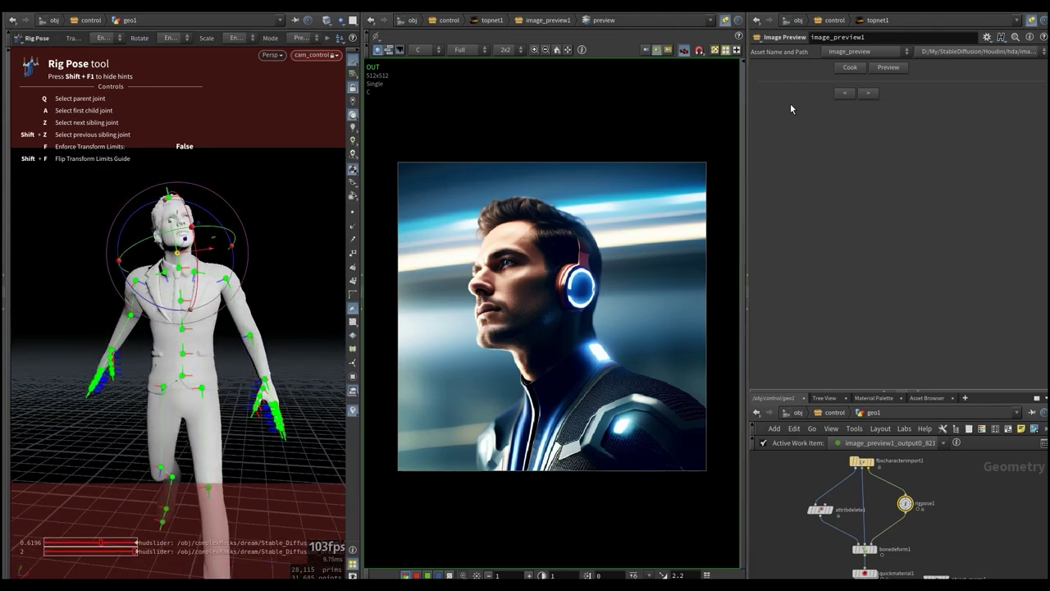
{"action": "left_click_drag", "start_coordinate": [271, 328], "coordinate": [154, 407]}
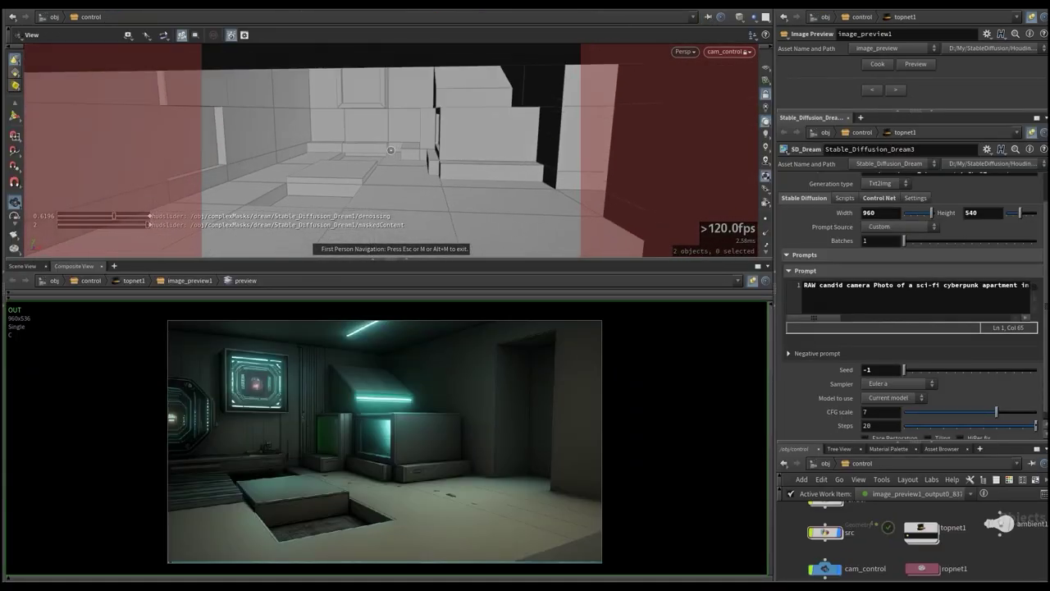
Move the camera through the room with first-person navigation and cook the image preview from the new viewpoints
{"action": "key", "text": "Escape"}
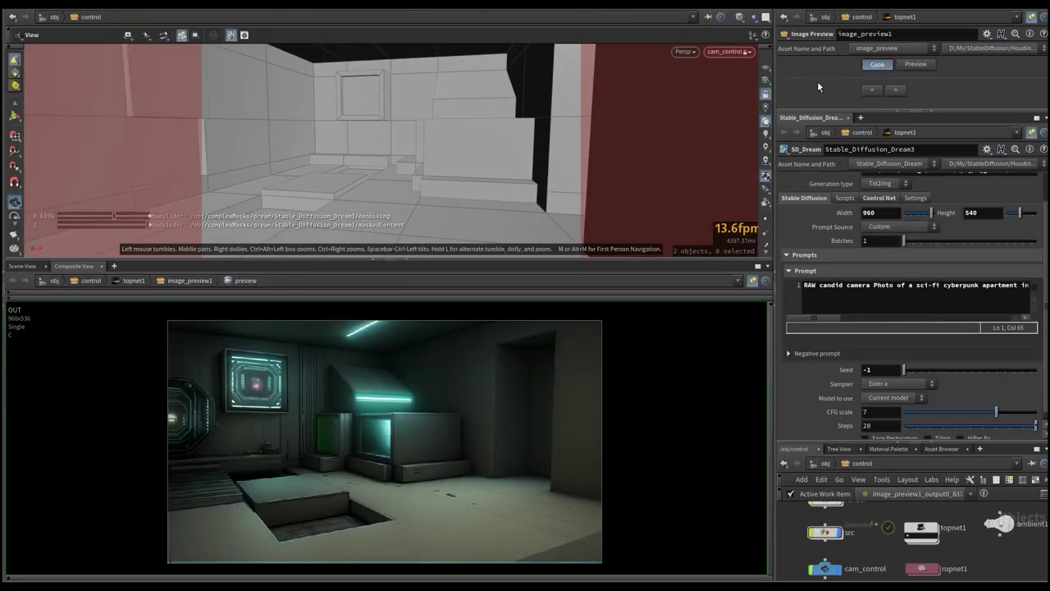
{"action": "key", "text": "m"}
{"action": "left_click_drag", "start_coordinate": [622, 111], "coordinate": [391, 150]}
{"action": "left_click", "coordinate": [878, 64]}
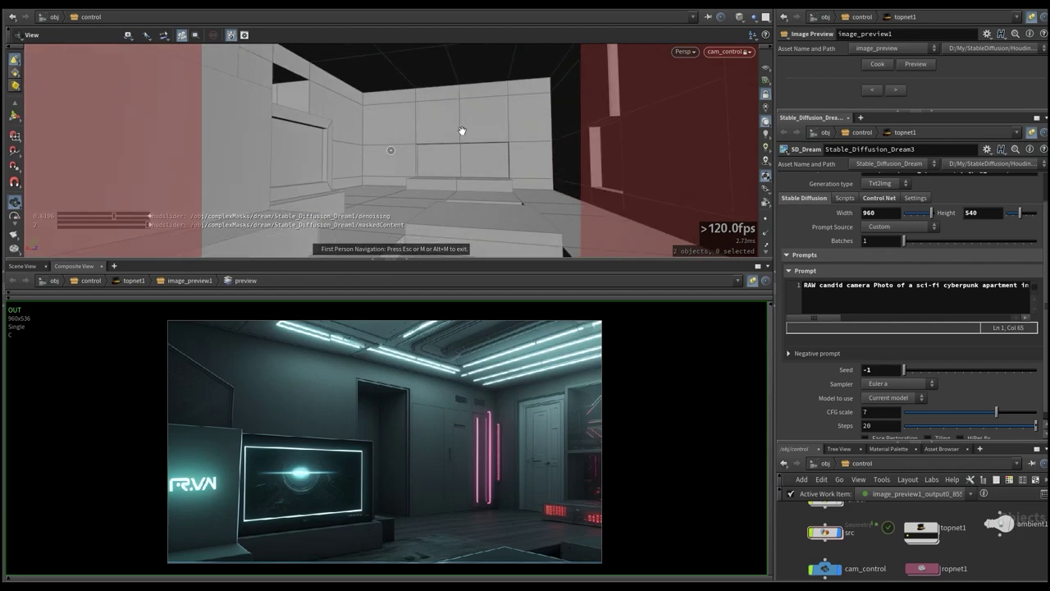
{"action": "left_click", "coordinate": [876, 64]}
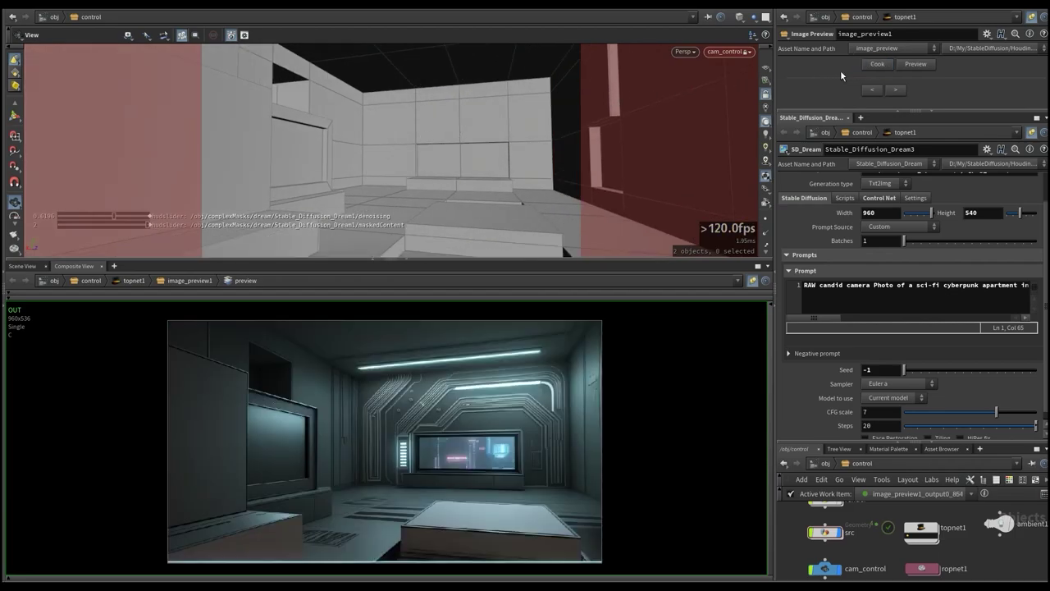
Turn the camera toward the stacked blocks in the room's corner and cook the image preview again
{"action": "left_click_drag", "start_coordinate": [391, 150], "coordinate": [390, 151]}
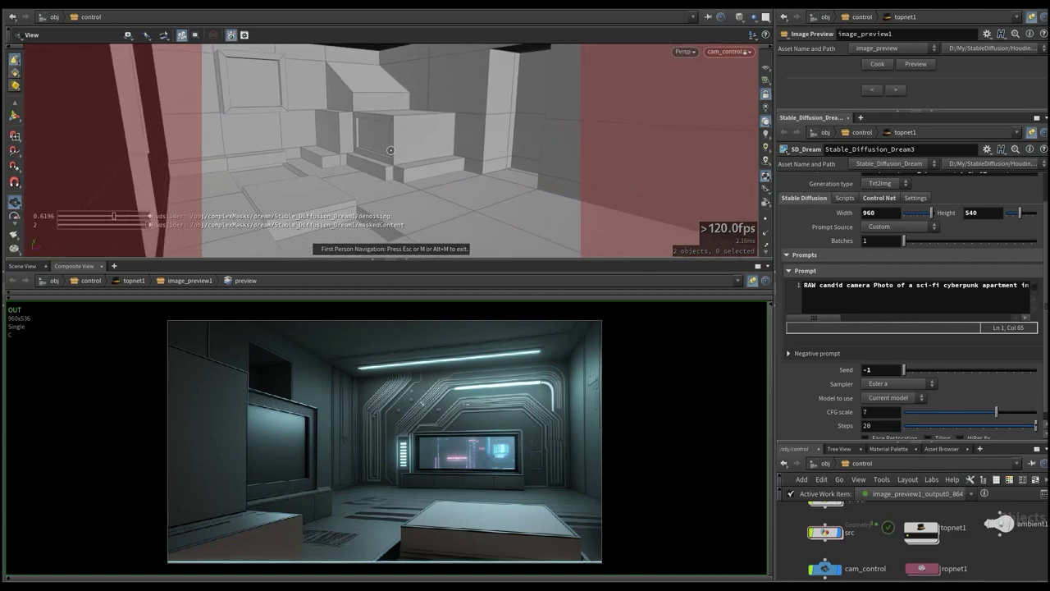
{"action": "key", "text": "Escape"}
{"action": "left_click", "coordinate": [867, 66]}
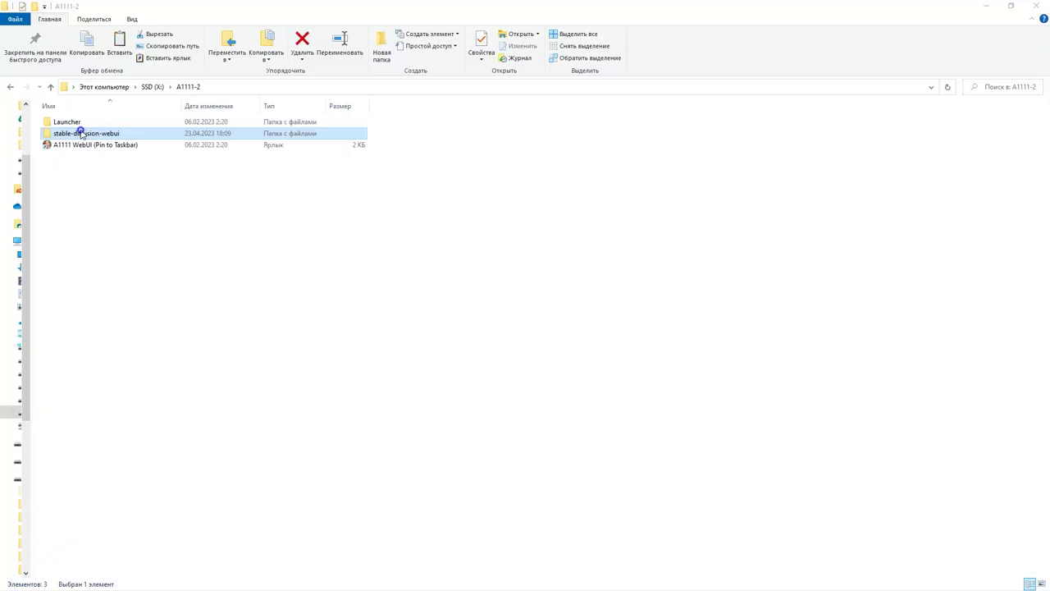
Open the properties of the stable-diffusion-webui folder in File Explorer
{"action": "right_click", "coordinate": [78, 134]}
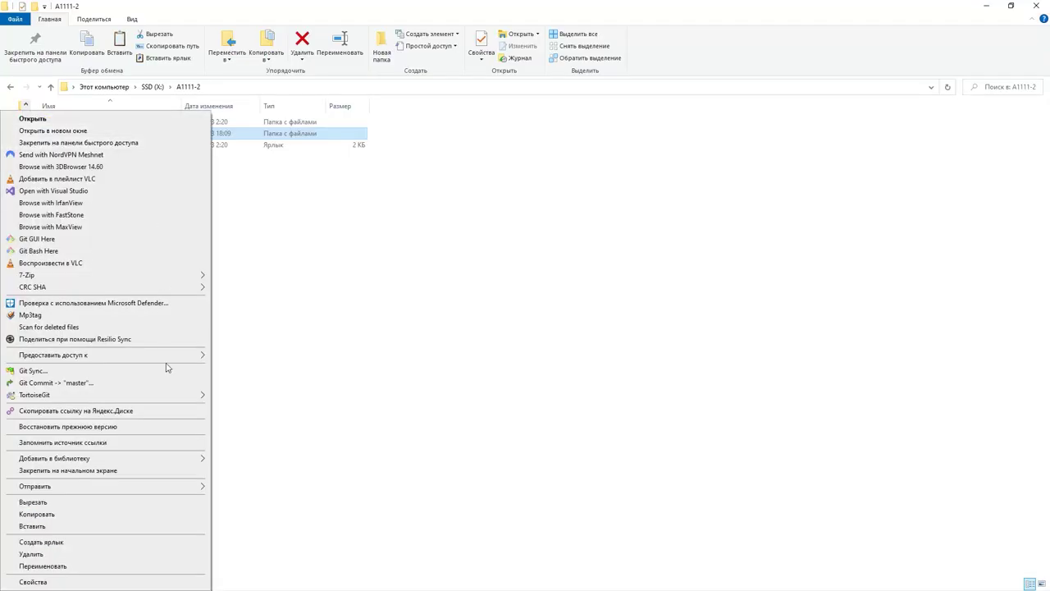
{"action": "left_click", "coordinate": [59, 581]}
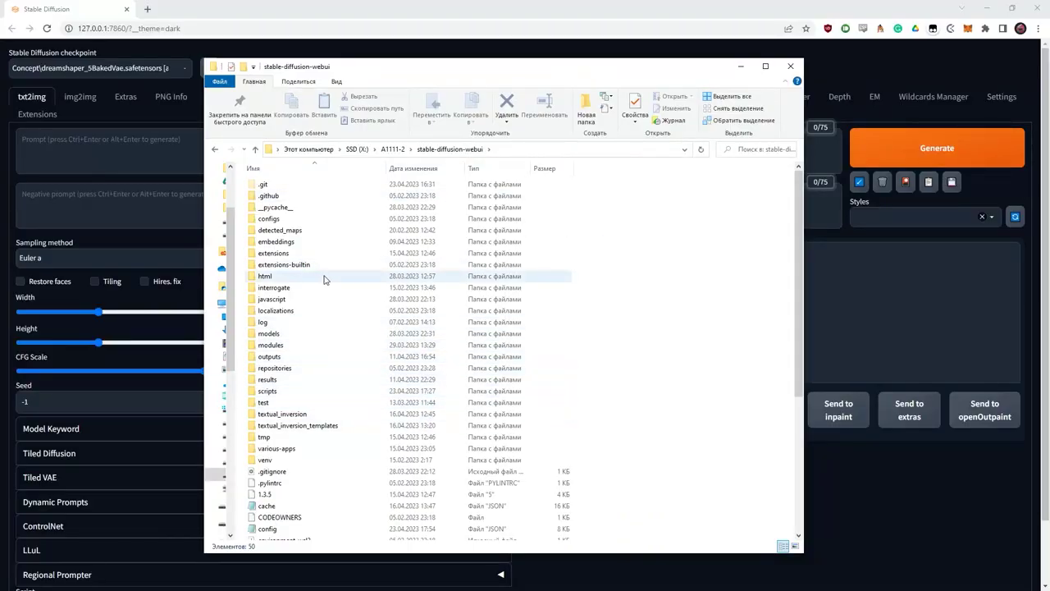
Open the webui-user.bat file from the stable-diffusion-webui folder in Notepad++ and enlarge its text
{"action": "scroll", "coordinate": [364, 370], "scroll_direction": "down", "scroll_amount": 3}
{"action": "scroll", "coordinate": [366, 373], "scroll_direction": "down", "scroll_amount": 4}
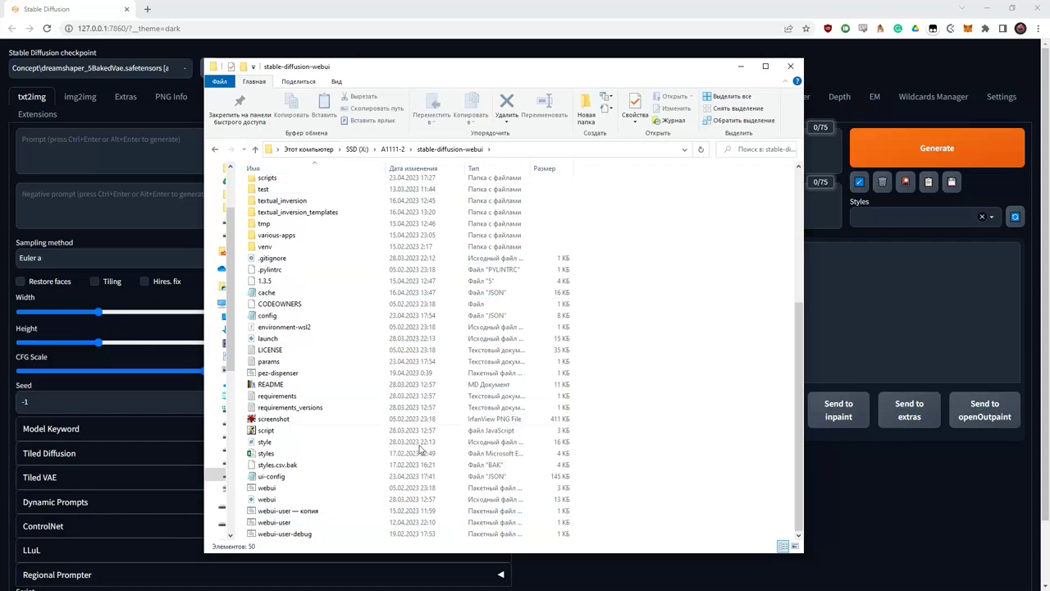
{"action": "double_click", "coordinate": [251, 523]}
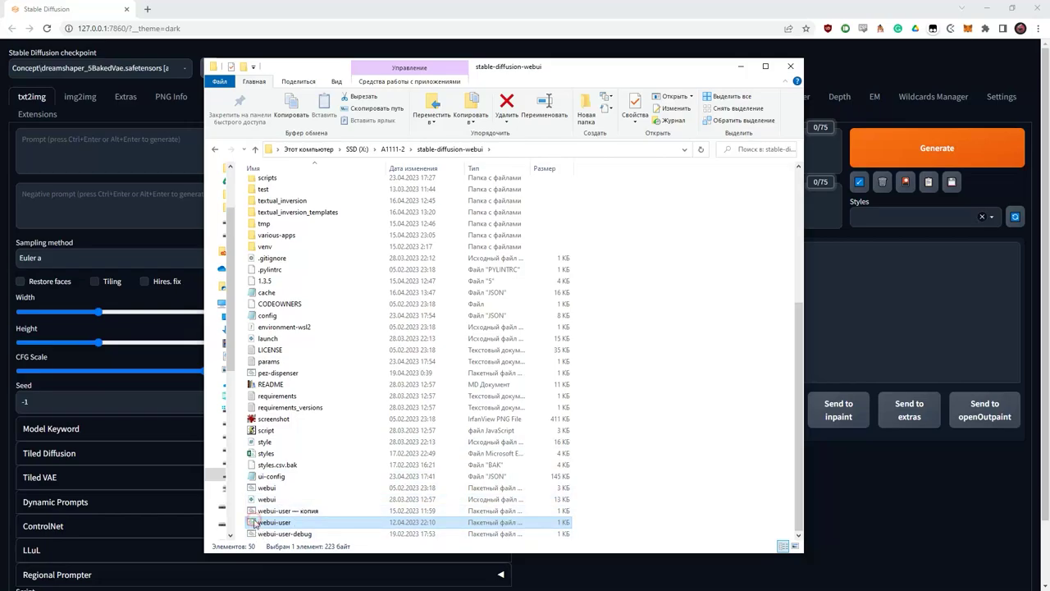
{"action": "scroll", "coordinate": [242, 187], "scroll_direction": "up", "scroll_amount": 5, "text": "ctrl"}
{"action": "scroll", "coordinate": [240, 195], "scroll_direction": "up", "scroll_amount": 1, "text": "ctrl"}
{"action": "key", "text": "End"}
{"action": "key", "text": "Down"}
{"action": "key", "text": "Down"}
{"action": "key", "text": "End"}
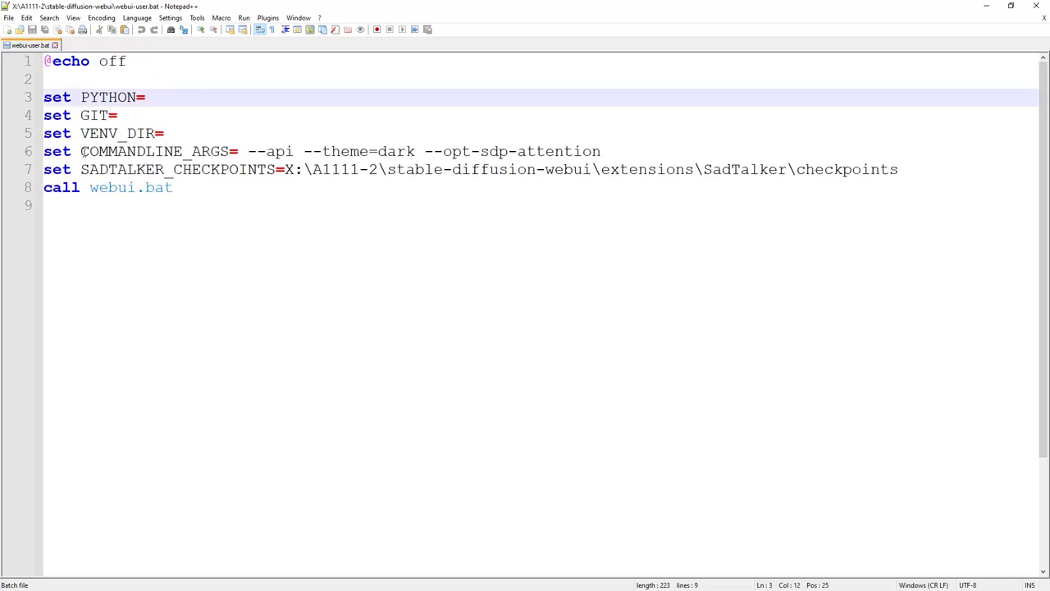
Examine the --api and --theme=dark arguments in the COMMANDLINE_ARGS line
{"action": "left_click_drag", "start_coordinate": [84, 151], "coordinate": [271, 151]}
{"action": "left_click", "coordinate": [275, 169]}
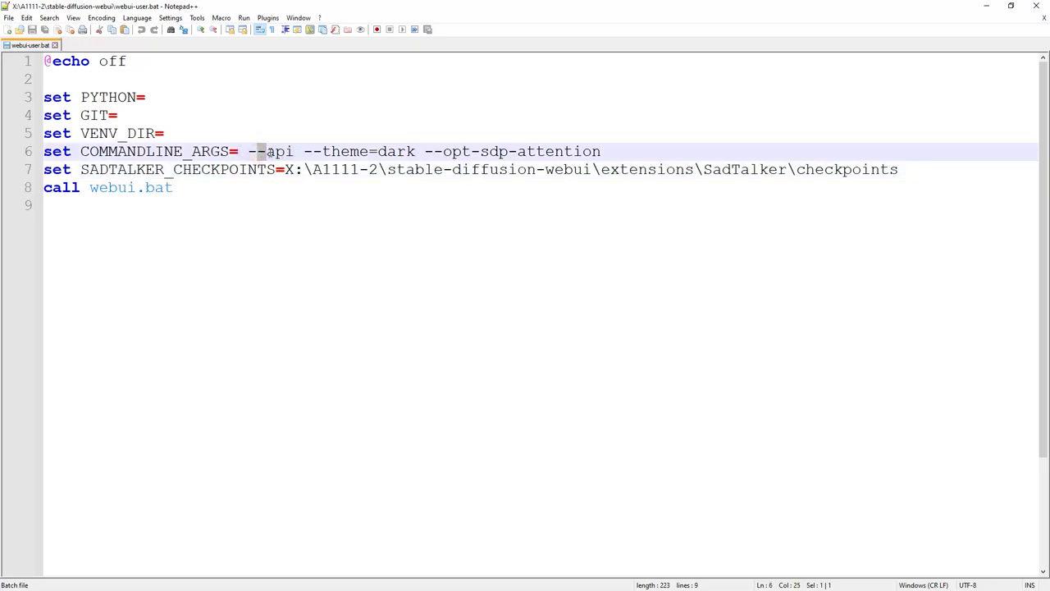
{"action": "left_click", "coordinate": [293, 151]}
{"action": "left_click_drag", "start_coordinate": [305, 151], "coordinate": [416, 152]}
{"action": "left_click", "coordinate": [351, 151]}
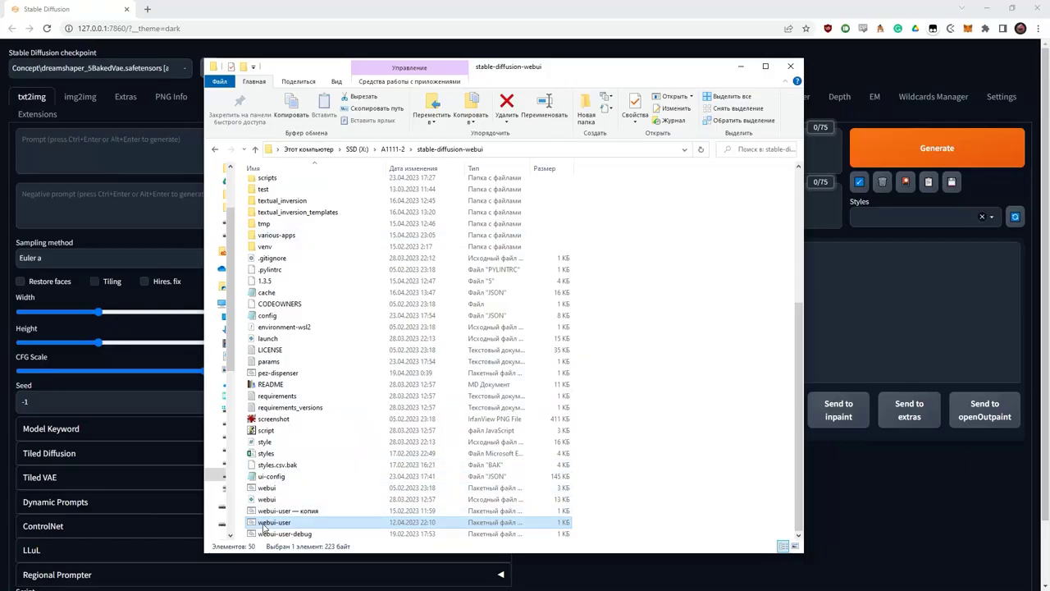
Run webui-user.bat from the stable-diffusion-webui folder and copy the local URL from its console output
{"action": "double_click", "coordinate": [264, 523]}
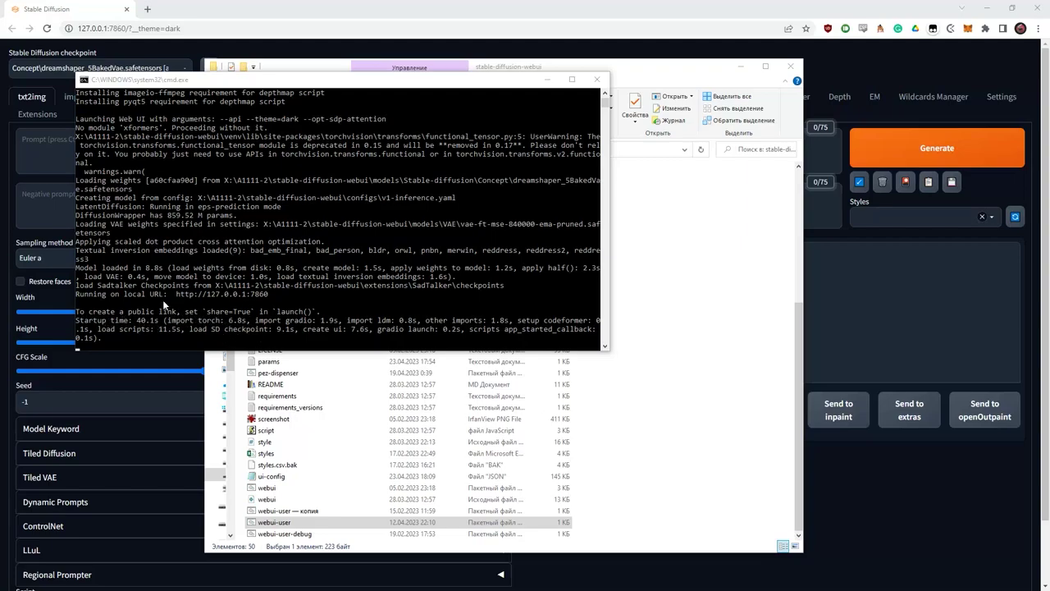
{"action": "left_click", "coordinate": [237, 301]}
{"action": "left_click_drag", "start_coordinate": [266, 295], "coordinate": [251, 295]}
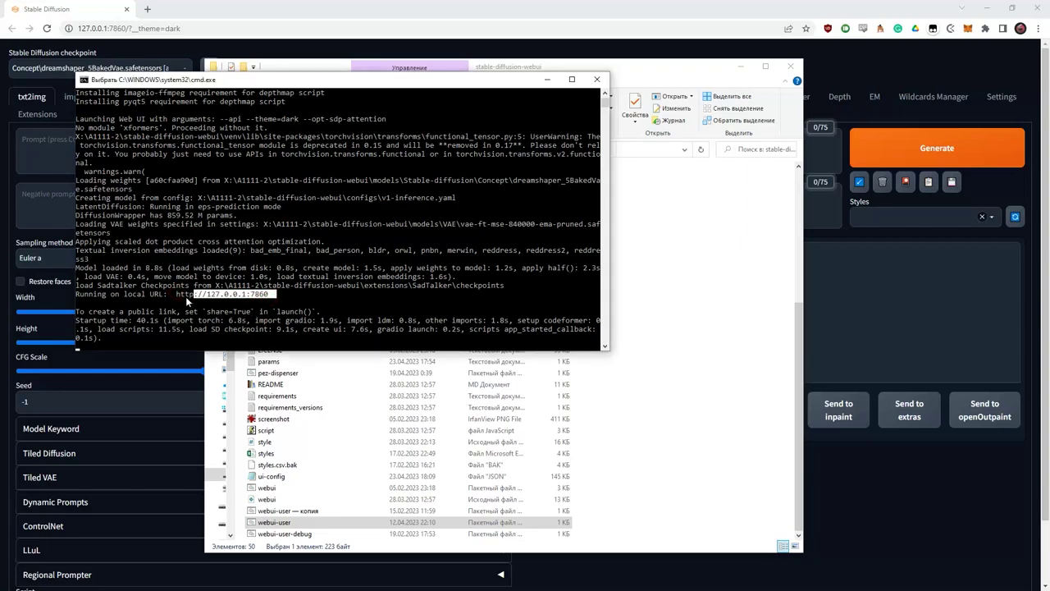
{"action": "key", "text": "ctrl+c"}
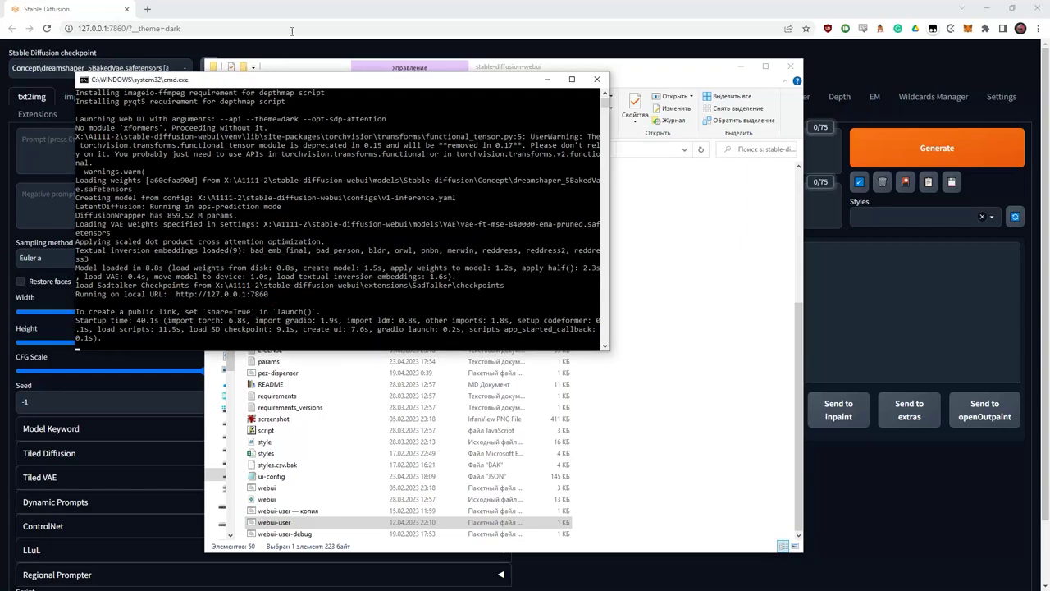
{"action": "left_click", "coordinate": [105, 28]}
{"action": "key", "text": "ctrl+v"}
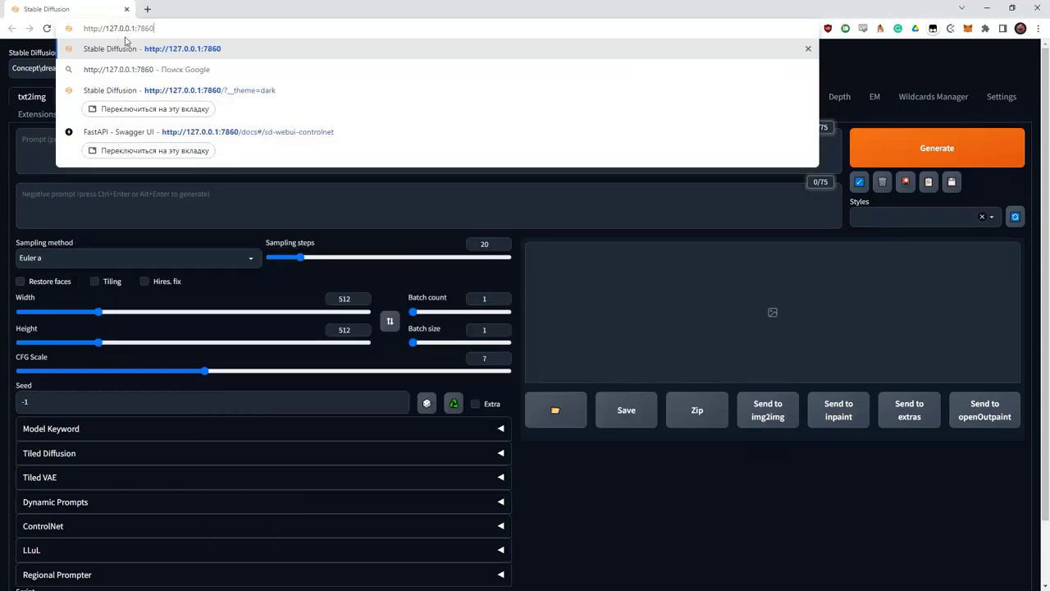
{"action": "left_click_drag", "start_coordinate": [137, 28], "coordinate": [158, 28]}
{"action": "key", "text": "Return"}
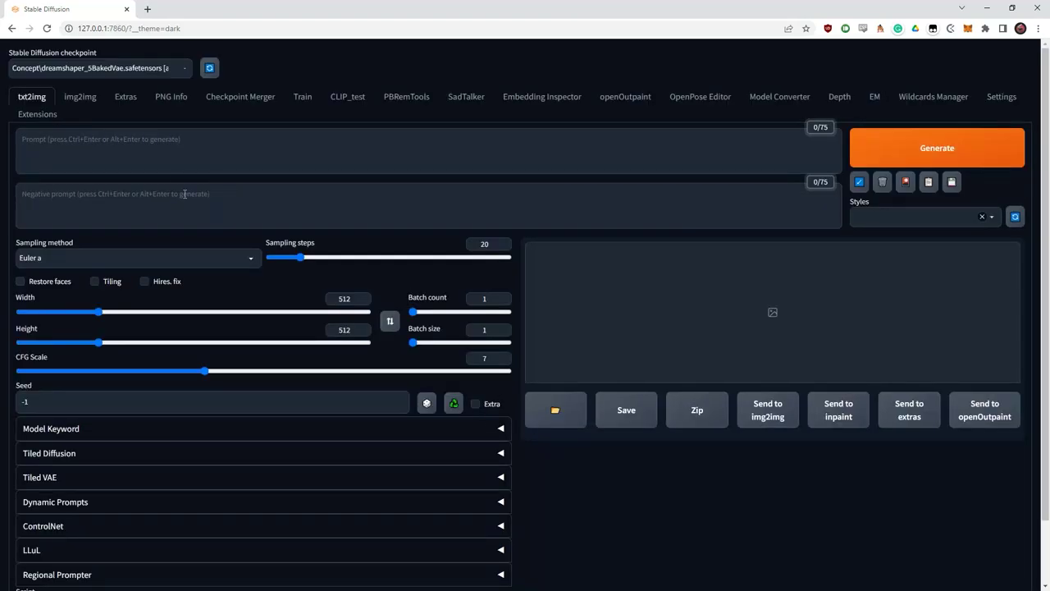
Enter the txt2img prompt "Phot of a cat" and generate the image
{"action": "left_click", "coordinate": [164, 150]}
{"action": "type", "text": "Ph"}
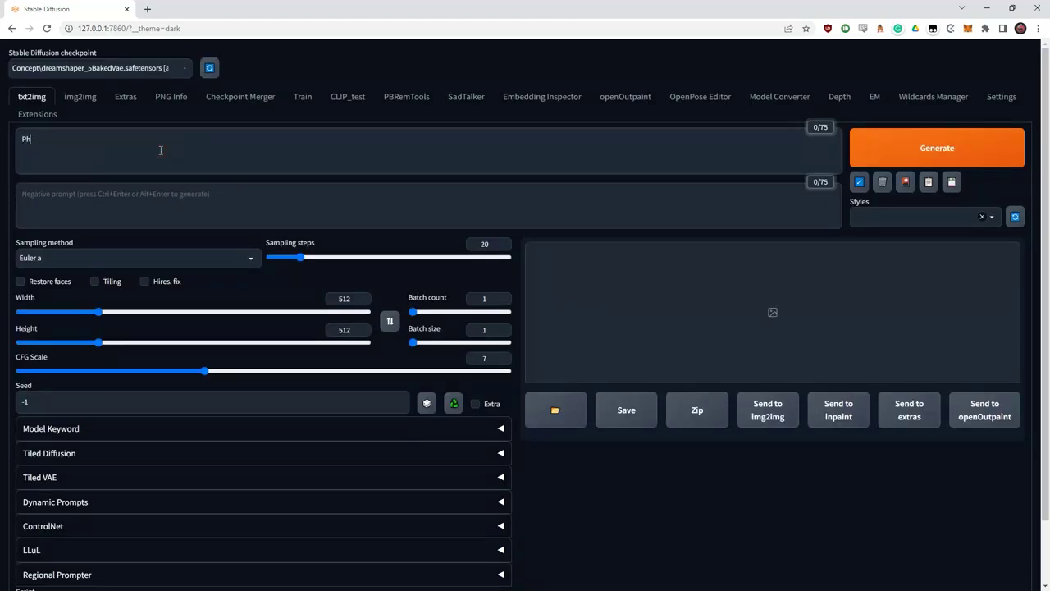
{"action": "type", "text": "ot of a cat"}
{"action": "key", "text": "ctrl+Return"}
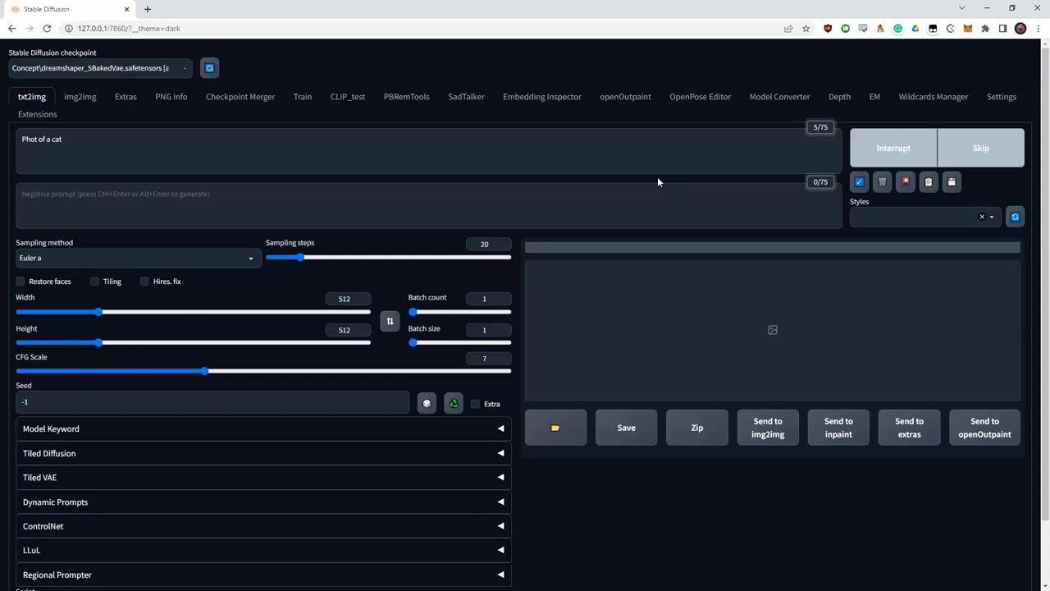
Check the generation progress in the console window and view the generated image in the web interface
{"action": "key", "text": "alt+Tab"}
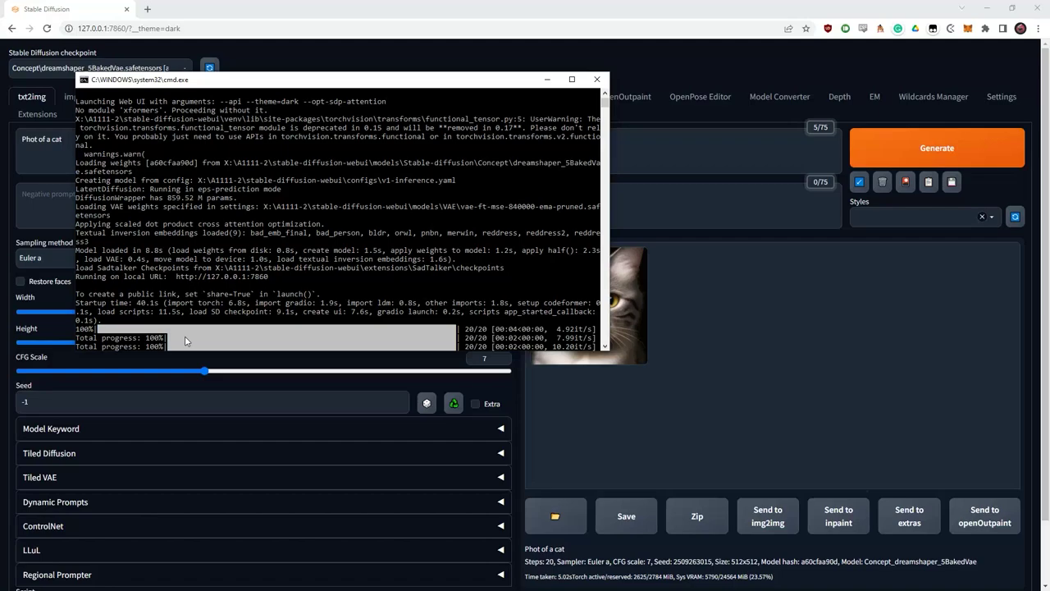
{"action": "left_click", "coordinate": [64, 248]}
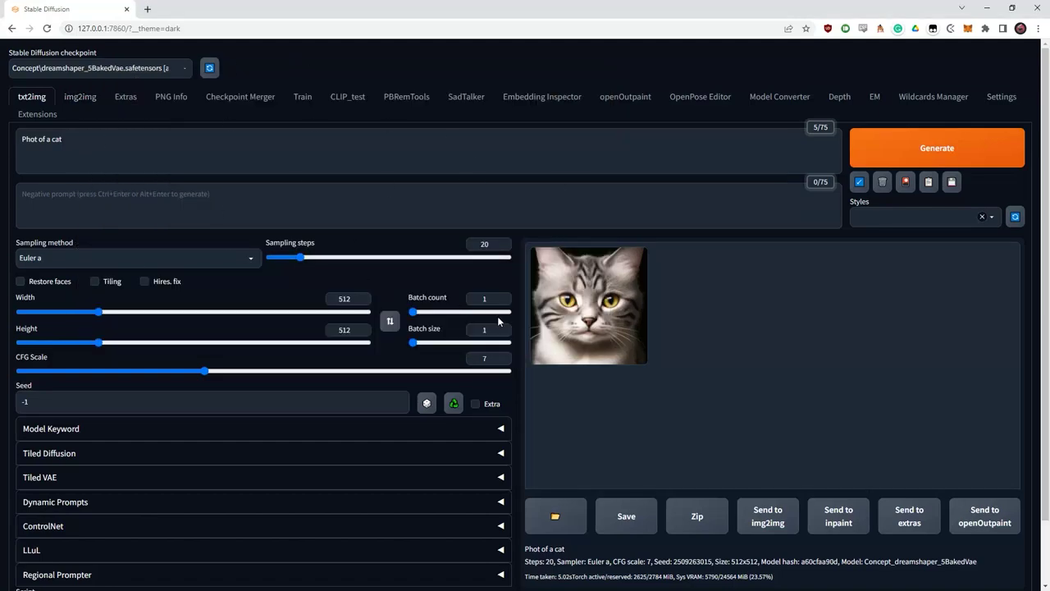
{"action": "scroll", "coordinate": [269, 375], "scroll_direction": "down", "scroll_amount": 1}
{"action": "scroll", "coordinate": [279, 246], "scroll_direction": "up", "scroll_amount": 1}
Switch to the StableHoudini repository page on GitHub and download the repository as a ZIP
{"action": "key", "text": "alt+Tab"}
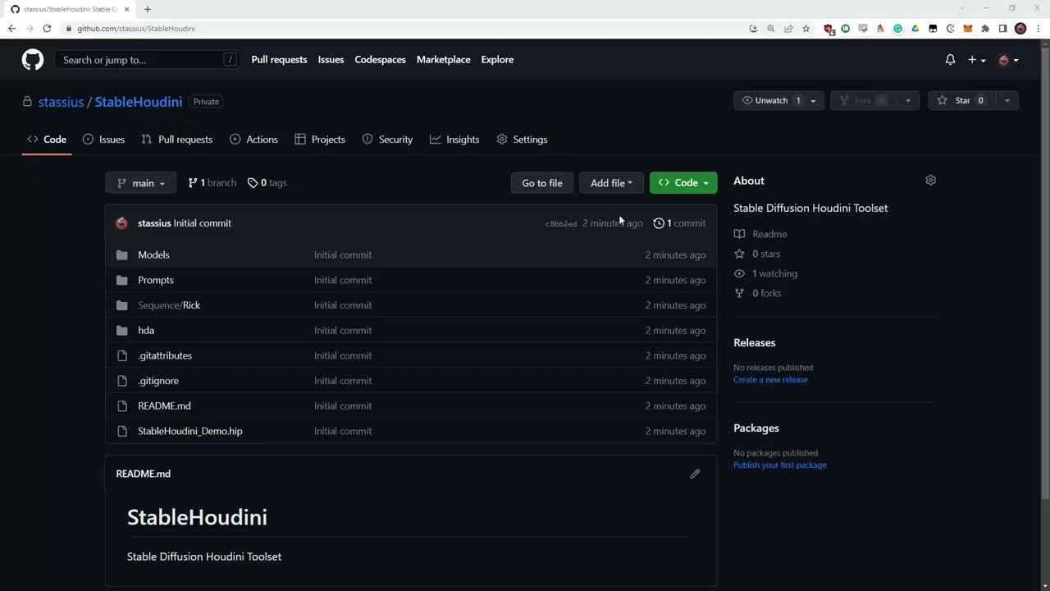
{"action": "scroll", "coordinate": [638, 361], "scroll_direction": "down", "scroll_amount": 1}
{"action": "scroll", "coordinate": [641, 383], "scroll_direction": "up", "scroll_amount": 1}
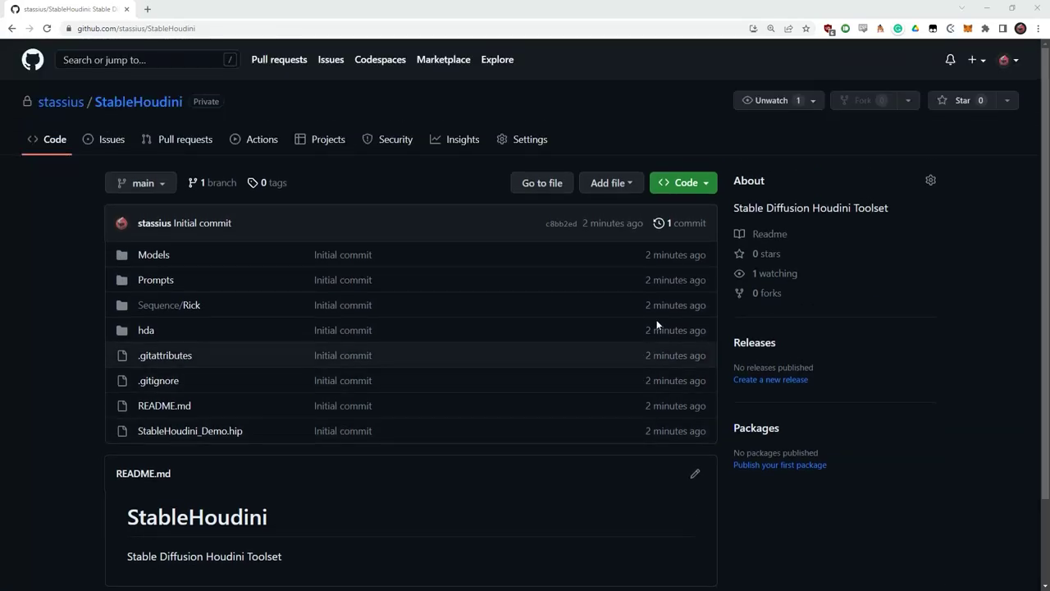
{"action": "left_click", "coordinate": [709, 182]}
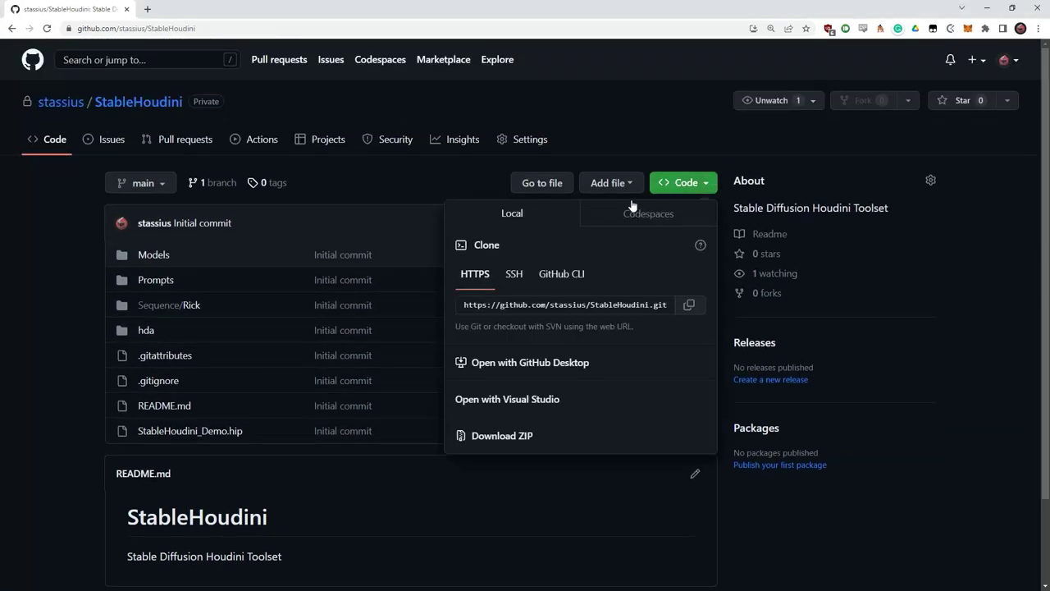
{"action": "left_click", "coordinate": [520, 440]}
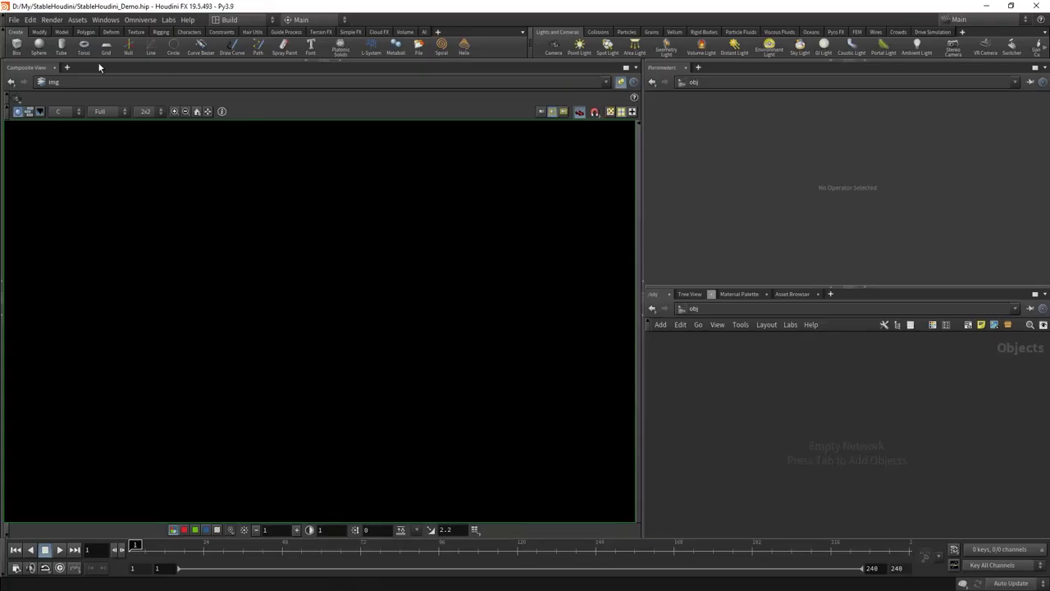
In Houdini, install top_Stable_Diffusion.hda, image_preview.hda and image_process.hda from $HIP/hda/ as digital asset libraries for the current HIP file only
{"action": "left_click", "coordinate": [78, 20]}
{"action": "left_click", "coordinate": [78, 21]}
{"action": "left_click", "coordinate": [77, 22]}
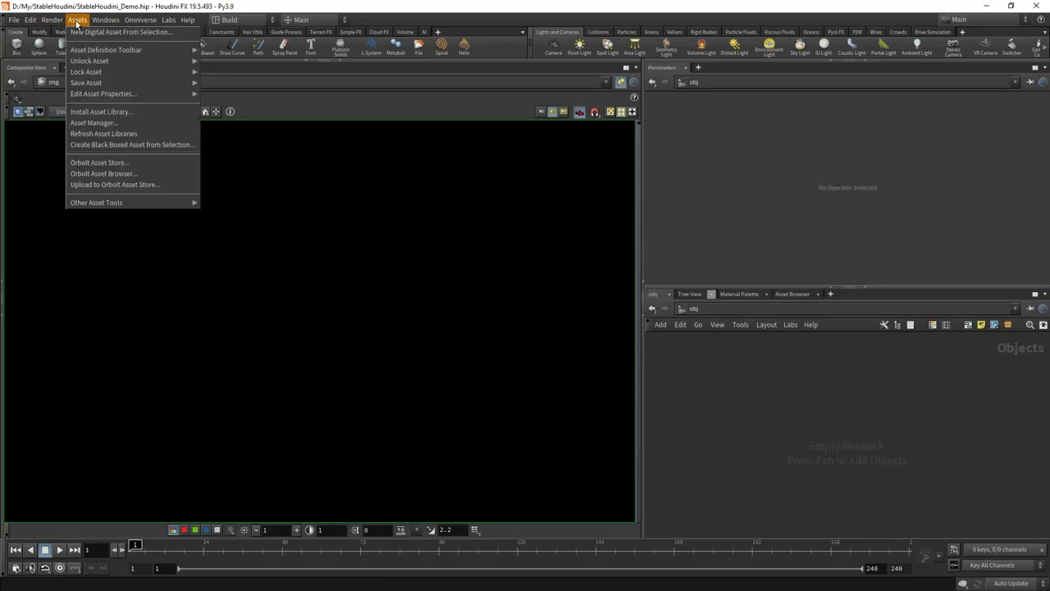
{"action": "left_click", "coordinate": [90, 114]}
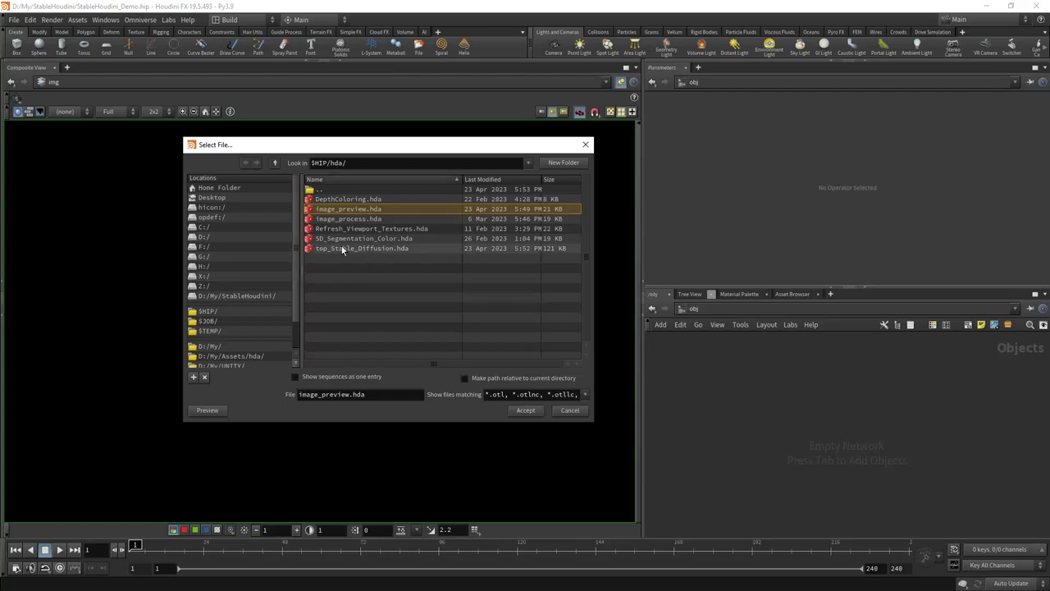
{"action": "left_click", "coordinate": [367, 251]}
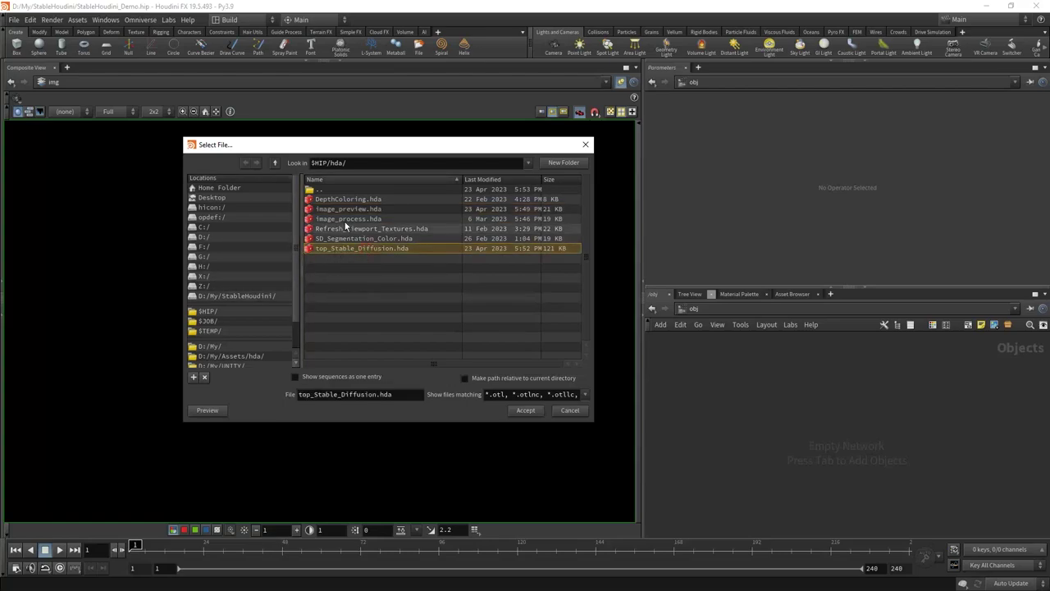
{"action": "left_click", "coordinate": [349, 210], "text": "ctrl"}
{"action": "left_click", "coordinate": [364, 219], "text": "ctrl"}
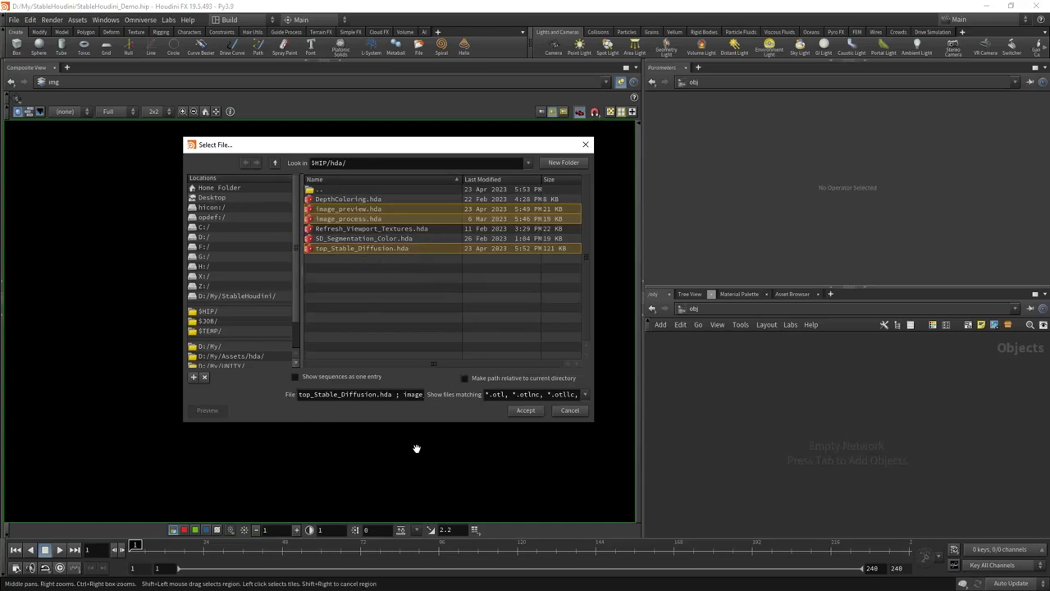
{"action": "left_click", "coordinate": [528, 415]}
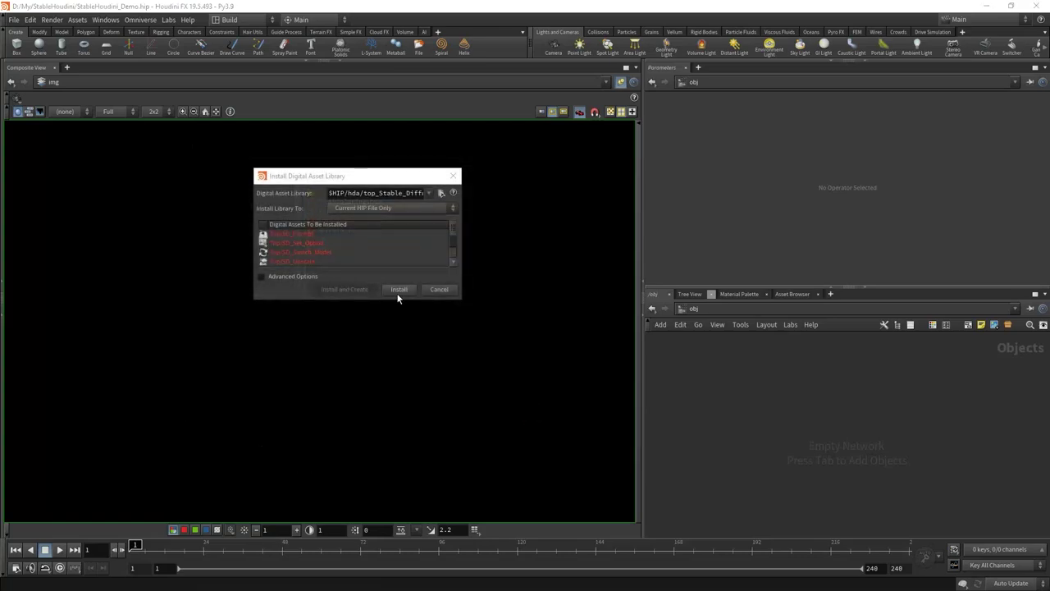
{"action": "left_click", "coordinate": [399, 289]}
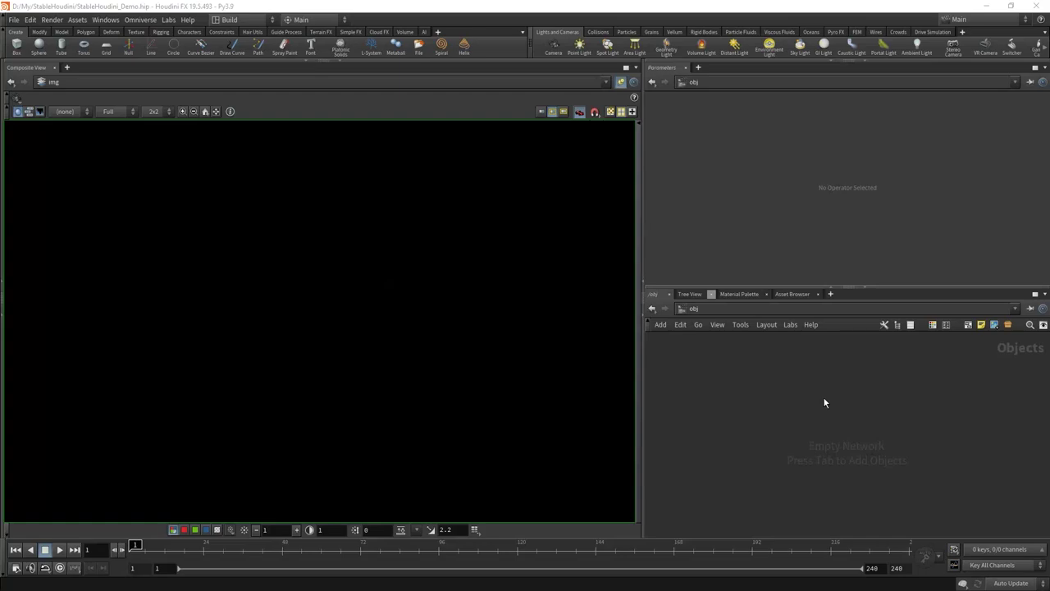
Add a TOP Network to the empty object network and go inside it
{"action": "key", "text": "Tab"}
{"action": "type", "text": "top"}
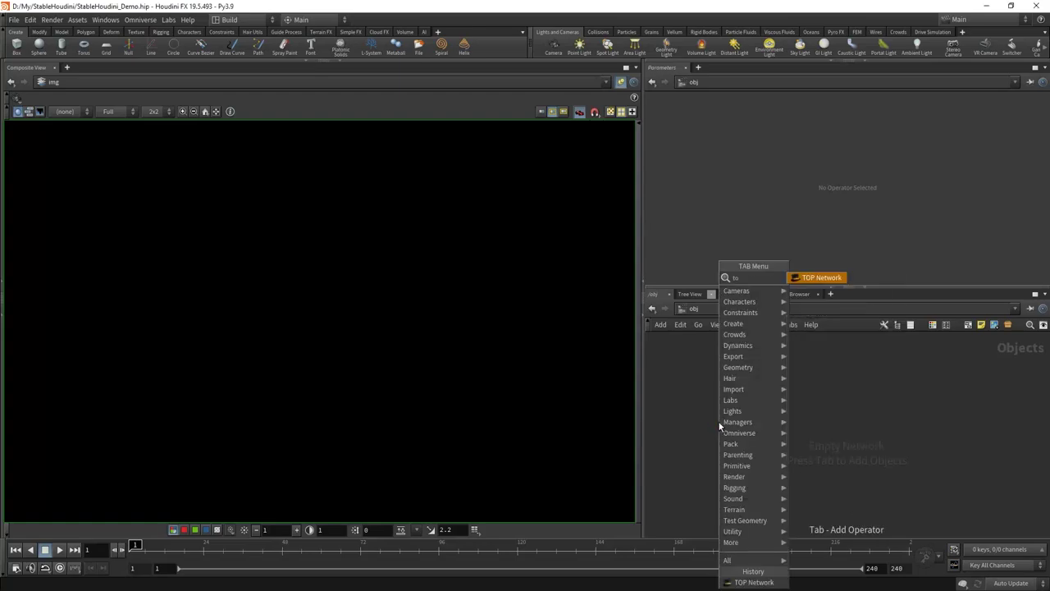
{"action": "key", "text": "Return"}
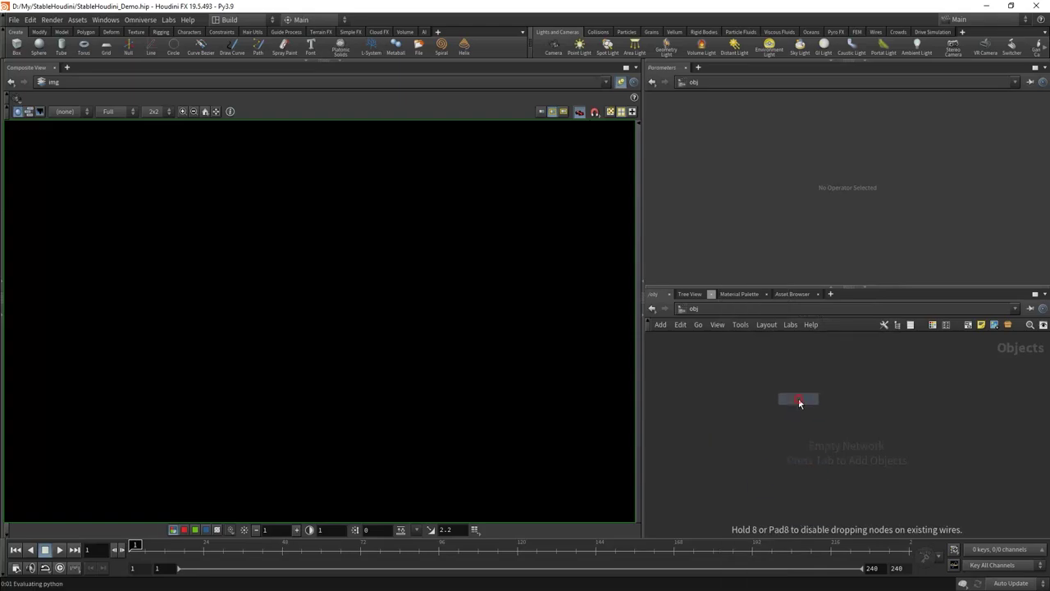
{"action": "left_click", "coordinate": [800, 402]}
{"action": "left_click_drag", "start_coordinate": [805, 493], "coordinate": [956, 477]}
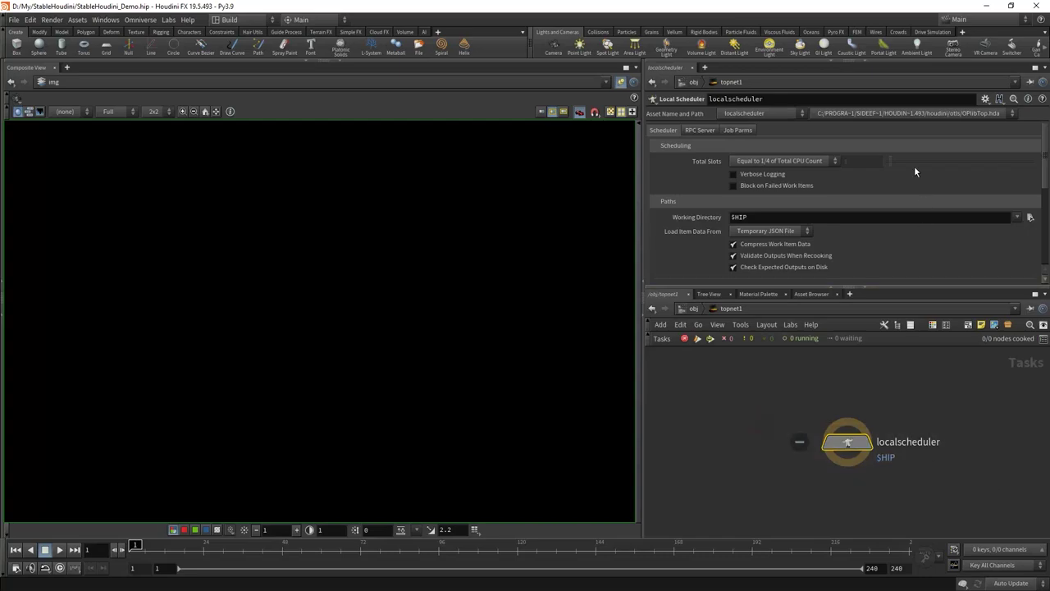
Set the local scheduler's total slots to a custom slot count of 1
{"action": "left_click", "coordinate": [763, 160]}
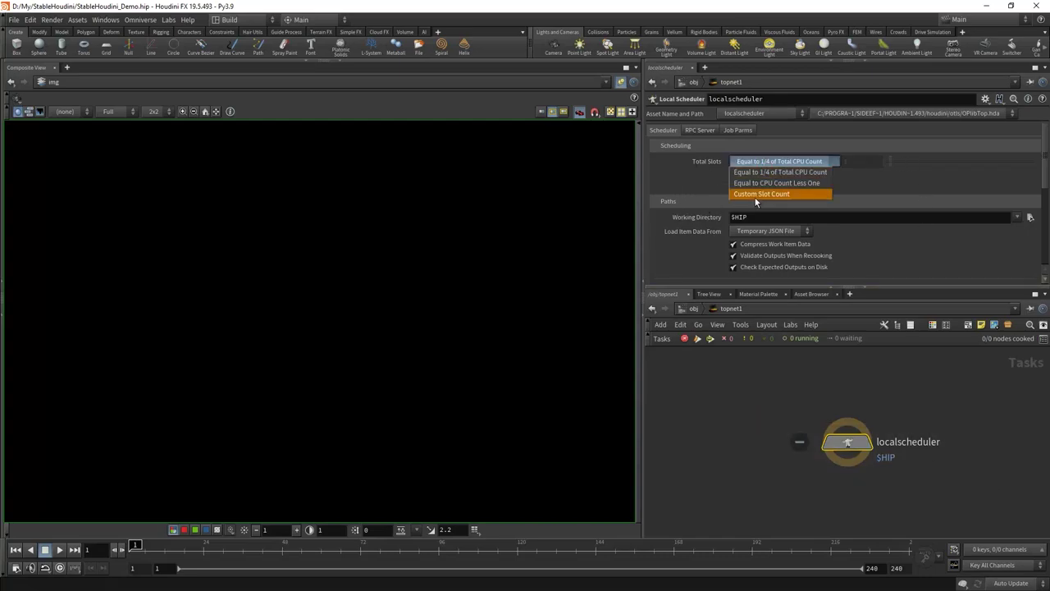
{"action": "left_click", "coordinate": [755, 197]}
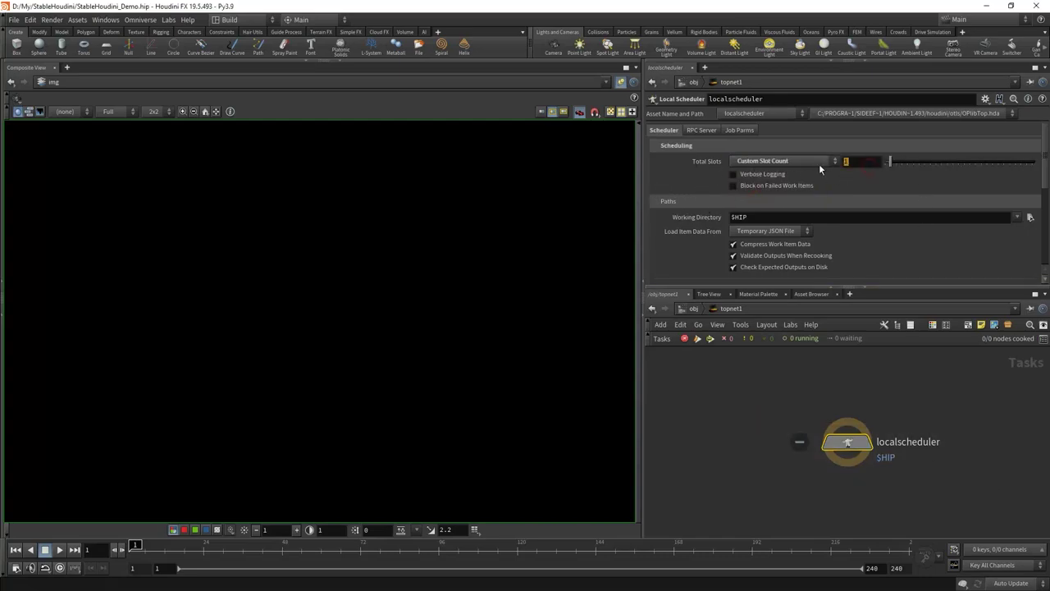
{"action": "left_click", "coordinate": [703, 453]}
{"action": "left_click", "coordinate": [858, 161]}
Add an Sd Switch Model node from the Stable Diffusion tools to the TOP network, beside the local scheduler
{"action": "key", "text": "Tab"}
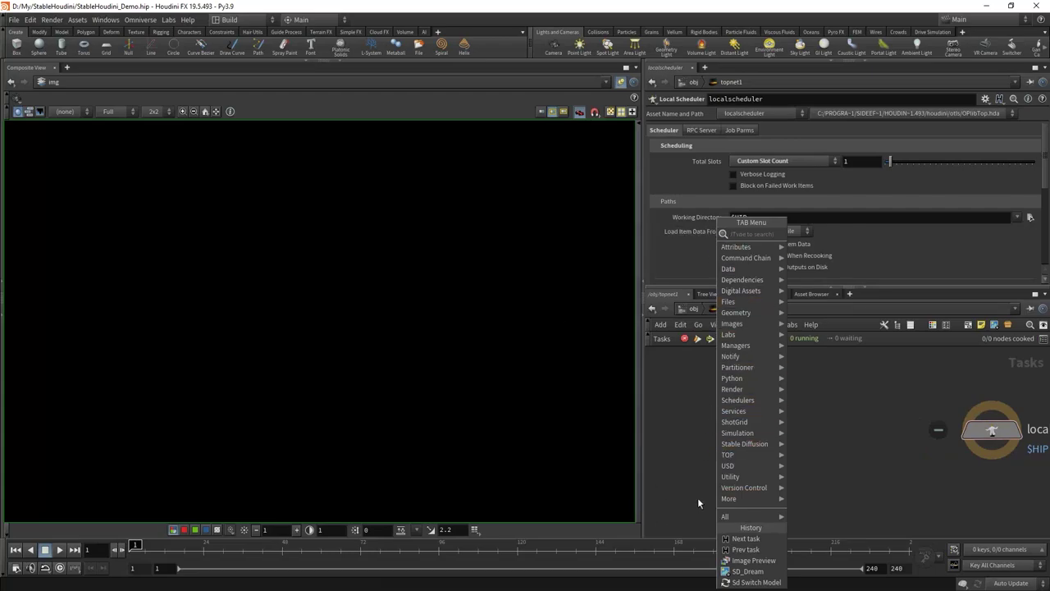
{"action": "mouse_move", "coordinate": [747, 447]}
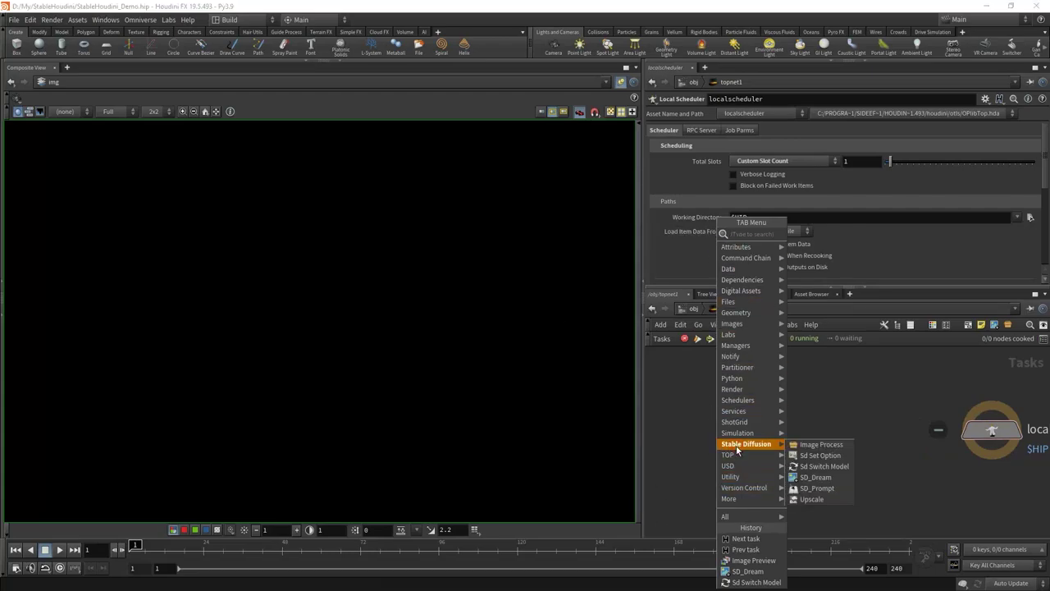
{"action": "left_click", "coordinate": [820, 466]}
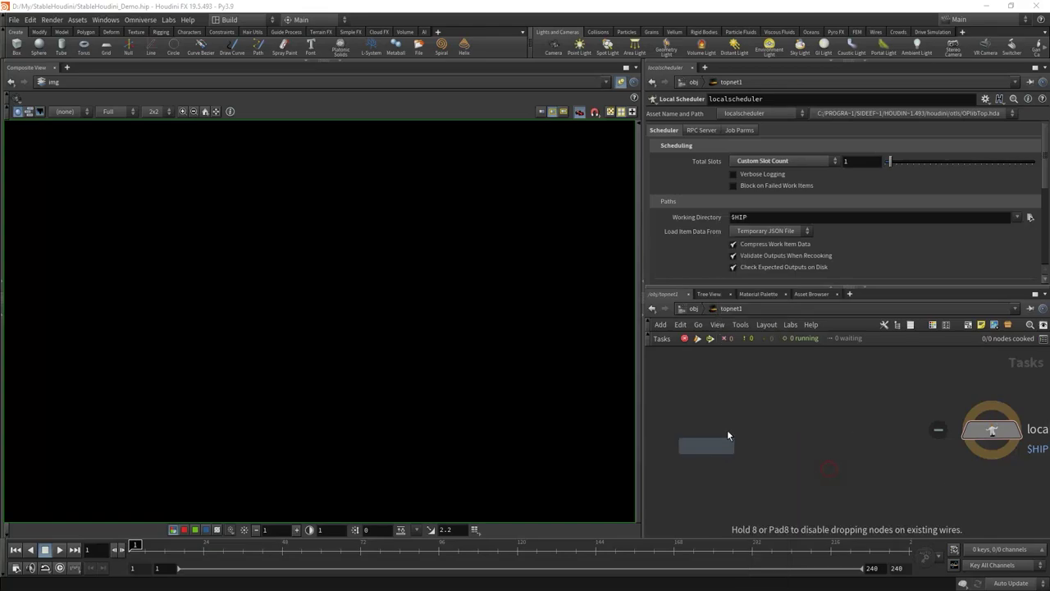
{"action": "left_click", "coordinate": [800, 396]}
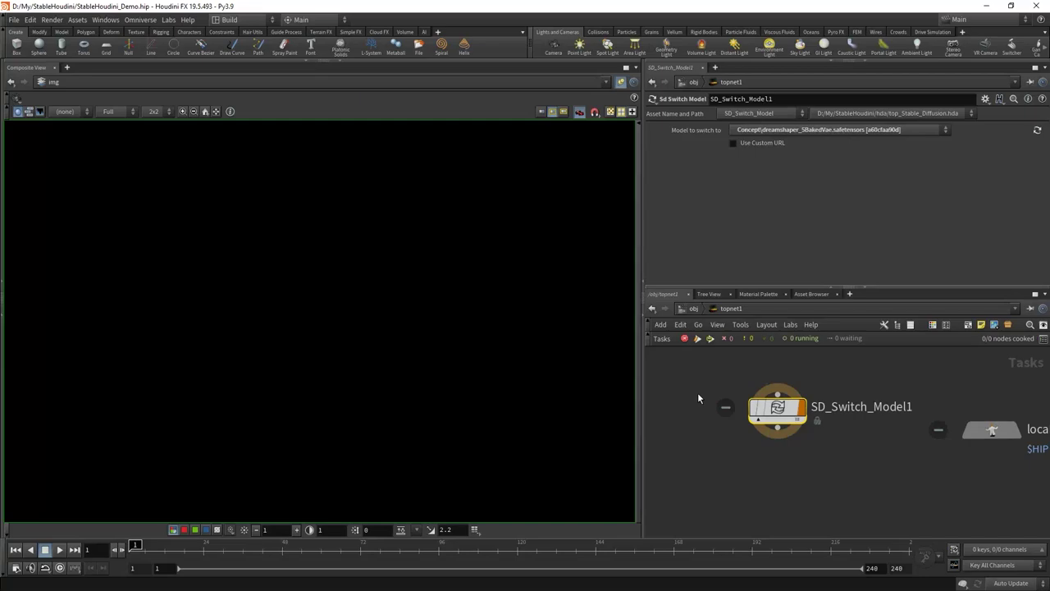
{"action": "left_click_drag", "start_coordinate": [682, 378], "coordinate": [809, 460]}
Refresh the switch node's model list and choose Concept\elldrethSStolenDream_stolenDreams.safetensors as the model to switch to
{"action": "left_click", "coordinate": [1037, 130]}
{"action": "left_click", "coordinate": [819, 129]}
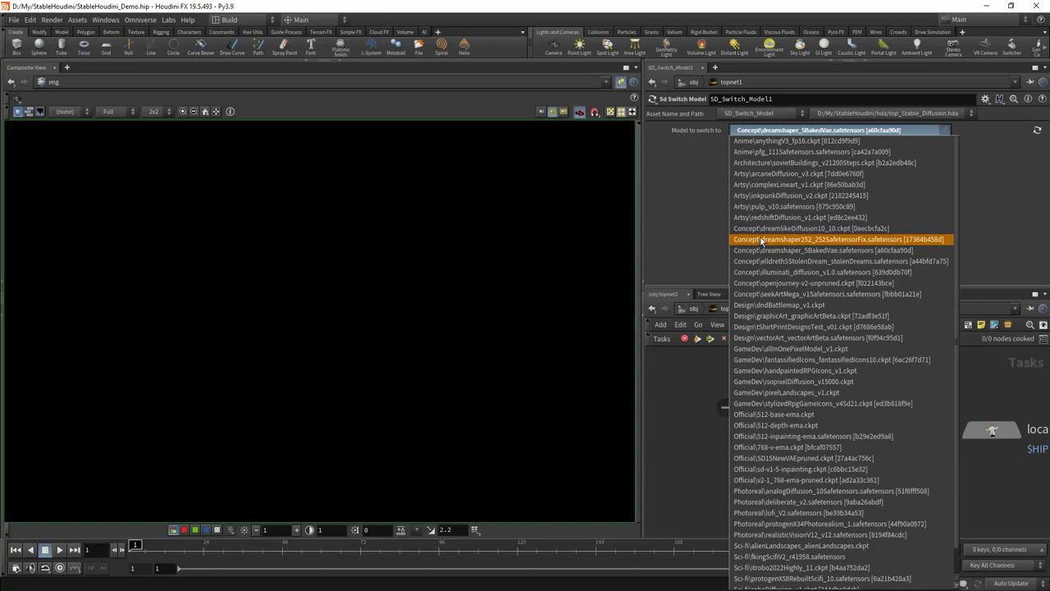
{"action": "left_click", "coordinate": [796, 133]}
{"action": "left_click", "coordinate": [796, 131]}
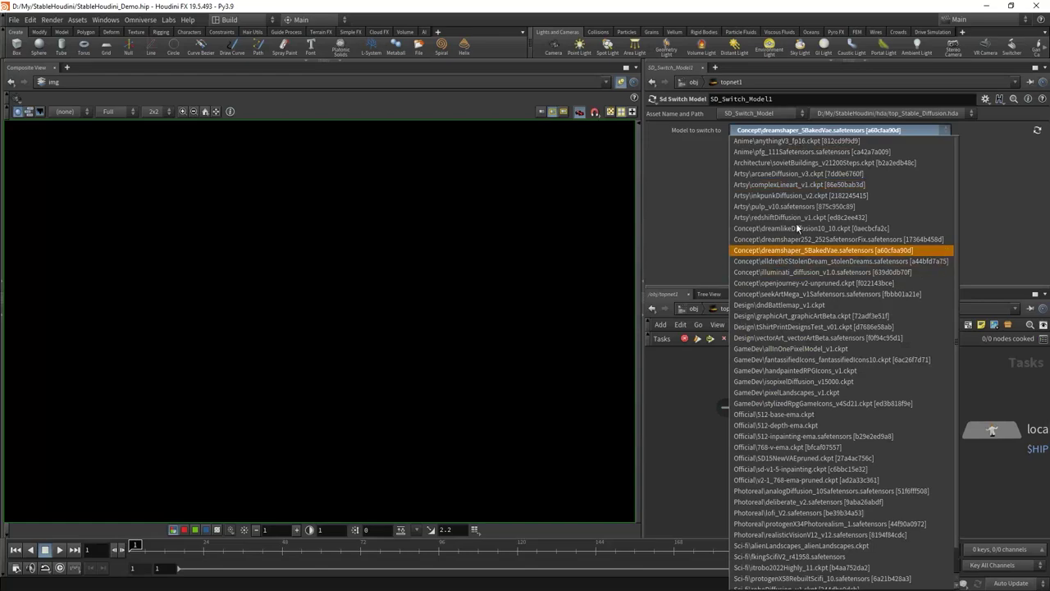
{"action": "left_click", "coordinate": [800, 261]}
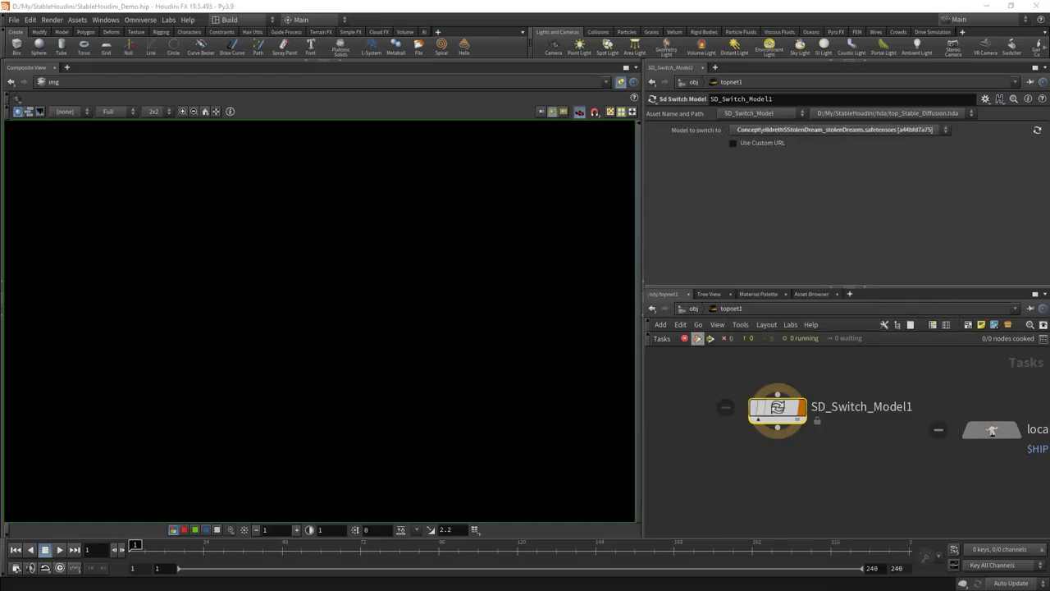
Dirty and cook the SD_Switch_Model1 node and check in the console window that the model weights load
{"action": "key", "text": "alt+Tab"}
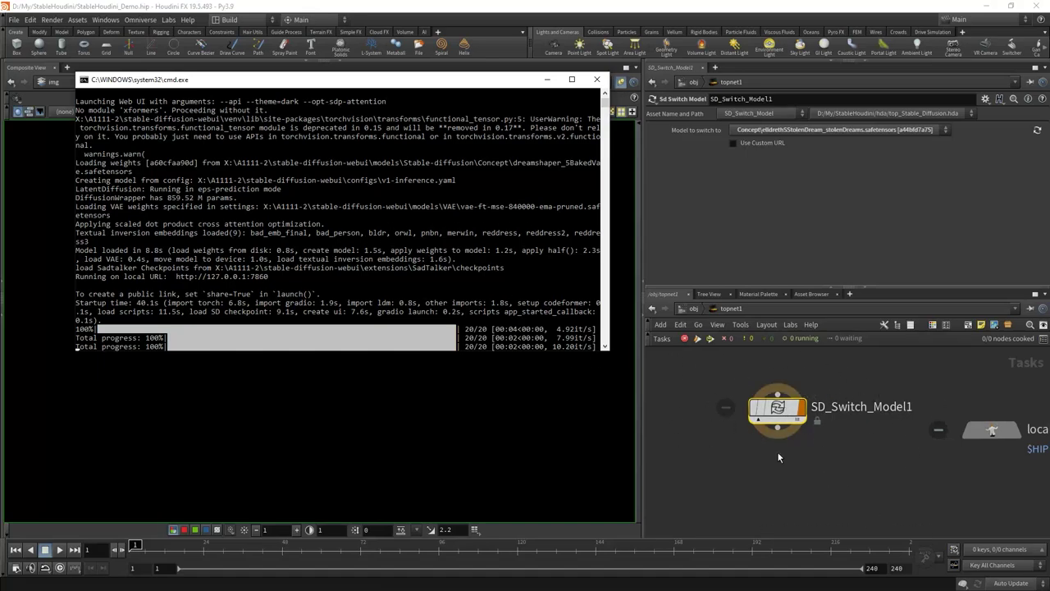
{"action": "right_click", "coordinate": [781, 410]}
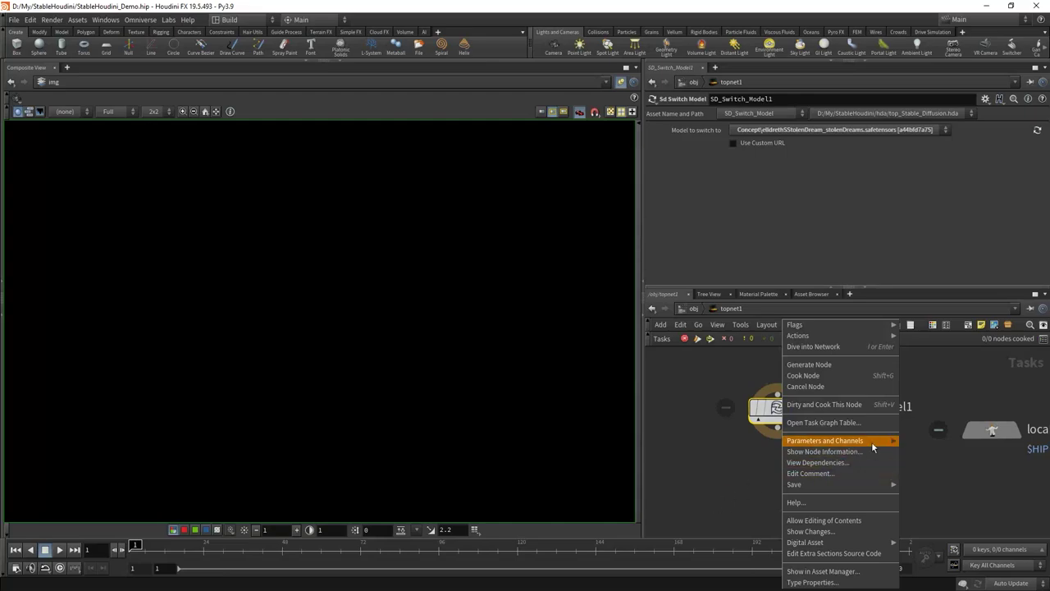
{"action": "left_click", "coordinate": [857, 405]}
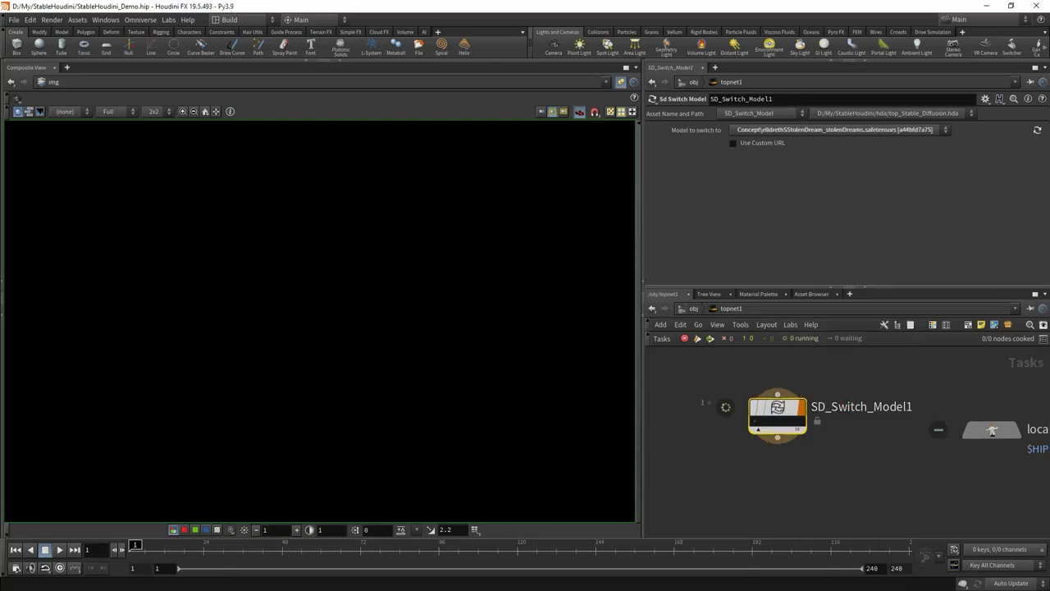
{"action": "key", "text": "alt+Tab"}
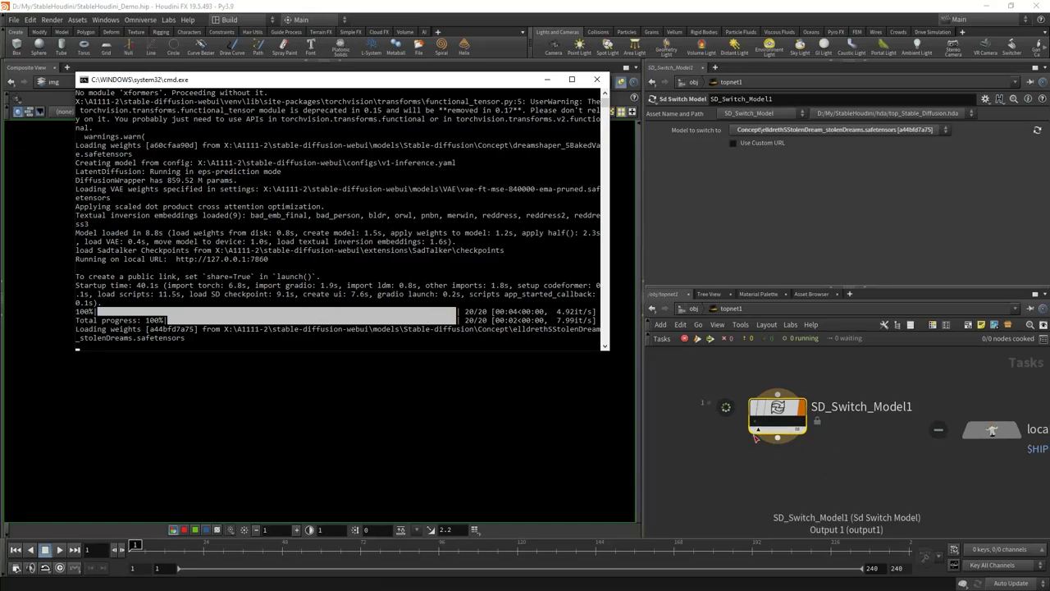
{"action": "left_click", "coordinate": [763, 139]}
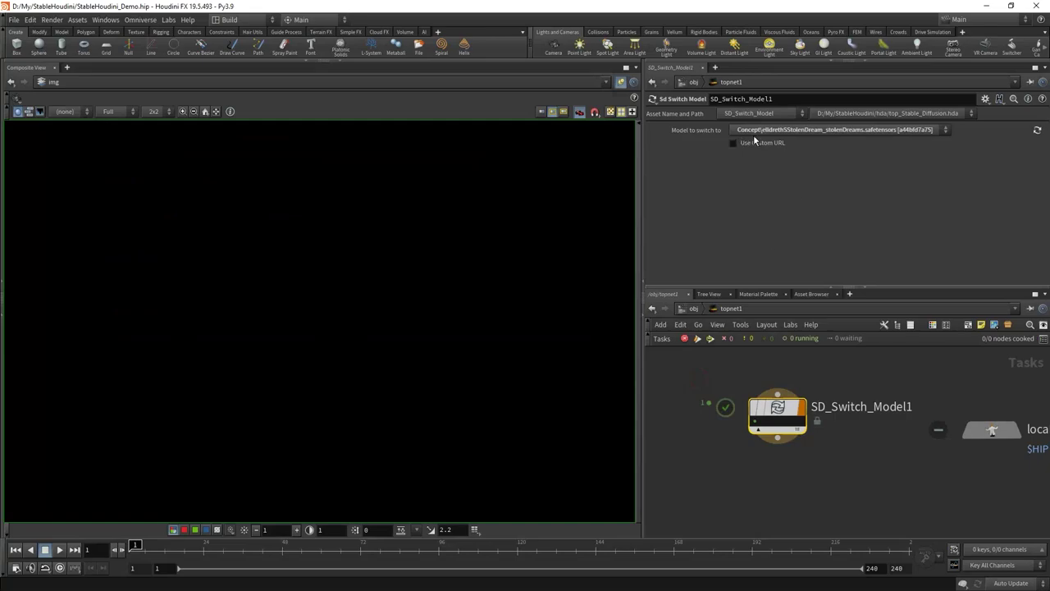
Set the model to switch to as Concept\dreamshaper_5BakedVae.safetensors and dirty and cook the SD_Switch_Model1 node
{"action": "left_click", "coordinate": [796, 132]}
{"action": "left_click", "coordinate": [796, 249]}
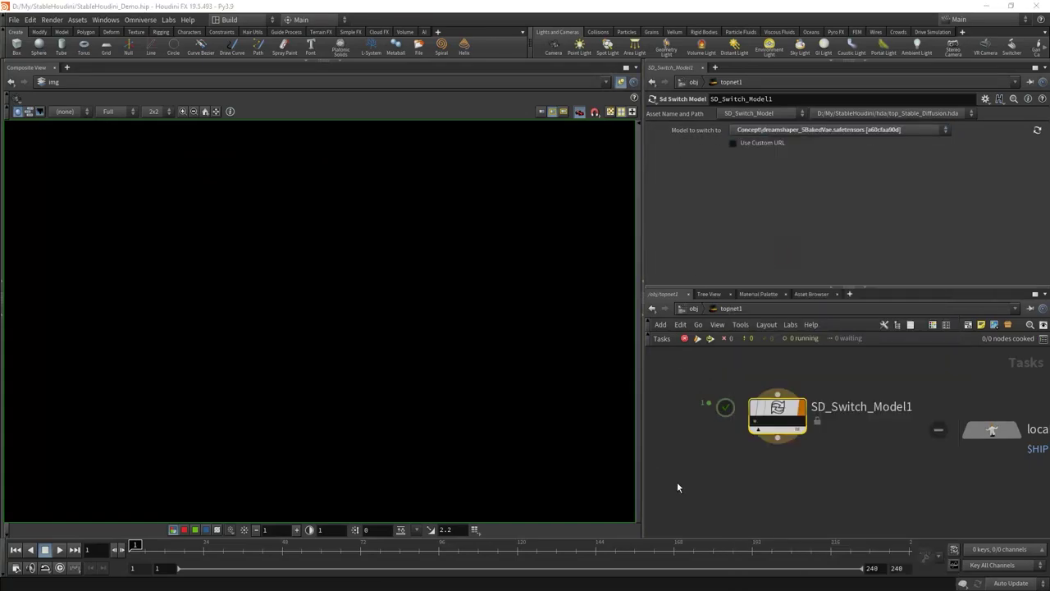
{"action": "scroll", "coordinate": [825, 426], "scroll_direction": "down", "scroll_amount": 3}
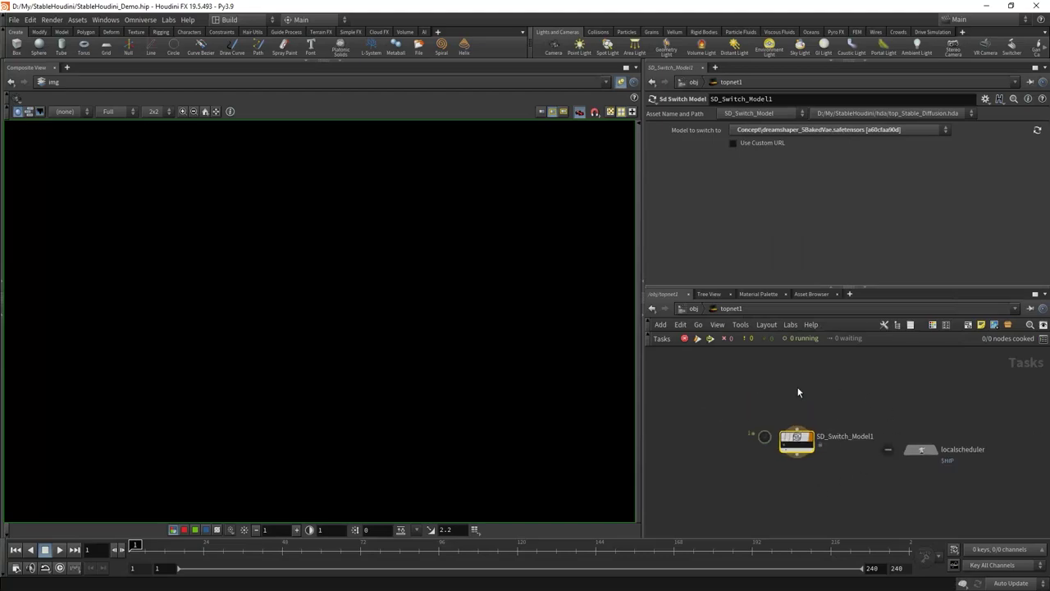
{"action": "right_click", "coordinate": [794, 440]}
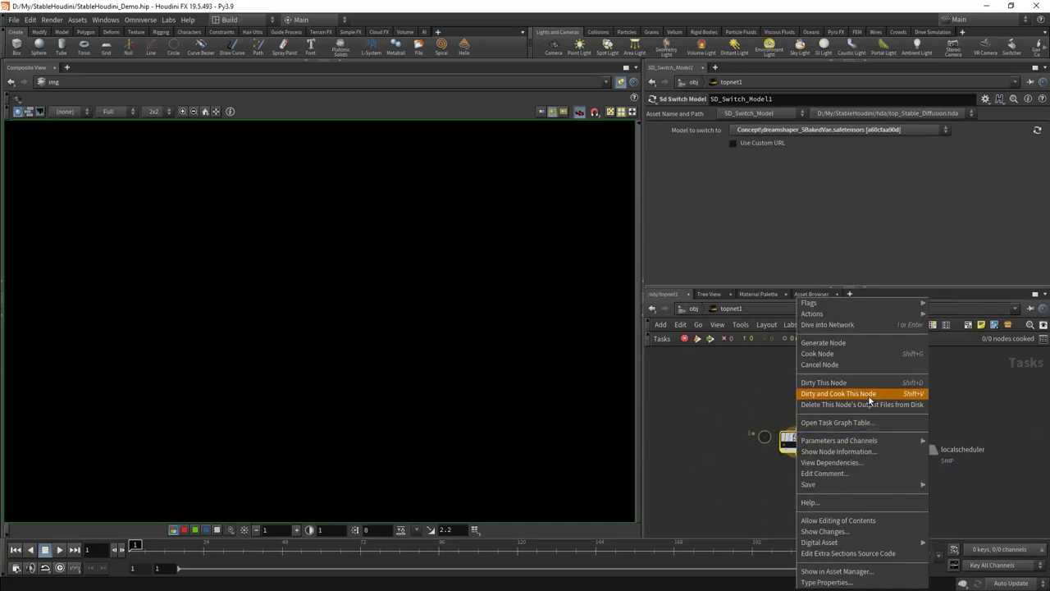
{"action": "left_click", "coordinate": [868, 395]}
{"action": "middle_click_drag", "start_coordinate": [772, 514], "coordinate": [743, 454]}
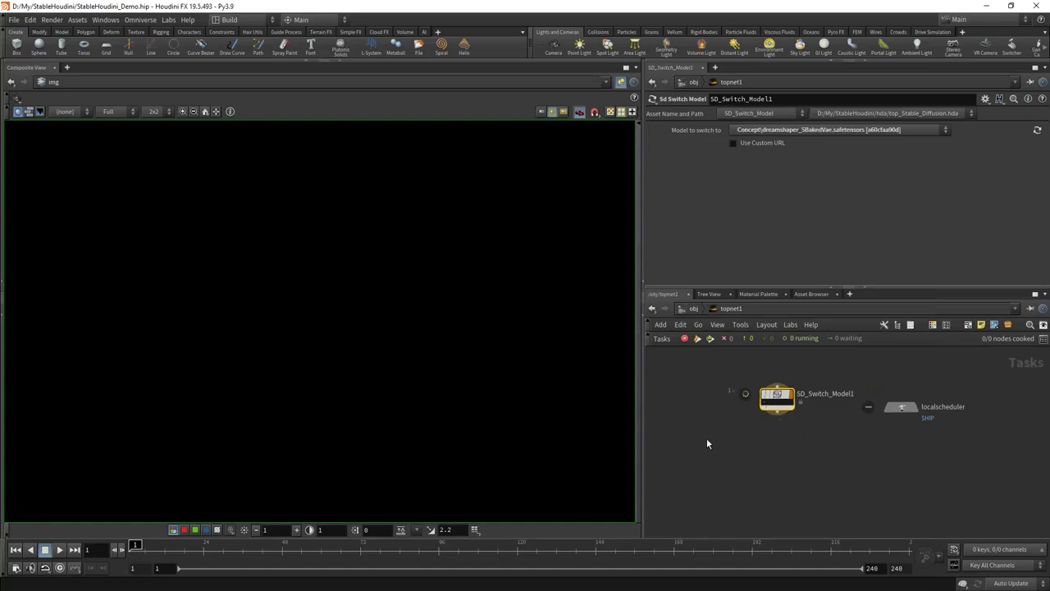
{"action": "scroll", "coordinate": [706, 440], "scroll_direction": "up", "scroll_amount": 2}
{"action": "left_click_drag", "start_coordinate": [709, 358], "coordinate": [917, 420]}
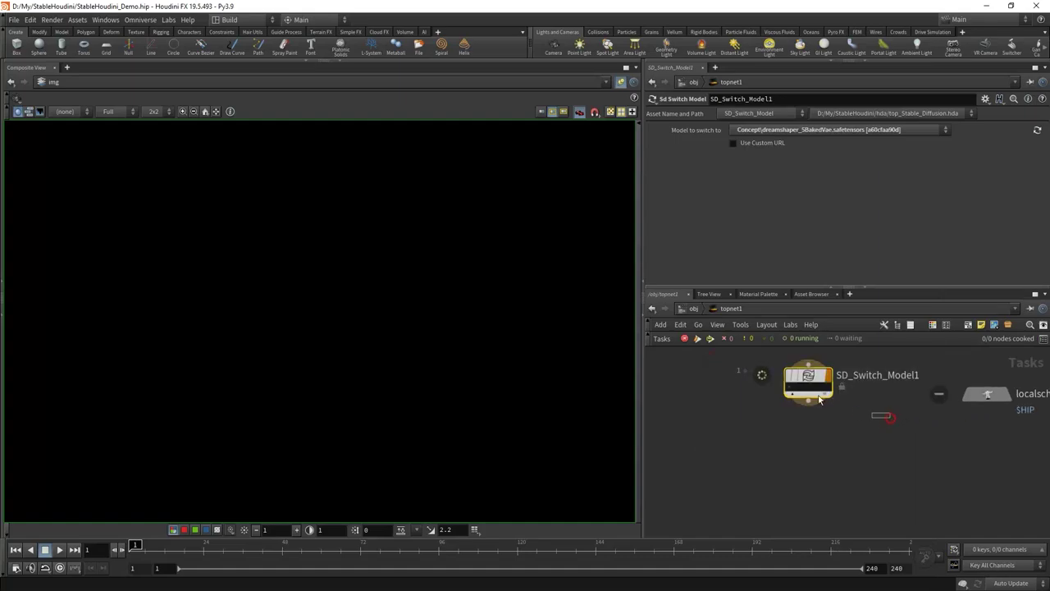
Examine the custom URL option of the SD_Switch_Model1 node and leave it disabled
{"action": "left_click", "coordinate": [764, 143]}
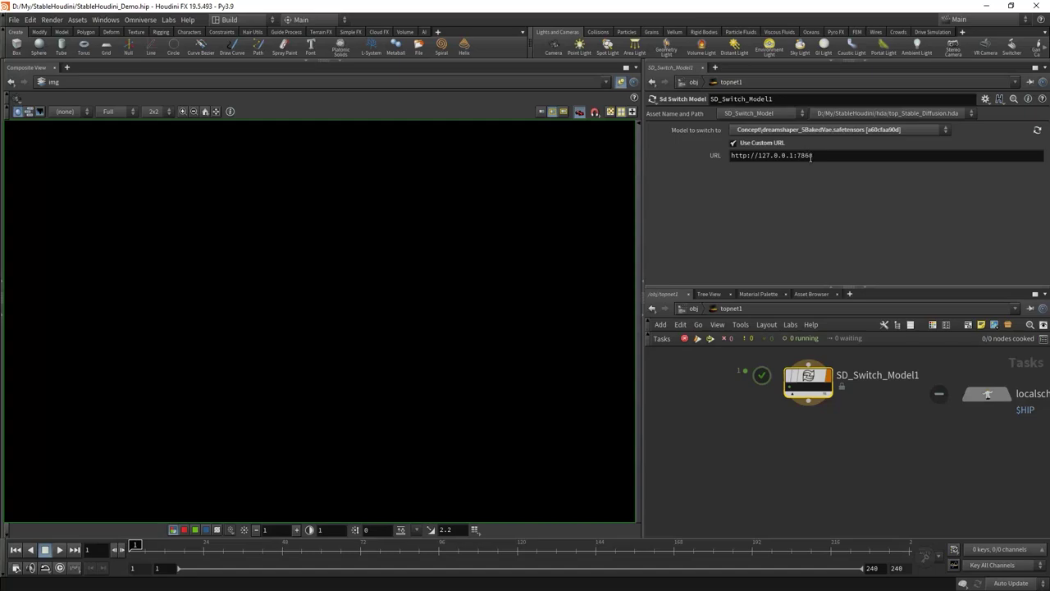
{"action": "mouse_move", "coordinate": [795, 157]}
{"action": "left_mouse_down"}
{"action": "mouse_move", "coordinate": [815, 156]}
{"action": "mouse_move", "coordinate": [757, 156]}
{"action": "mouse_move", "coordinate": [793, 156]}
{"action": "left_mouse_up"}
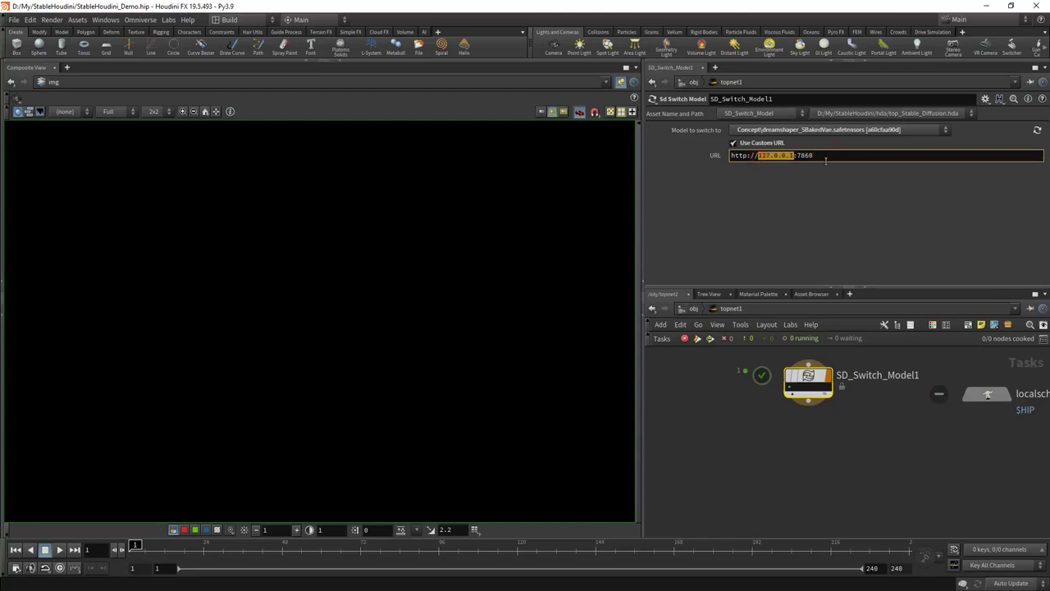
{"action": "left_click", "coordinate": [754, 144]}
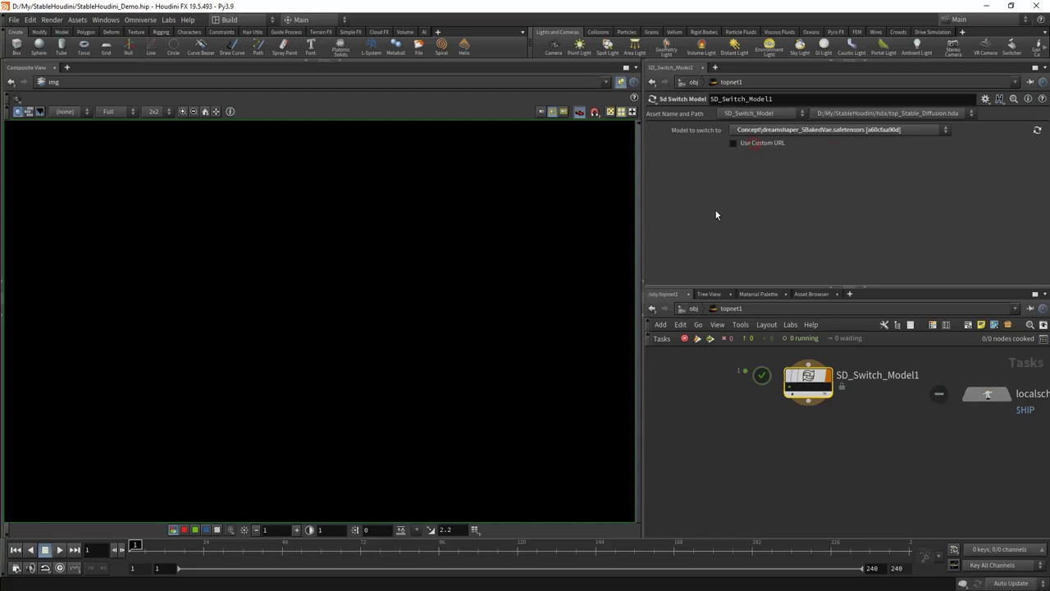
{"action": "left_click", "coordinate": [766, 144]}
{"action": "left_click", "coordinate": [829, 158]}
{"action": "left_click", "coordinate": [823, 159]}
{"action": "key", "text": "Return"}
{"action": "left_click", "coordinate": [763, 146]}
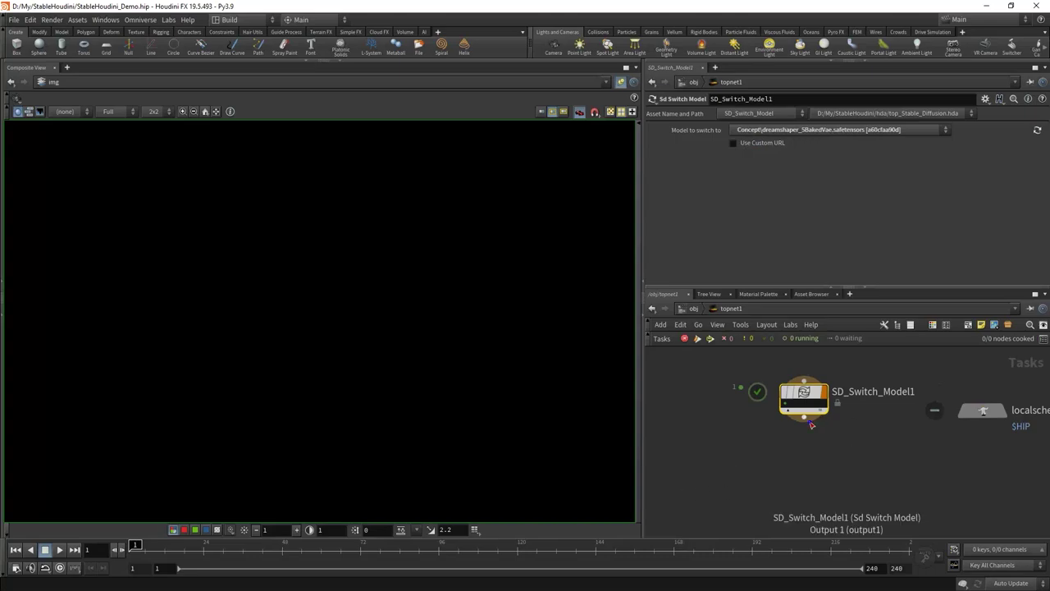
Add an SD_Dream node connected to the output of SD_Switch_Model1
{"action": "key", "text": "Tab"}
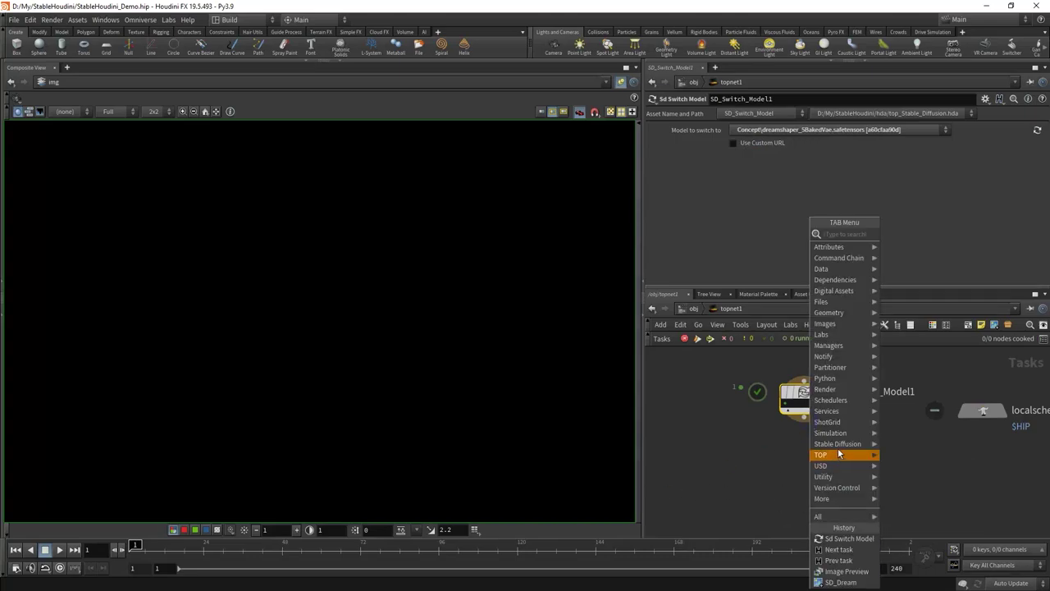
{"action": "mouse_move", "coordinate": [853, 477]}
{"action": "left_click", "coordinate": [899, 483]}
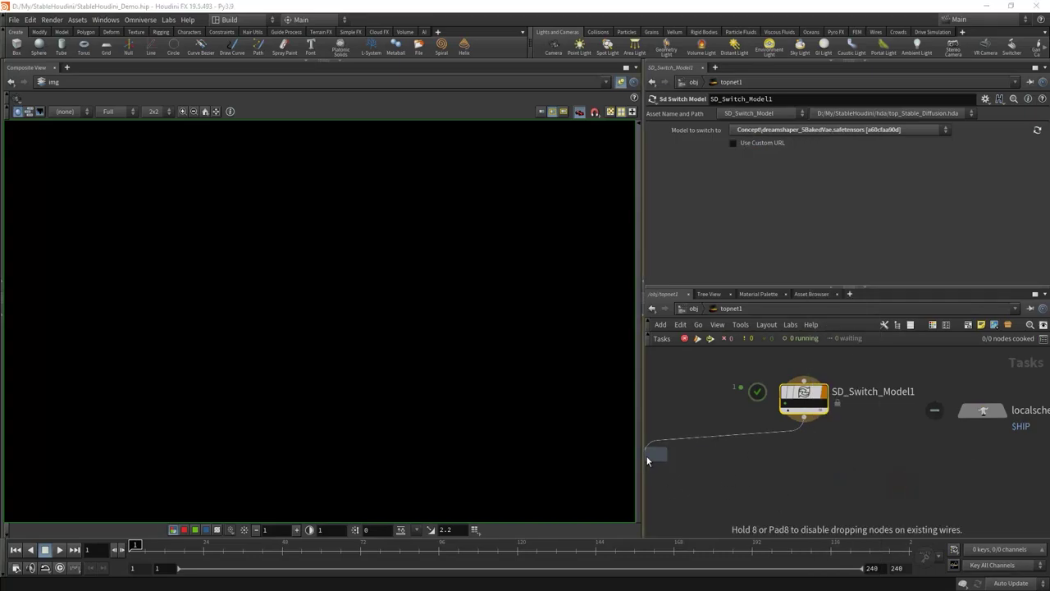
{"action": "left_click", "coordinate": [706, 433]}
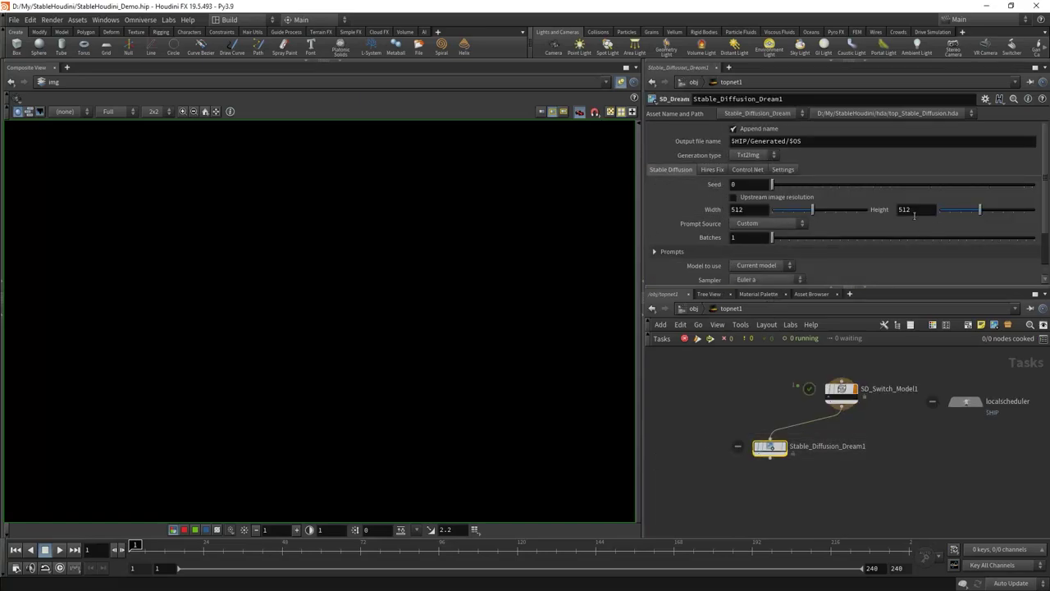
Add an Image Preview node connected to the output of Stable_Diffusion_Dream1
{"action": "left_click", "coordinate": [772, 463]}
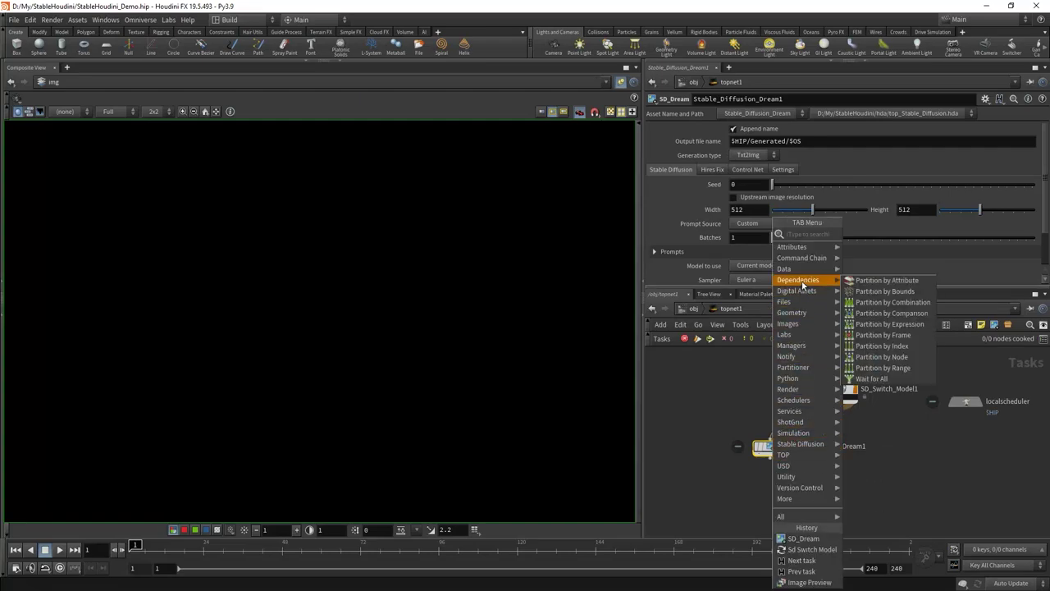
{"action": "mouse_move", "coordinate": [800, 293]}
{"action": "left_click", "coordinate": [877, 291]}
{"action": "left_click", "coordinate": [716, 478]}
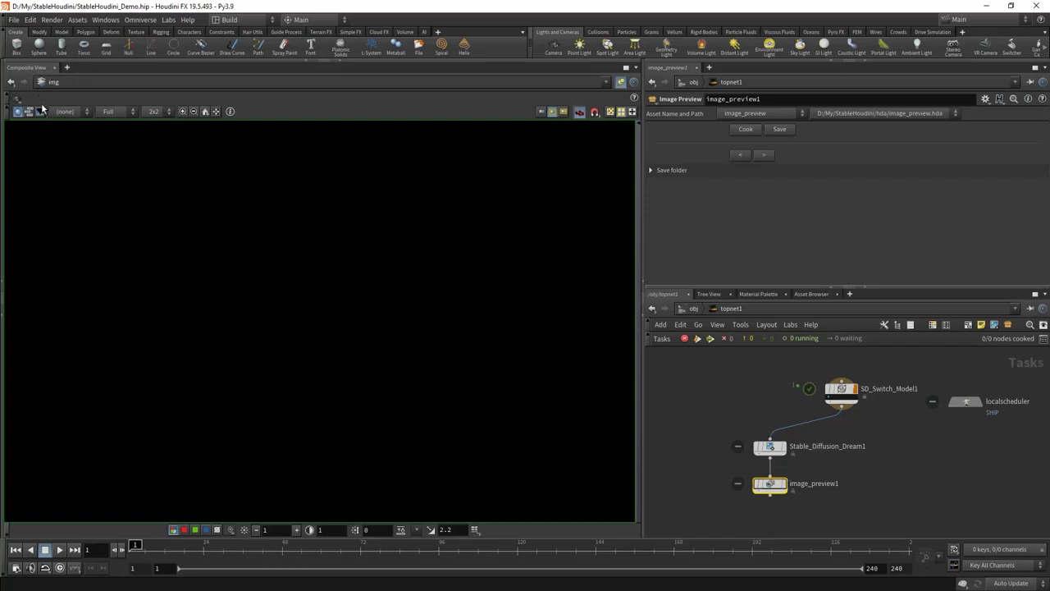
Try to add another Composite View pane tab beside the existing viewer
{"action": "left_click", "coordinate": [67, 68]}
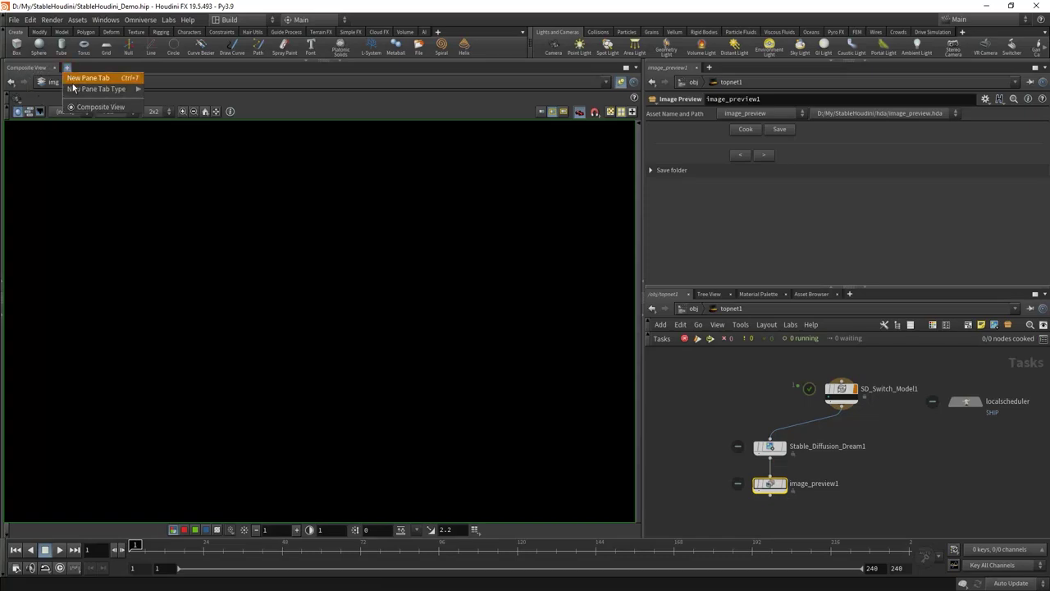
{"action": "mouse_move", "coordinate": [76, 91]}
{"action": "mouse_move", "coordinate": [176, 198]}
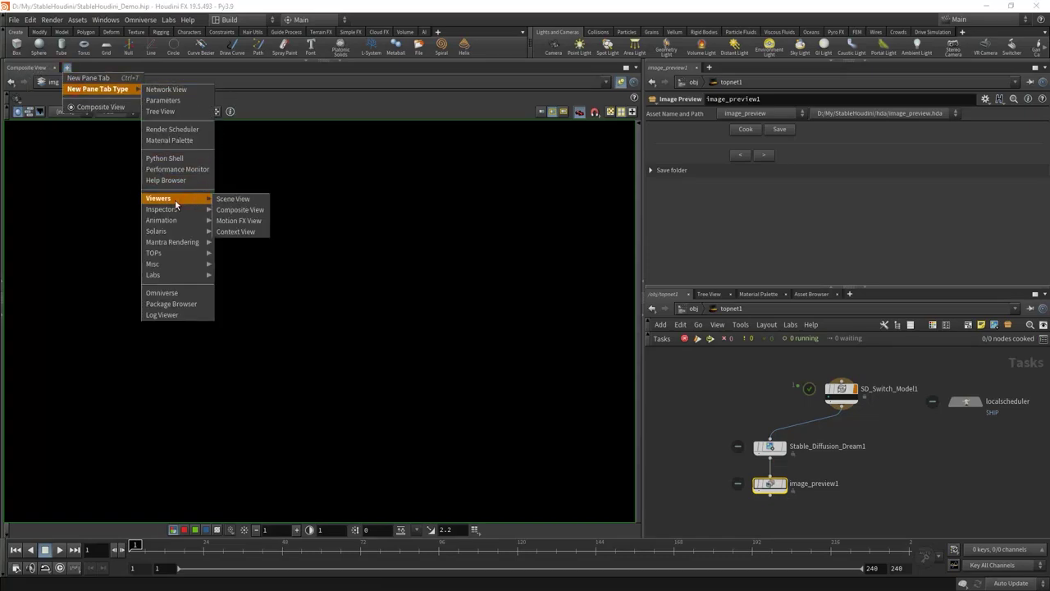
{"action": "left_click", "coordinate": [246, 212]}
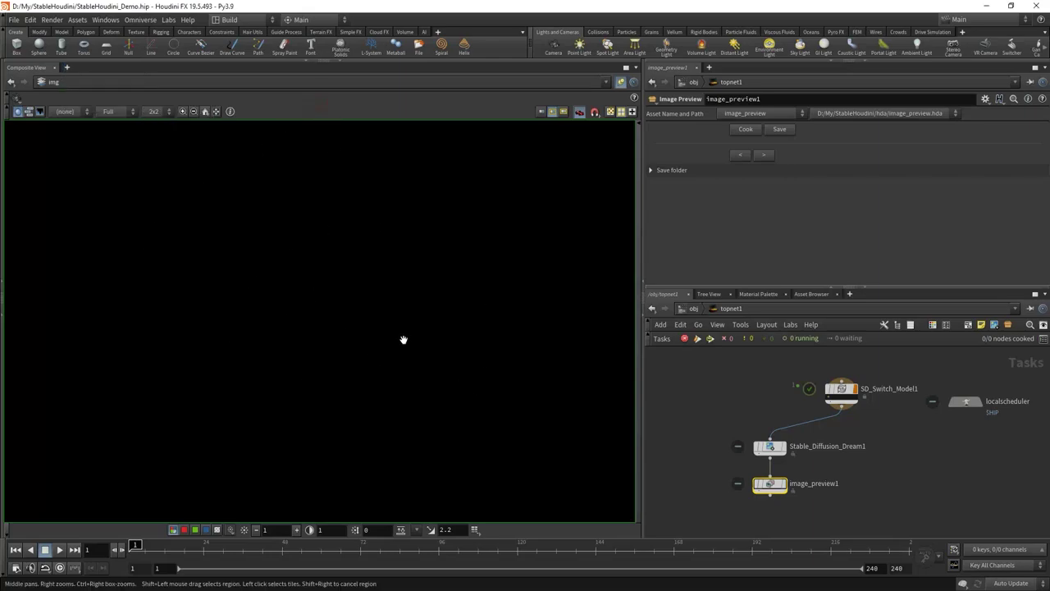
Select the Stable_Diffusion_Dream1 node and enlarge the parameter area to show all its generation settings
{"action": "left_click_drag", "start_coordinate": [809, 471], "coordinate": [917, 476]}
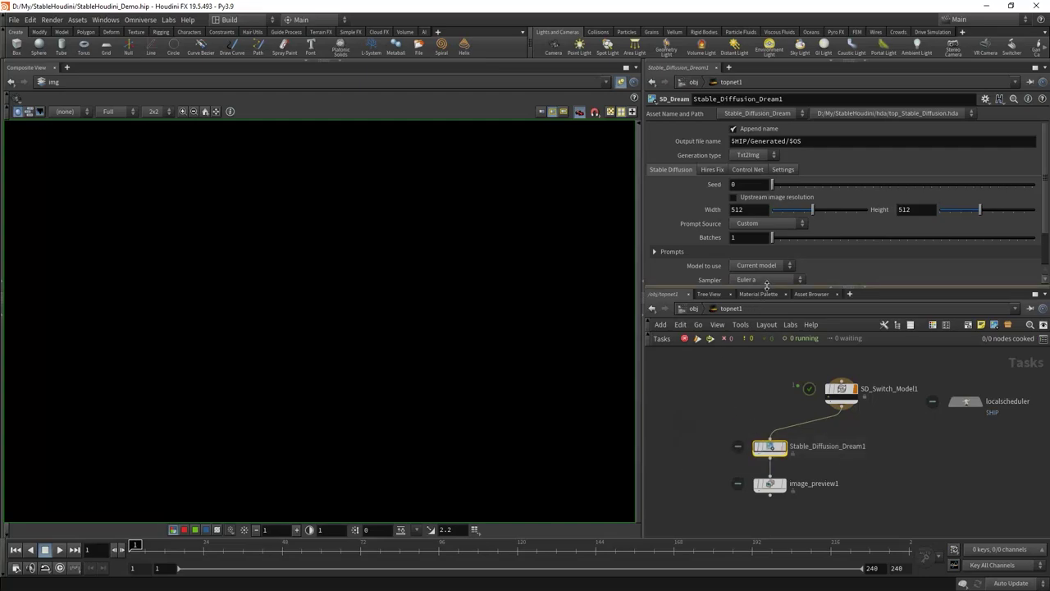
{"action": "left_click_drag", "start_coordinate": [776, 287], "coordinate": [775, 391]}
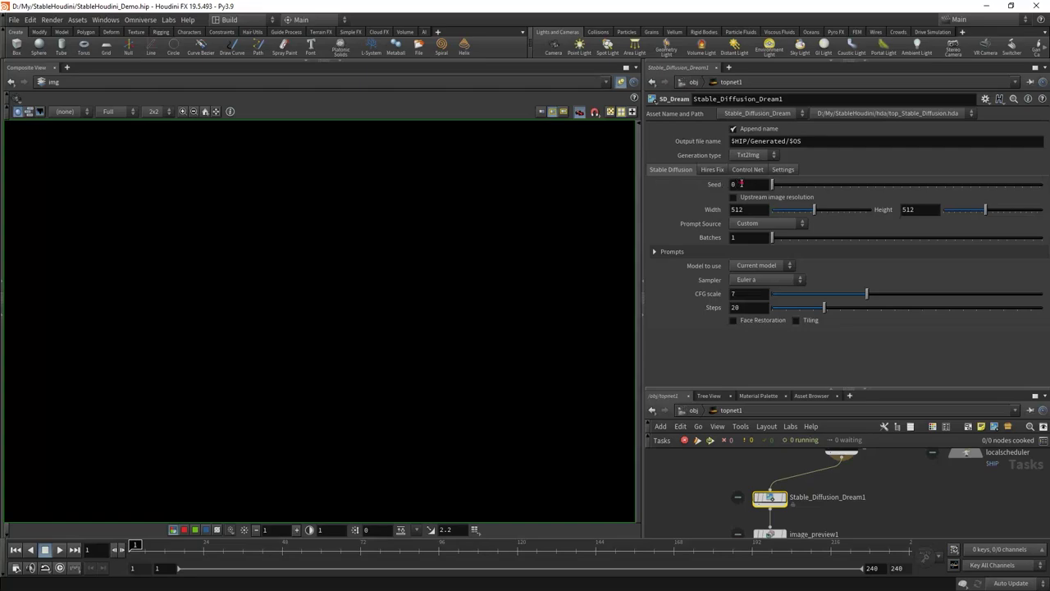
Set the seed of Stable_Diffusion_Dream1 to -1, and reset it to its default
{"action": "double_click", "coordinate": [738, 184]}
{"action": "type", "text": "-1"}
{"action": "key", "text": "Return"}
{"action": "middle_click", "coordinate": [754, 187], "text": "ctrl"}
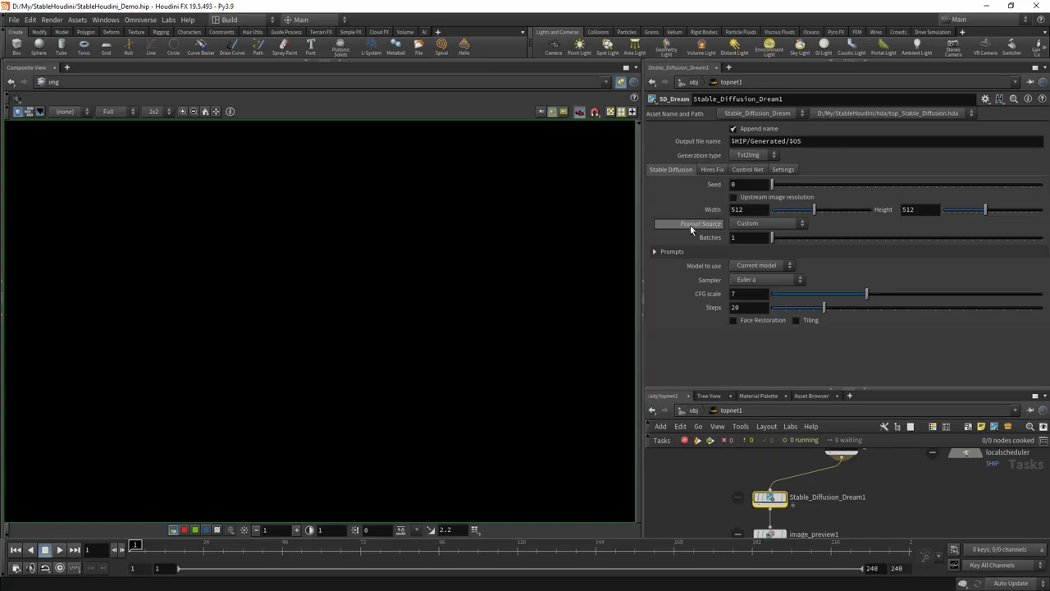
Expand the Prompts section of Stable_Diffusion_Dream1, view its Model to use choices, and compare them with the SD_Switch_Model1 settings
{"action": "left_click", "coordinate": [655, 251]}
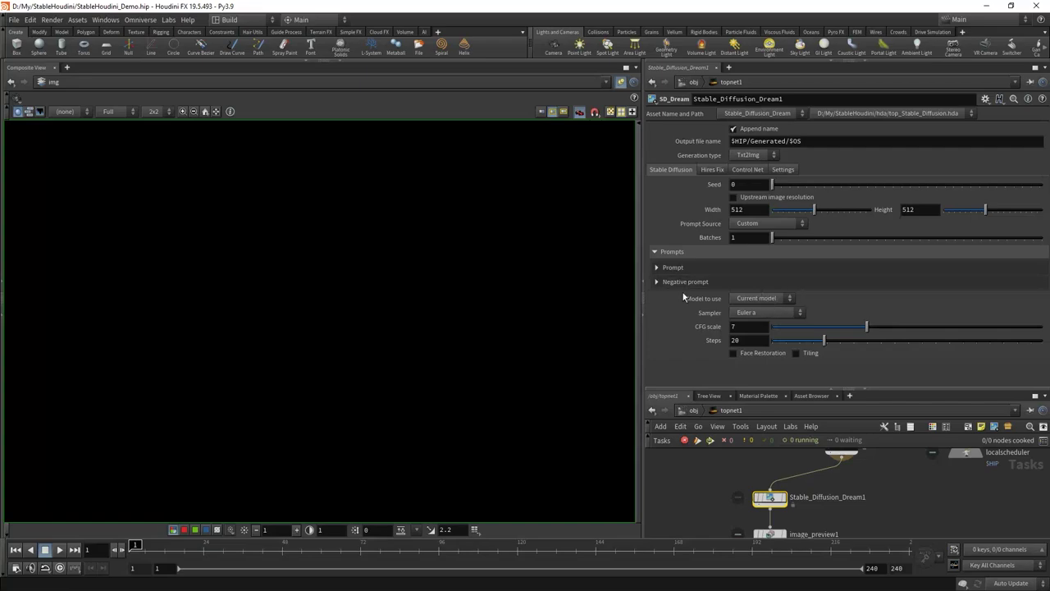
{"action": "left_click", "coordinate": [751, 327]}
{"action": "left_click", "coordinate": [786, 298]}
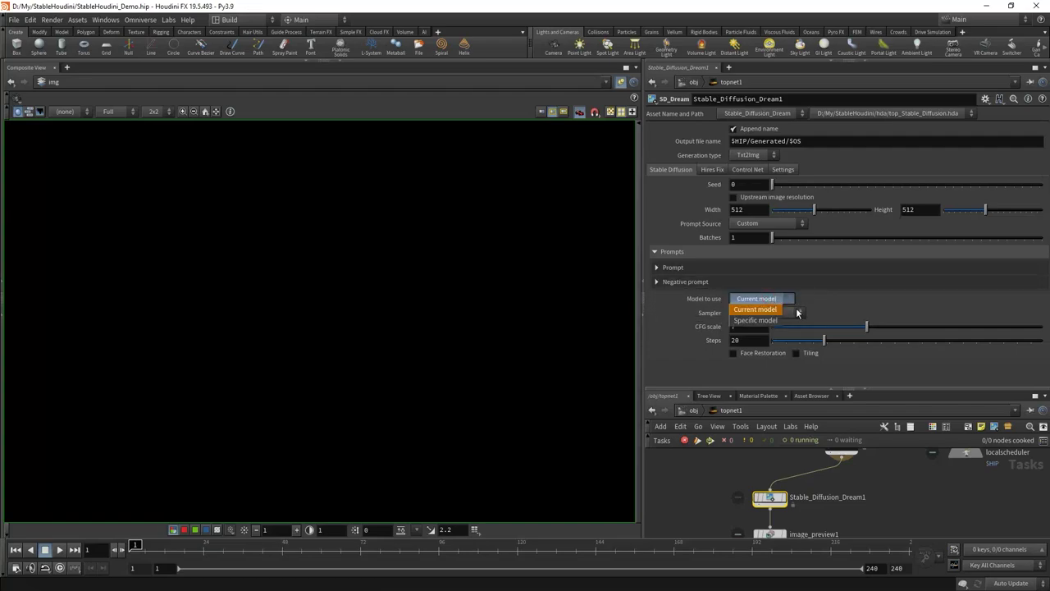
{"action": "left_click", "coordinate": [855, 293]}
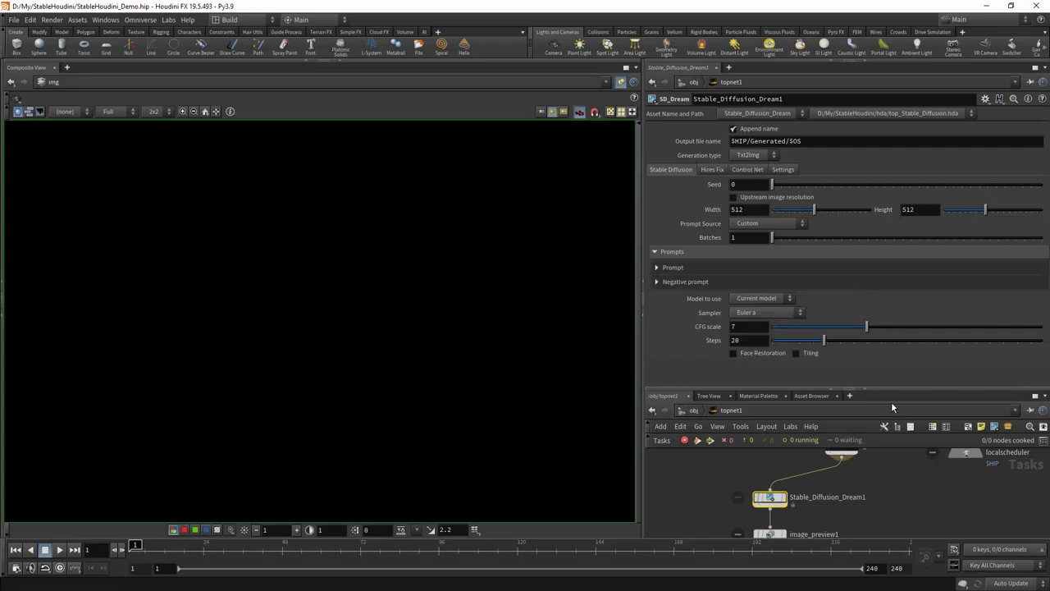
{"action": "left_click_drag", "start_coordinate": [894, 389], "coordinate": [811, 335]}
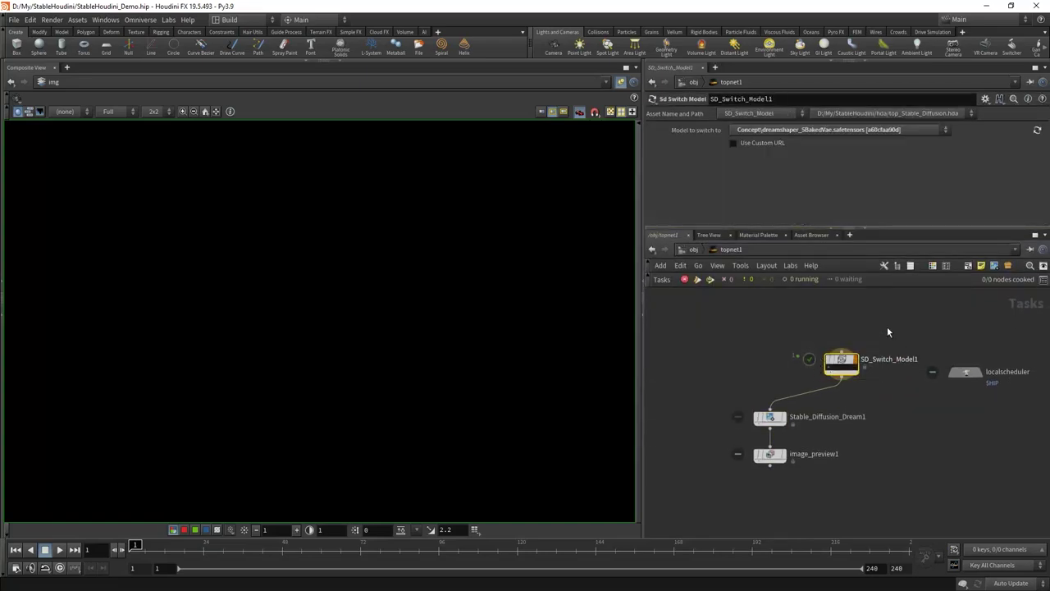
{"action": "left_click_drag", "start_coordinate": [719, 391], "coordinate": [778, 420]}
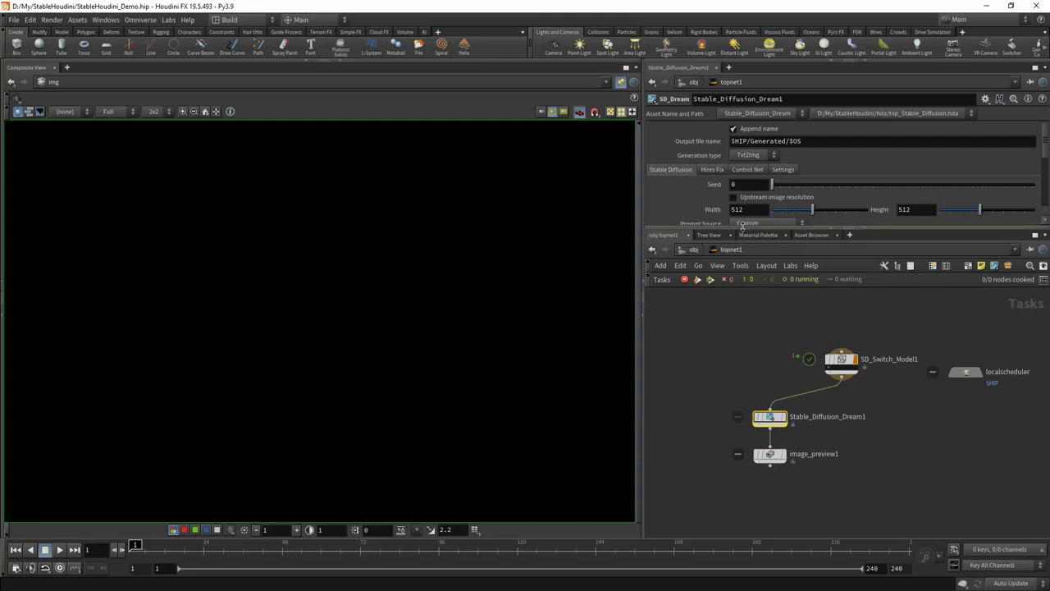
Set Model to use on Stable_Diffusion_Dream1 to Specific model, and return it to Current model
{"action": "left_click_drag", "start_coordinate": [759, 227], "coordinate": [759, 361]}
{"action": "left_click", "coordinate": [757, 298]}
{"action": "left_click", "coordinate": [743, 321]}
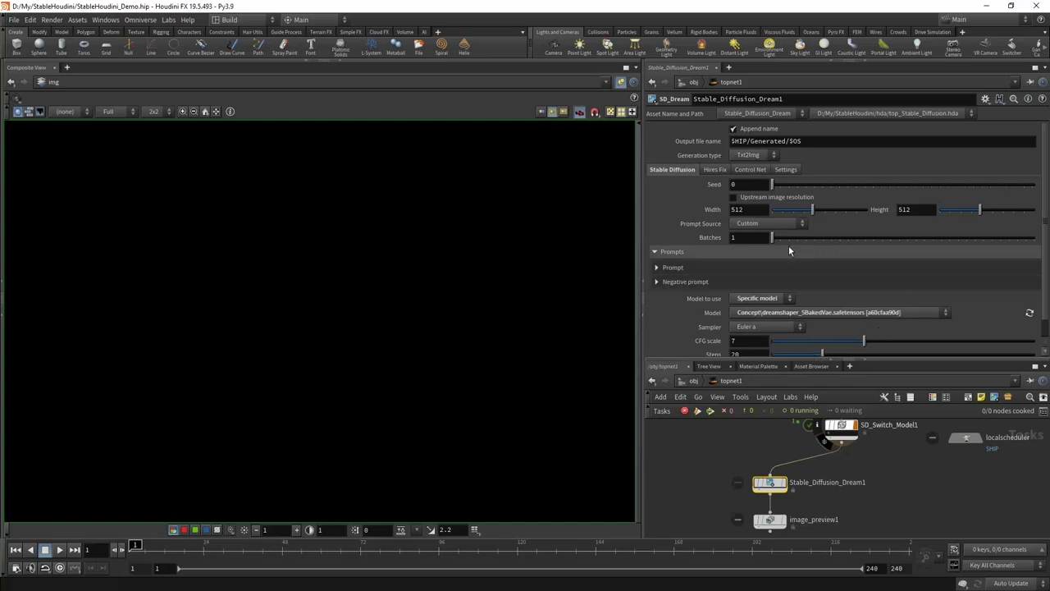
{"action": "left_click", "coordinate": [769, 299]}
{"action": "left_click", "coordinate": [750, 307]}
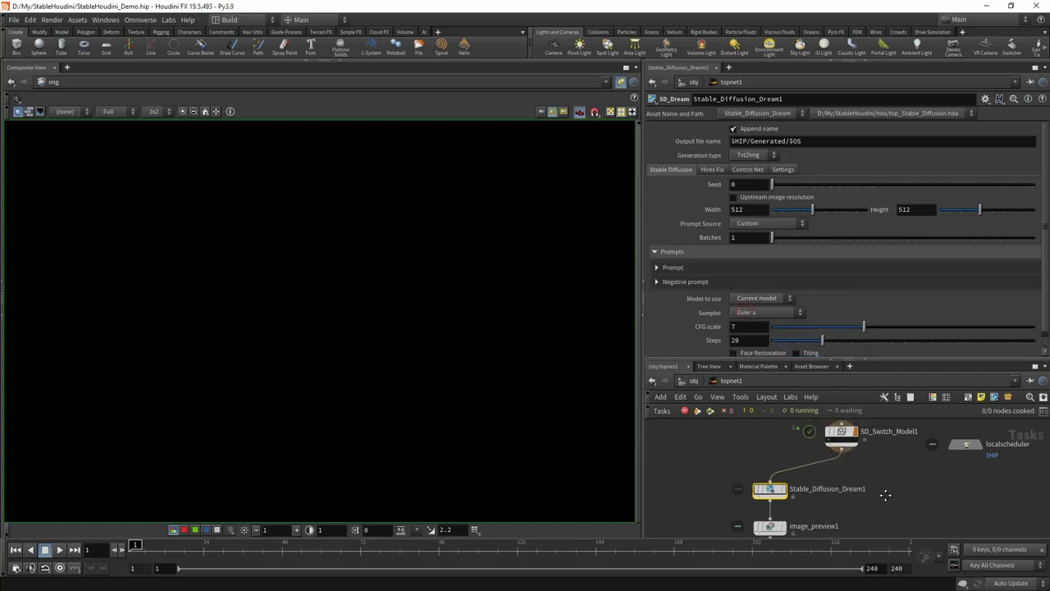
Review the SD_Switch_Model1 settings, and examine the negative prompt and generation type choices of Stable_Diffusion_Dream1
{"action": "middle_click_drag", "start_coordinate": [855, 481], "coordinate": [847, 516]}
{"action": "left_click_drag", "start_coordinate": [690, 416], "coordinate": [880, 488]}
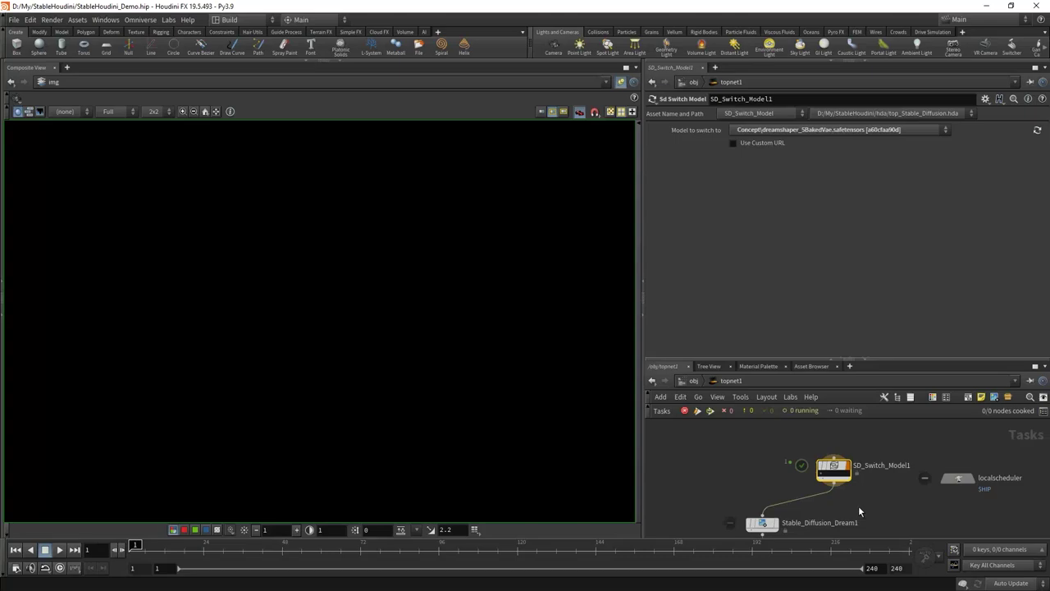
{"action": "middle_click_drag", "start_coordinate": [858, 506], "coordinate": [881, 475]}
{"action": "left_click", "coordinate": [881, 475]}
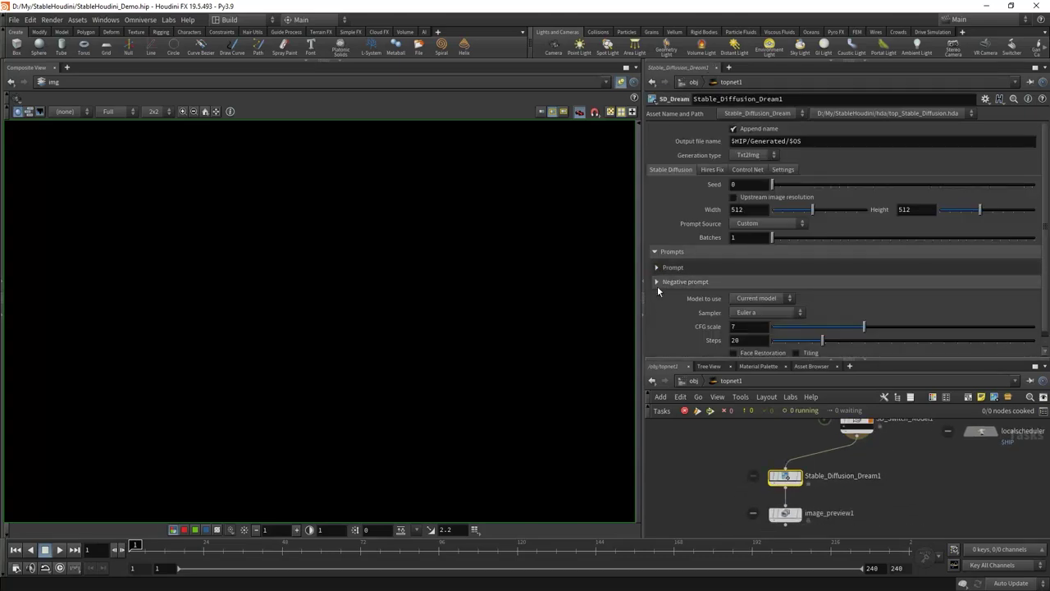
{"action": "left_click", "coordinate": [658, 283]}
{"action": "left_click", "coordinate": [657, 282]}
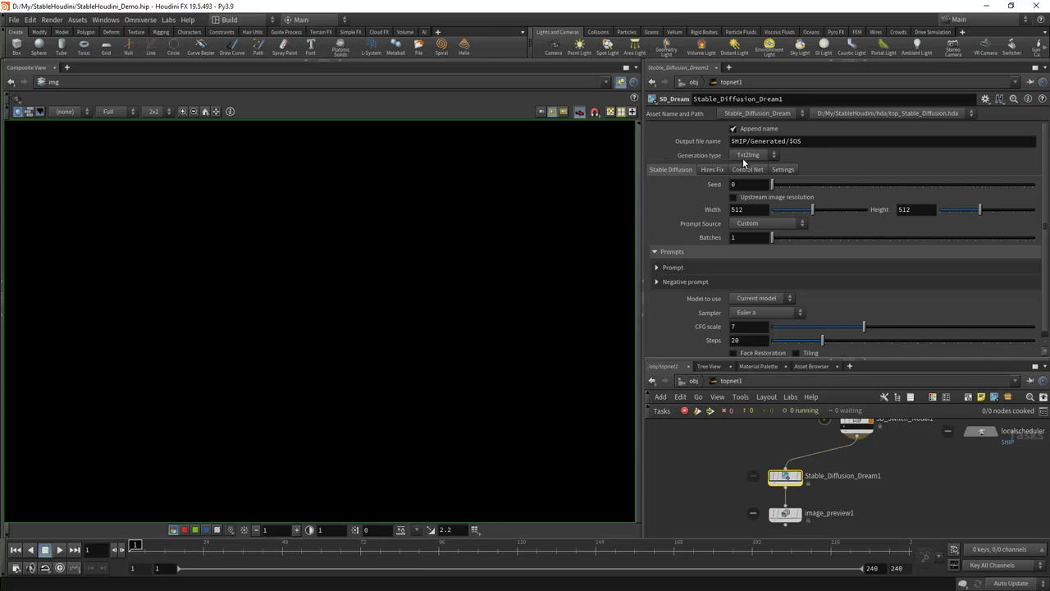
{"action": "left_click", "coordinate": [756, 156]}
{"action": "left_click", "coordinate": [748, 168]}
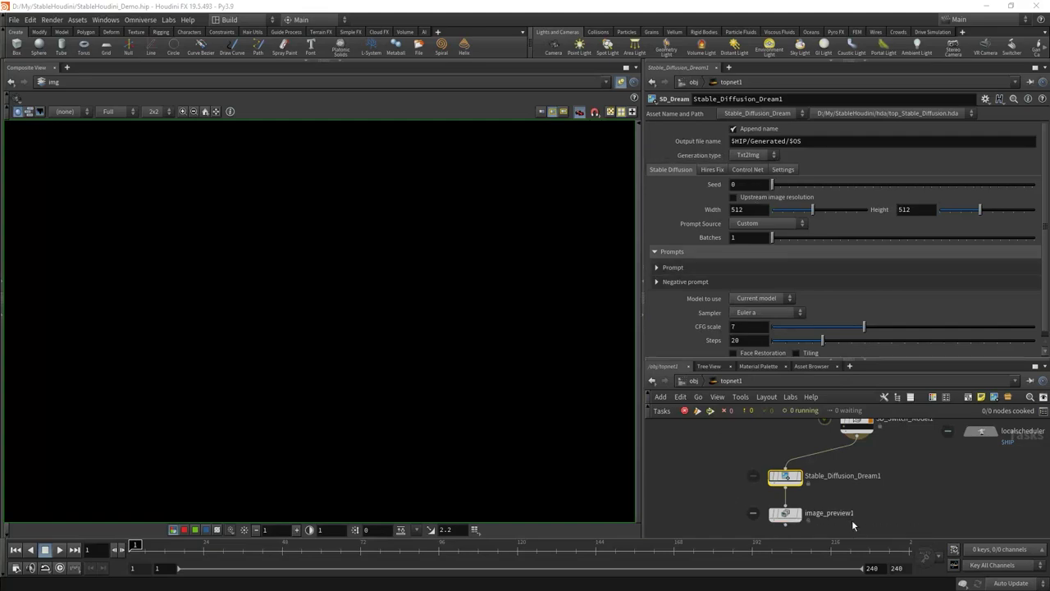
Cook the image_preview1 node to generate an image and show it in the viewer
{"action": "middle_click_drag", "start_coordinate": [870, 535], "coordinate": [829, 502]}
{"action": "left_click", "coordinate": [753, 490]}
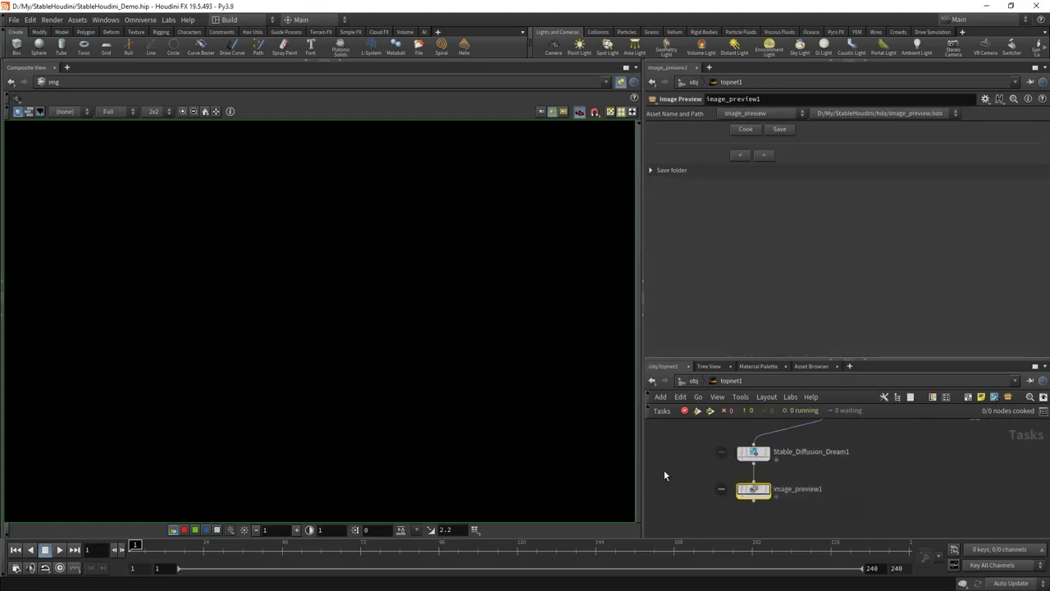
{"action": "left_click", "coordinate": [746, 129]}
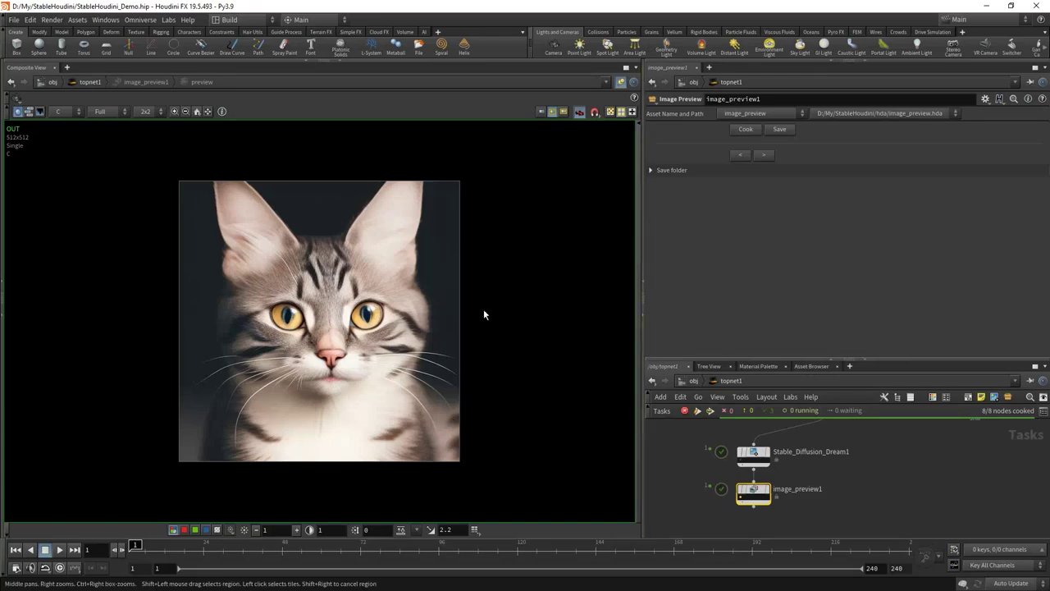
Set Batches to 4 on the Stable_Diffusion_Dream1 node
{"action": "scroll", "coordinate": [705, 451], "scroll_direction": "up", "scroll_amount": 2}
{"action": "left_click", "coordinate": [780, 451]}
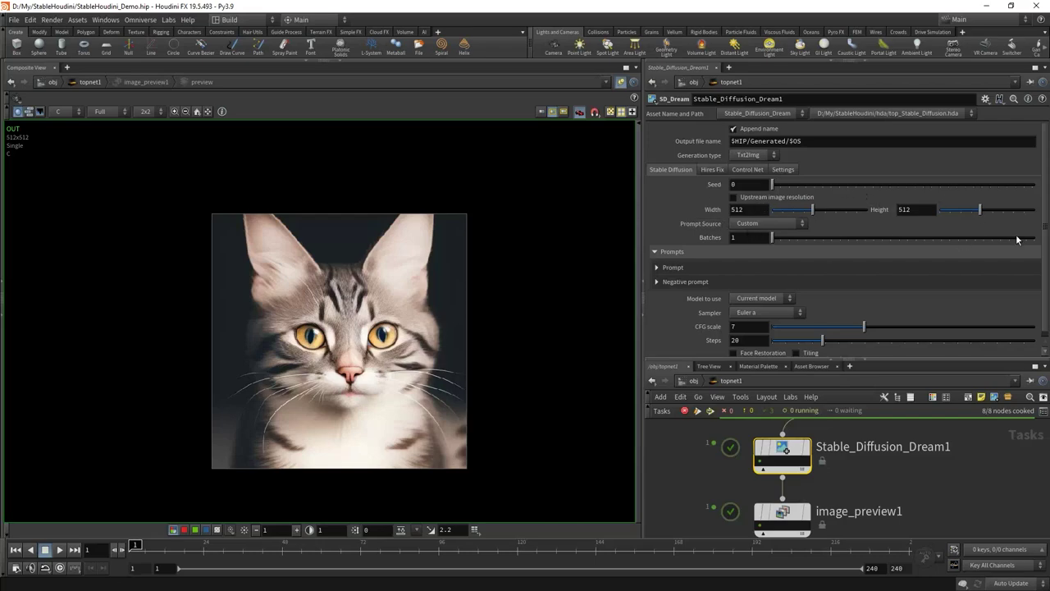
{"action": "double_click", "coordinate": [749, 246]}
{"action": "type", "text": "4"}
{"action": "key", "text": "Return"}
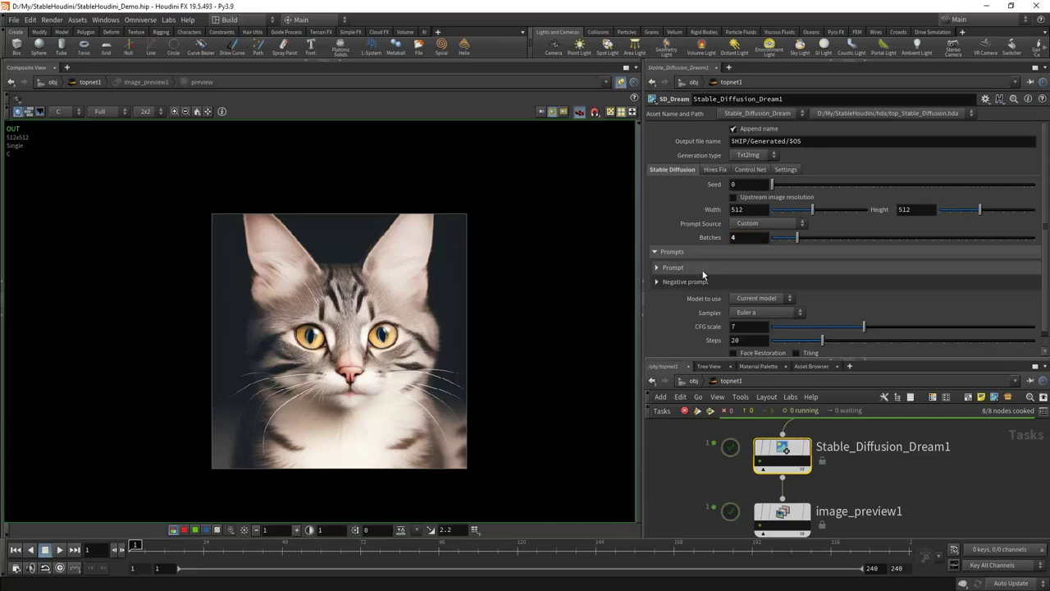
Select image_preview1 and cook it again to generate the whole batch of images
{"action": "scroll", "coordinate": [691, 508], "scroll_direction": "down", "scroll_amount": 1}
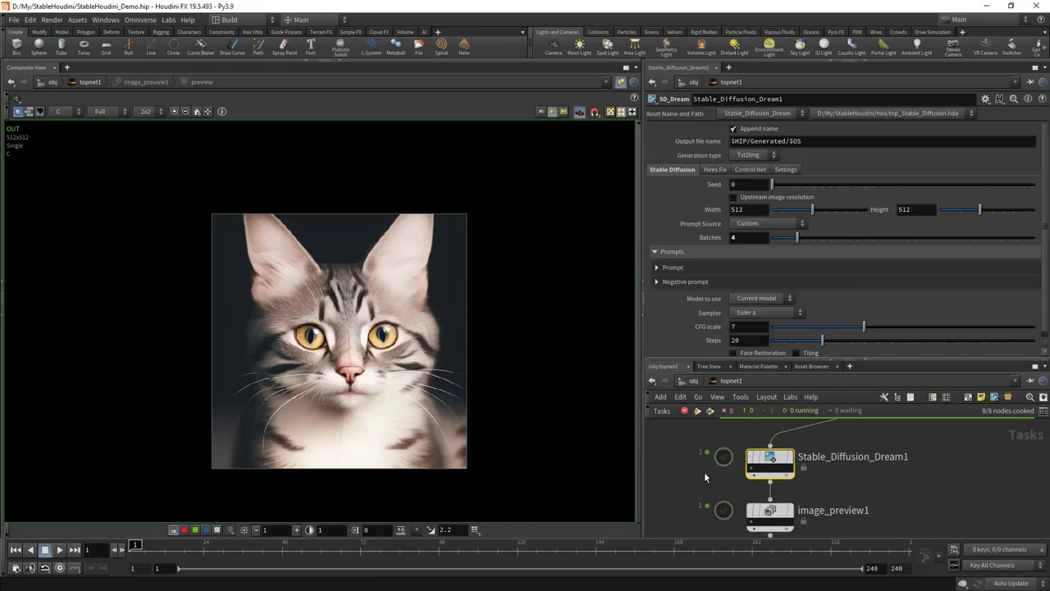
{"action": "left_click_drag", "start_coordinate": [674, 488], "coordinate": [882, 529]}
{"action": "left_click", "coordinate": [745, 130]}
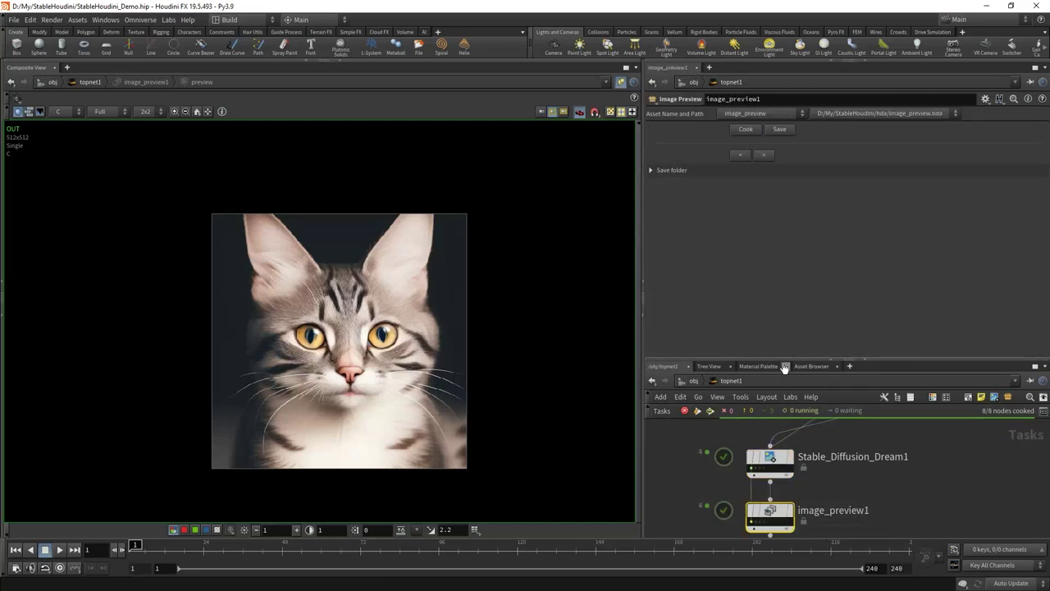
Enlarge the network area and preview each generated image through the work items of Stable_Diffusion_Dream1
{"action": "left_click_drag", "start_coordinate": [780, 359], "coordinate": [772, 207]}
{"action": "scroll", "coordinate": [776, 378], "scroll_direction": "up", "scroll_amount": 3}
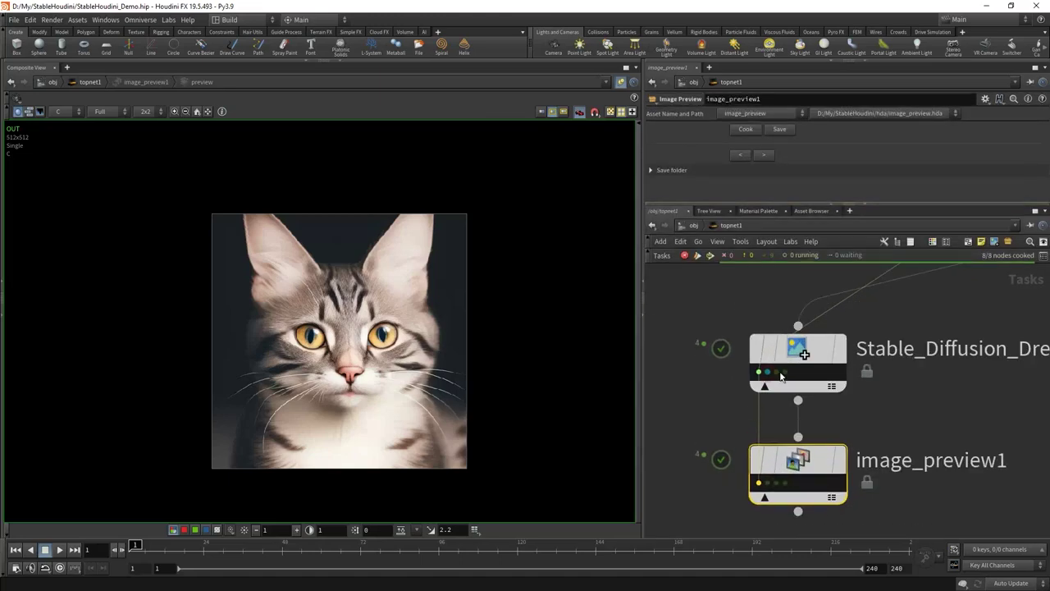
{"action": "left_click", "coordinate": [768, 372]}
{"action": "left_click", "coordinate": [777, 372]}
{"action": "left_click", "coordinate": [784, 371]}
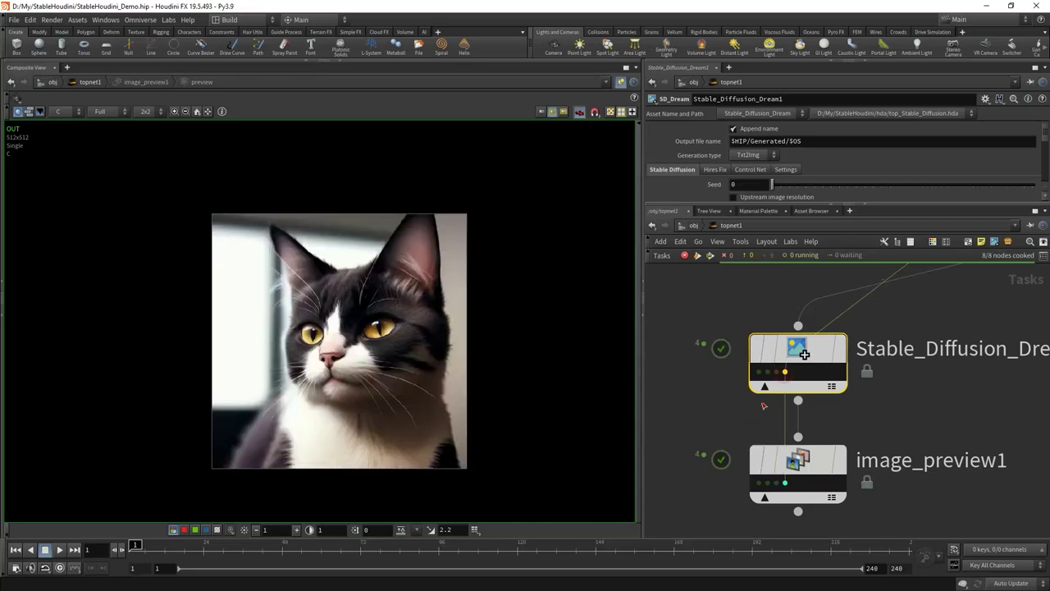
{"action": "left_click", "coordinate": [759, 372]}
{"action": "left_click", "coordinate": [751, 454]}
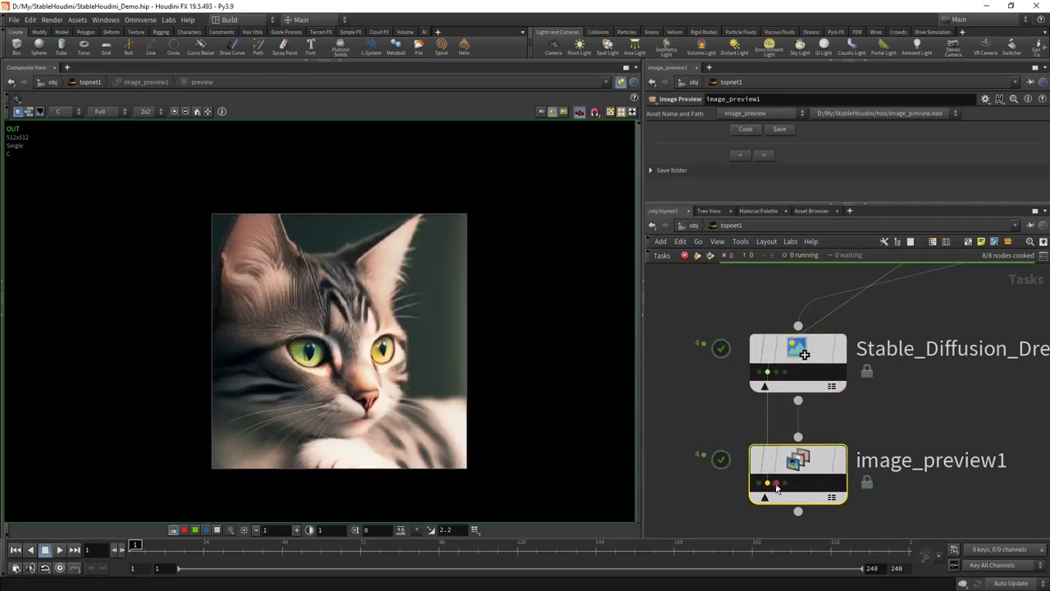
Browse forward and backward through the generated images with the previous and next controls of image_preview1
{"action": "left_click_drag", "start_coordinate": [781, 200], "coordinate": [780, 230]}
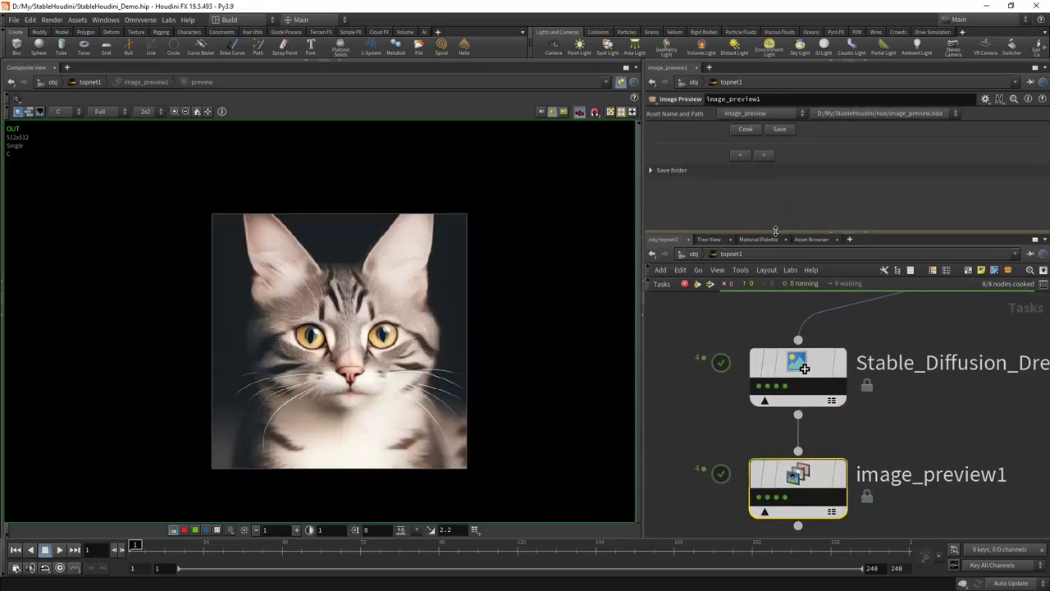
{"action": "left_click", "coordinate": [762, 156]}
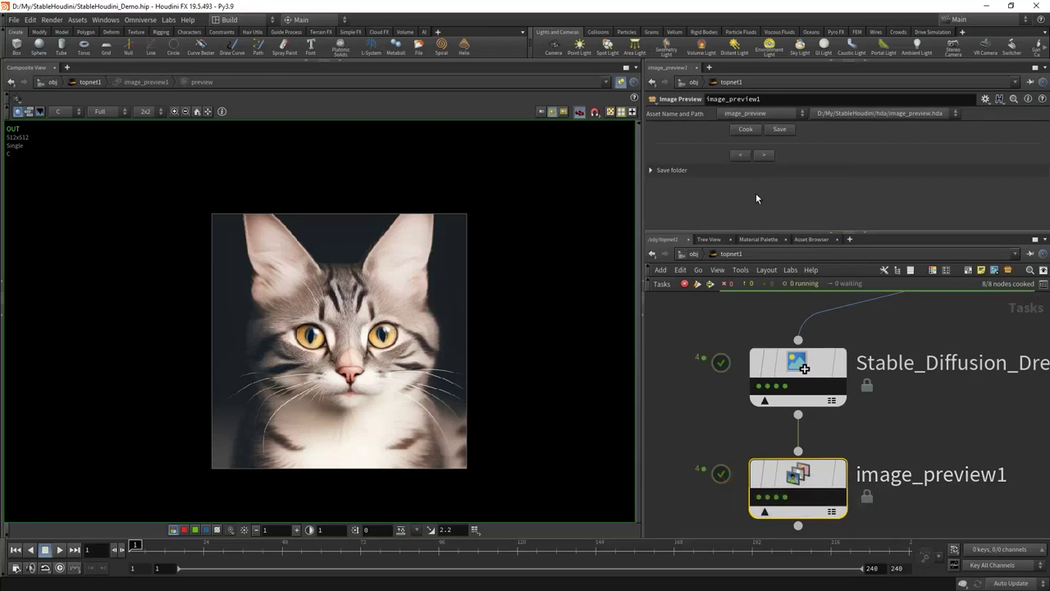
{"action": "left_click", "coordinate": [763, 158]}
{"action": "left_click", "coordinate": [763, 157]}
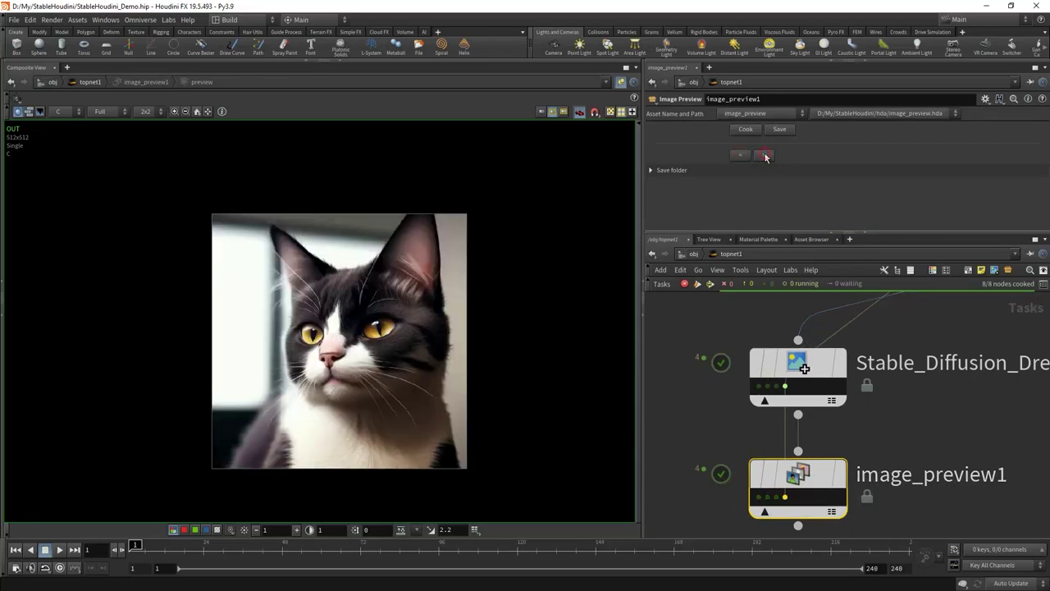
{"action": "left_click", "coordinate": [744, 156]}
{"action": "left_click", "coordinate": [744, 158]}
{"action": "left_click", "coordinate": [745, 160]}
Open the type properties of image_preview1, examine the hotkeys of the Next, Prev and Save image shelf tools, and close them
{"action": "right_click", "coordinate": [800, 476]}
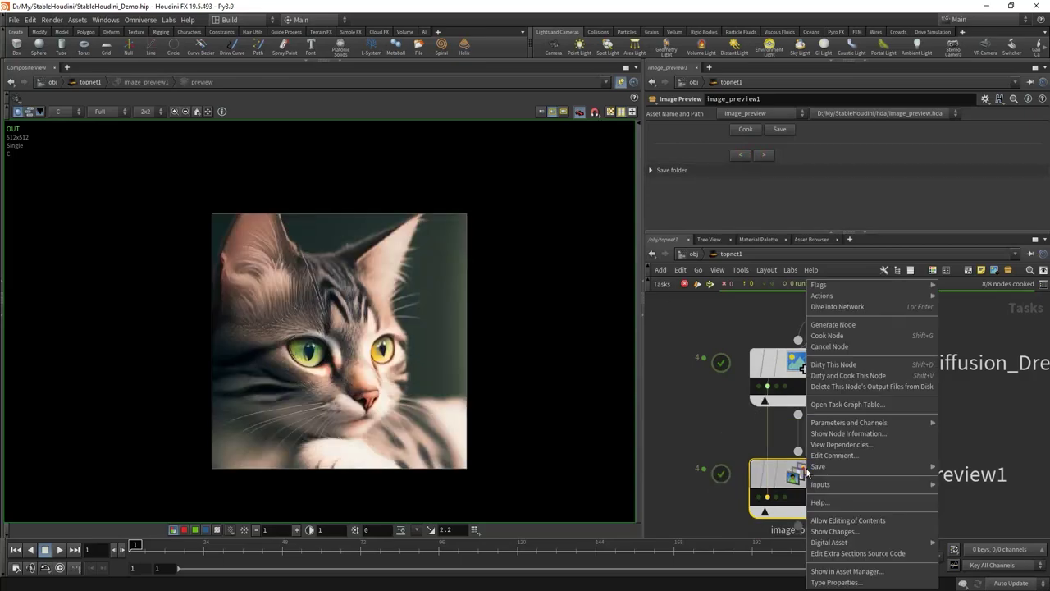
{"action": "left_click", "coordinate": [829, 582]}
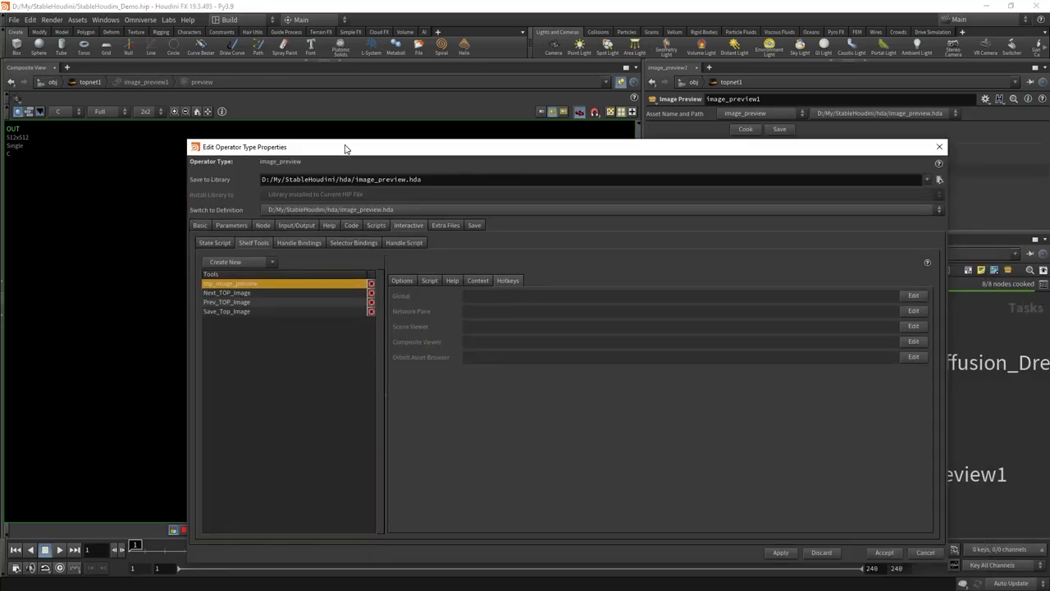
{"action": "left_click_drag", "start_coordinate": [345, 148], "coordinate": [288, 115]}
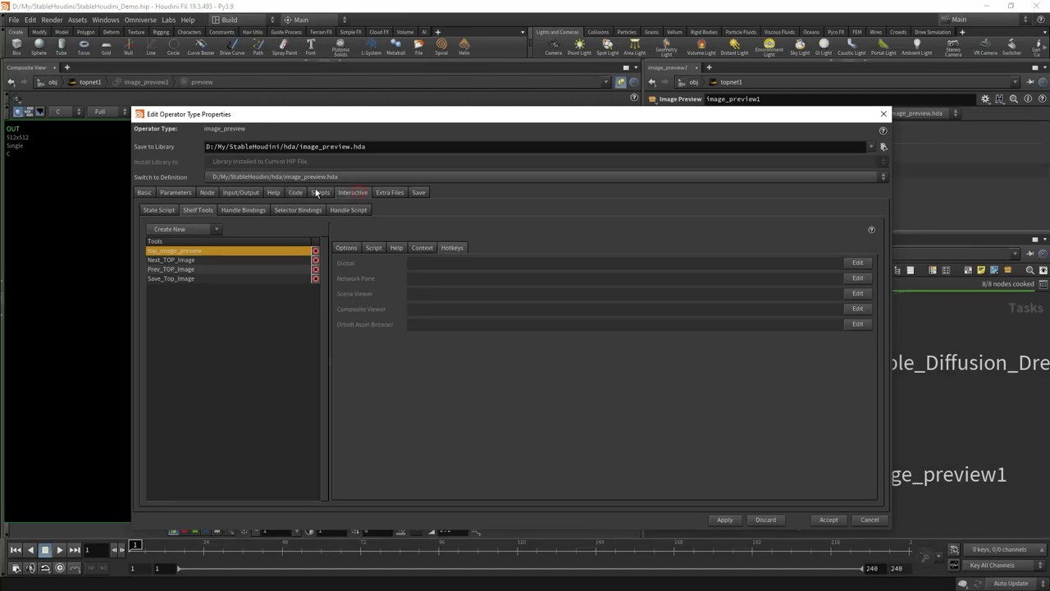
{"action": "left_click", "coordinate": [177, 261]}
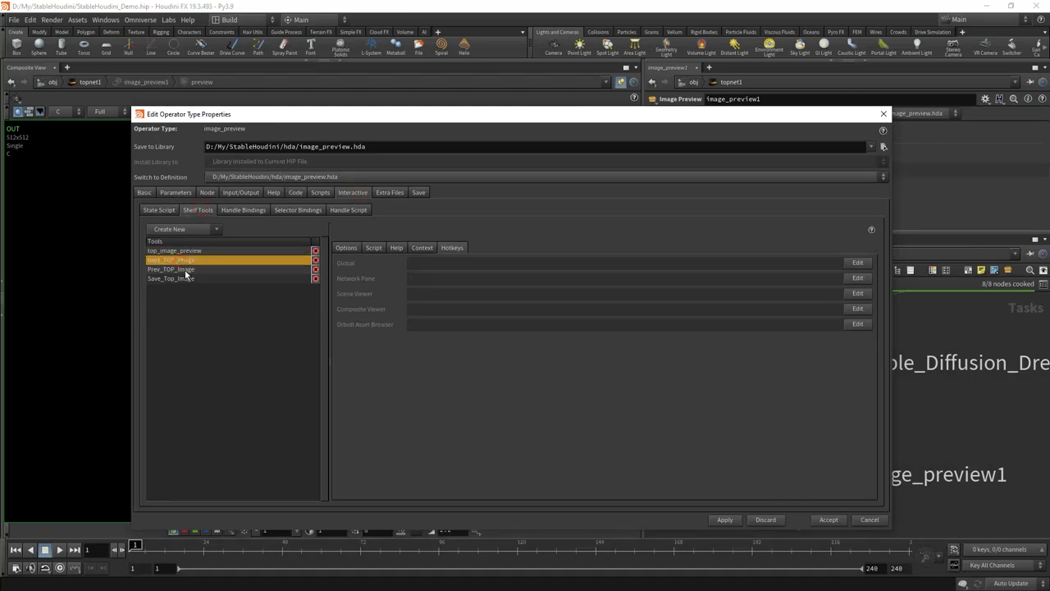
{"action": "left_click", "coordinate": [180, 280]}
{"action": "left_click", "coordinate": [176, 261]}
{"action": "left_click", "coordinate": [171, 270]}
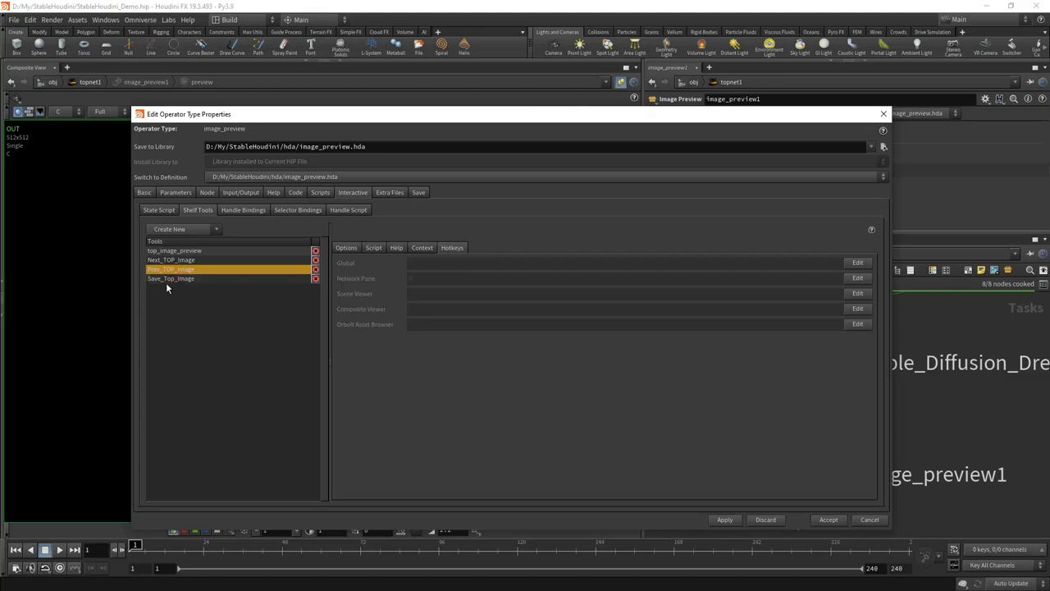
{"action": "left_click", "coordinate": [165, 280]}
{"action": "left_click", "coordinate": [168, 270]}
{"action": "left_click", "coordinate": [884, 113]}
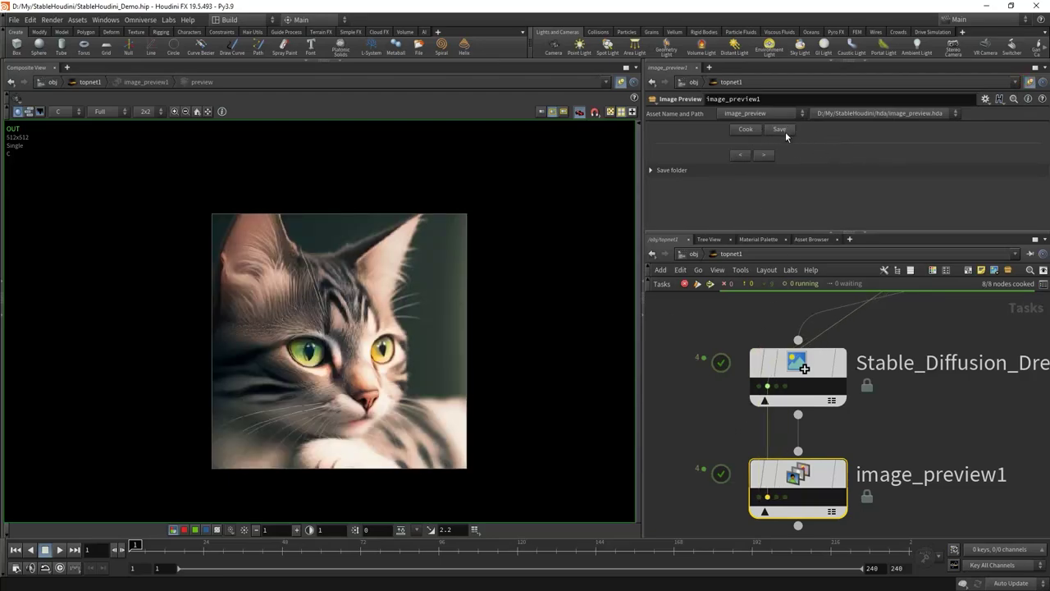
Expand the Save folder section of image_preview1 to view where images are saved
{"action": "left_click", "coordinate": [652, 170]}
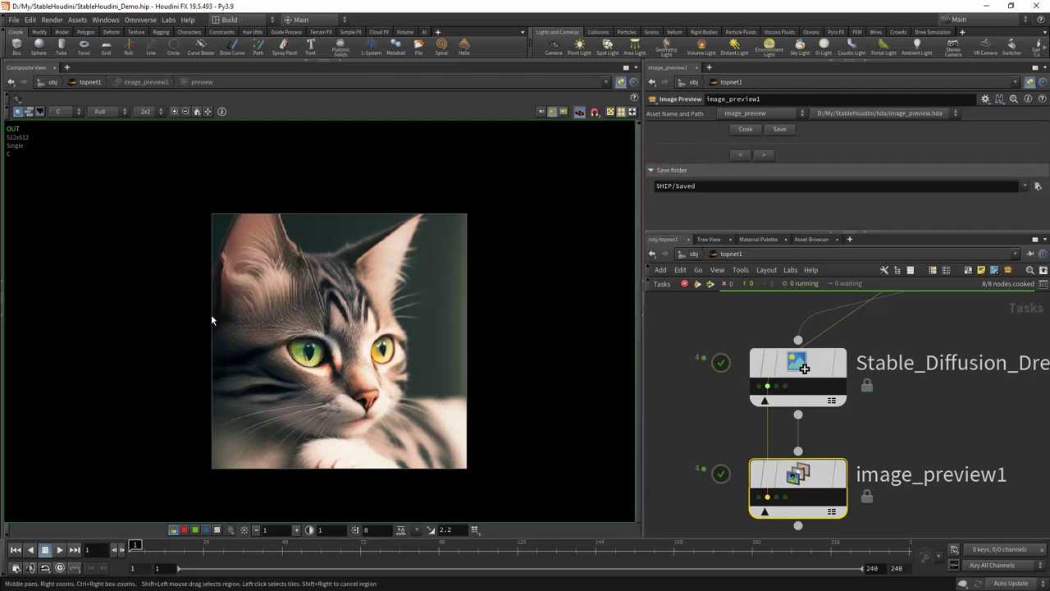
{"action": "left_click", "coordinate": [723, 186]}
{"action": "left_click", "coordinate": [698, 447]}
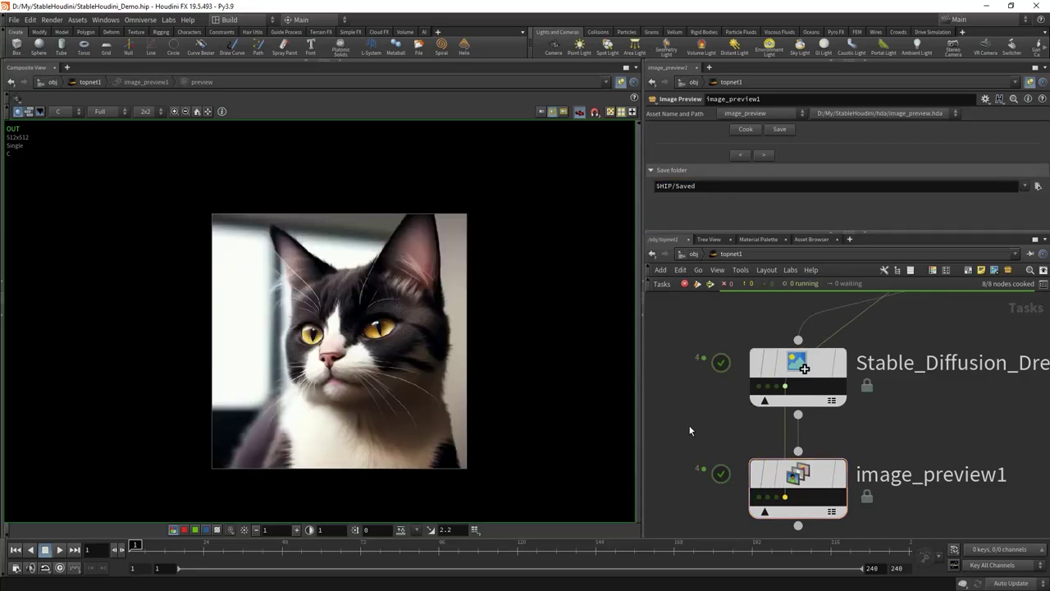
Select Stable_Diffusion_Dream1, unpin the parameter view so it follows the selection, and enable HiRes fix
{"action": "left_click_drag", "start_coordinate": [685, 427], "coordinate": [742, 324]}
{"action": "left_click_drag", "start_coordinate": [743, 233], "coordinate": [743, 349]}
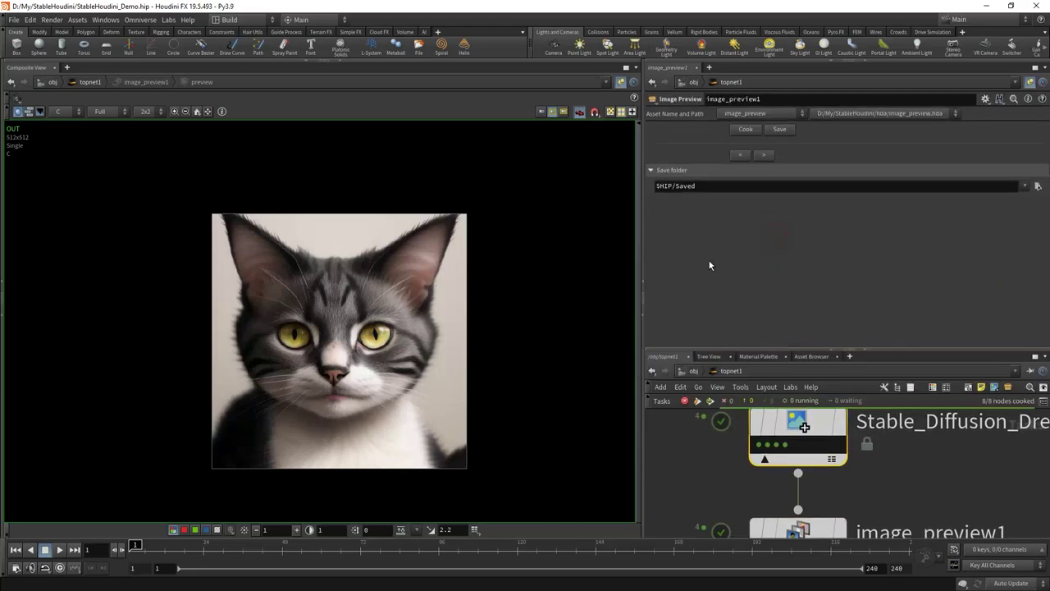
{"action": "left_click", "coordinate": [1031, 82]}
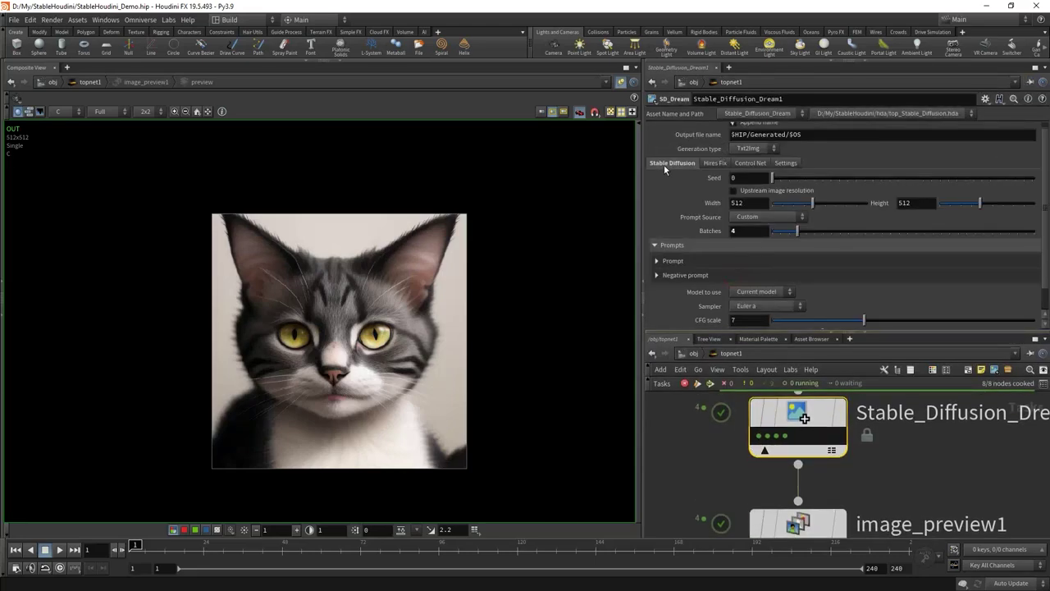
{"action": "left_click", "coordinate": [714, 164]}
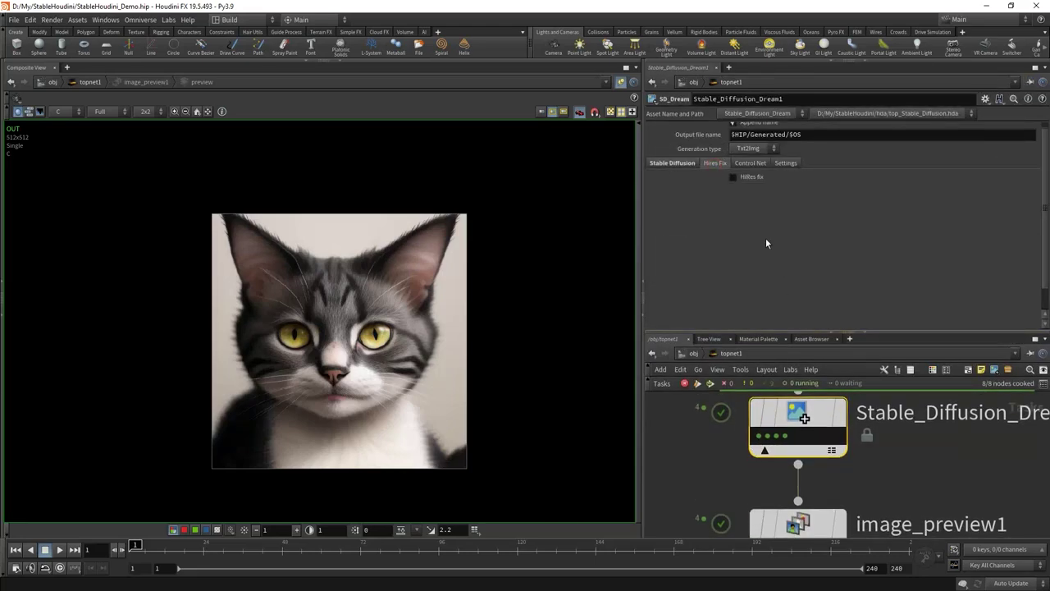
{"action": "left_click", "coordinate": [747, 178]}
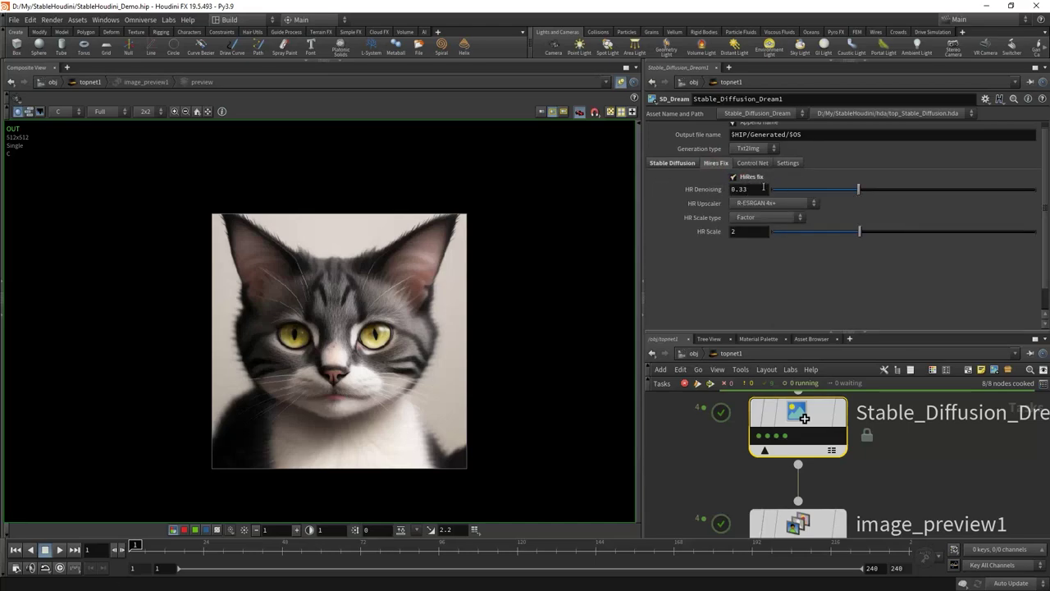
Examine the HR Upscaler choices and the HR Scale field in the Hires Fix settings of Stable_Diffusion_Dream1
{"action": "left_click", "coordinate": [806, 204]}
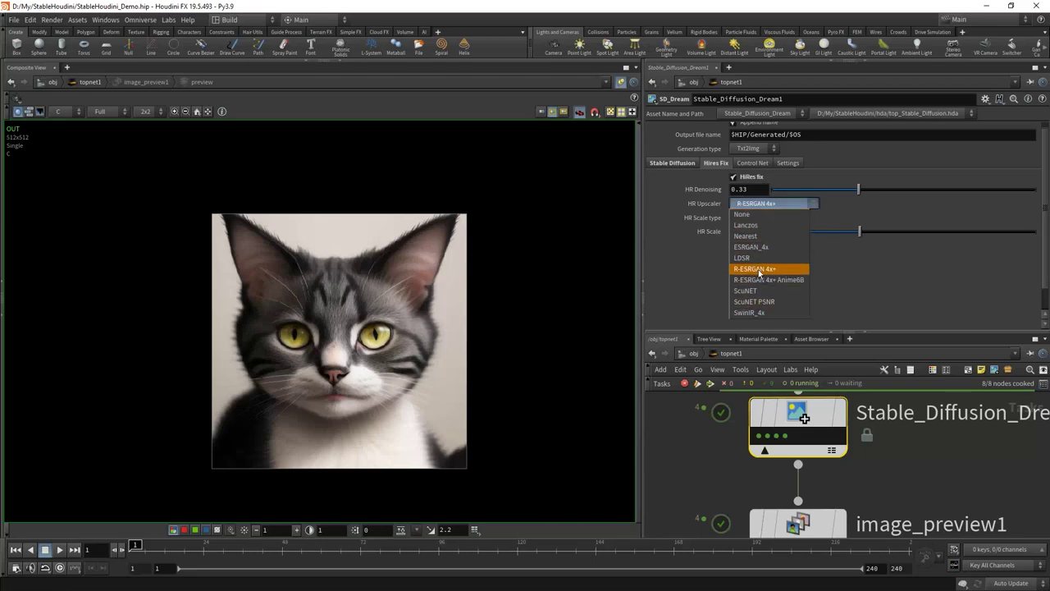
{"action": "left_click", "coordinate": [861, 292]}
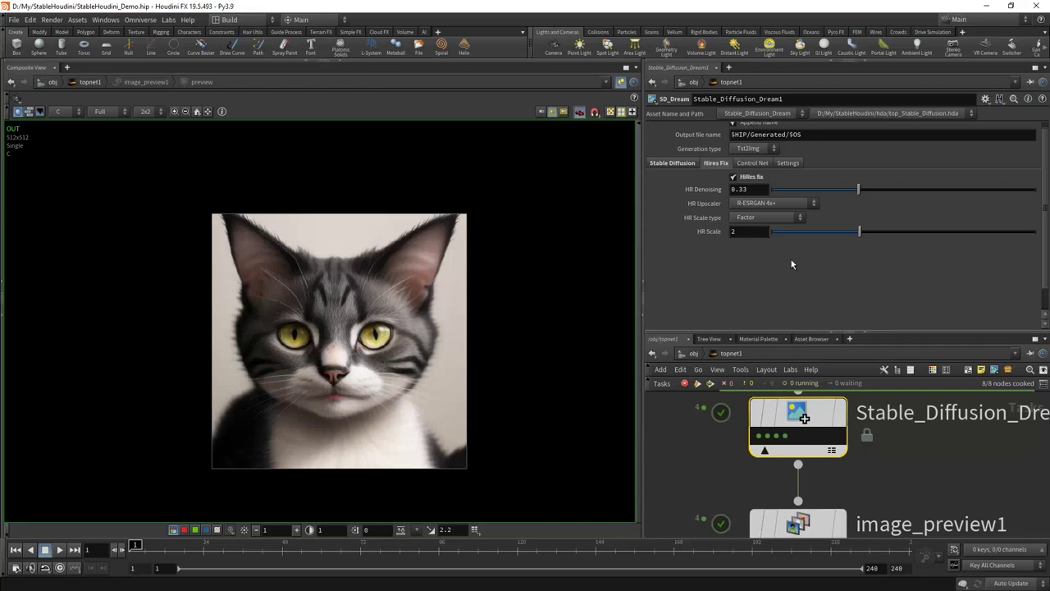
{"action": "left_click", "coordinate": [762, 232]}
{"action": "key", "text": "ctrl+a"}
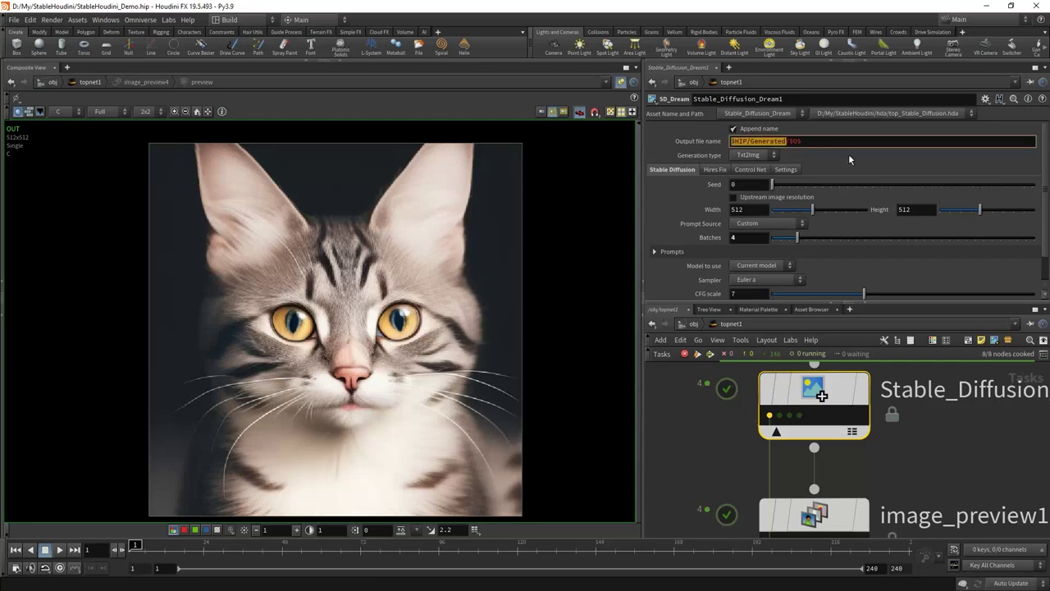
Examine the folder and file name parts of Stable_Diffusion_Dream1's output file name without changing them
{"action": "double_click", "coordinate": [820, 141]}
{"action": "left_click", "coordinate": [739, 141]}
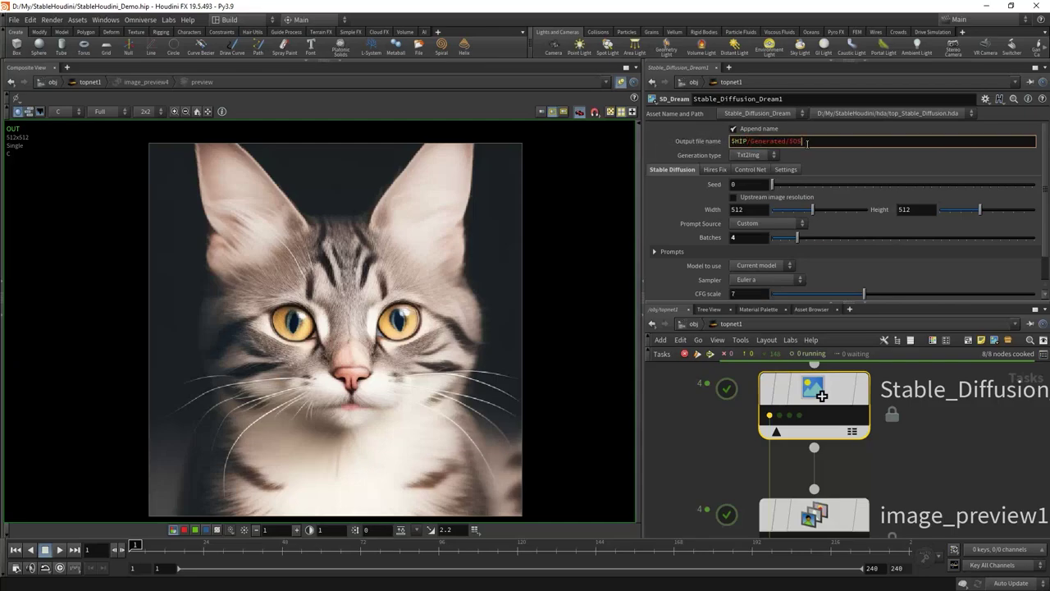
{"action": "left_click", "coordinate": [829, 136]}
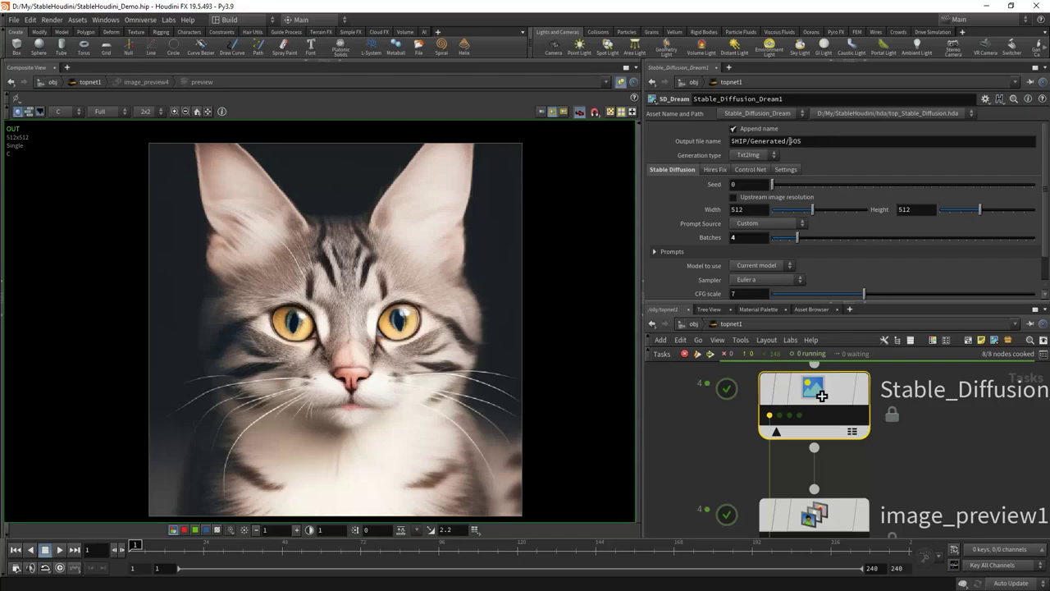
{"action": "left_click_drag", "start_coordinate": [787, 141], "coordinate": [744, 141]}
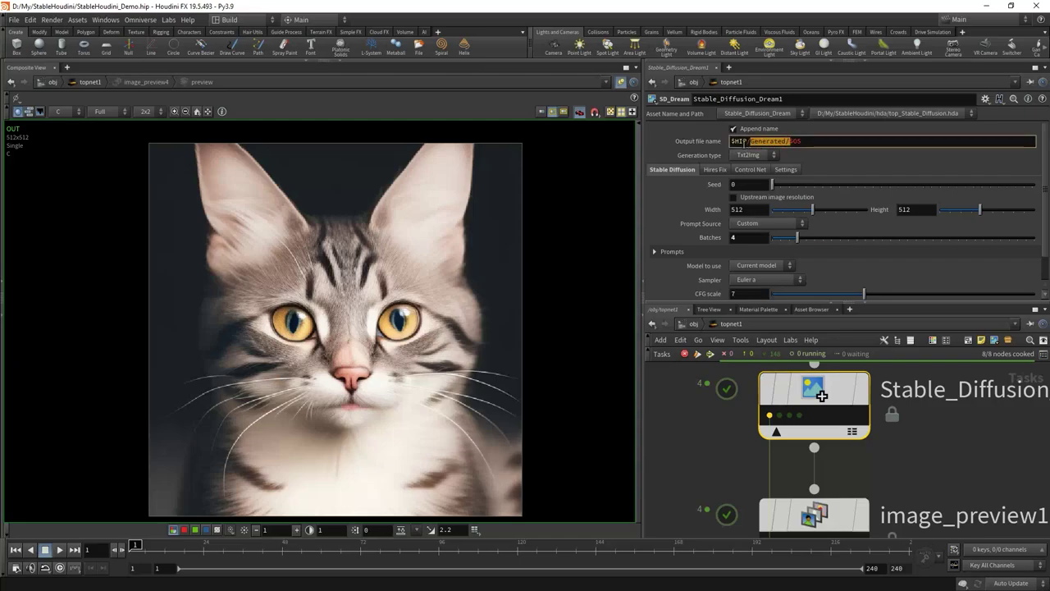
{"action": "key", "text": "Escape"}
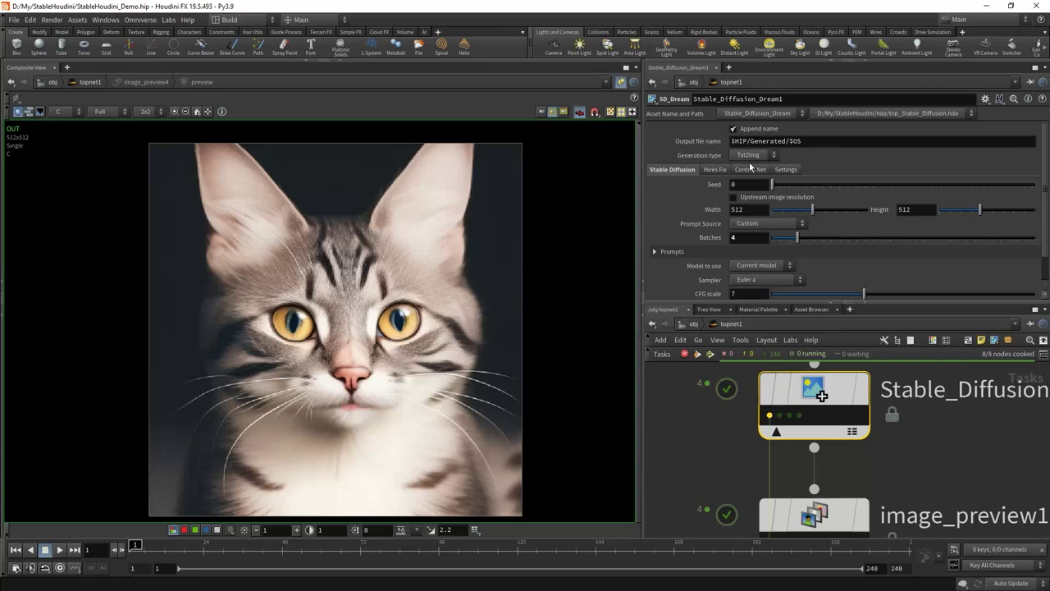
{"action": "double_click", "coordinate": [793, 141]}
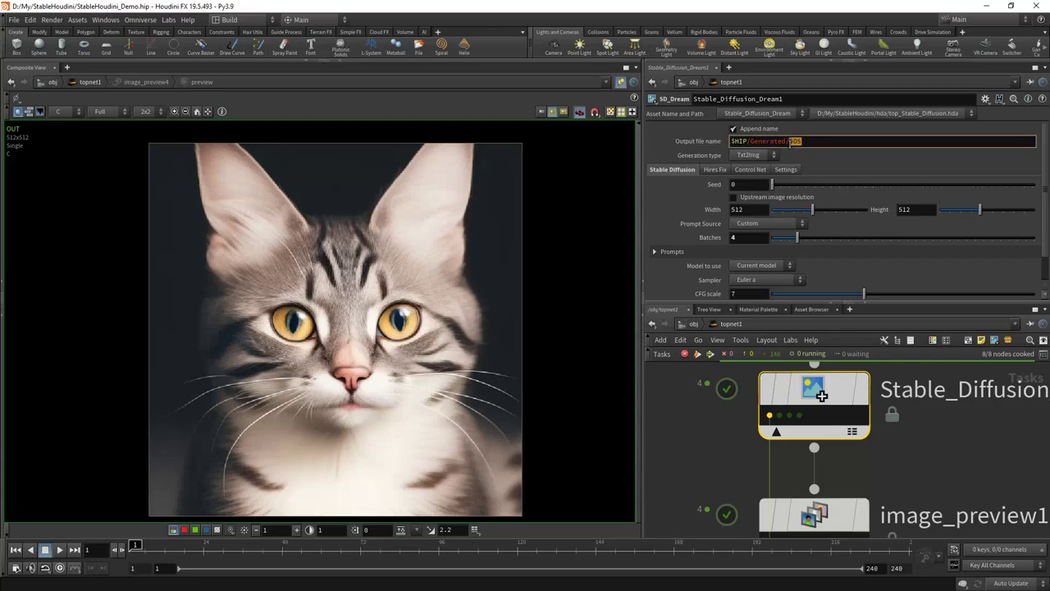
View the generated images one by one through the individual work items of Stable_Diffusion_Dream1
{"action": "mouse_move", "coordinate": [770, 415]}
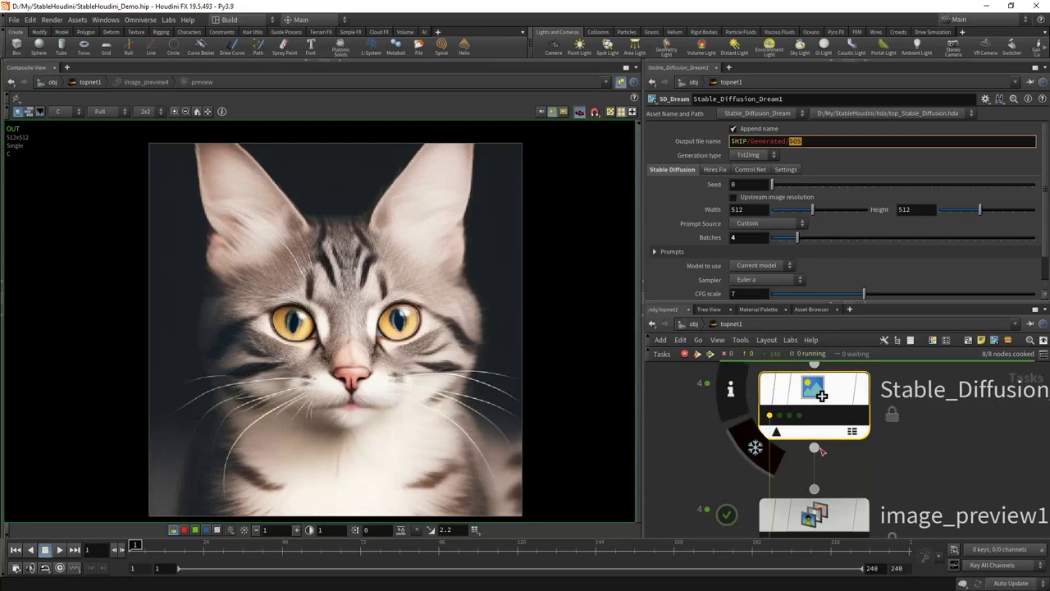
{"action": "left_click", "coordinate": [780, 415]}
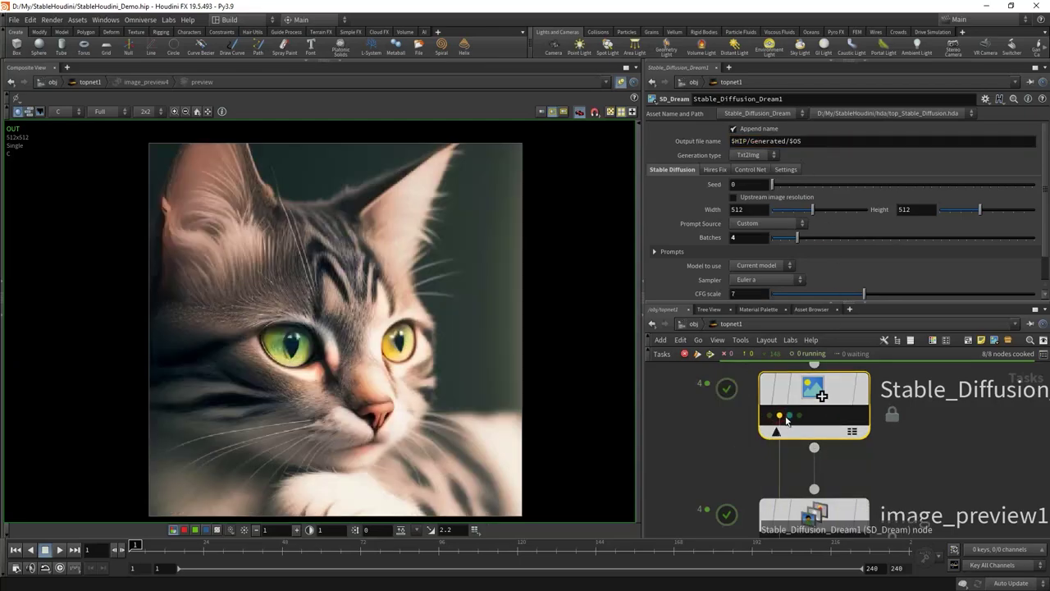
{"action": "left_click", "coordinate": [789, 415]}
{"action": "left_click", "coordinate": [800, 415]}
{"action": "left_click", "coordinate": [790, 415]}
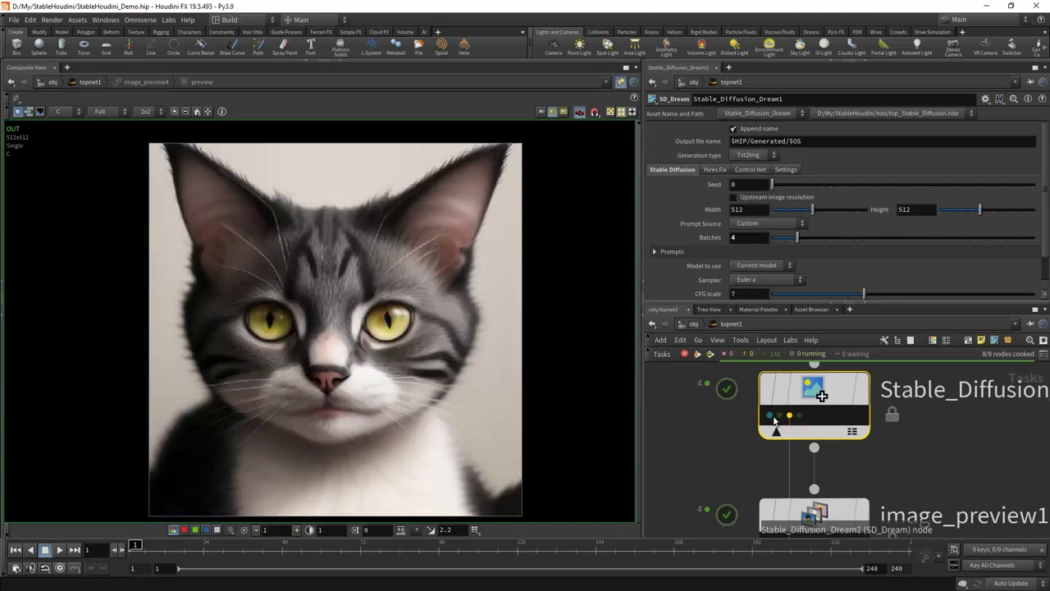
{"action": "left_click", "coordinate": [769, 415]}
{"action": "left_click", "coordinate": [780, 416]}
{"action": "left_click", "coordinate": [790, 415]}
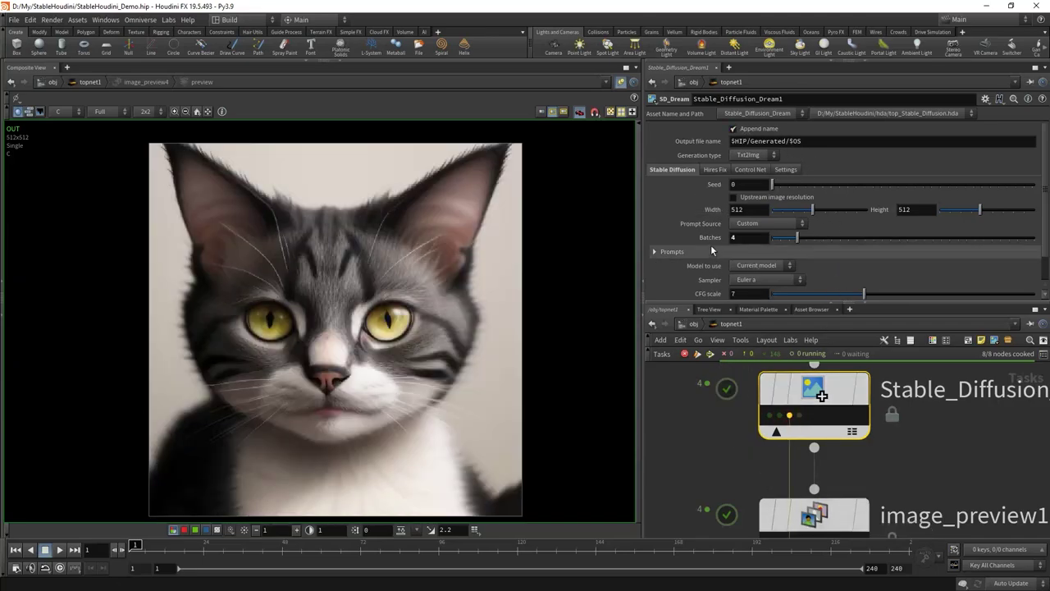
{"action": "left_click", "coordinate": [733, 129]}
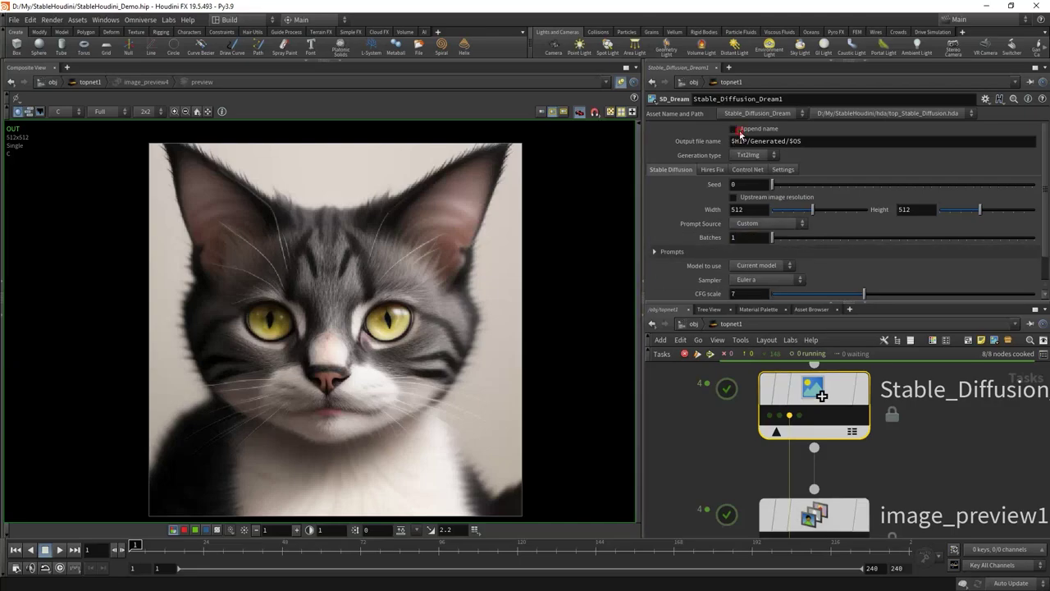
{"action": "left_click", "coordinate": [829, 147]}
{"action": "type", "text": "_"}
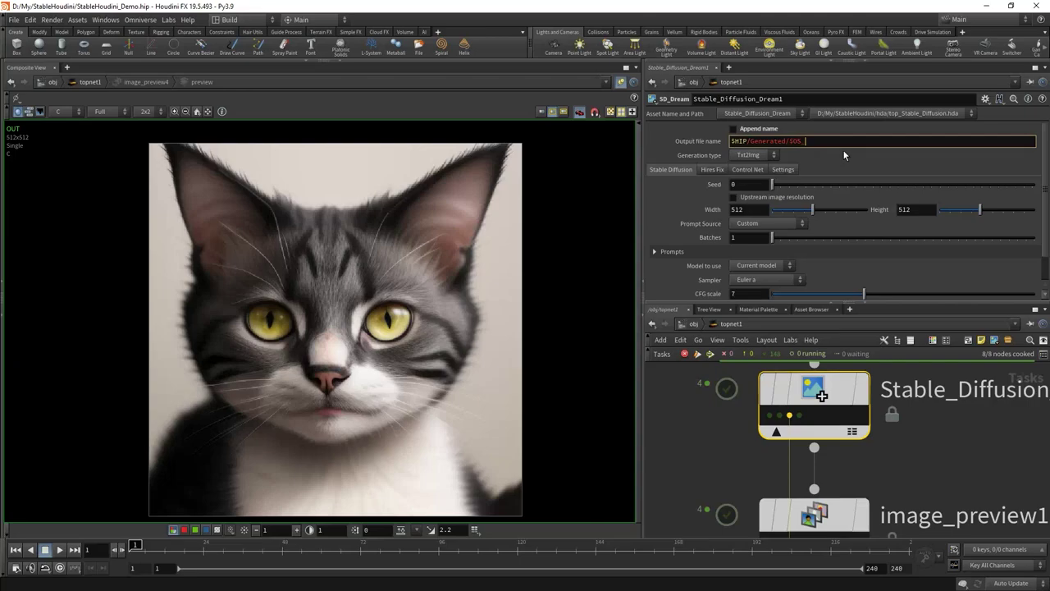
{"action": "type", "text": "`@pdg_index`"}
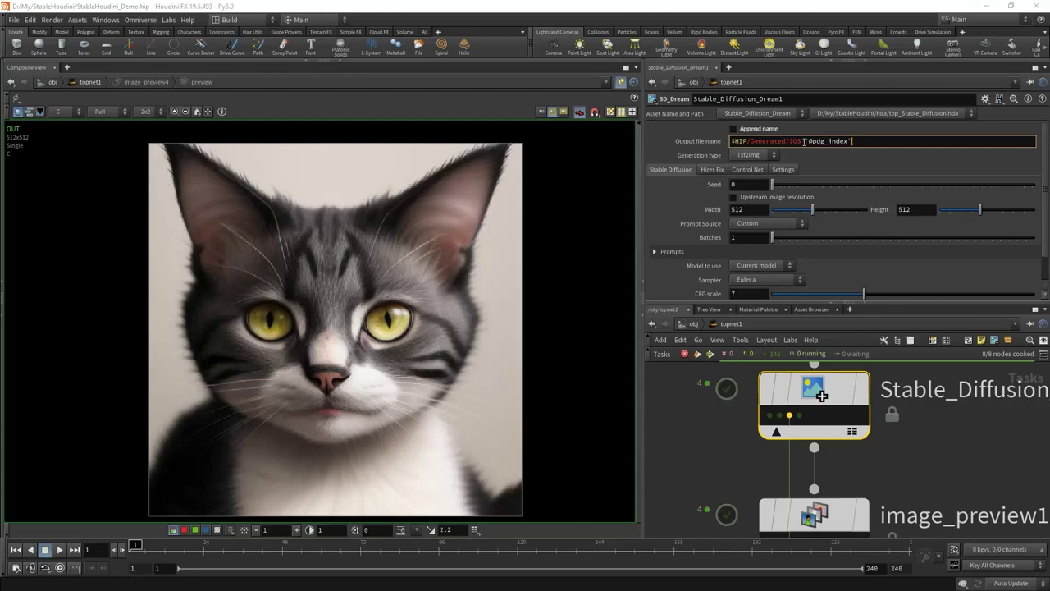
{"action": "left_click_drag", "start_coordinate": [802, 141], "coordinate": [870, 140]}
{"action": "key", "text": "BackSpace"}
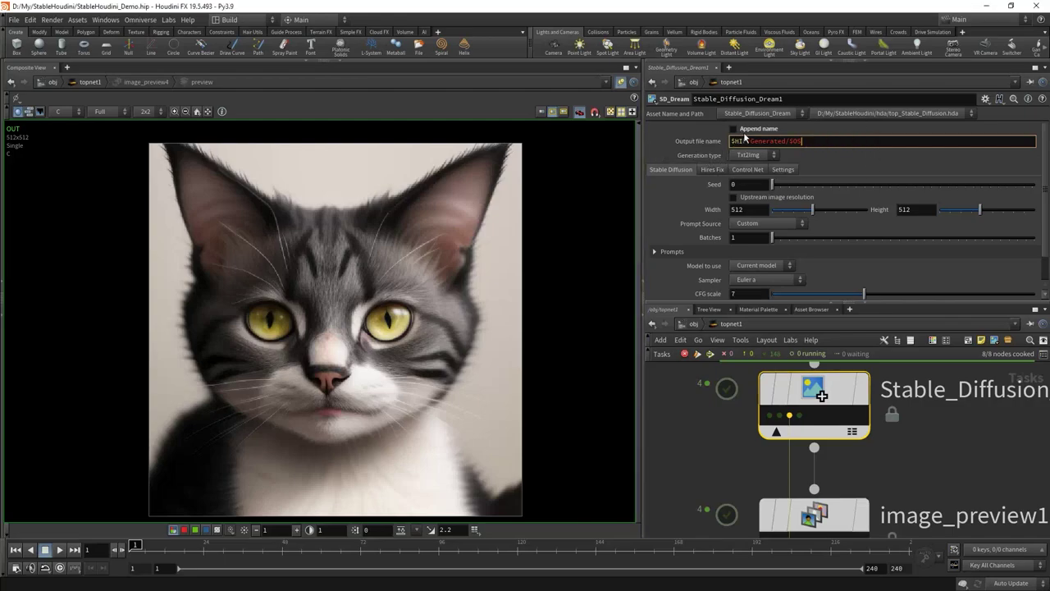
{"action": "left_click", "coordinate": [747, 129]}
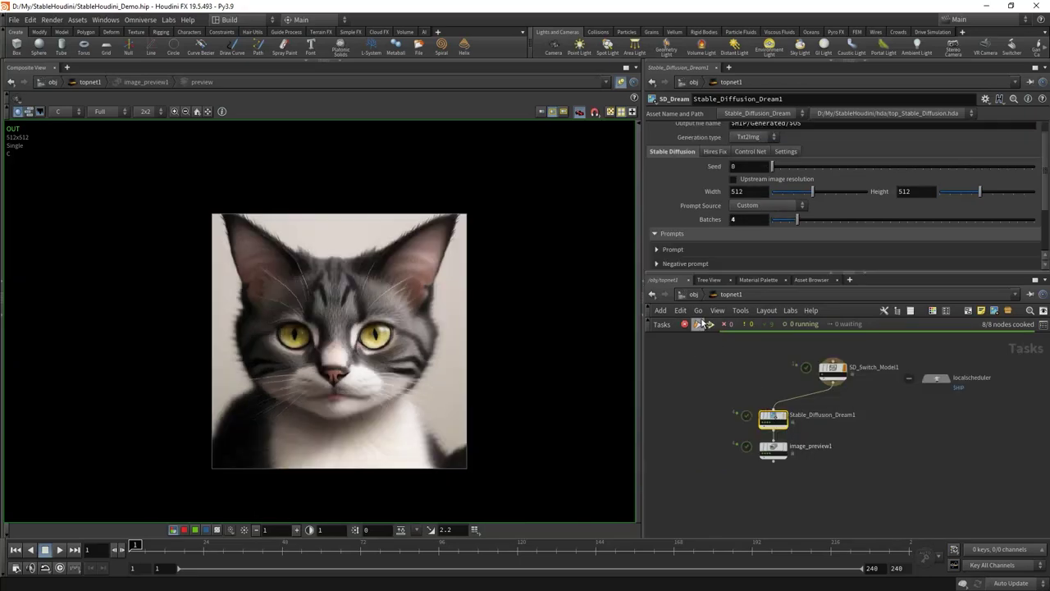
Move Stable_Diffusion_Dream1 and image_preview1 aside in the network and check the node's Prompt Source option
{"action": "left_click_drag", "start_coordinate": [773, 420], "coordinate": [738, 453]}
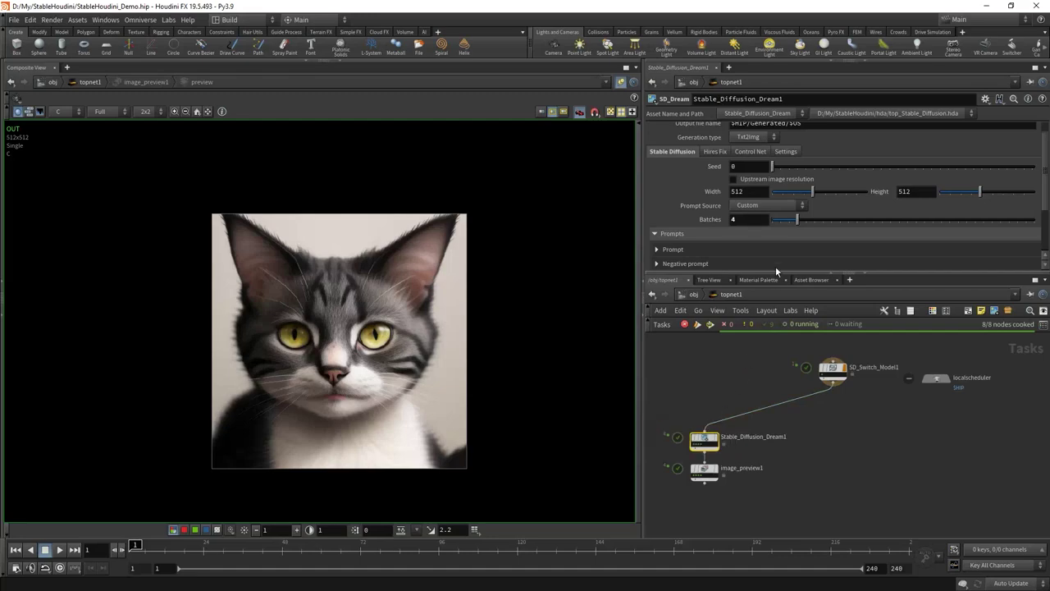
{"action": "left_click", "coordinate": [747, 205]}
{"action": "left_click", "coordinate": [692, 192]}
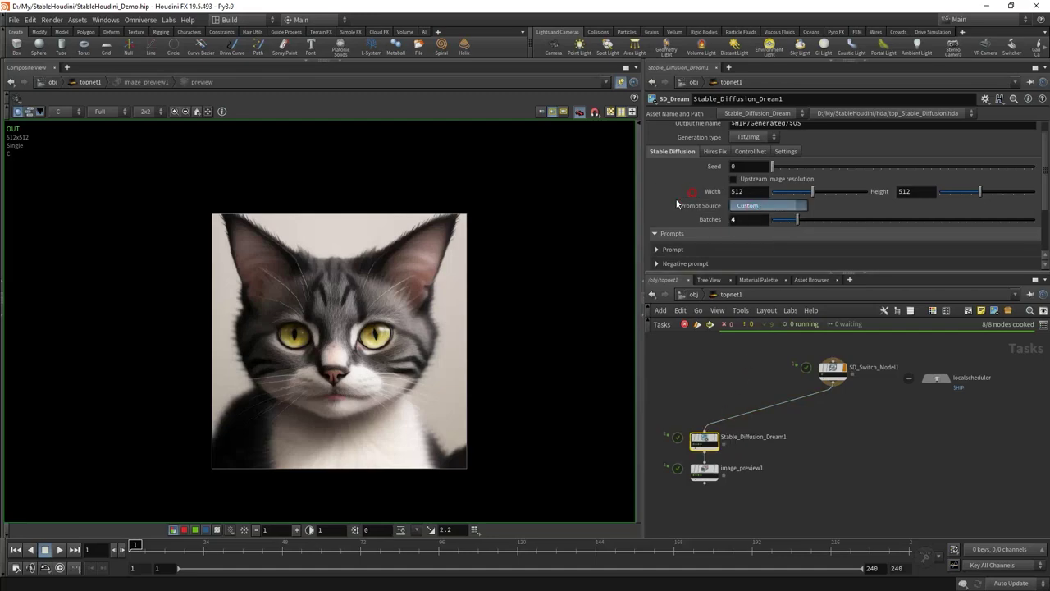
Expand and examine the prompt and negative prompt of Stable_Diffusion_Dream1, and collapse the Prompts section
{"action": "left_click", "coordinate": [658, 249]}
{"action": "left_click_drag", "start_coordinate": [698, 275], "coordinate": [709, 440]}
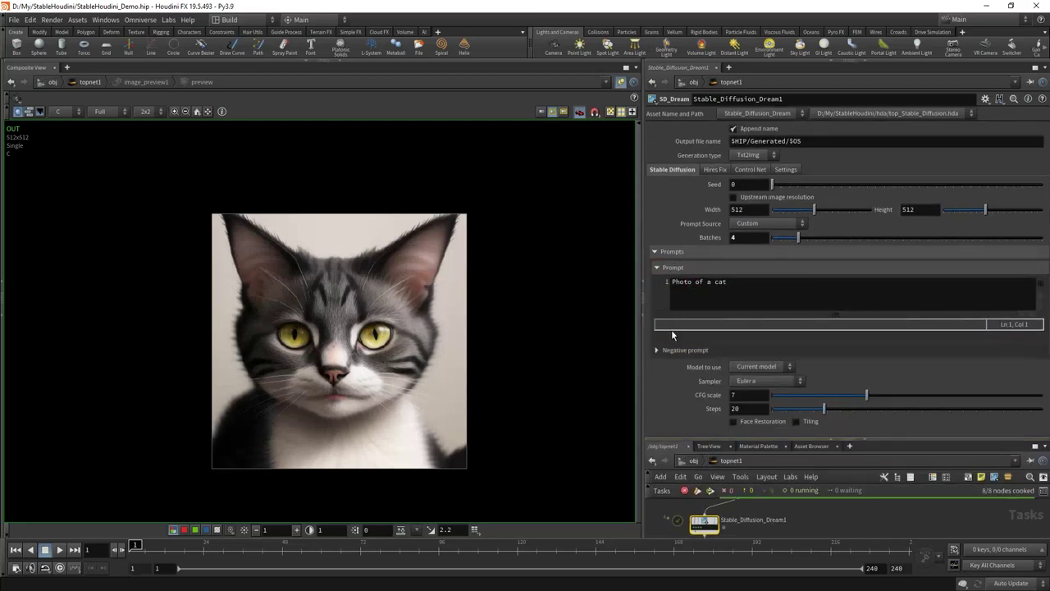
{"action": "left_click", "coordinate": [656, 349]}
{"action": "left_click_drag", "start_coordinate": [672, 281], "coordinate": [748, 282]}
{"action": "left_click", "coordinate": [709, 373]}
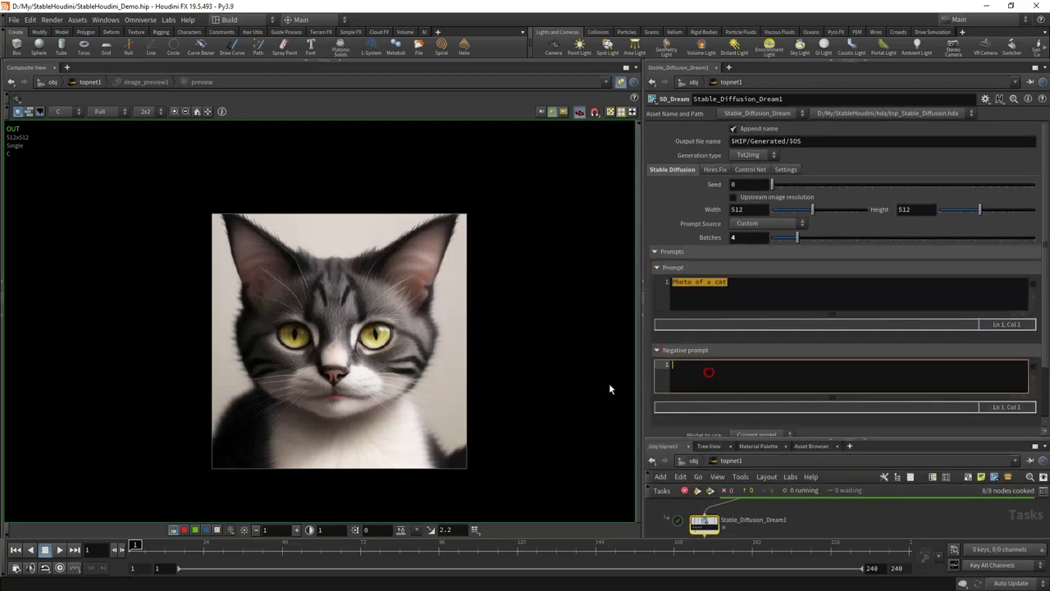
{"action": "left_click", "coordinate": [655, 251]}
{"action": "left_click_drag", "start_coordinate": [757, 440], "coordinate": [742, 341]}
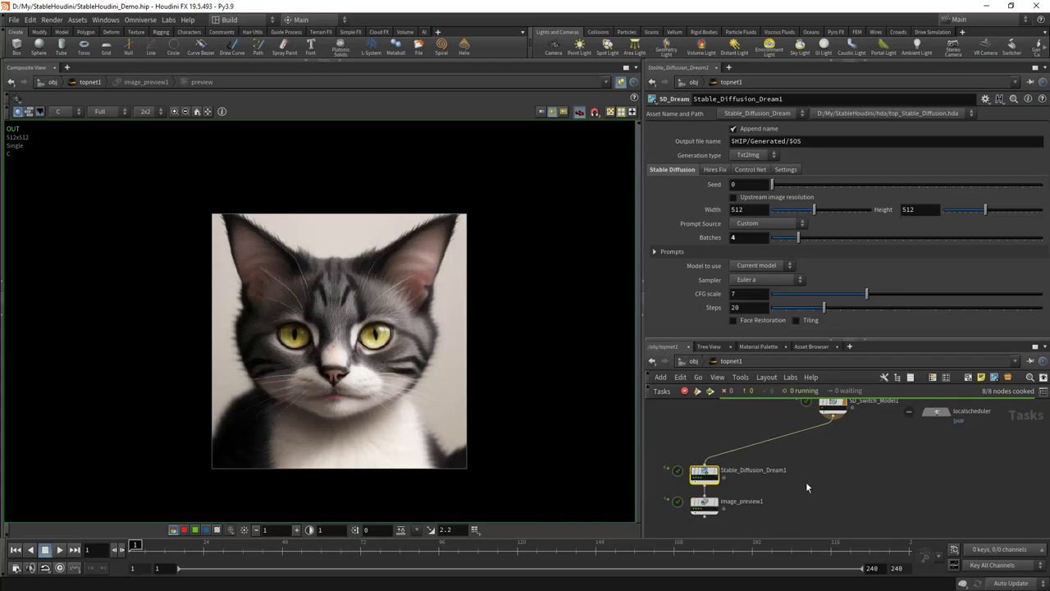
Add an SD_Prompt node beside Stable_Diffusion_Dream1 and connect it to the output of SD_Switch_Model1
{"action": "key", "text": "Tab"}
{"action": "mouse_move", "coordinate": [829, 483]}
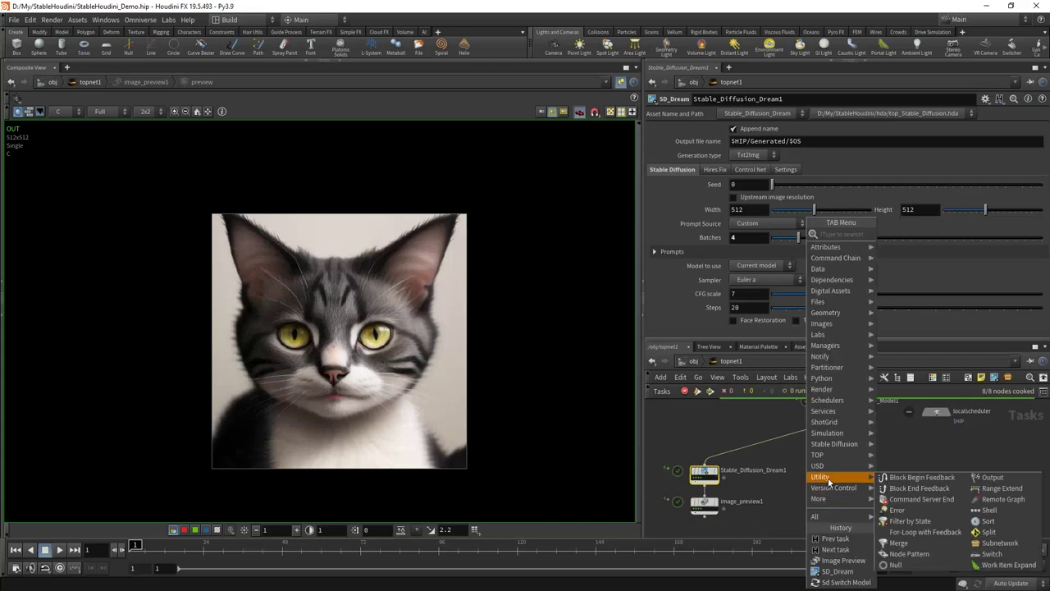
{"action": "left_click", "coordinate": [906, 492]}
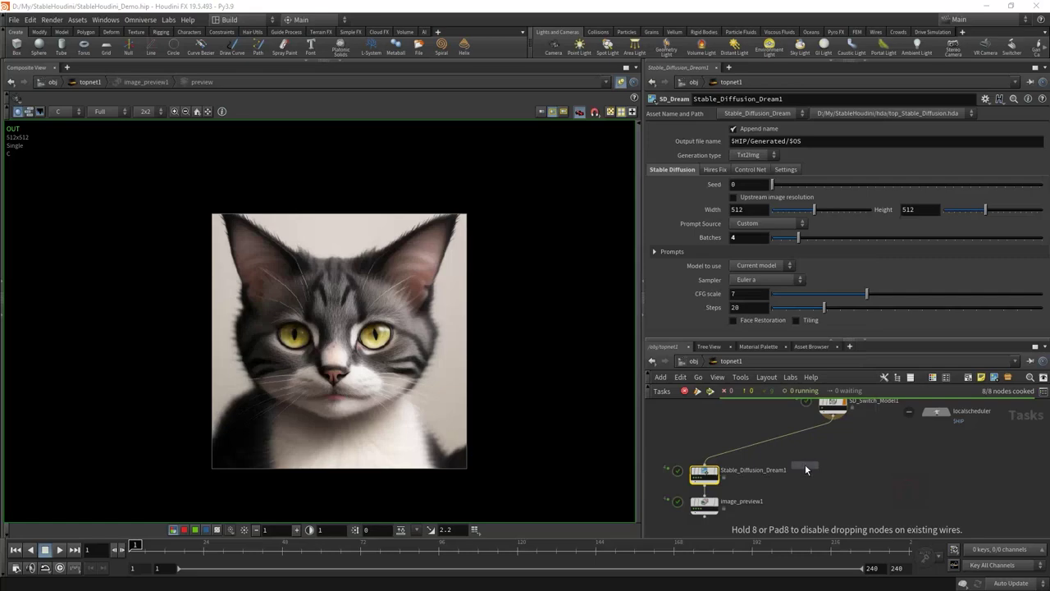
{"action": "left_click", "coordinate": [833, 469]}
{"action": "left_click_drag", "start_coordinate": [878, 488], "coordinate": [786, 448]}
Enter "Photo of a cat" as the custom prompt of SD_Prompt1
{"action": "left_click", "coordinate": [802, 213]}
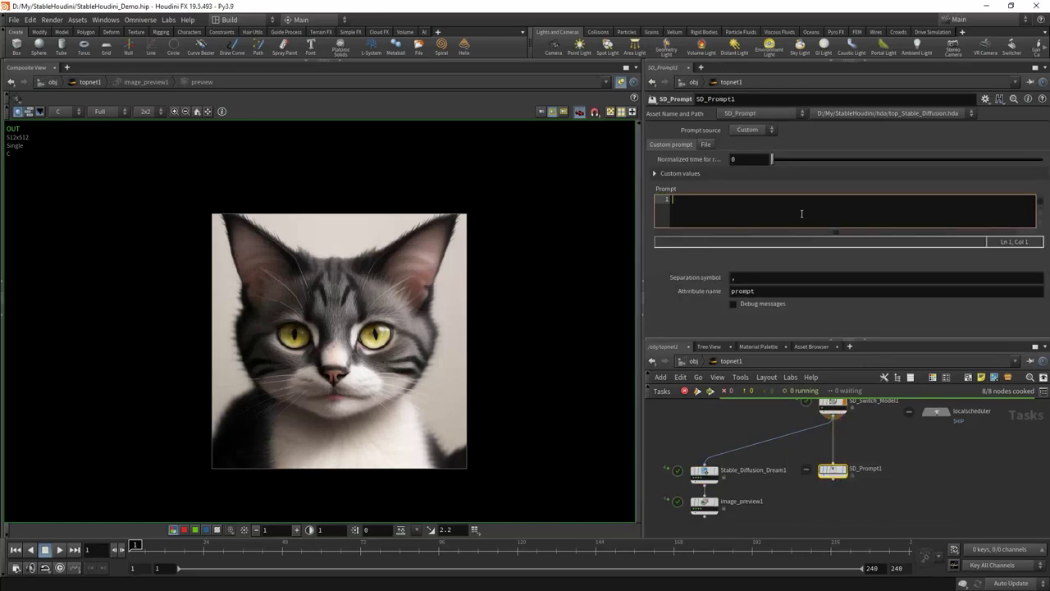
{"action": "type", "text": "Photo of a cat"}
{"action": "left_click", "coordinate": [845, 310]}
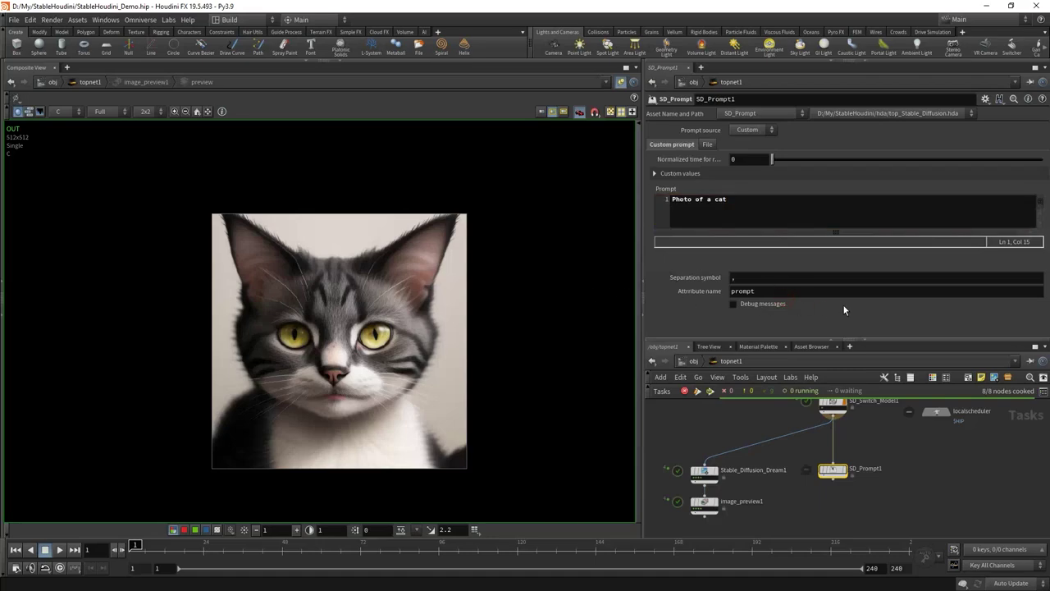
Duplicate Stable_Diffusion_Dream1 and image_preview1 and place the copies connected below SD_Prompt1
{"action": "scroll", "coordinate": [793, 506], "scroll_direction": "down", "scroll_amount": 3}
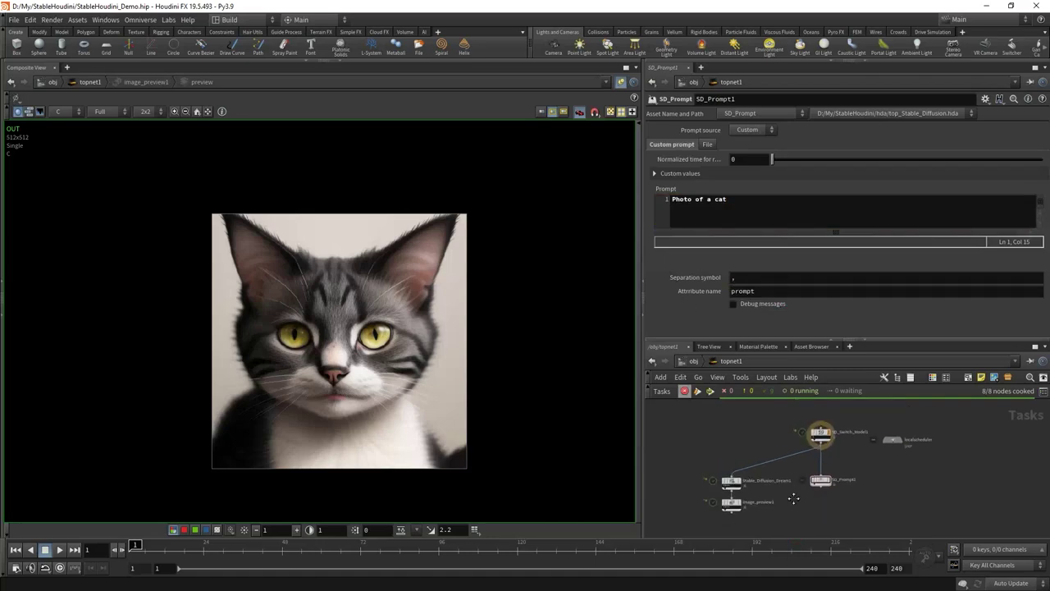
{"action": "left_click_drag", "start_coordinate": [783, 492], "coordinate": [691, 409]}
{"action": "key", "text": "ctrl+c"}
{"action": "key", "text": "ctrl+v"}
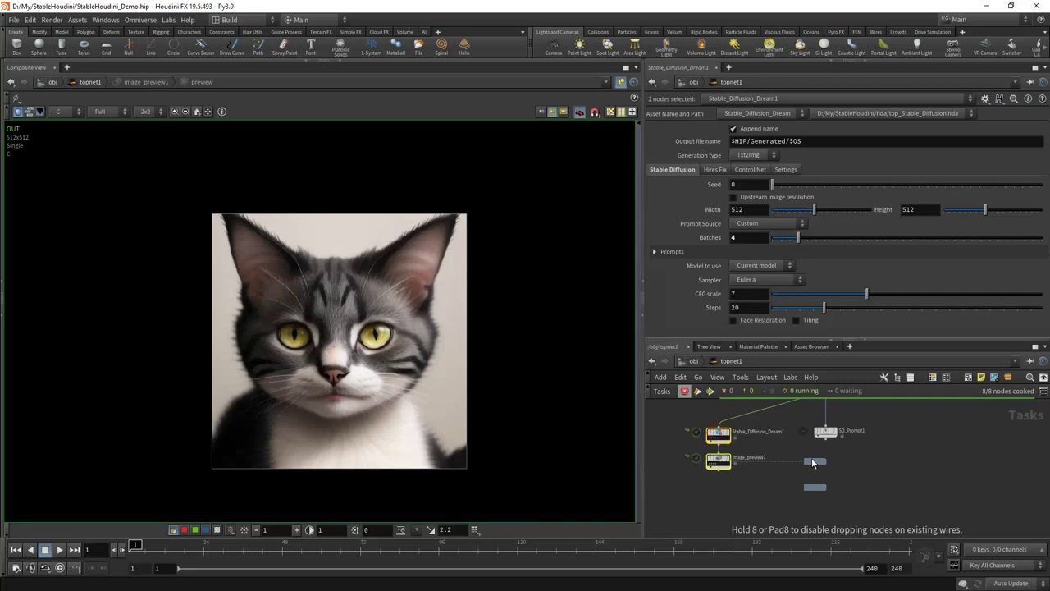
{"action": "left_click", "coordinate": [828, 464]}
Set the prompt source of Stable_Diffusion_Dream2 to Upstream Attribute
{"action": "scroll", "coordinate": [829, 463], "scroll_direction": "up", "scroll_amount": 3}
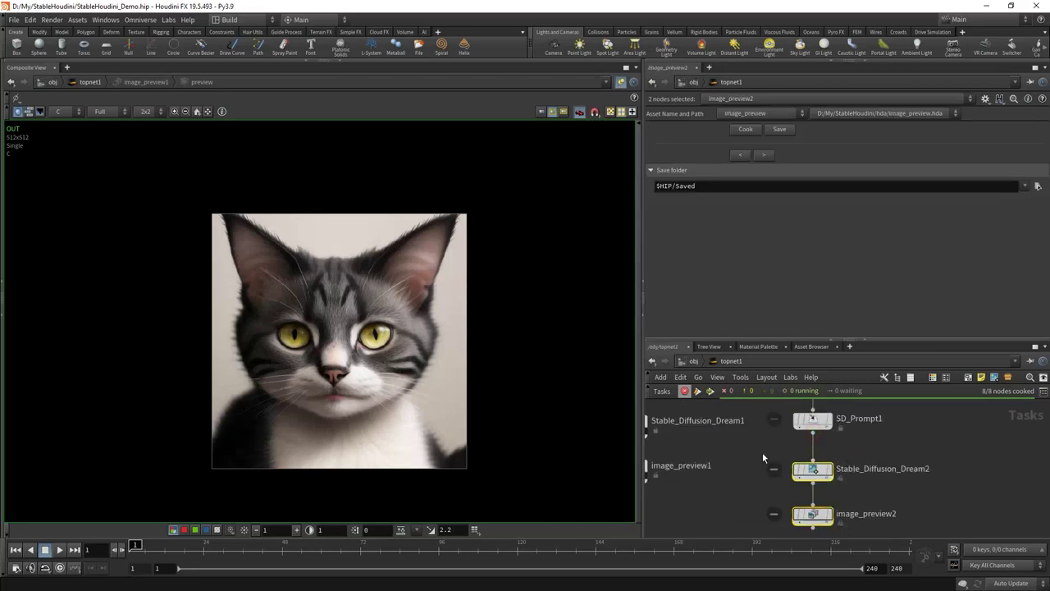
{"action": "left_click", "coordinate": [809, 472]}
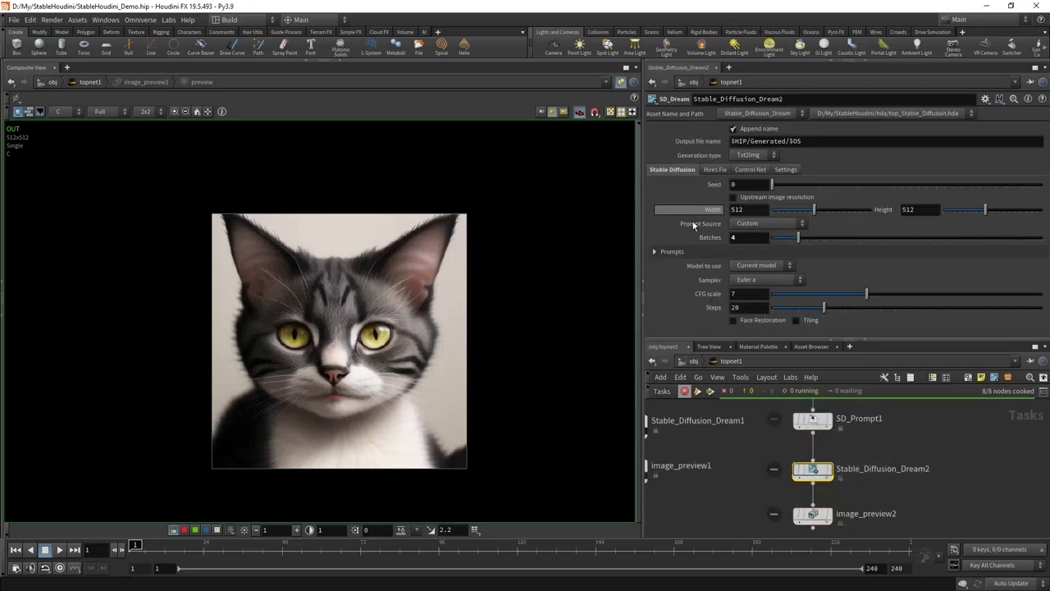
{"action": "left_click", "coordinate": [775, 225]}
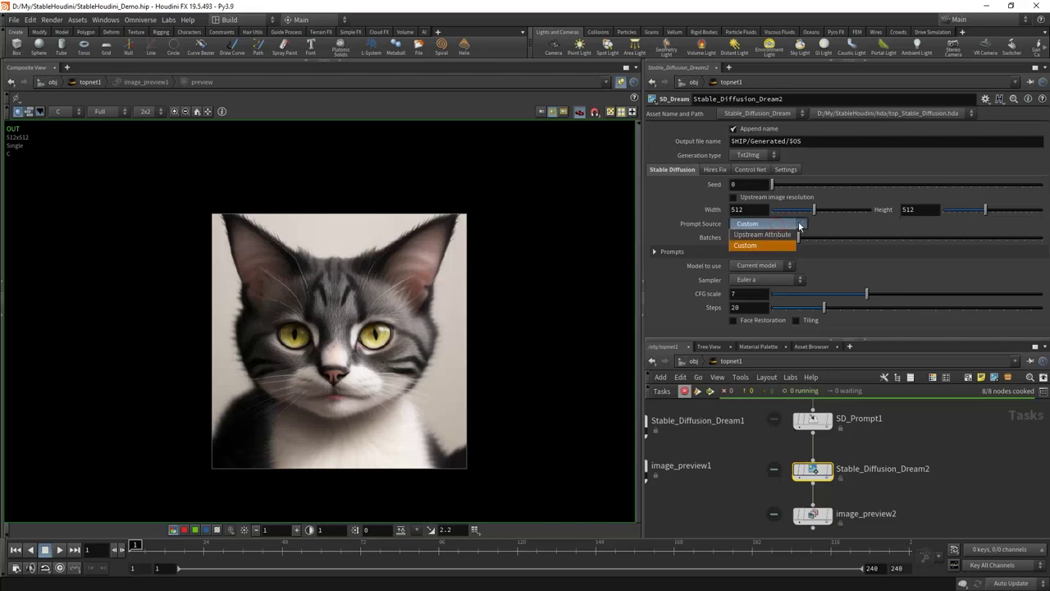
{"action": "left_click", "coordinate": [748, 235]}
Select image_preview2 and cook it to preview the images generated from the prompt node
{"action": "scroll", "coordinate": [880, 495], "scroll_direction": "down", "scroll_amount": 3}
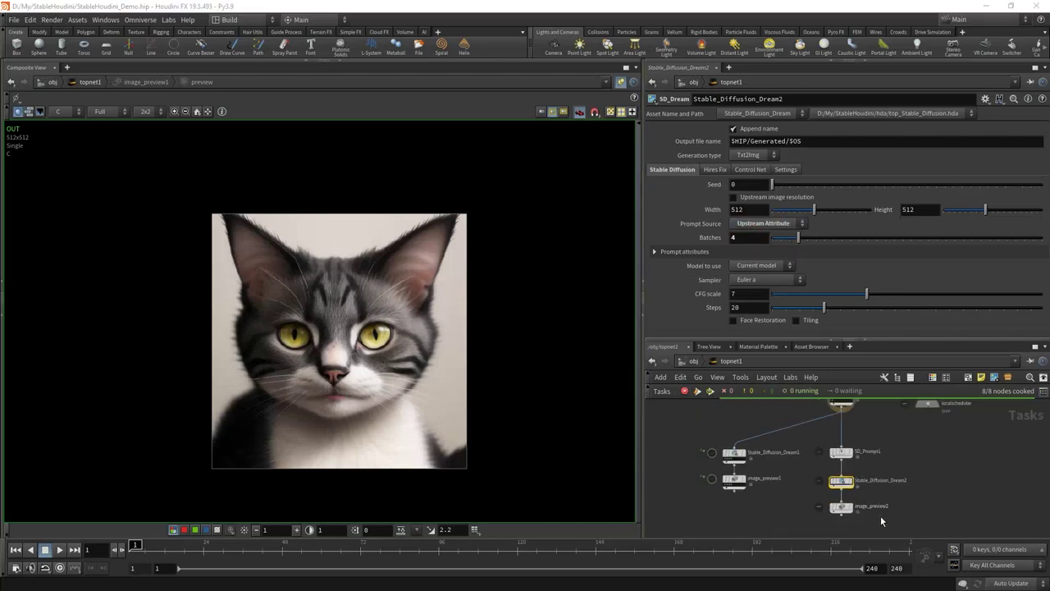
{"action": "left_click", "coordinate": [843, 509]}
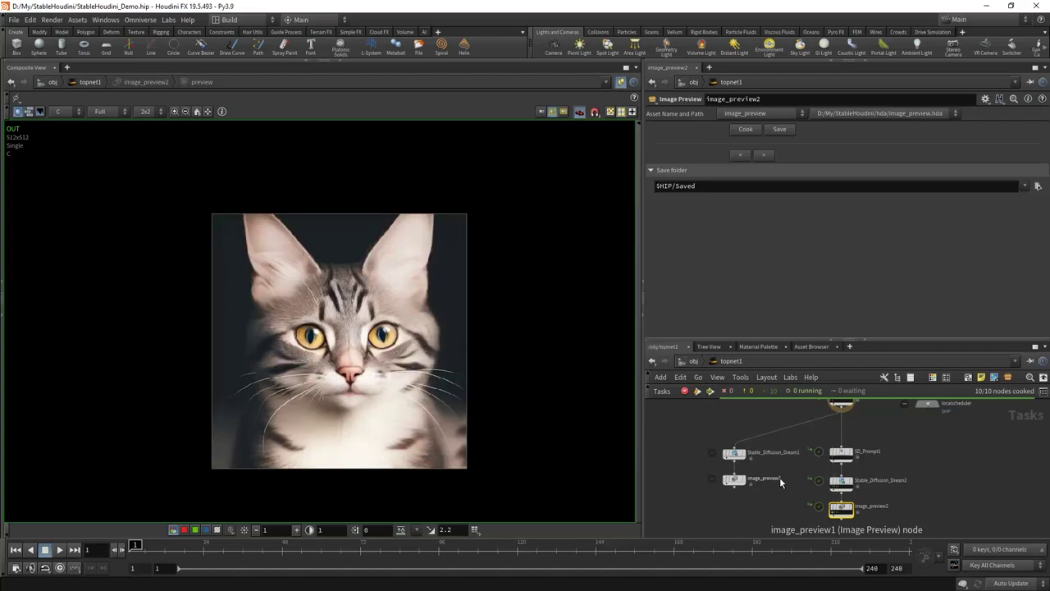
{"action": "scroll", "coordinate": [895, 472], "scroll_direction": "up", "scroll_amount": 3}
Select SD_Prompt1, move it slightly up in the network, and enlarge the network editor area
{"action": "left_click", "coordinate": [821, 436]}
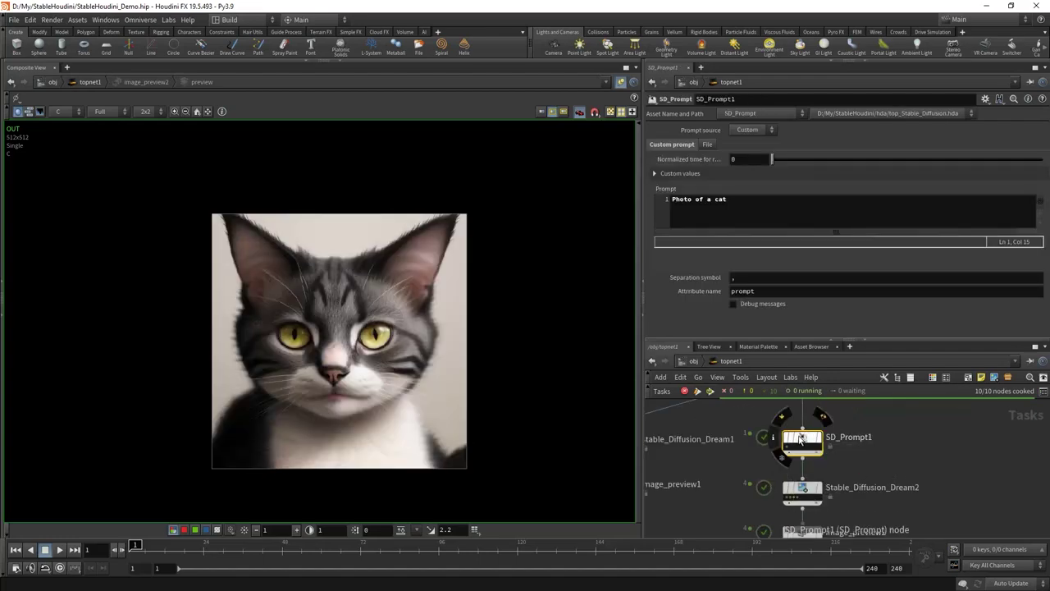
{"action": "left_click_drag", "start_coordinate": [821, 436], "coordinate": [820, 422]}
{"action": "scroll", "coordinate": [851, 451], "scroll_direction": "down", "scroll_amount": 1}
{"action": "left_click_drag", "start_coordinate": [837, 339], "coordinate": [836, 261]}
{"action": "scroll", "coordinate": [871, 419], "scroll_direction": "down", "scroll_amount": 2}
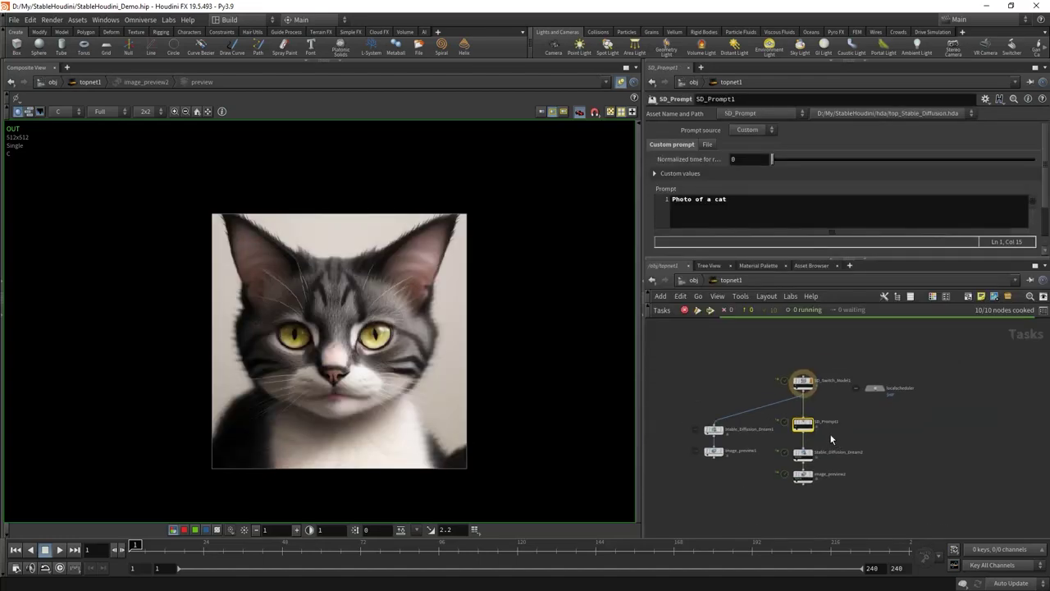
Add a CSV Input node on the connection between SD_Switch_Model1 and SD_Prompt1
{"action": "scroll", "coordinate": [829, 439], "scroll_direction": "up", "scroll_amount": 2}
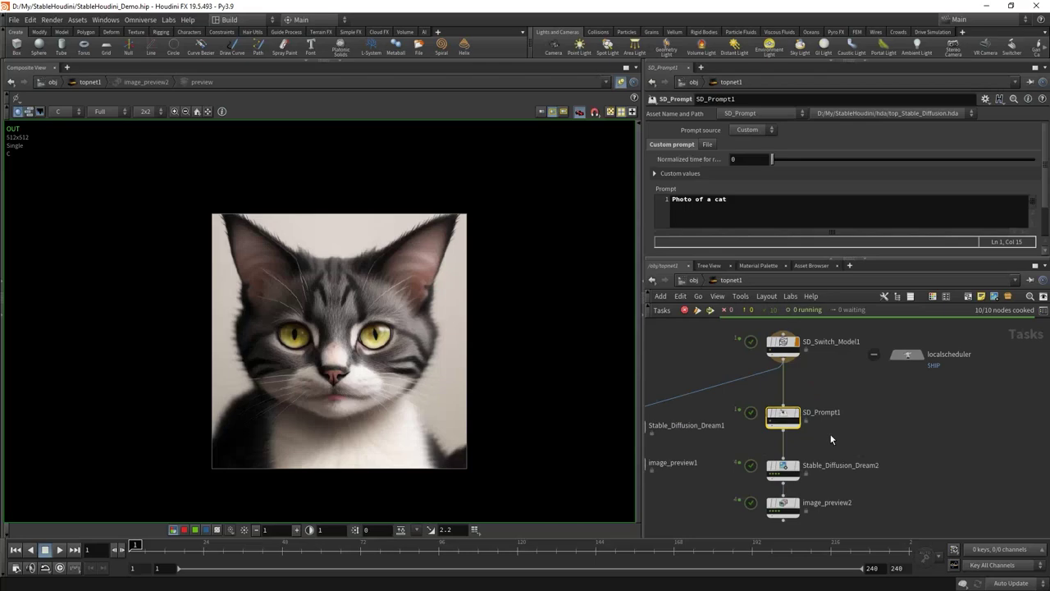
{"action": "left_click", "coordinate": [831, 437]}
{"action": "key", "text": "Tab"}
{"action": "type", "text": "csv"}
{"action": "key", "text": "Return"}
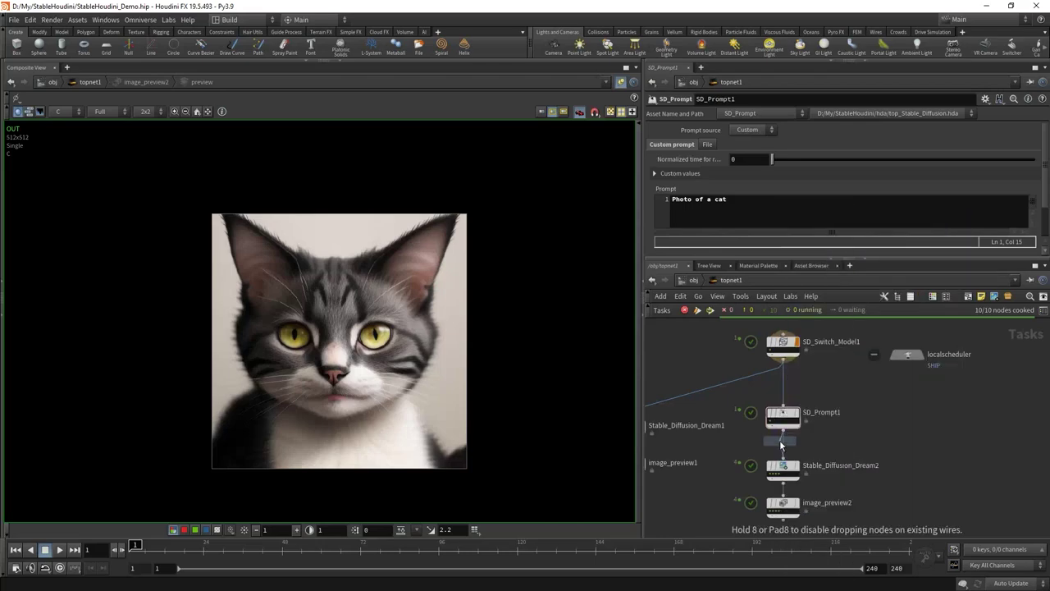
{"action": "left_click", "coordinate": [791, 397]}
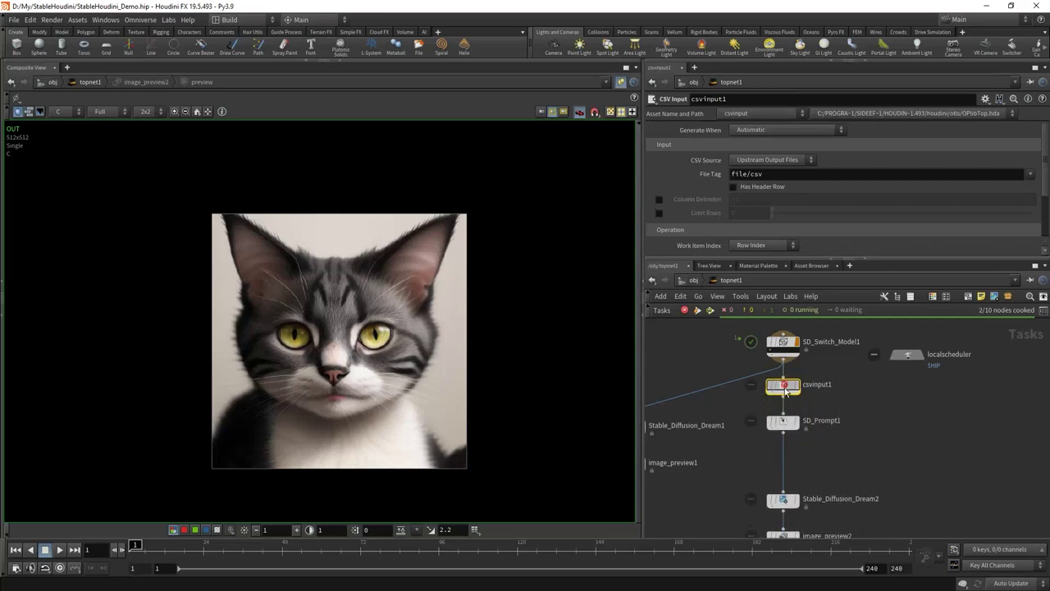
Set the CSV source of csvinput1 to Custom File Path and choose $HIP/Prompts/prompts.csv as the file
{"action": "left_click", "coordinate": [765, 159]}
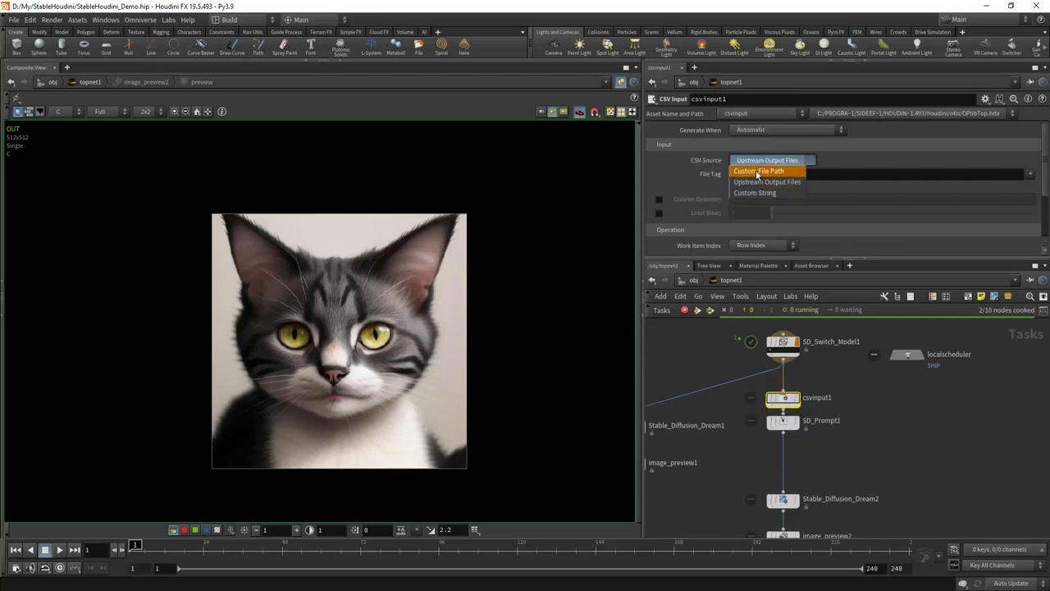
{"action": "left_click", "coordinate": [756, 173]}
{"action": "left_click", "coordinate": [1031, 175]}
{"action": "left_click", "coordinate": [207, 311]}
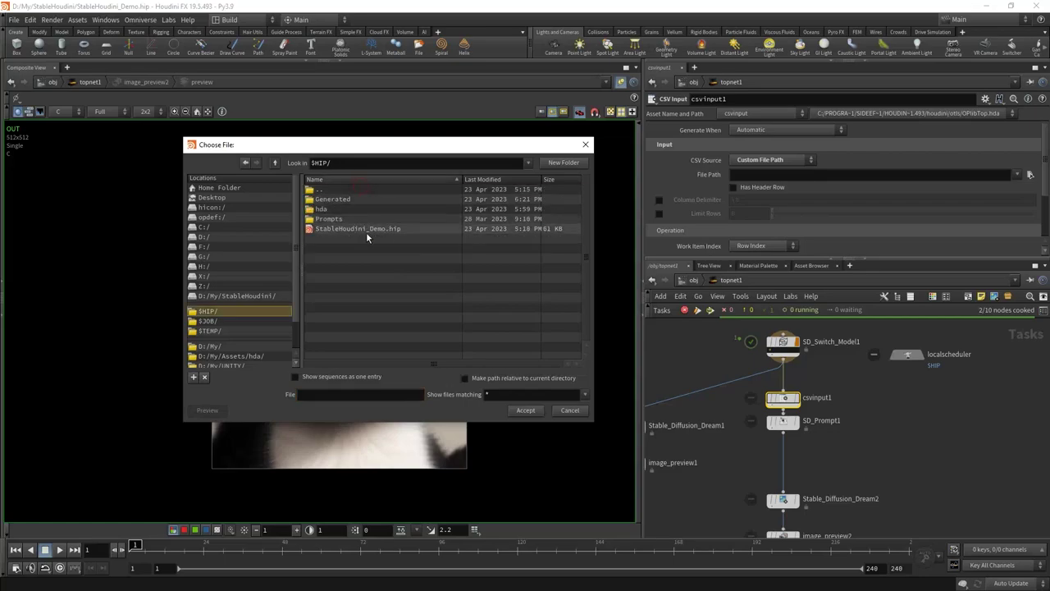
{"action": "double_click", "coordinate": [359, 215]}
{"action": "left_click", "coordinate": [336, 200]}
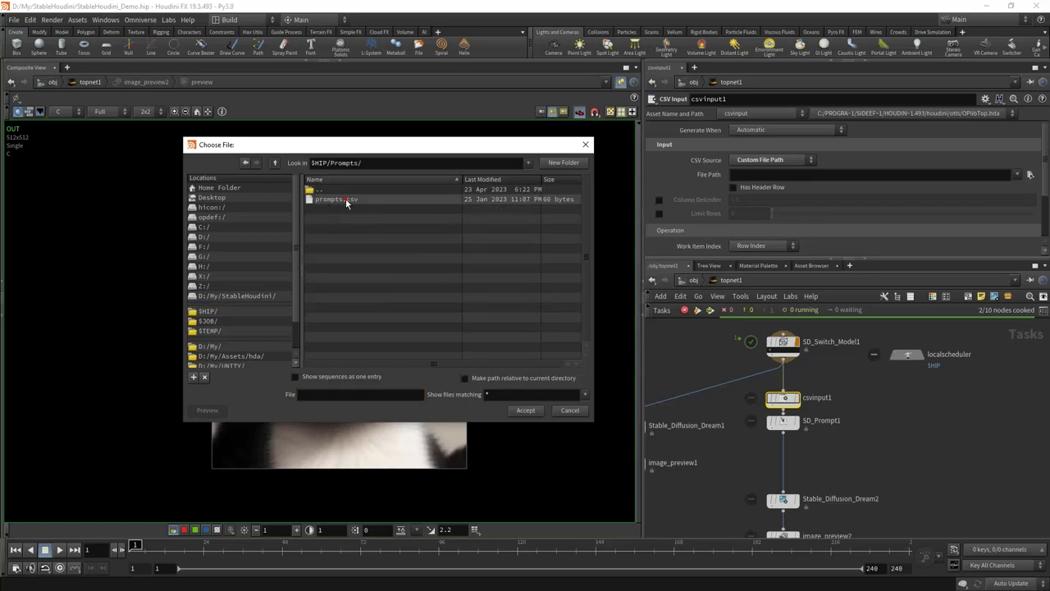
{"action": "double_click", "coordinate": [346, 199]}
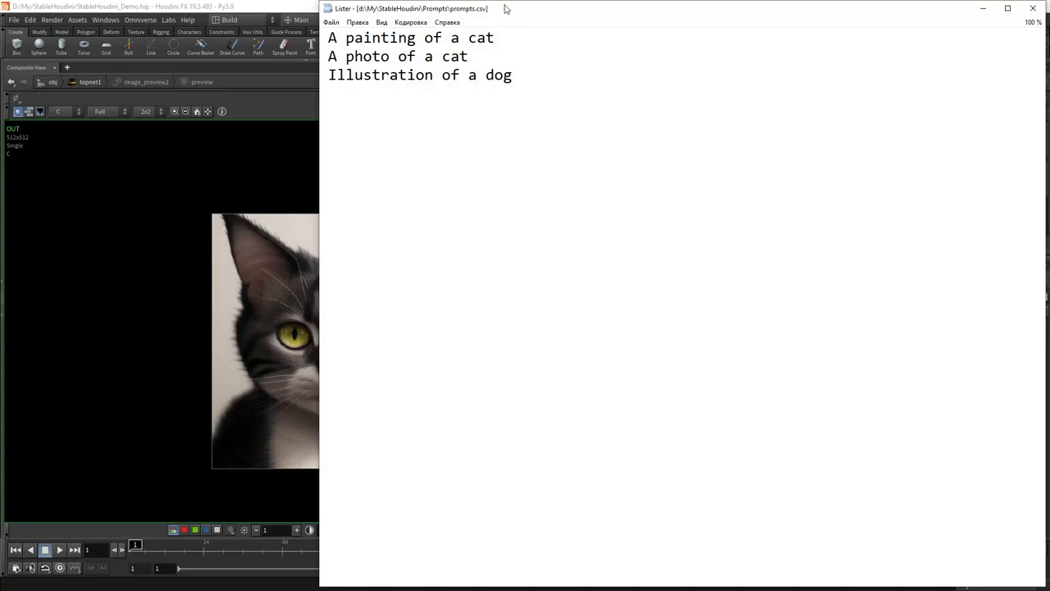
Read through the prompt lines of prompts.csv in the Lister viewer and close it
{"action": "left_click_drag", "start_coordinate": [505, 8], "coordinate": [419, 53]}
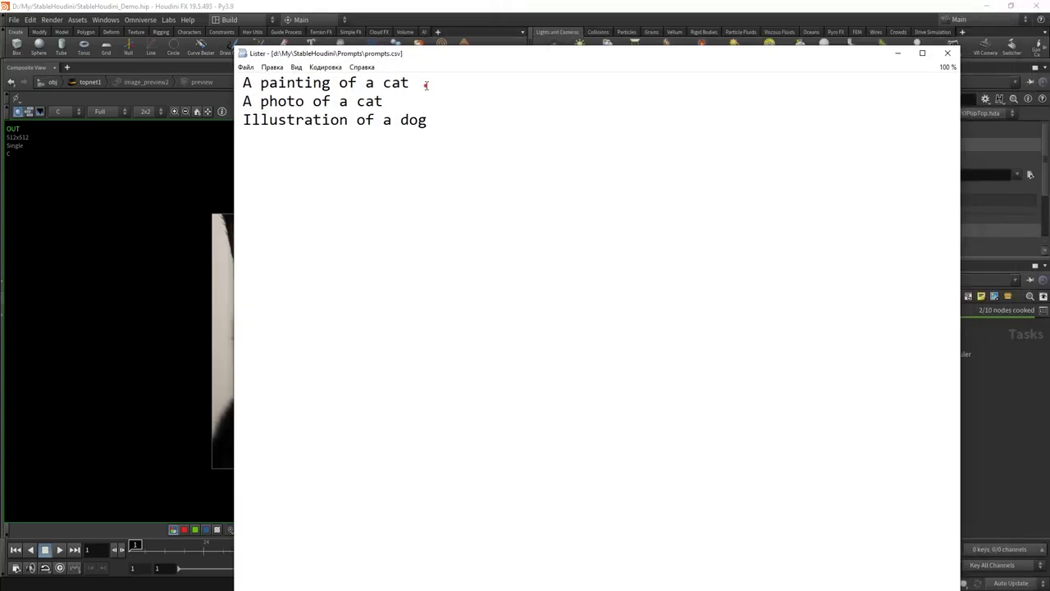
{"action": "left_click", "coordinate": [426, 82]}
{"action": "left_click", "coordinate": [419, 101]}
{"action": "left_click_drag", "start_coordinate": [440, 120], "coordinate": [243, 119]}
{"action": "key", "text": "Escape"}
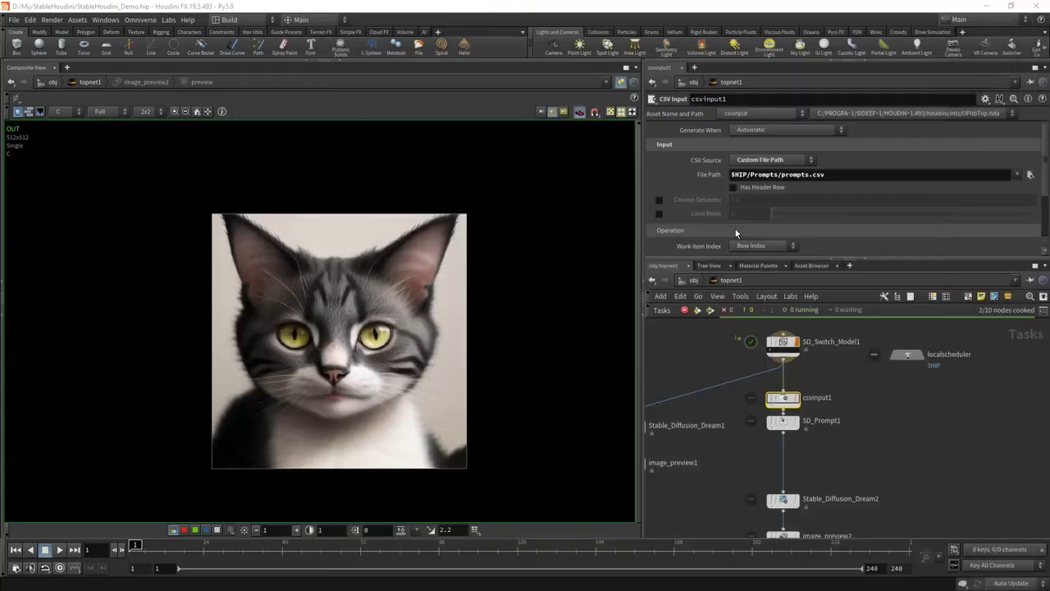
Add one column to extract in csvinput1 and name its attribute prompt
{"action": "scroll", "coordinate": [735, 229], "scroll_direction": "down", "scroll_amount": 3}
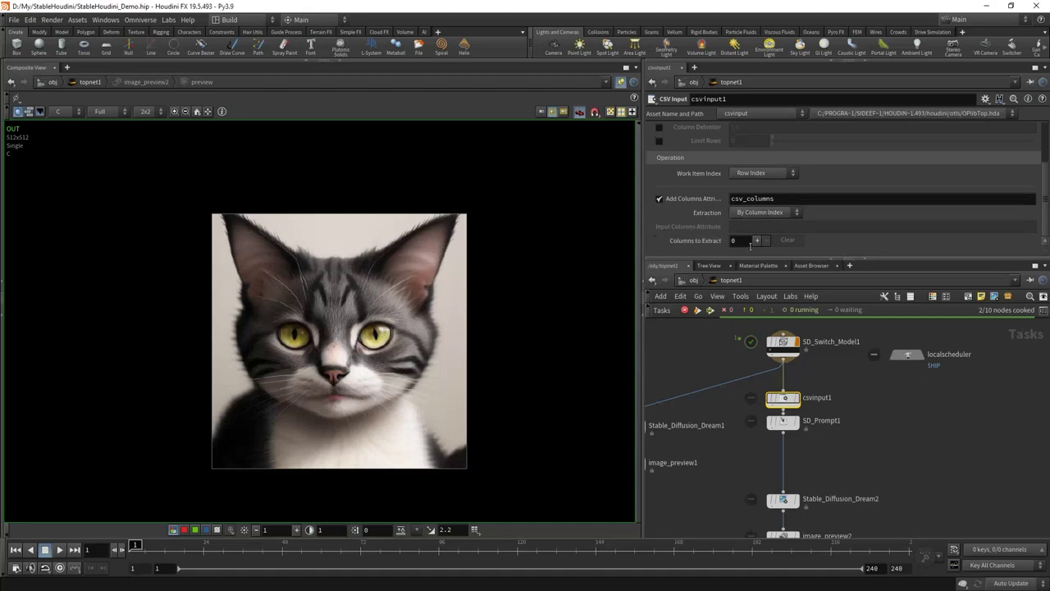
{"action": "left_click", "coordinate": [757, 241]}
{"action": "scroll", "coordinate": [700, 218], "scroll_direction": "down", "scroll_amount": 2}
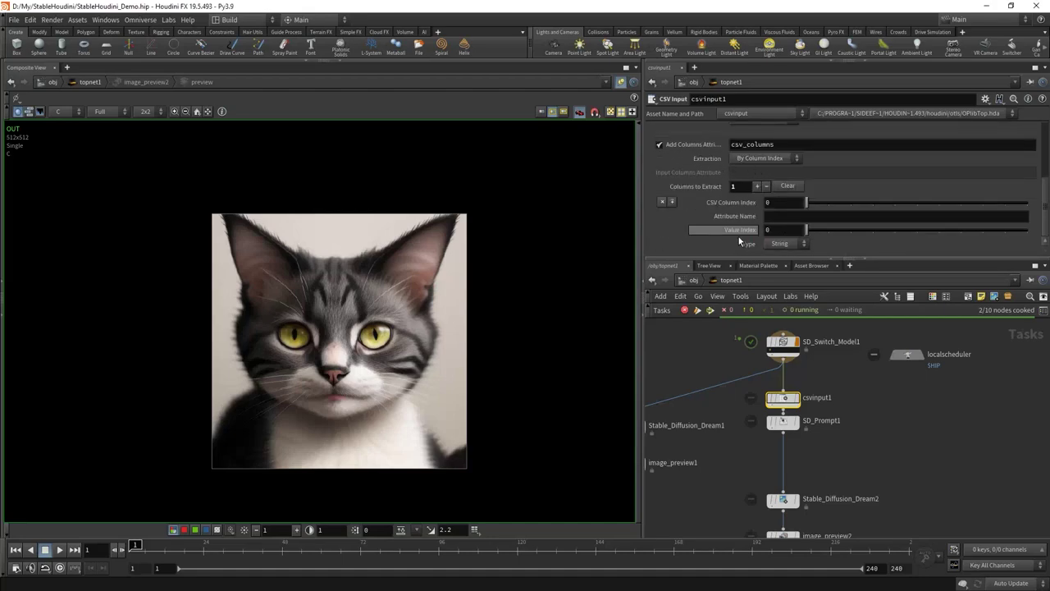
{"action": "left_click", "coordinate": [805, 217]}
{"action": "type", "text": "prompt"}
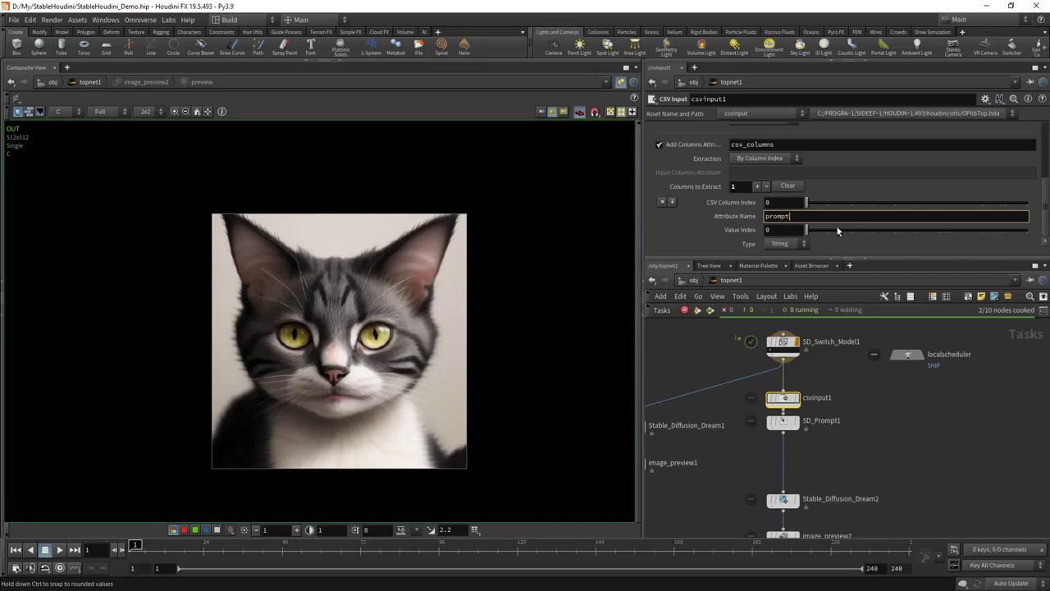
{"action": "key", "text": "Return"}
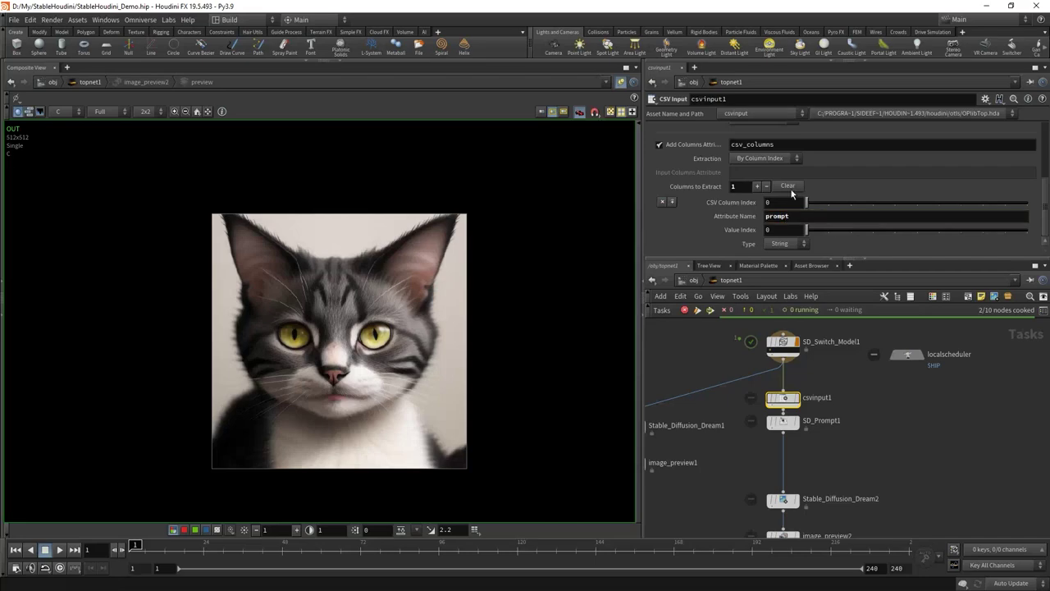
Cook csvinput1, move it slightly up in the network, and inspect each of its work items
{"action": "scroll", "coordinate": [804, 402], "scroll_direction": "up", "scroll_amount": 3}
{"action": "right_click", "coordinate": [748, 401]}
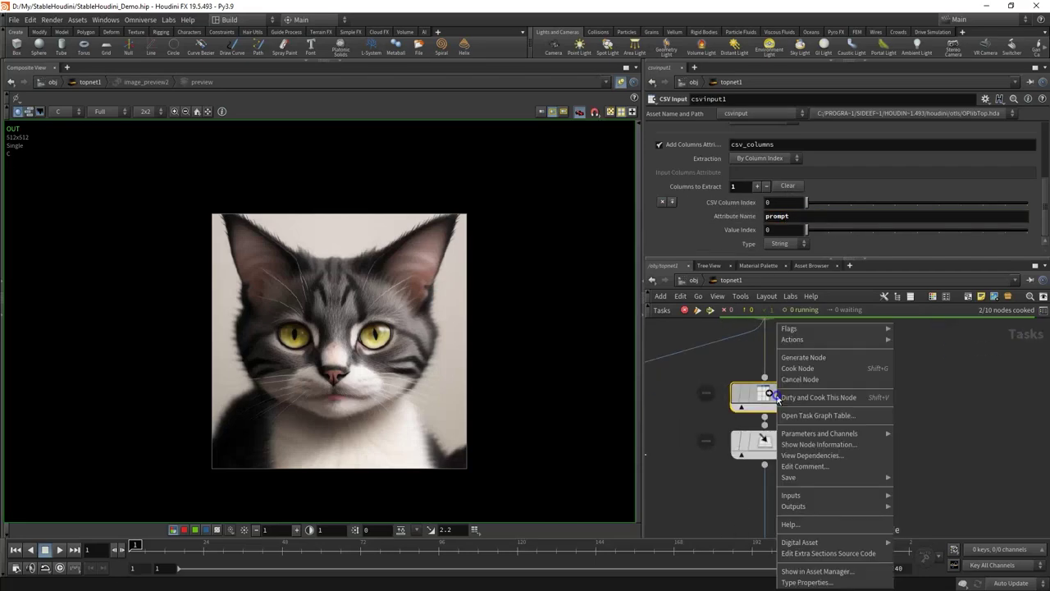
{"action": "left_click", "coordinate": [832, 366]}
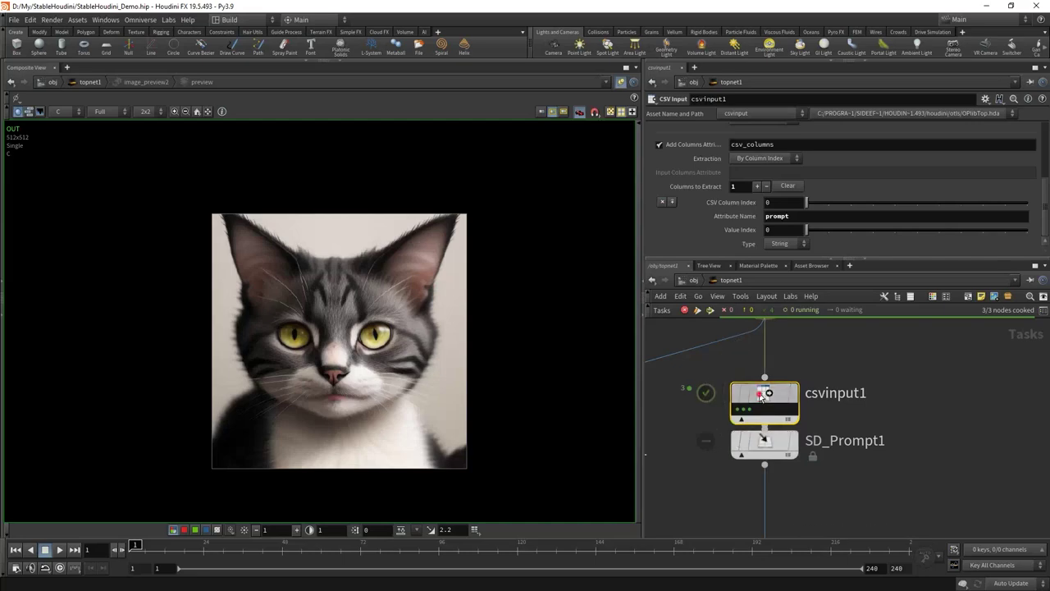
{"action": "left_click_drag", "start_coordinate": [749, 402], "coordinate": [738, 380]}
{"action": "left_click", "coordinate": [739, 380]}
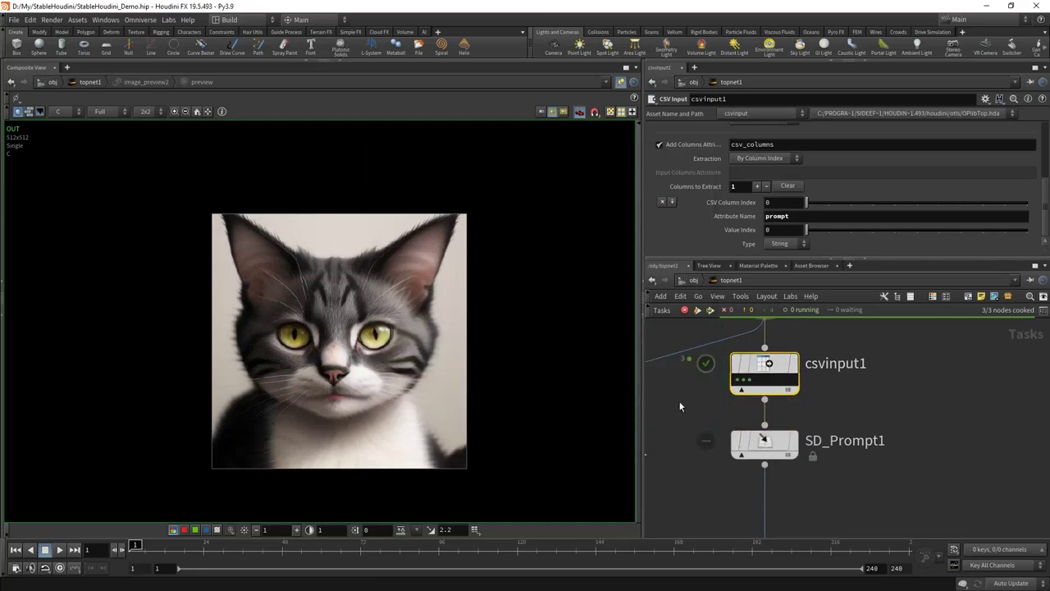
{"action": "left_click", "coordinate": [743, 380]}
{"action": "left_click", "coordinate": [749, 380]}
Move SD_Prompt1 slightly down and replace its custom prompt with "by Greg Rutkowski"
{"action": "mouse_move", "coordinate": [774, 445]}
{"action": "left_mouse_down"}
{"action": "mouse_move", "coordinate": [774, 476]}
{"action": "mouse_move", "coordinate": [762, 454]}
{"action": "left_mouse_up"}
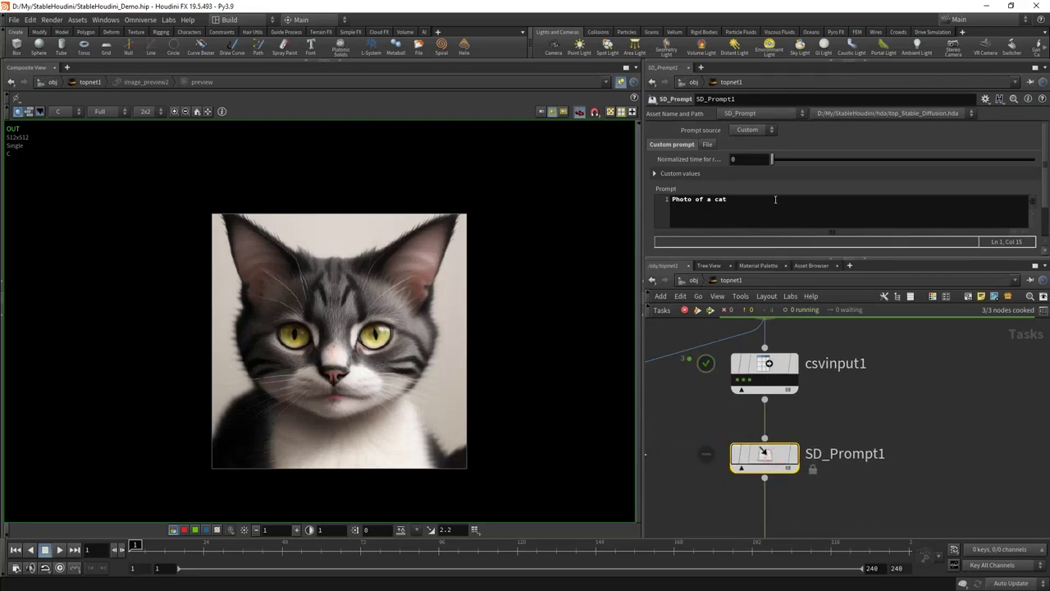
{"action": "type", "text": "by "}
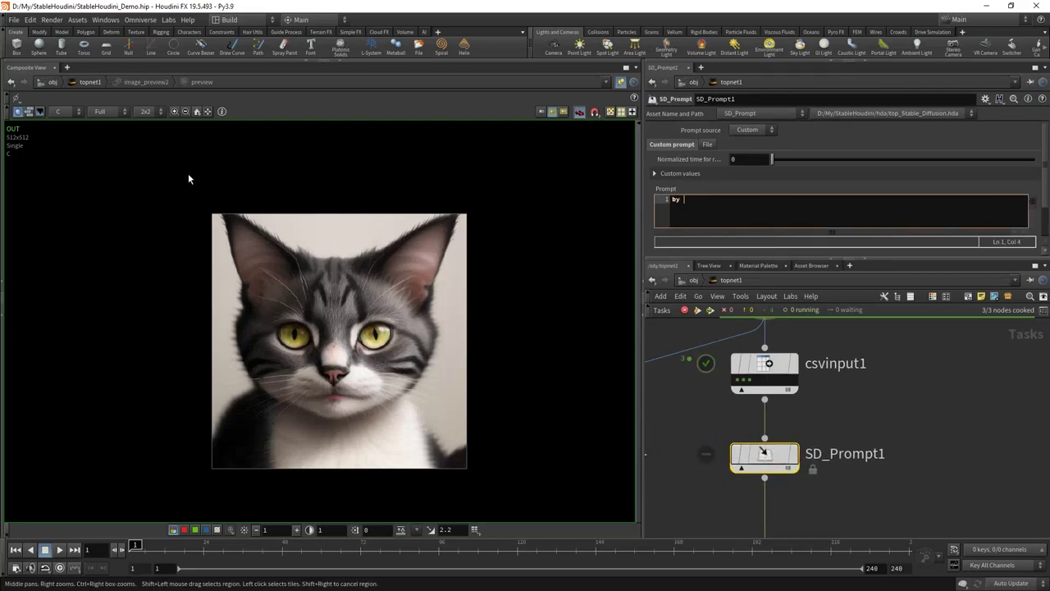
{"action": "type", "text": "Greg Rutkowski"}
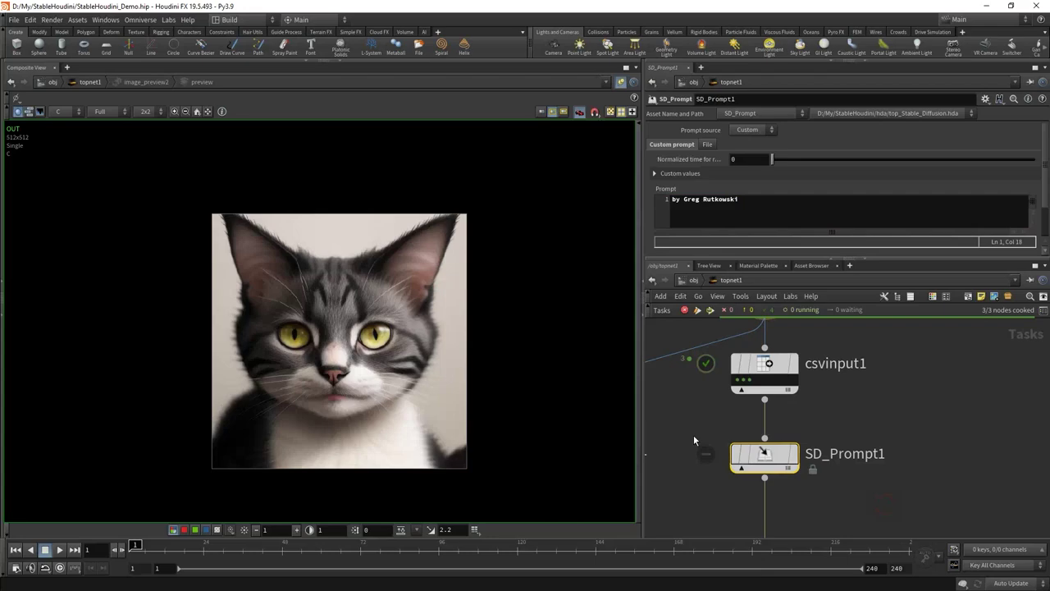
Cook SD_Prompt1 and inspect the combined prompt attribute of each of its work items
{"action": "scroll", "coordinate": [750, 443], "scroll_direction": "down", "scroll_amount": 1}
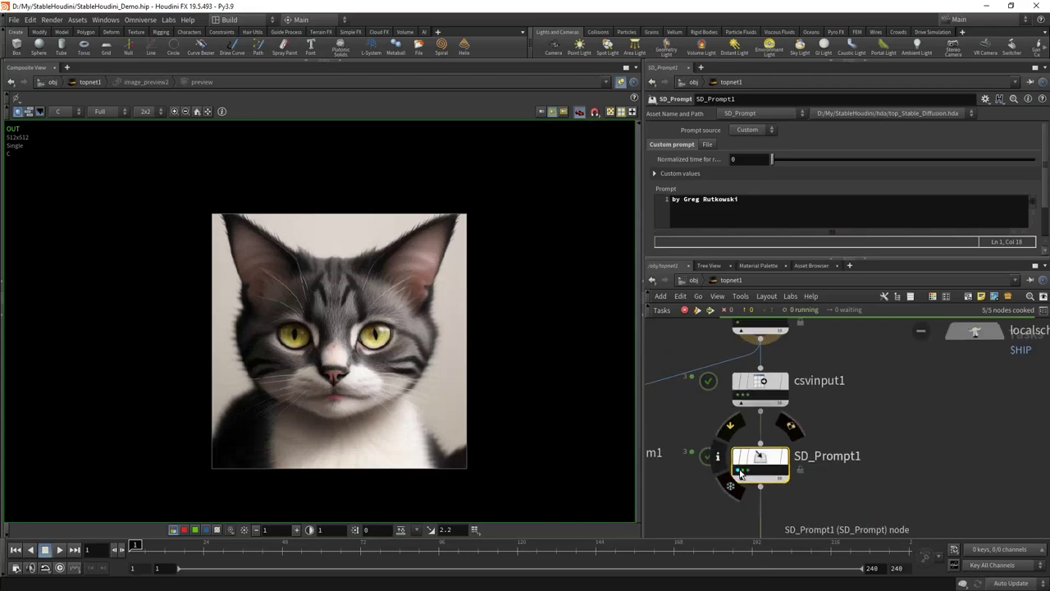
{"action": "left_click", "coordinate": [741, 472]}
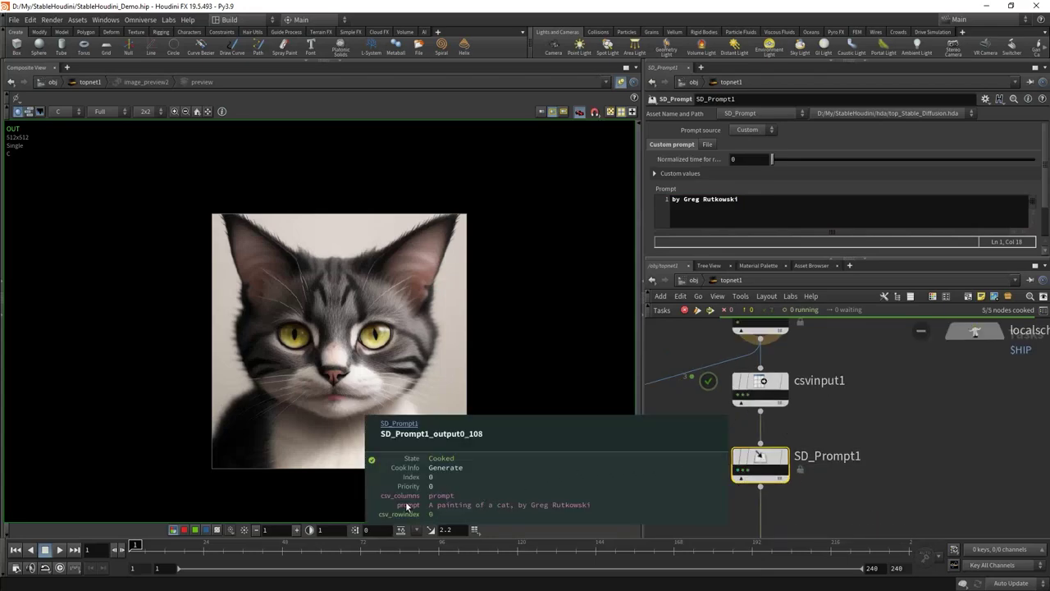
{"action": "left_click", "coordinate": [743, 473]}
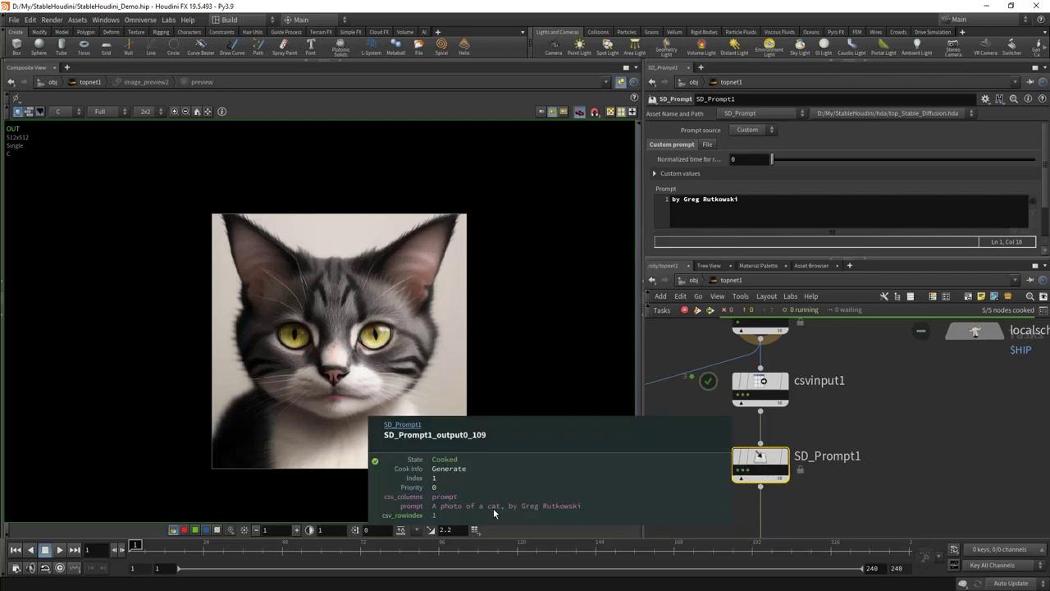
{"action": "left_click", "coordinate": [747, 472]}
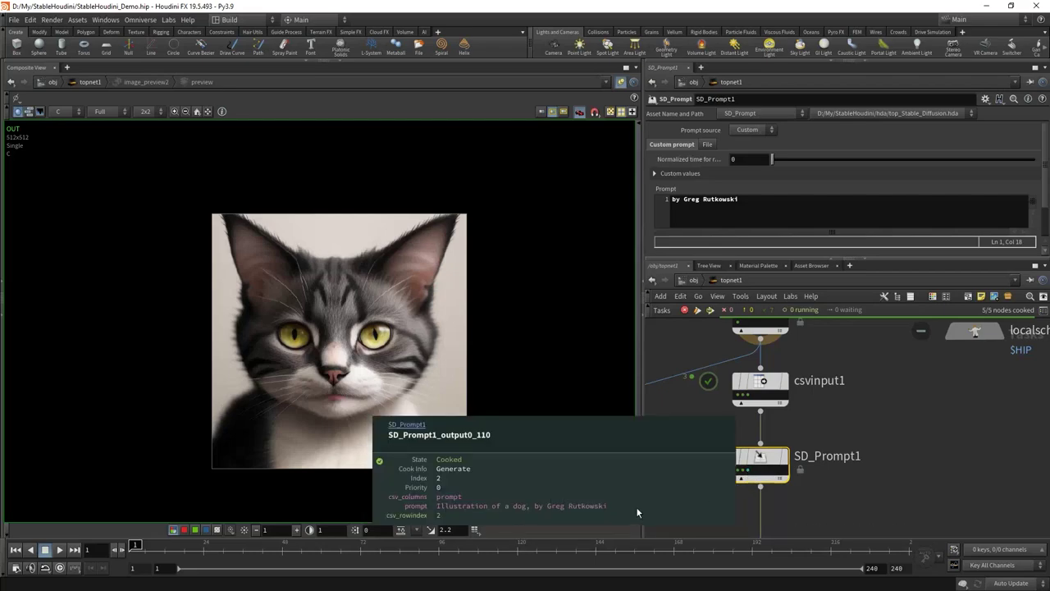
{"action": "left_click", "coordinate": [760, 388]}
{"action": "left_click", "coordinate": [734, 450]}
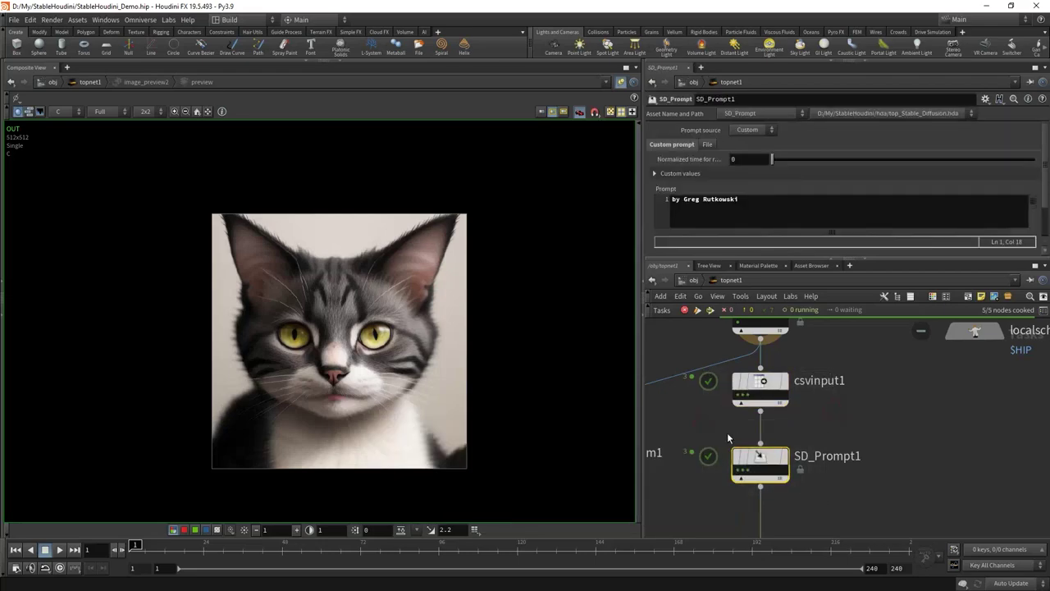
Remove the comma from SD_Prompt1's separation symbol, recook the node and check a work item's prompt
{"action": "scroll", "coordinate": [745, 177], "scroll_direction": "down", "scroll_amount": 2}
{"action": "left_click", "coordinate": [756, 225]}
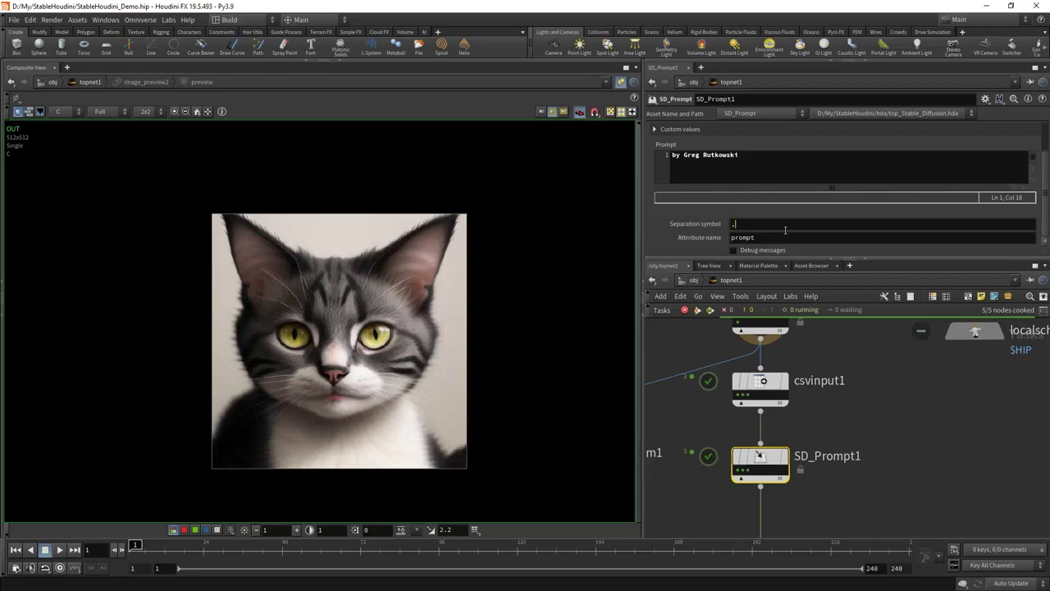
{"action": "key", "text": "BackSpace"}
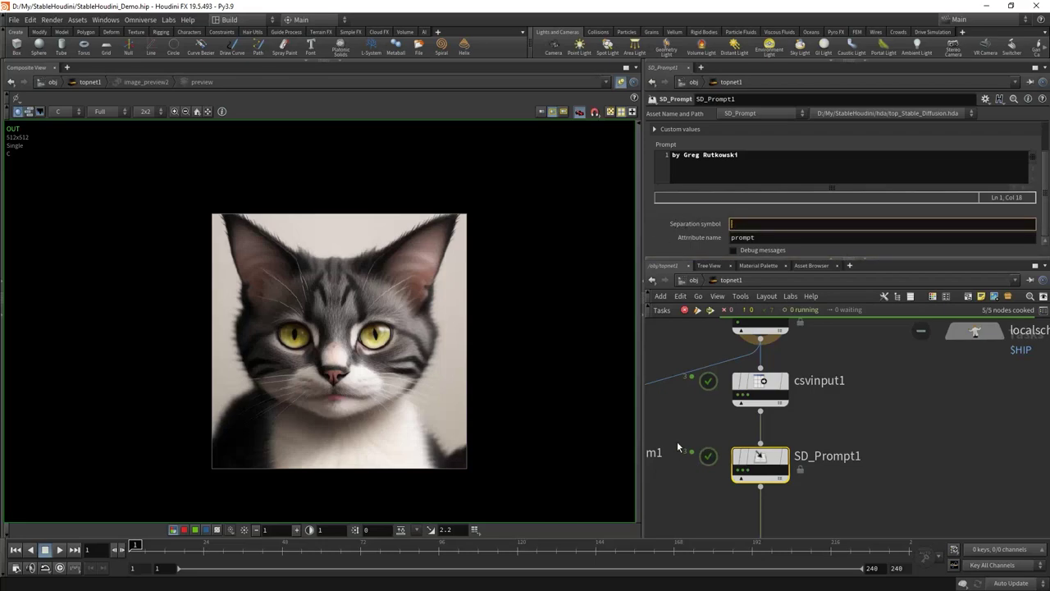
{"action": "scroll", "coordinate": [753, 474], "scroll_direction": "down", "scroll_amount": 1}
{"action": "left_click", "coordinate": [753, 474]}
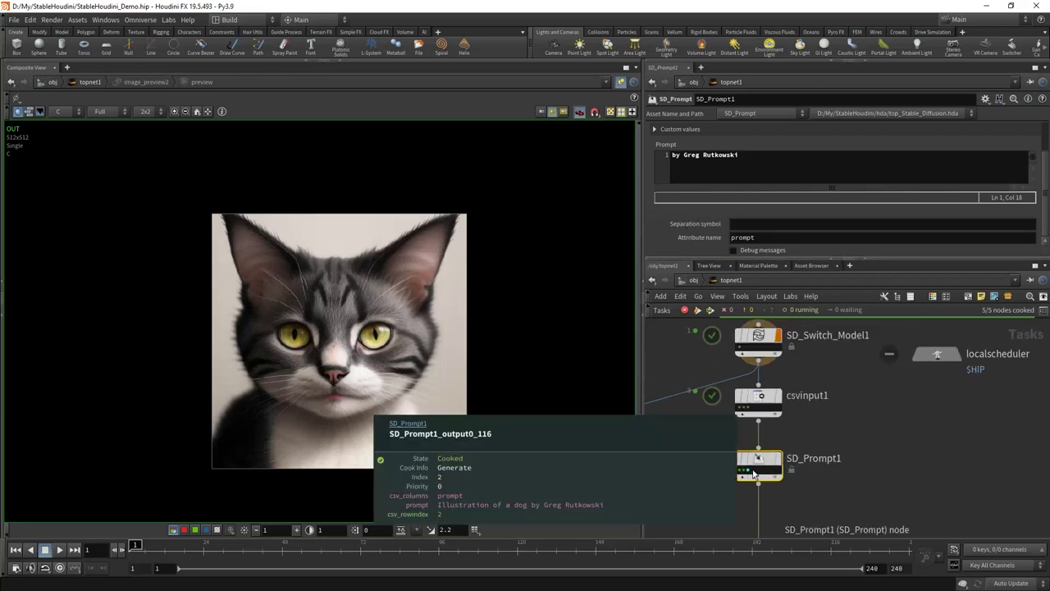
Duplicate SD_Prompt1 and insert the copy between SD_Prompt1 and Stable_Diffusion_Dream2
{"action": "middle_click_drag", "start_coordinate": [821, 525], "coordinate": [796, 427]}
{"action": "scroll", "coordinate": [828, 383], "scroll_direction": "down", "scroll_amount": 3}
{"action": "scroll", "coordinate": [796, 426], "scroll_direction": "up", "scroll_amount": 5}
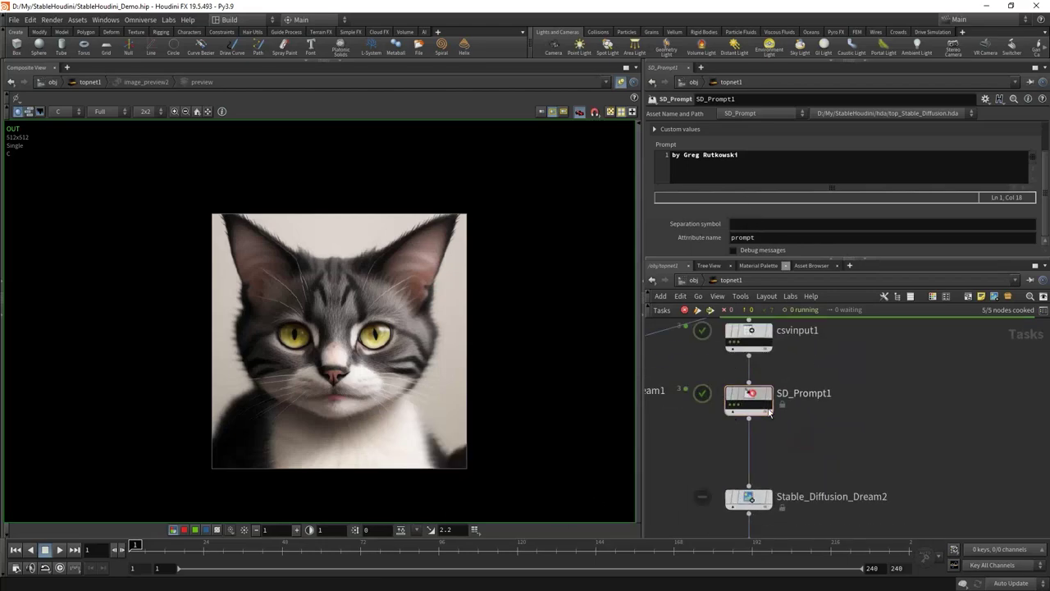
{"action": "left_click_drag", "start_coordinate": [769, 413], "coordinate": [772, 461], "text": "alt"}
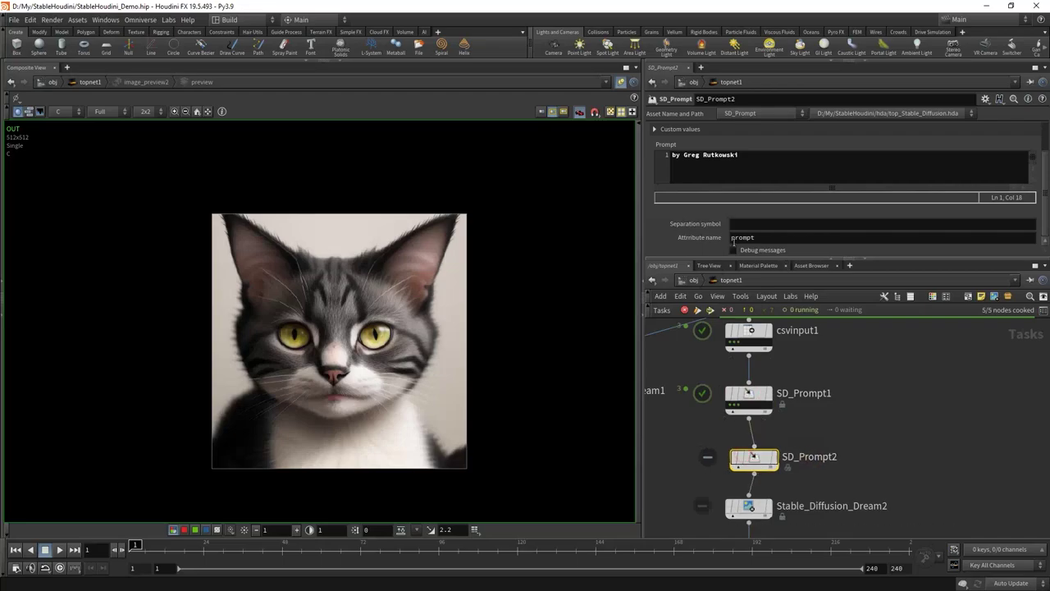
Set SD_Prompt2's attribute name to negprompt and its prompt to "blurry"
{"action": "double_click", "coordinate": [786, 238]}
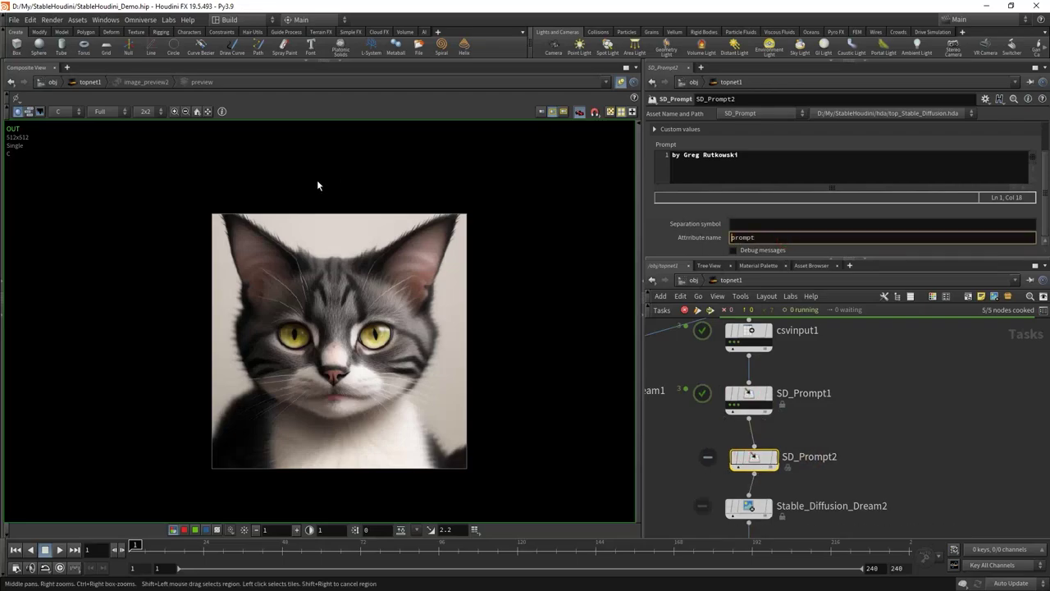
{"action": "type", "text": "neg"}
{"action": "key", "text": "Return"}
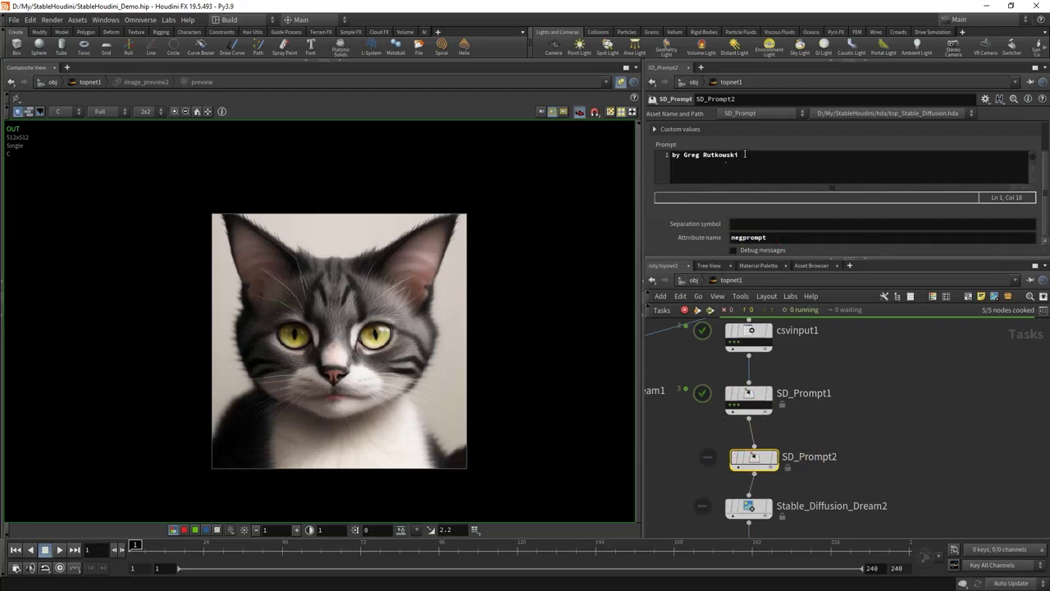
{"action": "triple_click", "coordinate": [706, 155]}
{"action": "type", "text": "blurry"}
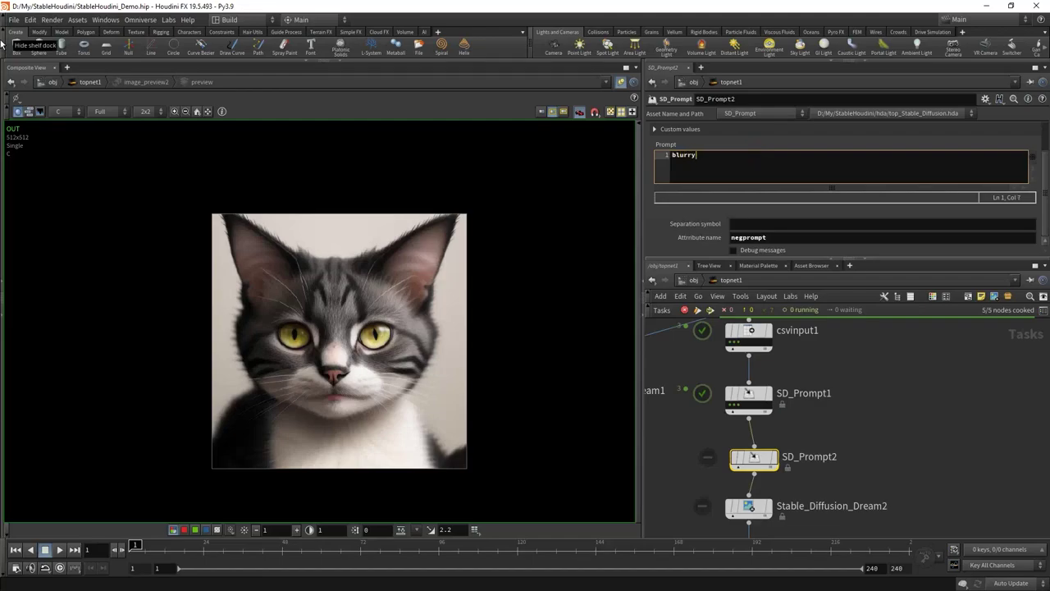
Select Stable_Diffusion_Dream2, enlarge the parameter area and expand its prompt attributes to check the attribute names
{"action": "scroll", "coordinate": [839, 480], "scroll_direction": "down", "scroll_amount": 2}
{"action": "left_click", "coordinate": [742, 453]}
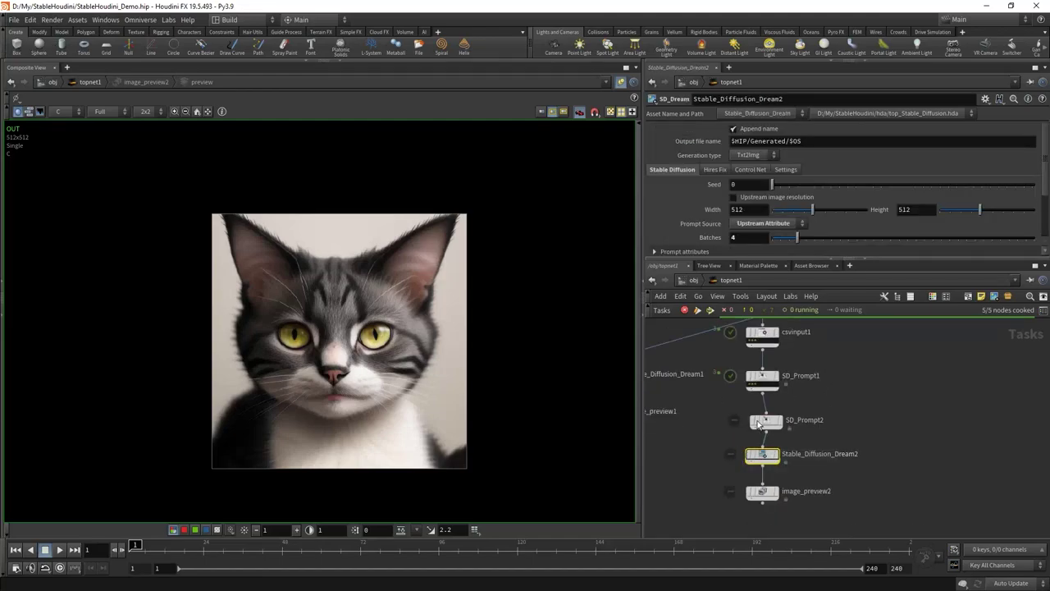
{"action": "left_click_drag", "start_coordinate": [681, 261], "coordinate": [681, 357]}
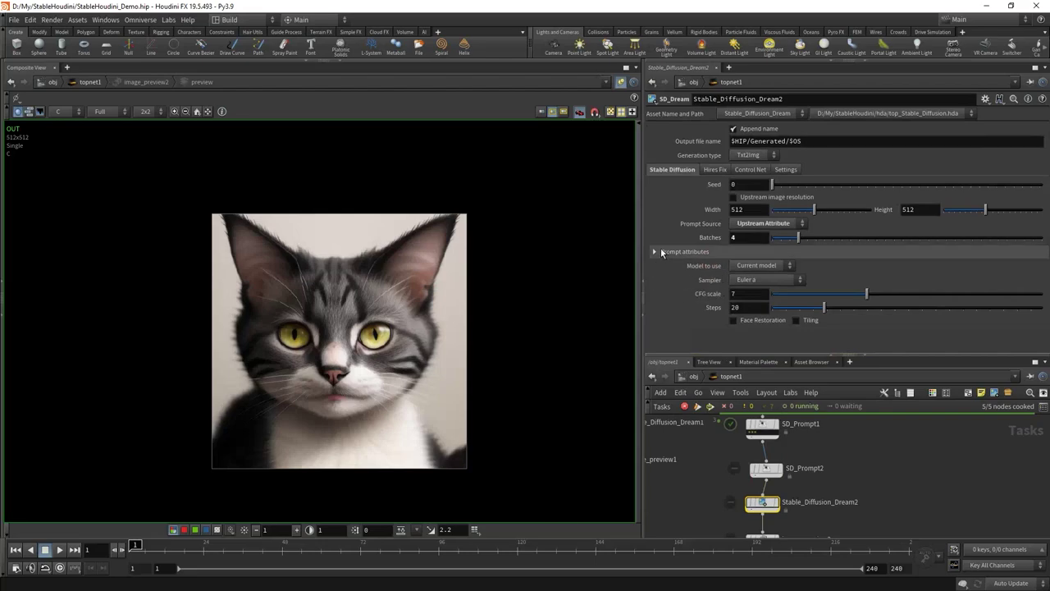
{"action": "left_click", "coordinate": [656, 251]}
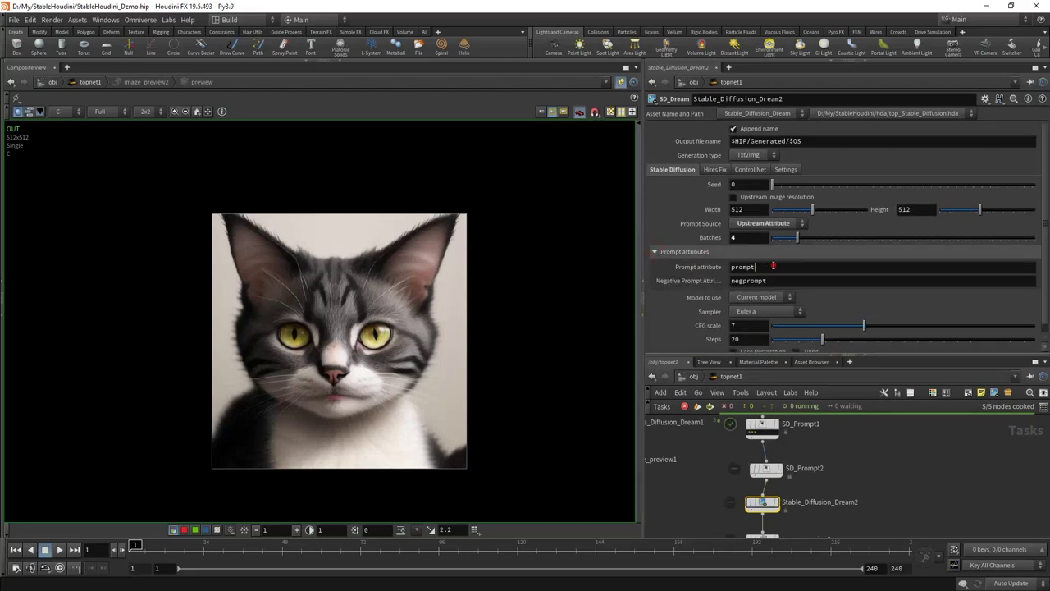
Compare Stable_Diffusion_Dream2's prompt attribute names with SD_Prompt2, cook SD_Prompt2 and check a work item's prompt and negprompt attributes
{"action": "double_click", "coordinate": [743, 265]}
{"action": "left_click", "coordinate": [752, 280]}
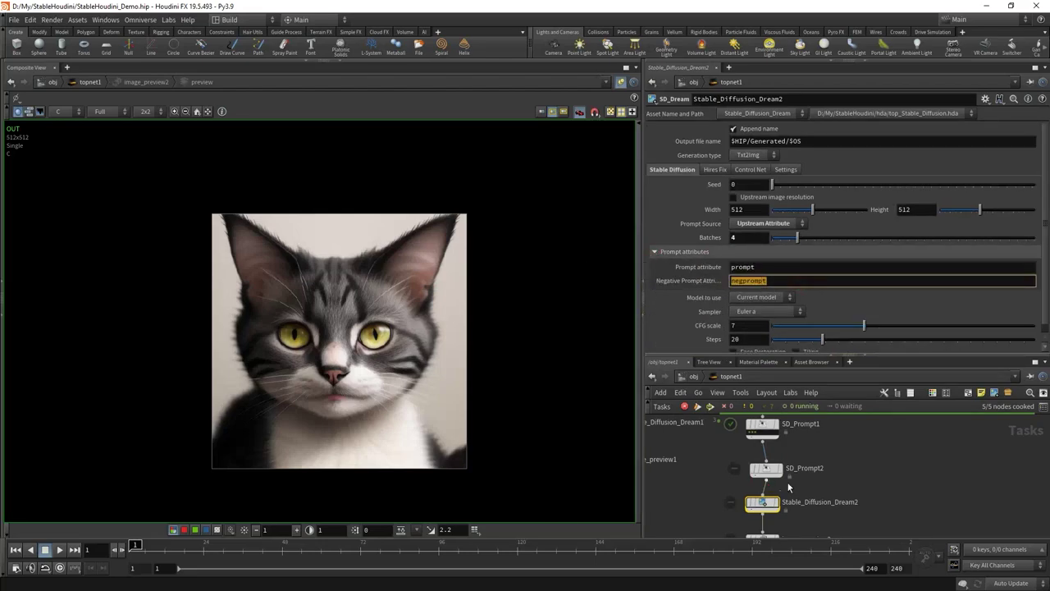
{"action": "left_click", "coordinate": [763, 472]}
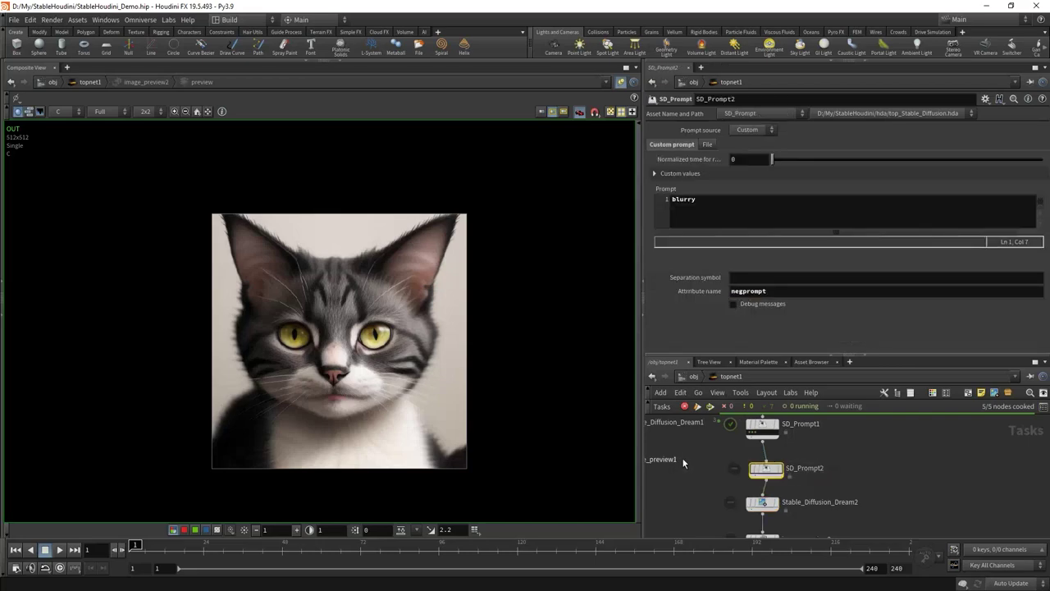
{"action": "left_click", "coordinate": [755, 485]}
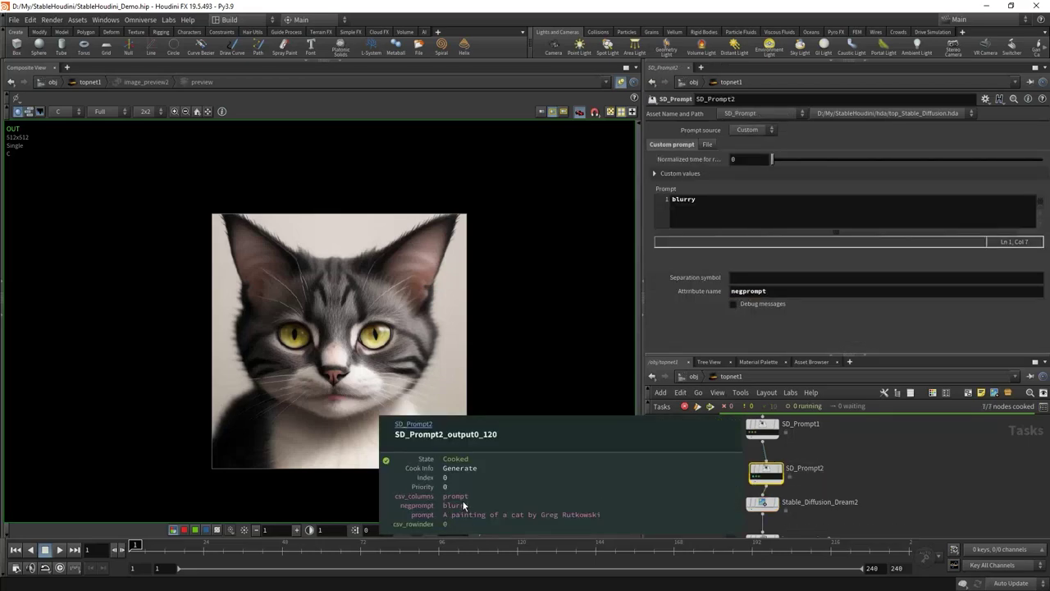
Cook image_preview2 to generate the images from the CSV prompts, and enlarge the network area
{"action": "middle_click_drag", "start_coordinate": [931, 512], "coordinate": [913, 446]}
{"action": "left_click", "coordinate": [774, 468]}
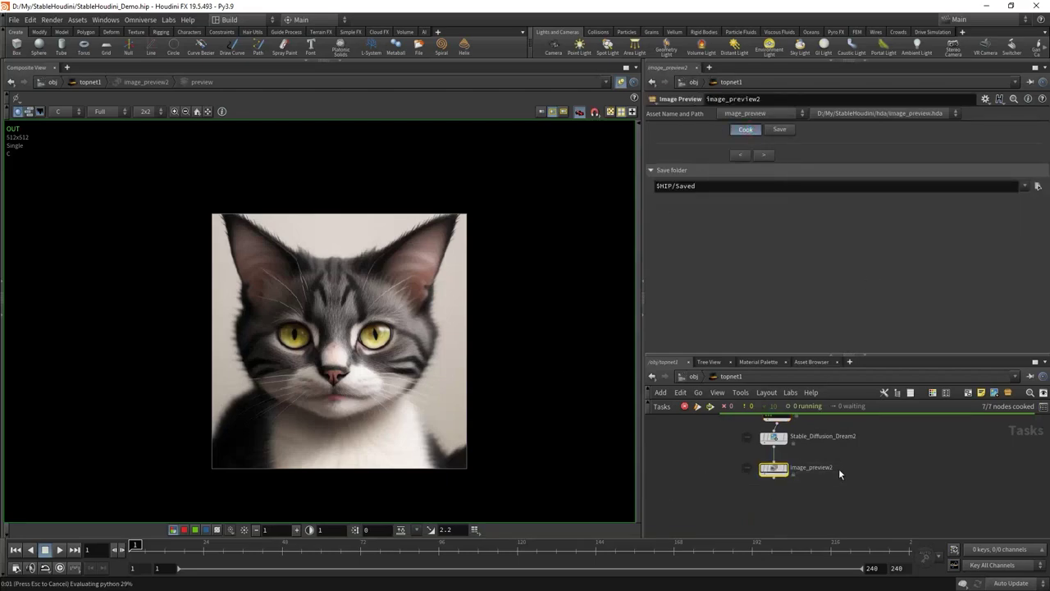
{"action": "scroll", "coordinate": [838, 473], "scroll_direction": "up", "scroll_amount": 3}
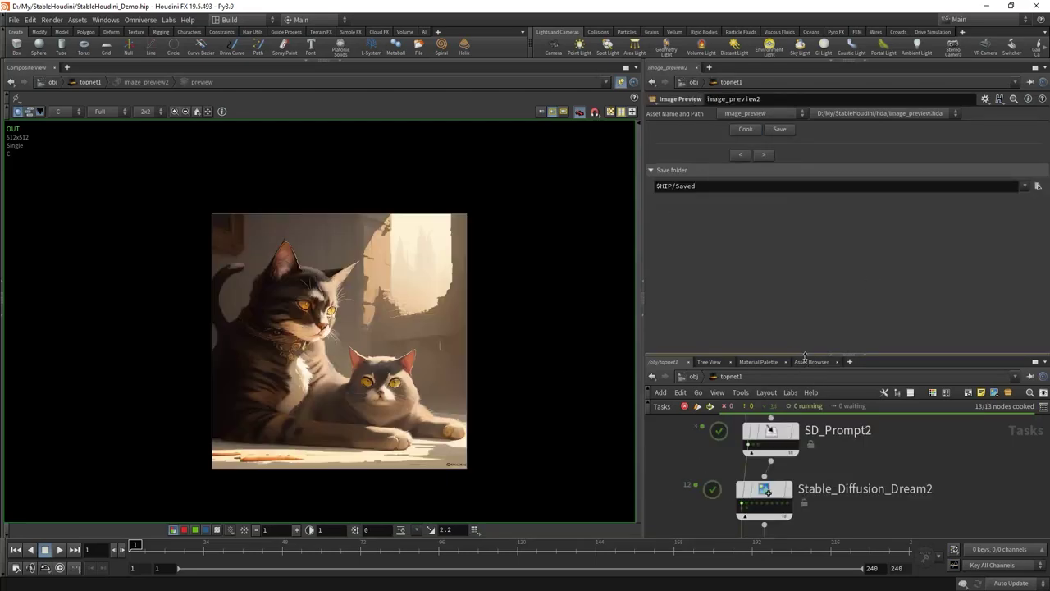
{"action": "left_click_drag", "start_coordinate": [779, 356], "coordinate": [780, 197]}
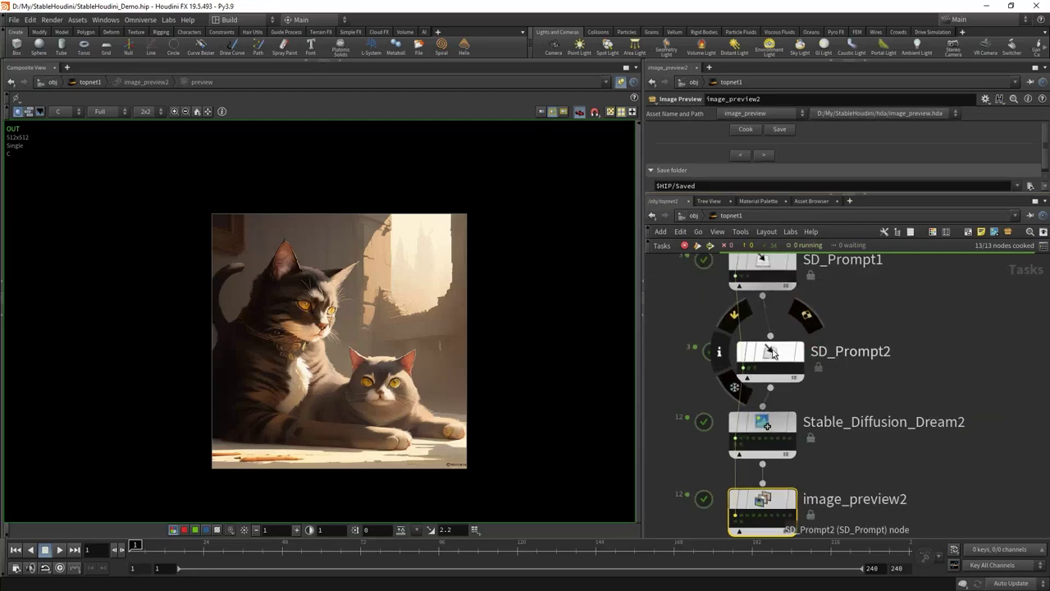
Inspect the work items of SD_Prompt2 and Stable_Diffusion_Dream2 and view the generated images through image_preview2
{"action": "left_click", "coordinate": [775, 439]}
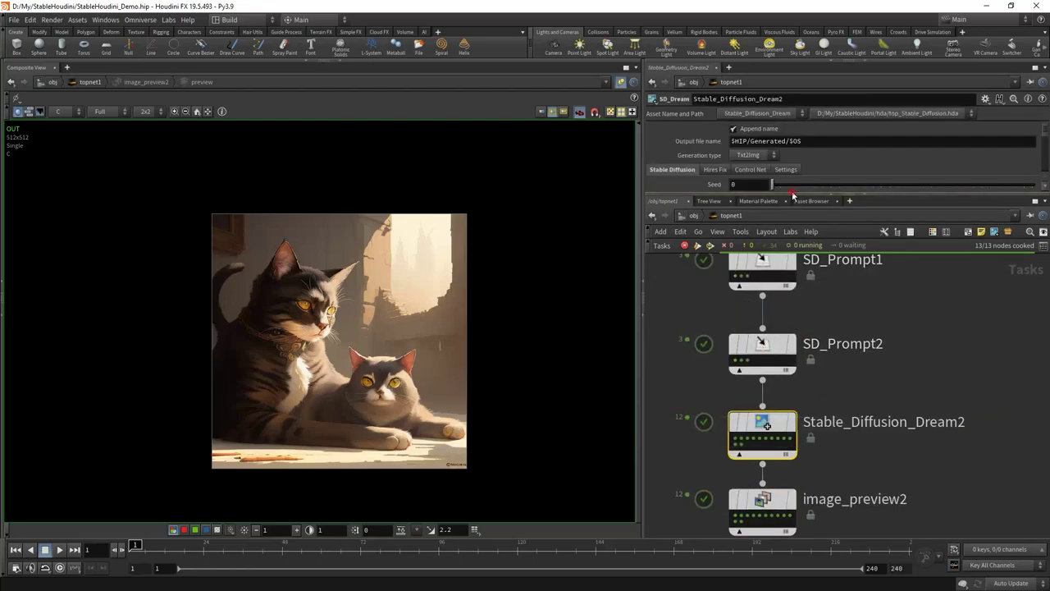
{"action": "mouse_move", "coordinate": [792, 197]}
{"action": "left_mouse_down"}
{"action": "mouse_move", "coordinate": [794, 288]}
{"action": "mouse_move", "coordinate": [794, 203]}
{"action": "left_mouse_up"}
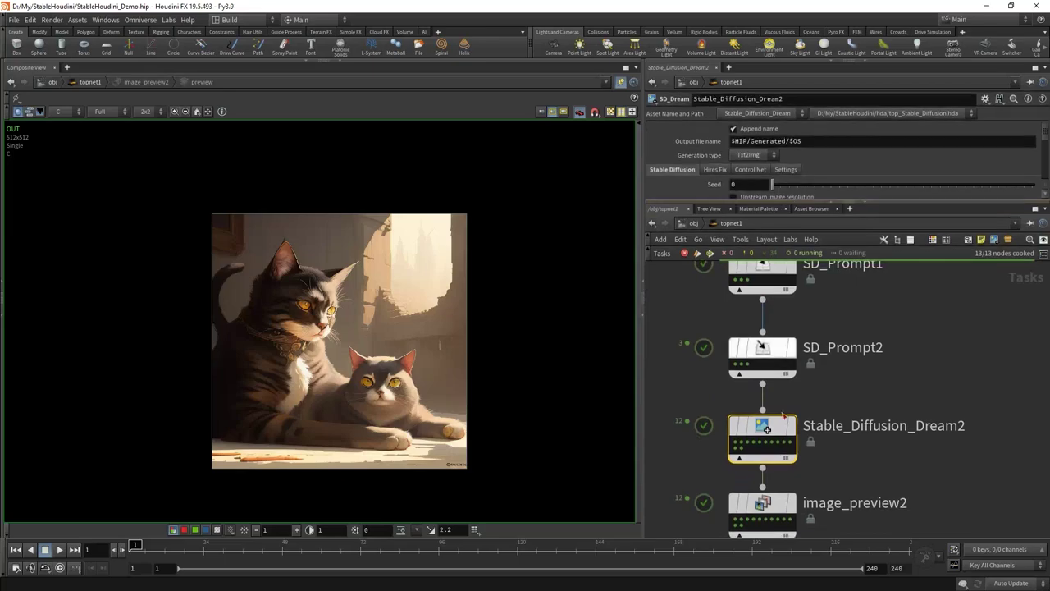
{"action": "mouse_move", "coordinate": [732, 365]}
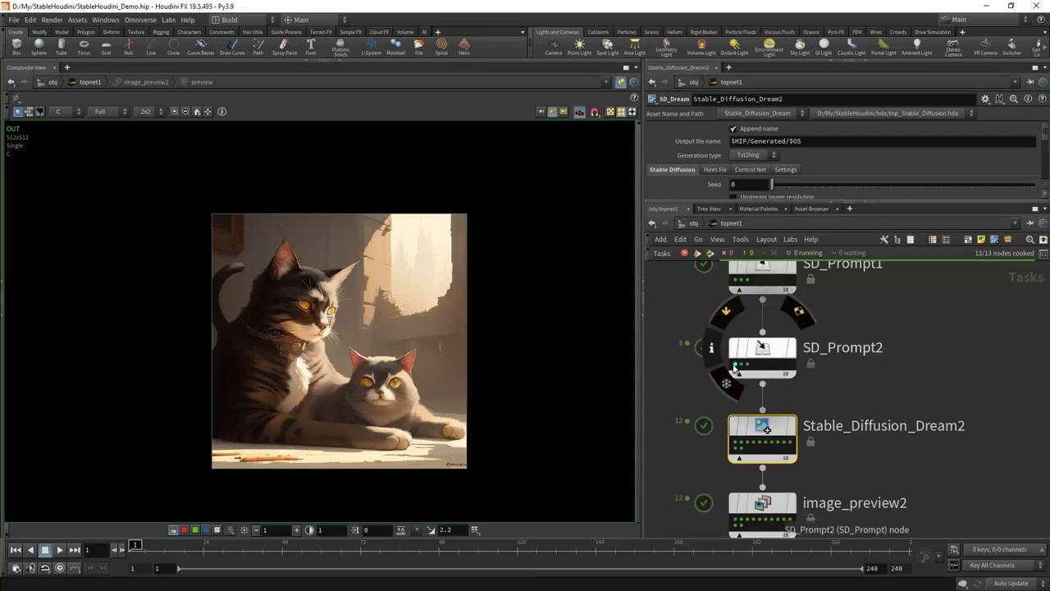
{"action": "left_click", "coordinate": [763, 511]}
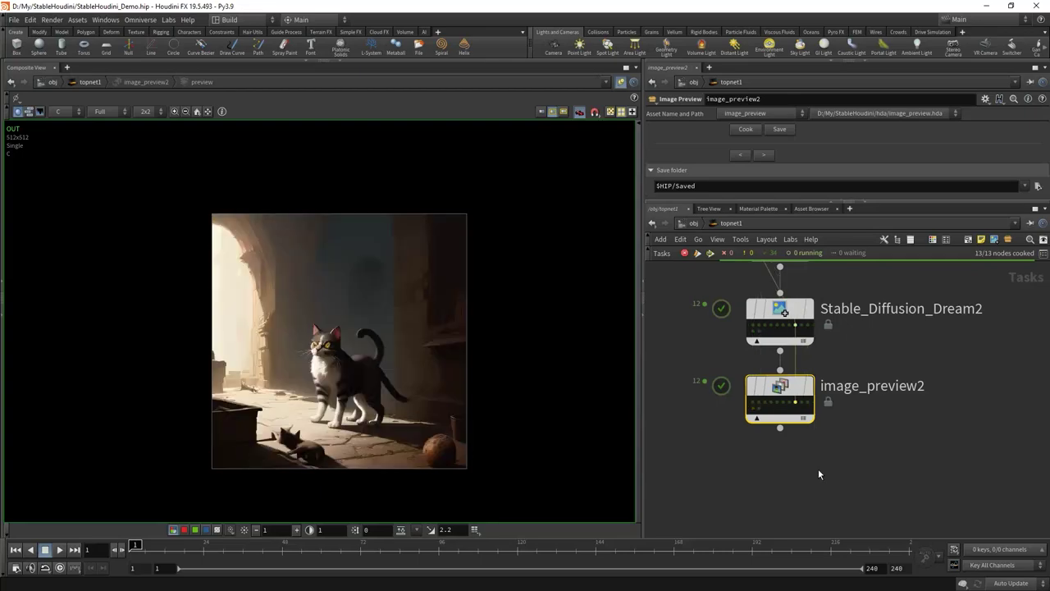
{"action": "scroll", "coordinate": [811, 474], "scroll_direction": "down", "scroll_amount": 2}
{"action": "left_click", "coordinate": [806, 372]}
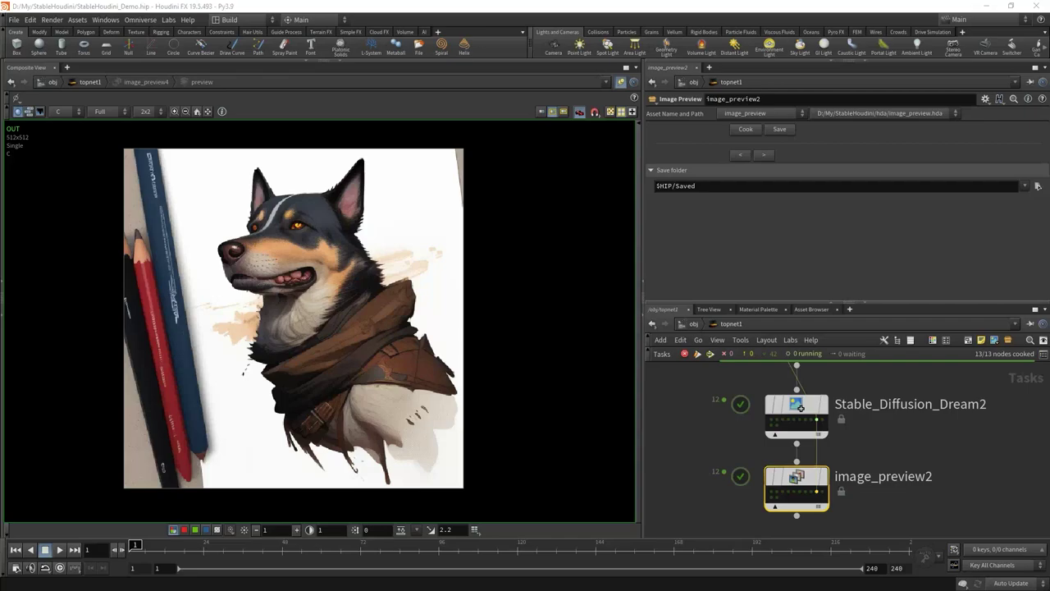
Add an SD_Dream node beside the csvinput1 branch and connect it to SD_Switch_Model1's output
{"action": "key", "text": "Tab"}
{"action": "type", "text": "sd"}
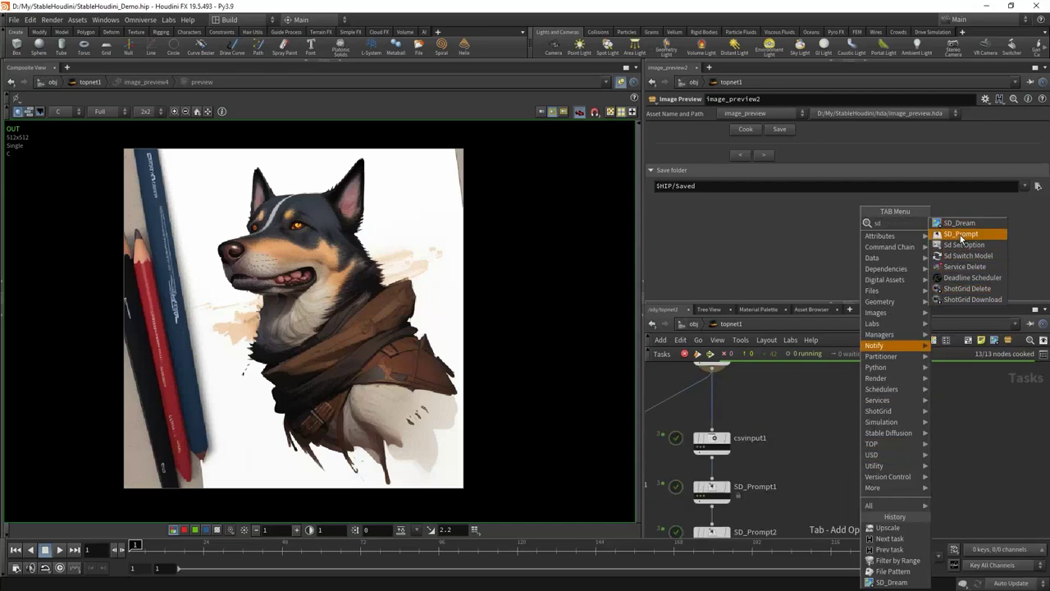
{"action": "left_click", "coordinate": [958, 223]}
{"action": "left_click", "coordinate": [837, 437]}
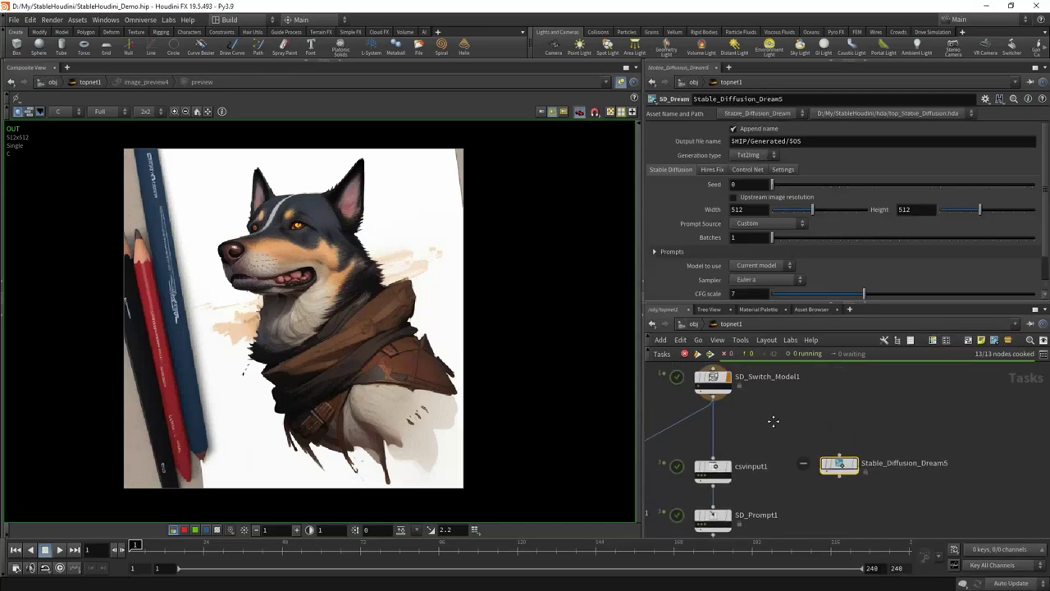
{"action": "left_click_drag", "start_coordinate": [712, 397], "coordinate": [838, 456]}
{"action": "left_click", "coordinate": [871, 422]}
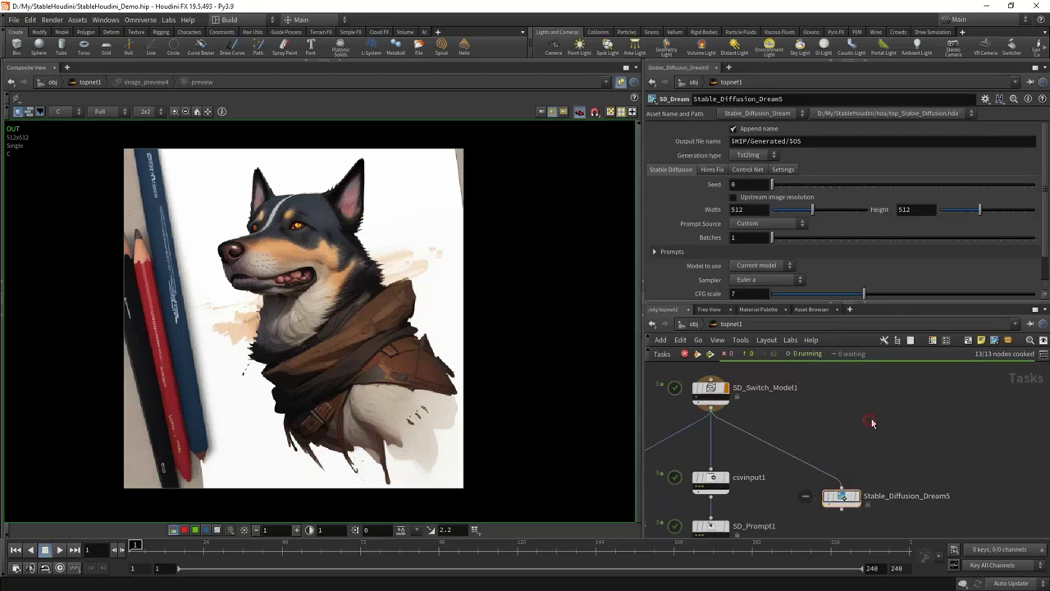
{"action": "scroll", "coordinate": [856, 456], "scroll_direction": "up", "scroll_amount": 2}
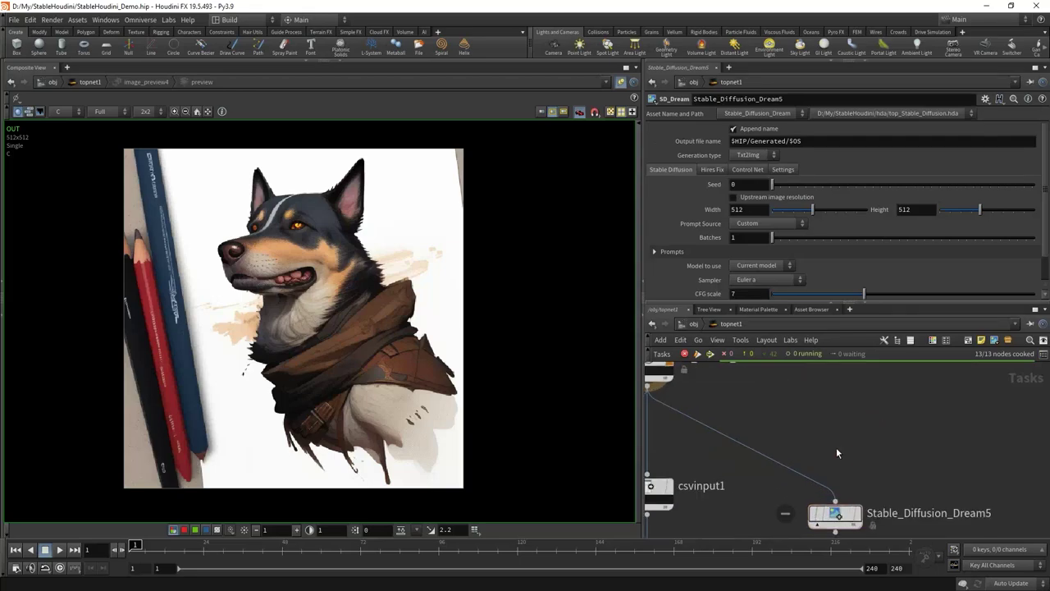
{"action": "middle_click_drag", "start_coordinate": [841, 451], "coordinate": [890, 464]}
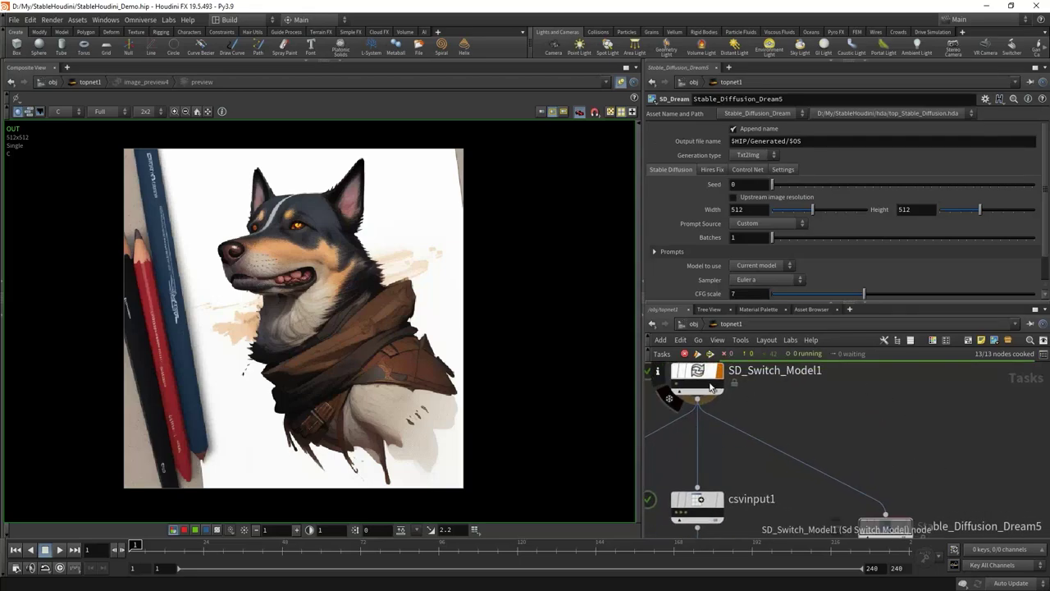
Insert a Generic Generator node on the wire between SD_Switch_Model1 and Stable_Diffusion_Dream5, placed above the dream node
{"action": "key", "text": "Tab"}
{"action": "type", "text": "gr"}
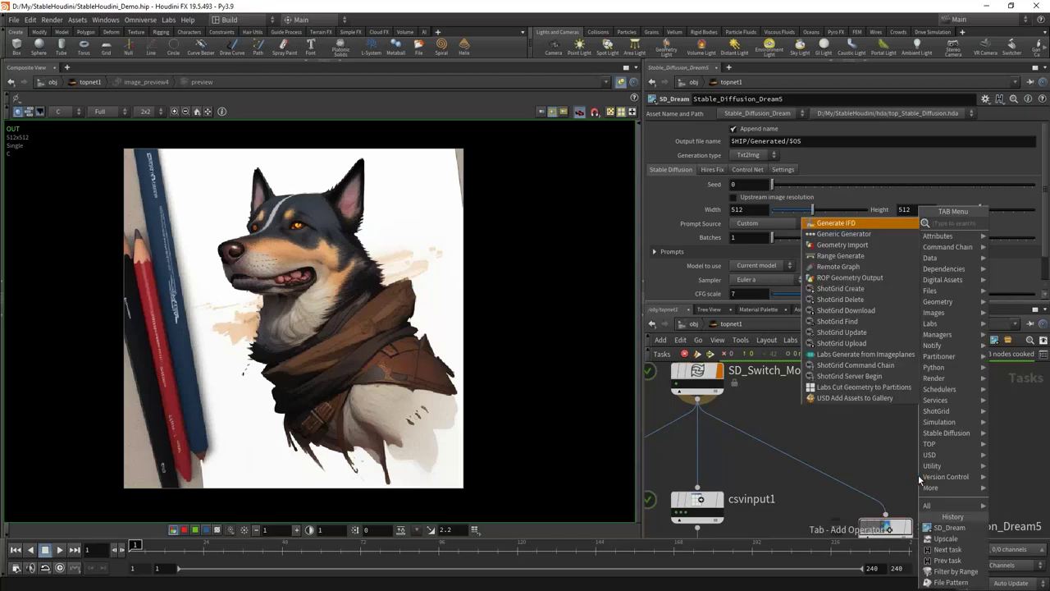
{"action": "key", "text": "Return"}
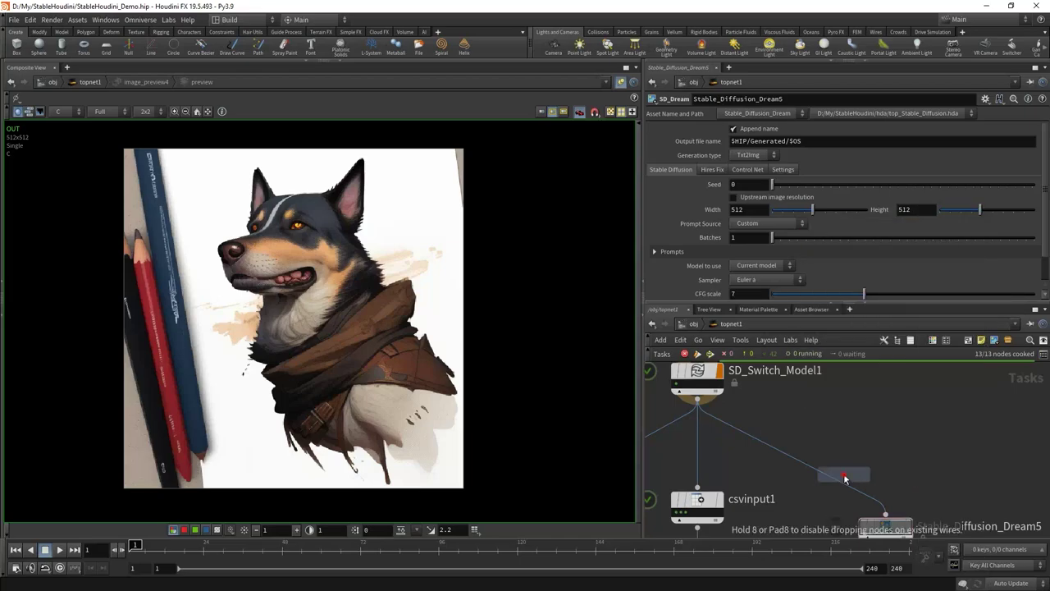
{"action": "left_click", "coordinate": [837, 478]}
{"action": "left_click_drag", "start_coordinate": [837, 480], "coordinate": [880, 466]}
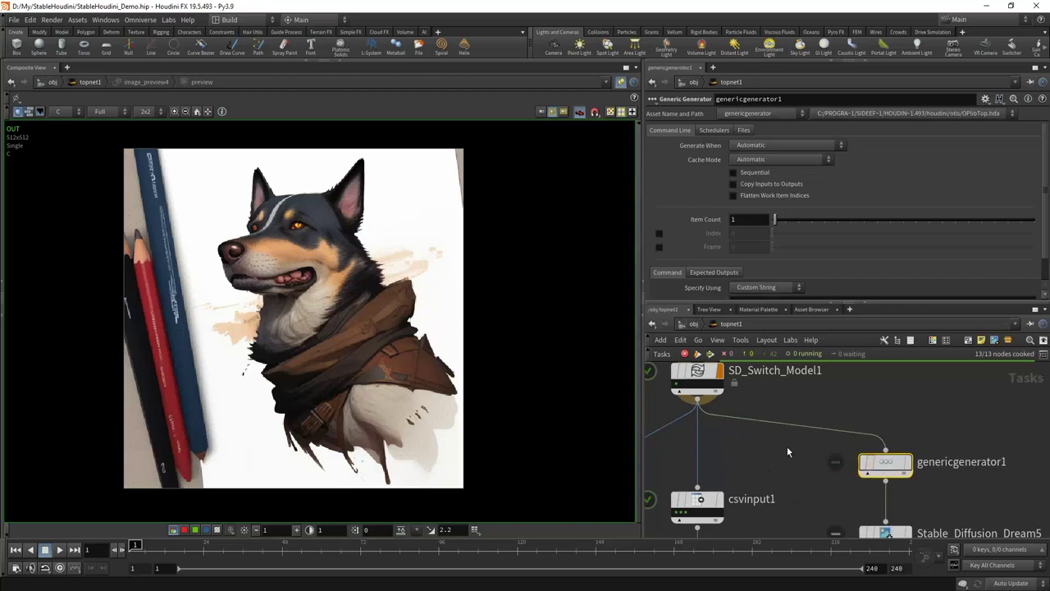
Set genericgenerator1's item count to 60, cook it and tidy the network layout
{"action": "left_click", "coordinate": [749, 219]}
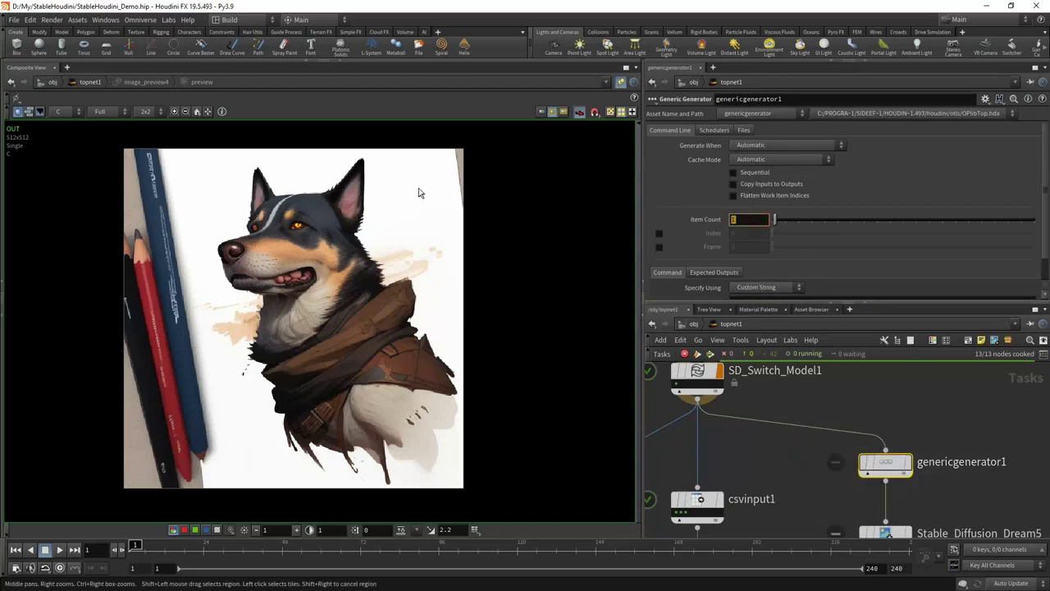
{"action": "type", "text": "60"}
{"action": "key", "text": "Return"}
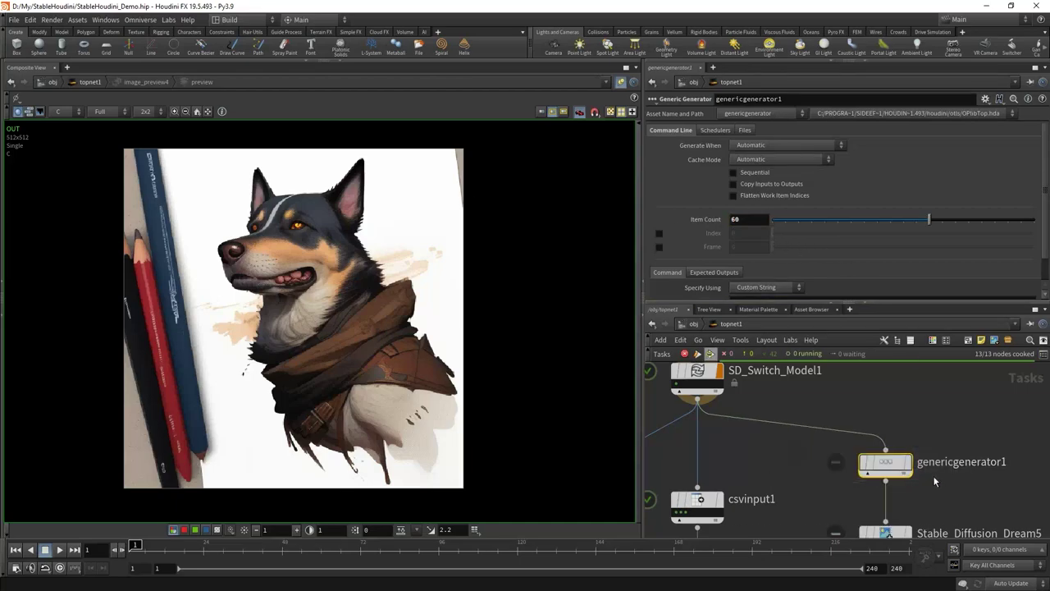
{"action": "key", "text": "shift+v"}
{"action": "key", "text": "l"}
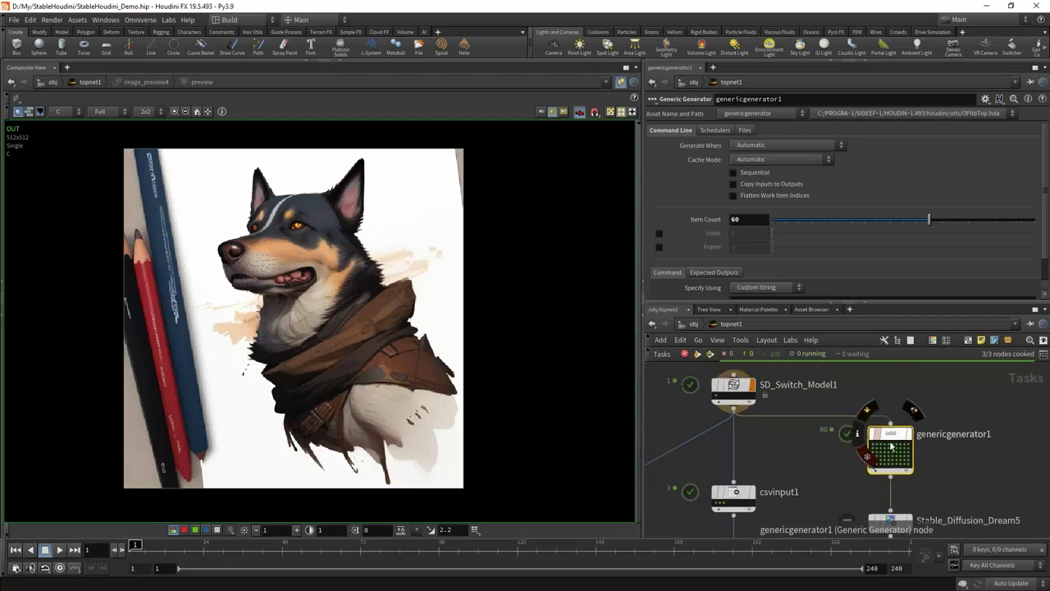
Insert an SD_Prompt node between genericgenerator1 and Stable_Diffusion_Dream5
{"action": "left_click", "coordinate": [775, 530]}
{"action": "key", "text": "Tab"}
{"action": "type", "text": "p"}
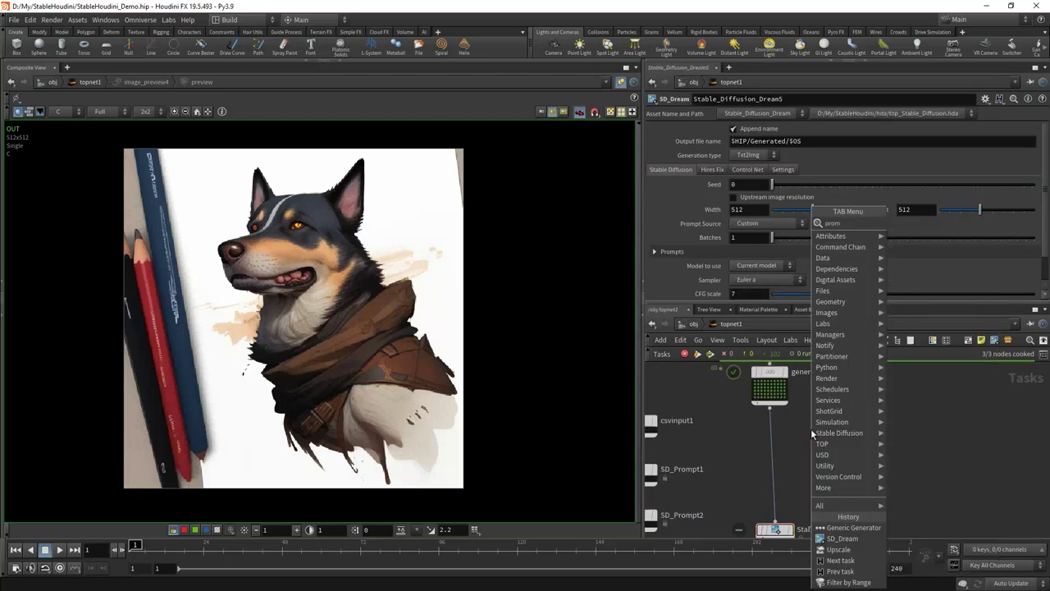
{"action": "key", "text": "Return"}
{"action": "left_click", "coordinate": [781, 435]}
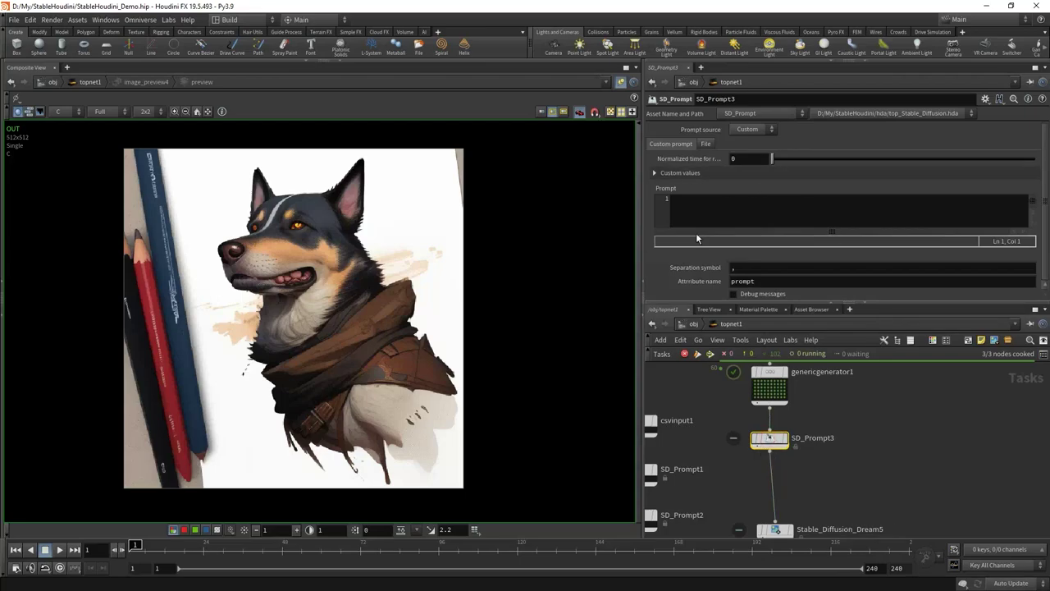
Enlarge the parameter area, expand SD_Prompt3's custom values and add three custom strings
{"action": "left_click_drag", "start_coordinate": [779, 303], "coordinate": [779, 382]}
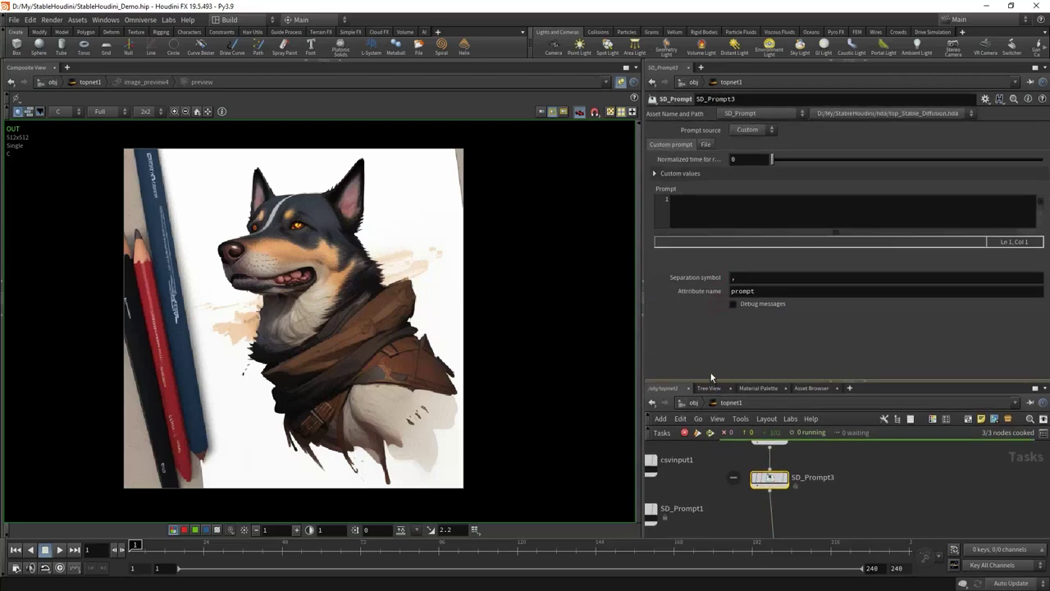
{"action": "left_click", "coordinate": [657, 174]}
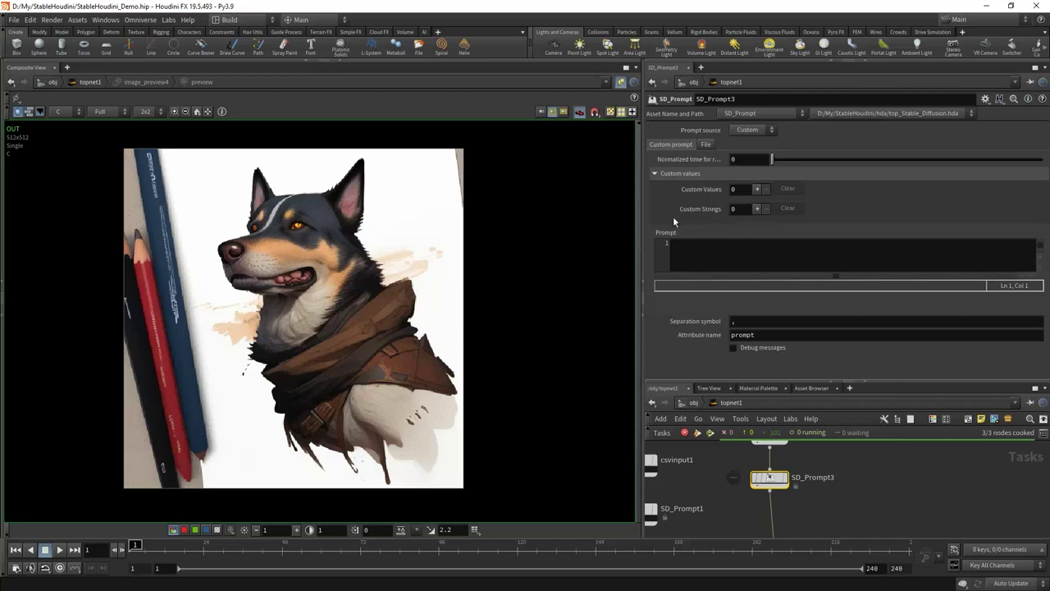
{"action": "left_click", "coordinate": [756, 208]}
{"action": "left_click", "coordinate": [756, 209]}
{"action": "left_click", "coordinate": [757, 209]}
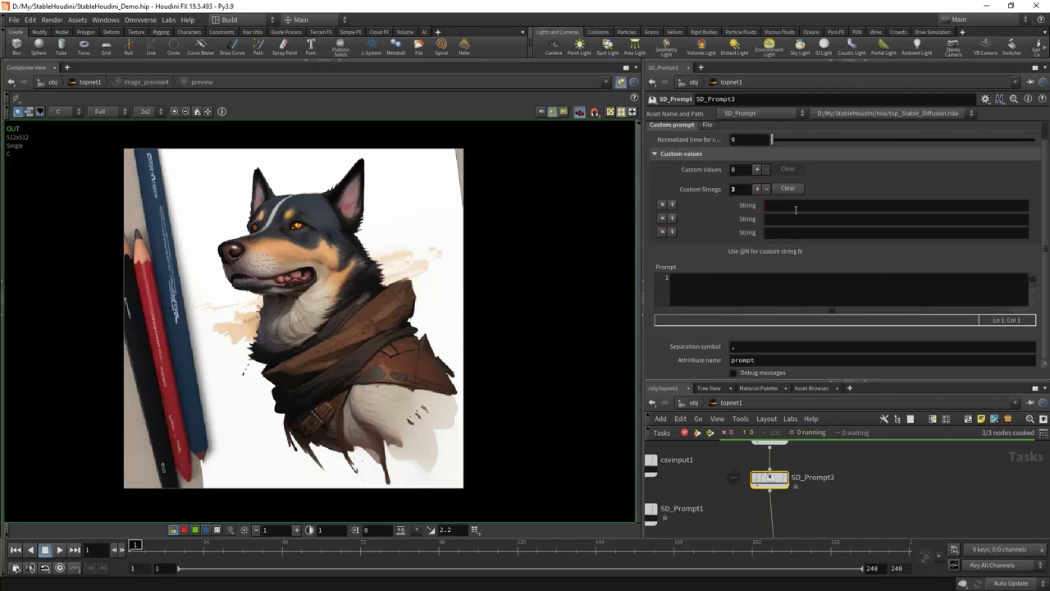
Fill SD_Prompt3's three custom strings with Dog, Cat and Mouse, in that order
{"action": "left_click", "coordinate": [935, 204]}
{"action": "type", "text": "Dog"}
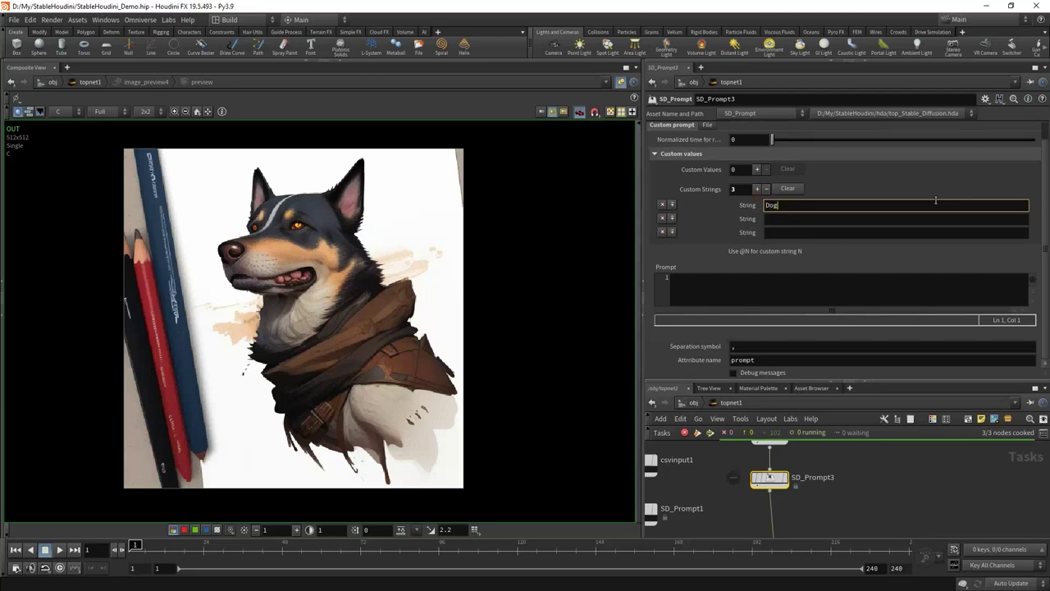
{"action": "key", "text": "Tab"}
{"action": "type", "text": "Cat"}
{"action": "key", "text": "Tab"}
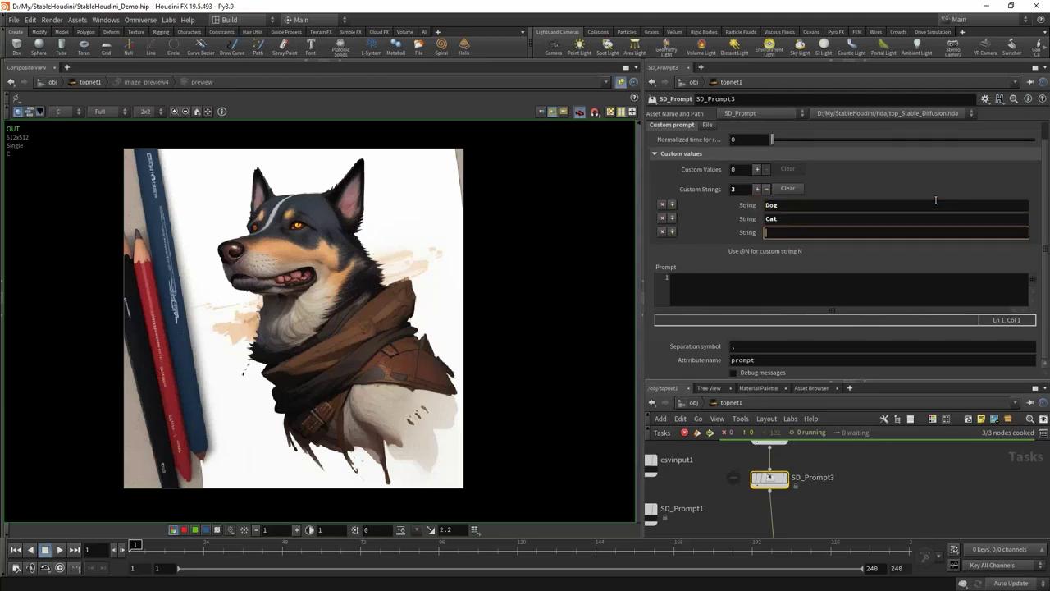
{"action": "type", "text": "Mouse"}
{"action": "key", "text": "Return"}
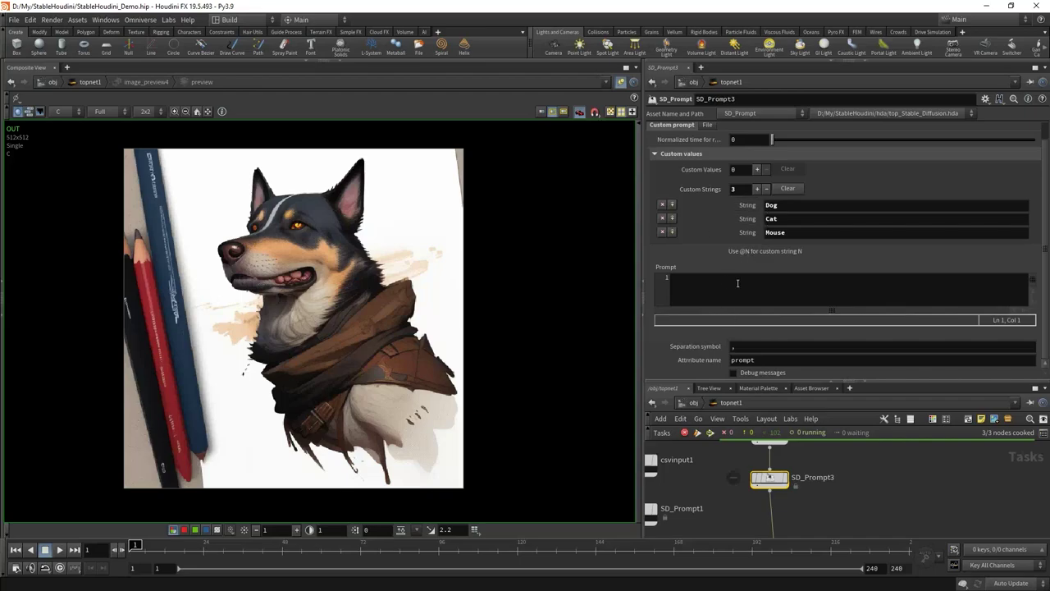
Set SD_Prompt3's prompt to "@0 @1 @2" and check which custom strings the references use
{"action": "left_click", "coordinate": [913, 297]}
{"action": "type", "text": "@"}
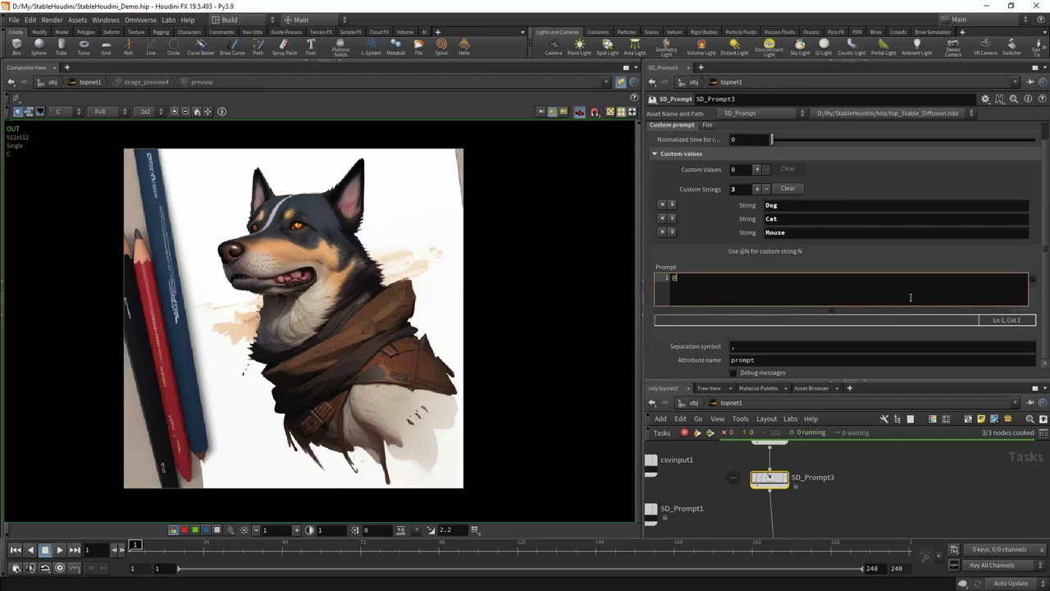
{"action": "type", "text": "0 @1 @2"}
{"action": "left_click", "coordinate": [808, 209]}
{"action": "left_click", "coordinate": [795, 219]}
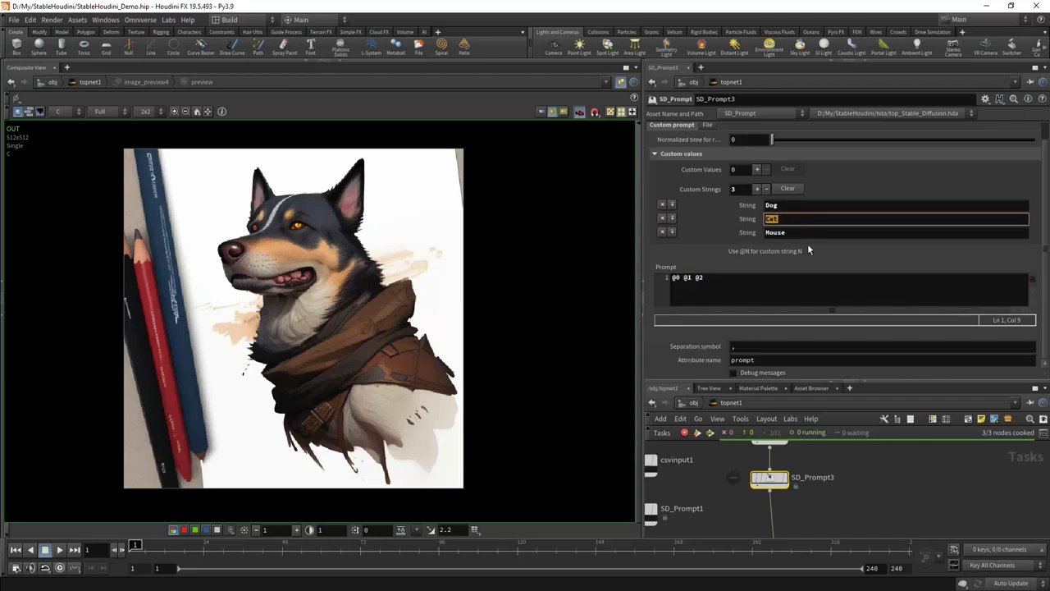
Clear SD_Prompt3's custom strings and prompt text, and add one custom value
{"action": "left_click", "coordinate": [662, 220]}
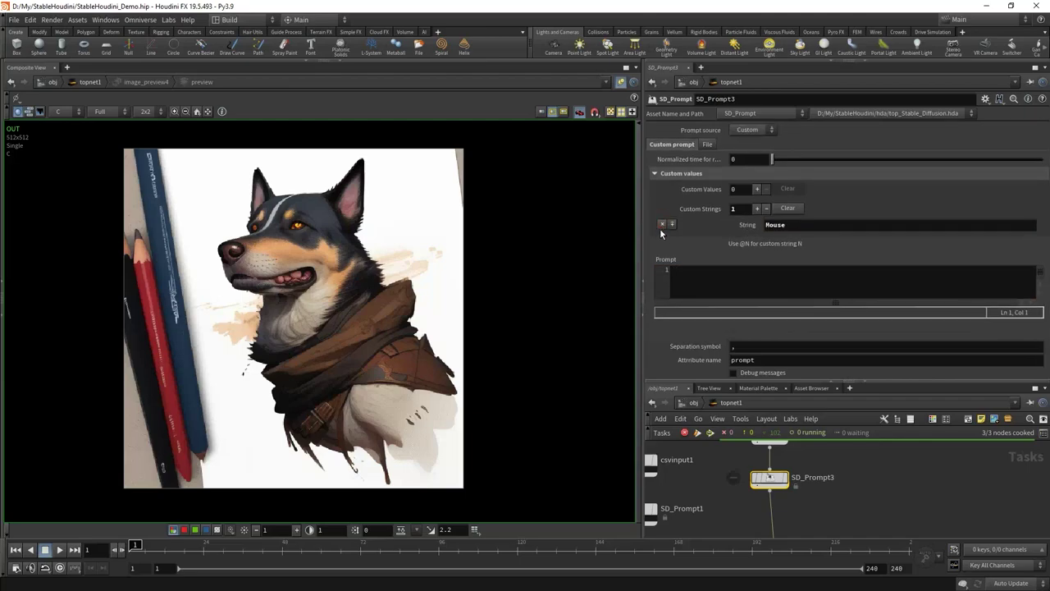
{"action": "left_click", "coordinate": [663, 226]}
{"action": "left_click", "coordinate": [757, 190]}
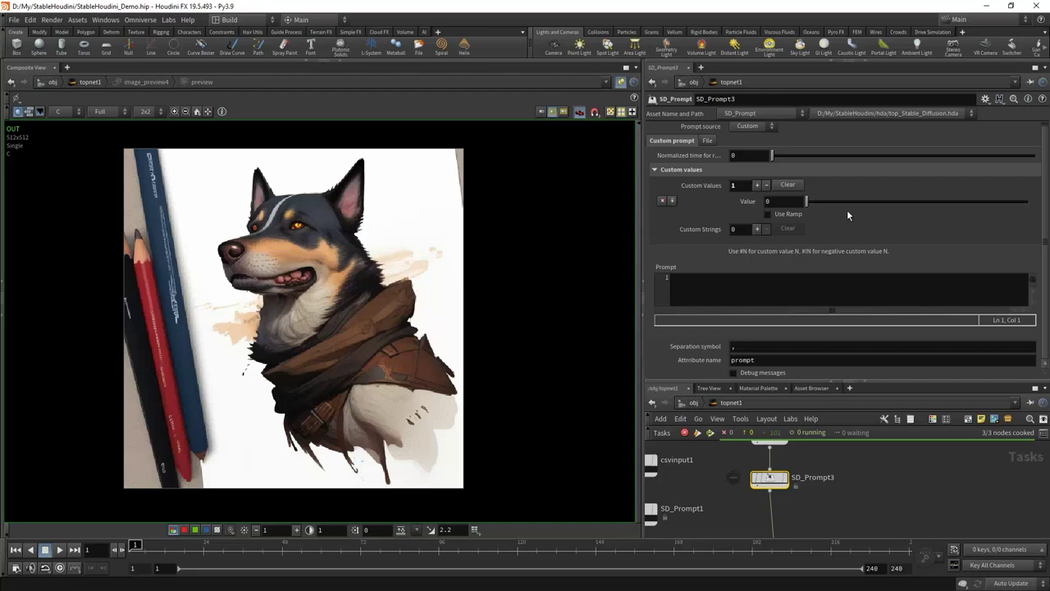
Set SD_Prompt3's prompt to "Portrait painting of a cat or dog, trending on artstation, centered"
{"action": "left_click", "coordinate": [724, 290]}
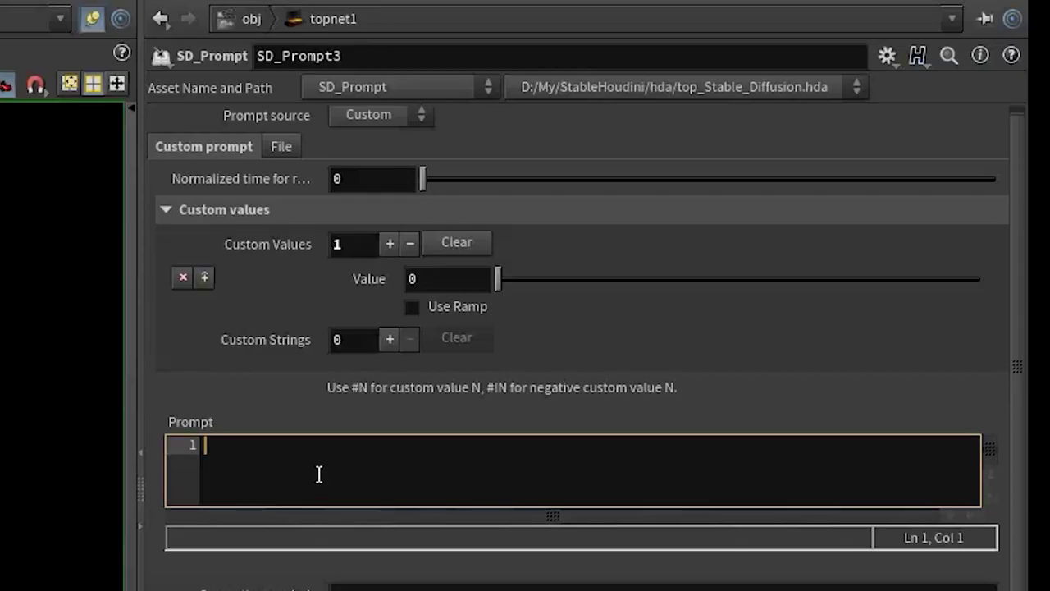
{"action": "type", "text": "P"}
{"action": "type", "text": "ortrait painit"}
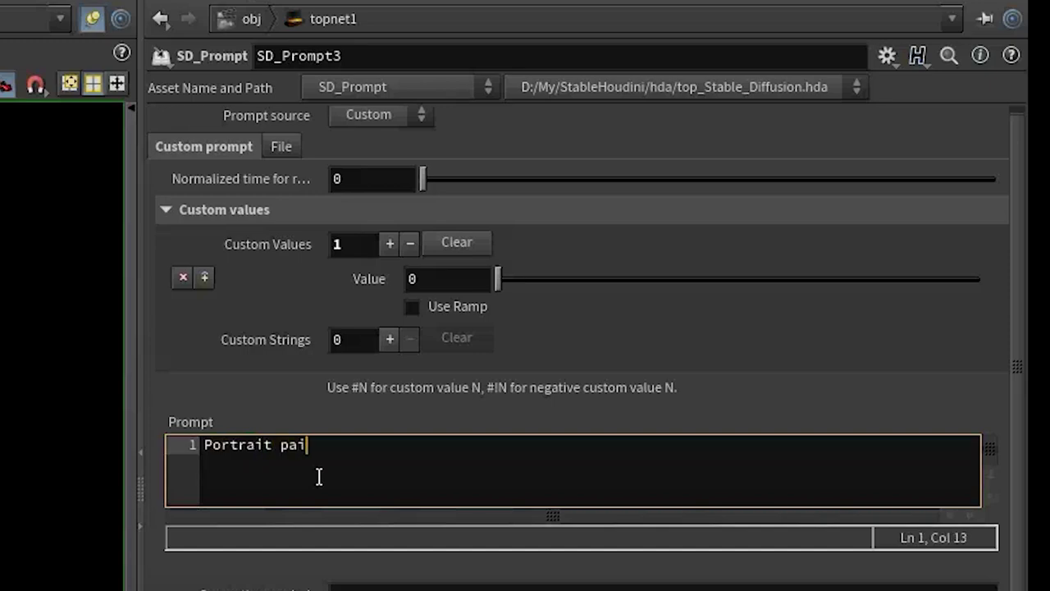
{"action": "key", "text": "BackSpace"}
{"action": "key", "text": "BackSpace"}
{"action": "type", "text": "ting of"}
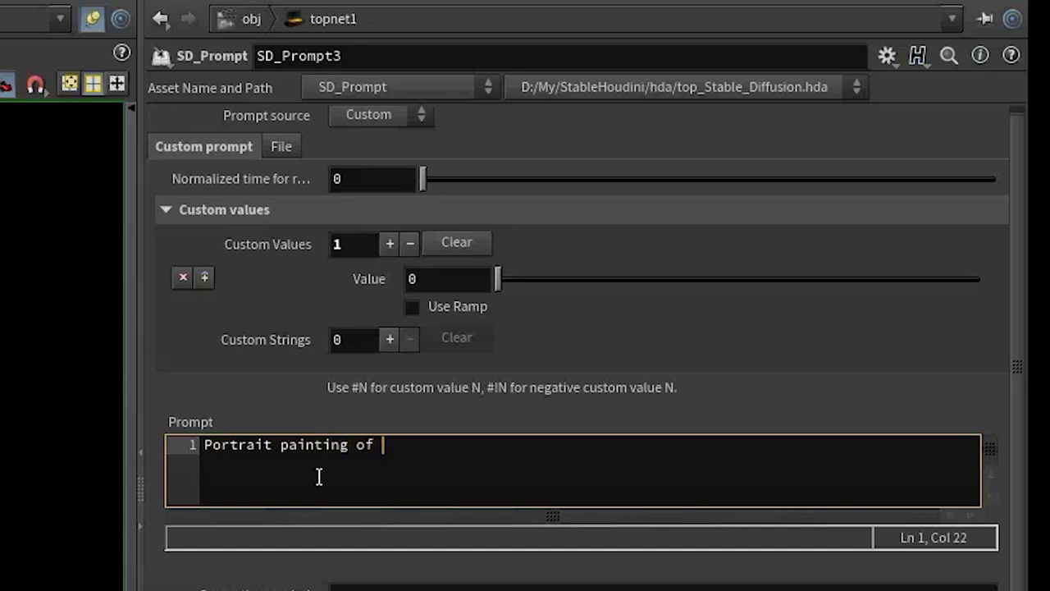
{"action": "type", "text": "a cat or dog, trending on artstation, cen"}
{"action": "type", "text": "tered"}
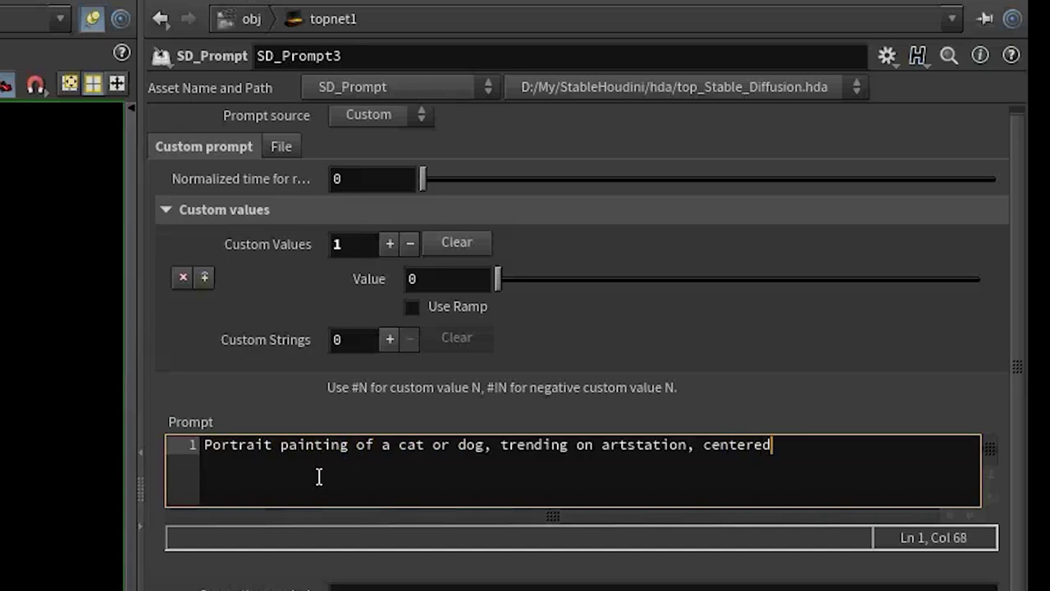
Give the word cat in the prompt a weight of 0.5, written as "(cat:0.5)"
{"action": "left_click", "coordinate": [399, 445]}
{"action": "type", "text": "("}
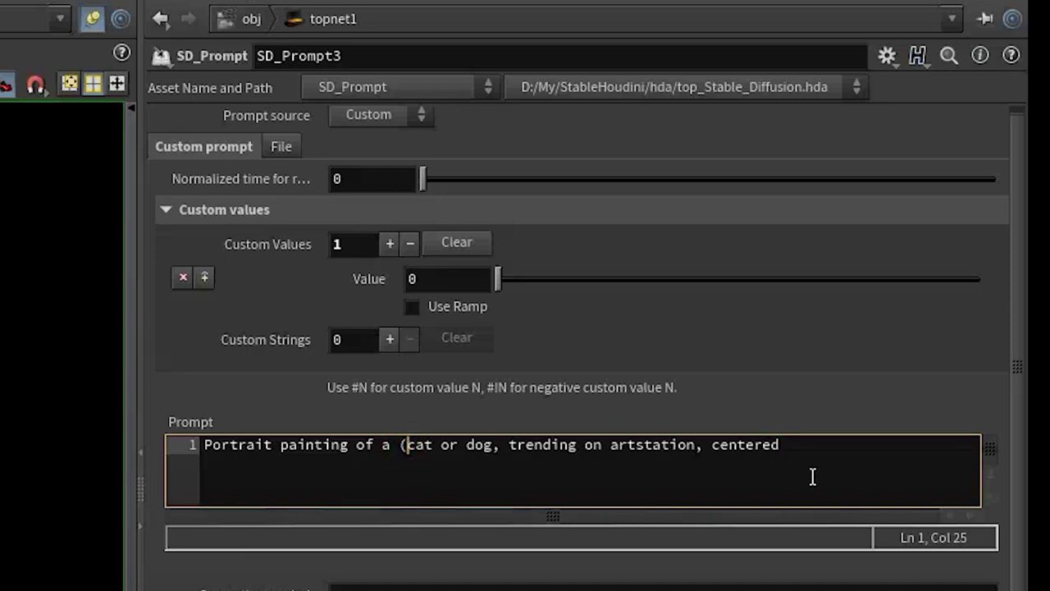
{"action": "key", "text": "Right"}
{"action": "key", "text": "Right"}
{"action": "key", "text": "Right"}
{"action": "key", "text": "Left"}
{"action": "key", "text": "Left"}
{"action": "key", "text": "Left"}
{"action": "key", "text": "Left"}
{"action": "key", "text": "Right"}
{"action": "key", "text": "Right"}
{"action": "key", "text": "Right"}
{"action": "key", "text": "Right"}
{"action": "type", "text": ":"}
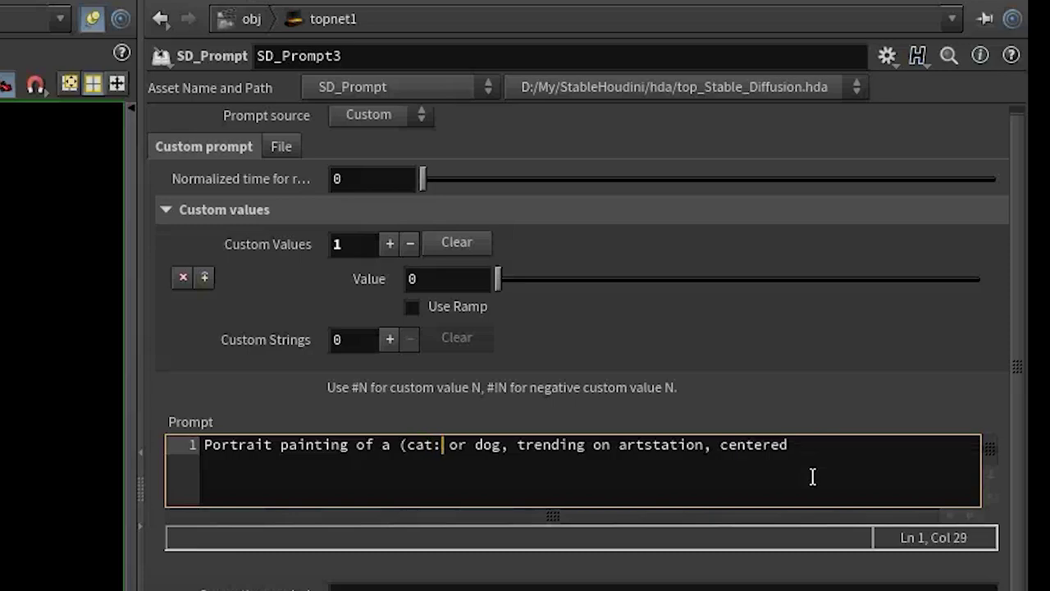
{"action": "type", "text": "0.5)"}
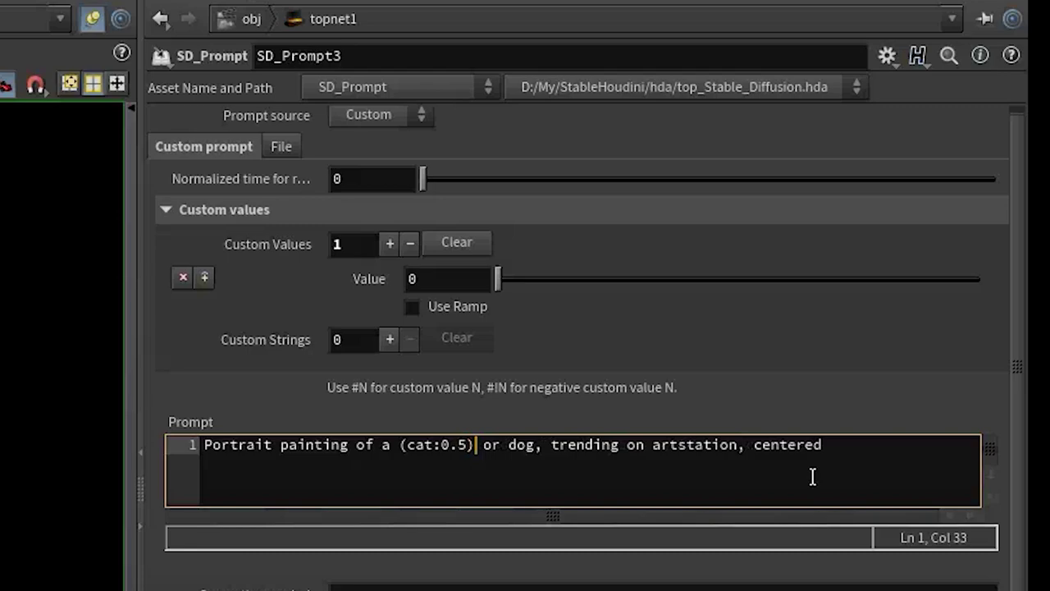
Give the word dog in the prompt a weight of 1.5, written as "(dog:1.5)"
{"action": "key", "text": "Right"}
{"action": "key", "text": "Right"}
{"action": "key", "text": "Right"}
{"action": "key", "text": "Right"}
{"action": "type", "text": "("}
{"action": "key", "text": "Right"}
{"action": "key", "text": "Right"}
{"action": "key", "text": "Right"}
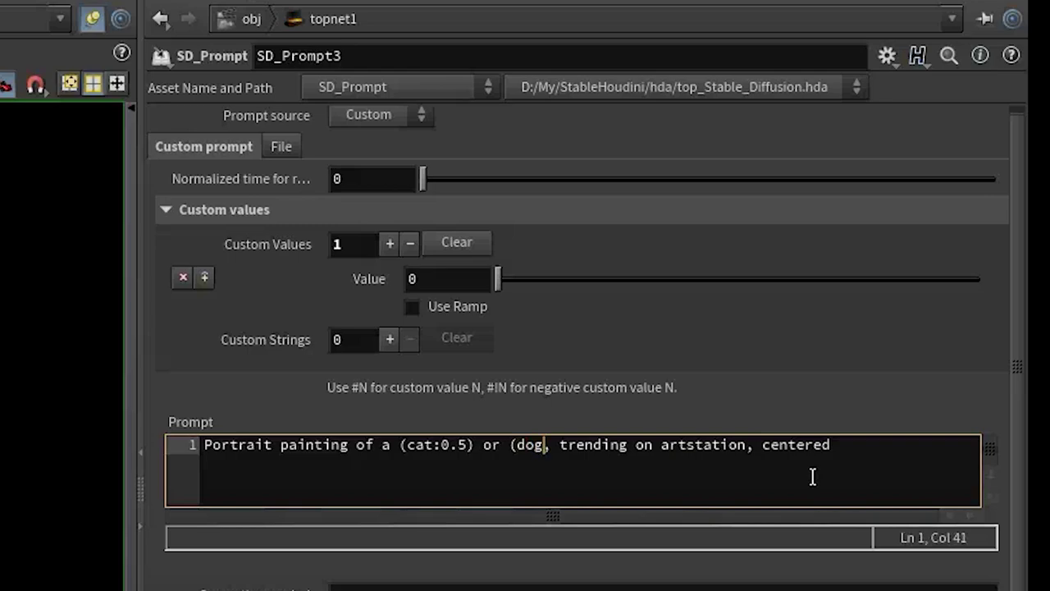
{"action": "type", "text": ":"}
{"action": "type", "text": "1.5)"}
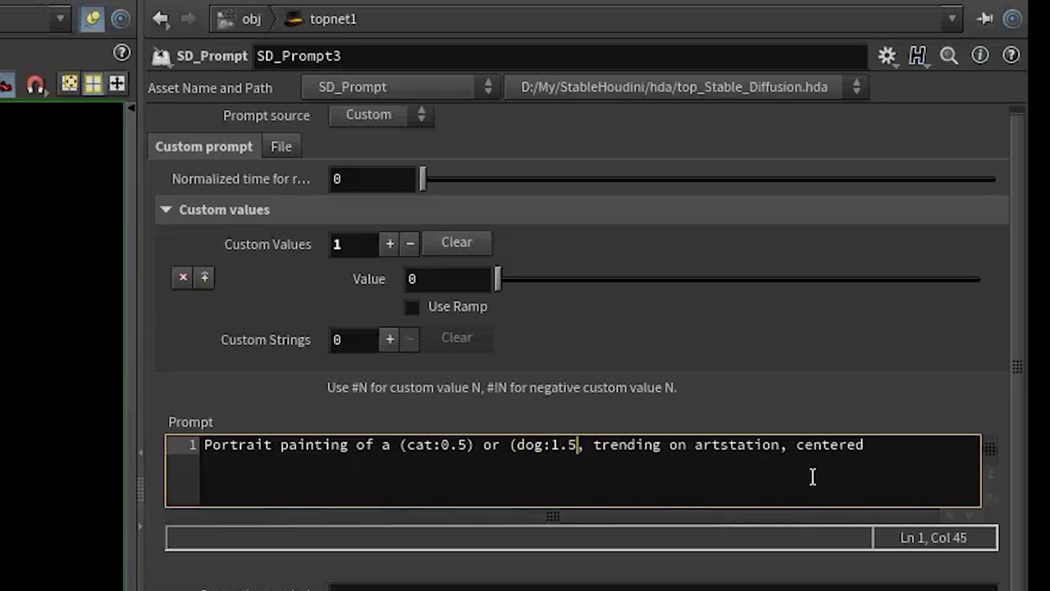
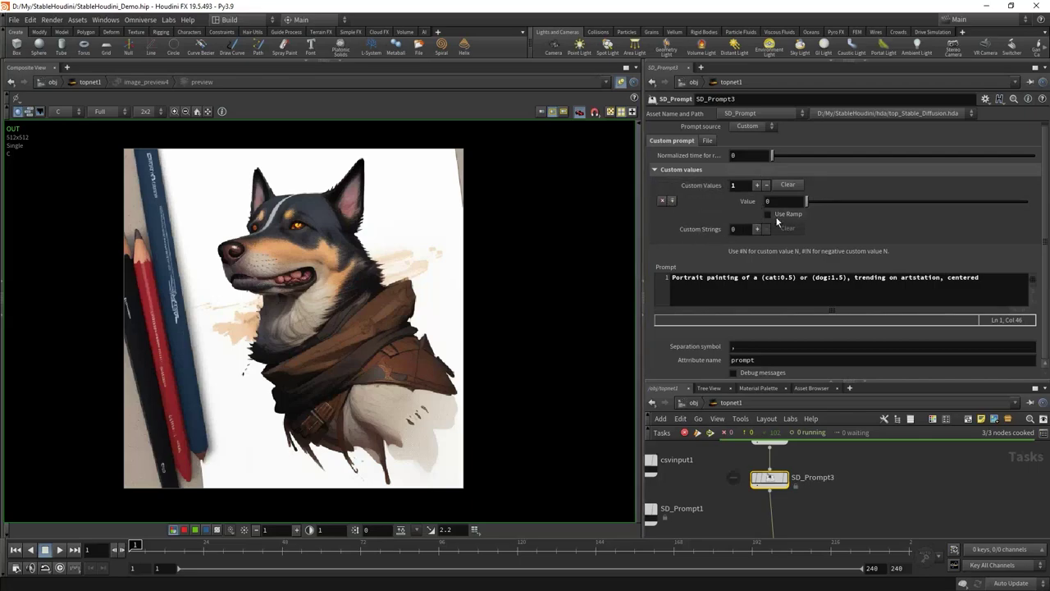
Make the custom value use a ramp with a range of -1.4 to 1.4, and check the ramp's start and end points
{"action": "left_click", "coordinate": [768, 214]}
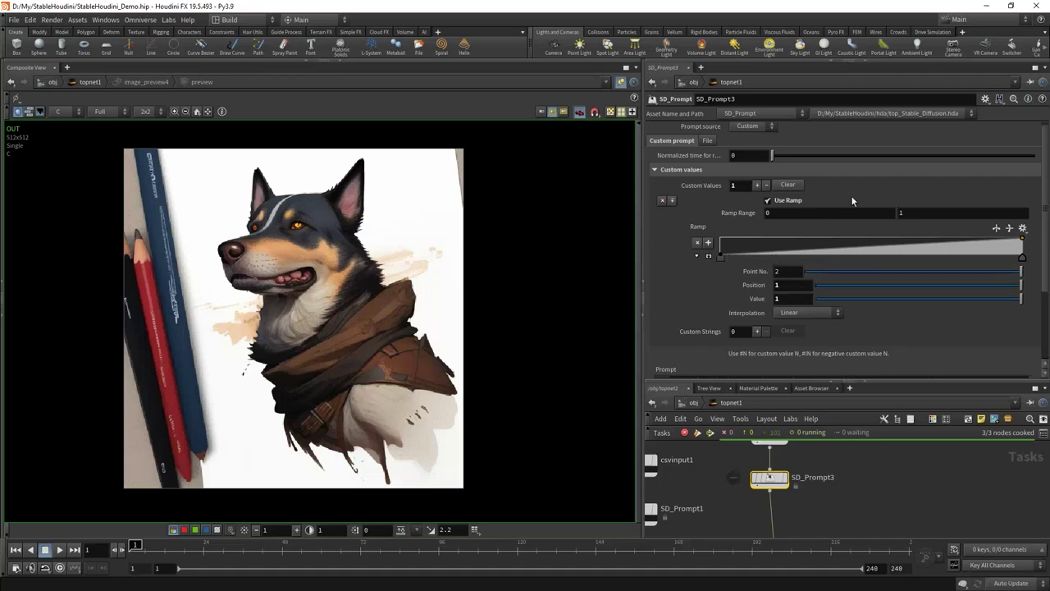
{"action": "left_click", "coordinate": [720, 257]}
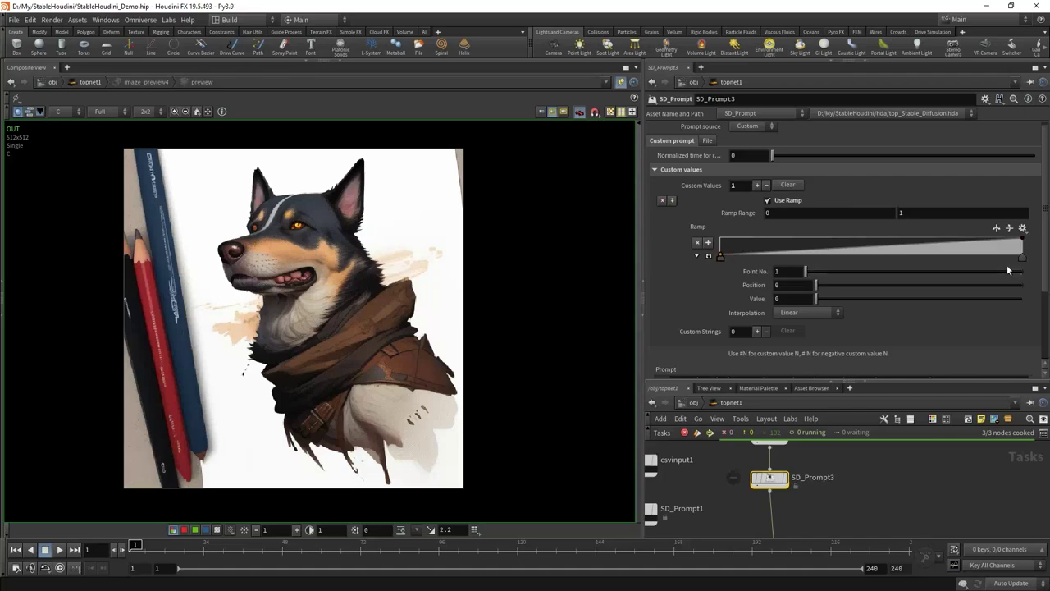
{"action": "left_click", "coordinate": [1022, 258]}
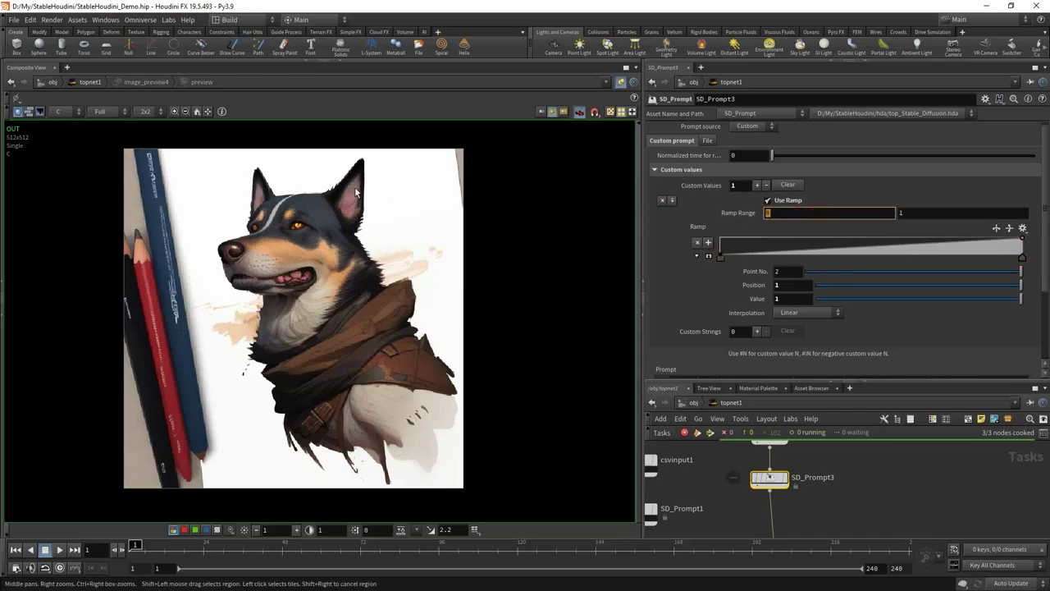
{"action": "type", "text": "-1.4"}
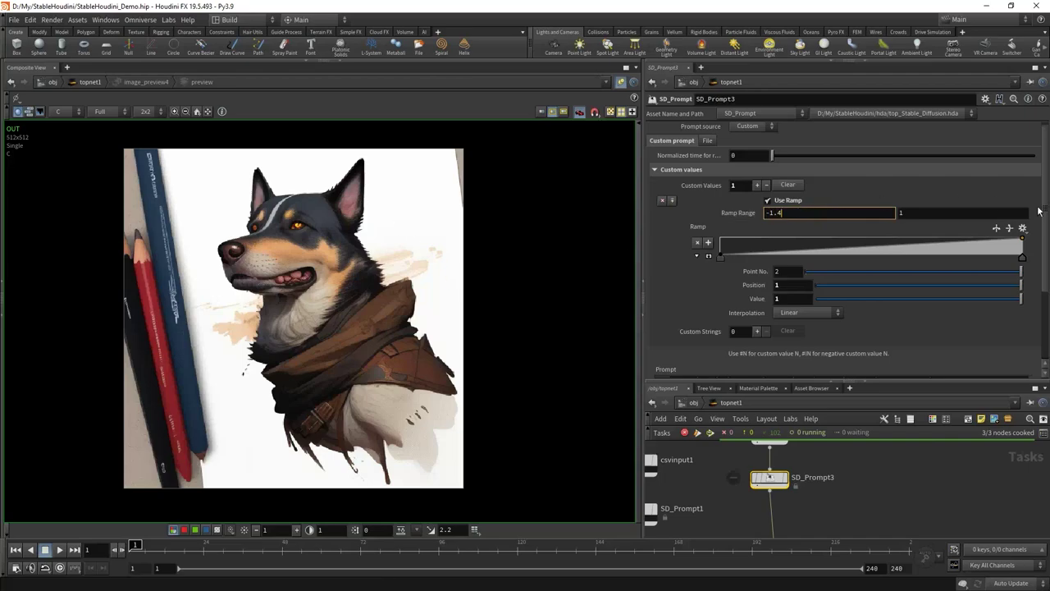
{"action": "key", "text": "Tab"}
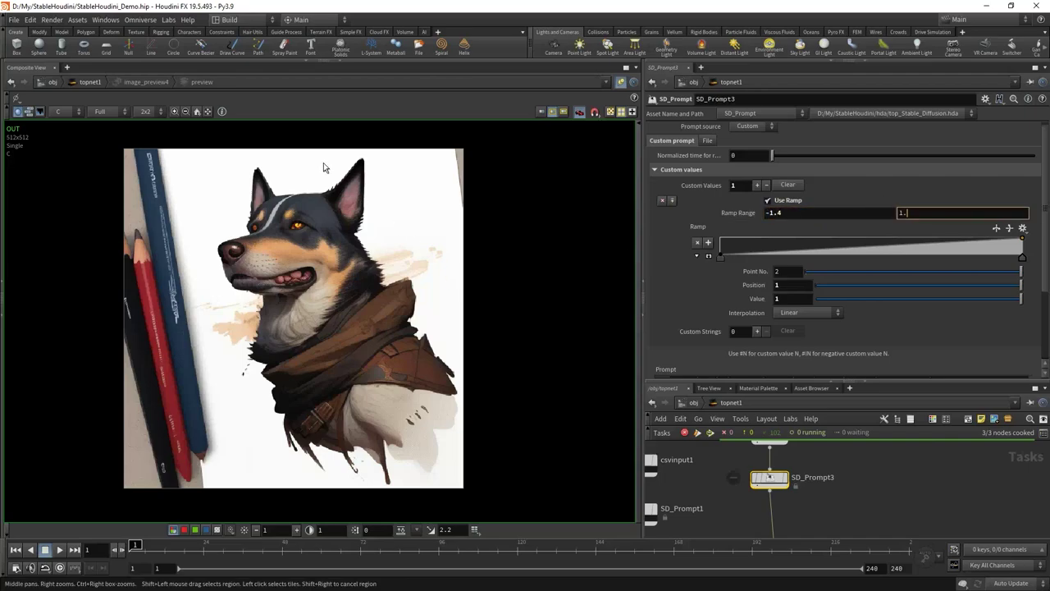
{"action": "key", "text": "Return"}
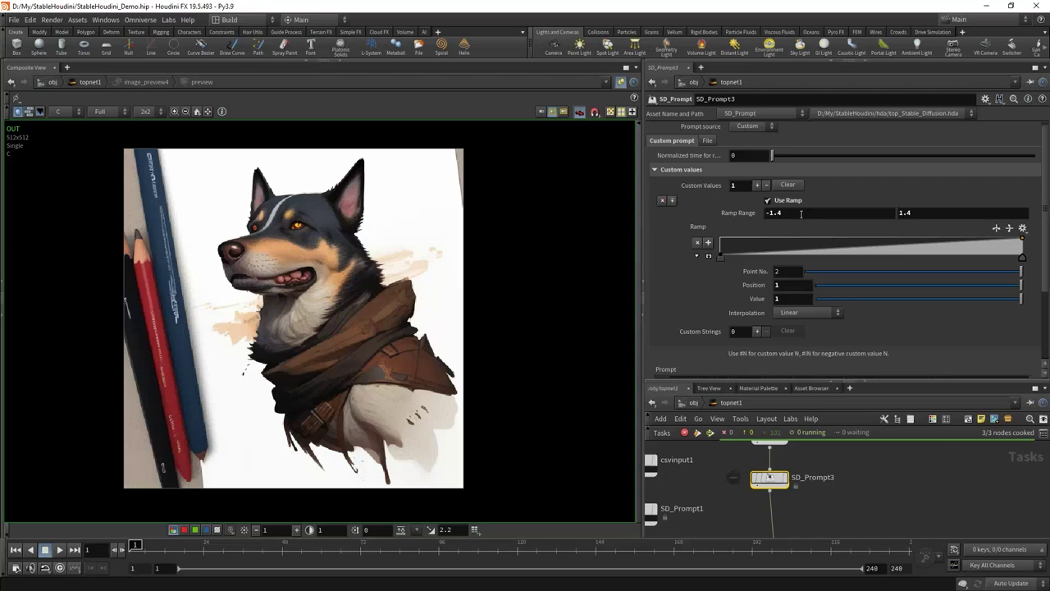
{"action": "left_click", "coordinate": [720, 257]}
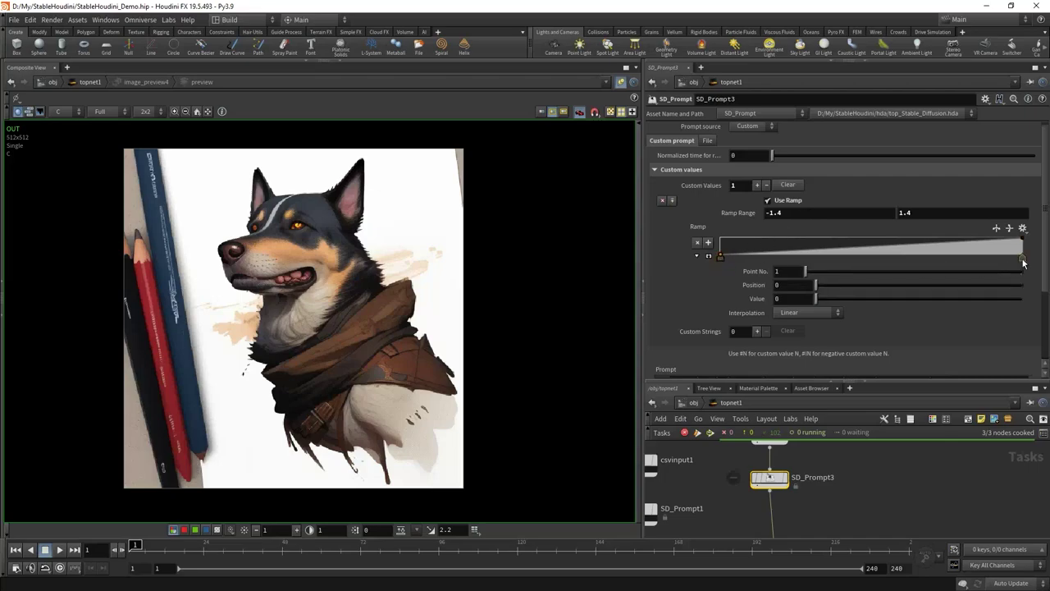
{"action": "left_click", "coordinate": [1022, 259]}
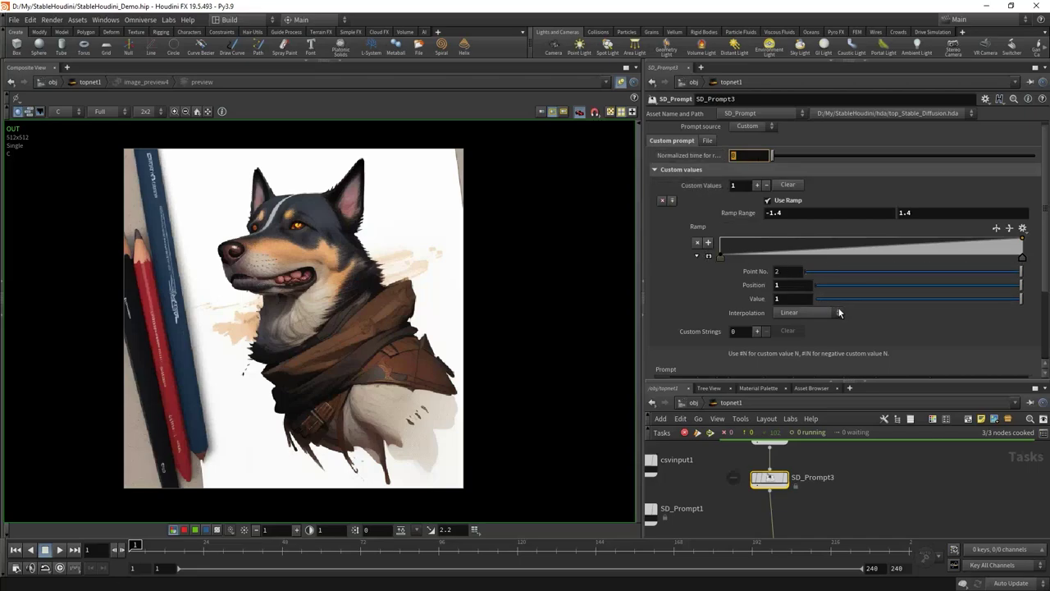
{"action": "key", "text": "Up"}
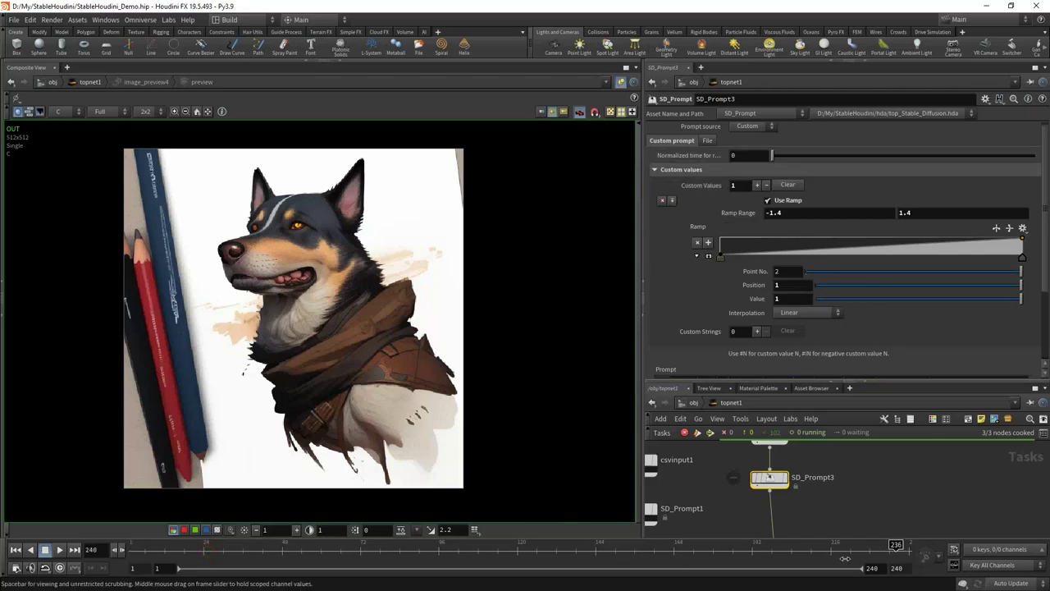
{"action": "left_click", "coordinate": [757, 156]}
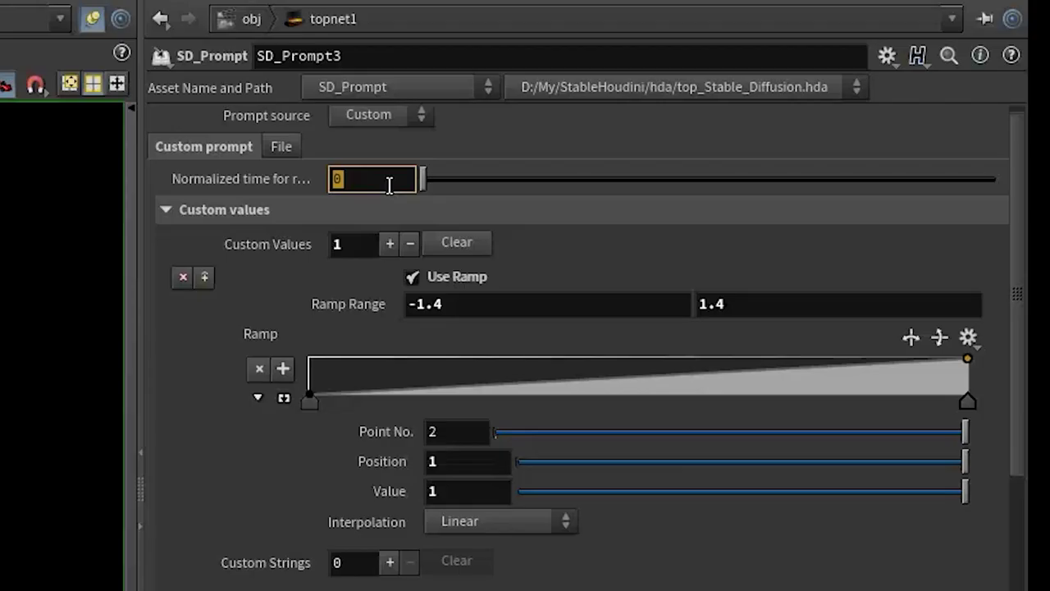
{"action": "type", "text": "@"}
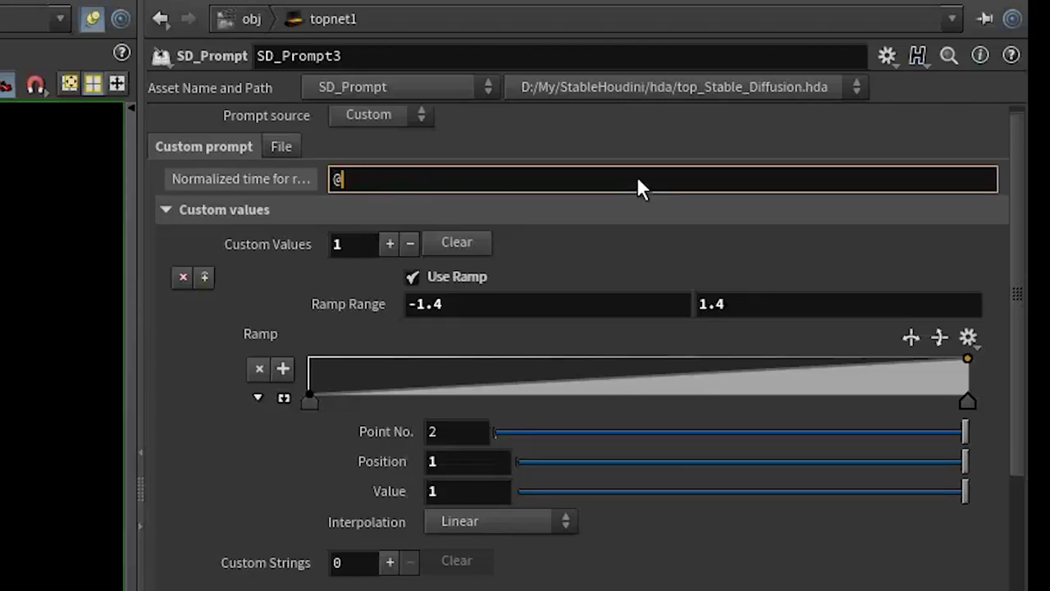
{"action": "type", "text": "pdg_inde"}
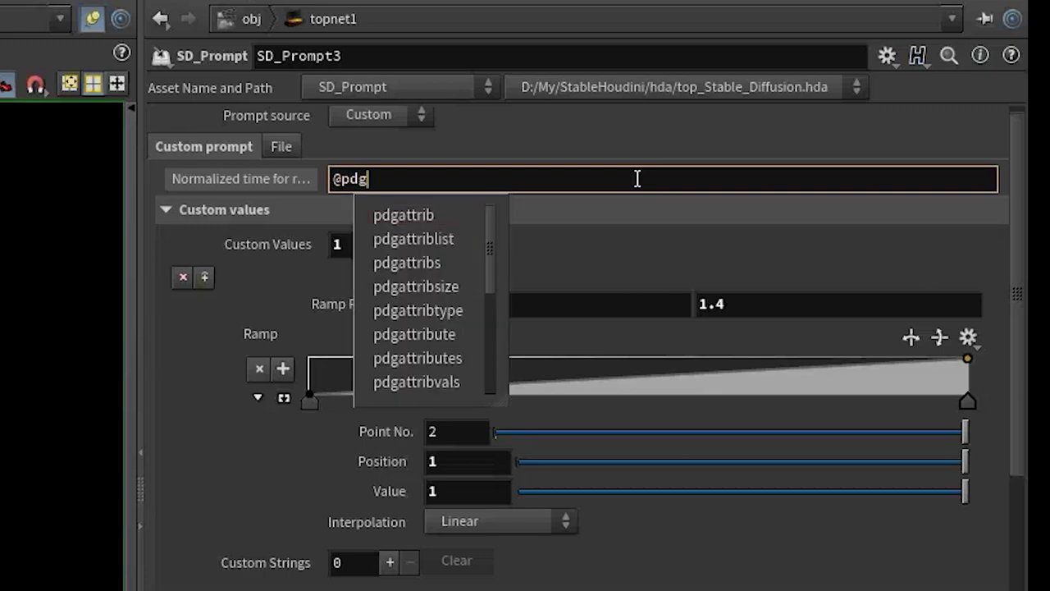
{"action": "type", "text": "x"}
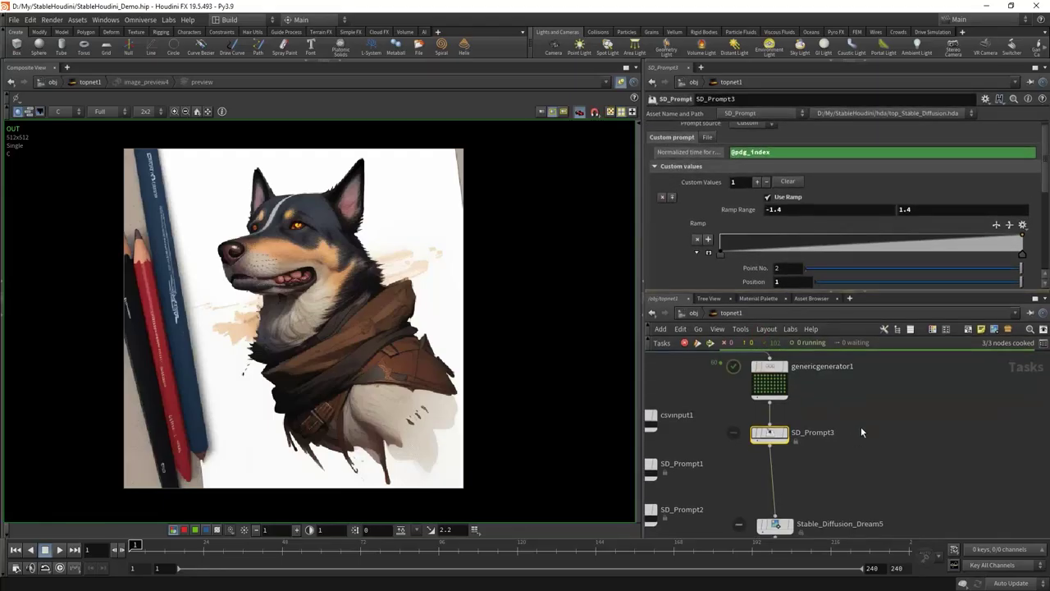
{"action": "left_click", "coordinate": [793, 414]}
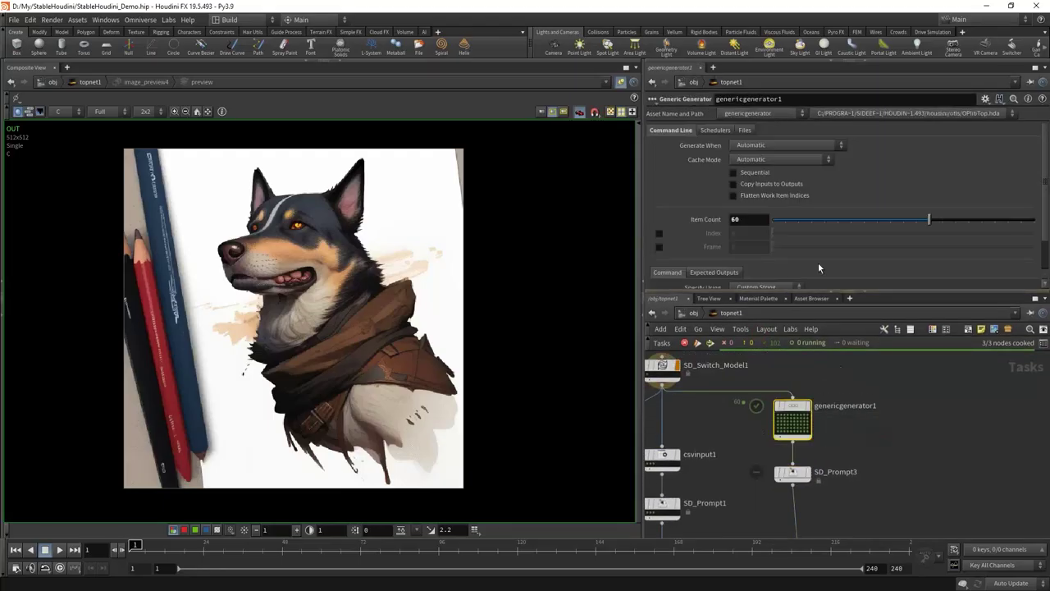
{"action": "right_click", "coordinate": [700, 220]}
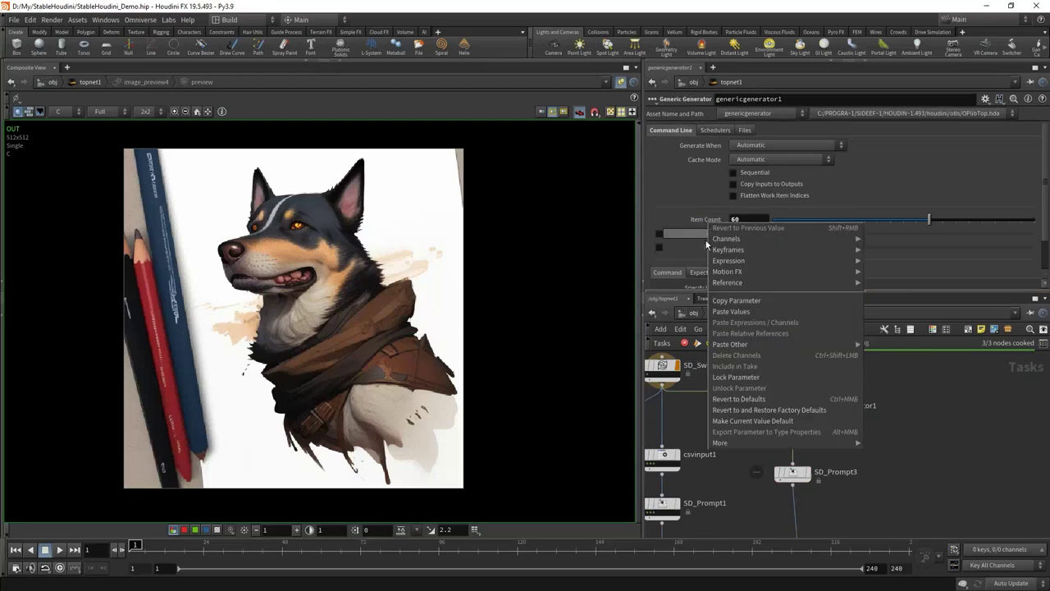
{"action": "left_click", "coordinate": [766, 301]}
{"action": "left_click", "coordinate": [793, 474]}
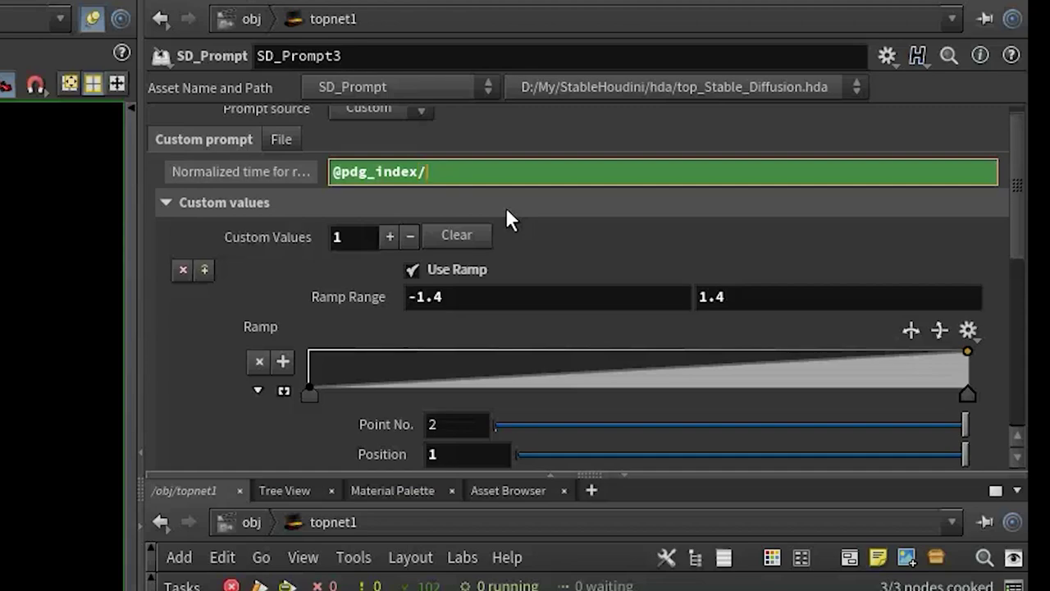
{"action": "type", "text": "/"}
{"action": "right_click", "coordinate": [425, 171]}
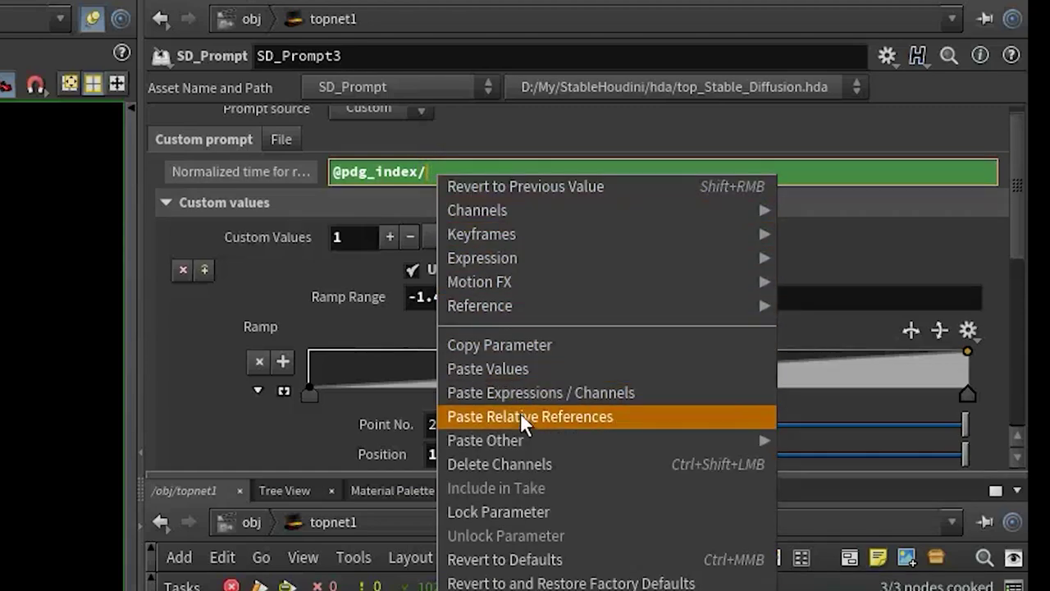
{"action": "left_click", "coordinate": [523, 422]}
{"action": "left_click", "coordinate": [428, 170]}
{"action": "type", "text": "("}
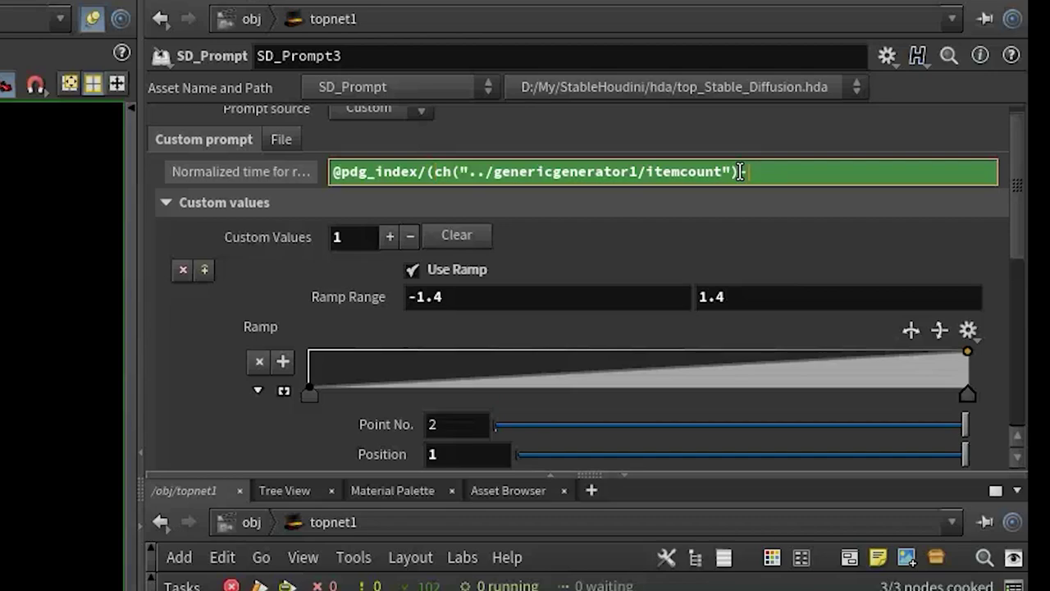
{"action": "type", "text": "-1)"}
{"action": "key", "text": "Return"}
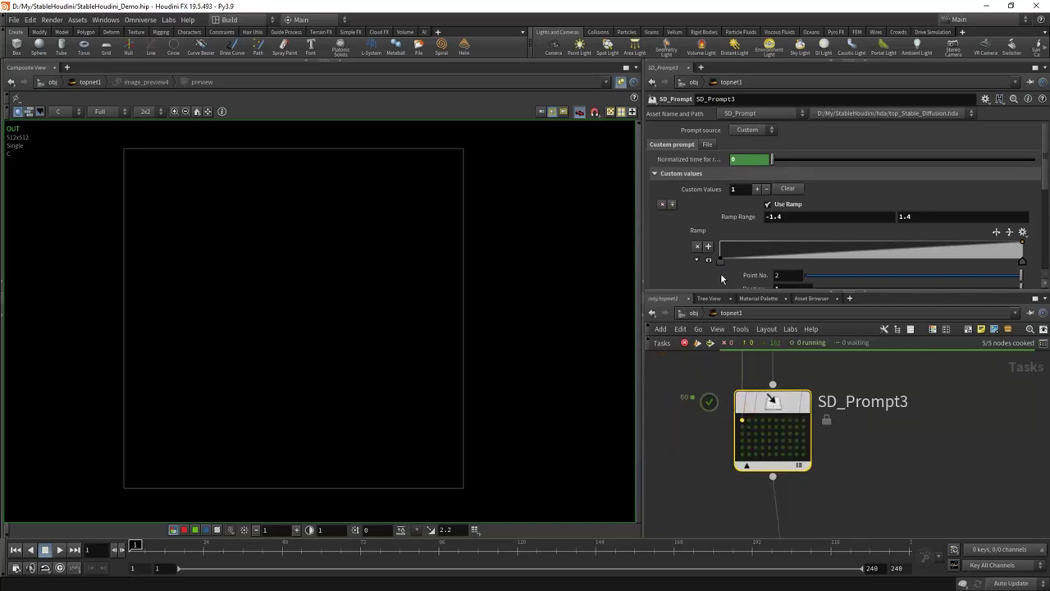
Check SD_Prompt3's normalized time on different work items
{"action": "left_click", "coordinate": [770, 441]}
{"action": "left_click", "coordinate": [777, 447]}
Replace the fixed weights in SD_Prompt3's prompt with #0 for the cat and #!0 for the dog
{"action": "scroll", "coordinate": [706, 172], "scroll_direction": "down", "scroll_amount": 6}
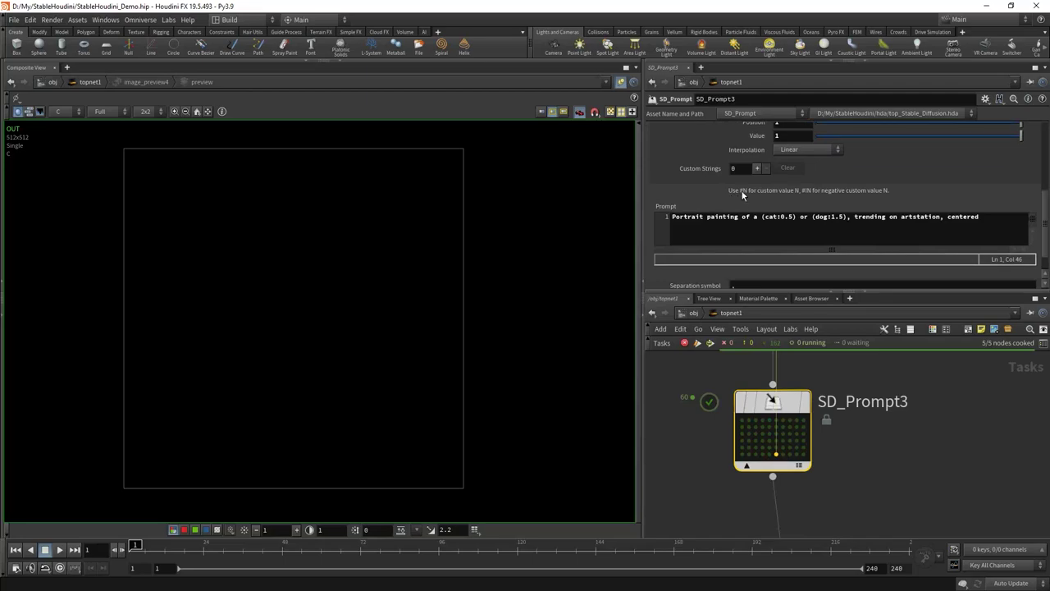
{"action": "scroll", "coordinate": [684, 166], "scroll_direction": "up", "scroll_amount": 3}
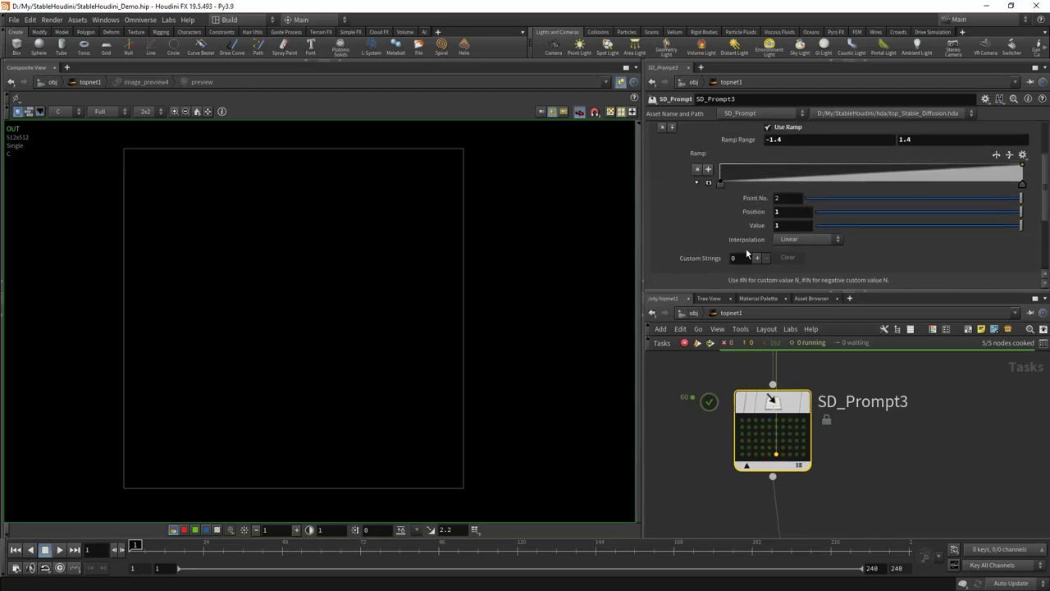
{"action": "scroll", "coordinate": [743, 250], "scroll_direction": "down", "scroll_amount": 2}
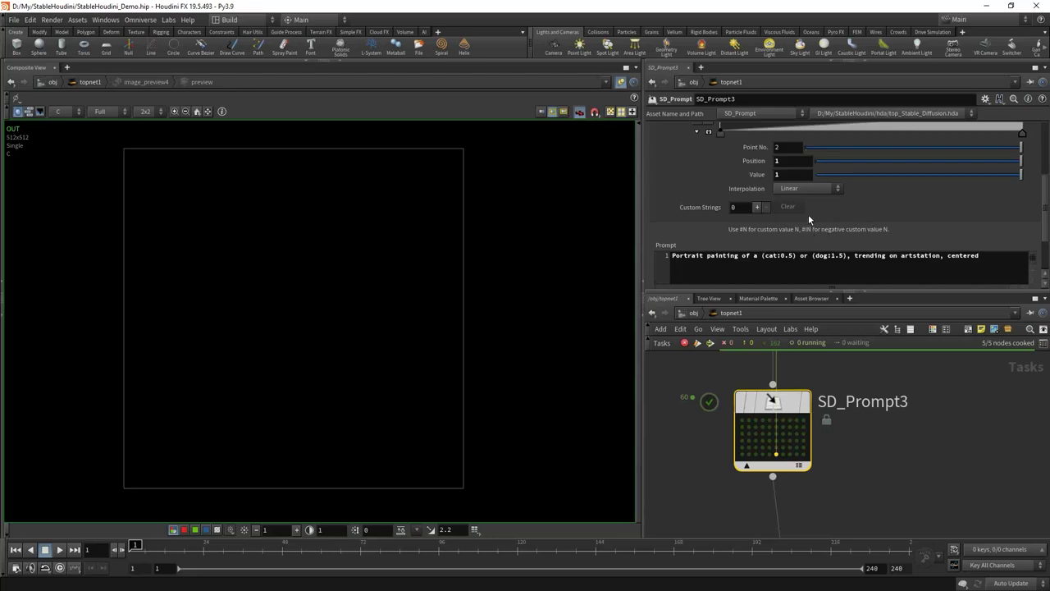
{"action": "double_click", "coordinate": [786, 255]}
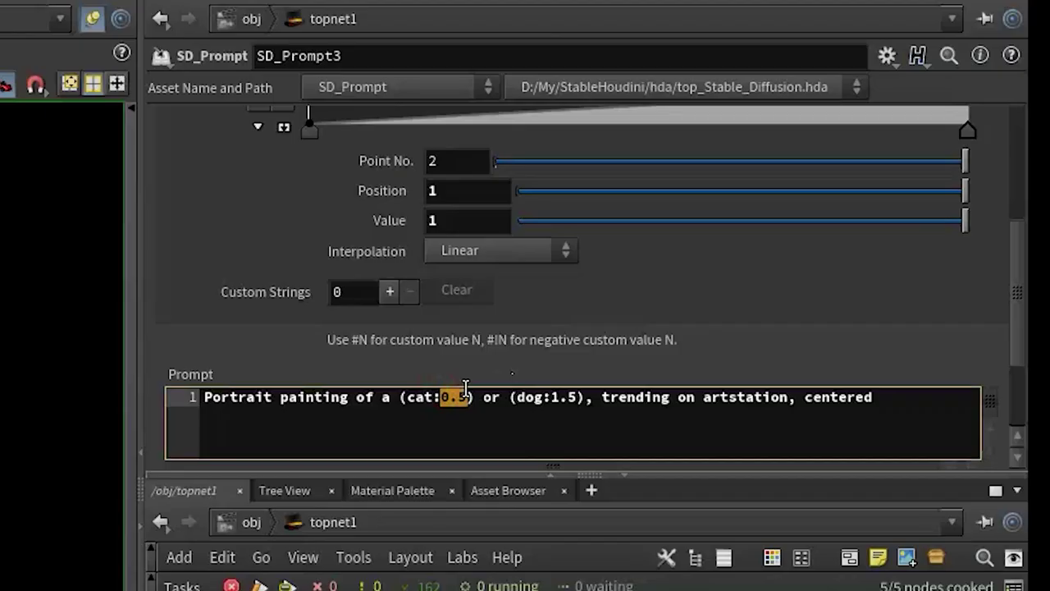
{"action": "type", "text": "#0"}
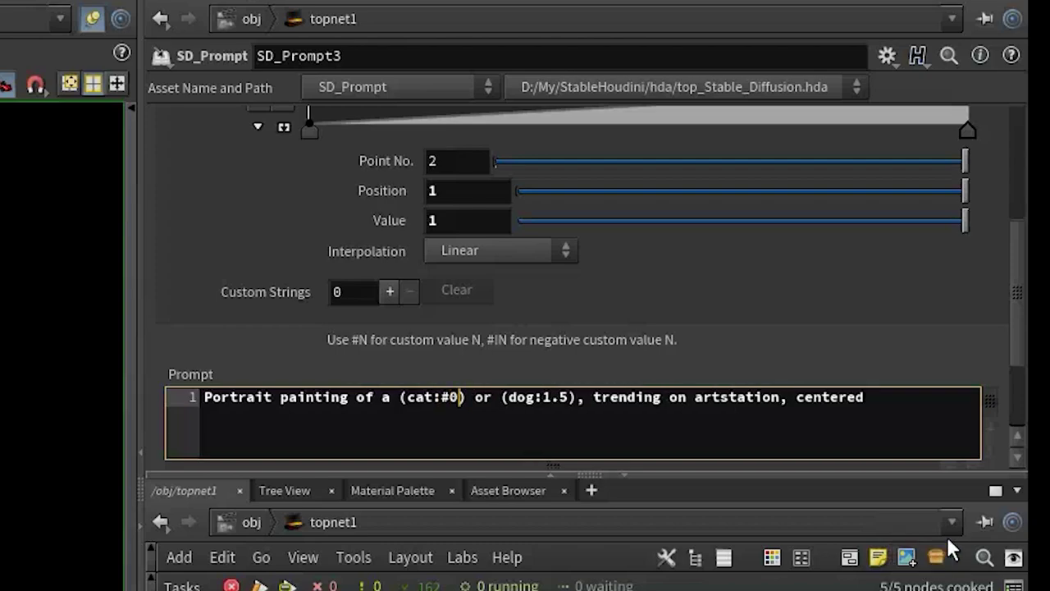
{"action": "double_click", "coordinate": [554, 398]}
{"action": "type", "text": "#"}
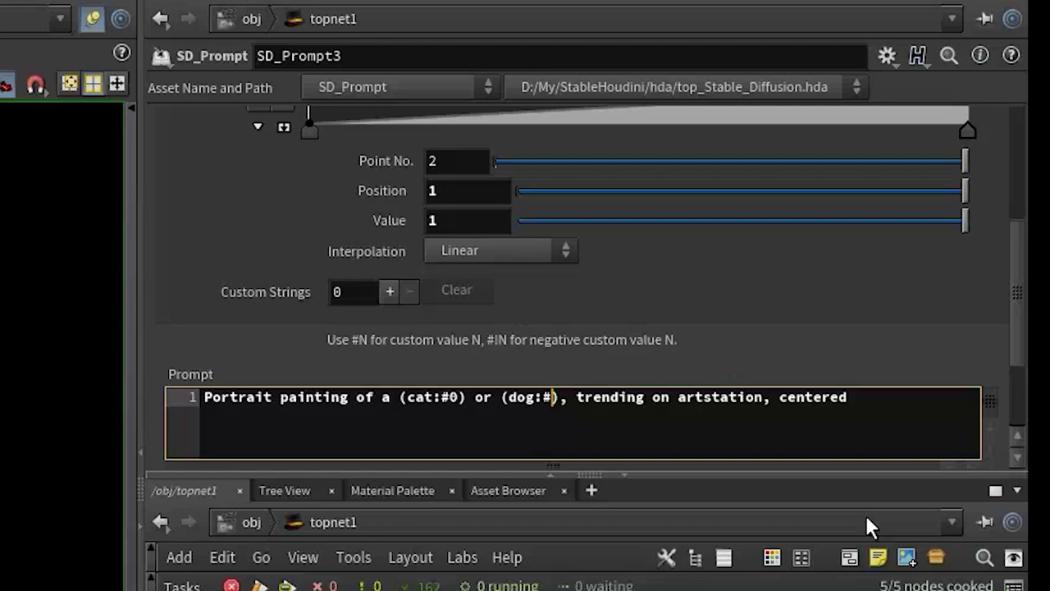
{"action": "type", "text": "!0"}
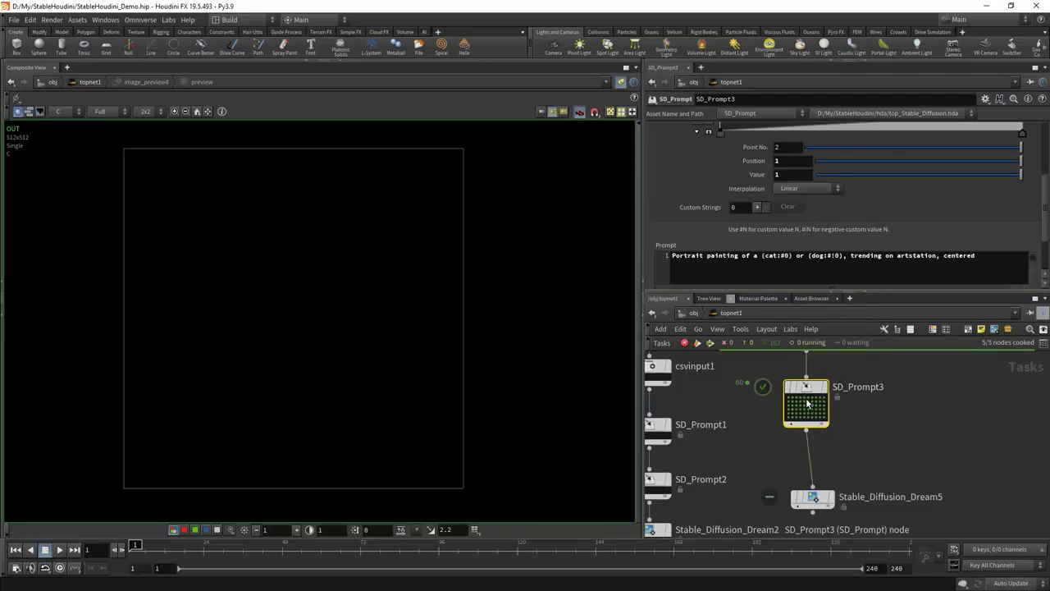
Check the generated prompt attribute on SD_Prompt3's first and last work items
{"action": "scroll", "coordinate": [808, 404], "scroll_direction": "up", "scroll_amount": 3}
{"action": "left_click", "coordinate": [762, 400]}
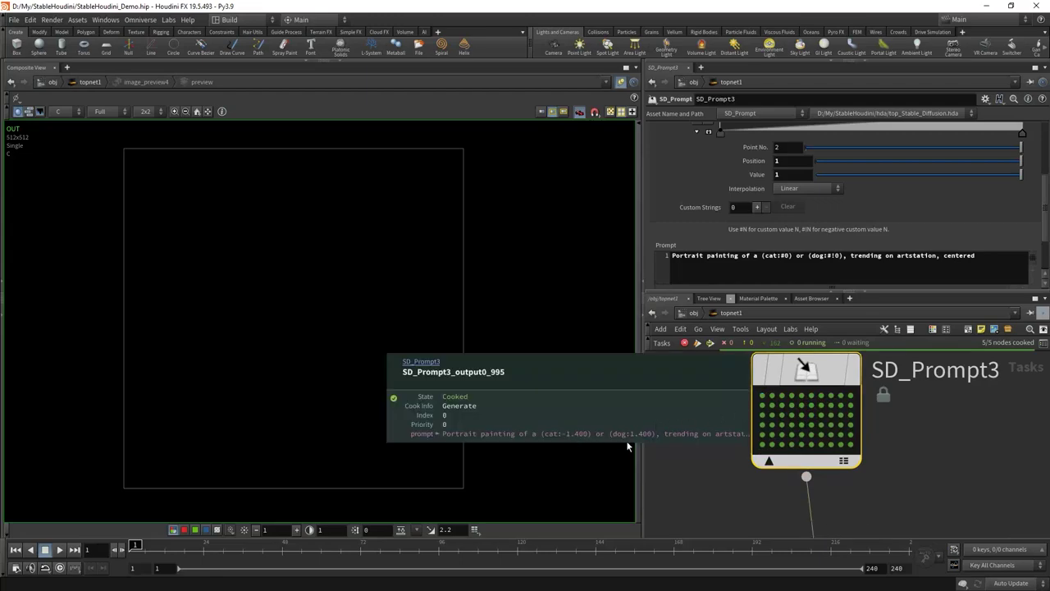
{"action": "left_click", "coordinate": [850, 448]}
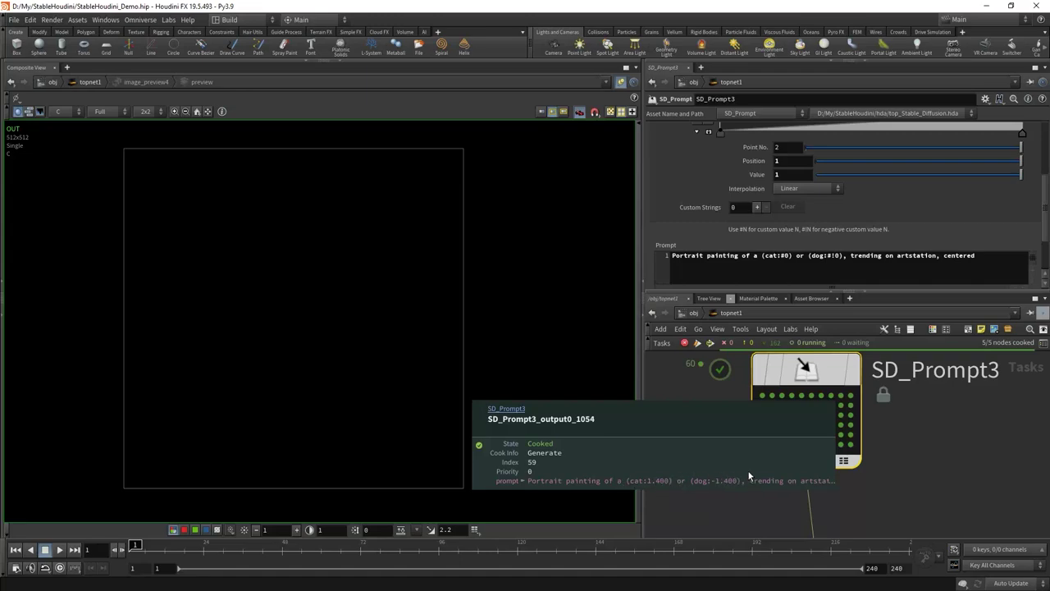
Insert another SD_Prompt node between SD_Prompt3 and Stable_Diffusion_Dream5
{"action": "left_click_drag", "start_coordinate": [807, 475], "coordinate": [825, 476]}
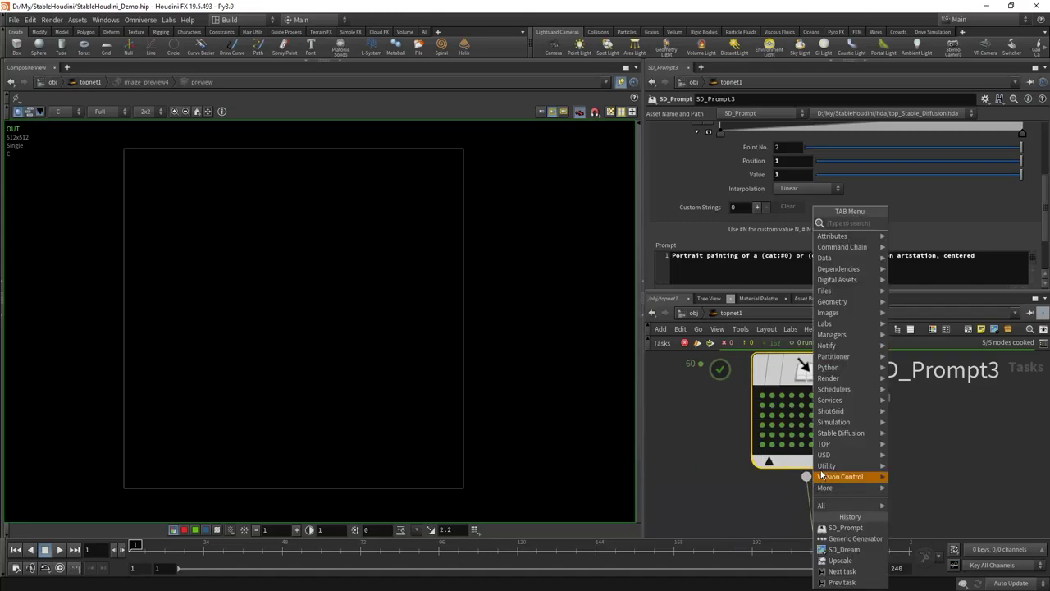
{"action": "mouse_move", "coordinate": [838, 435]}
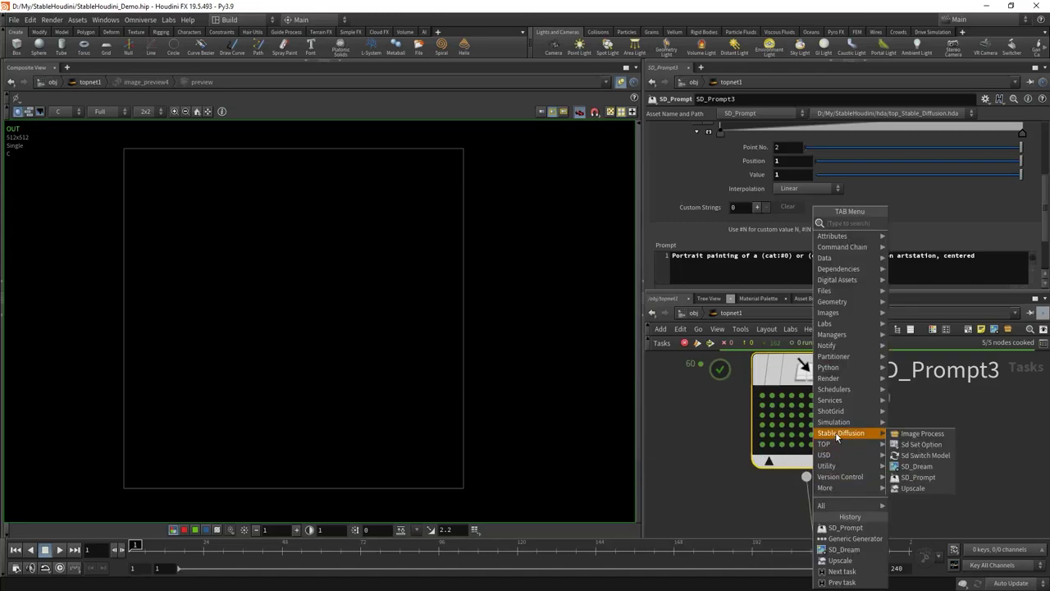
{"action": "left_click", "coordinate": [918, 477]}
{"action": "left_click", "coordinate": [823, 525]}
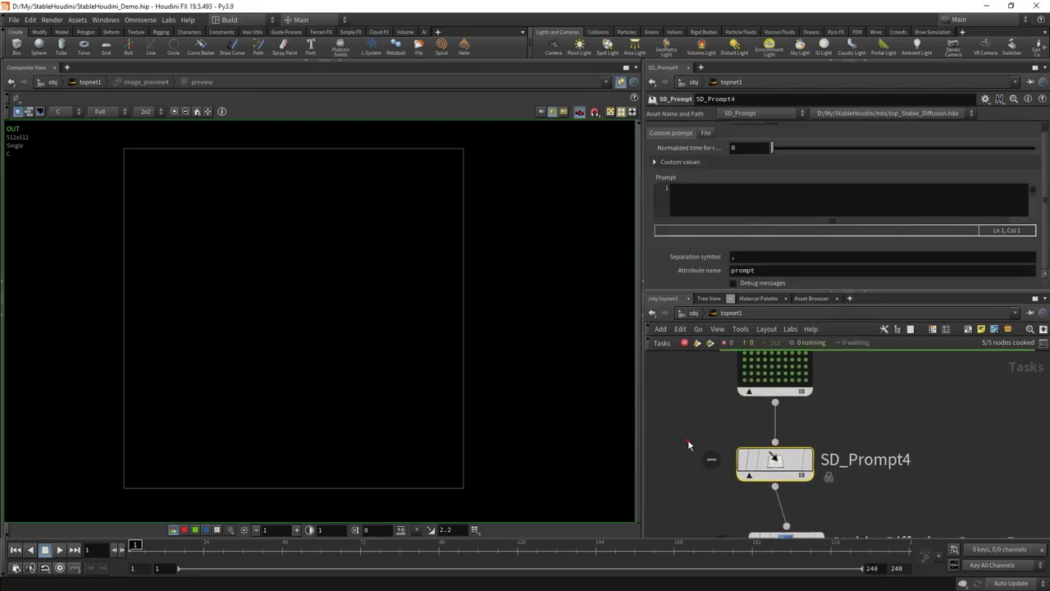
Set SD_Prompt4's attribute name to negprompt and its prompt to "blurry, out of focus"
{"action": "left_click", "coordinate": [745, 270]}
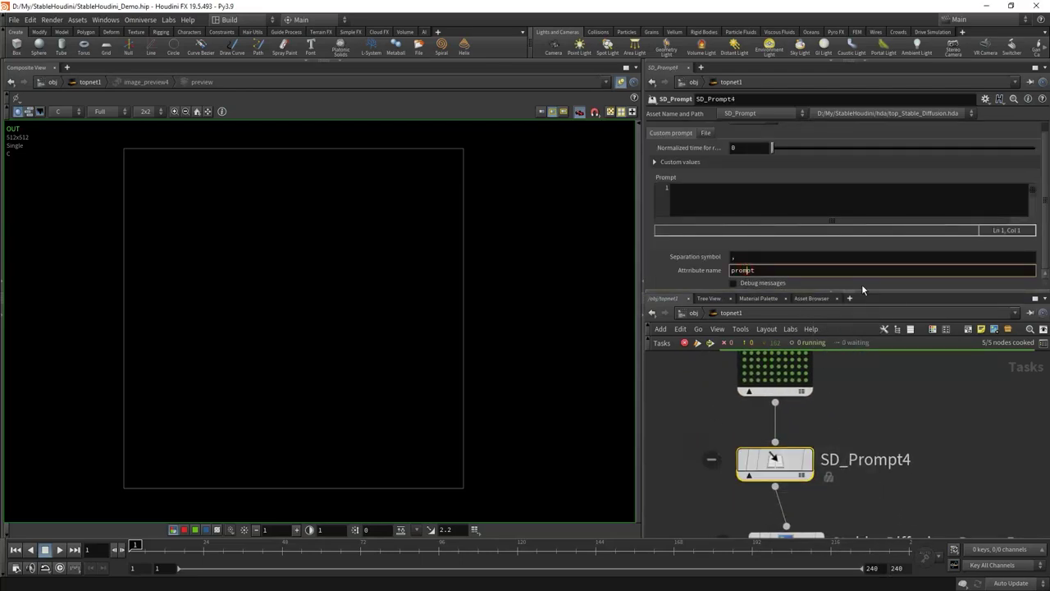
{"action": "key", "text": "Home"}
{"action": "type", "text": "neg"}
{"action": "key", "text": "Return"}
{"action": "left_click", "coordinate": [741, 201]}
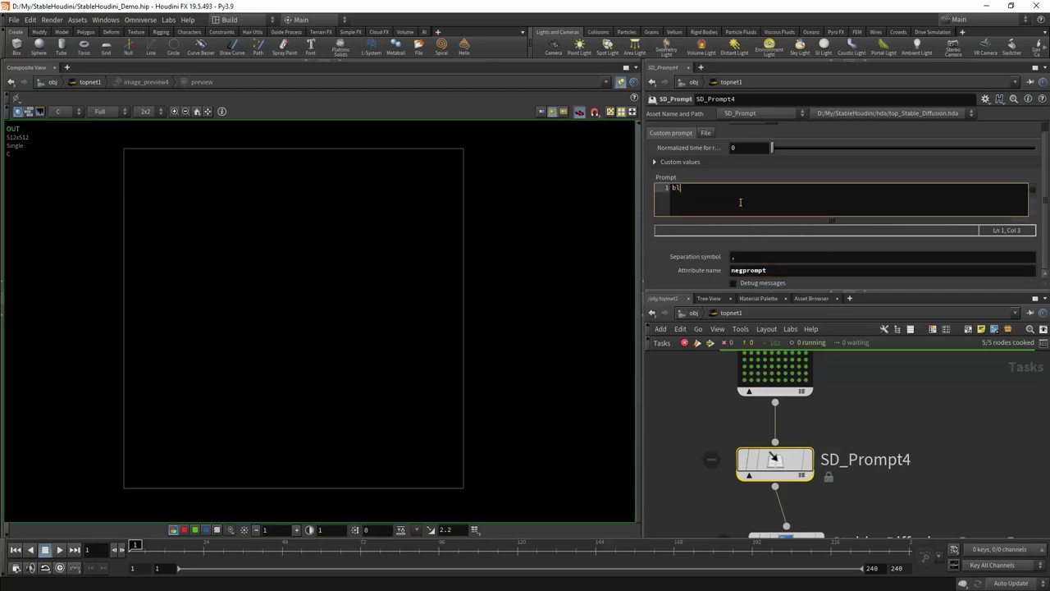
{"action": "type", "text": "blurry, out of focus"}
{"action": "scroll", "coordinate": [870, 430], "scroll_direction": "down", "scroll_amount": 2}
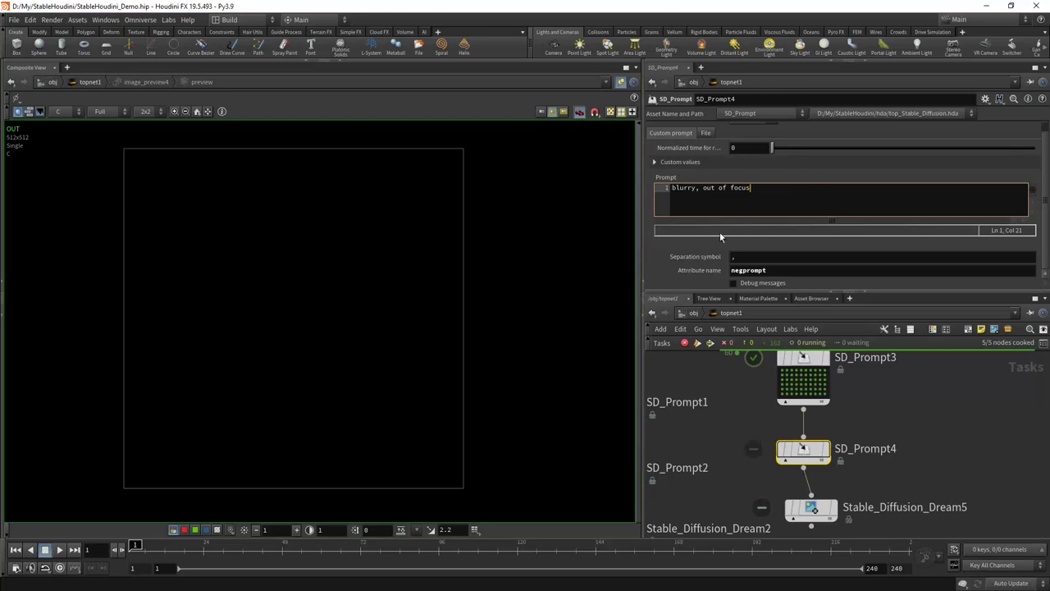
Set Stable_Diffusion_Dream5's prompt source to Upstream Attribute and its seed to 15009
{"action": "scroll", "coordinate": [921, 456], "scroll_direction": "down", "scroll_amount": 1}
{"action": "left_click", "coordinate": [767, 456]}
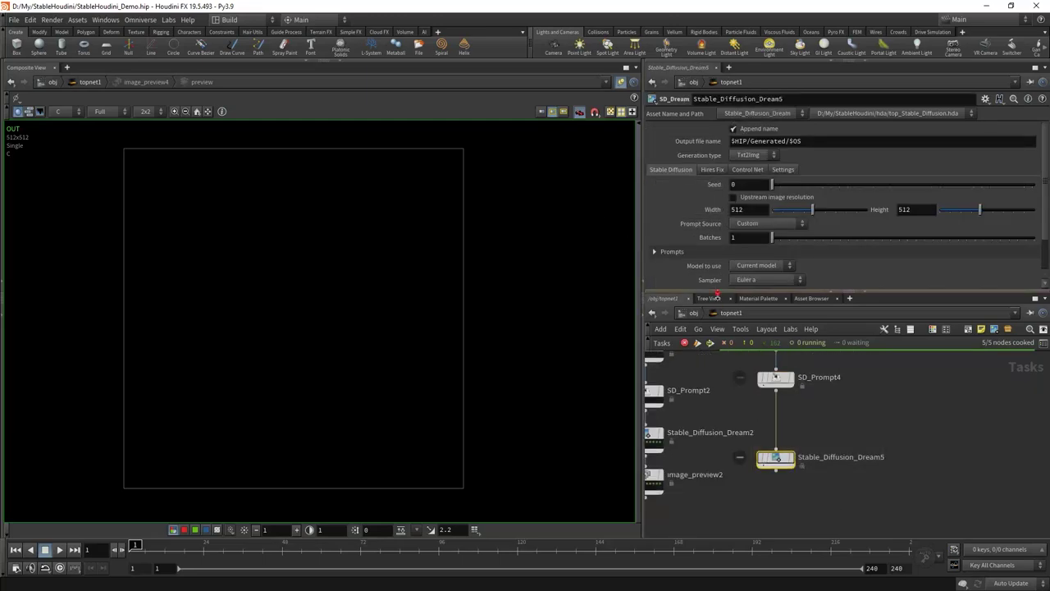
{"action": "left_click_drag", "start_coordinate": [716, 292], "coordinate": [716, 359]}
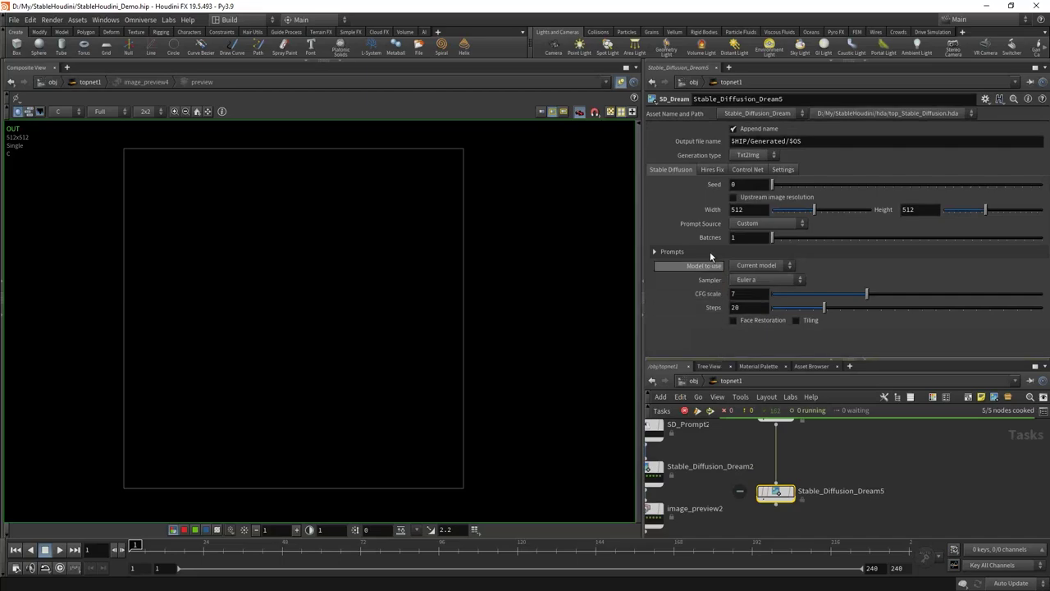
{"action": "left_click", "coordinate": [710, 170]}
{"action": "left_click", "coordinate": [681, 170]}
{"action": "left_click", "coordinate": [747, 224]}
{"action": "left_click", "coordinate": [748, 237]}
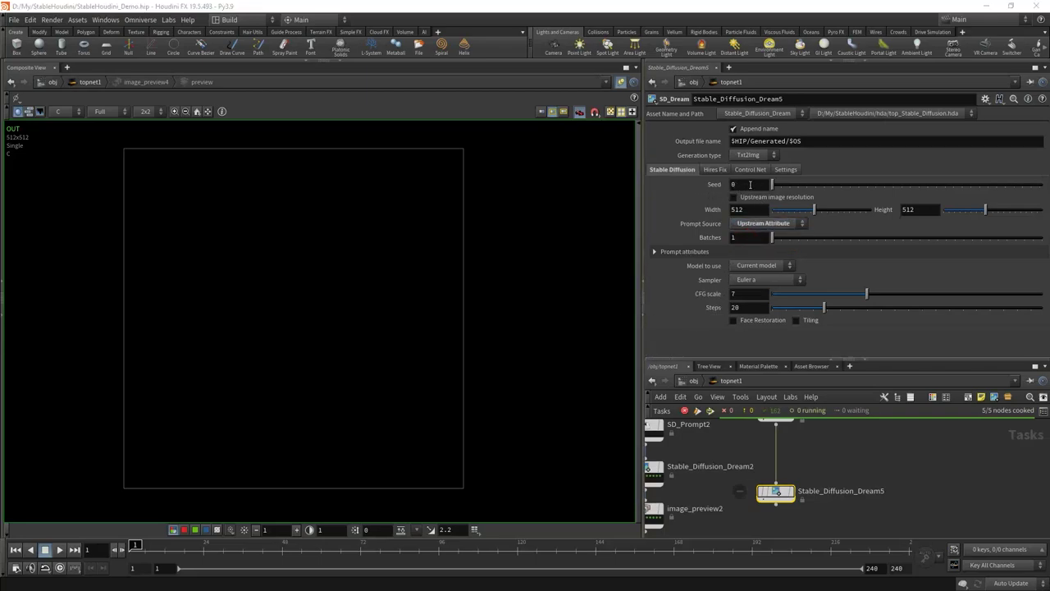
{"action": "left_click_drag", "start_coordinate": [802, 185], "coordinate": [812, 186]}
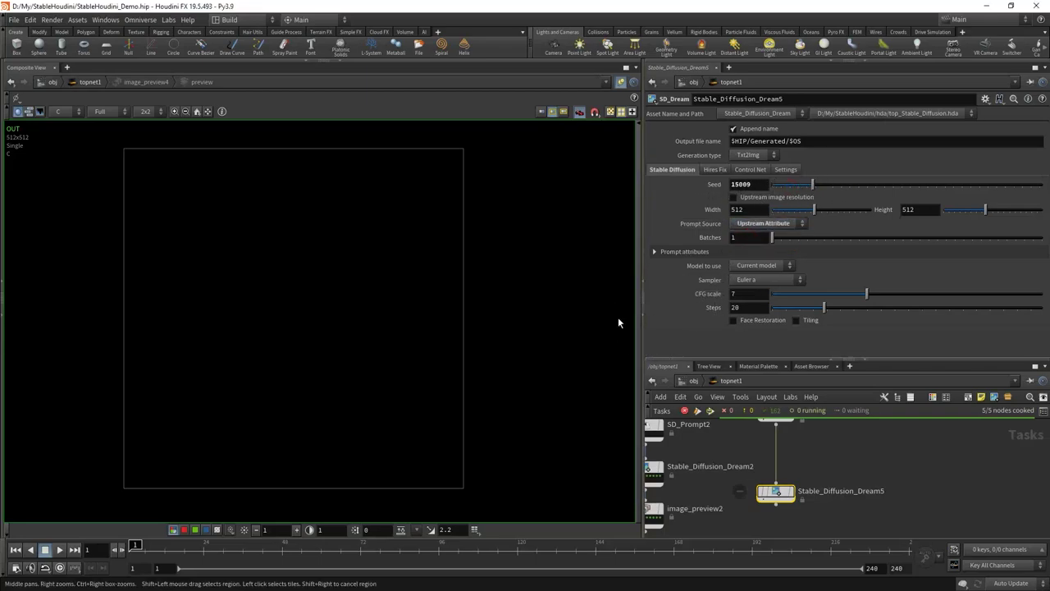
Set the dream node's output file name to $HIP/Generated/Sequence/$OS and rename the node dog_to_cat
{"action": "left_click", "coordinate": [789, 141]}
{"action": "type", "text": "/Seque"}
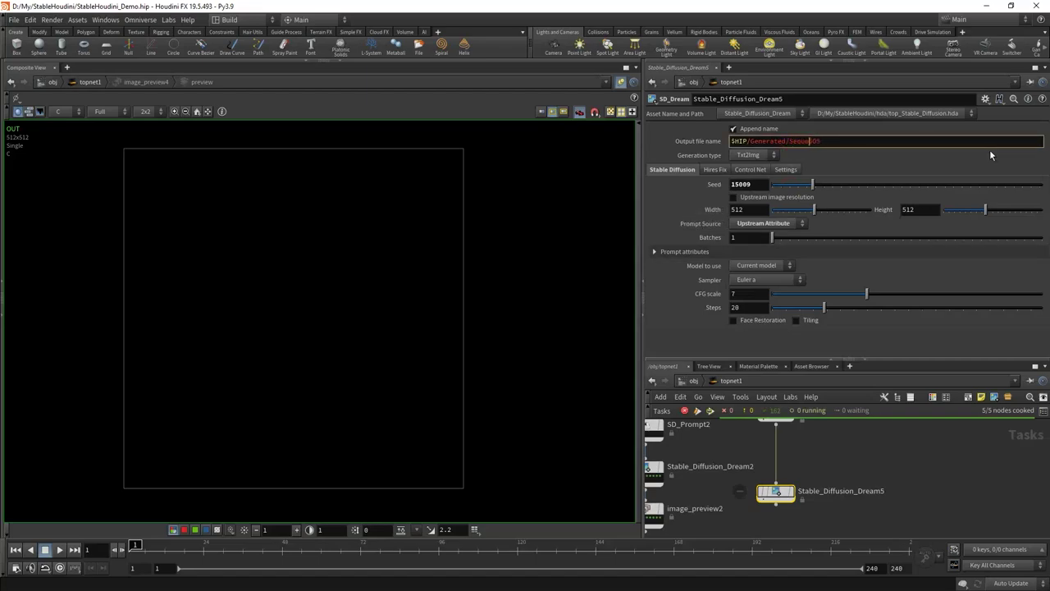
{"action": "type", "text": "nce/"}
{"action": "double_click", "coordinate": [871, 492]}
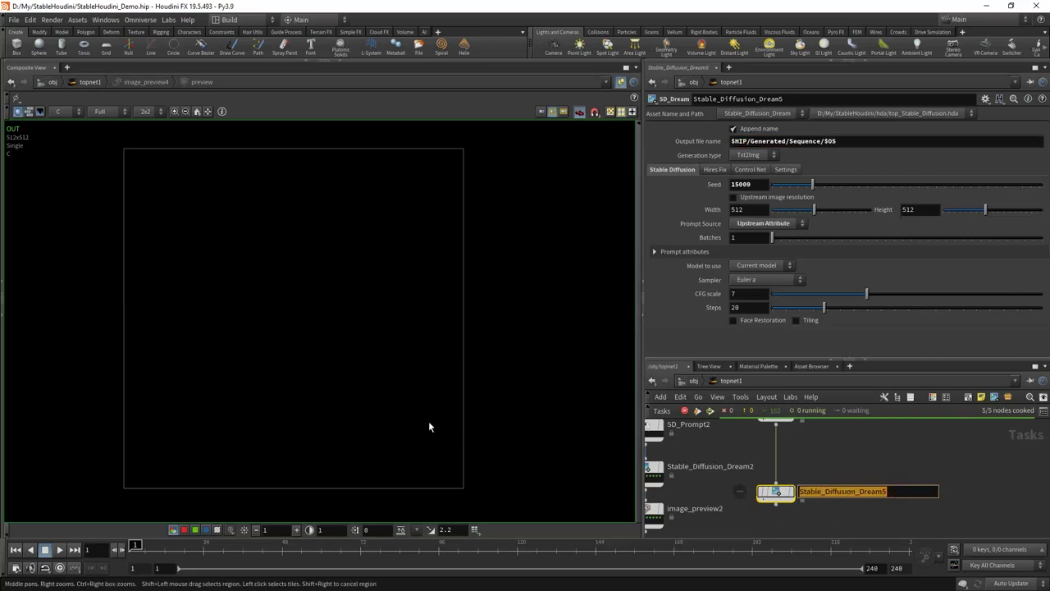
{"action": "type", "text": "dog_to_cat"}
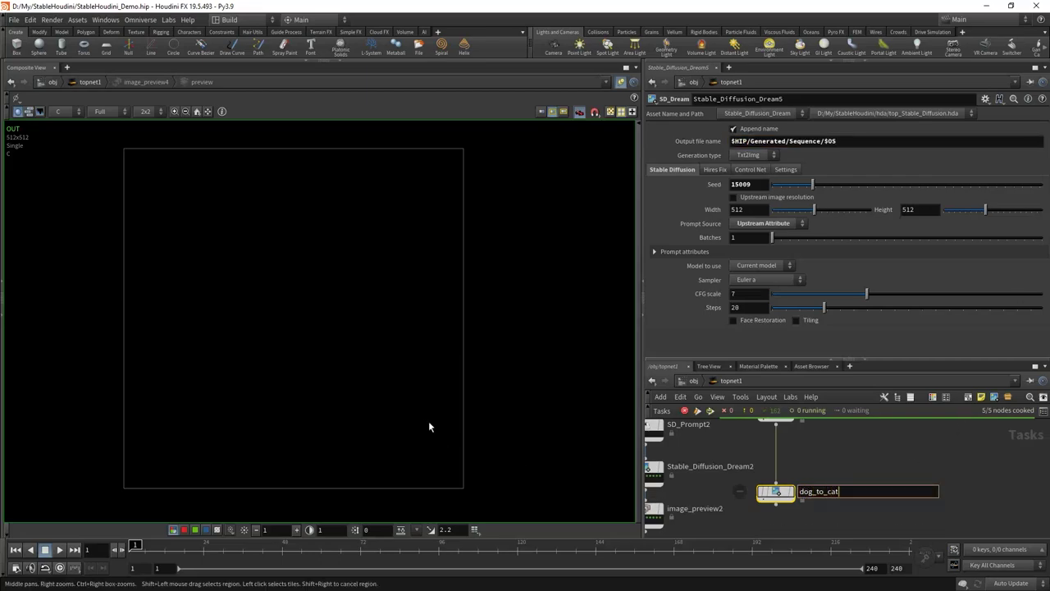
{"action": "key", "text": "Return"}
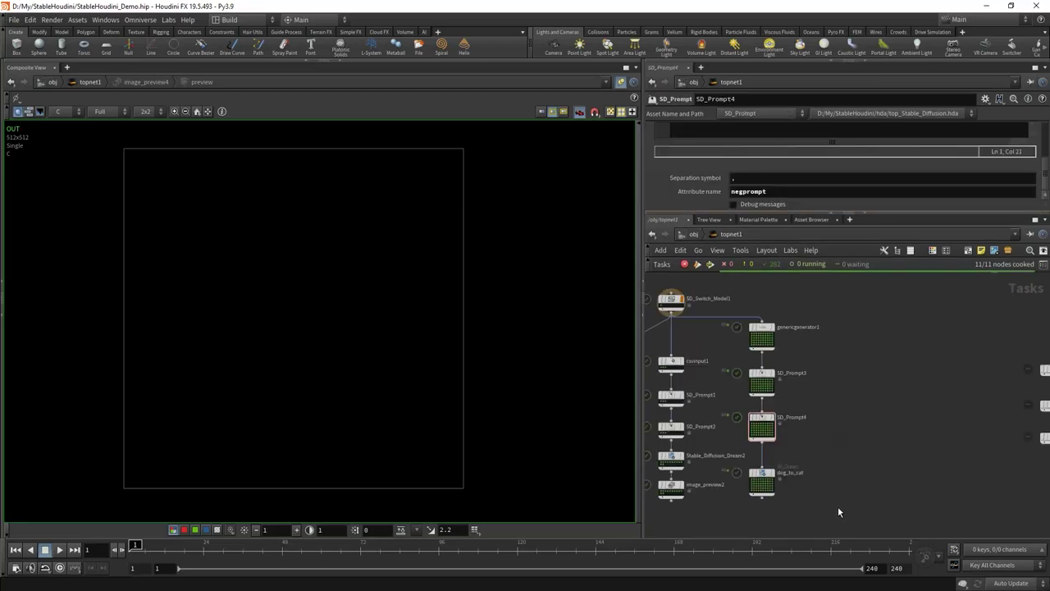
Switch dog_to_cat's generation type to Img2Img, with a denoising strength of 1 in its image settings
{"action": "left_click_drag", "start_coordinate": [836, 516], "coordinate": [740, 468]}
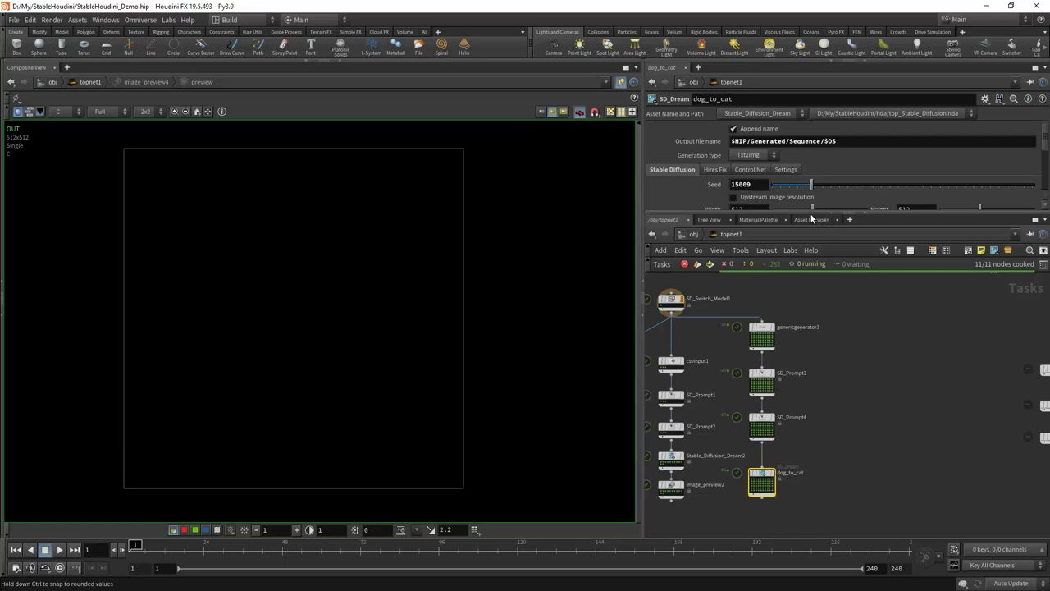
{"action": "left_click_drag", "start_coordinate": [825, 215], "coordinate": [817, 405]}
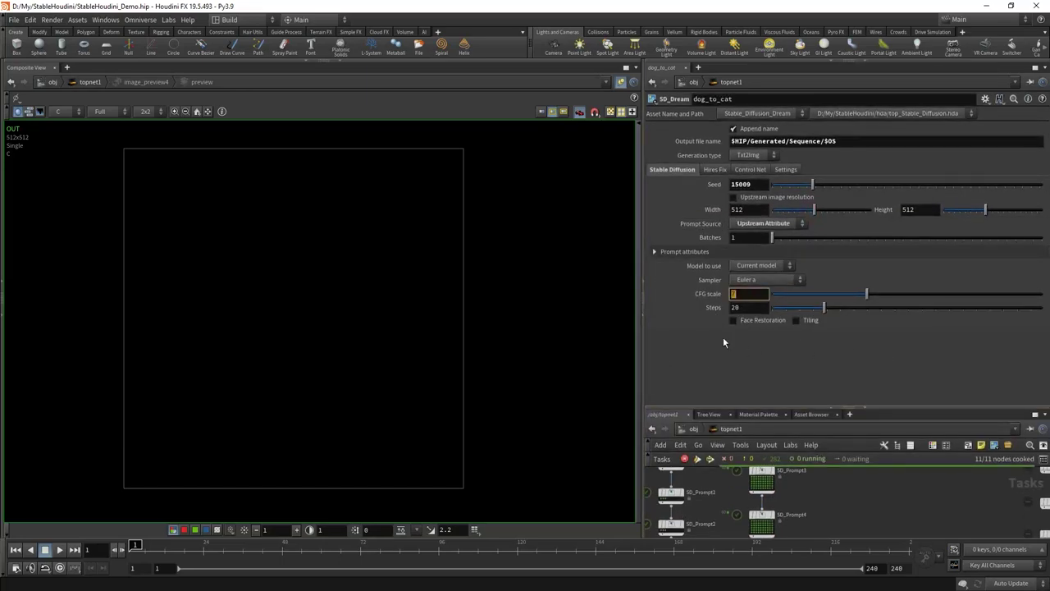
{"action": "left_click", "coordinate": [714, 169]}
{"action": "left_click", "coordinate": [672, 169]}
{"action": "left_click", "coordinate": [755, 155]}
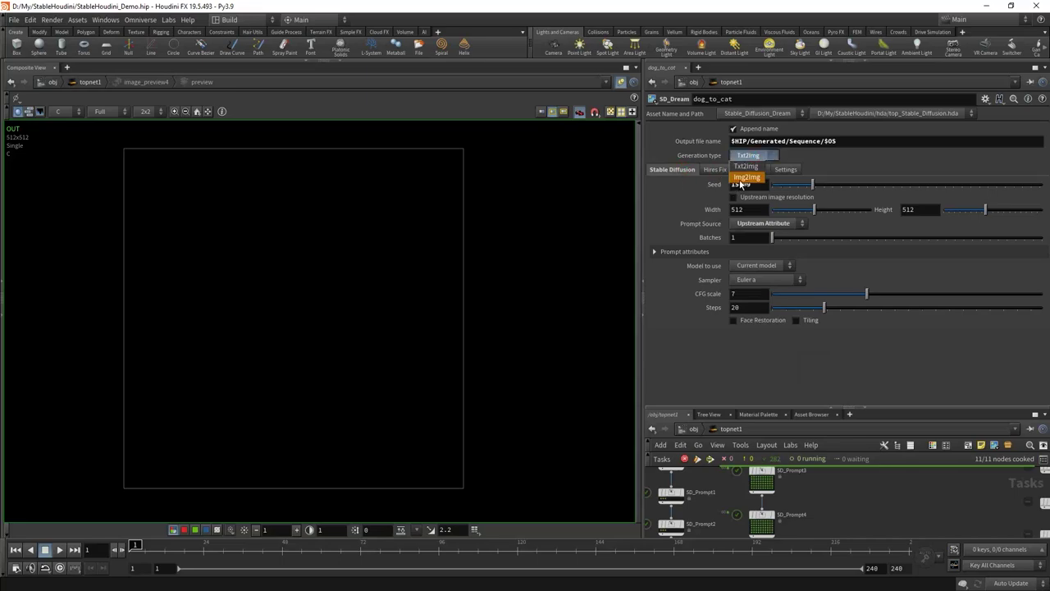
{"action": "left_click", "coordinate": [746, 176]}
{"action": "left_click", "coordinate": [660, 169]}
{"action": "left_click_drag", "start_coordinate": [812, 185], "coordinate": [1044, 185]}
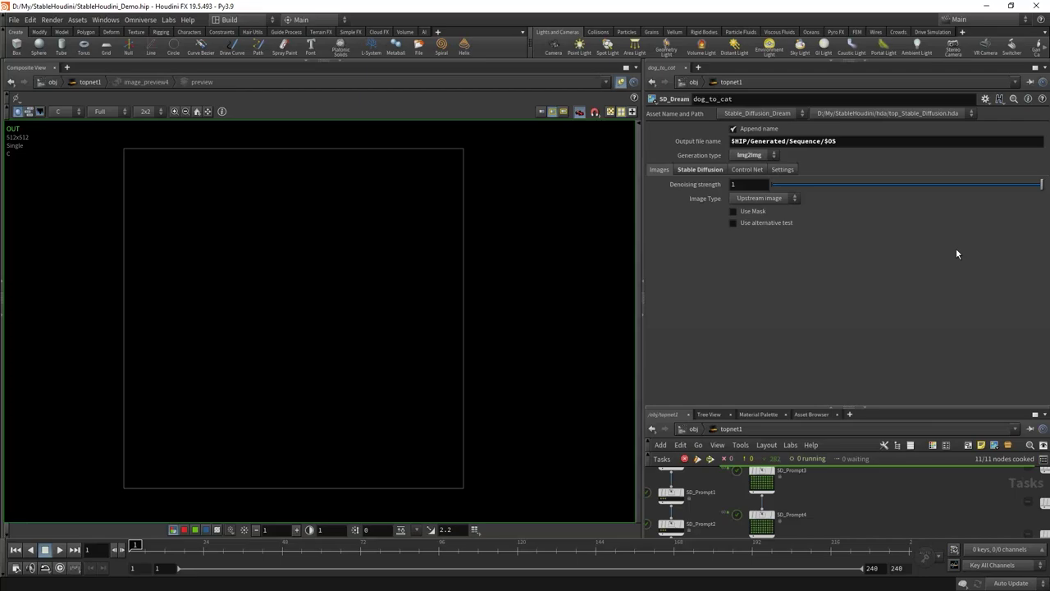
Collapse the playbar and inspect the normalized time parameter on SD_Prompt3
{"action": "left_click_drag", "start_coordinate": [809, 375], "coordinate": [809, 284]}
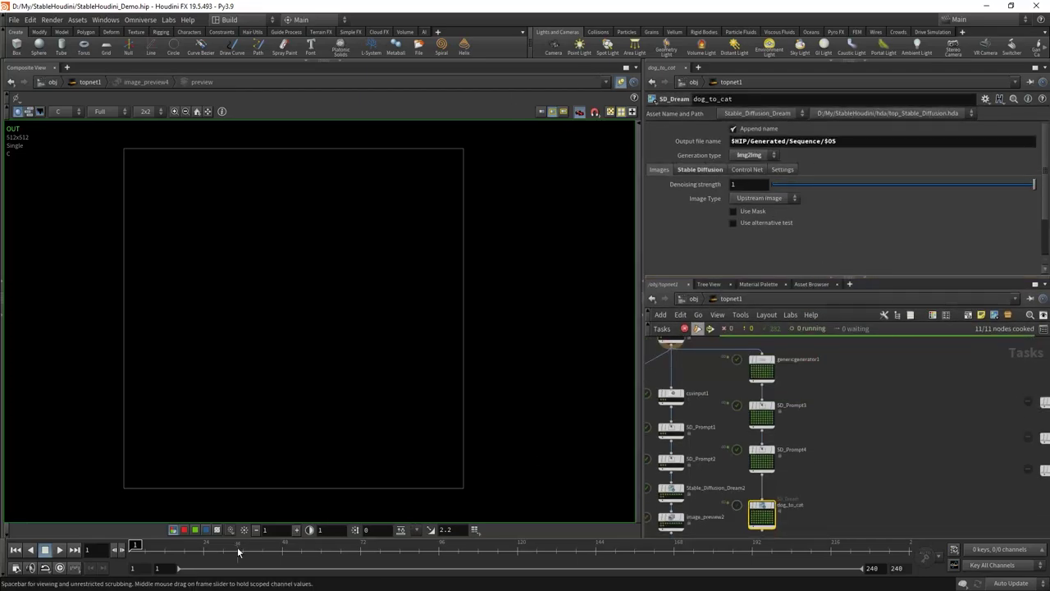
{"action": "left_click", "coordinate": [191, 550]}
{"action": "mouse_move", "coordinate": [210, 557]}
{"action": "left_mouse_down"}
{"action": "mouse_move", "coordinate": [889, 549]}
{"action": "mouse_move", "coordinate": [15, 584]}
{"action": "left_mouse_up"}
{"action": "left_click", "coordinate": [4, 558]}
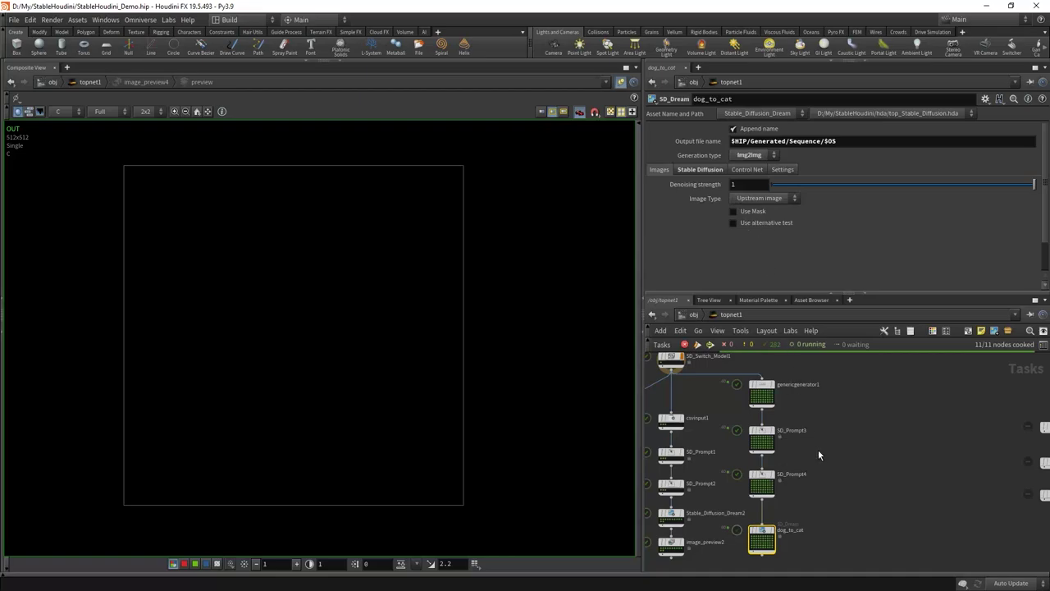
{"action": "left_click", "coordinate": [761, 440]}
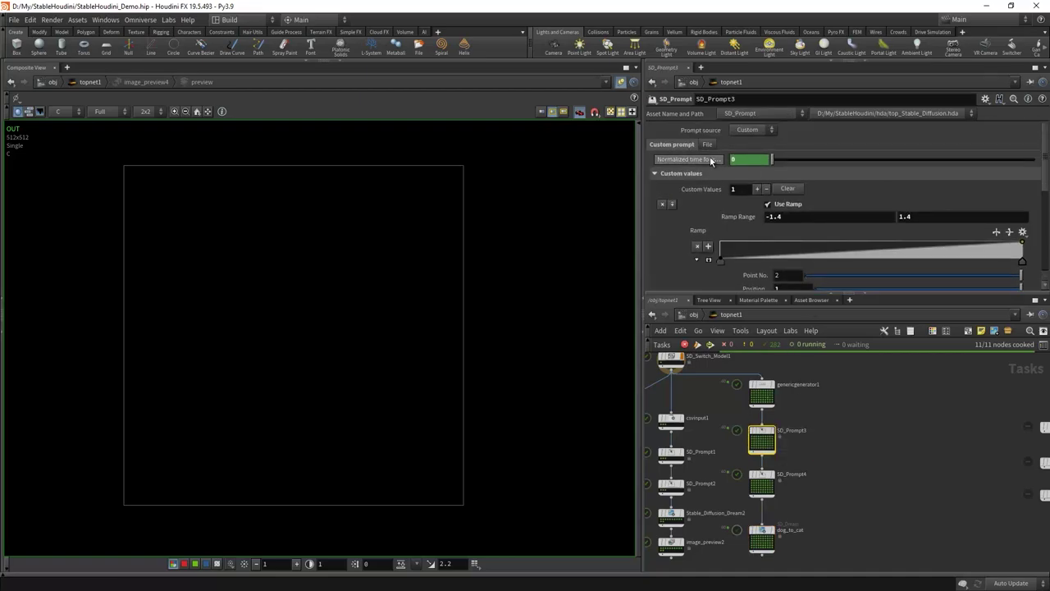
{"action": "left_click", "coordinate": [711, 161]}
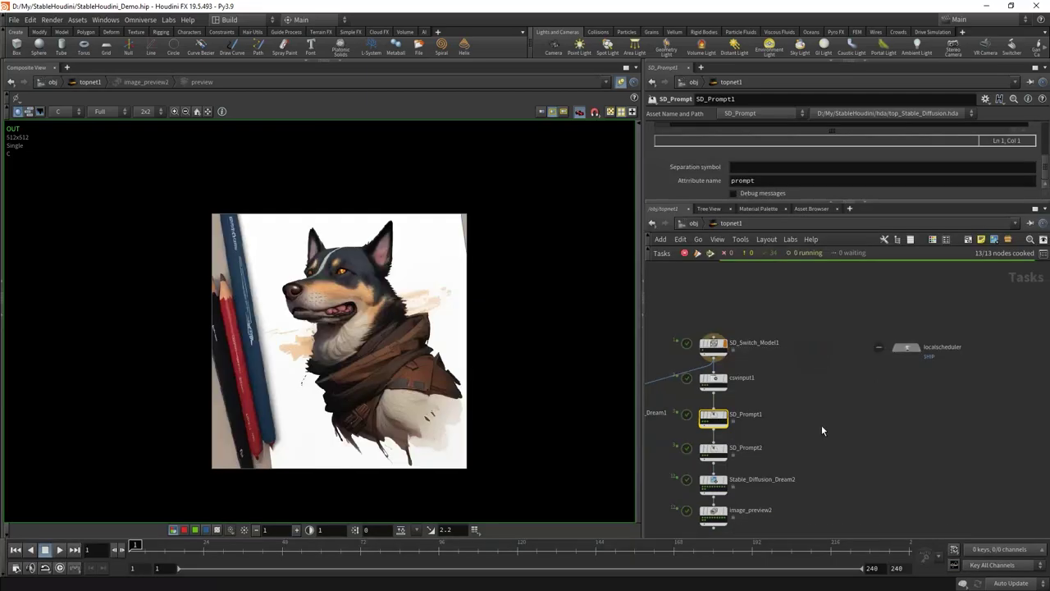
Paste a copy of the Stable Diffusion Dream and image preview nodes as a new branch of SD_Switch_Model1, and save the scene
{"action": "key", "text": "ctrl+v"}
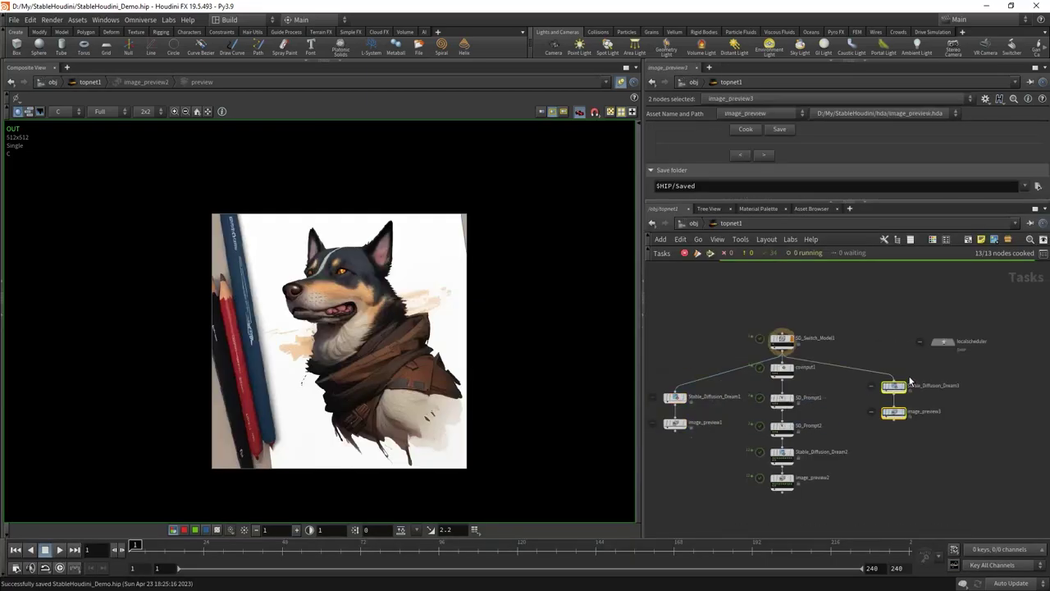
{"action": "scroll", "coordinate": [916, 373], "scroll_direction": "up", "scroll_amount": 3}
{"action": "key", "text": "ctrl+s"}
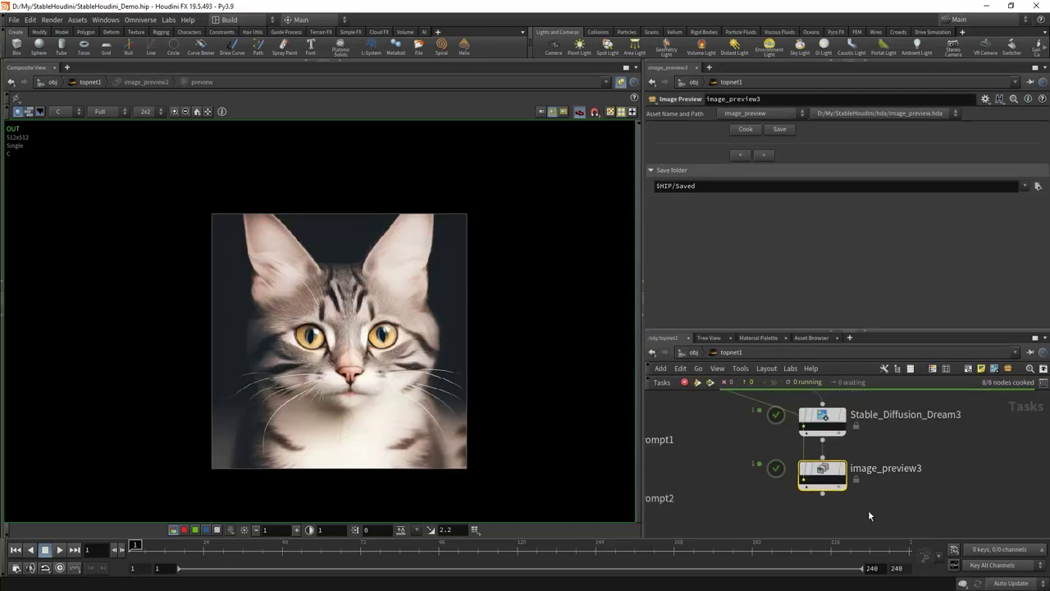
Enlarge the network view and move image_preview3 further below Stable_Diffusion_Dream3 to make room between them
{"action": "left_click_drag", "start_coordinate": [845, 331], "coordinate": [845, 182]}
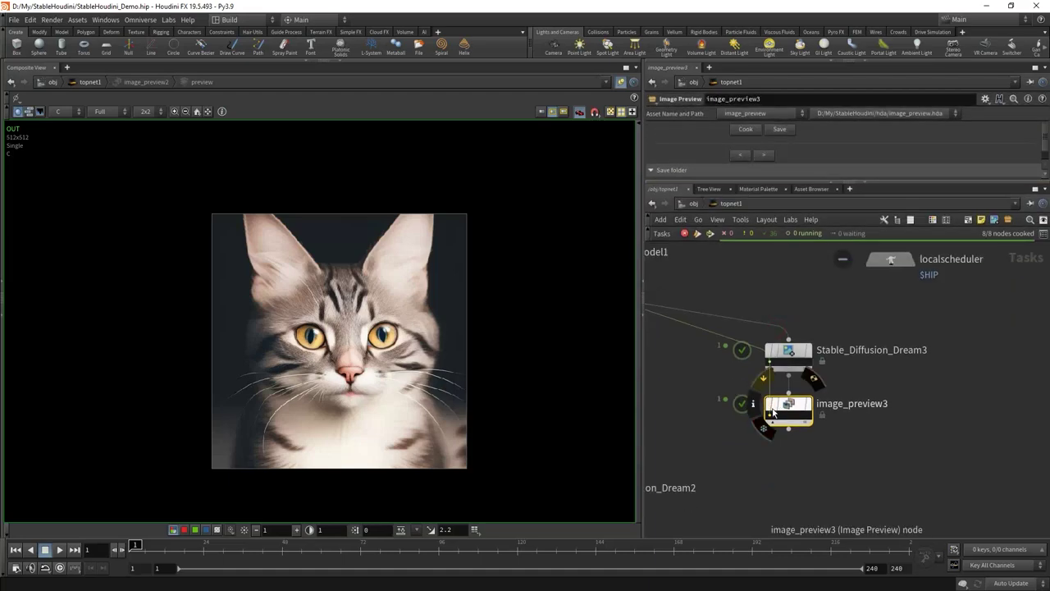
{"action": "left_click_drag", "start_coordinate": [772, 412], "coordinate": [771, 485]}
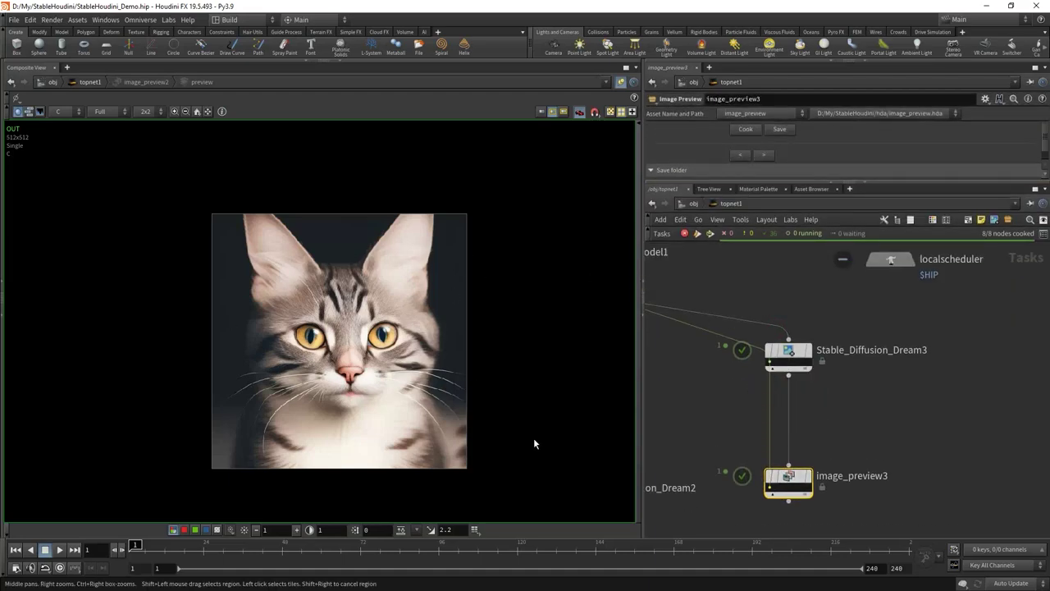
Insert a new SD_Dream node on the connection between Stable_Diffusion_Dream3 and image_preview3
{"action": "scroll", "coordinate": [784, 352], "scroll_direction": "up", "scroll_amount": 3}
{"action": "scroll", "coordinate": [874, 463], "scroll_direction": "down", "scroll_amount": 3}
{"action": "key", "text": "Tab"}
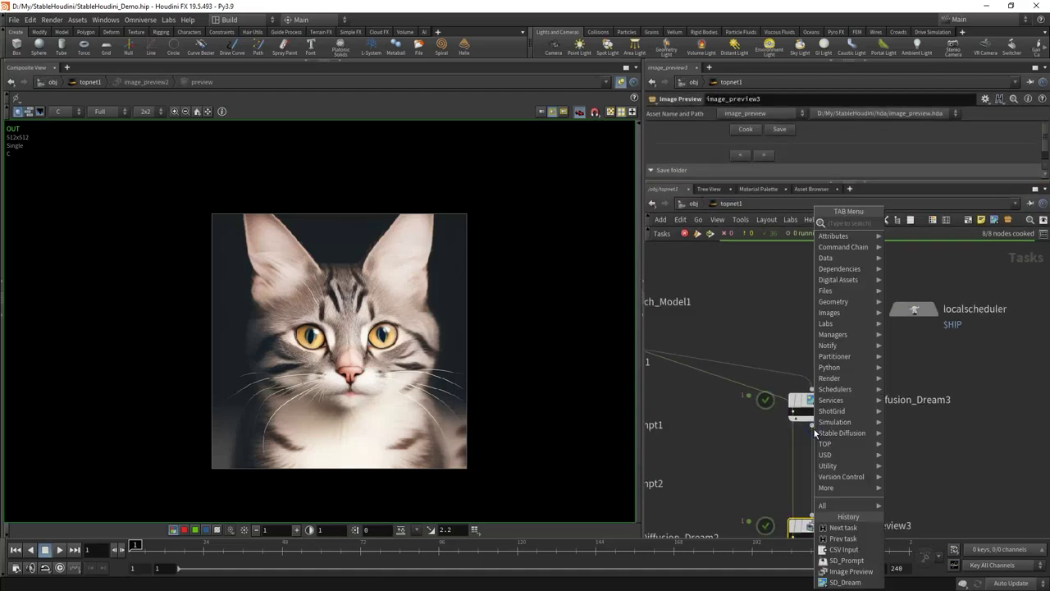
{"action": "type", "text": "dre"}
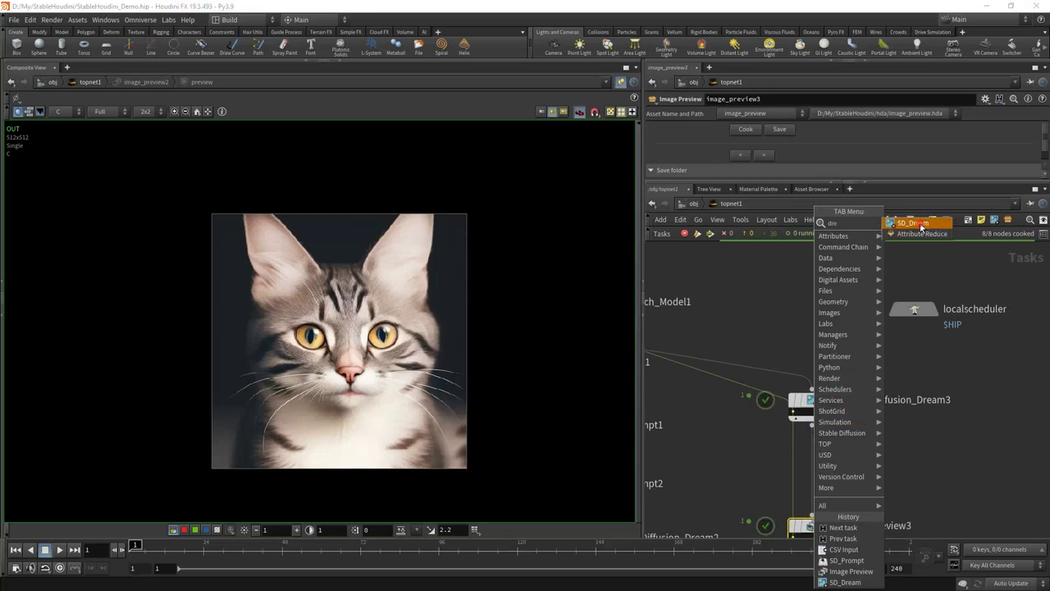
{"action": "left_click", "coordinate": [912, 222]}
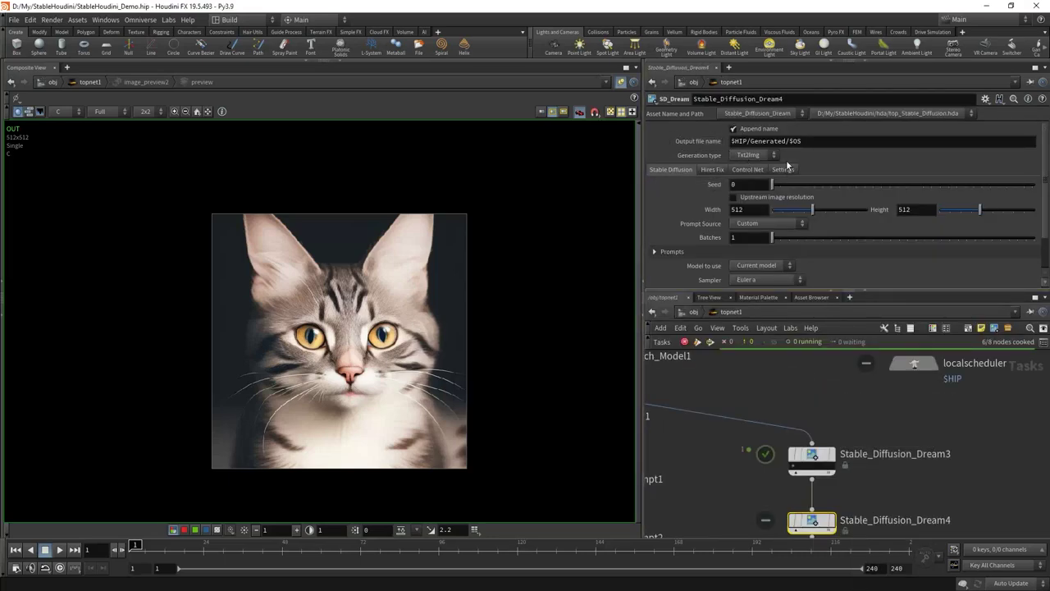
Switch Stable_Diffusion_Dream4's generation type to Img2Img, with a denoising strength of 1 in its image settings
{"action": "left_click", "coordinate": [759, 156]}
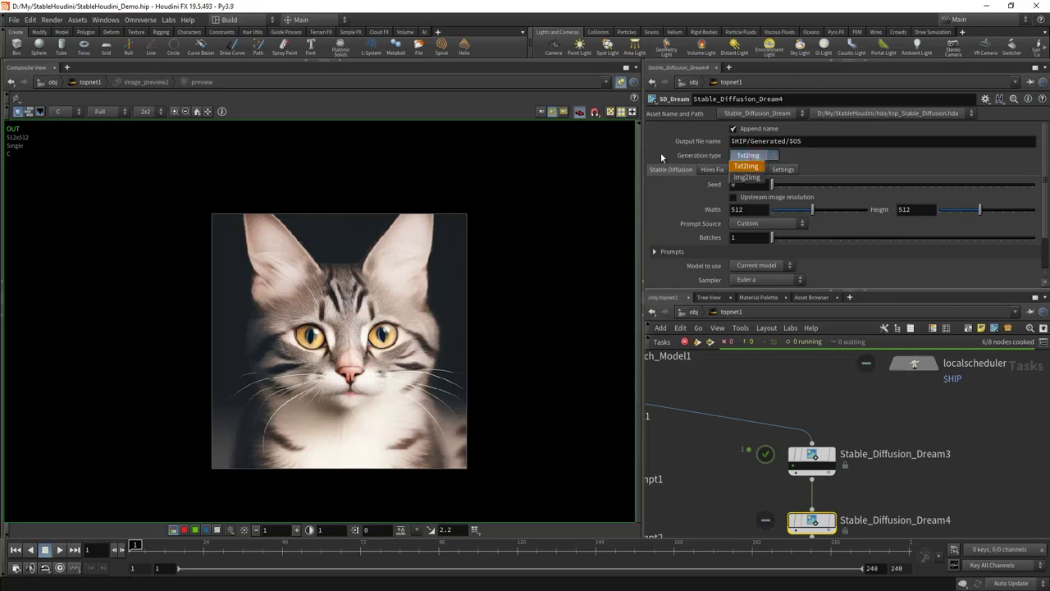
{"action": "left_click", "coordinate": [748, 168]}
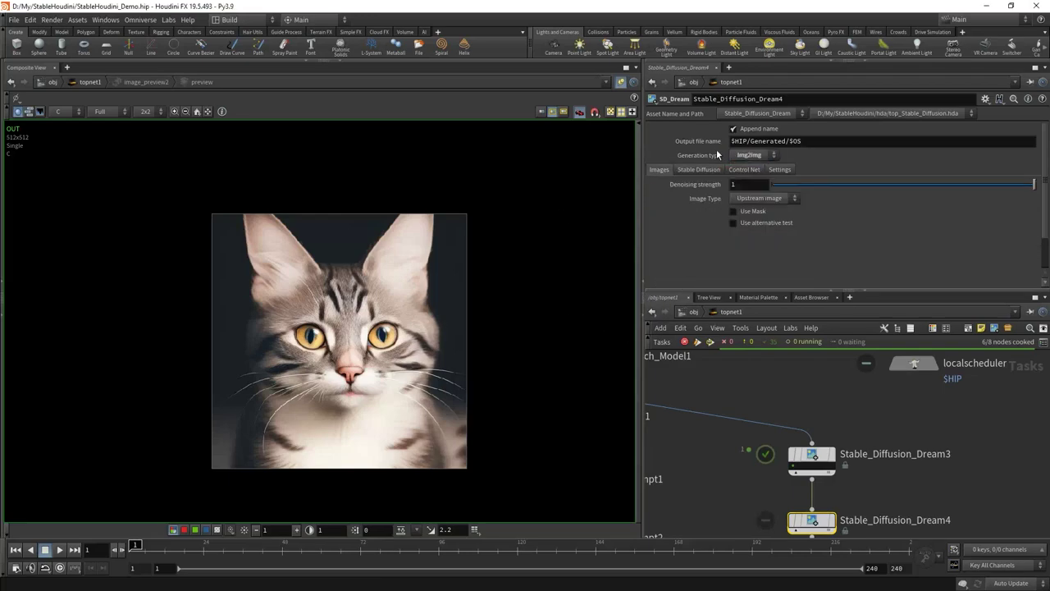
{"action": "left_click", "coordinate": [653, 171]}
{"action": "mouse_move", "coordinate": [1030, 187]}
{"action": "left_mouse_down"}
{"action": "mouse_move", "coordinate": [779, 187]}
{"action": "mouse_move", "coordinate": [1036, 186]}
{"action": "left_mouse_up"}
{"action": "left_click", "coordinate": [781, 200]}
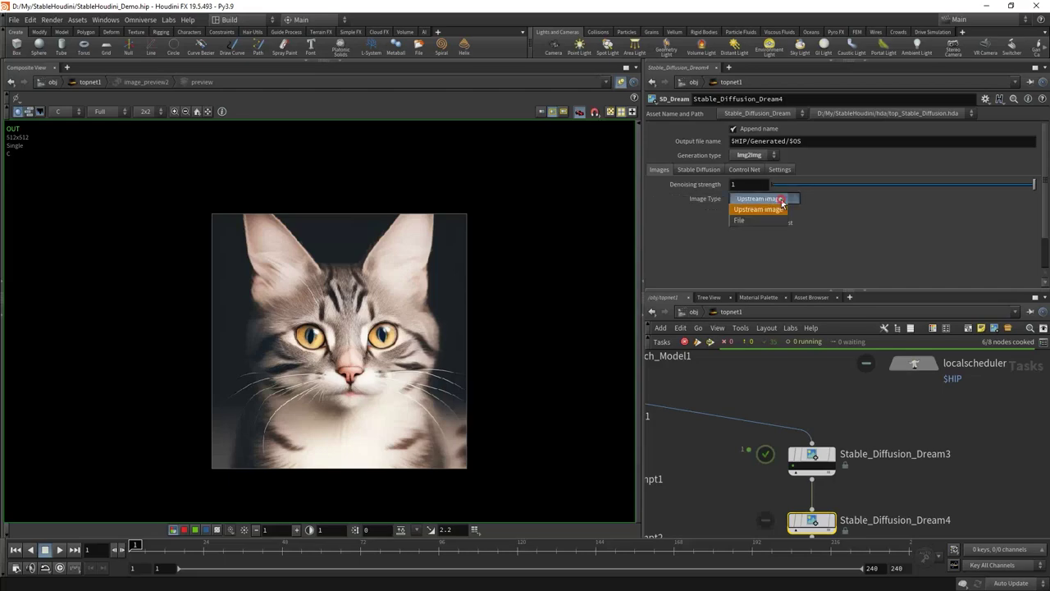
{"action": "left_click", "coordinate": [743, 222]}
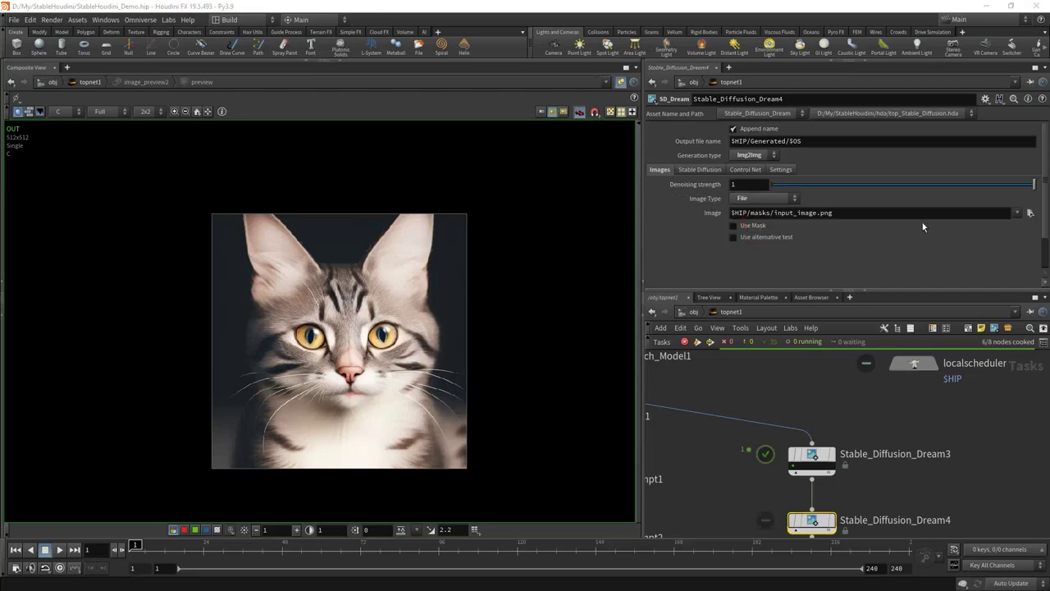
{"action": "left_click", "coordinate": [815, 214]}
{"action": "type", "text": "_`"}
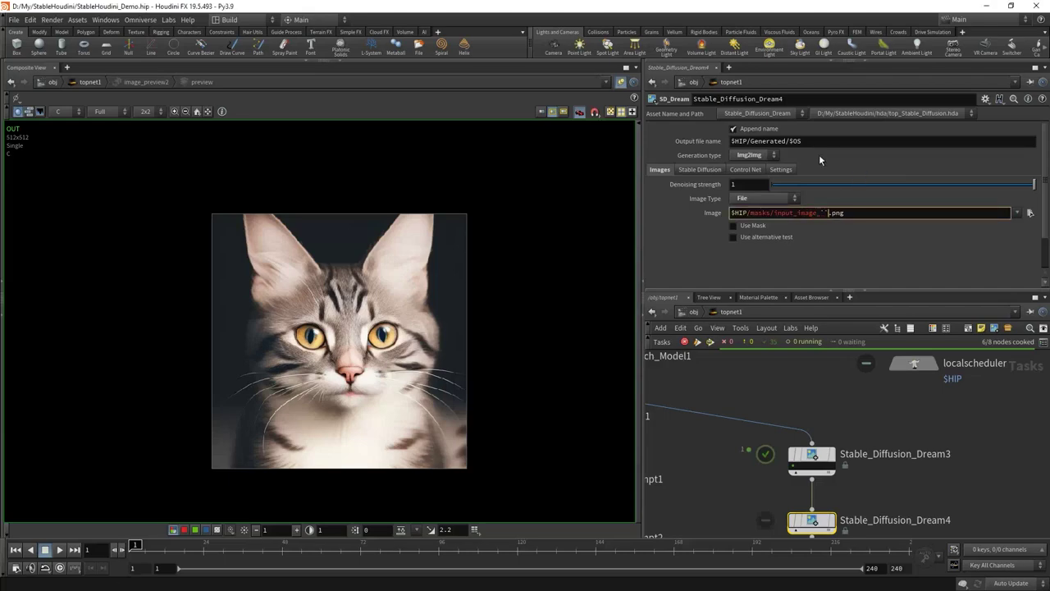
{"action": "type", "text": "@pdg_index"}
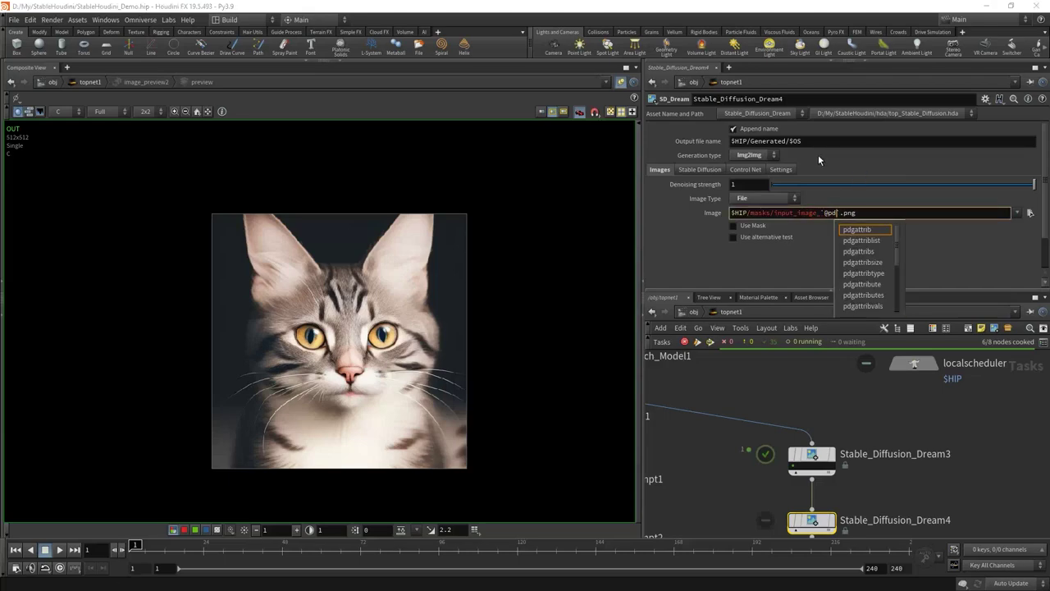
{"action": "left_click", "coordinate": [762, 199]}
{"action": "left_click", "coordinate": [759, 215]}
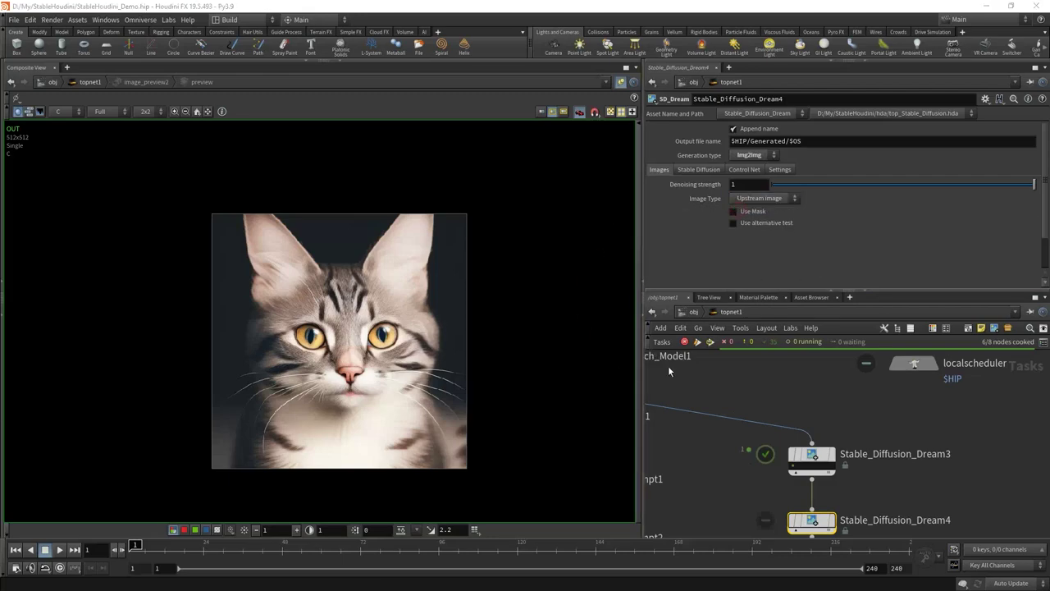
Examine the Stable_Diffusion_Dream3 work item that feeds Stable_Diffusion_Dream4
{"action": "scroll", "coordinate": [763, 484], "scroll_direction": "up", "scroll_amount": 3}
{"action": "mouse_move", "coordinate": [768, 434]}
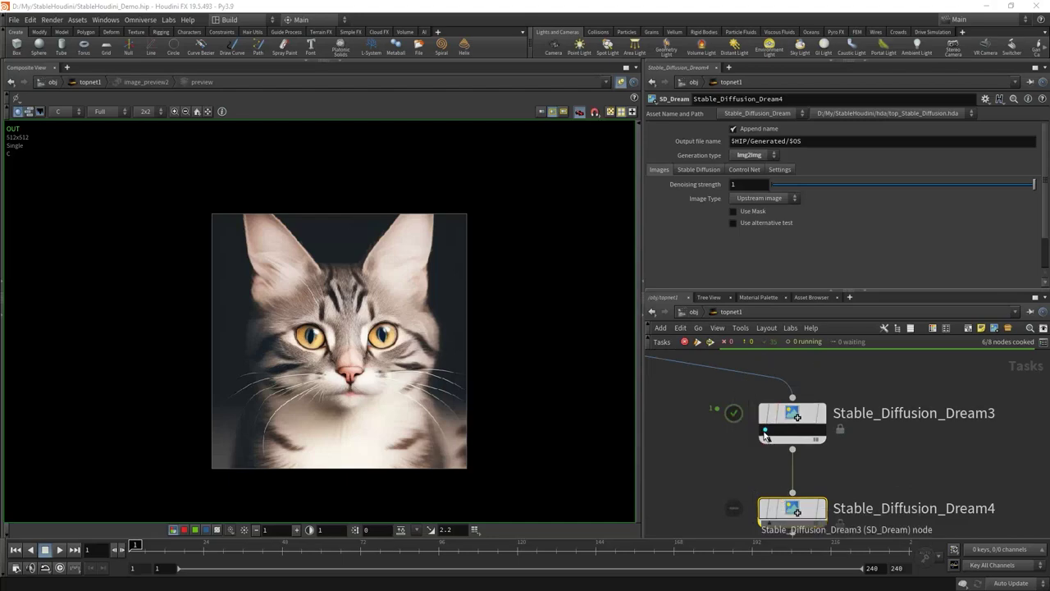
{"action": "left_click", "coordinate": [765, 432]}
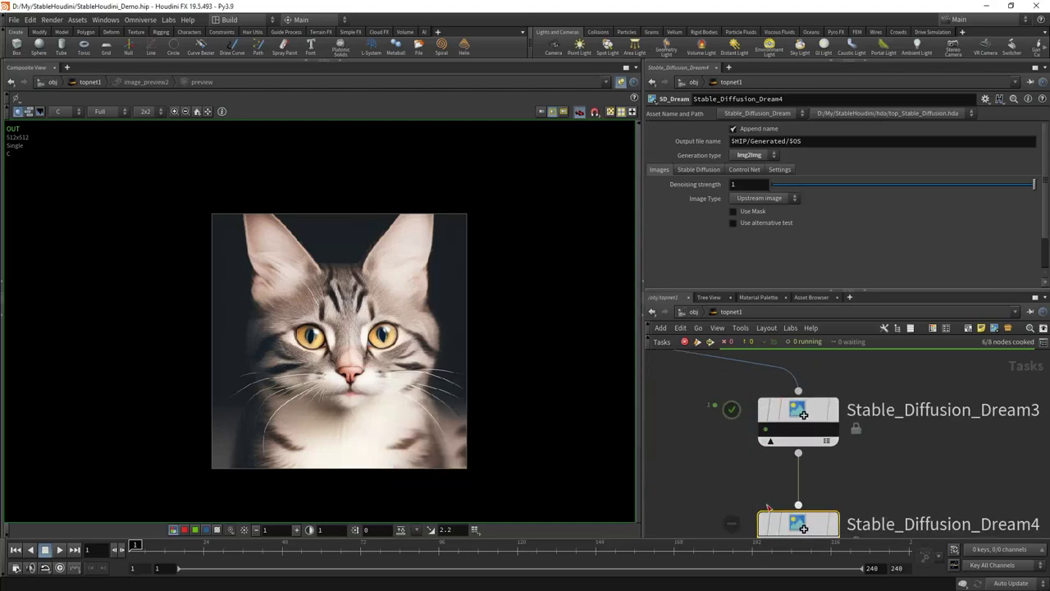
{"action": "scroll", "coordinate": [768, 412], "scroll_direction": "up", "scroll_amount": 2}
{"action": "mouse_move", "coordinate": [741, 421]}
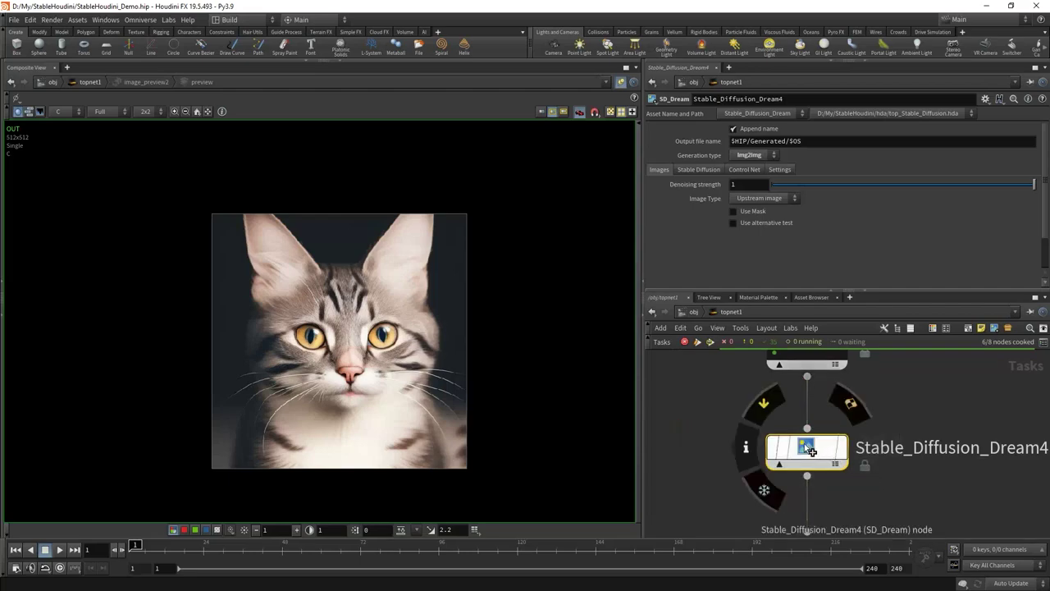
{"action": "left_click_drag", "start_coordinate": [707, 418], "coordinate": [929, 487]}
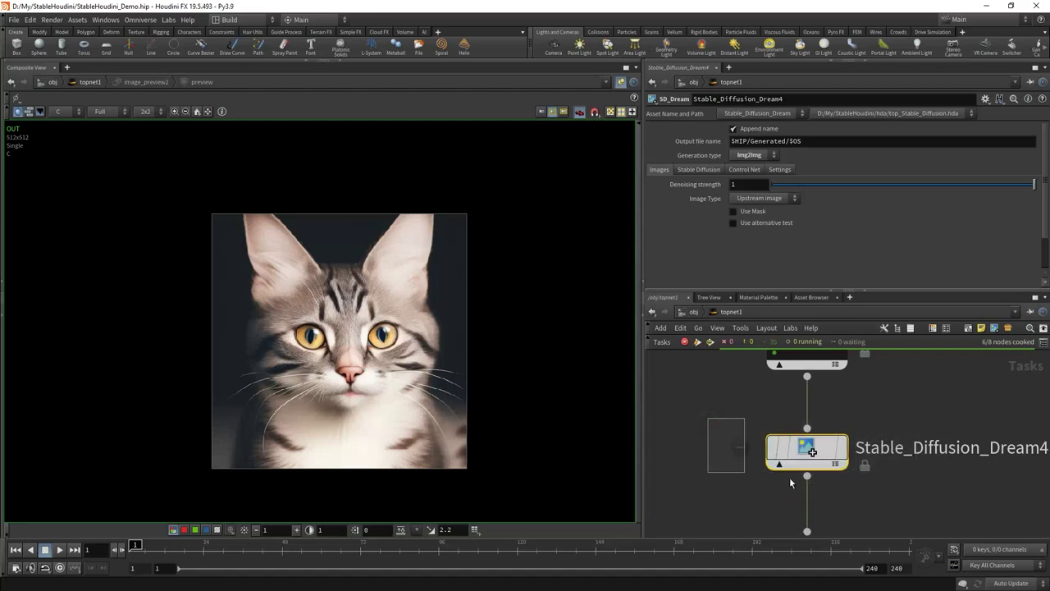
Change Stable_Diffusion_Dream4's prompt to "Illustration of a cat, anime style" and enable Upstream image resolution
{"action": "left_click", "coordinate": [699, 169]}
{"action": "scroll", "coordinate": [695, 238], "scroll_direction": "down", "scroll_amount": 2}
{"action": "double_click", "coordinate": [693, 240]}
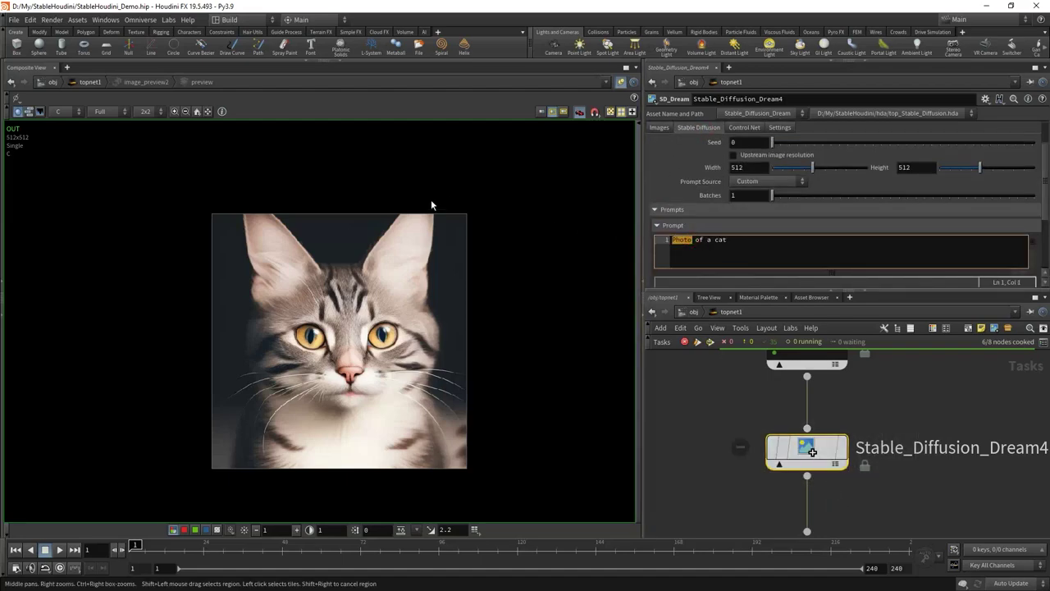
{"action": "type", "text": "Illustration"}
{"action": "key", "text": "End"}
{"action": "type", "text": ", an"}
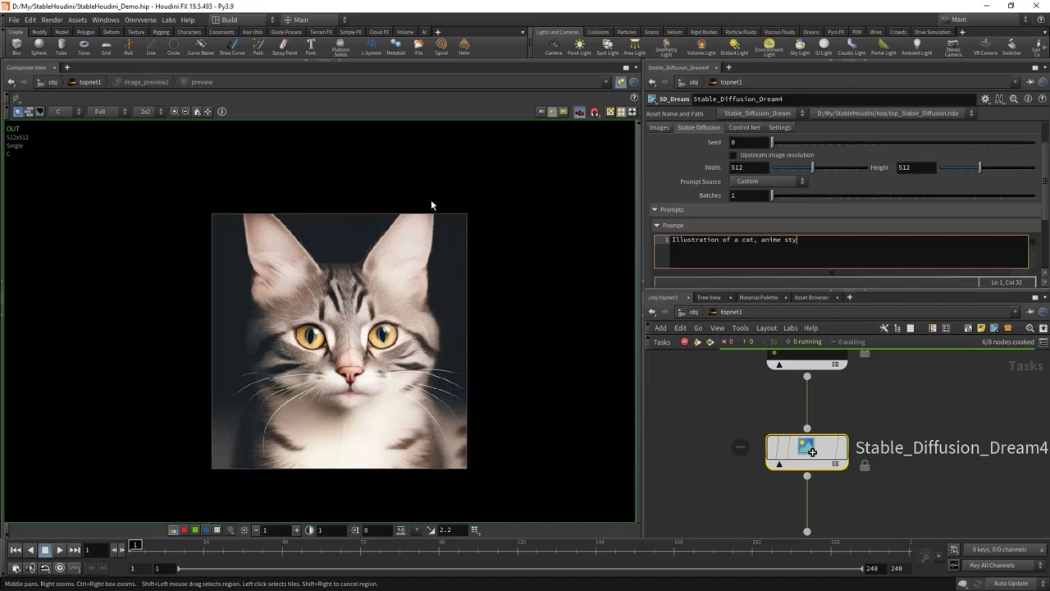
{"action": "scroll", "coordinate": [769, 207], "scroll_direction": "up", "scroll_amount": 2}
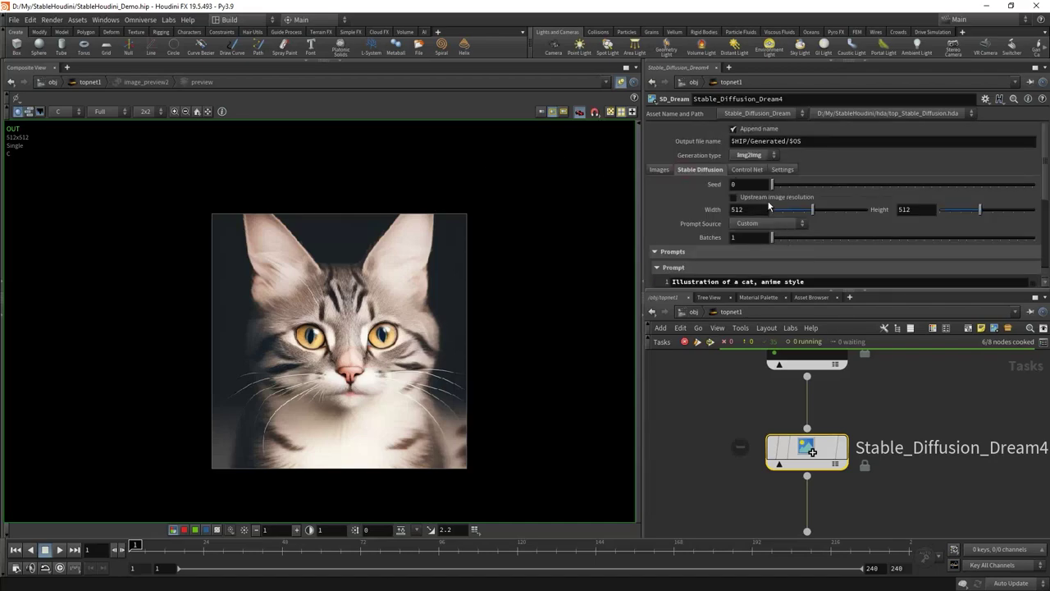
{"action": "left_click", "coordinate": [764, 199]}
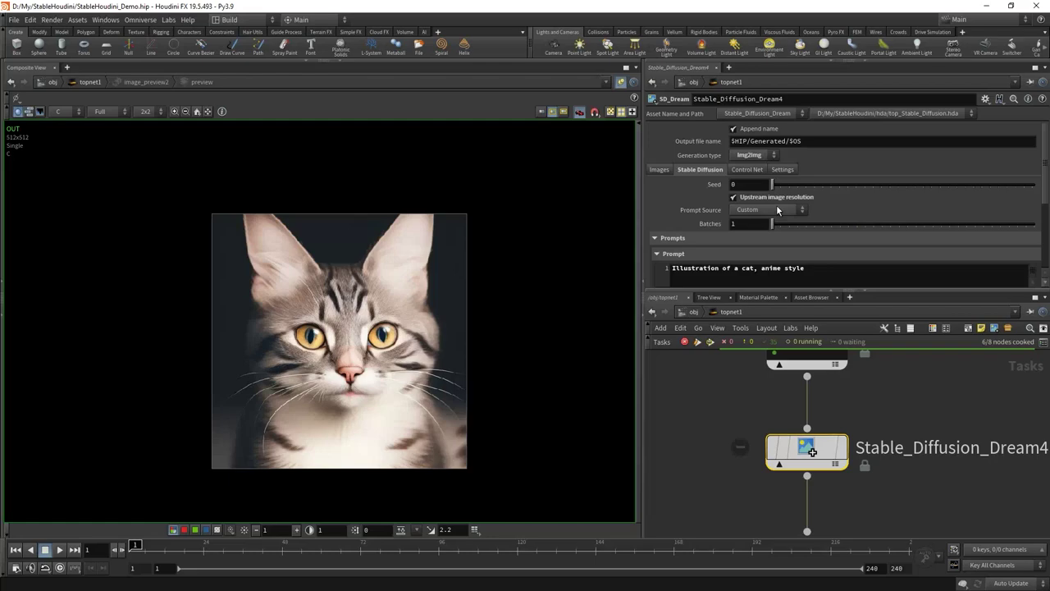
Cook image_preview3 to generate and preview the Img2Img result
{"action": "scroll", "coordinate": [786, 522], "scroll_direction": "down", "scroll_amount": 4}
{"action": "left_click", "coordinate": [784, 499]}
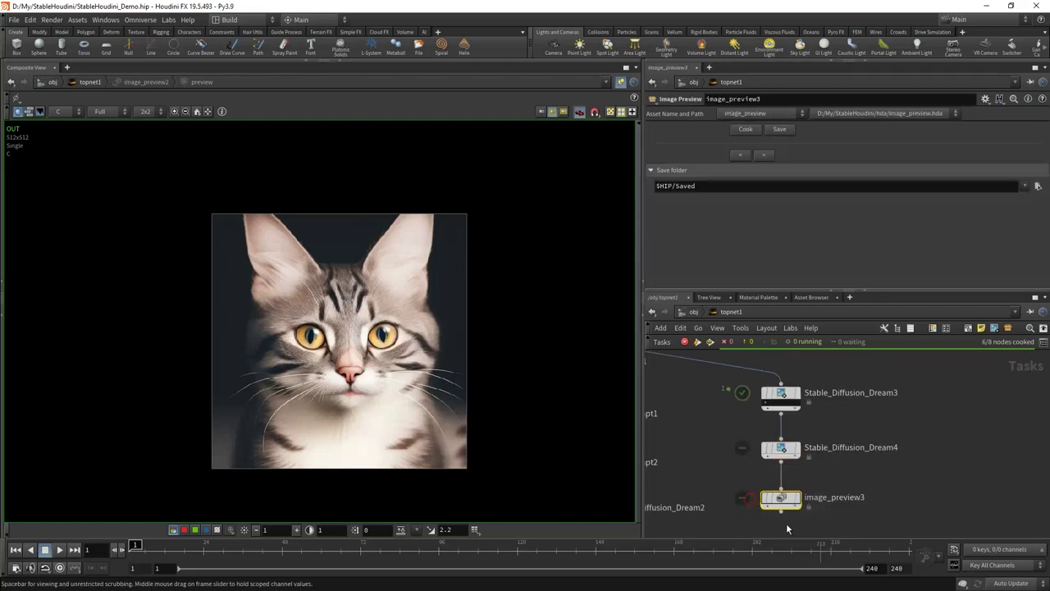
{"action": "left_click", "coordinate": [745, 130]}
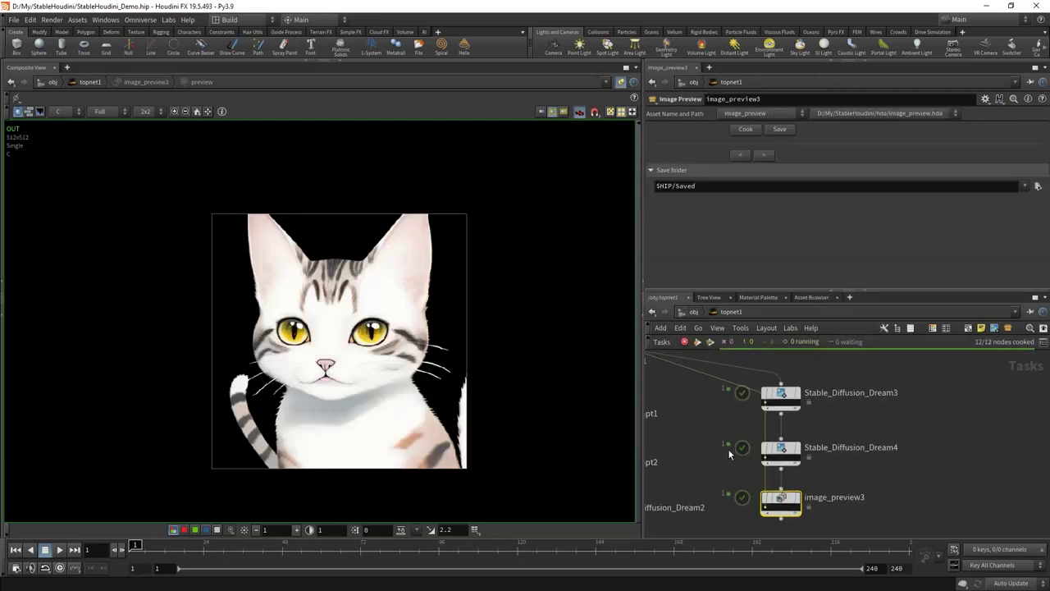
{"action": "scroll", "coordinate": [347, 367], "scroll_direction": "up", "scroll_amount": 2}
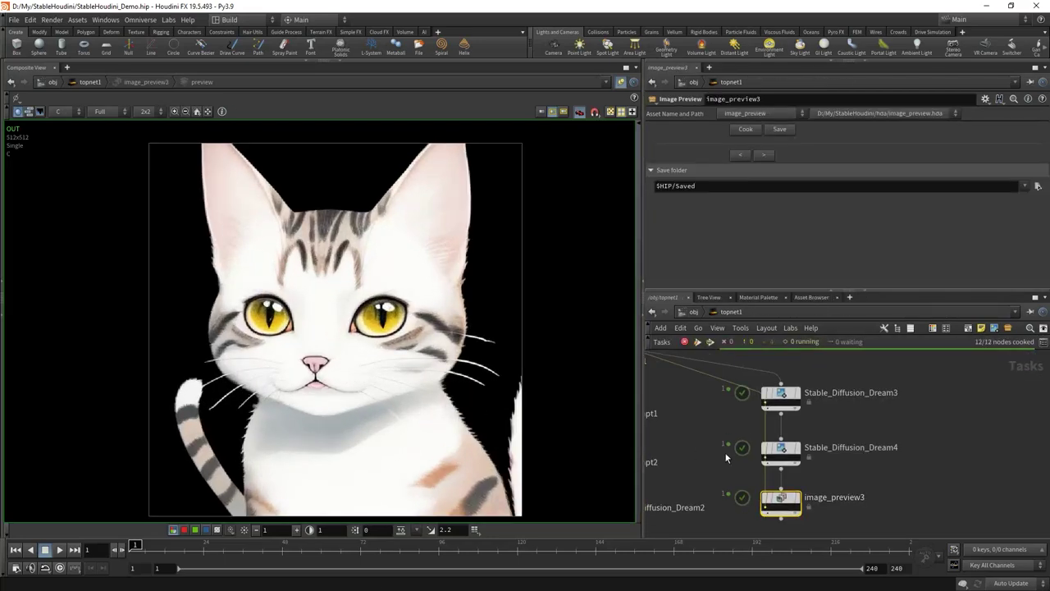
View Stable_Diffusion_Dream3's work item image to compare it with the Img2Img result
{"action": "left_click", "coordinate": [781, 447]}
{"action": "scroll", "coordinate": [768, 410], "scroll_direction": "up", "scroll_amount": 5}
{"action": "left_click", "coordinate": [768, 411]}
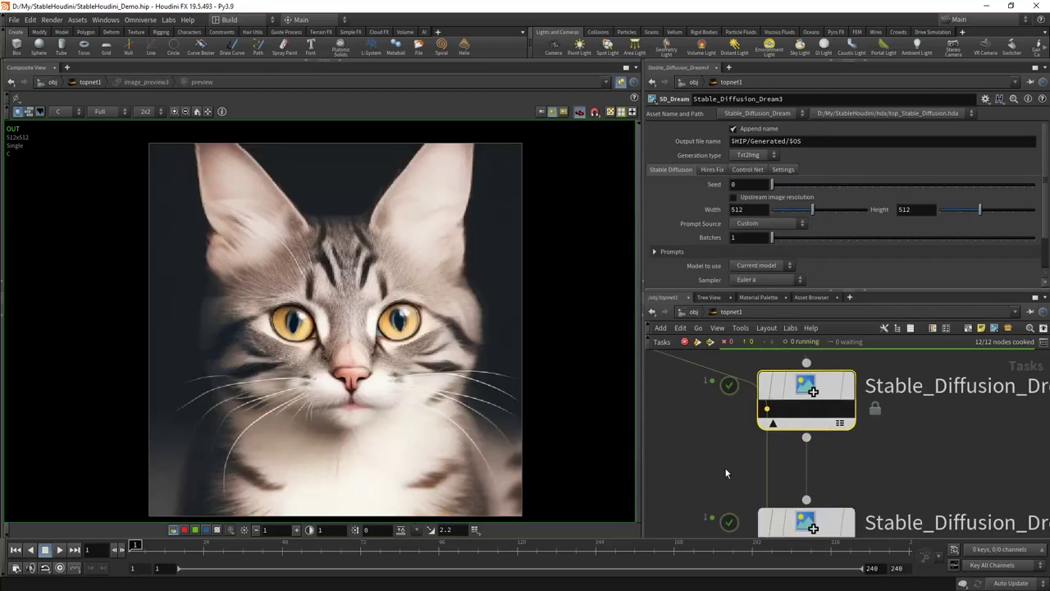
{"action": "scroll", "coordinate": [723, 473], "scroll_direction": "down", "scroll_amount": 3}
{"action": "scroll", "coordinate": [724, 474], "scroll_direction": "up", "scroll_amount": 4}
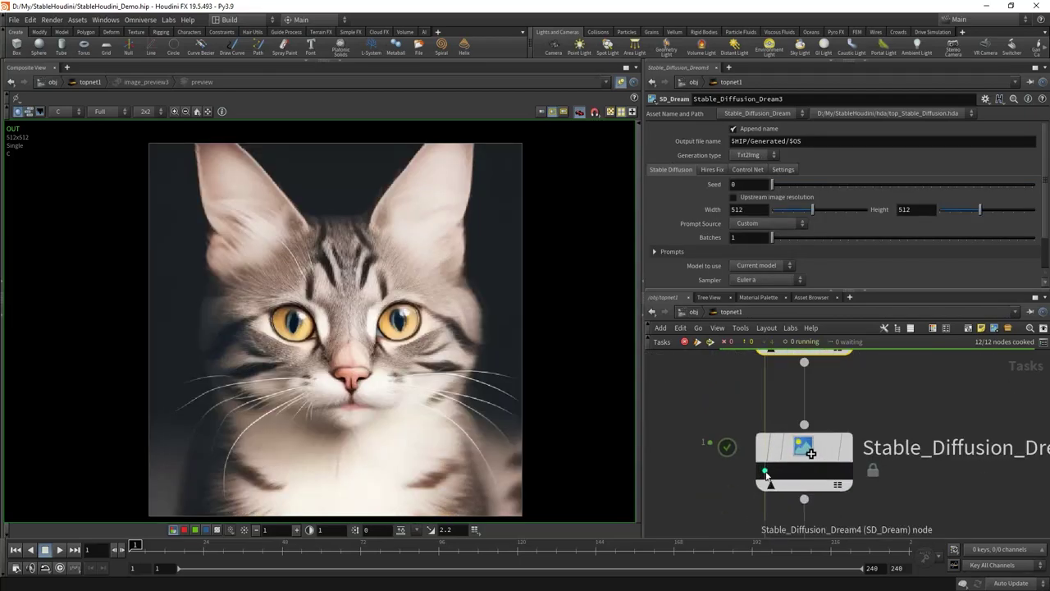
Display Stable_Diffusion_Dream4's work item image and set that node's denoising strength to 0.276
{"action": "left_click", "coordinate": [767, 472]}
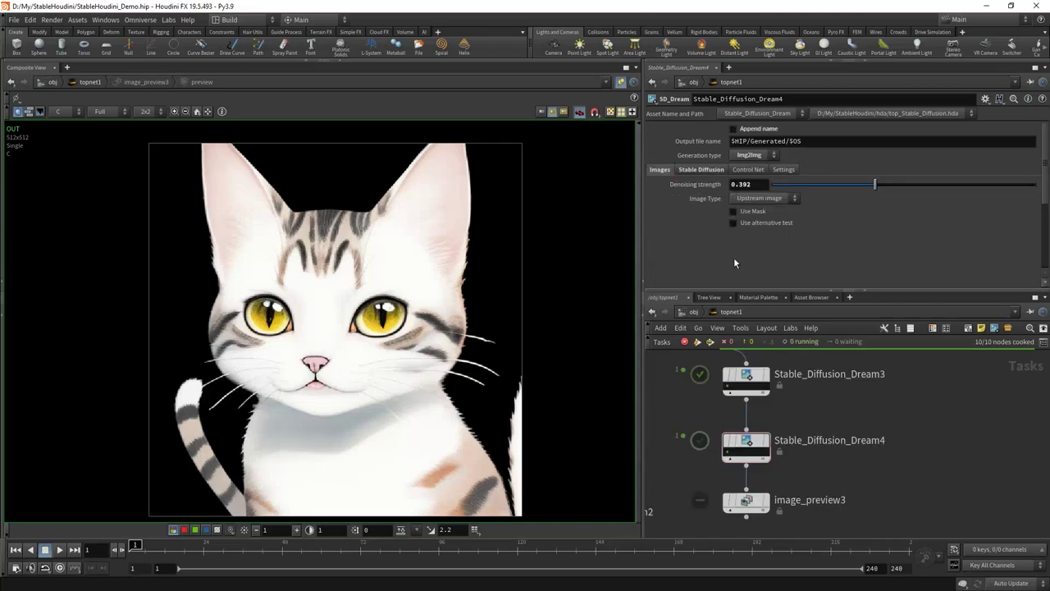
{"action": "left_click_drag", "start_coordinate": [874, 184], "coordinate": [809, 189]}
Try Stable_Diffusion_Dream4's mask option with Upstream image as mask type, mask inversion, and Noise as masked content
{"action": "left_click", "coordinate": [733, 210]}
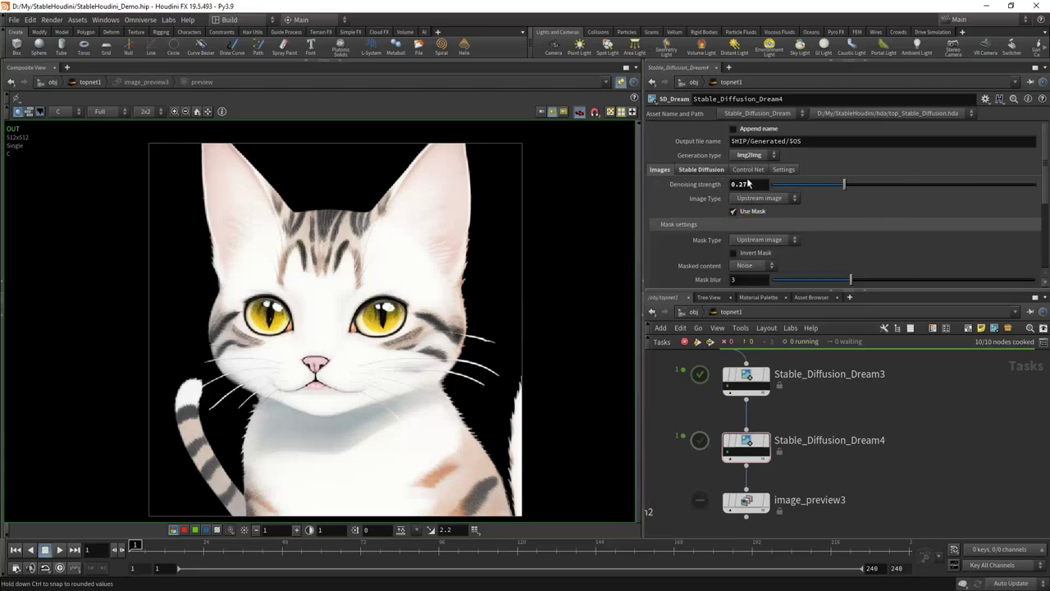
{"action": "scroll", "coordinate": [683, 227], "scroll_direction": "down", "scroll_amount": 3}
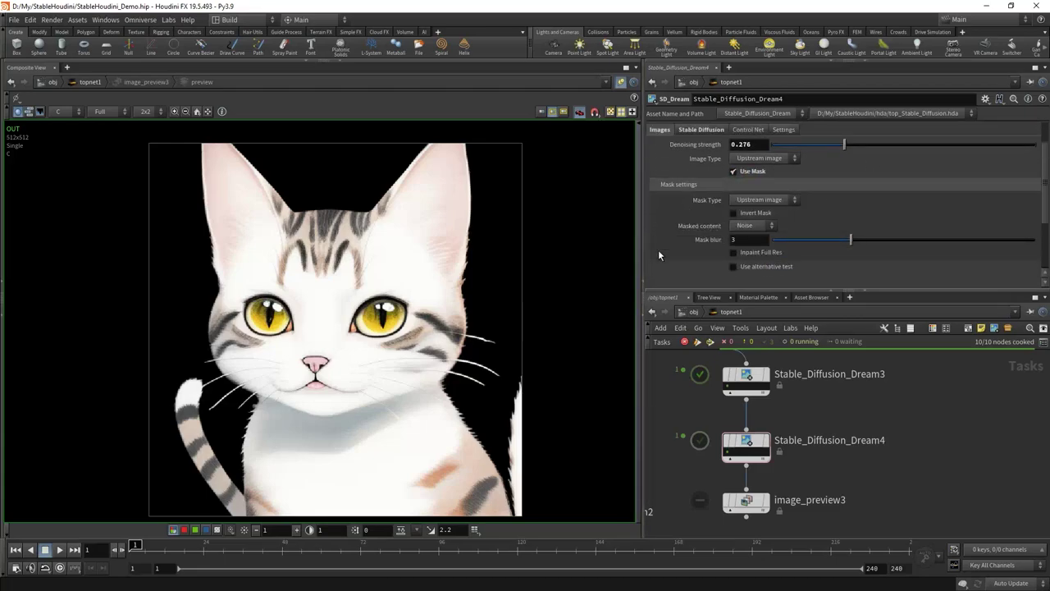
{"action": "left_click", "coordinate": [761, 201]}
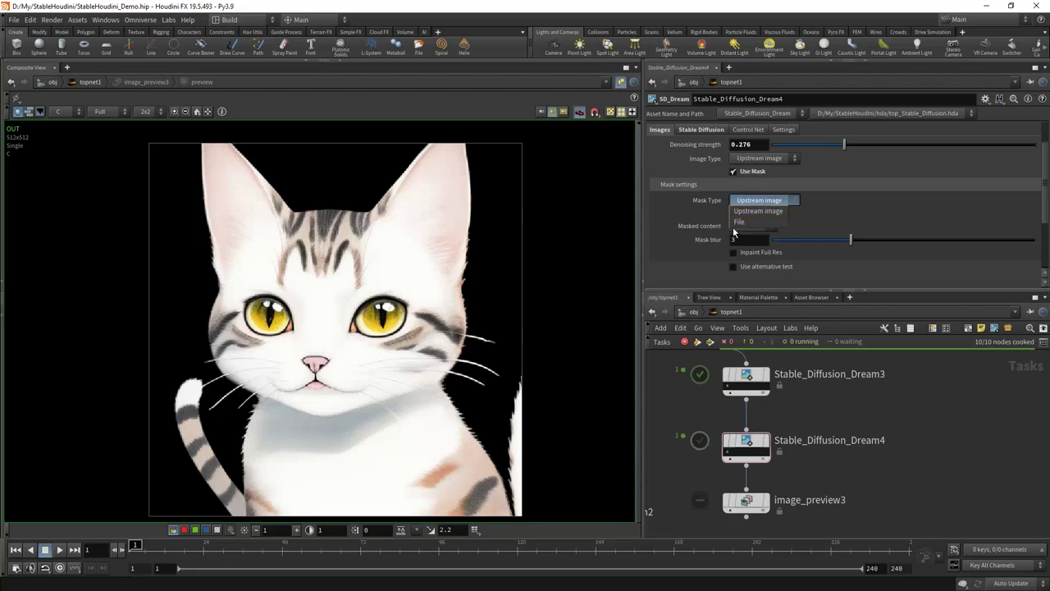
{"action": "left_click", "coordinate": [758, 210]}
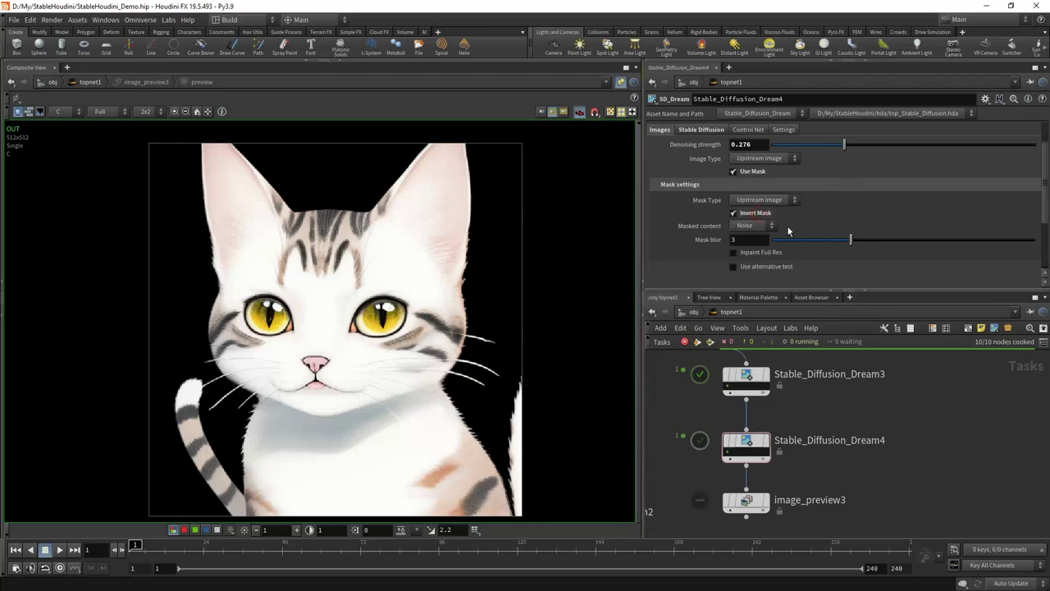
{"action": "left_click", "coordinate": [766, 215]}
{"action": "left_click", "coordinate": [747, 226]}
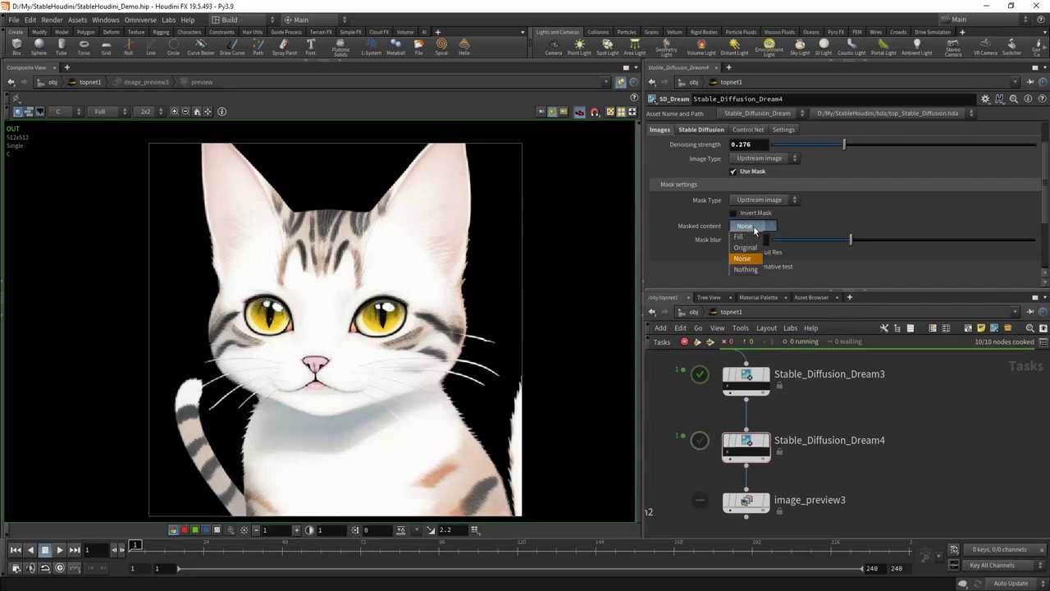
{"action": "left_click", "coordinate": [743, 258]}
Try a mask blur of 3.01 and full-resolution inpainting with padding, and turn the mask option off
{"action": "mouse_move", "coordinate": [848, 241]}
{"action": "left_mouse_down"}
{"action": "mouse_move", "coordinate": [837, 238]}
{"action": "mouse_move", "coordinate": [853, 239]}
{"action": "left_mouse_up"}
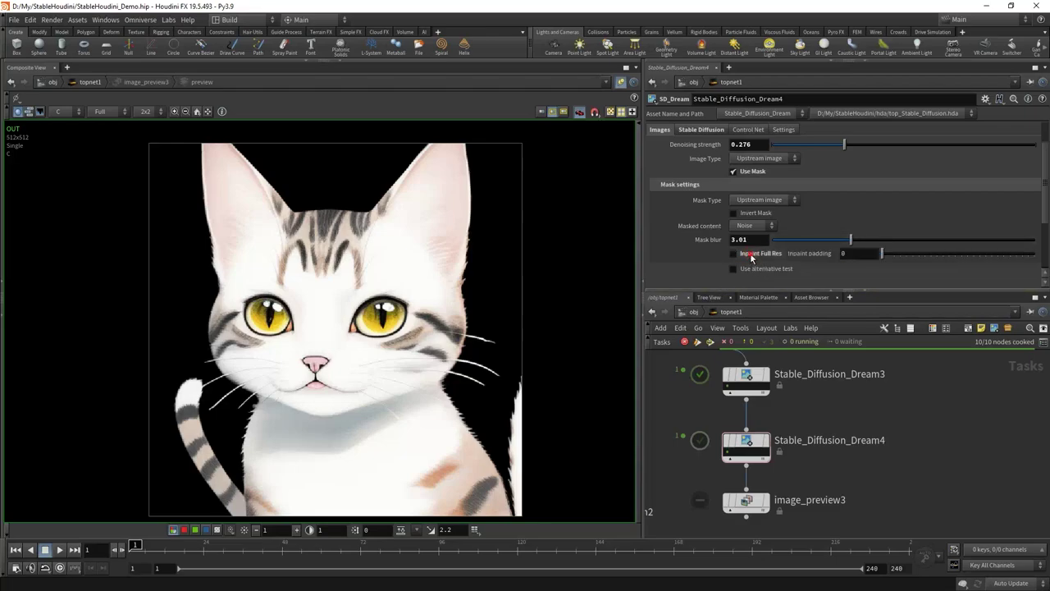
{"action": "left_click", "coordinate": [750, 254]}
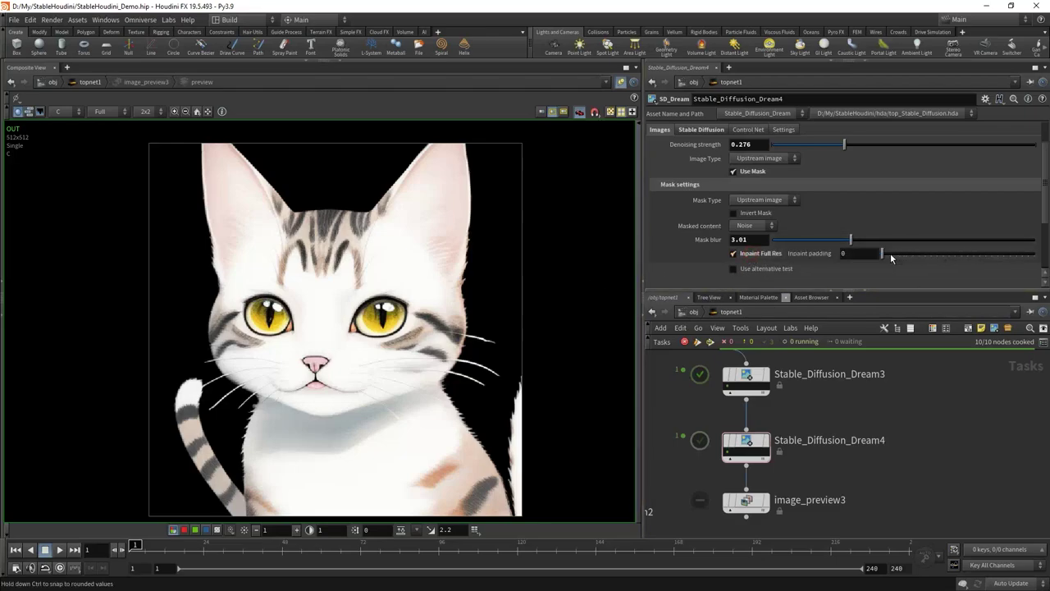
{"action": "left_click_drag", "start_coordinate": [890, 254], "coordinate": [909, 259]}
{"action": "left_click", "coordinate": [734, 254]}
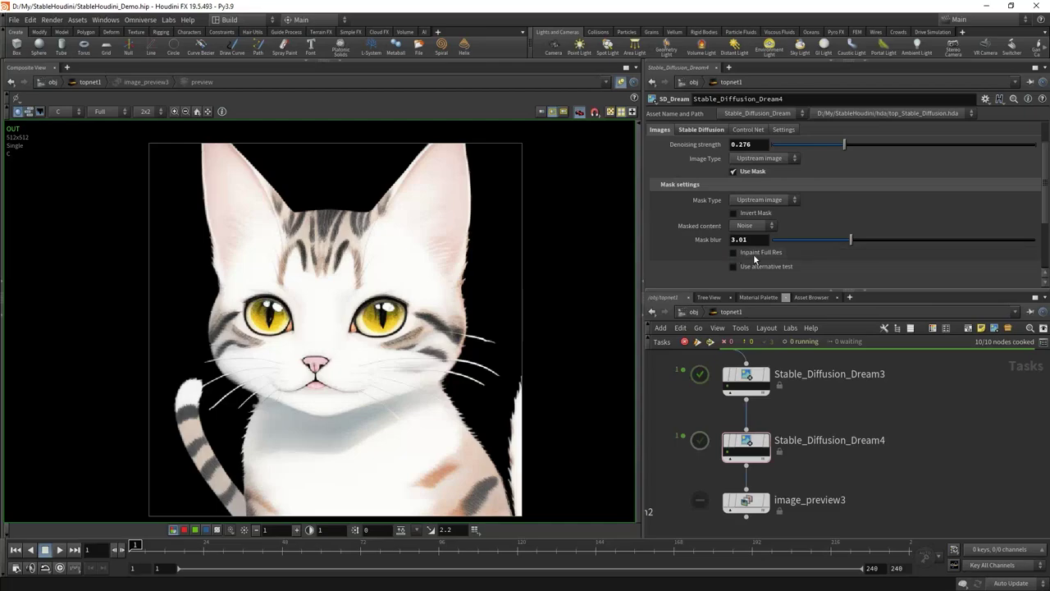
{"action": "left_click", "coordinate": [735, 172]}
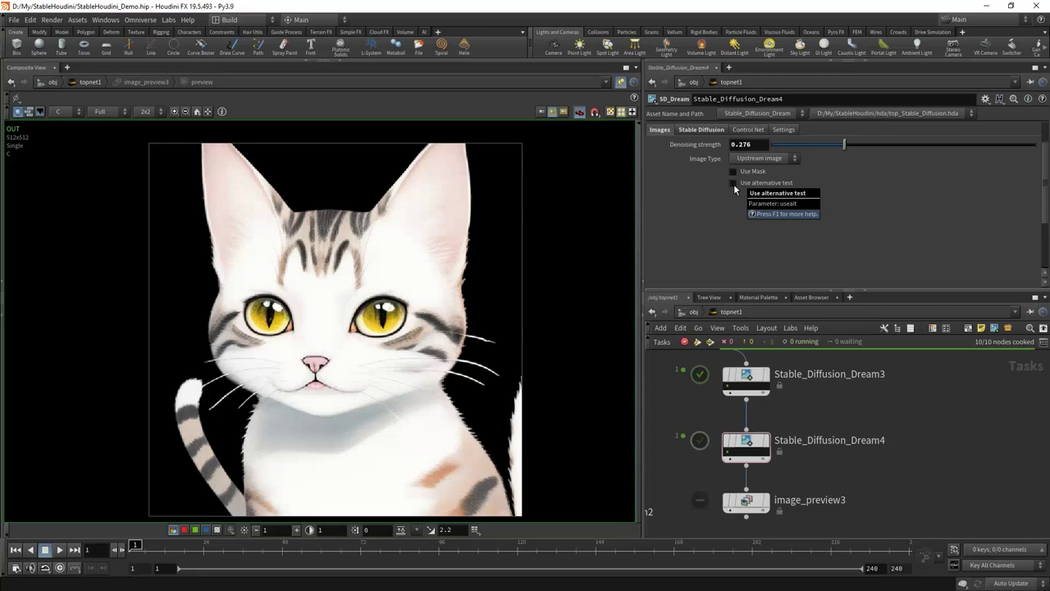
Enable the alternative test on Stable_Diffusion_Dream4 and review its override, decode and randomness settings
{"action": "left_click", "coordinate": [734, 184]}
{"action": "scroll", "coordinate": [720, 198], "scroll_direction": "down", "scroll_amount": 1}
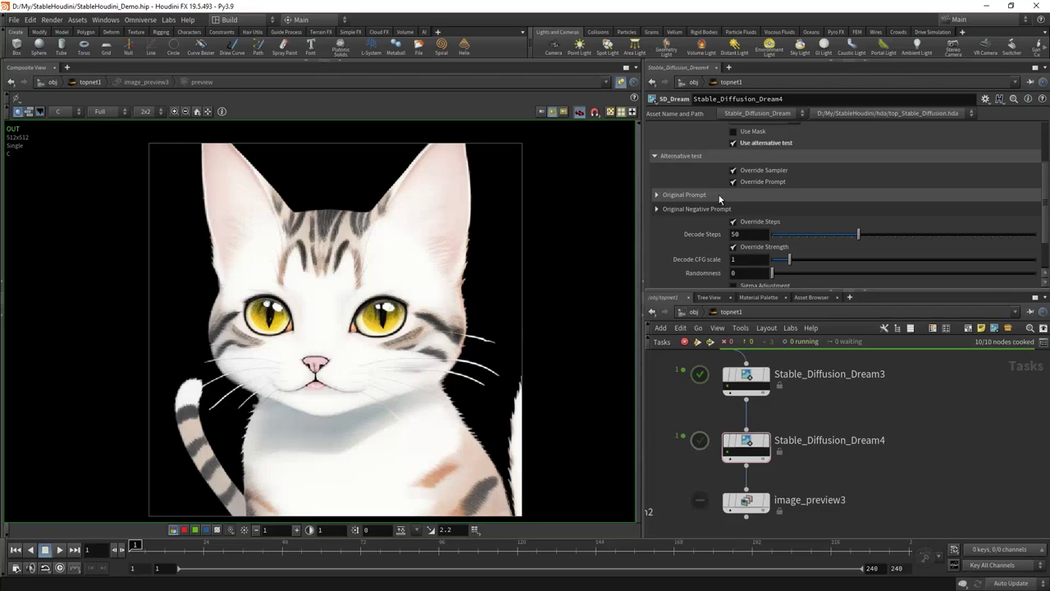
{"action": "scroll", "coordinate": [732, 210], "scroll_direction": "down", "scroll_amount": 2}
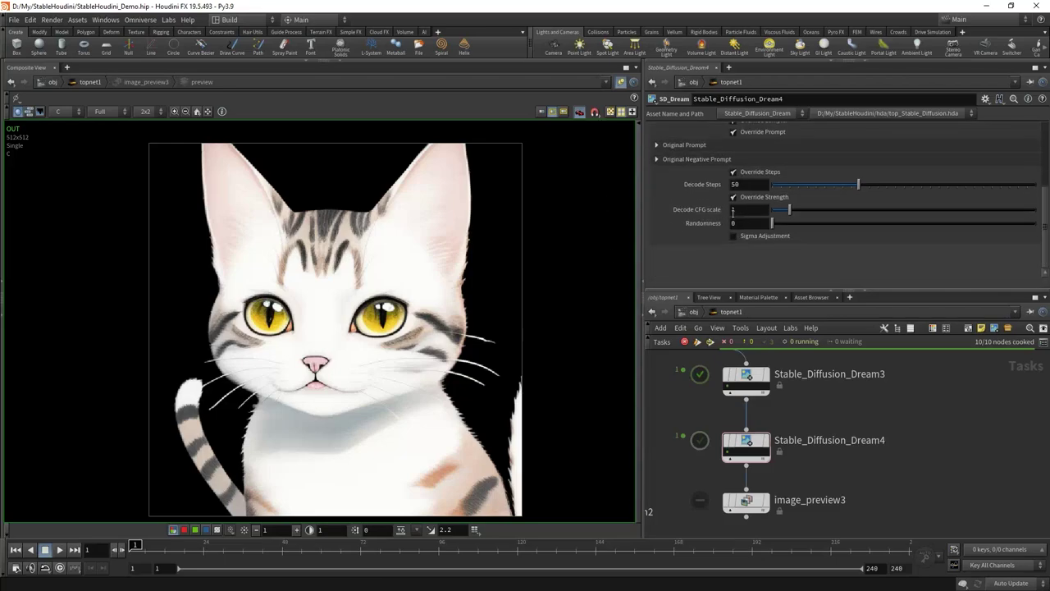
Add a File Pattern node to the right of the Stable_Diffusion_Dream3 branch and connect it to SD_Switch_Model1's output
{"action": "scroll", "coordinate": [733, 211], "scroll_direction": "up", "scroll_amount": 2}
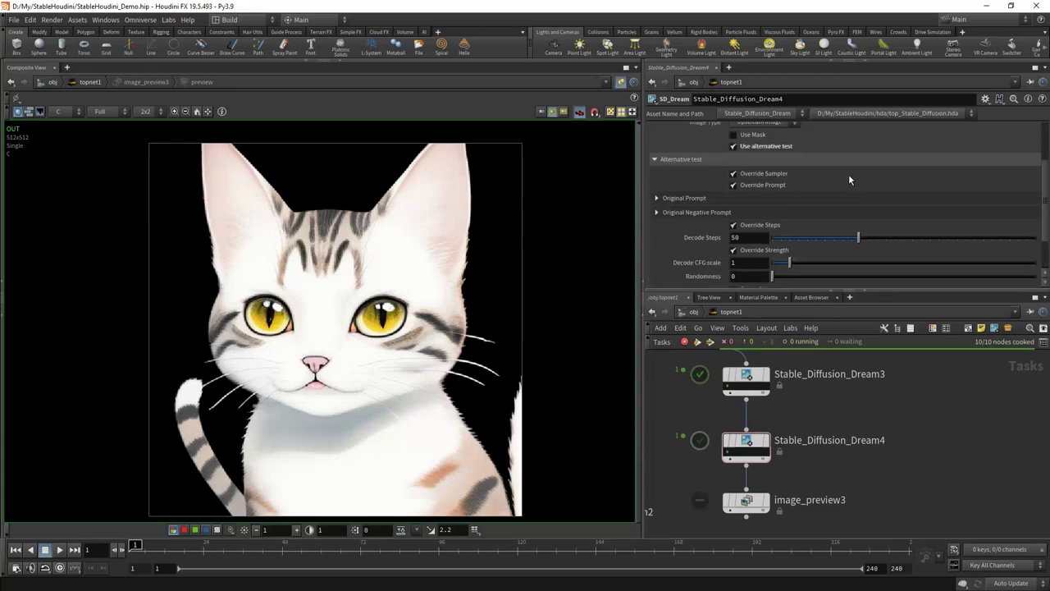
{"action": "scroll", "coordinate": [862, 406], "scroll_direction": "down", "scroll_amount": 5}
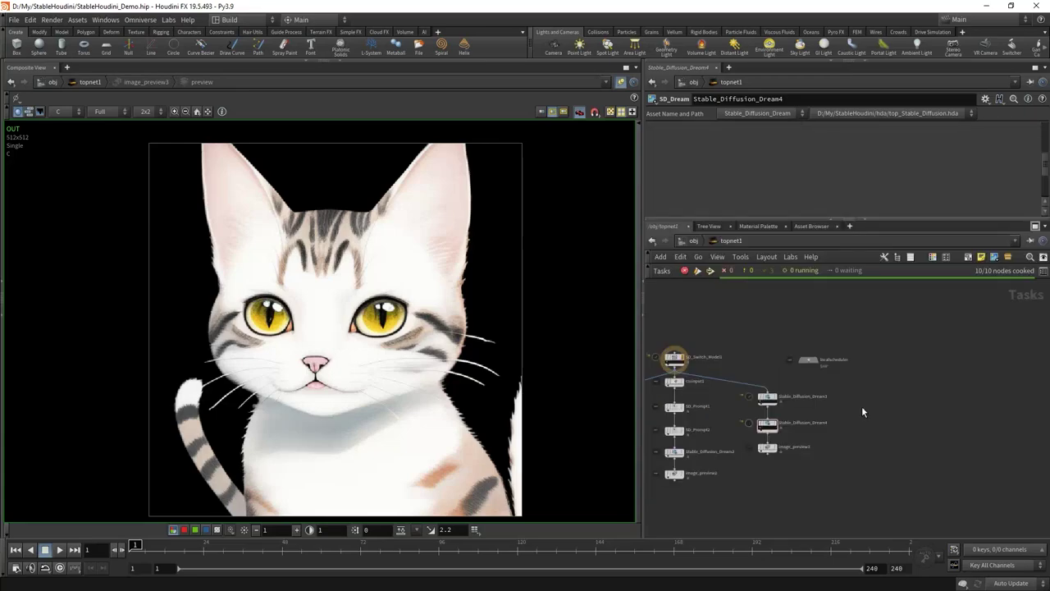
{"action": "scroll", "coordinate": [861, 406], "scroll_direction": "up", "scroll_amount": 3}
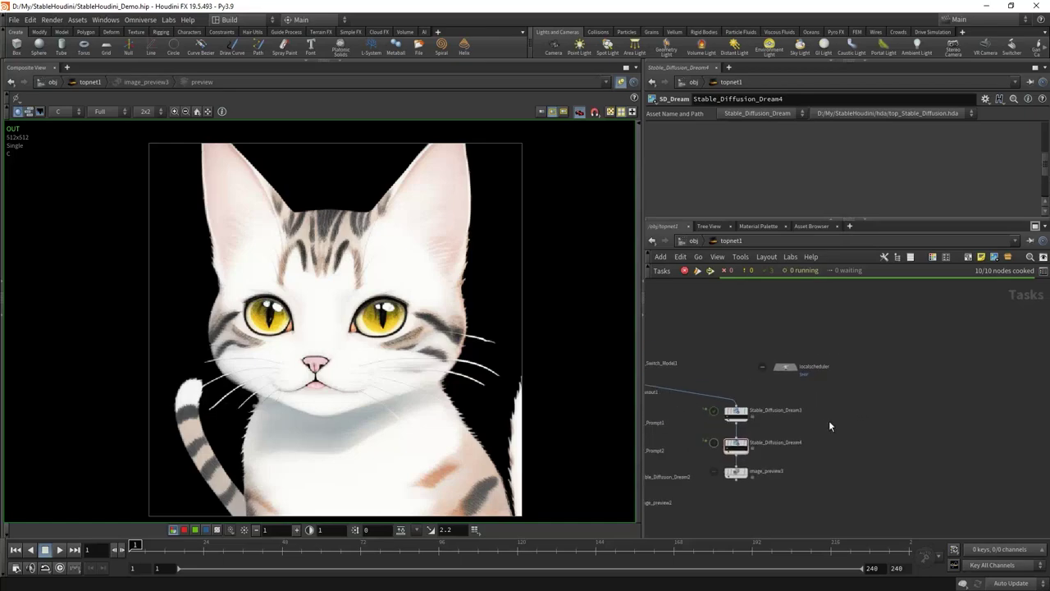
{"action": "key", "text": "Tab"}
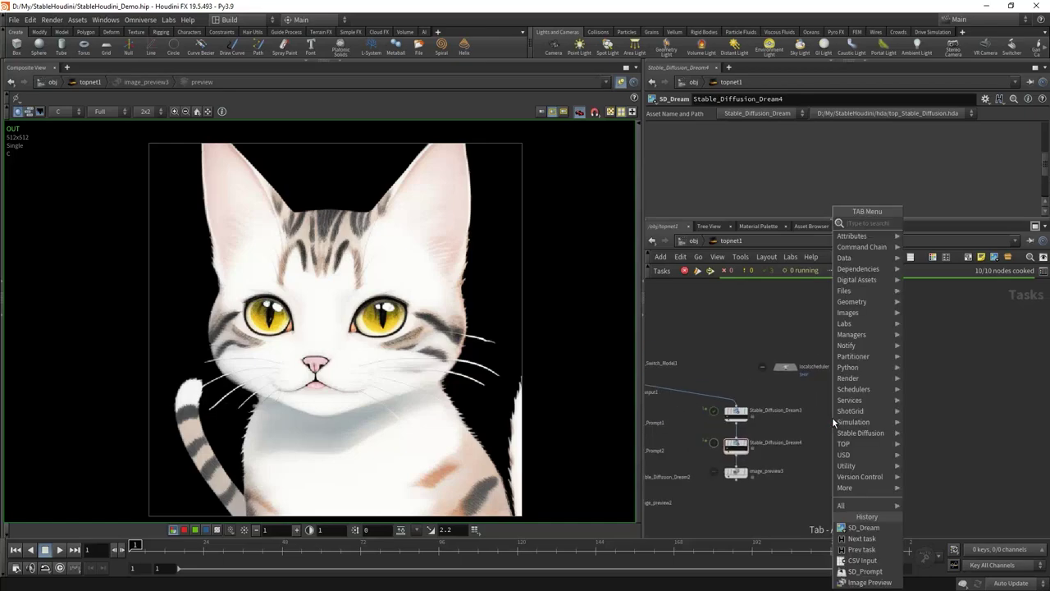
{"action": "type", "text": "file pattern"}
{"action": "key", "text": "Return"}
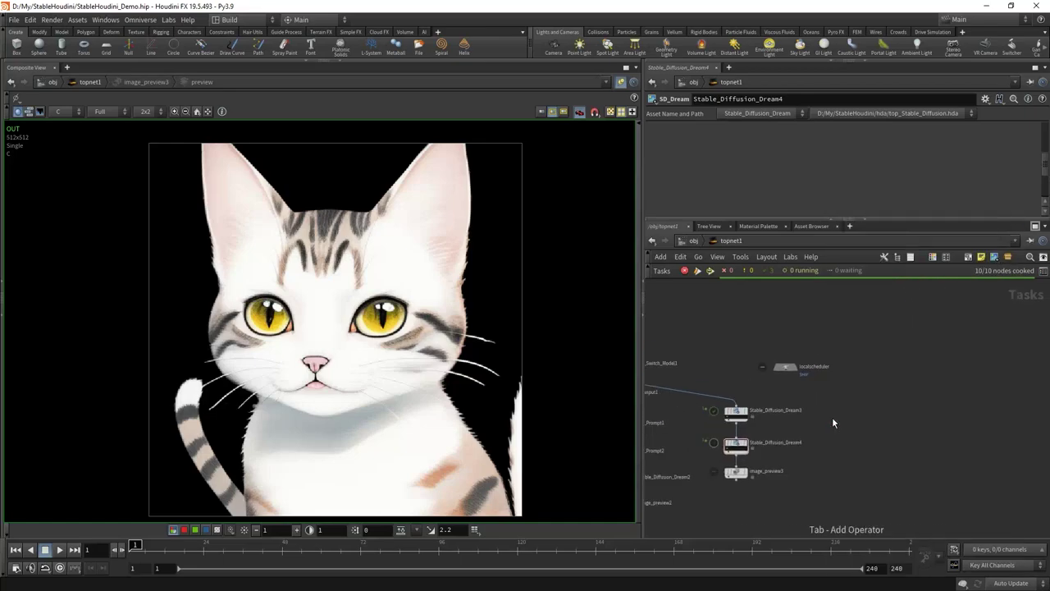
{"action": "left_click", "coordinate": [838, 414]}
{"action": "middle_click_drag", "start_coordinate": [747, 383], "coordinate": [820, 387]}
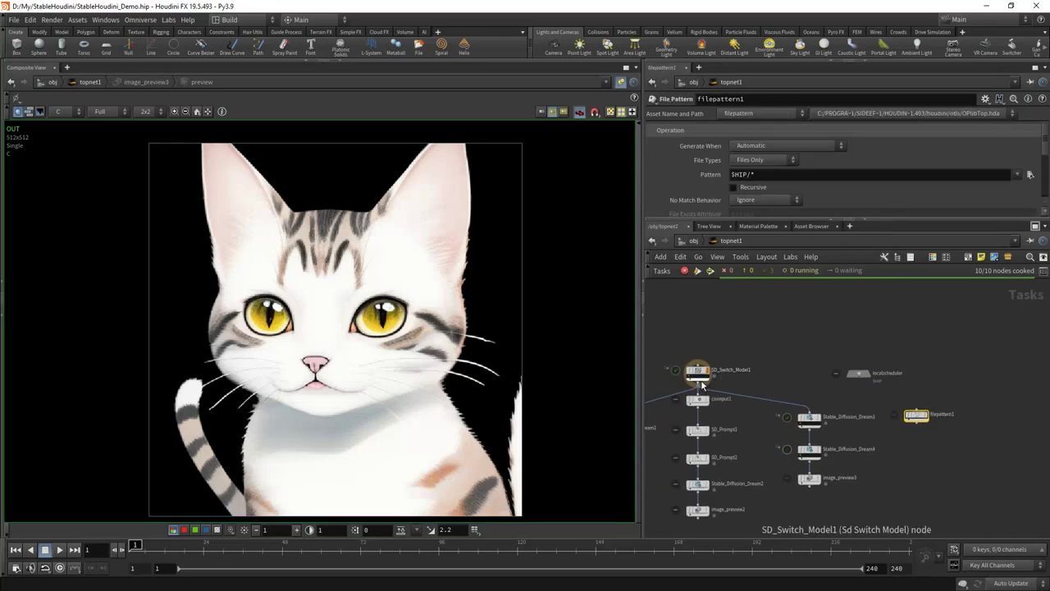
{"action": "left_click_drag", "start_coordinate": [702, 379], "coordinate": [917, 408]}
{"action": "scroll", "coordinate": [917, 411], "scroll_direction": "up", "scroll_amount": 3}
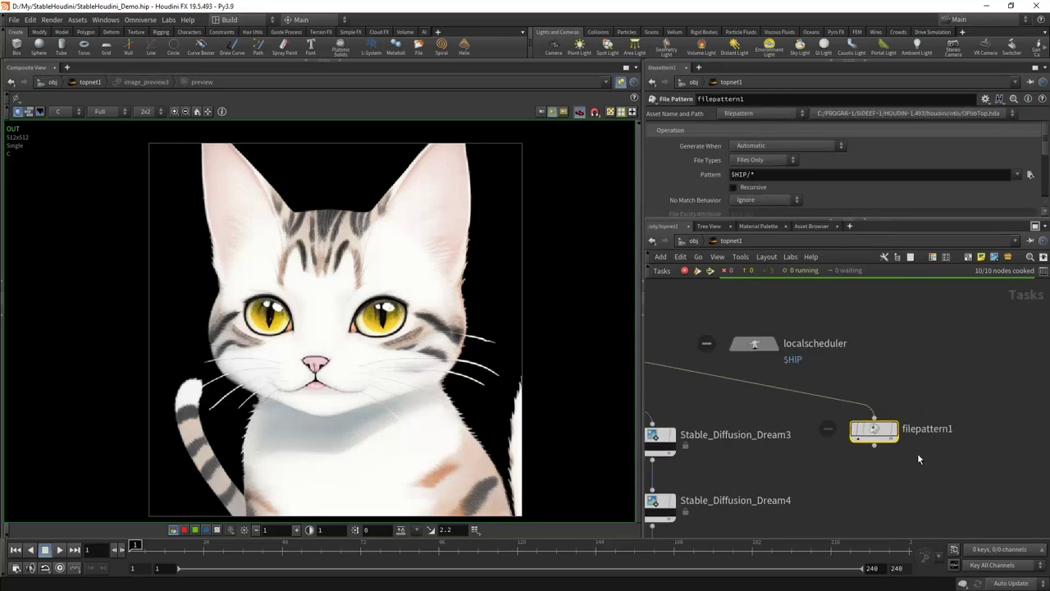
Point filepattern1 at the Rick image sequence with the pattern $HIP/Sequence/Rick/rick*.png
{"action": "left_click", "coordinate": [1031, 174]}
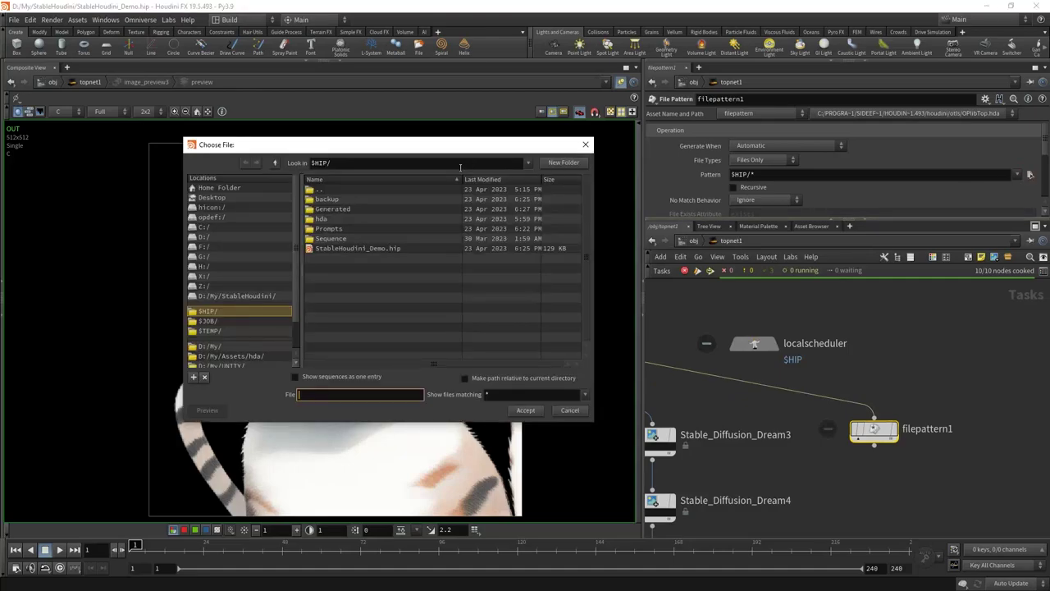
{"action": "left_click_drag", "start_coordinate": [370, 146], "coordinate": [633, 171]}
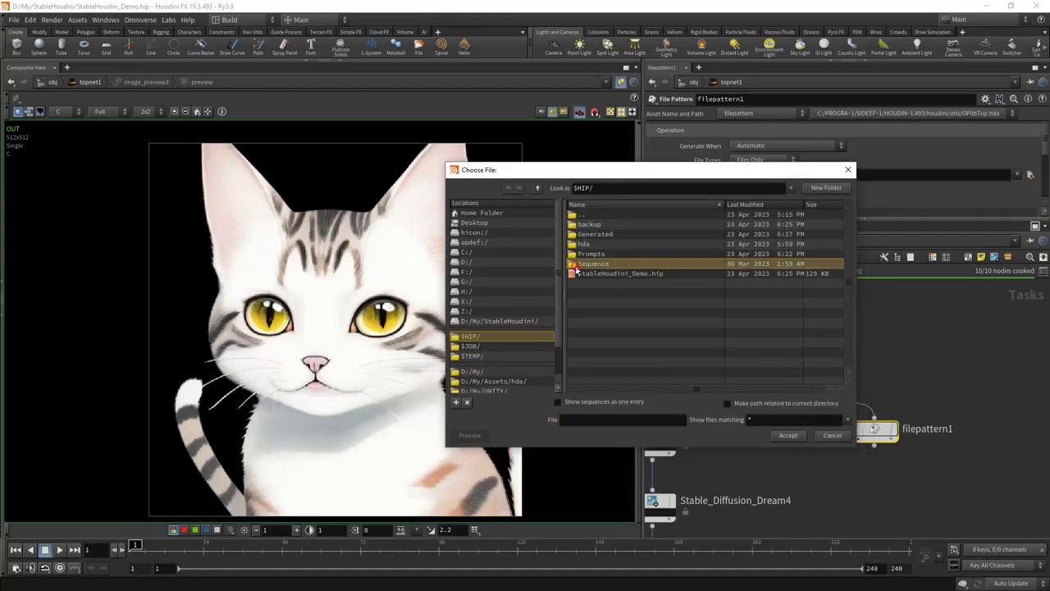
{"action": "double_click", "coordinate": [594, 264]}
{"action": "double_click", "coordinate": [589, 223]}
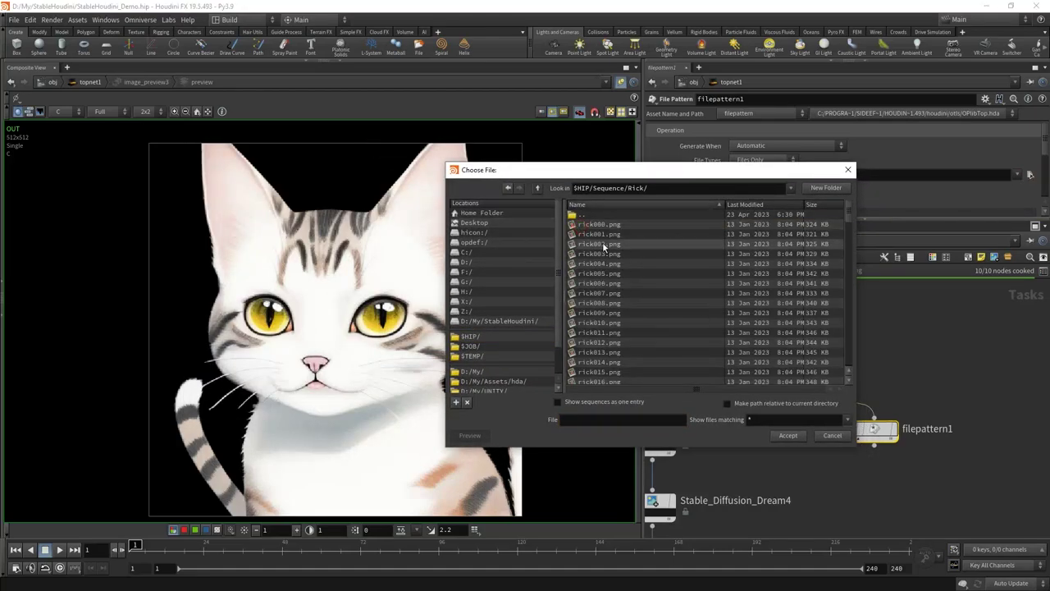
{"action": "double_click", "coordinate": [600, 233]}
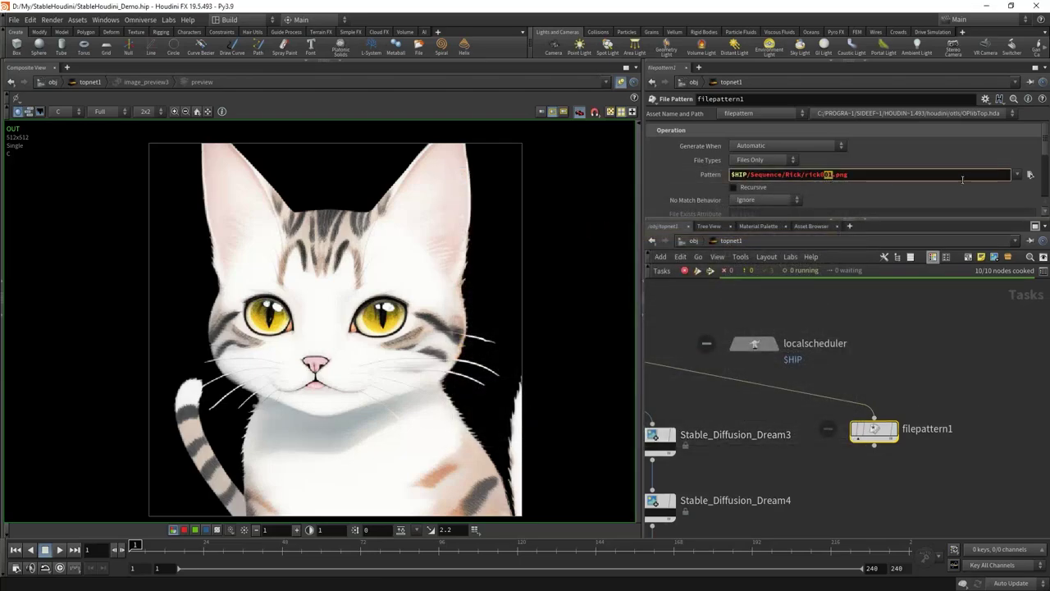
{"action": "type", "text": "*"}
{"action": "key", "text": "Return"}
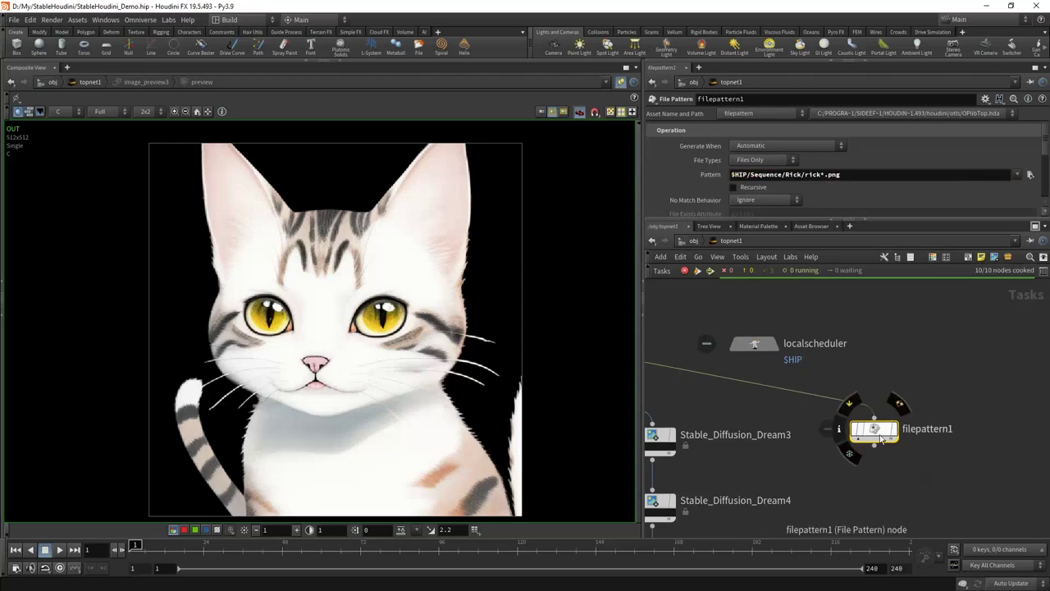
Cook filepattern1 and inspect the details of its first work item
{"action": "right_click", "coordinate": [874, 428]}
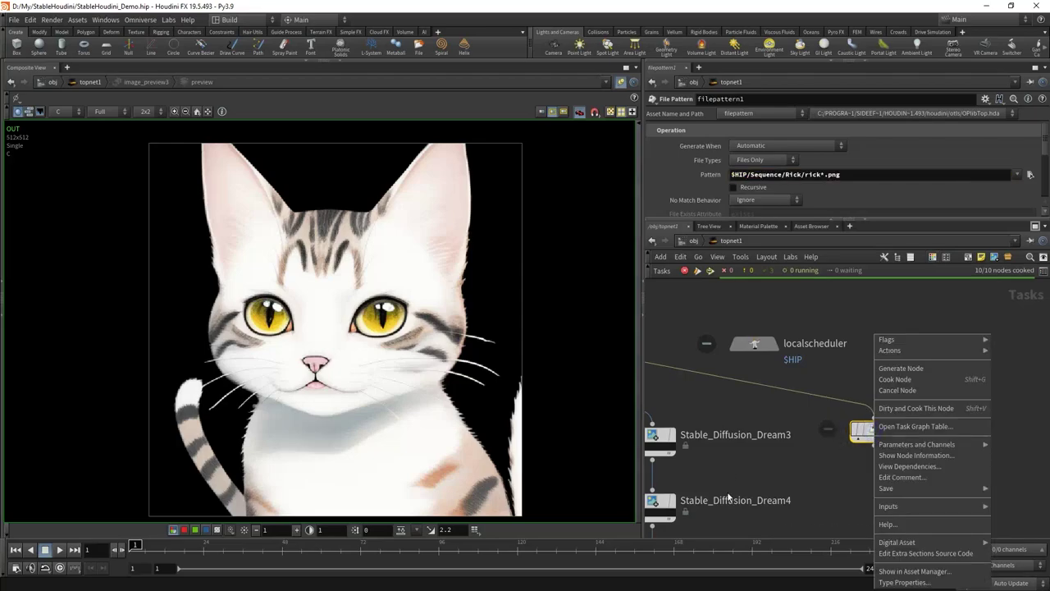
{"action": "left_click", "coordinate": [896, 379]}
{"action": "scroll", "coordinate": [890, 460], "scroll_direction": "up", "scroll_amount": 3}
{"action": "left_click_drag", "start_coordinate": [837, 410], "coordinate": [845, 350]}
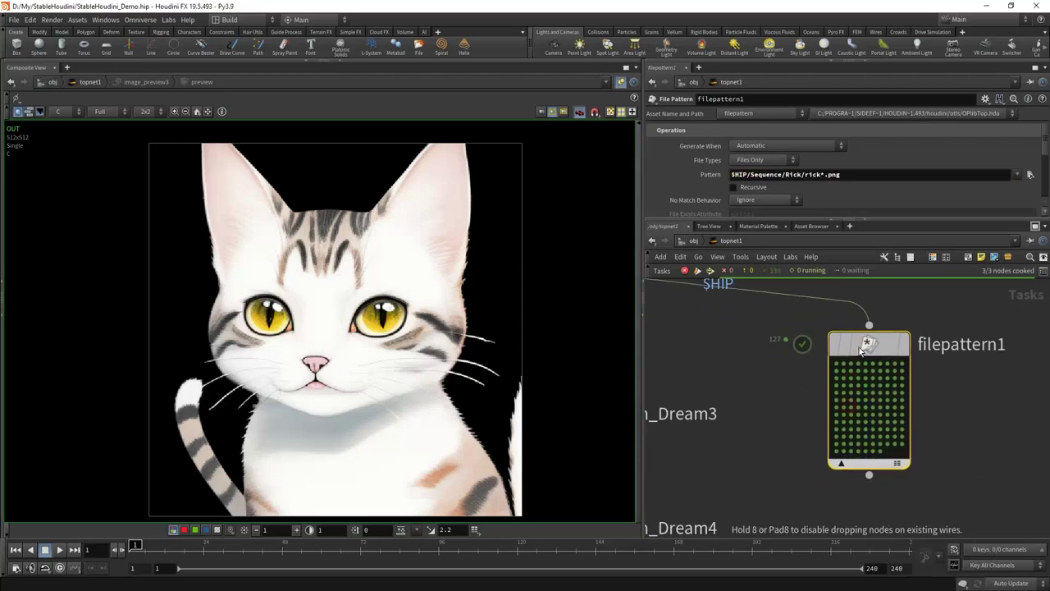
{"action": "left_click", "coordinate": [835, 363]}
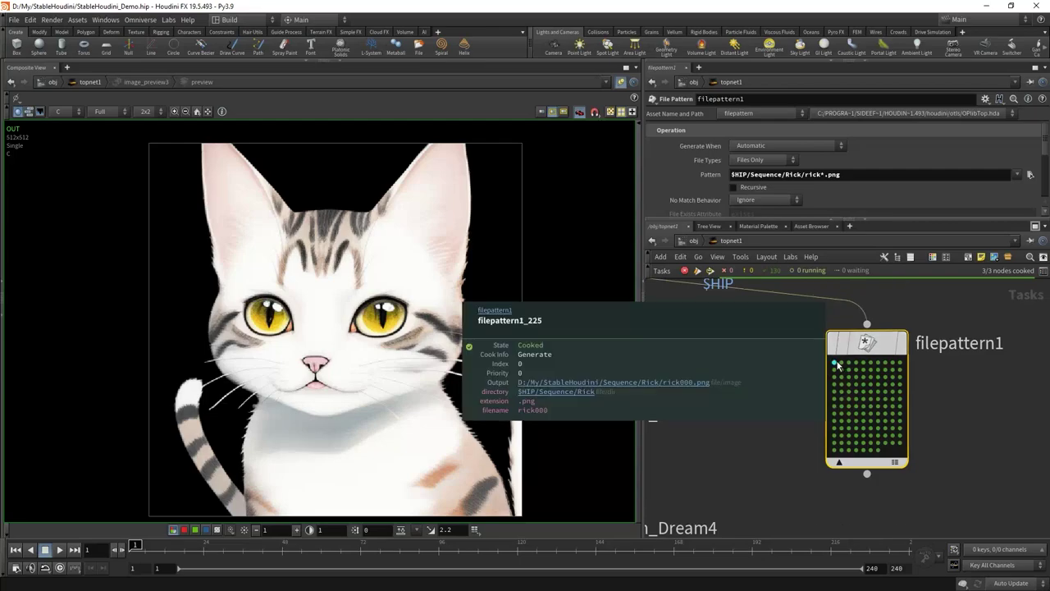
{"action": "scroll", "coordinate": [903, 410], "scroll_direction": "down", "scroll_amount": 5}
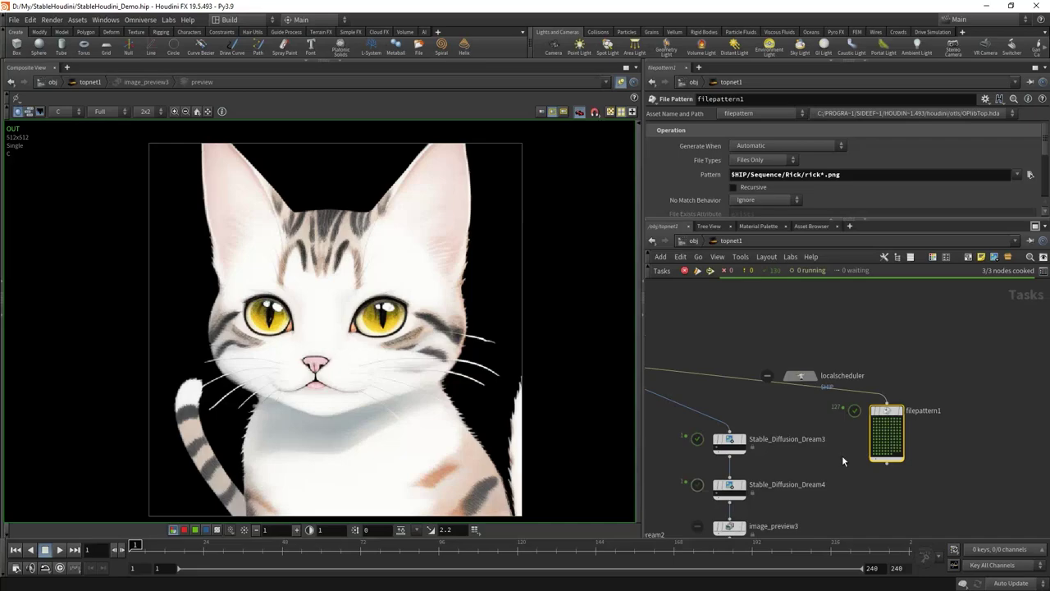
Place another SD_Dream node connected below filepattern1, using Img2Img with the upstream image, and set its denoising strength to 0.15
{"action": "left_click_drag", "start_coordinate": [729, 485], "coordinate": [883, 498], "text": "alt"}
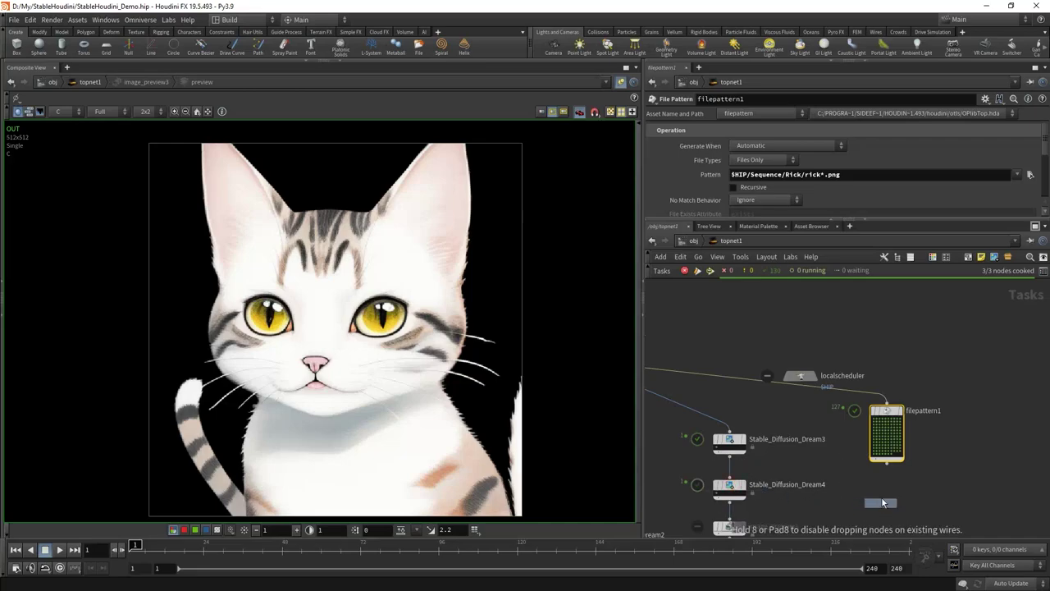
{"action": "scroll", "coordinate": [881, 463], "scroll_direction": "up", "scroll_amount": 3}
{"action": "left_click", "coordinate": [870, 504]}
{"action": "middle_click_drag", "start_coordinate": [804, 498], "coordinate": [763, 438]}
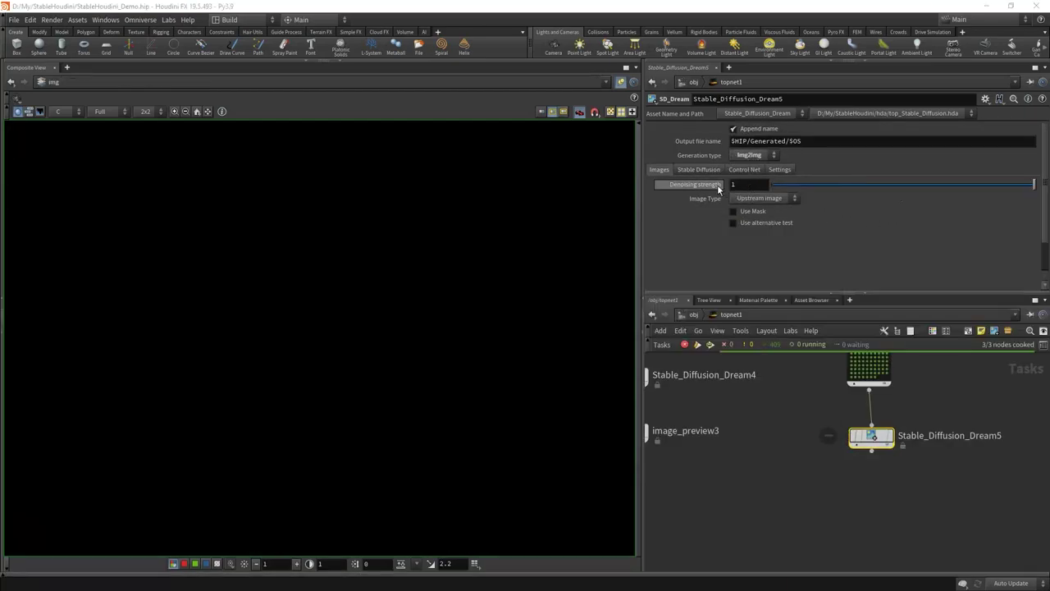
{"action": "double_click", "coordinate": [758, 187]}
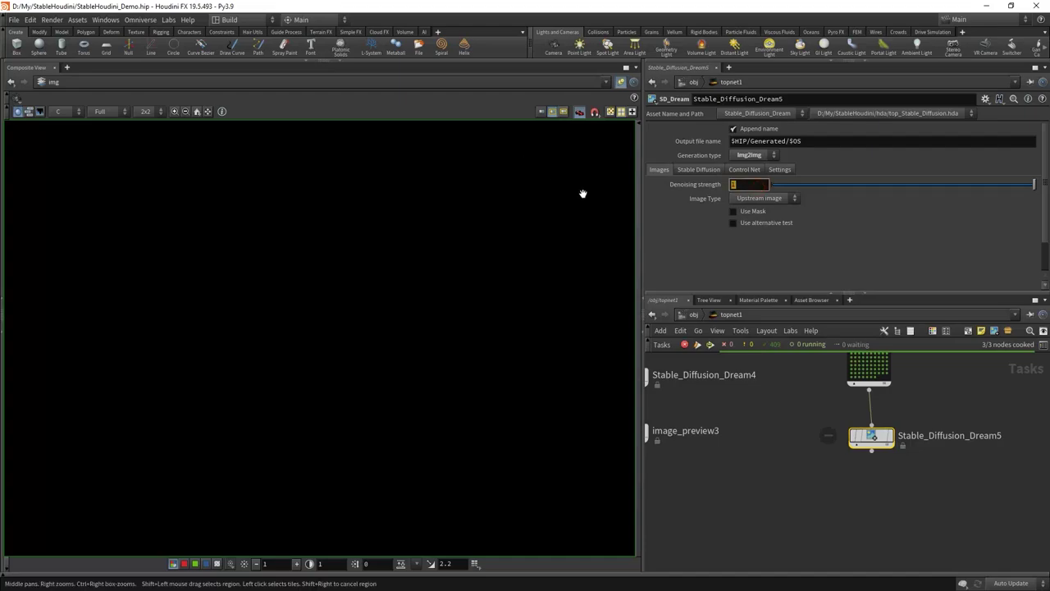
{"action": "type", "text": "0.15"}
{"action": "key", "text": "Return"}
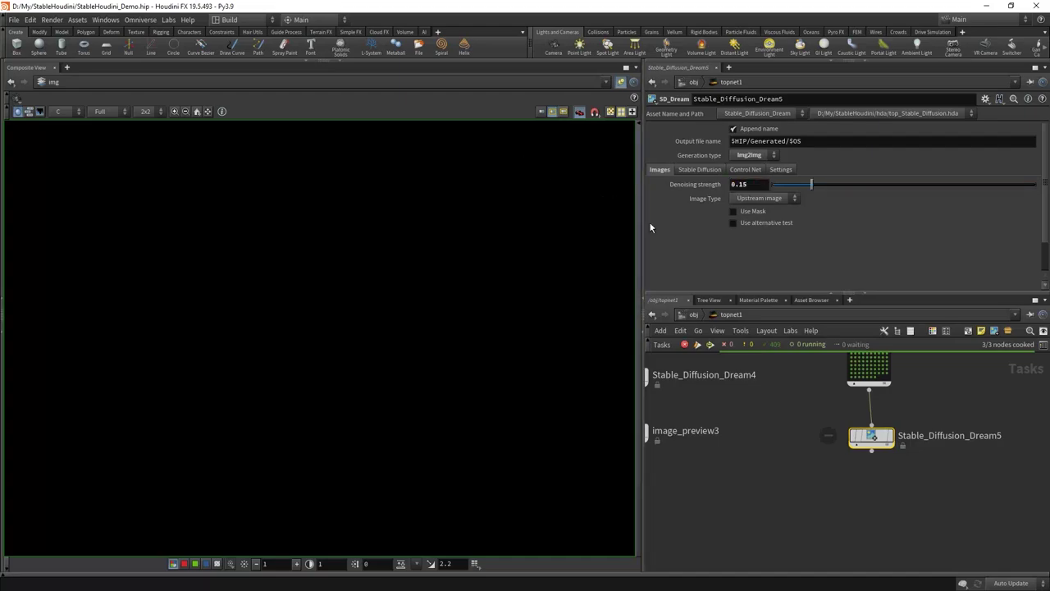
Make Stable_Diffusion_Dream5 use the upstream image resolution
{"action": "left_click", "coordinate": [700, 169]}
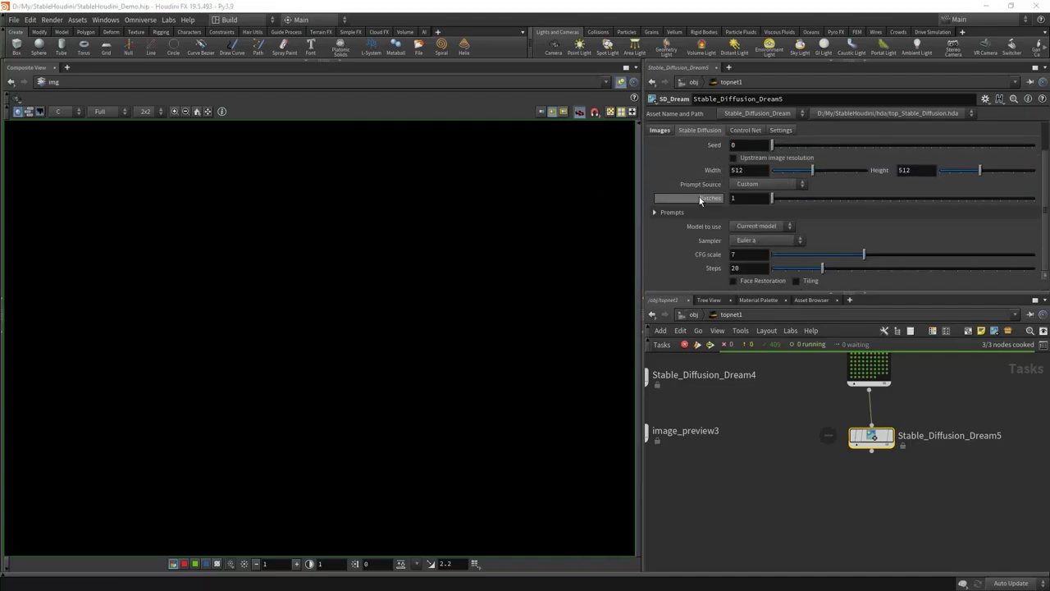
{"action": "scroll", "coordinate": [742, 193], "scroll_direction": "up", "scroll_amount": 2}
{"action": "left_click", "coordinate": [755, 198]}
{"action": "left_click", "coordinate": [756, 198]}
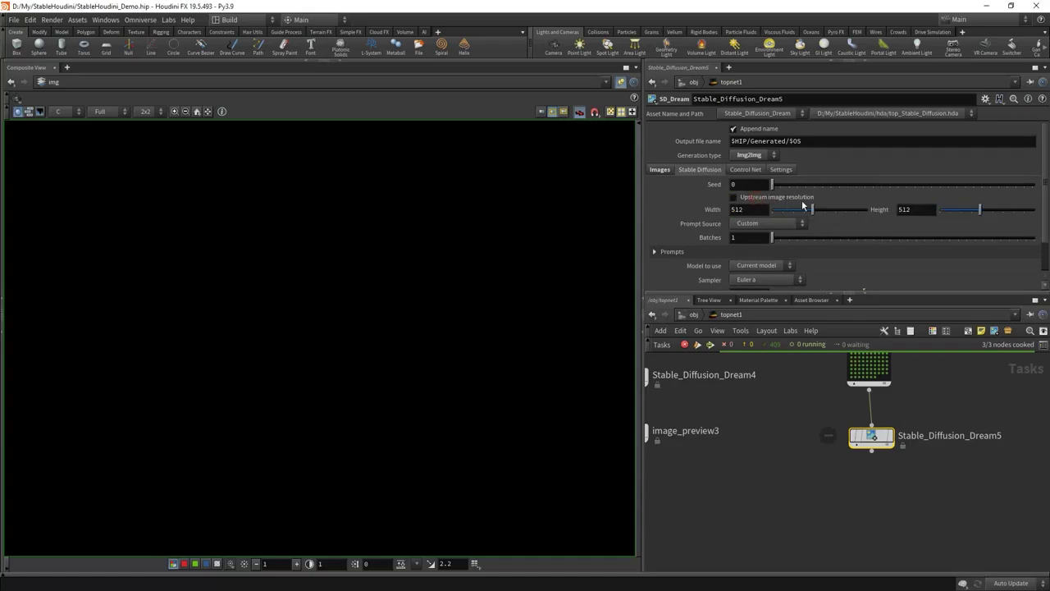
{"action": "left_click", "coordinate": [756, 198]}
Replace Stable_Diffusion_Dream5's prompt with "Drawing of a dancing man, anime-style, lineart, flat colors, minimalistic"
{"action": "left_click", "coordinate": [654, 238]}
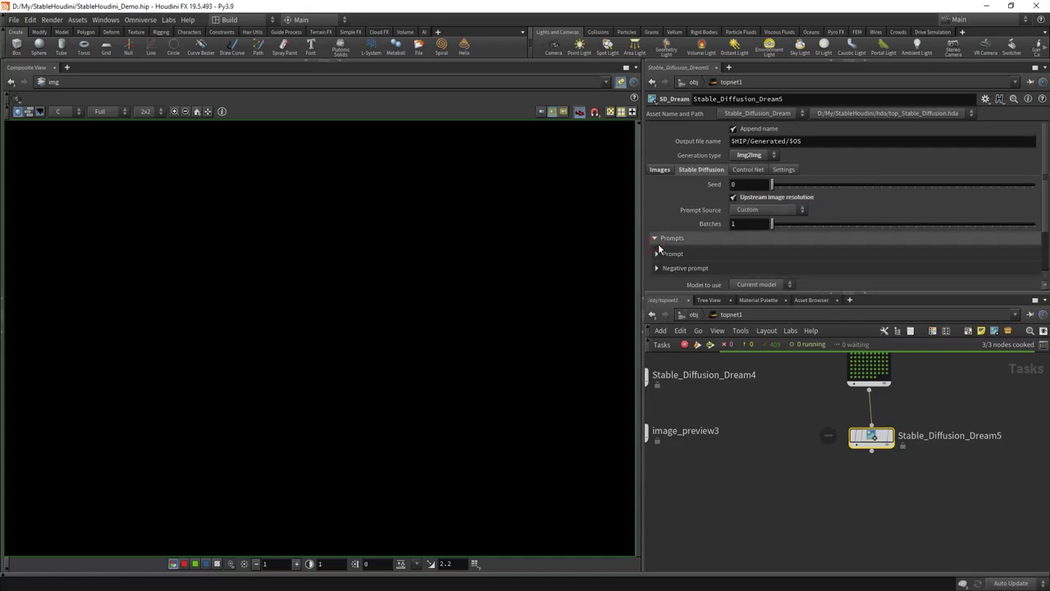
{"action": "left_click", "coordinate": [656, 251]}
{"action": "scroll", "coordinate": [713, 229], "scroll_direction": "down", "scroll_amount": 2}
{"action": "key", "text": "ctrl+a"}
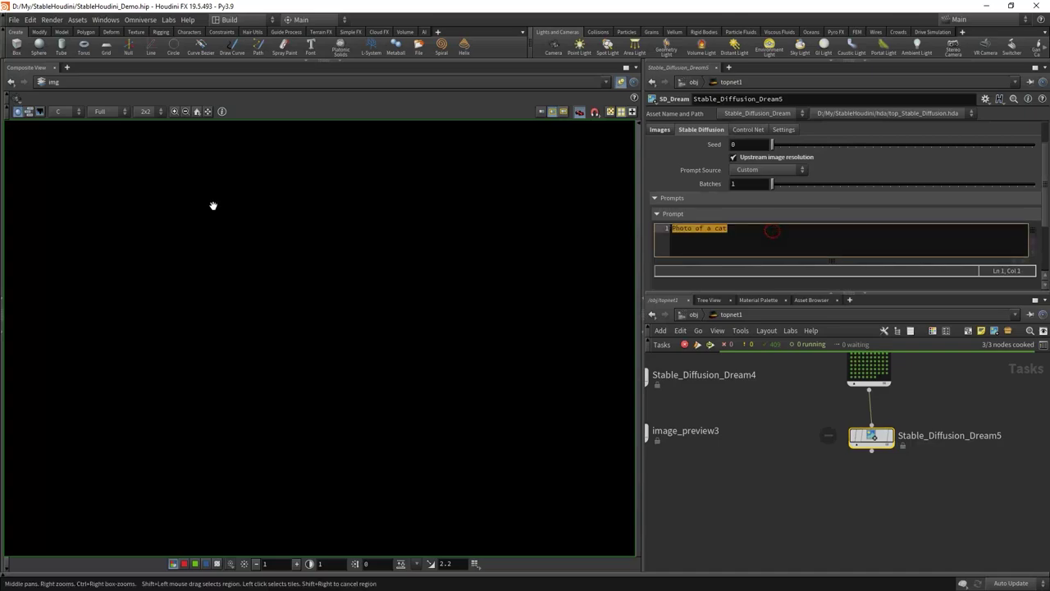
{"action": "type", "text": "Draw"}
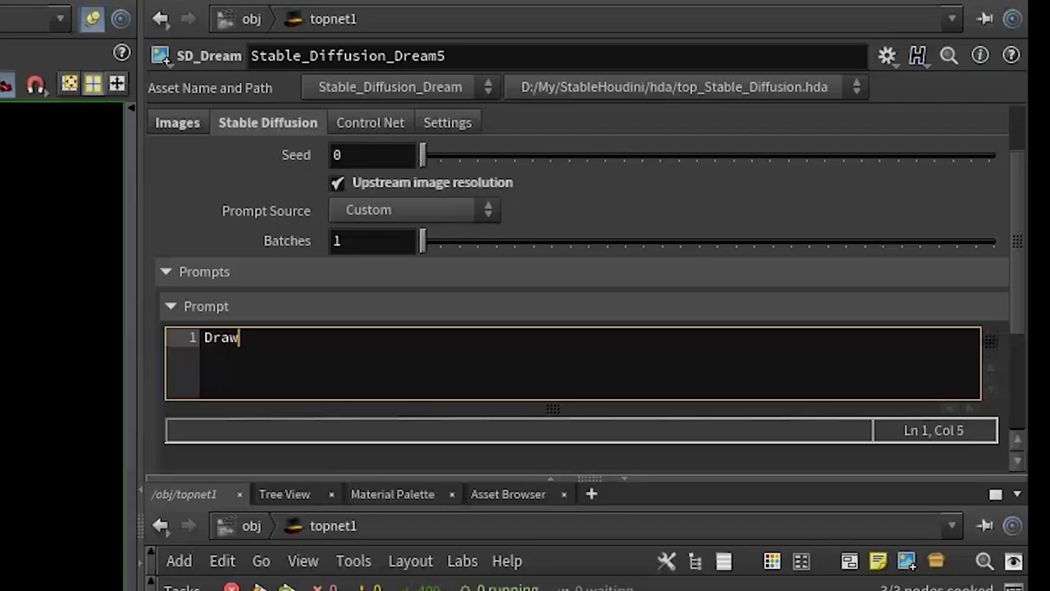
{"action": "type", "text": "ing of "}
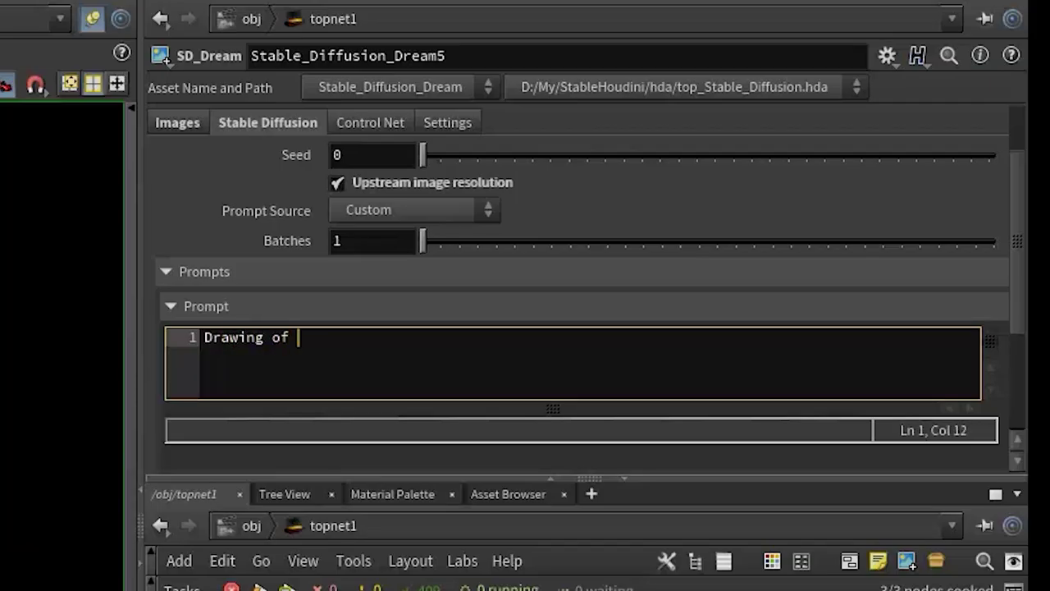
{"action": "type", "text": "a dancing"}
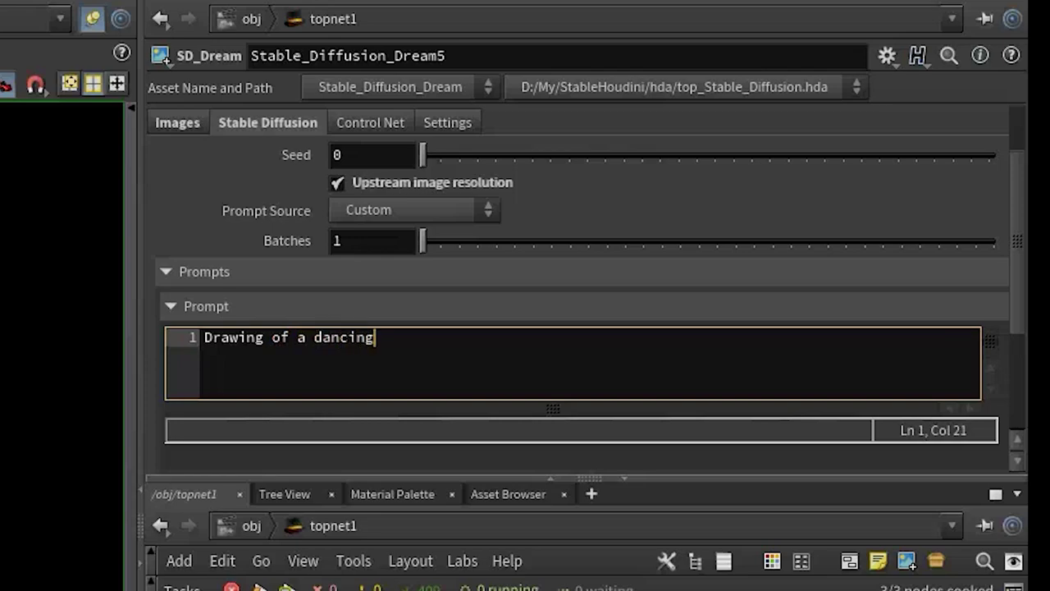
{"action": "type", "text": " man, anime-style, lineart, flat color"}
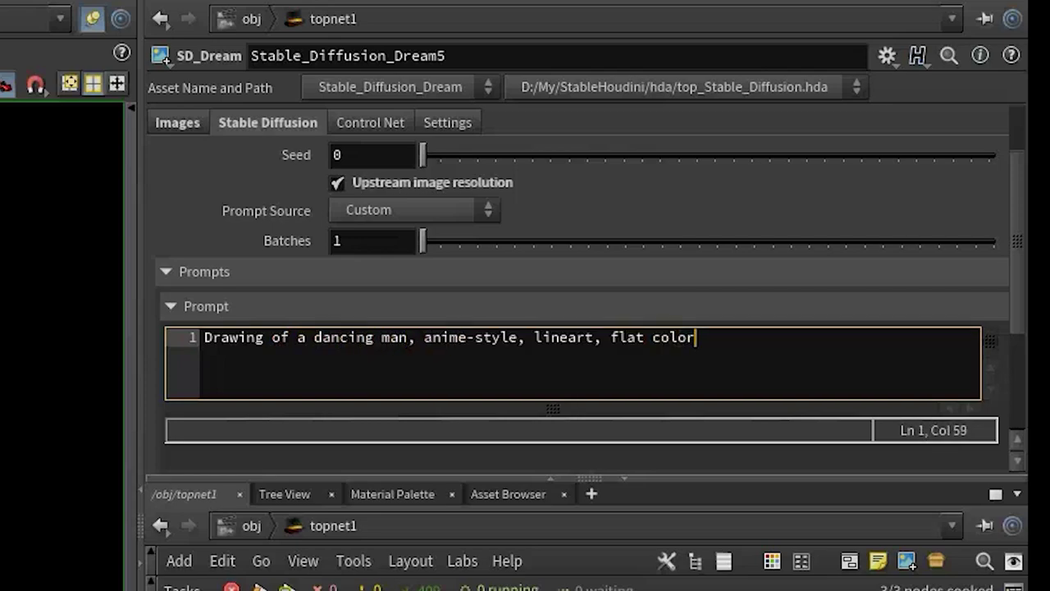
{"action": "type", "text": "s, minimalistic"}
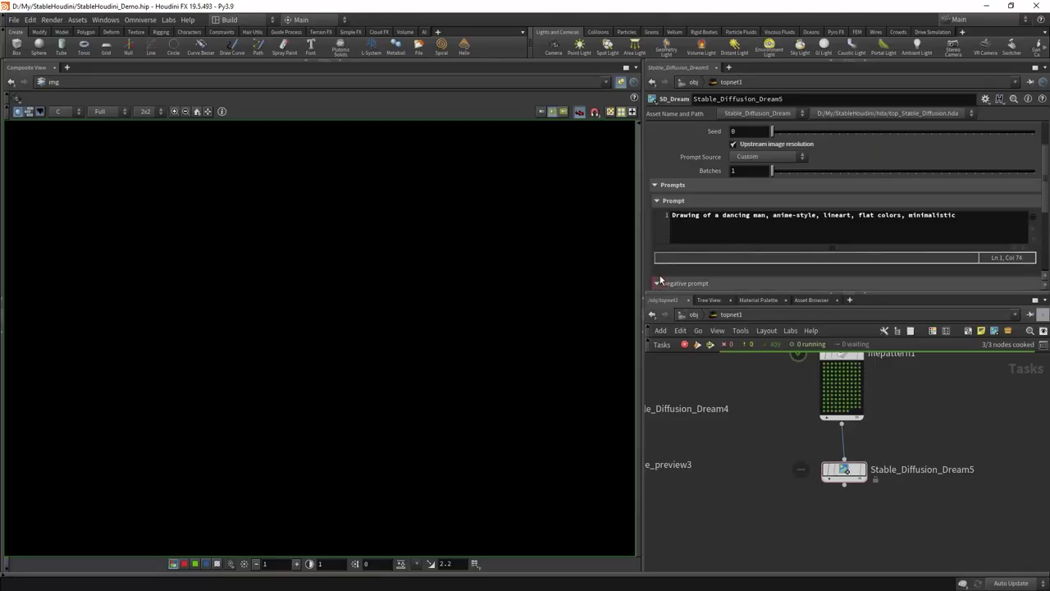
Enter "blurry, out of focus" as Stable_Diffusion_Dream5's negative prompt
{"action": "scroll", "coordinate": [660, 281], "scroll_direction": "down", "scroll_amount": 1}
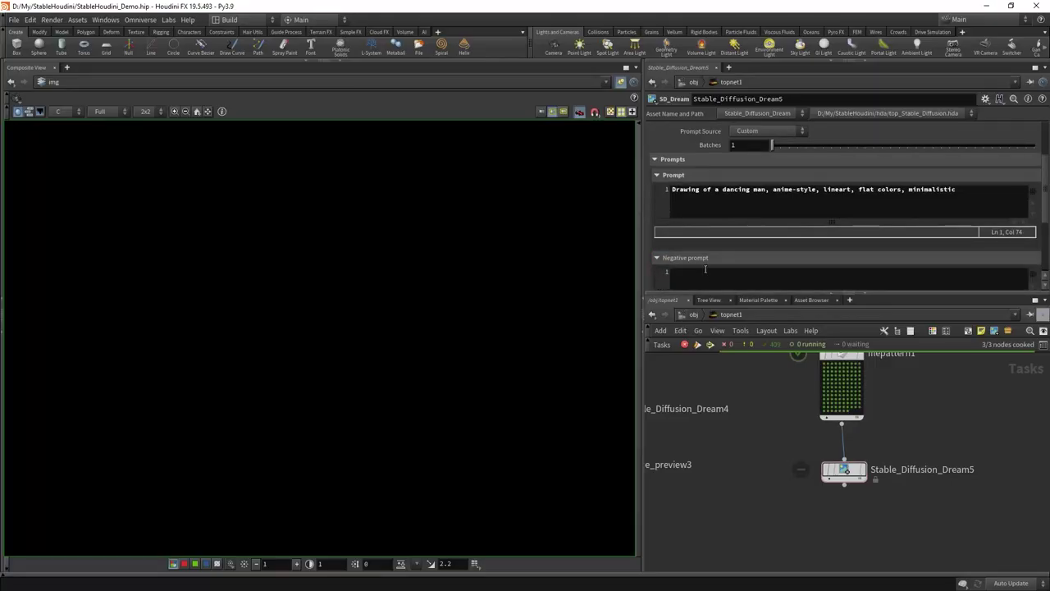
{"action": "left_click", "coordinate": [717, 284]}
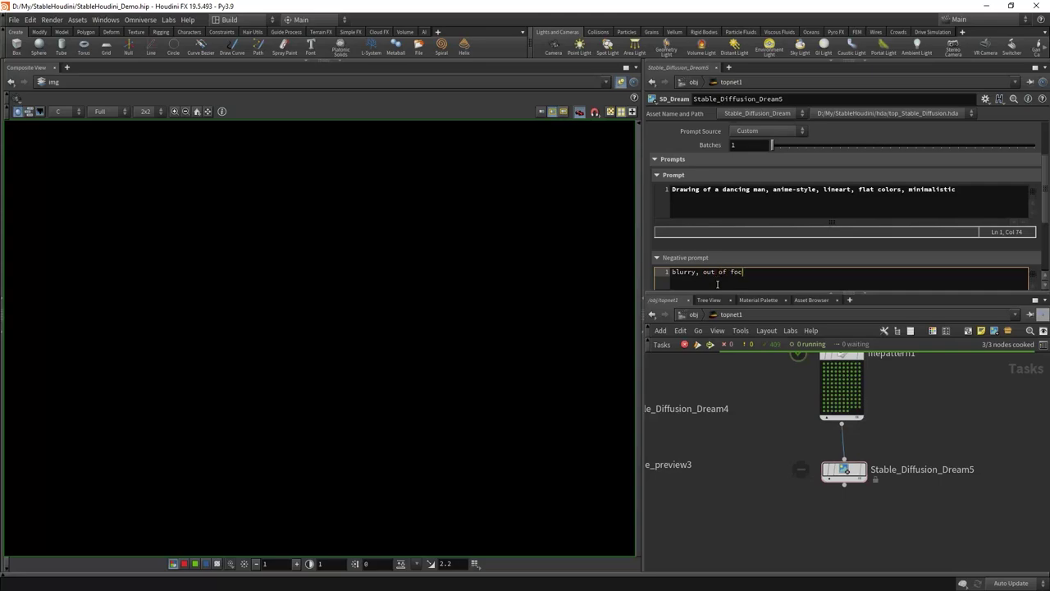
{"action": "scroll", "coordinate": [711, 229], "scroll_direction": "down", "scroll_amount": 4}
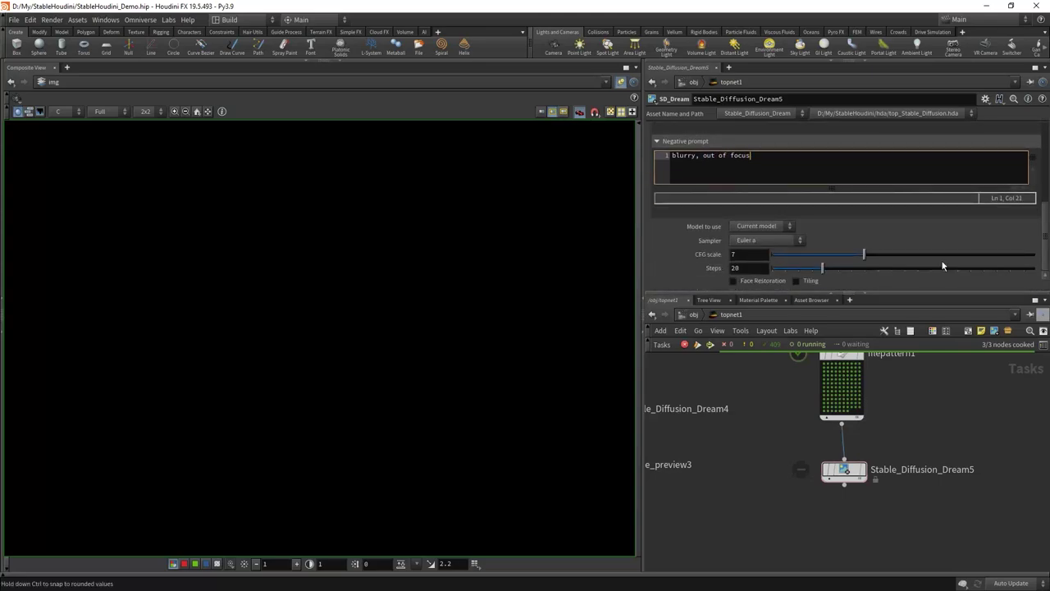
Set Stable_Diffusion_Dream5's seed to 1
{"action": "left_click_drag", "start_coordinate": [1047, 228], "coordinate": [948, 163]}
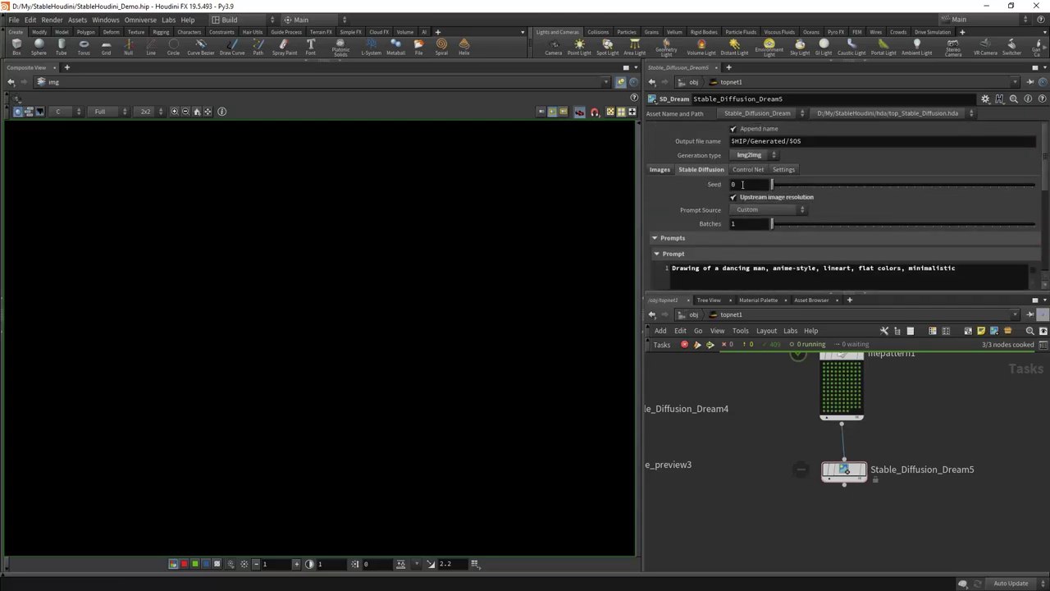
{"action": "left_click", "coordinate": [742, 184]}
{"action": "type", "text": "-1"}
{"action": "key", "text": "Return"}
{"action": "left_click", "coordinate": [747, 186]}
{"action": "key", "text": "Return"}
Set Stable_Diffusion_Dream5's output file name to $HIP/Generated/Sequence/$OS/$OS
{"action": "left_click", "coordinate": [789, 141]}
{"action": "type", "text": "Sequence"}
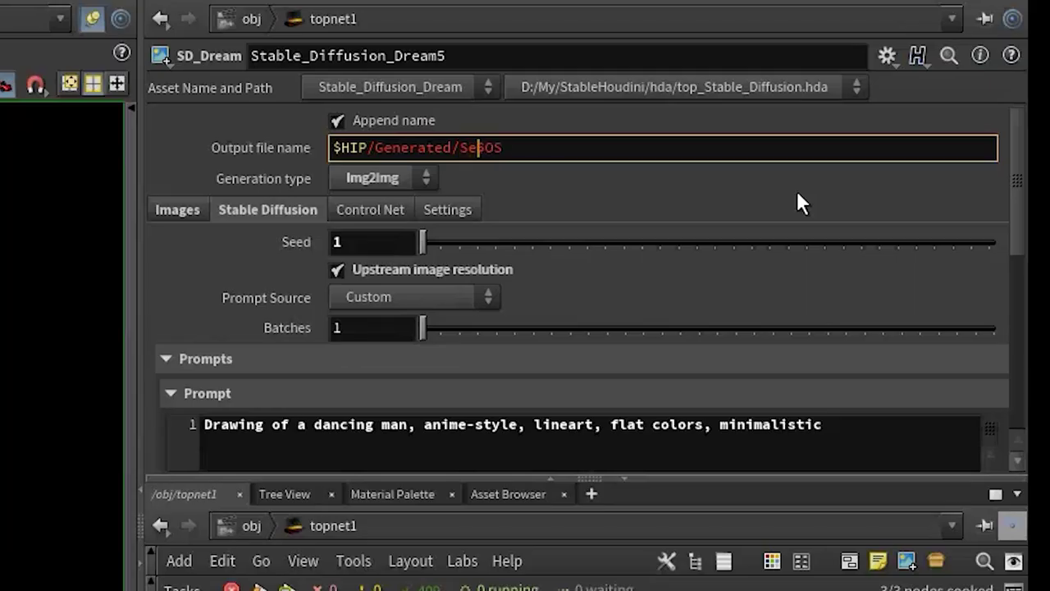
{"action": "type", "text": "/"}
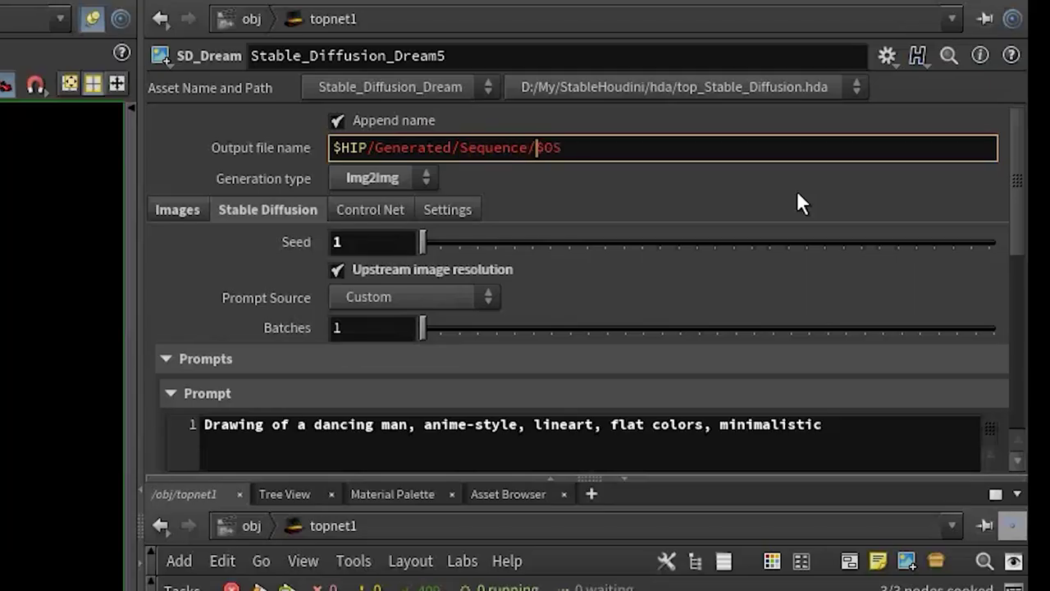
{"action": "key", "text": "End"}
{"action": "type", "text": "/$OS"}
{"action": "key", "text": "Return"}
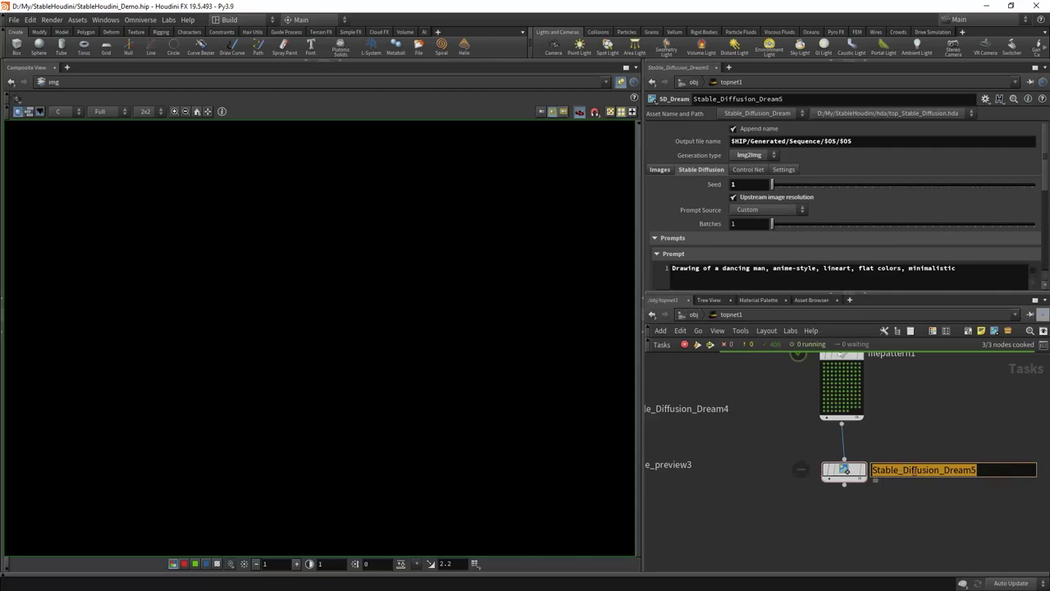
Rename the Stable_Diffusion_Dream5 node to "rick" and save the scene
{"action": "type", "text": "rick"}
{"action": "key", "text": "Return"}
{"action": "key", "text": "ctrl+s"}
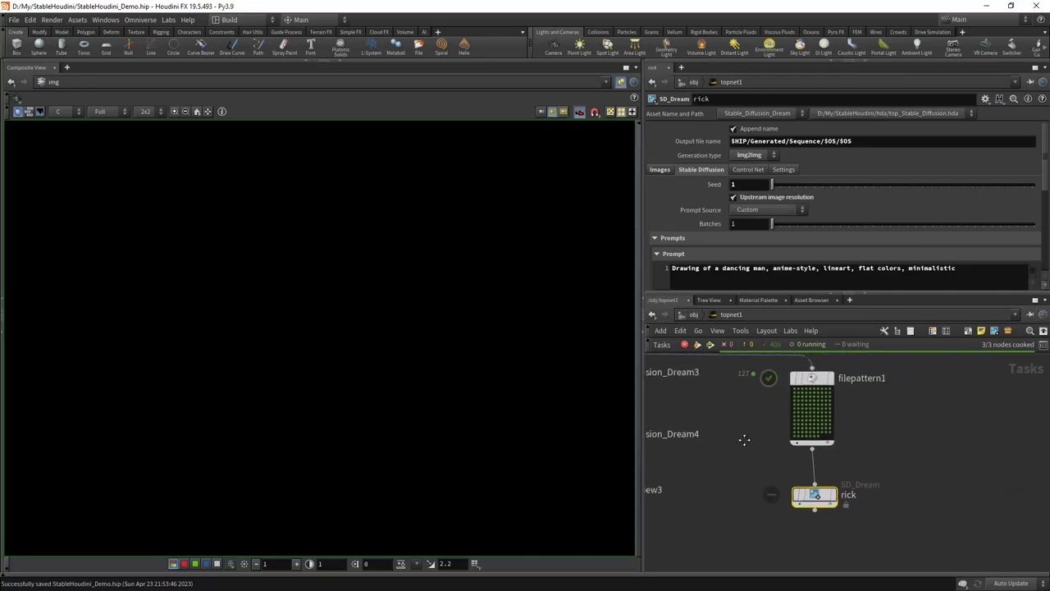
Lay out the nodes and insert a Filter by Range node on the wire between filepattern1 and rick
{"action": "middle_click_drag", "start_coordinate": [744, 439], "coordinate": [728, 444]}
{"action": "key", "text": "l"}
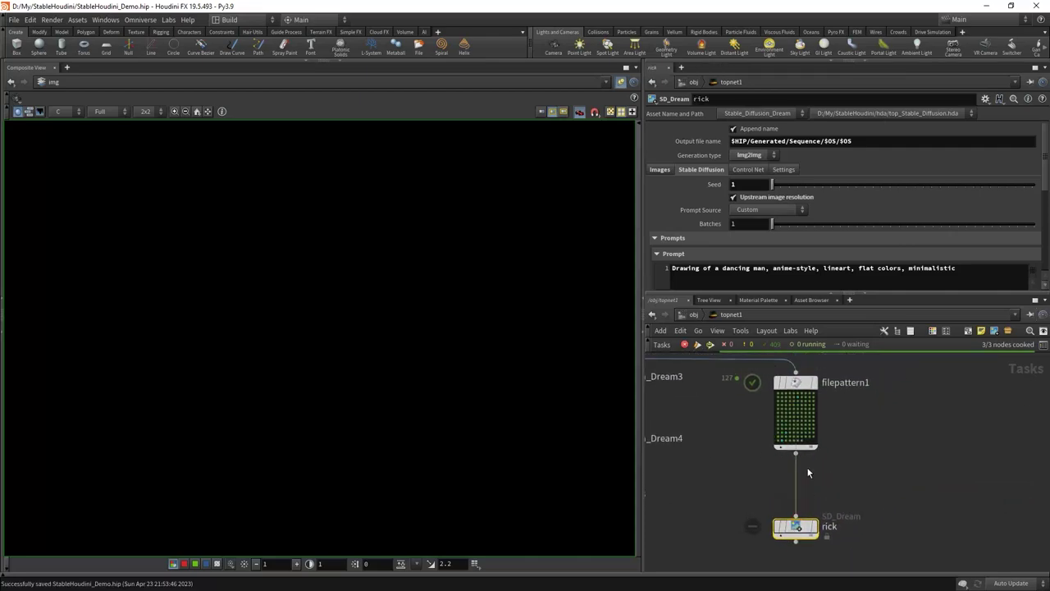
{"action": "key", "text": "Tab"}
{"action": "type", "text": "fi"}
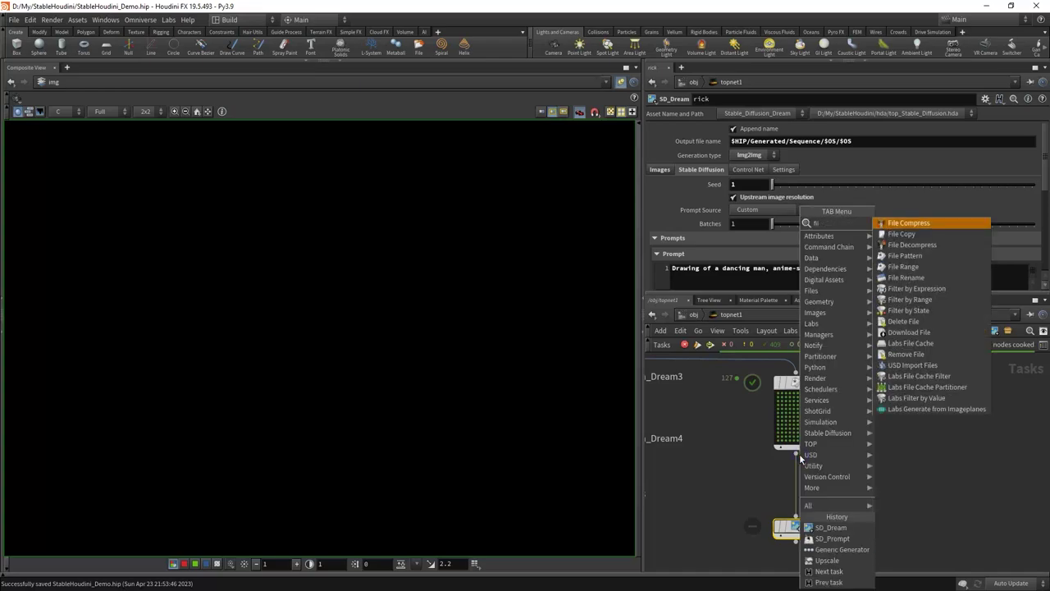
{"action": "type", "text": "lter"}
{"action": "left_click", "coordinate": [903, 238]}
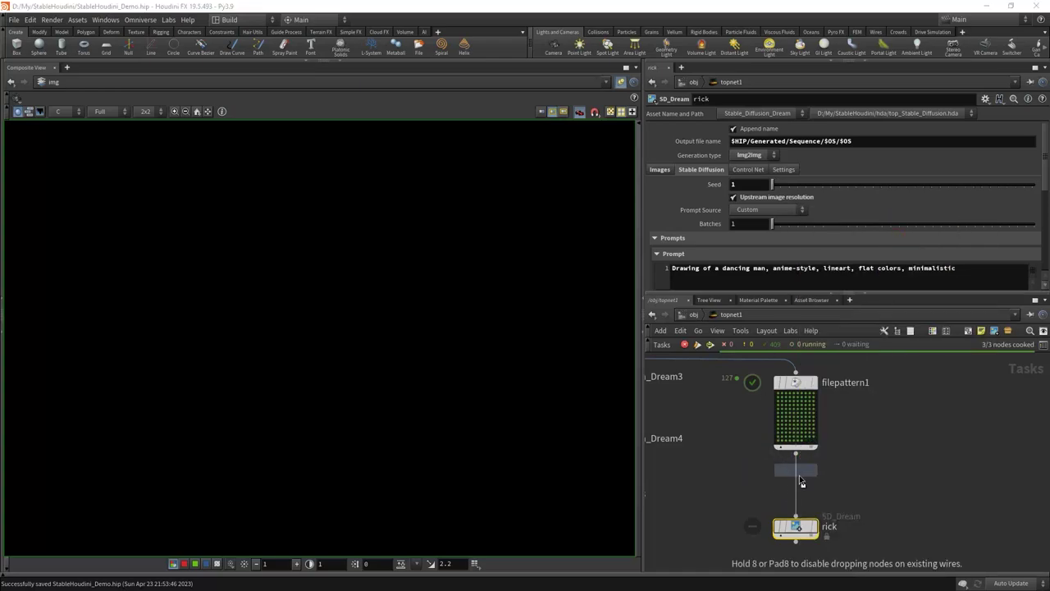
{"action": "left_click", "coordinate": [809, 485]}
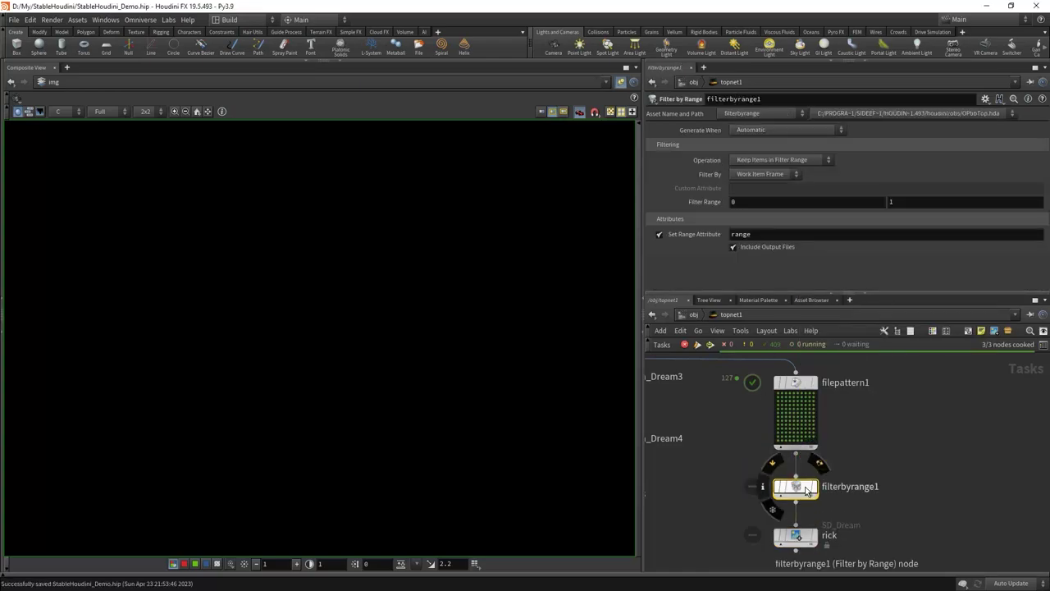
Make filterbyrange1 filter by Work Item Index with a range end of 5, and cook the node
{"action": "left_click", "coordinate": [763, 175]}
{"action": "left_click", "coordinate": [758, 197]}
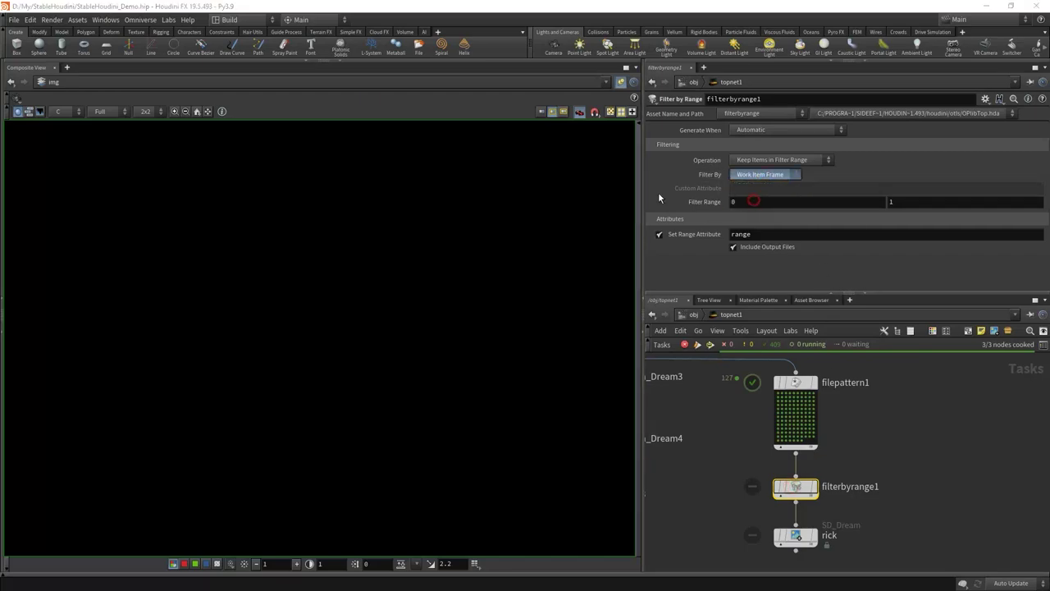
{"action": "left_click", "coordinate": [952, 206]}
{"action": "type", "text": "5"}
{"action": "key", "text": "Return"}
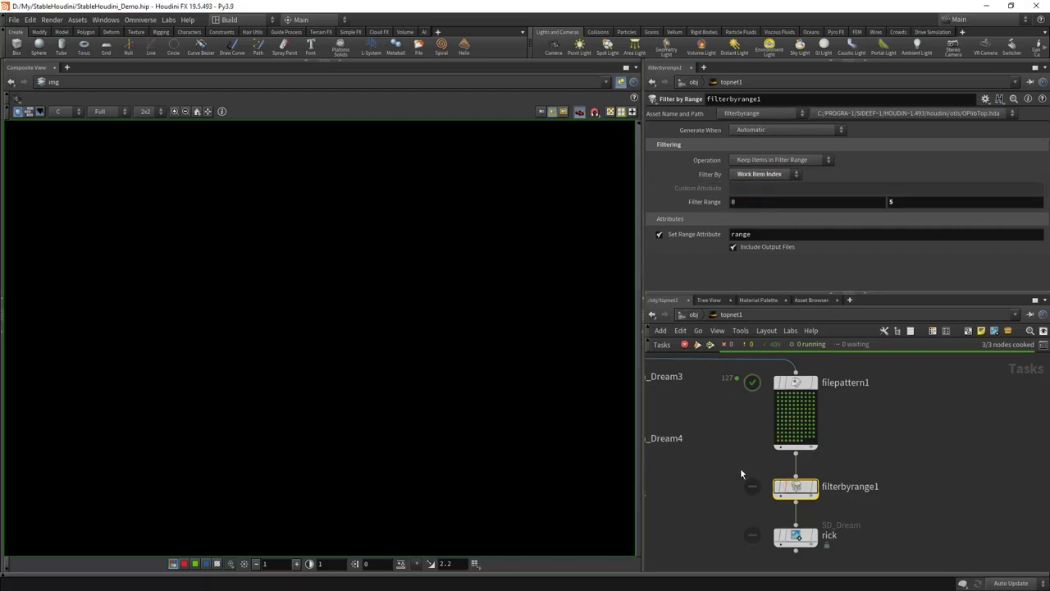
{"action": "key", "text": "shift+v"}
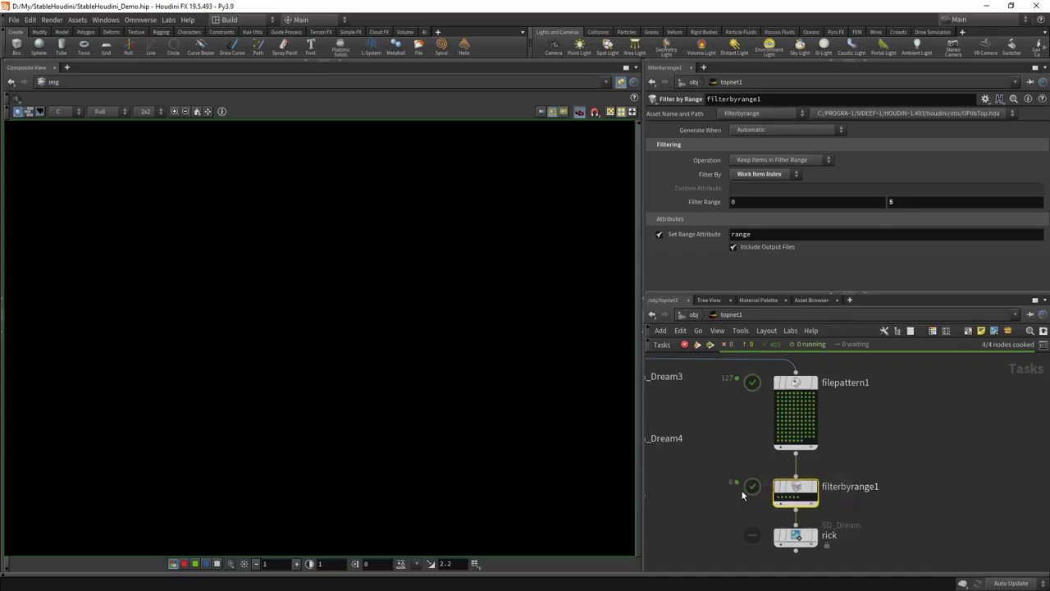
Add an Image Preview node after the rick SD_Dream node and cook it for the filtered frames
{"action": "scroll", "coordinate": [743, 411], "scroll_direction": "up", "scroll_amount": 3}
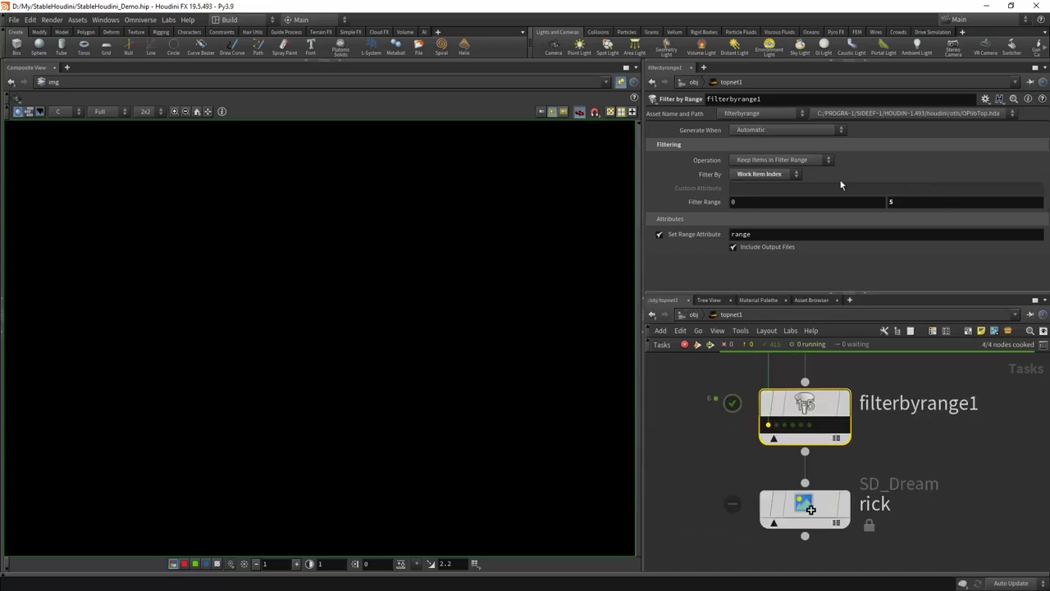
{"action": "scroll", "coordinate": [828, 470], "scroll_direction": "down", "scroll_amount": 1}
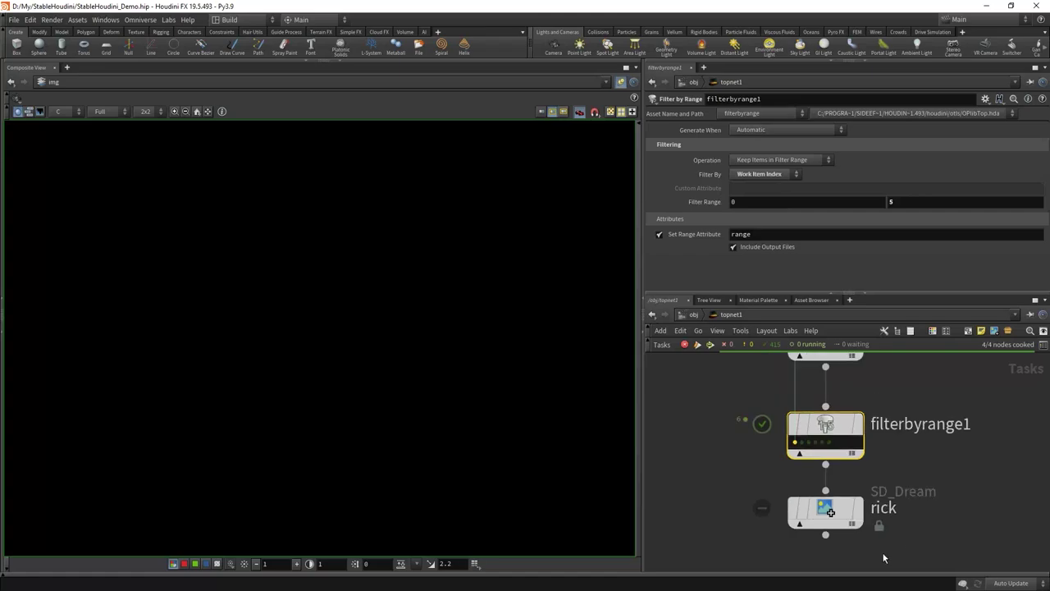
{"action": "middle_click_drag", "start_coordinate": [811, 527], "coordinate": [794, 479]}
{"action": "key", "text": "Tab"}
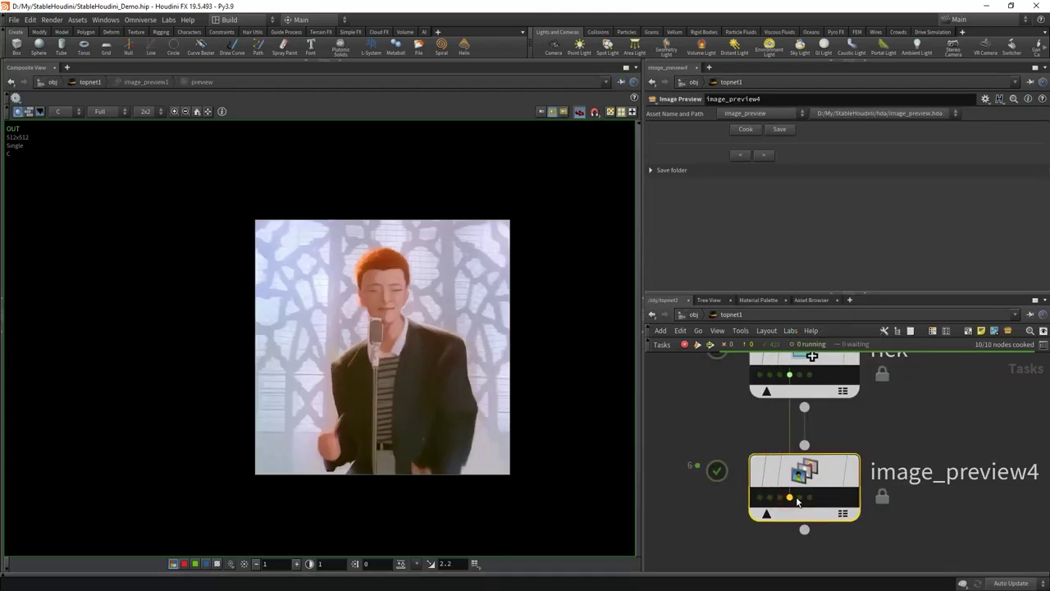
Compare the source frames in filterbyrange1 with the generated frames in the image preview, work item by work item
{"action": "scroll", "coordinate": [786, 501], "scroll_direction": "down", "scroll_amount": 2}
{"action": "middle_click_drag", "start_coordinate": [775, 361], "coordinate": [773, 501]}
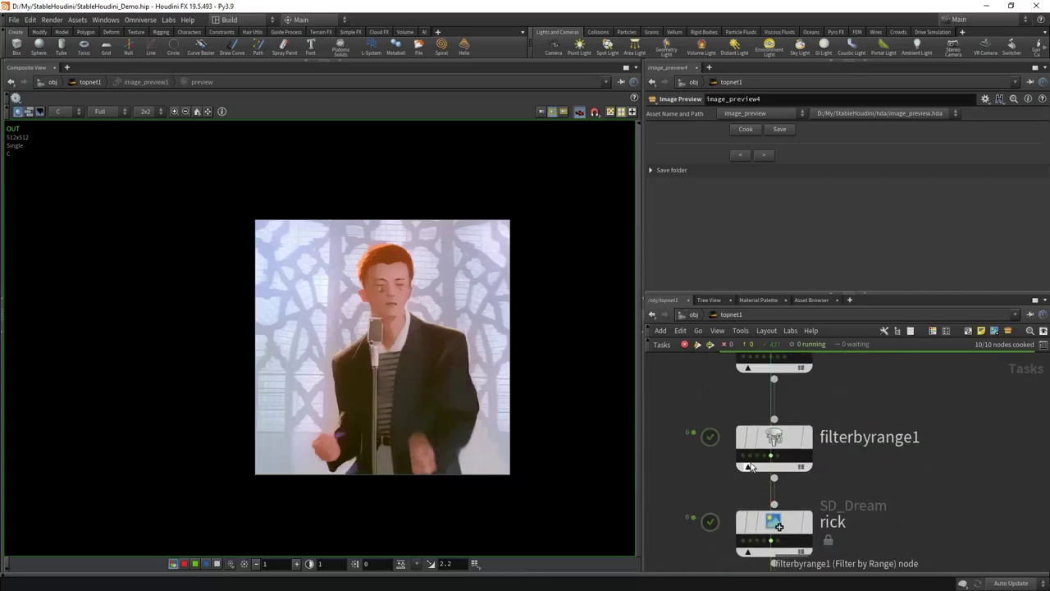
{"action": "left_click", "coordinate": [755, 461]}
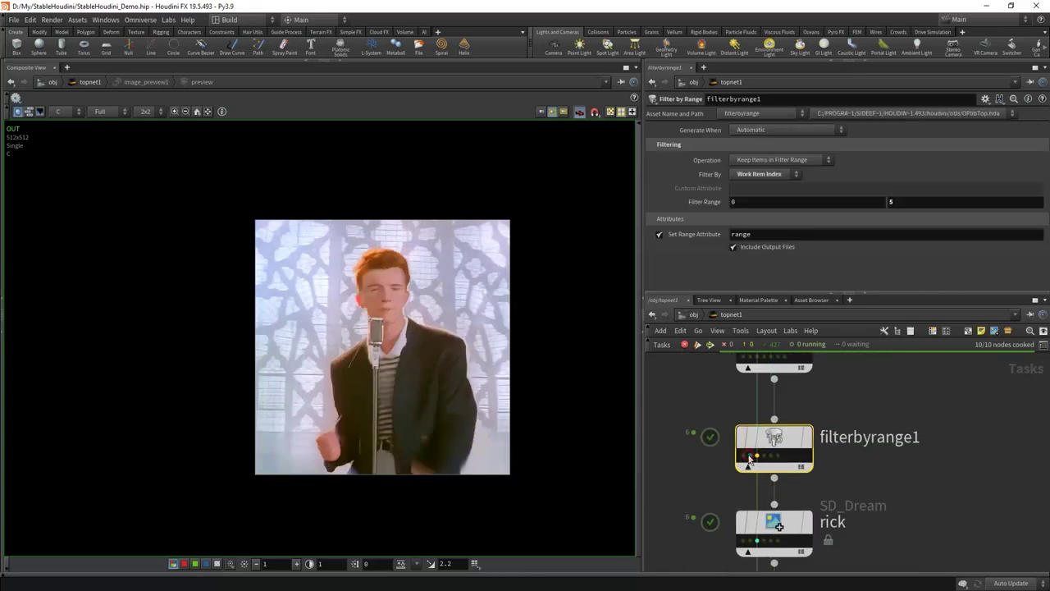
{"action": "scroll", "coordinate": [723, 484], "scroll_direction": "down", "scroll_amount": 2}
{"action": "scroll", "coordinate": [722, 484], "scroll_direction": "up", "scroll_amount": 3}
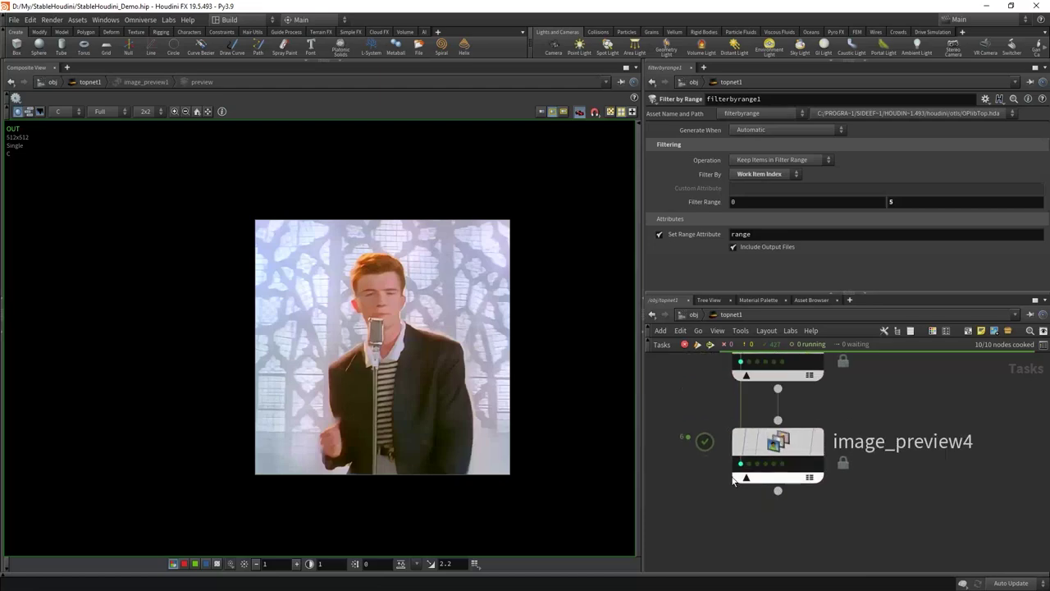
{"action": "left_click", "coordinate": [747, 467]}
{"action": "left_click", "coordinate": [749, 464]}
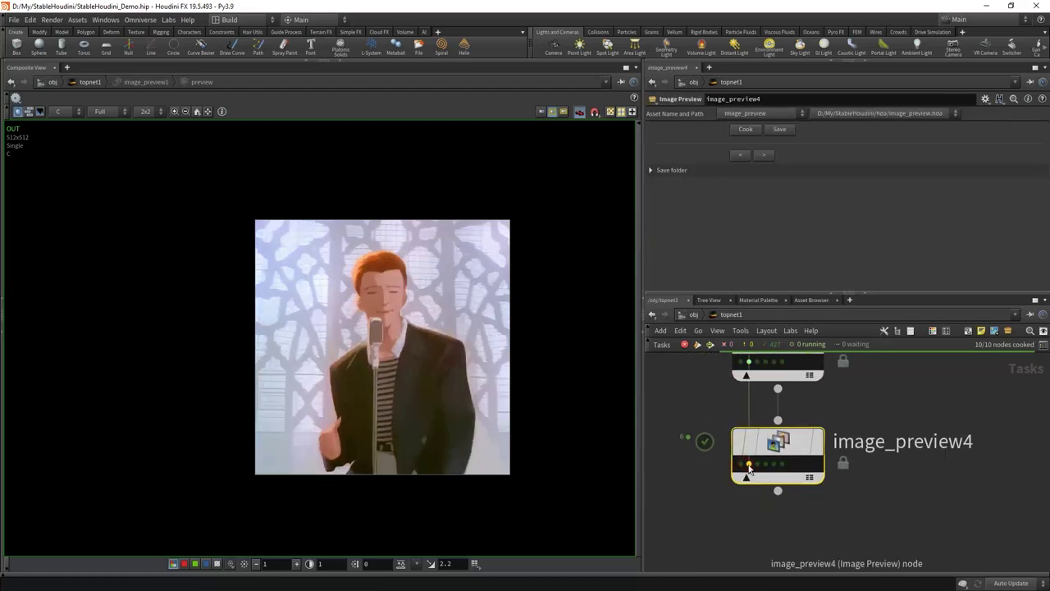
{"action": "left_click", "coordinate": [758, 465]}
{"action": "left_click", "coordinate": [766, 465]}
{"action": "left_click", "coordinate": [774, 465]}
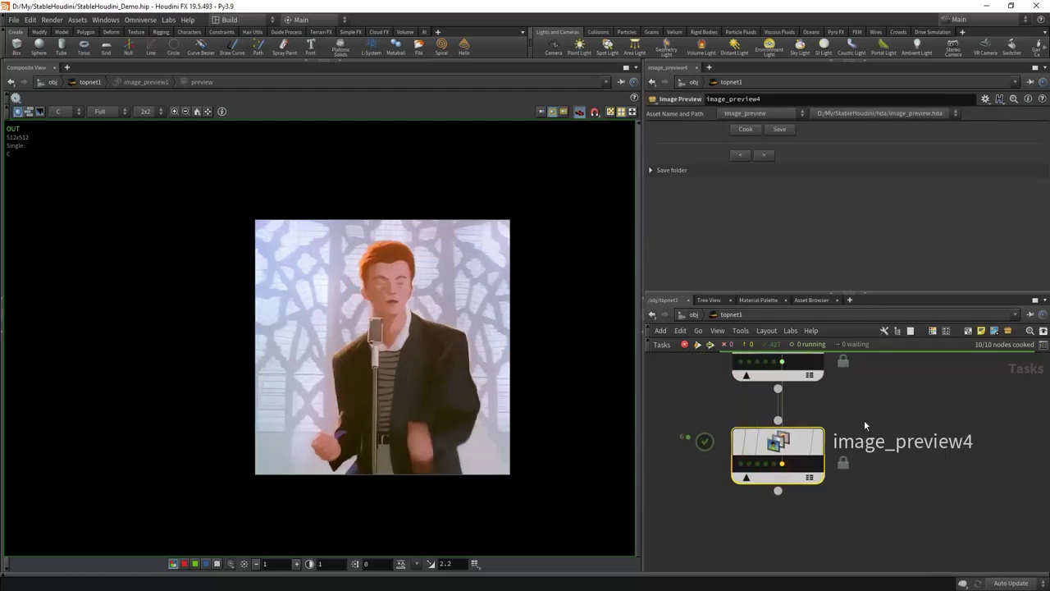
Bypass the filterbyrange1 node so the whole filepattern1 sequence feeds the rick node
{"action": "scroll", "coordinate": [753, 427], "scroll_direction": "down", "scroll_amount": 2}
{"action": "middle_click_drag", "start_coordinate": [753, 386], "coordinate": [754, 419]}
{"action": "left_click", "coordinate": [753, 420]}
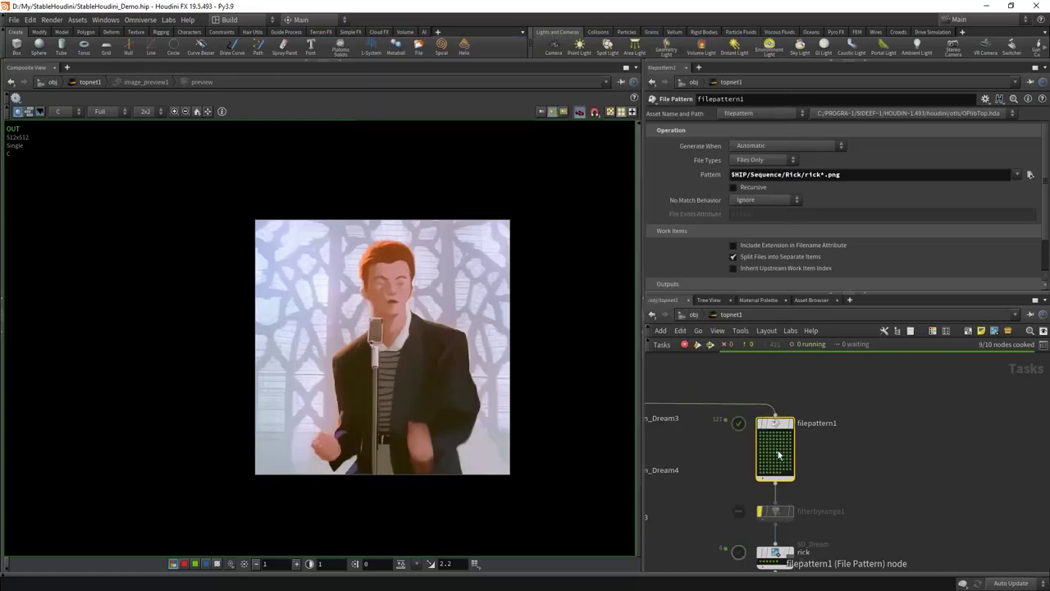
{"action": "scroll", "coordinate": [852, 474], "scroll_direction": "down", "scroll_amount": 1}
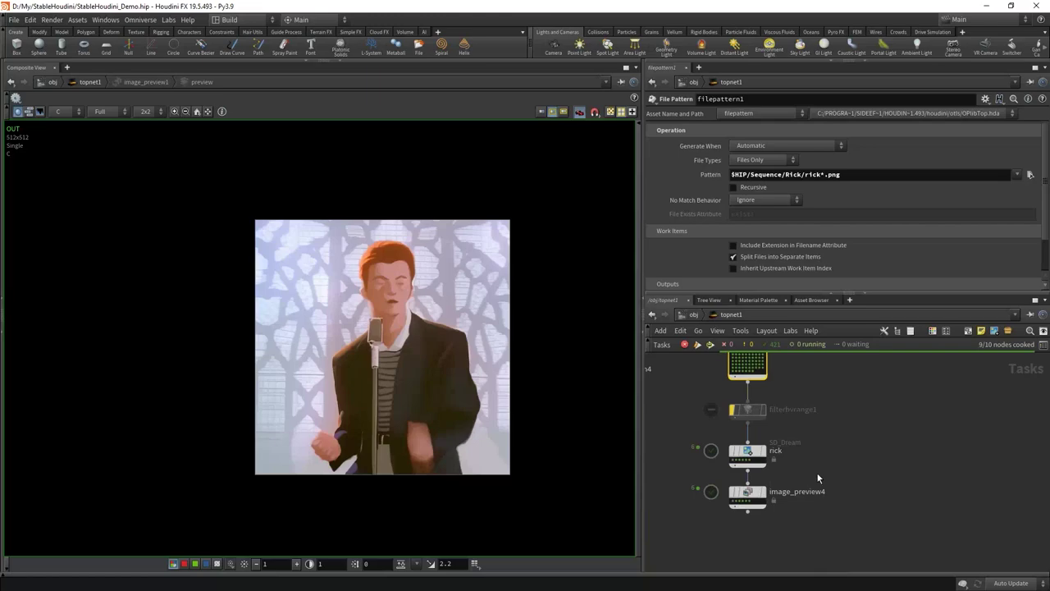
Enable Use Mask and set the Image Type to File in the rick node's image settings
{"action": "left_click", "coordinate": [748, 452]}
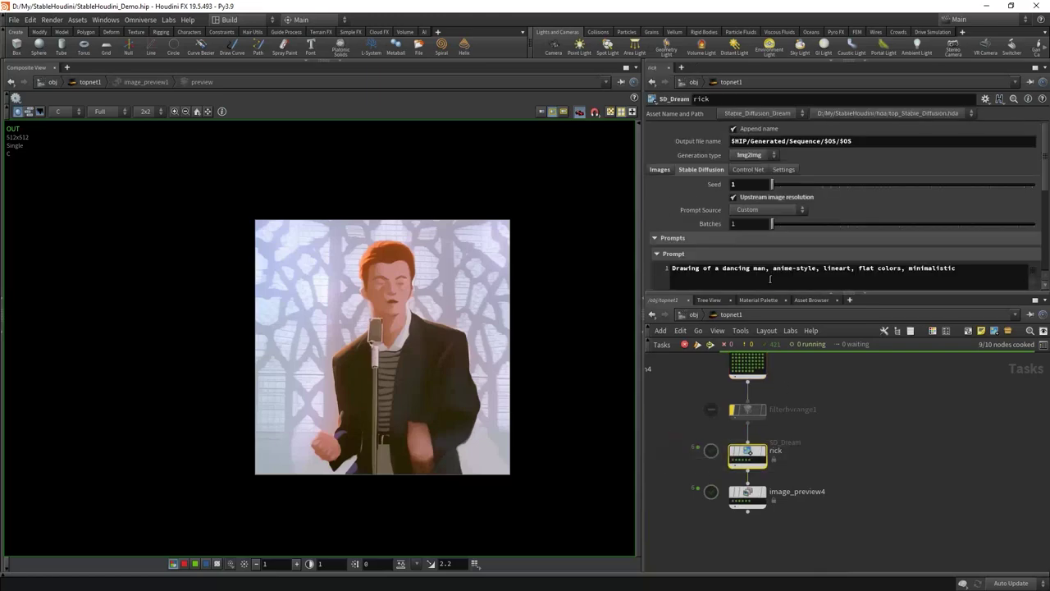
{"action": "left_click", "coordinate": [661, 170]}
{"action": "left_click", "coordinate": [734, 211]}
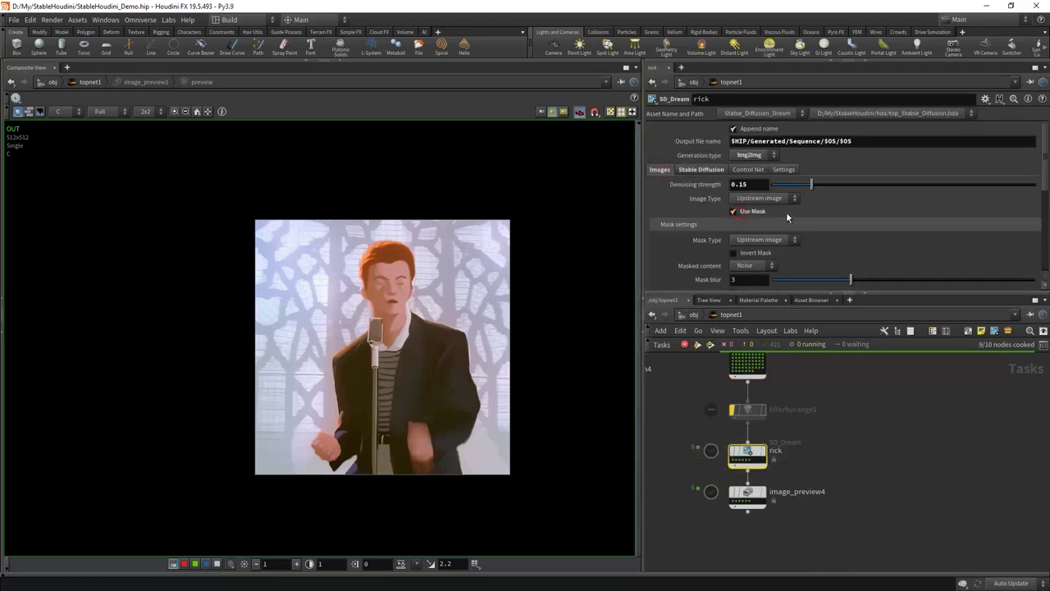
{"action": "scroll", "coordinate": [743, 189], "scroll_direction": "down", "scroll_amount": 2}
{"action": "left_click", "coordinate": [763, 175]}
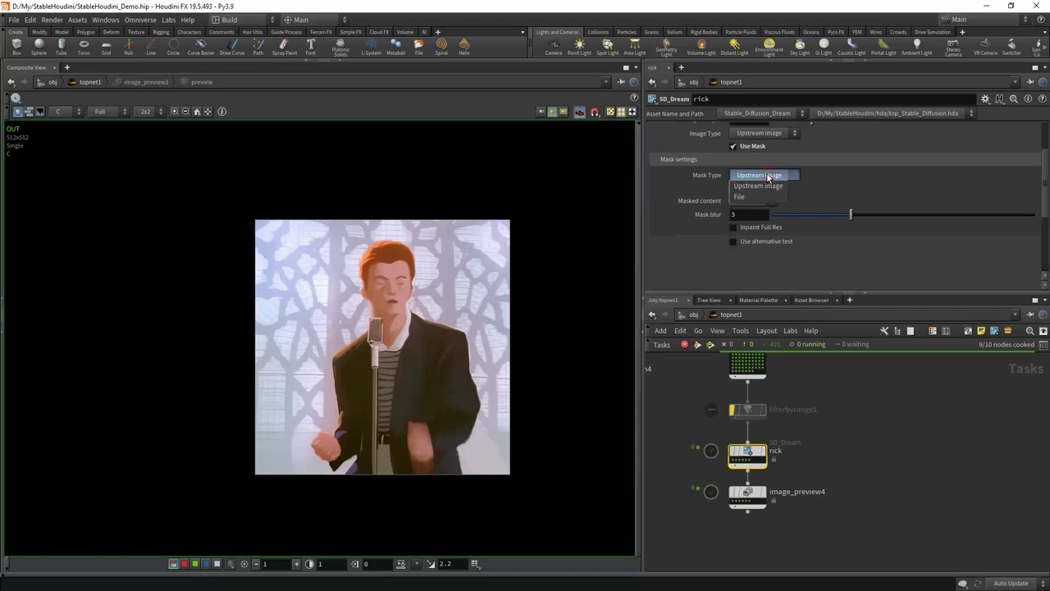
{"action": "left_click", "coordinate": [668, 189]}
{"action": "scroll", "coordinate": [739, 197], "scroll_direction": "up", "scroll_amount": 2}
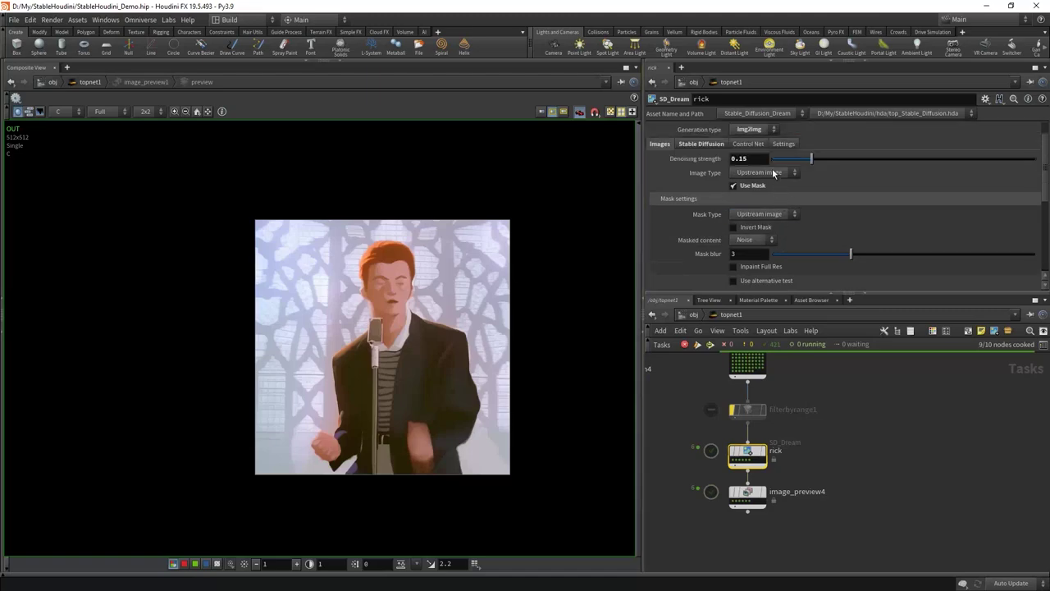
{"action": "left_click", "coordinate": [759, 173]}
{"action": "left_click", "coordinate": [762, 196]}
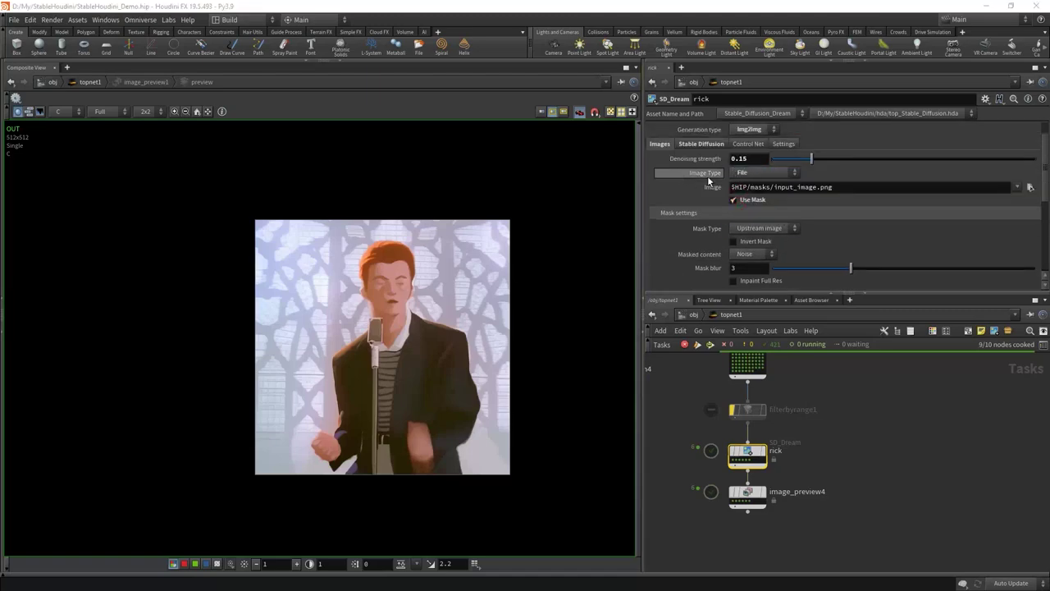
{"action": "left_click_drag", "start_coordinate": [833, 187], "coordinate": [649, 180]}
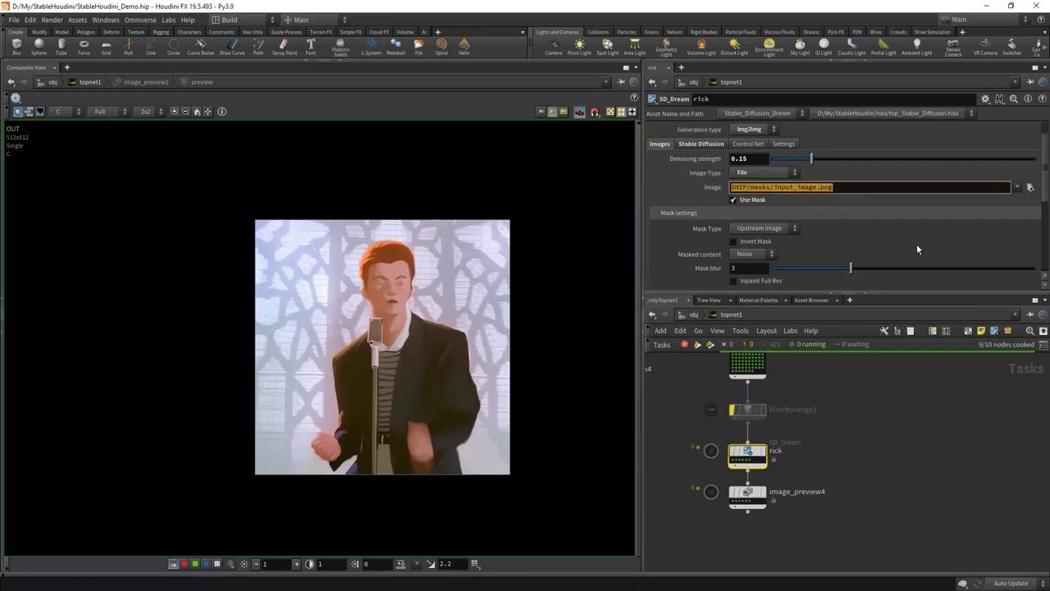
{"action": "left_click", "coordinate": [820, 188]}
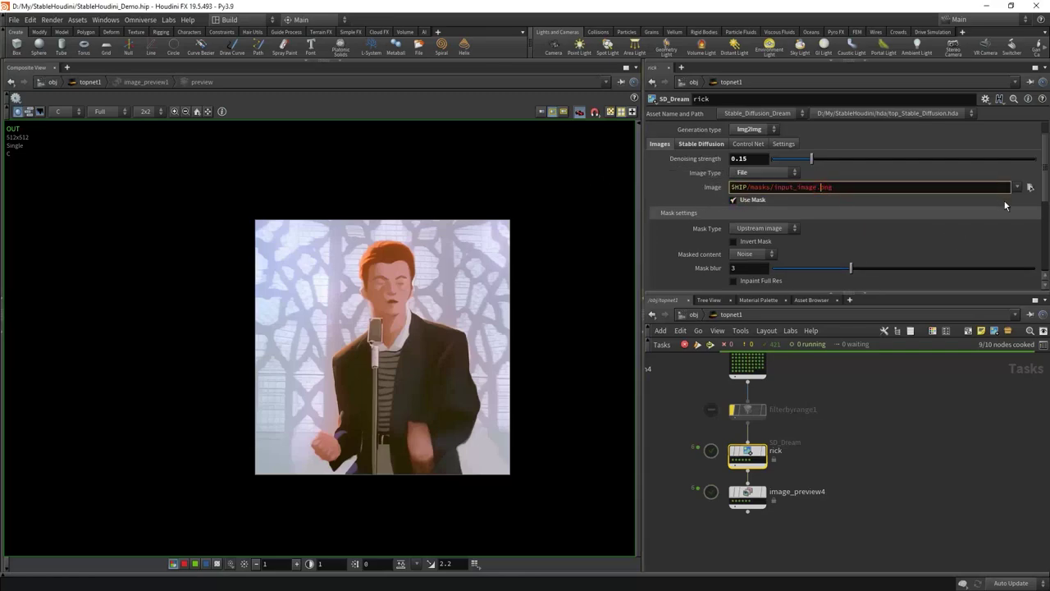
{"action": "type", "text": "_`@pdg_index`"}
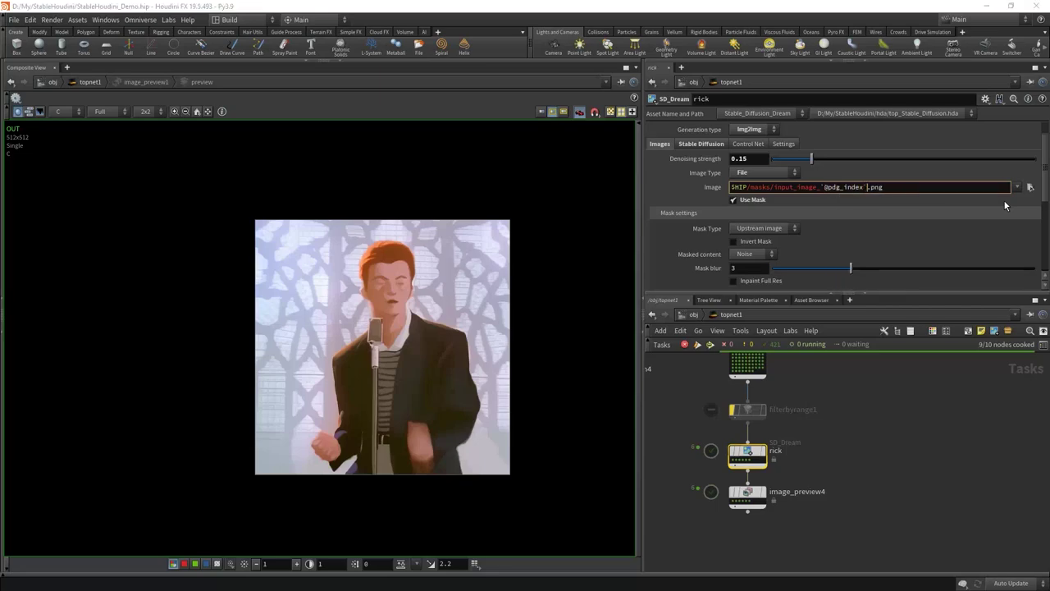
{"action": "key", "text": "ctrl+z"}
Save the scene and add a For-Loop with Feedback beside the filepattern1 chain, with its end node spaced further below the begin node
{"action": "key", "text": "ctrl+s"}
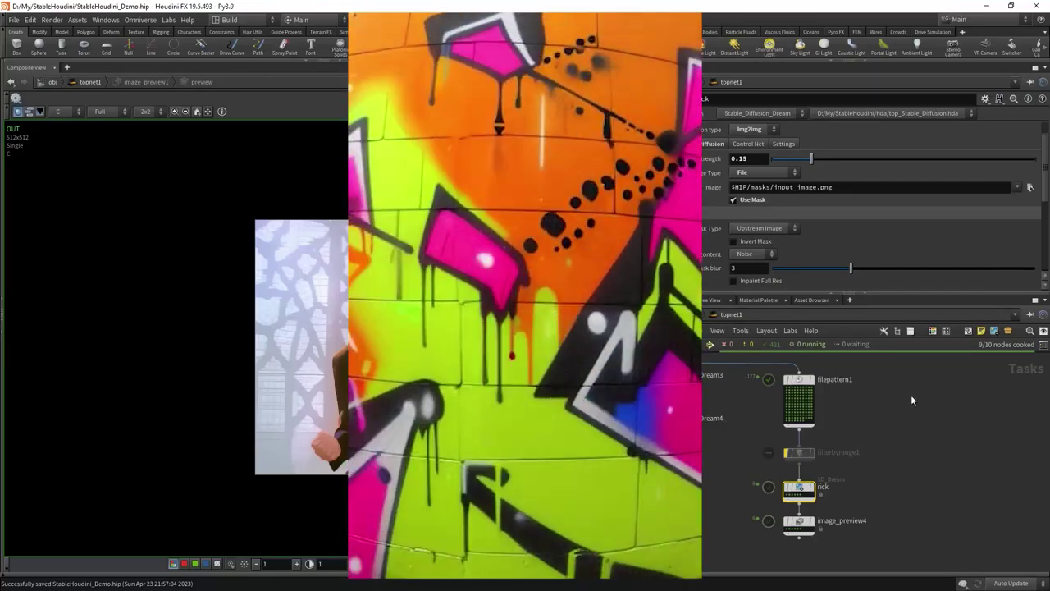
{"action": "scroll", "coordinate": [907, 447], "scroll_direction": "down", "scroll_amount": 5}
{"action": "scroll", "coordinate": [859, 465], "scroll_direction": "up", "scroll_amount": 5}
{"action": "key", "text": "Tab"}
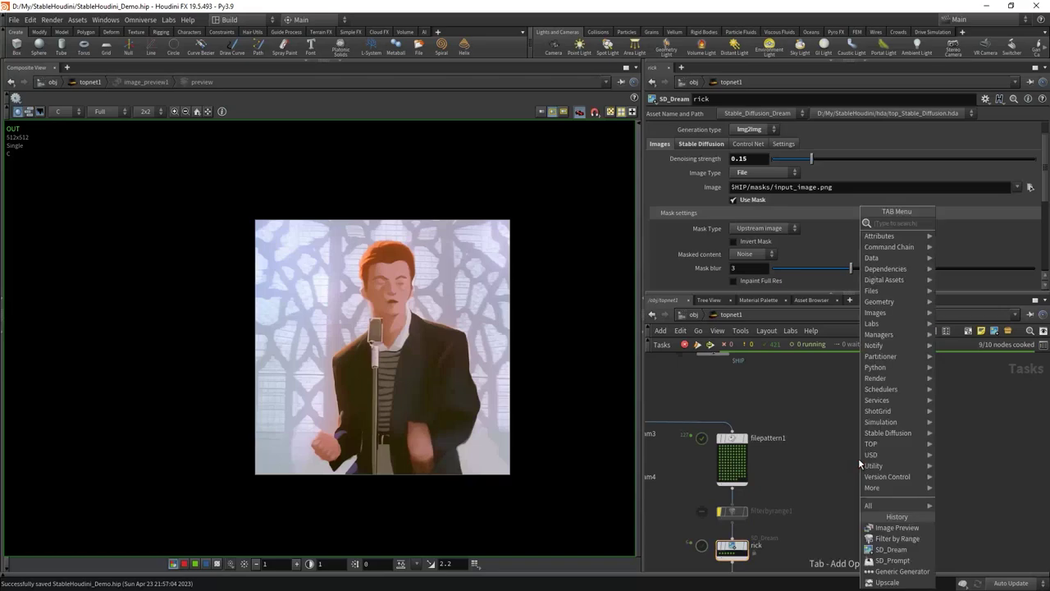
{"action": "type", "text": "for"}
{"action": "key", "text": "Return"}
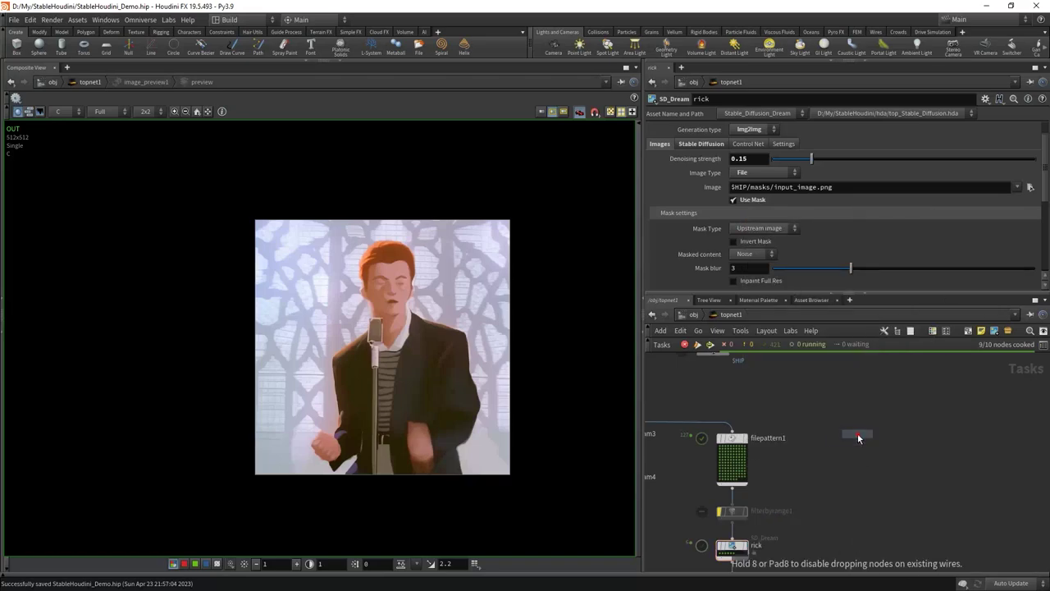
{"action": "left_click", "coordinate": [857, 439]}
{"action": "scroll", "coordinate": [950, 481], "scroll_direction": "down", "scroll_amount": 2}
{"action": "scroll", "coordinate": [902, 517], "scroll_direction": "up", "scroll_amount": 3}
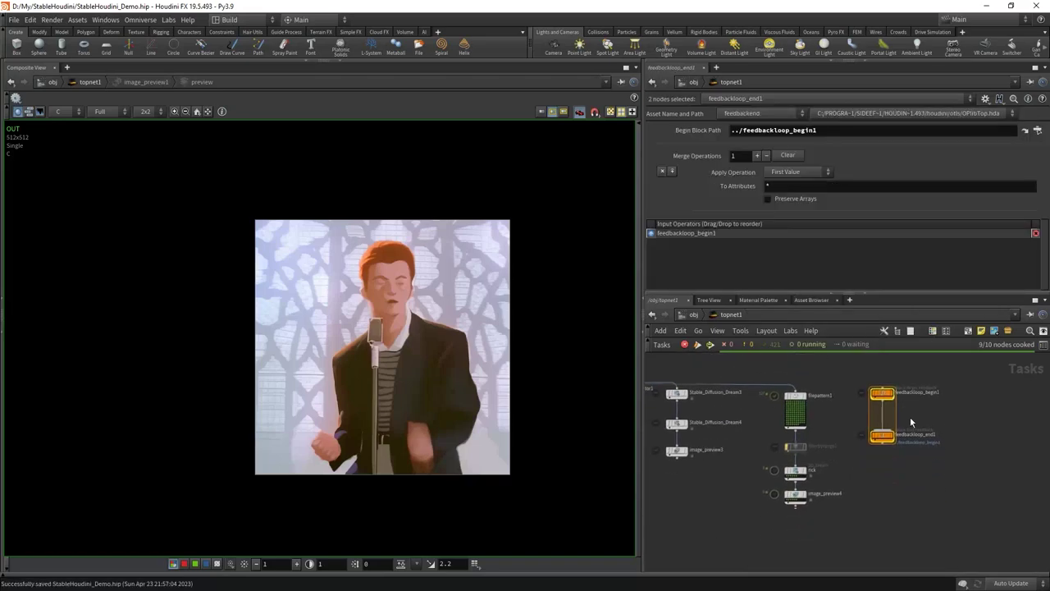
{"action": "left_click_drag", "start_coordinate": [880, 468], "coordinate": [877, 531]}
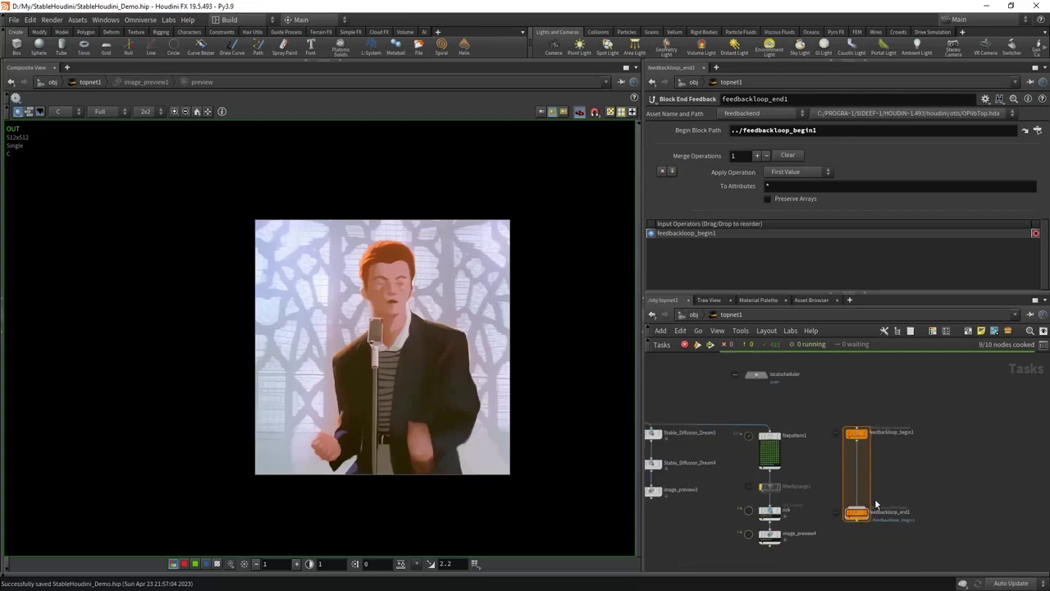
Add an SD_Dream node between SD_Switch_Model1 and the feedback loop's begin node, with its Prompt Source set to Upstream Attribute
{"action": "scroll", "coordinate": [815, 495], "scroll_direction": "down", "scroll_amount": 3}
{"action": "middle_click_drag", "start_coordinate": [805, 459], "coordinate": [832, 436]}
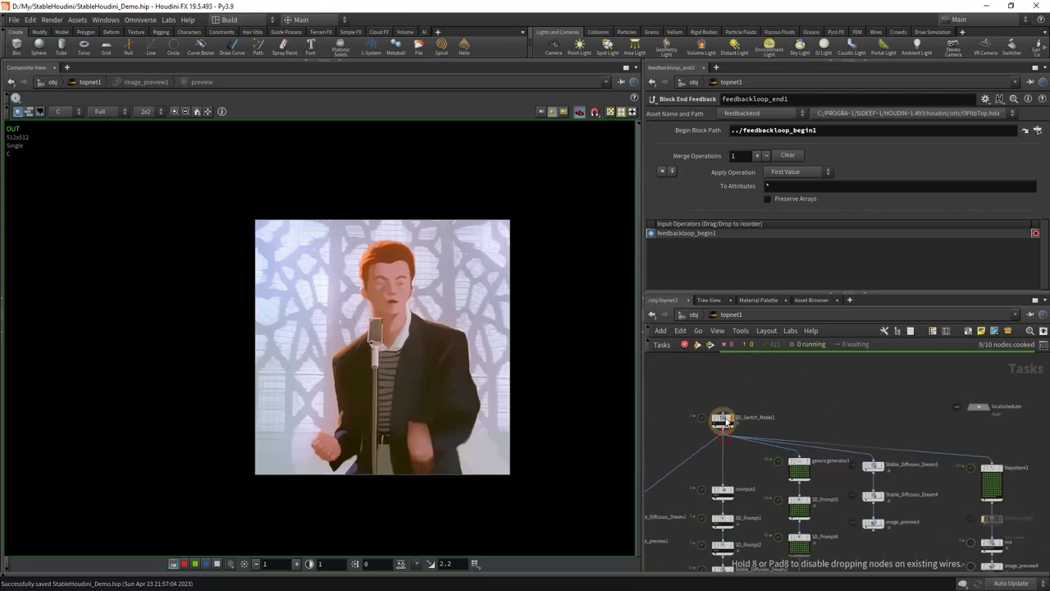
{"action": "middle_click_drag", "start_coordinate": [928, 464], "coordinate": [804, 472]}
{"action": "key", "text": "Tab"}
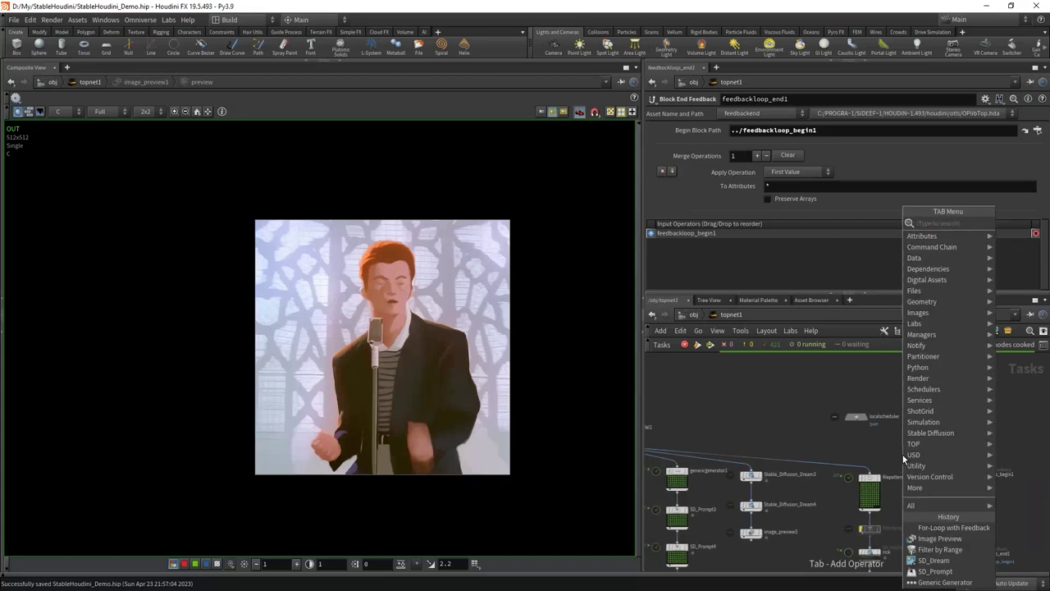
{"action": "left_click", "coordinate": [933, 560]}
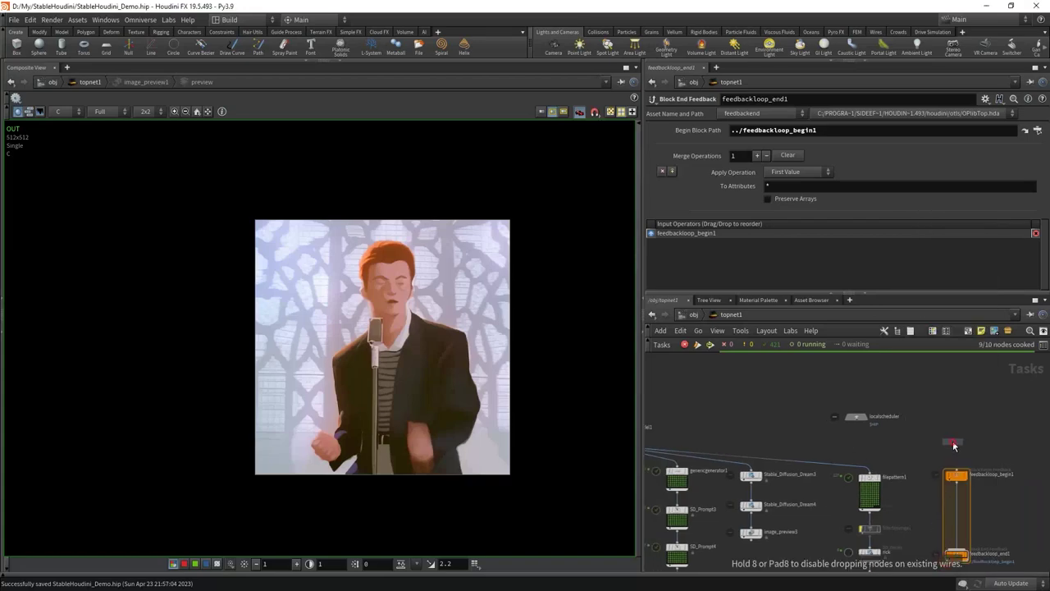
{"action": "left_click", "coordinate": [952, 448]}
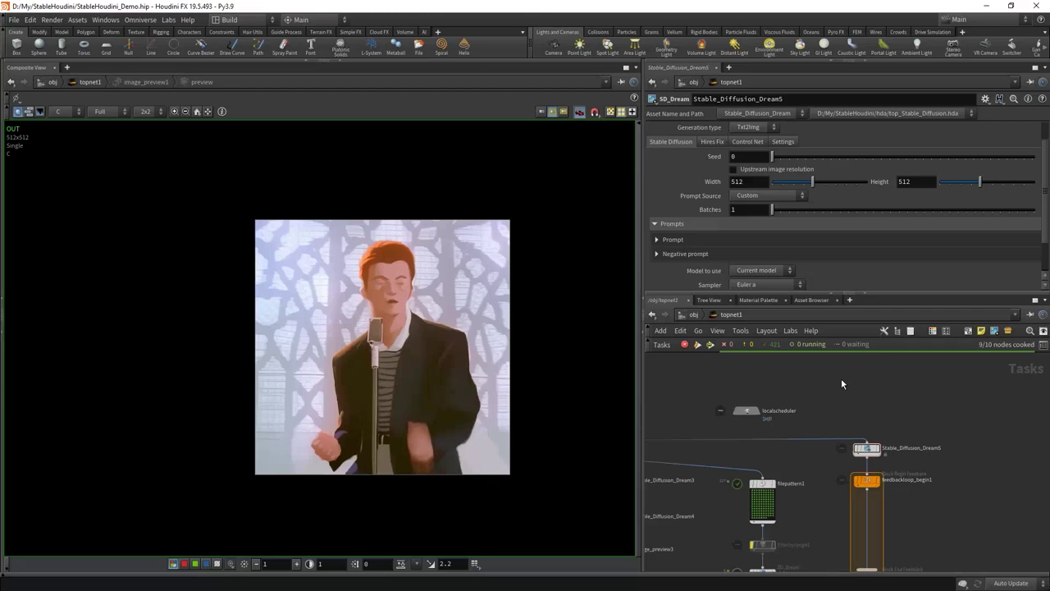
{"action": "left_click", "coordinate": [766, 195]}
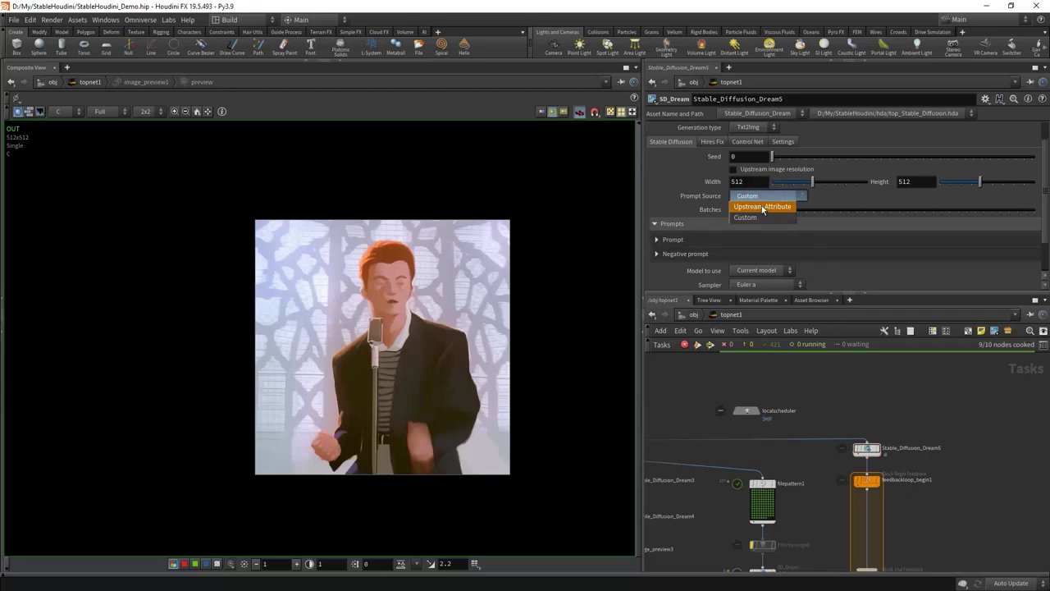
{"action": "left_click", "coordinate": [762, 206]}
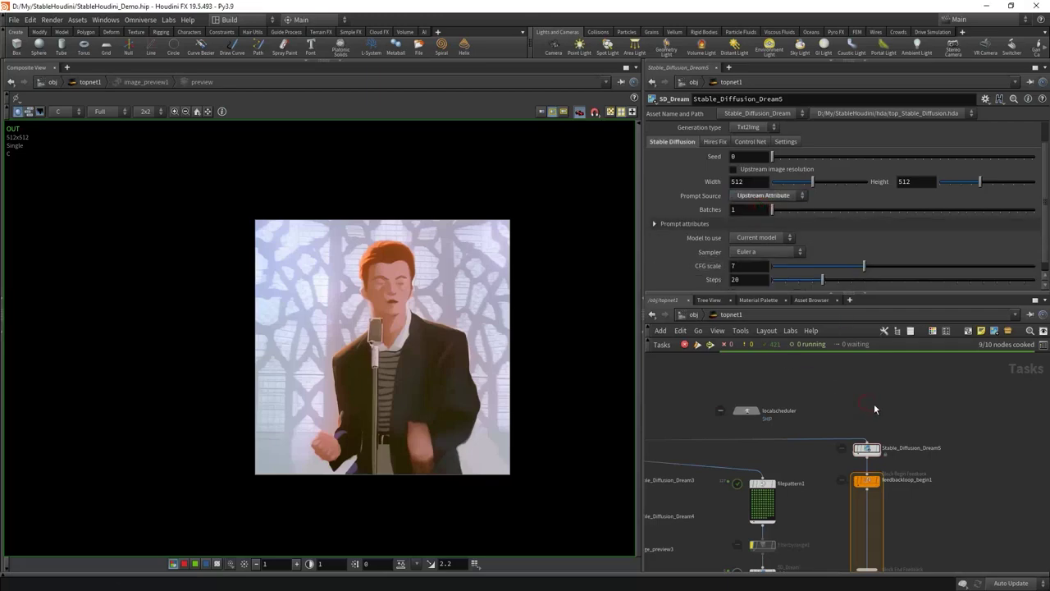
Insert an SD_Prompt node before the new SD_Dream node and paste the prompt starting "((graffiti)), large paint splatters, dark tags, paint stains, ink drips"
{"action": "key", "text": "Tab"}
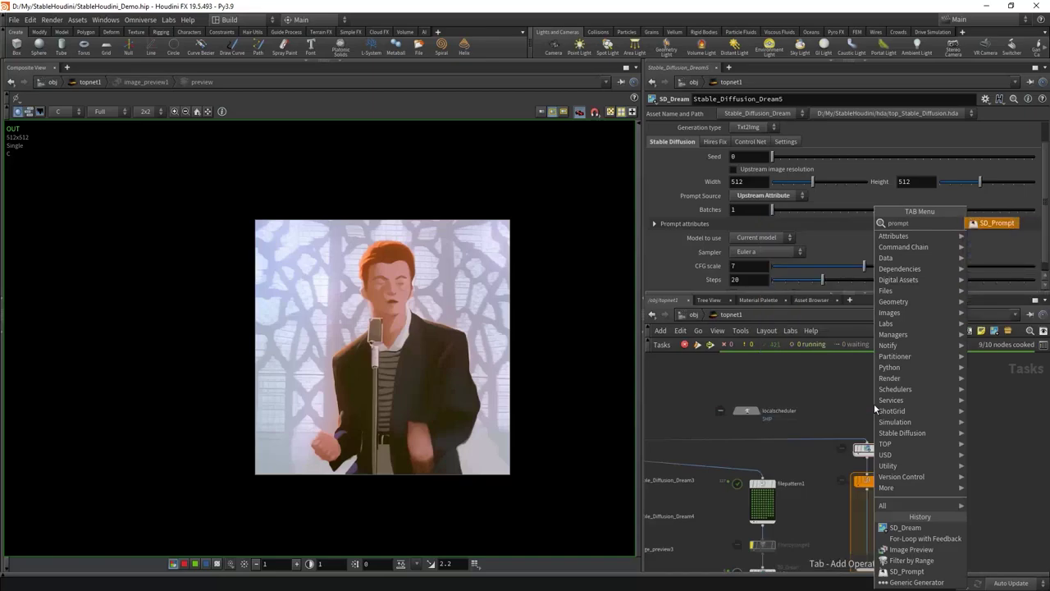
{"action": "key", "text": "Return"}
{"action": "left_click", "coordinate": [836, 428]}
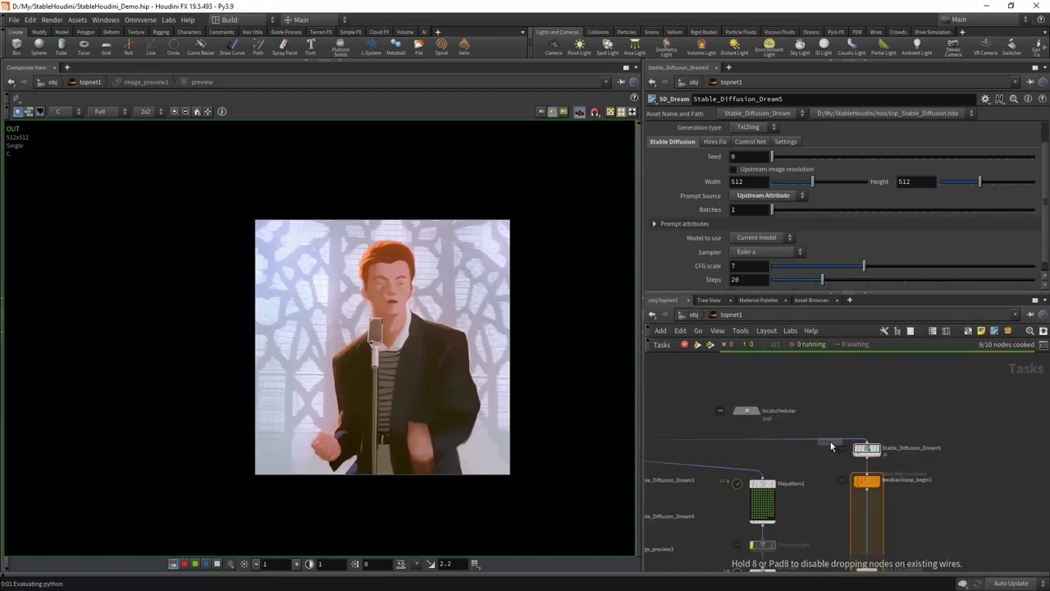
{"action": "key", "text": "ctrl+v"}
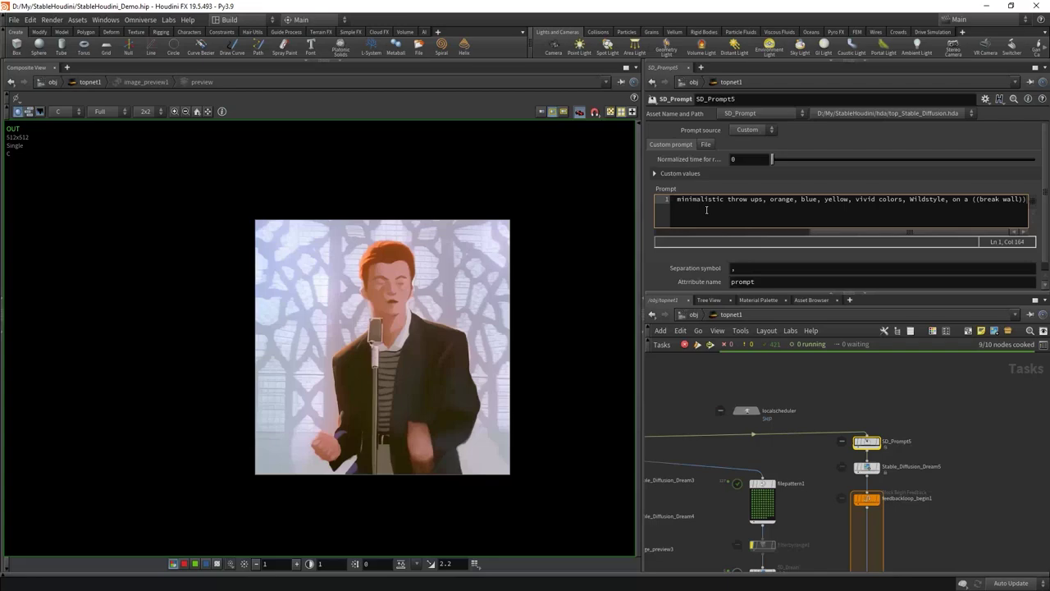
{"action": "left_click_drag", "start_coordinate": [806, 233], "coordinate": [595, 275]}
{"action": "scroll", "coordinate": [910, 493], "scroll_direction": "up", "scroll_amount": 2}
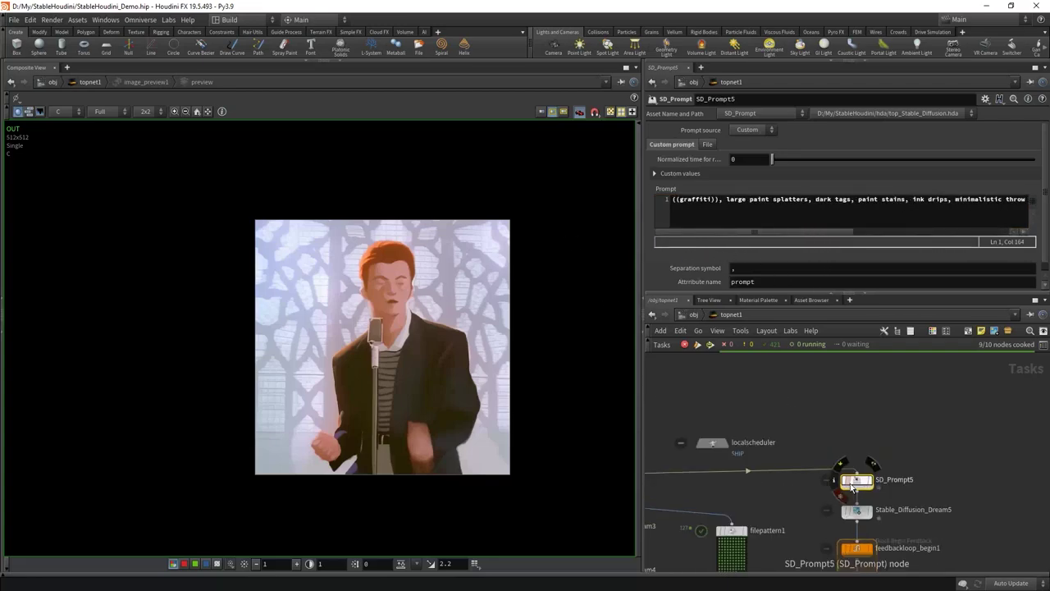
Move the SD_Prompt5 node higher to leave room above Stable_Diffusion_Dream5
{"action": "left_click_drag", "start_coordinate": [857, 475], "coordinate": [857, 425]}
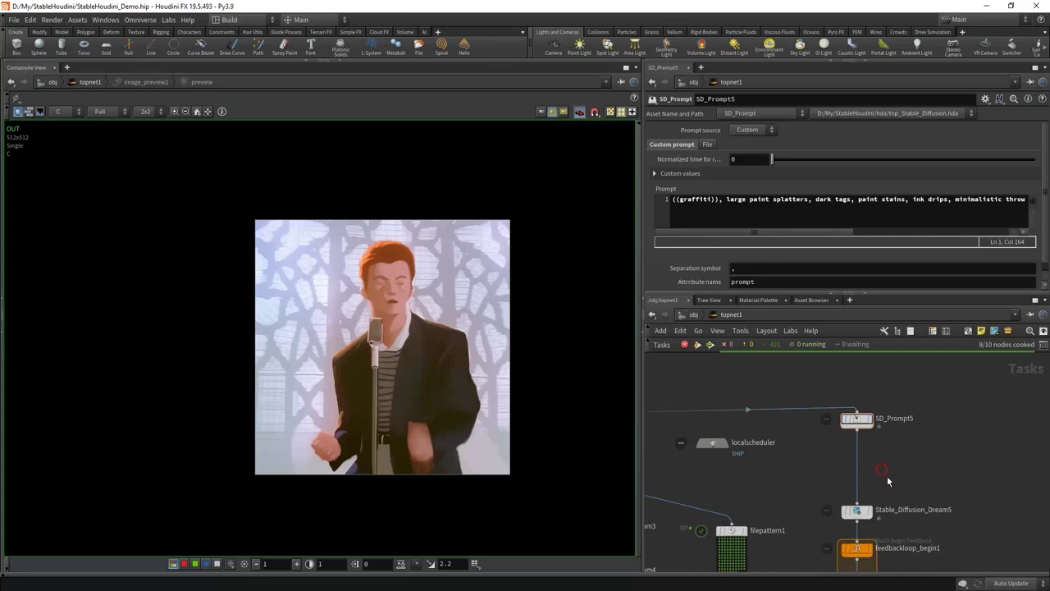
{"action": "right_click", "coordinate": [857, 428]}
{"action": "key", "text": "Escape"}
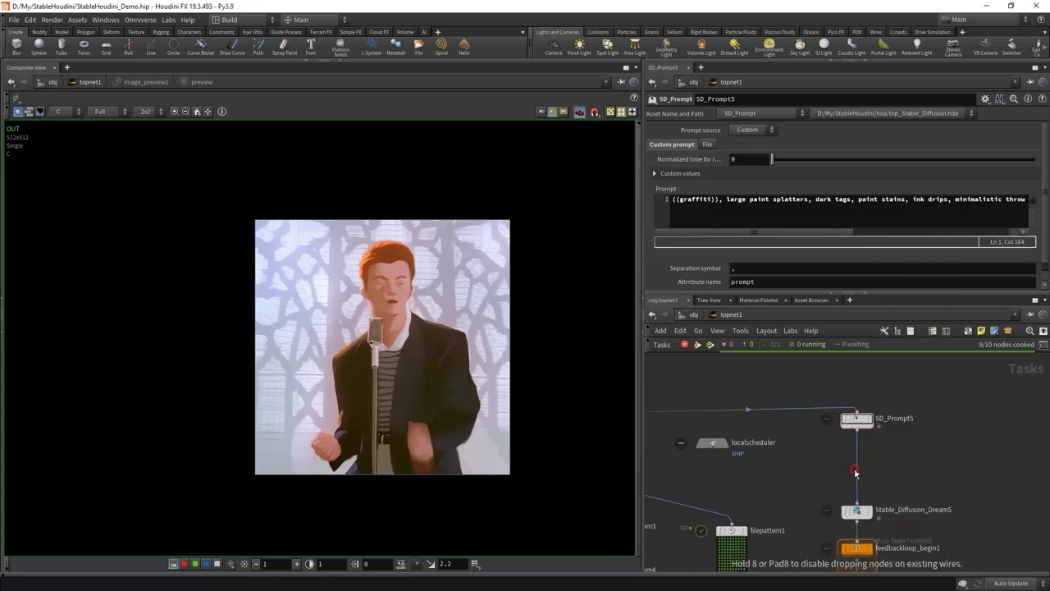
Insert a second SD_Prompt node above Stable_Diffusion_Dream5, prefix its attribute name with "neg", and paste the negative prompt
{"action": "left_click", "coordinate": [856, 469]}
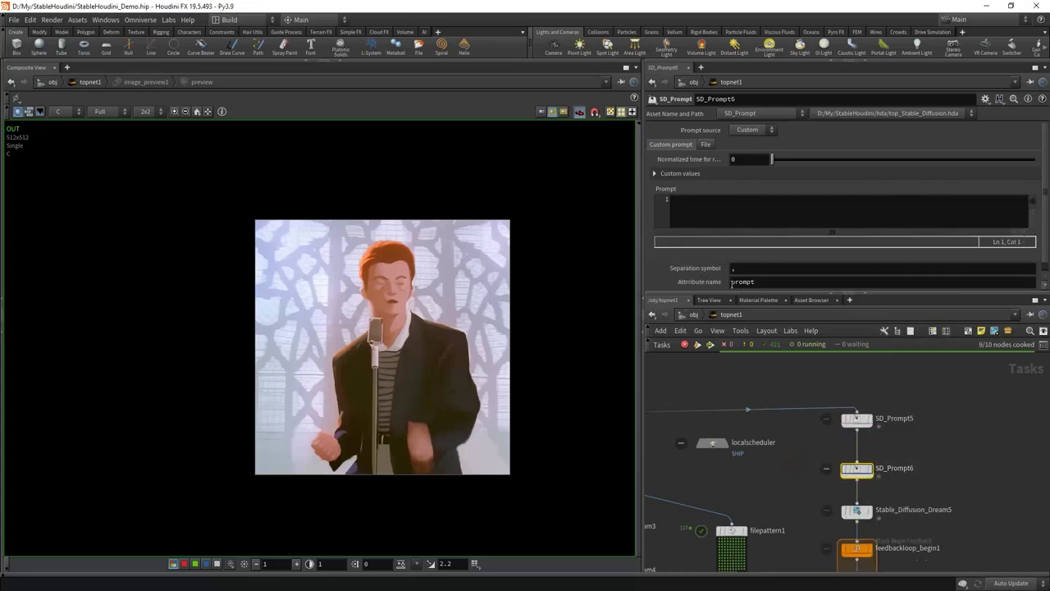
{"action": "type", "text": "neg"}
{"action": "left_click", "coordinate": [709, 214]}
{"action": "key", "text": "ctrl+v"}
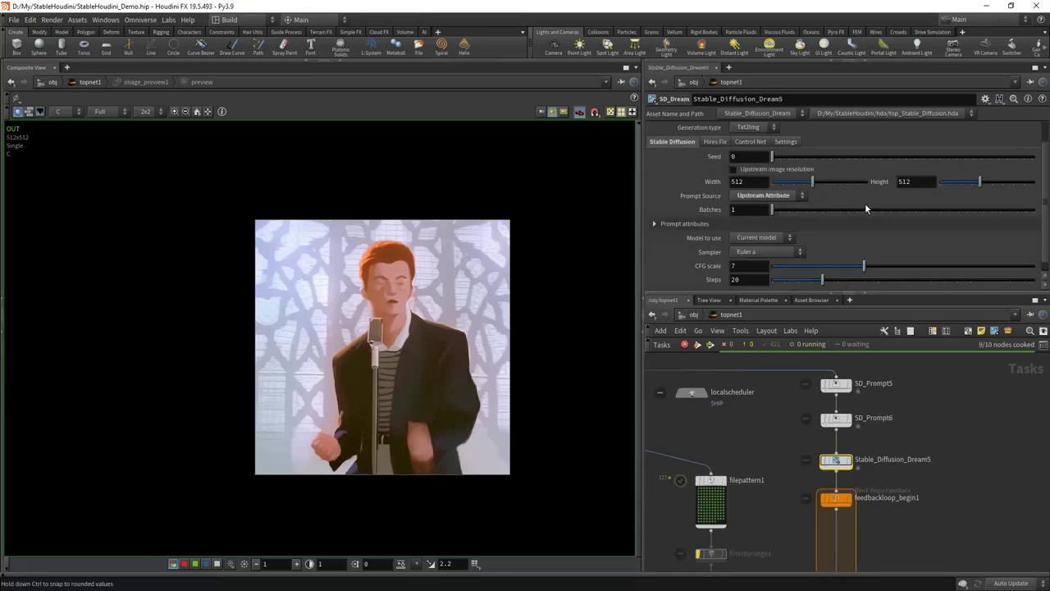
Set the seed of Stable_Diffusion_Dream5 to 3339
{"action": "scroll", "coordinate": [745, 227], "scroll_direction": "up", "scroll_amount": 2}
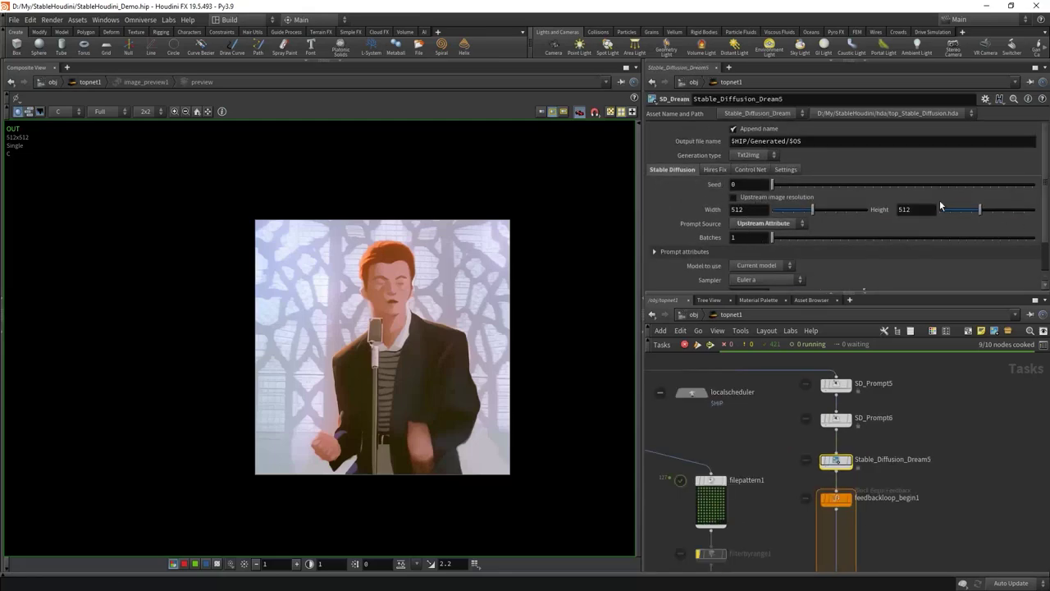
{"action": "left_click", "coordinate": [806, 185]}
{"action": "left_click_drag", "start_coordinate": [807, 195], "coordinate": [782, 189]}
Set the output file name of Stable_Diffusion_Dream5 to $HIP/Generated/Temp/feedback_init and turn off Append name
{"action": "left_click", "coordinate": [789, 141]}
{"action": "type", "text": "Temp/"}
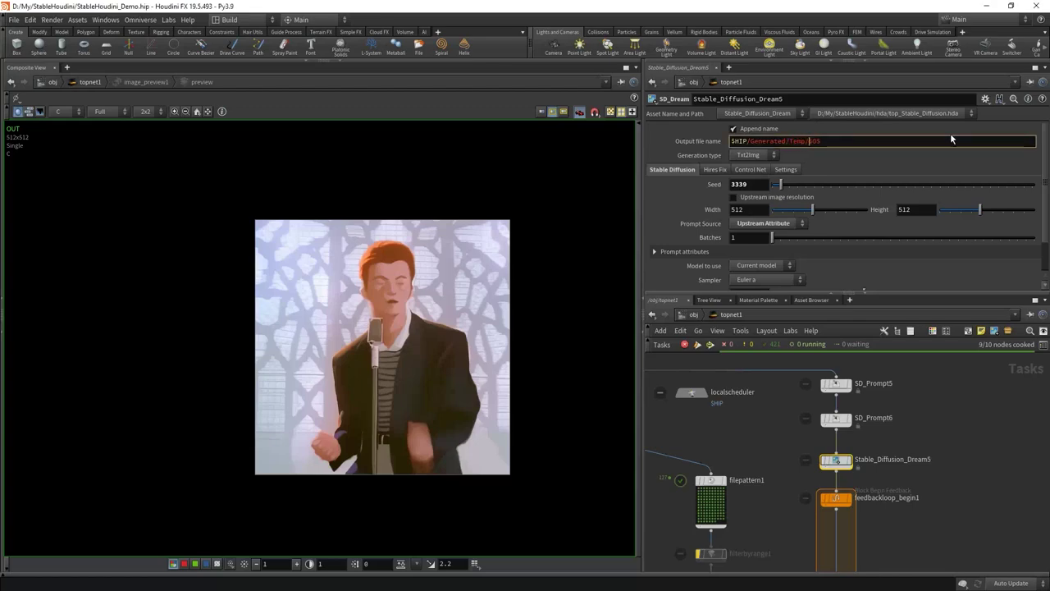
{"action": "key", "text": "Delete"}
{"action": "type", "text": "feedback_init"}
{"action": "key", "text": "Return"}
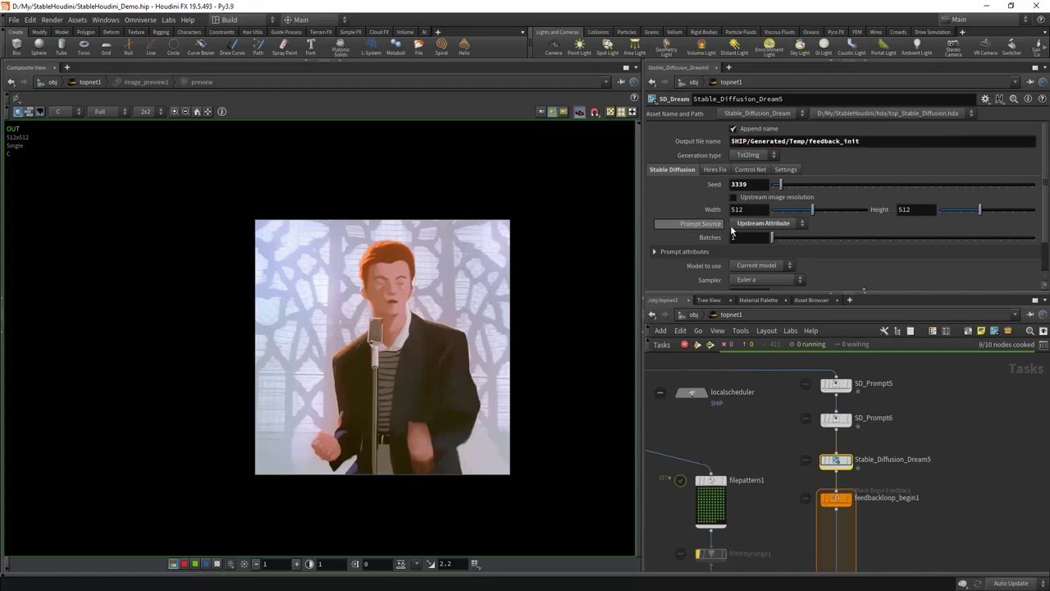
{"action": "scroll", "coordinate": [867, 535], "scroll_direction": "down", "scroll_amount": 5}
{"action": "scroll", "coordinate": [867, 531], "scroll_direction": "up", "scroll_amount": 5}
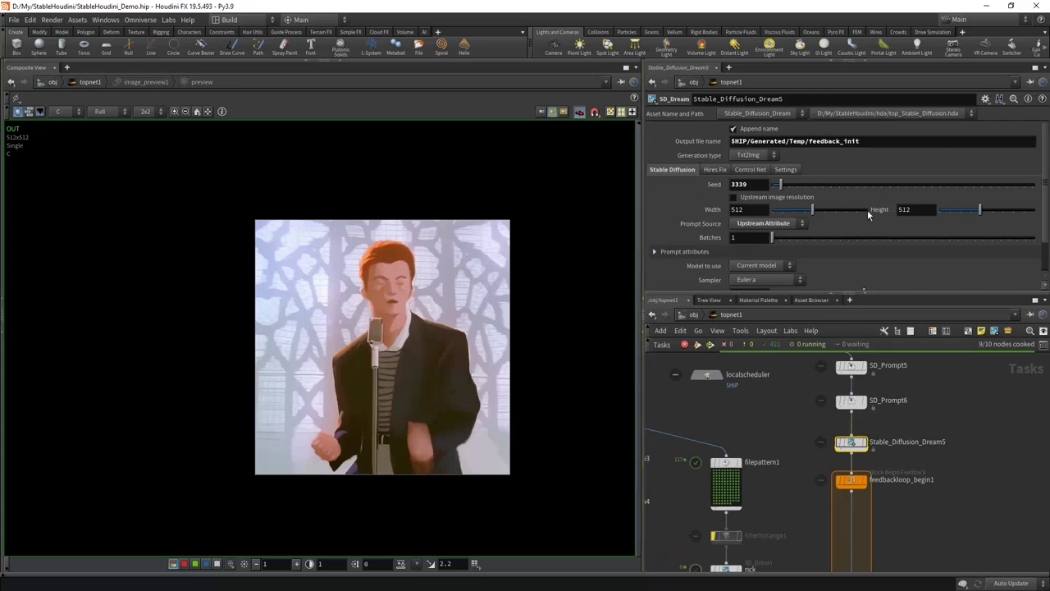
{"action": "left_click", "coordinate": [758, 129]}
Cook Stable_Diffusion_Dream5 to generate the initial graffiti image
{"action": "scroll", "coordinate": [779, 400], "scroll_direction": "up", "scroll_amount": 2}
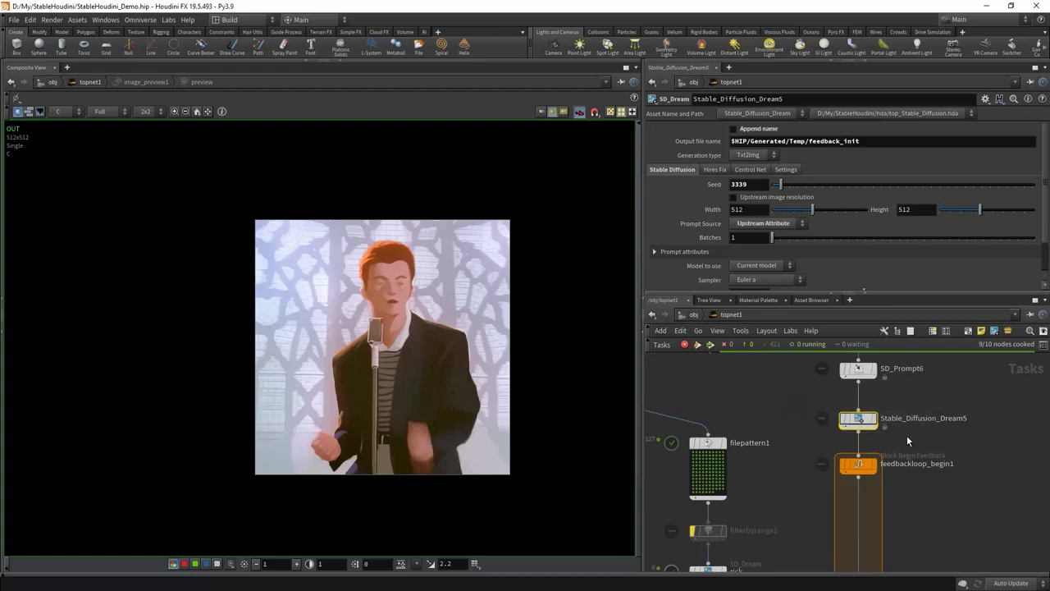
{"action": "key", "text": "shift+v"}
{"action": "middle_click_drag", "start_coordinate": [371, 403], "coordinate": [311, 407]}
{"action": "middle_click_drag", "start_coordinate": [851, 505], "coordinate": [810, 445]}
Set feedbackloop_begin1 to 60 iterations and have it copy input files for the First Iteration only
{"action": "left_click", "coordinate": [816, 404]}
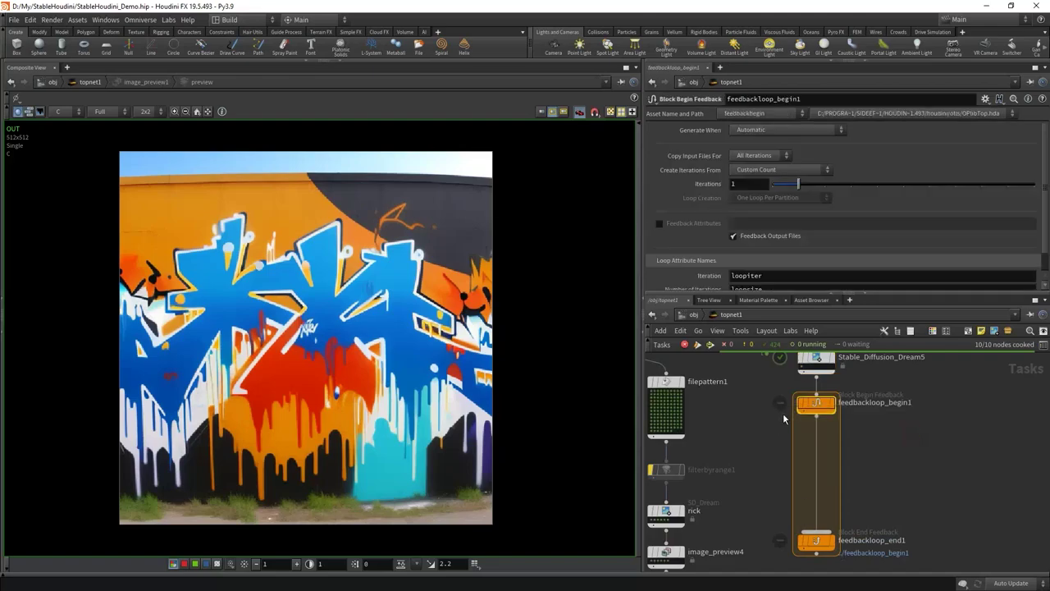
{"action": "left_click", "coordinate": [742, 184]}
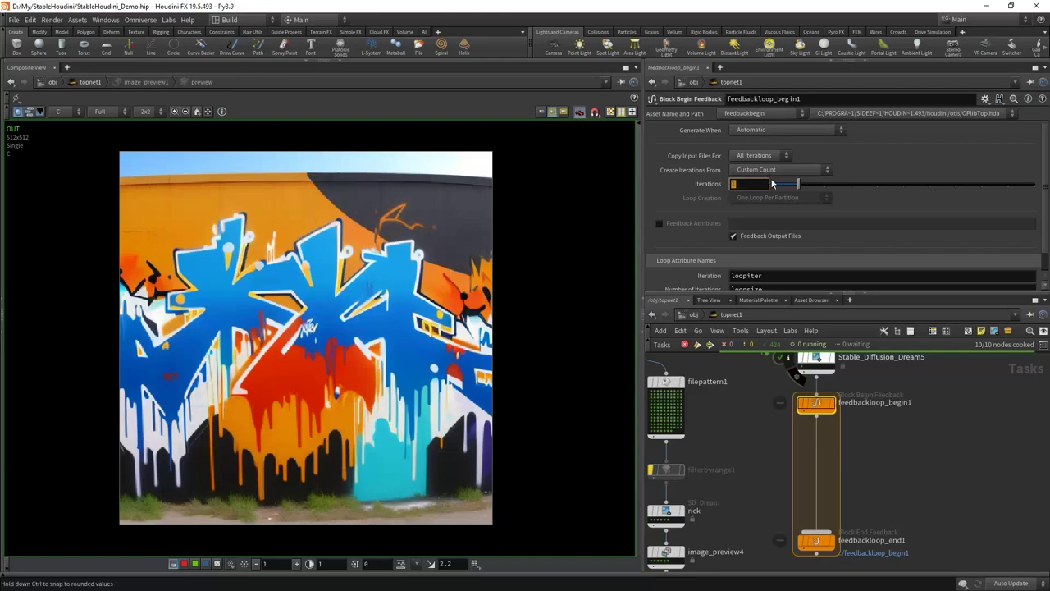
{"action": "type", "text": "60"}
{"action": "key", "text": "Return"}
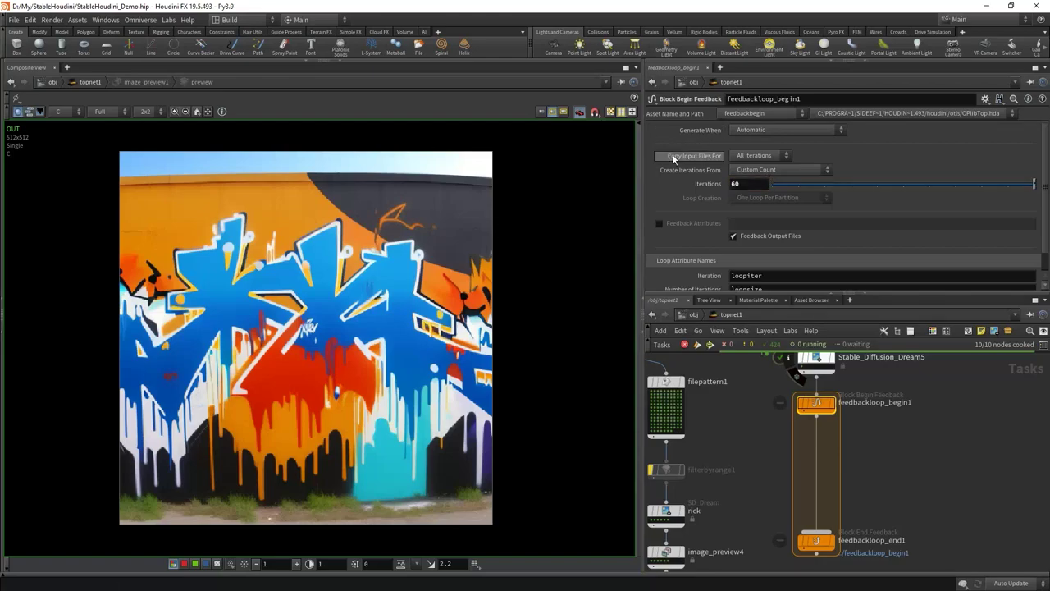
{"action": "left_click", "coordinate": [755, 155]}
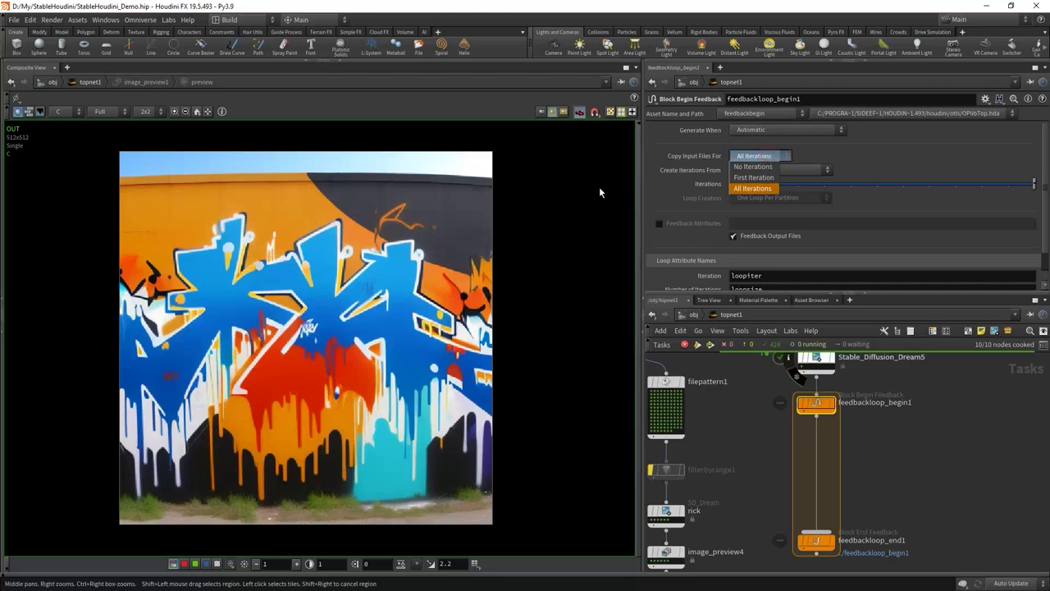
{"action": "left_click", "coordinate": [751, 172]}
Duplicate Stable_Diffusion_Dream5 and insert the copy inside the feedback loop between its begin and end nodes
{"action": "middle_click_drag", "start_coordinate": [800, 370], "coordinate": [801, 416]}
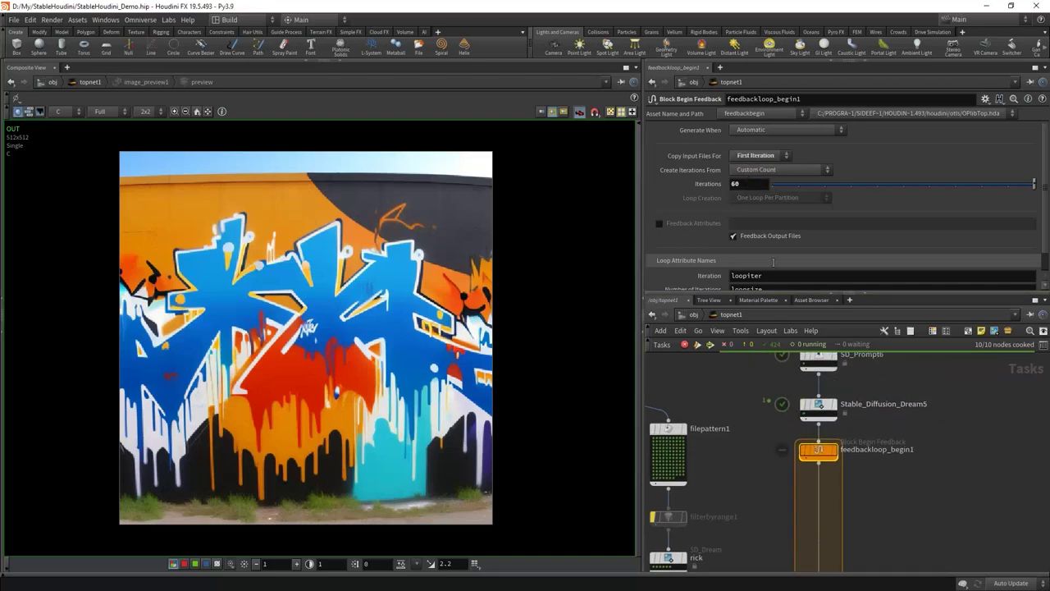
{"action": "scroll", "coordinate": [807, 457], "scroll_direction": "down", "scroll_amount": 2}
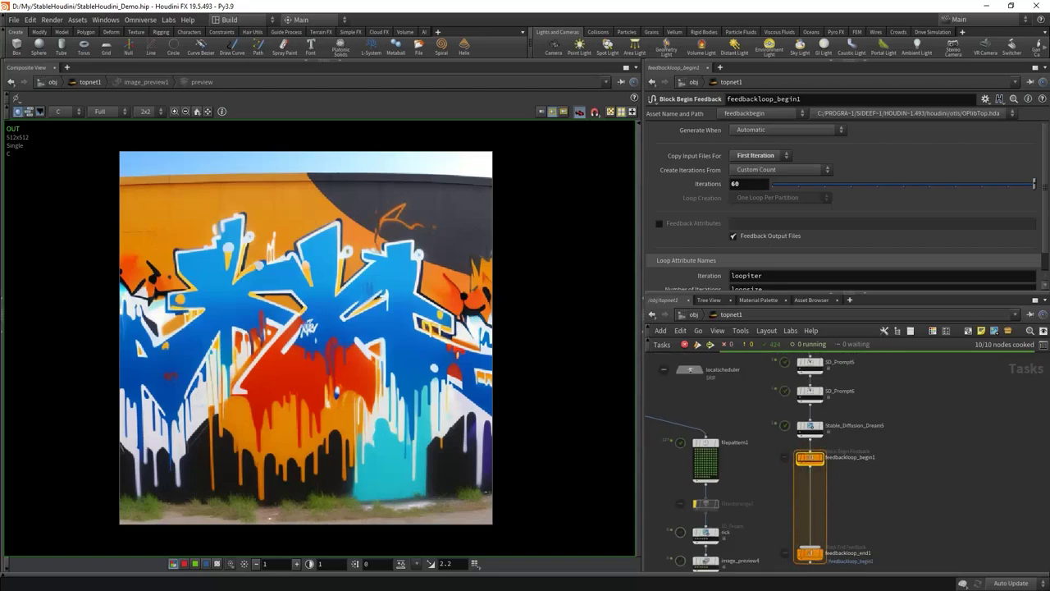
{"action": "scroll", "coordinate": [841, 484], "scroll_direction": "up", "scroll_amount": 3}
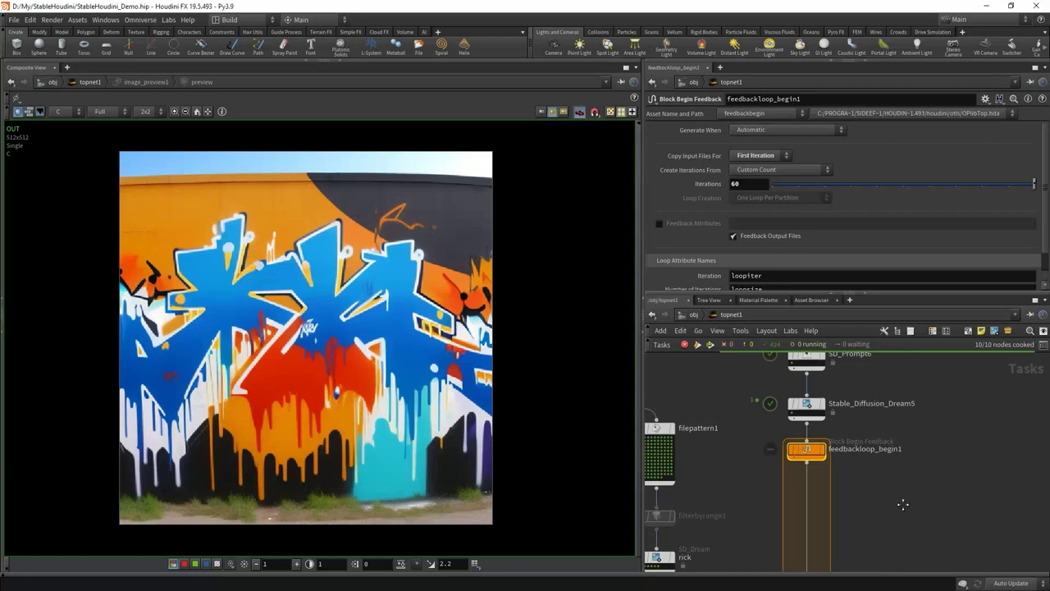
{"action": "left_click_drag", "start_coordinate": [801, 435], "coordinate": [869, 530], "text": "alt"}
{"action": "middle_click_drag", "start_coordinate": [898, 503], "coordinate": [920, 431]}
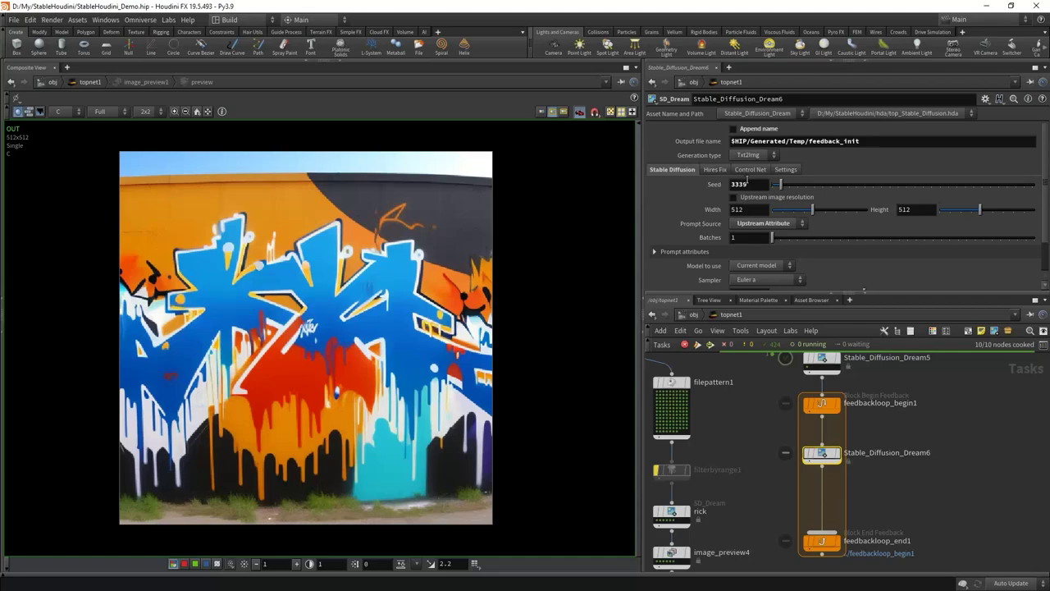
Set the seed of Stable_Diffusion_Dream6 to -1
{"action": "double_click", "coordinate": [743, 183]}
{"action": "type", "text": "-1"}
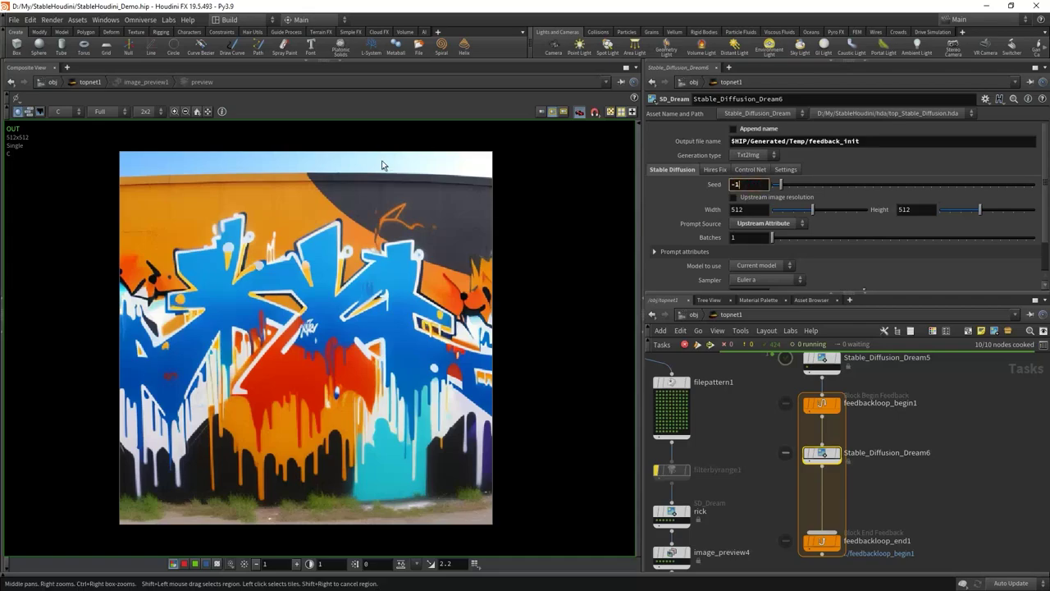
{"action": "key", "text": "Return"}
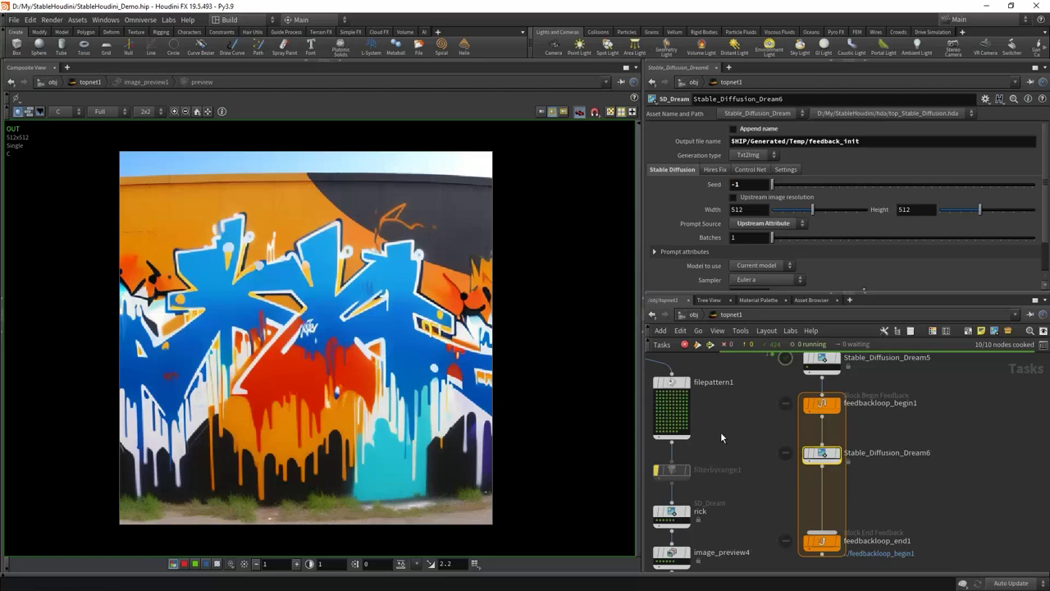
{"action": "left_click", "coordinate": [822, 403]}
{"action": "scroll", "coordinate": [845, 214], "scroll_direction": "down", "scroll_amount": 1}
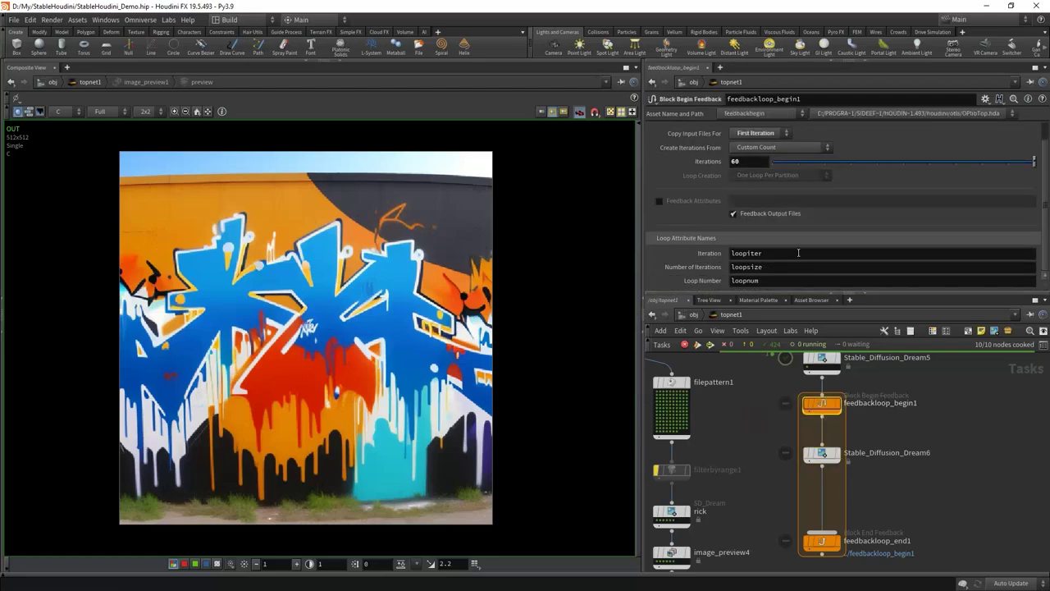
{"action": "double_click", "coordinate": [798, 253]}
{"action": "left_click", "coordinate": [822, 453]}
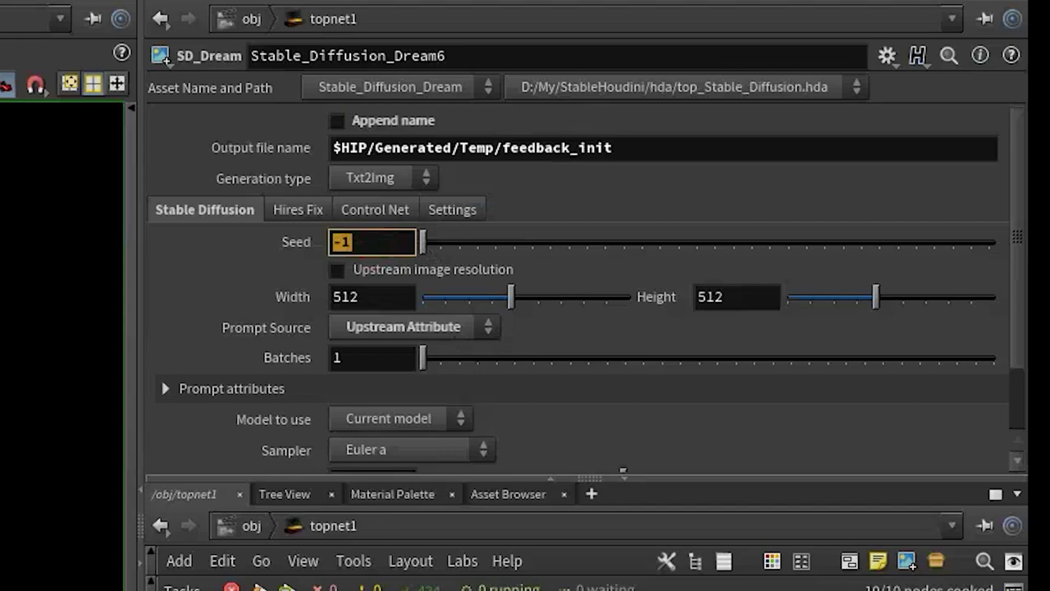
{"action": "type", "text": "500+"}
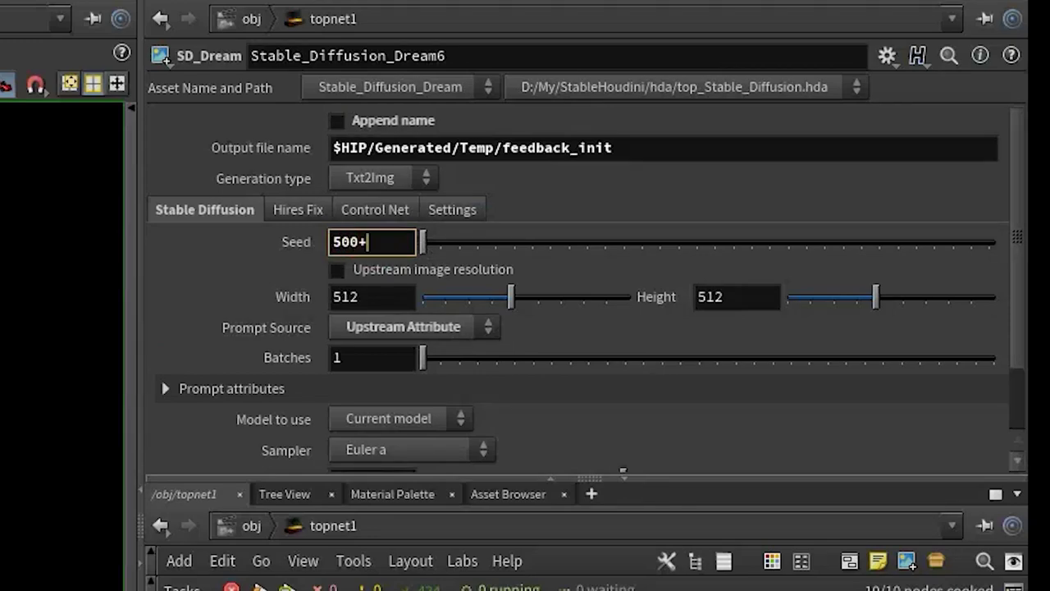
{"action": "type", "text": "@loopite"}
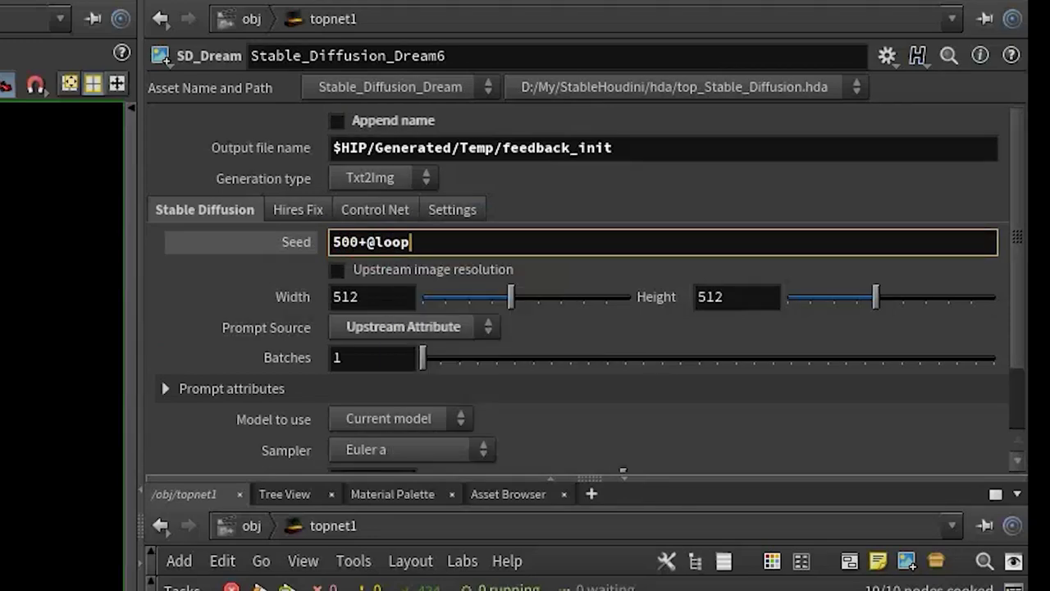
{"action": "type", "text": "r"}
{"action": "key", "text": "Return"}
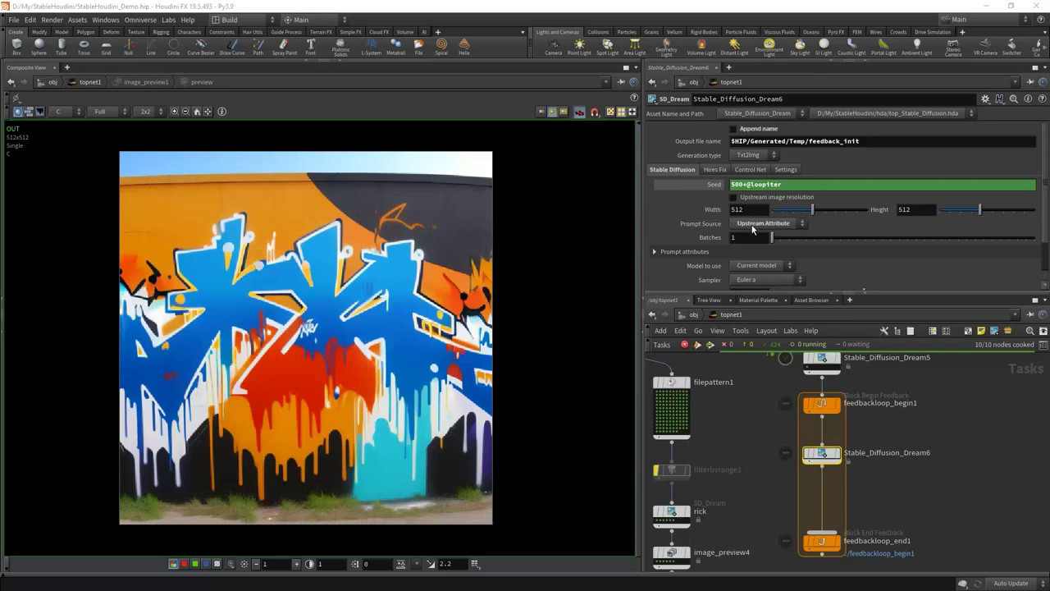
Switch Stable_Diffusion_Dream6 to Img2Img generation with a denoising strength of 0.25, and review its Stable Diffusion settings
{"action": "left_click", "coordinate": [753, 155]}
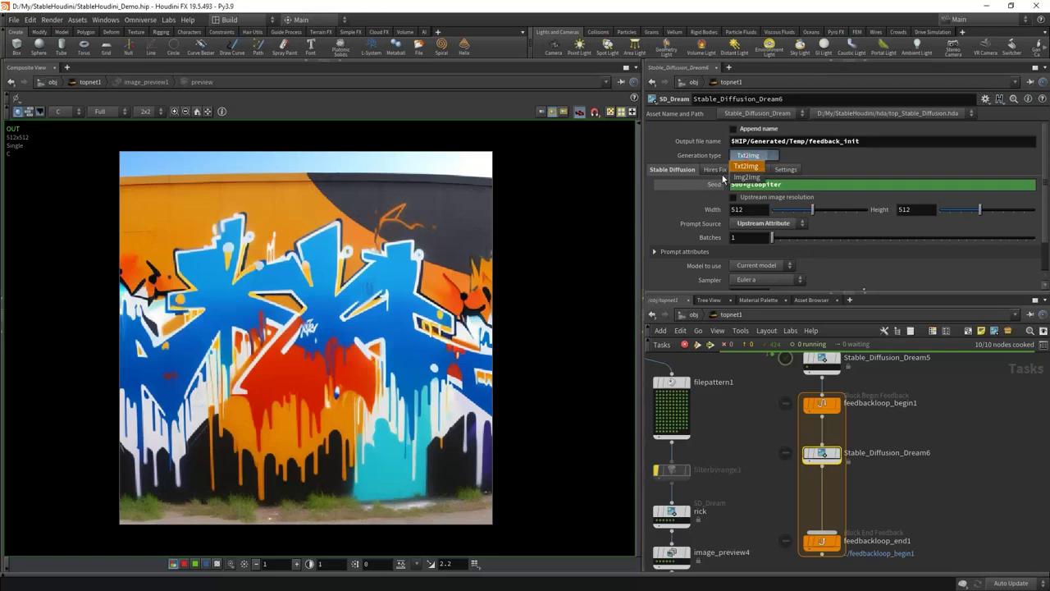
{"action": "left_click", "coordinate": [739, 178]}
{"action": "left_click", "coordinate": [661, 172]}
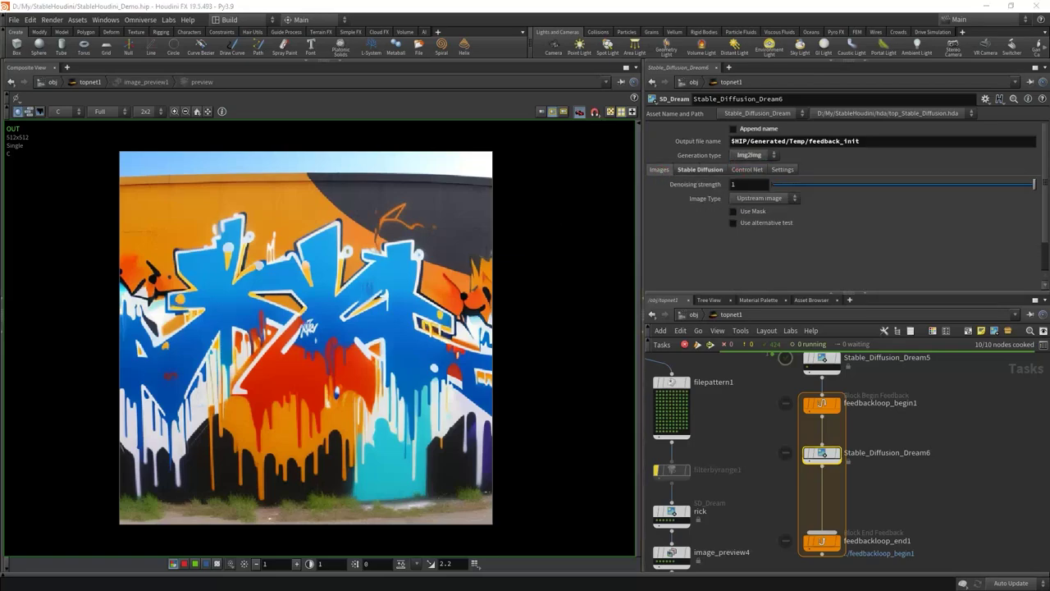
{"action": "left_click", "coordinate": [761, 187]}
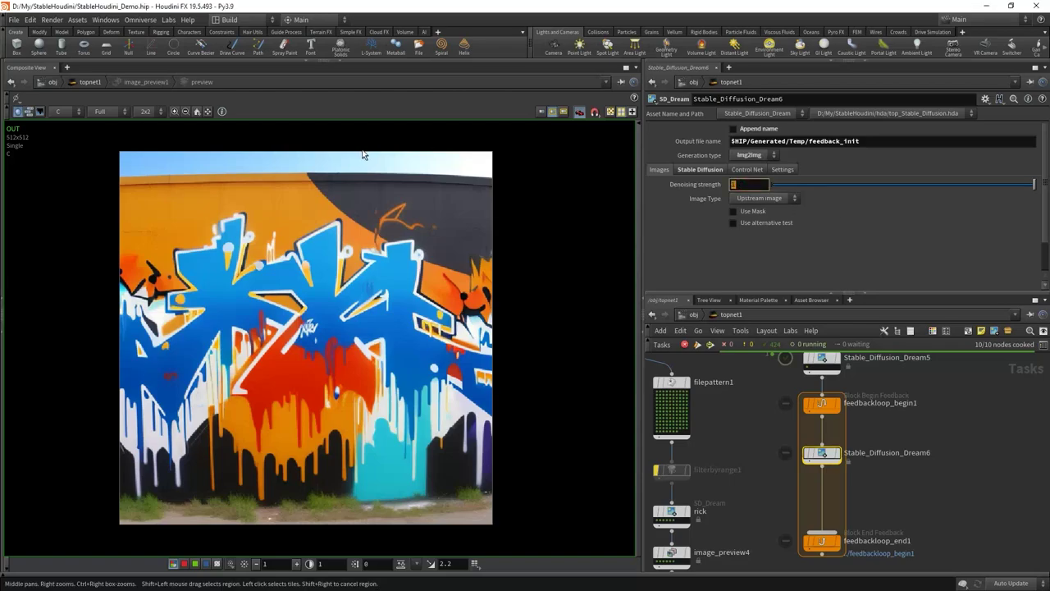
{"action": "type", "text": "0.25"}
{"action": "key", "text": "Return"}
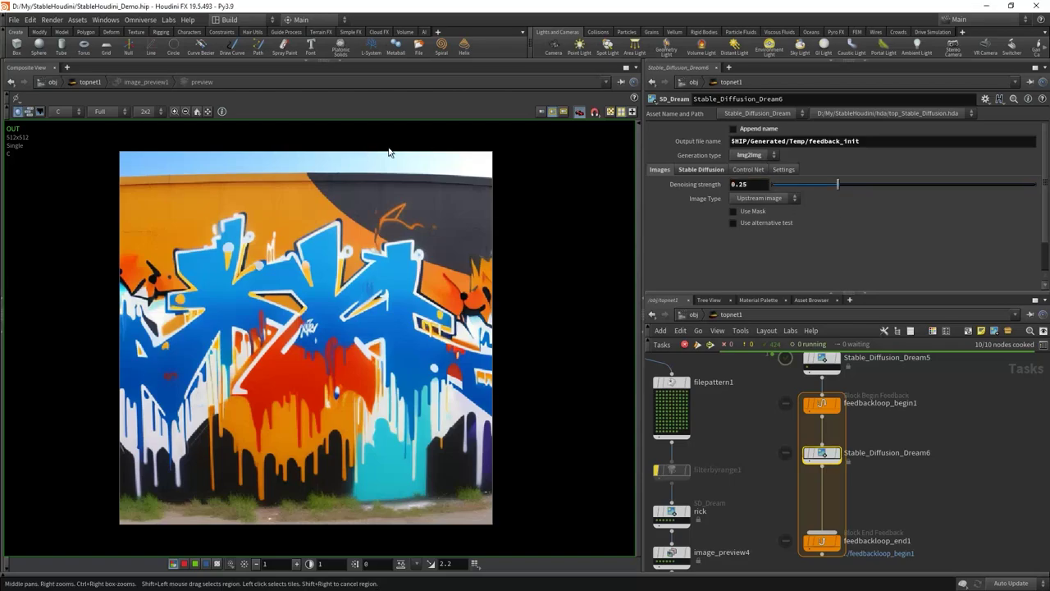
{"action": "left_click", "coordinate": [702, 169]}
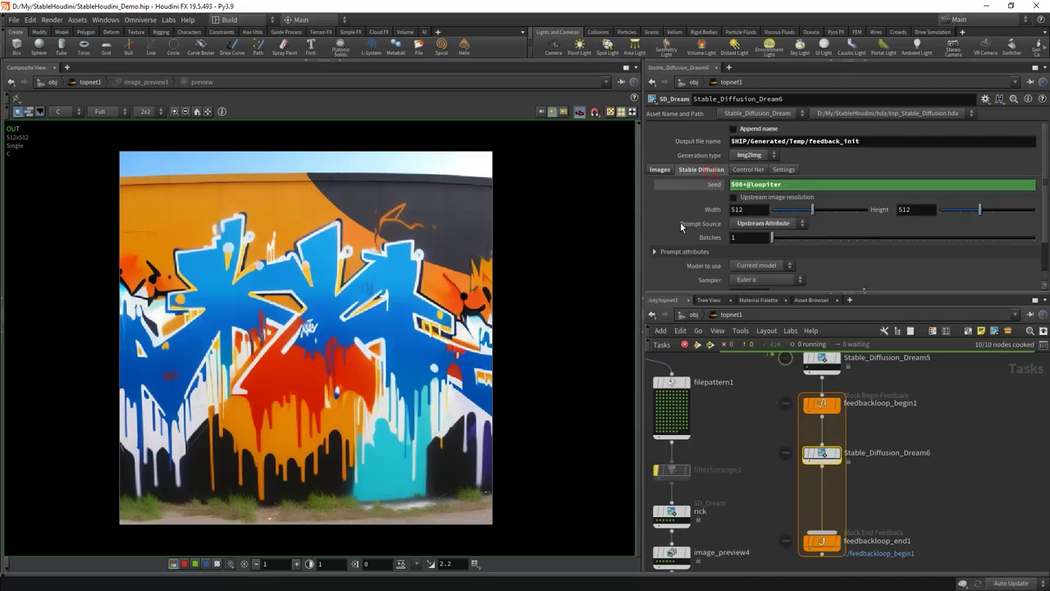
{"action": "scroll", "coordinate": [667, 236], "scroll_direction": "down", "scroll_amount": 2}
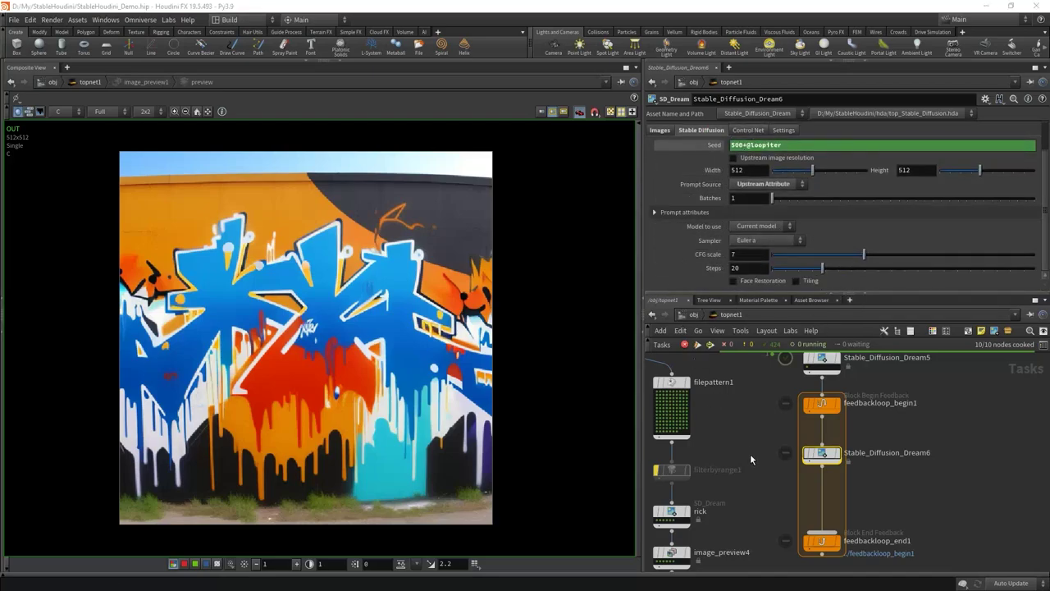
Insert an Image Process node between Stable_Diffusion_Dream6 and feedbackloop_end1
{"action": "middle_click_drag", "start_coordinate": [750, 454], "coordinate": [748, 402]}
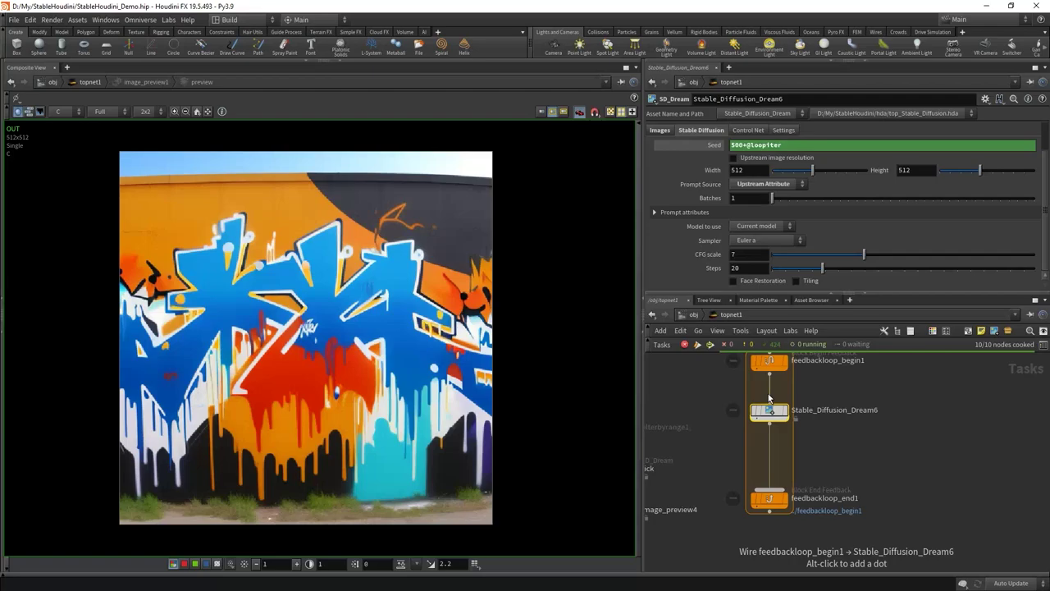
{"action": "key", "text": "Tab"}
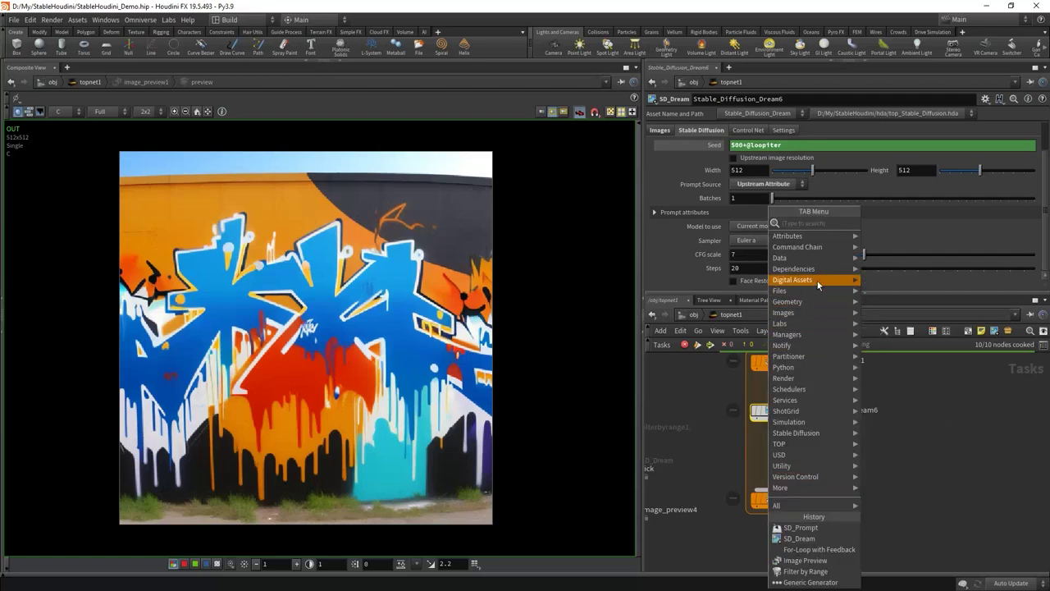
{"action": "mouse_move", "coordinate": [818, 433]}
{"action": "left_click", "coordinate": [873, 439]}
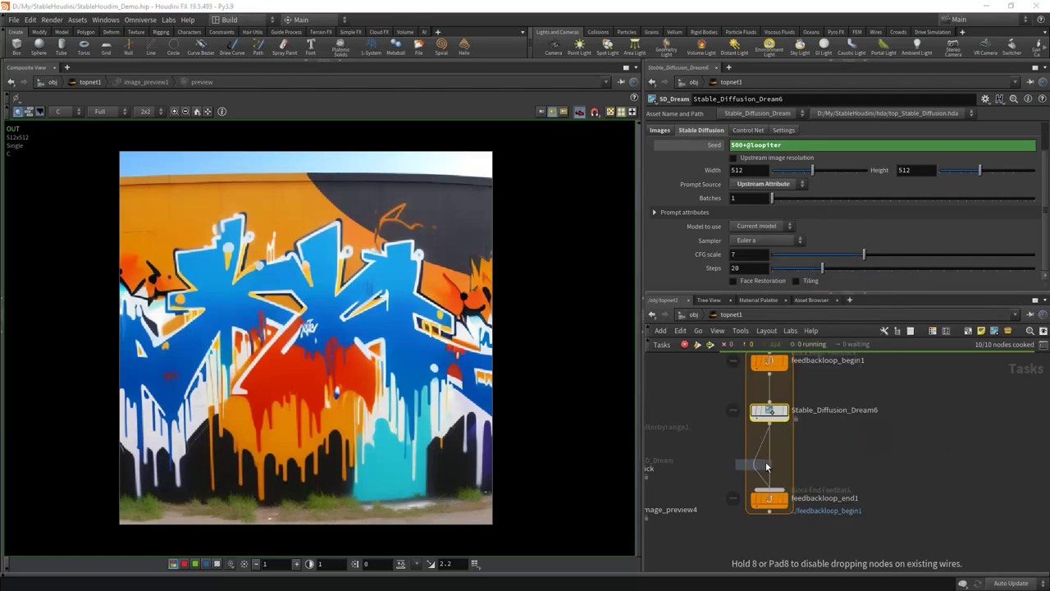
{"action": "left_click", "coordinate": [754, 451]}
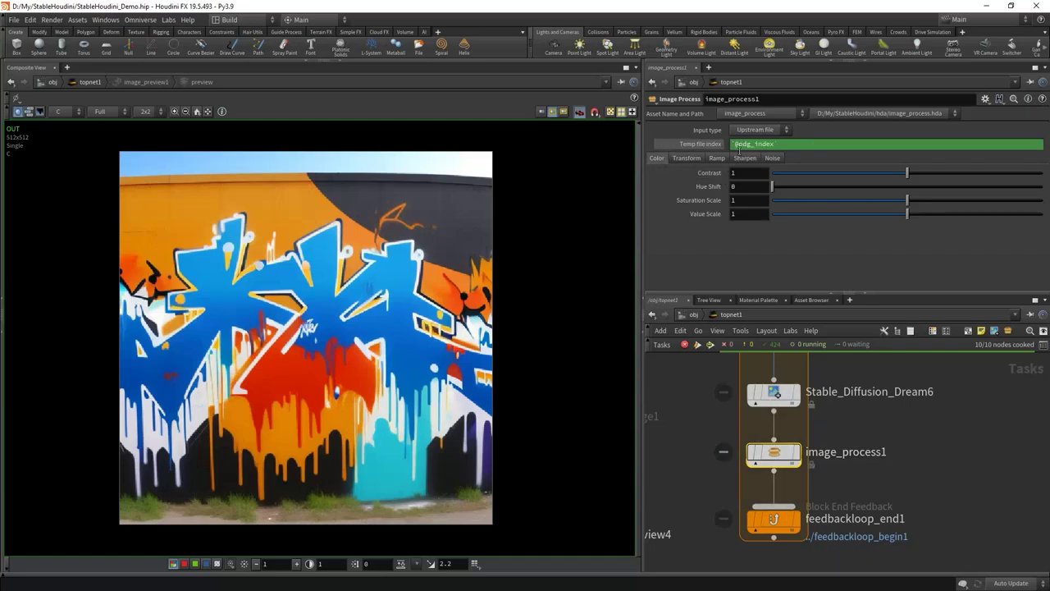
{"action": "left_click", "coordinate": [956, 140]}
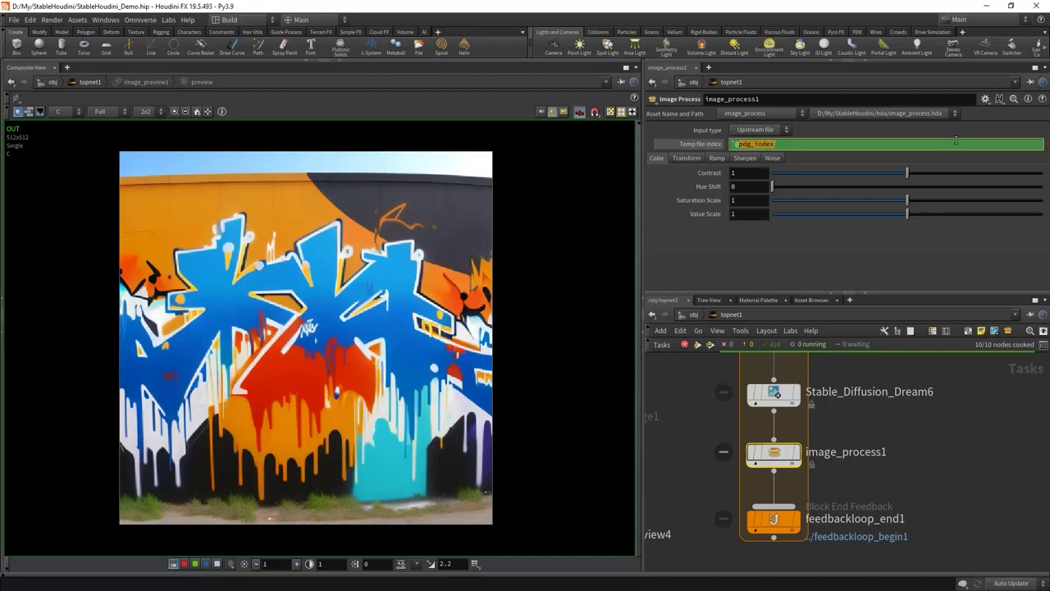
{"action": "type", "text": "oopite"}
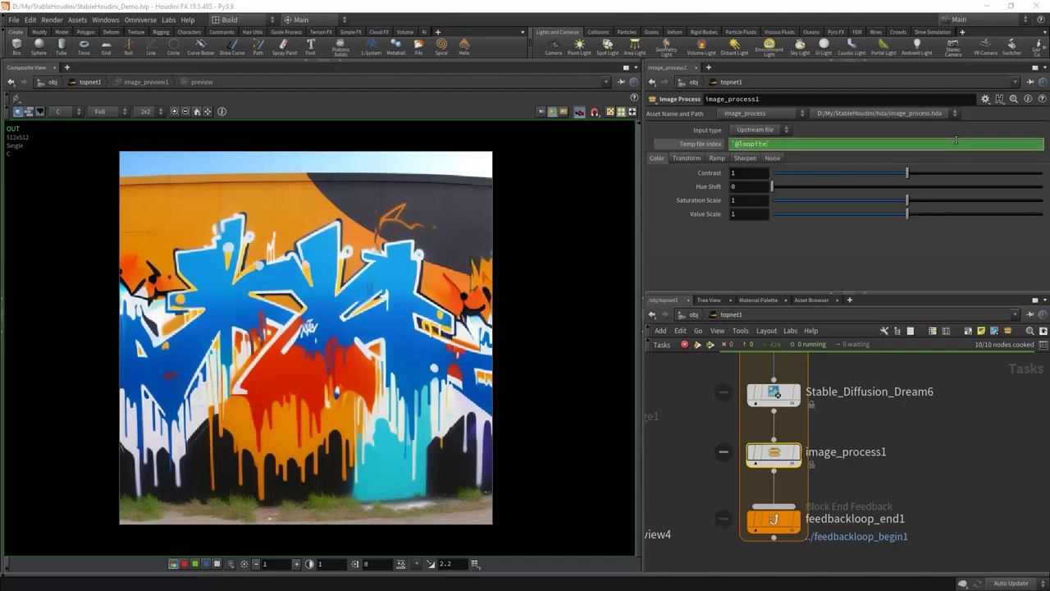
{"action": "type", "text": "r"}
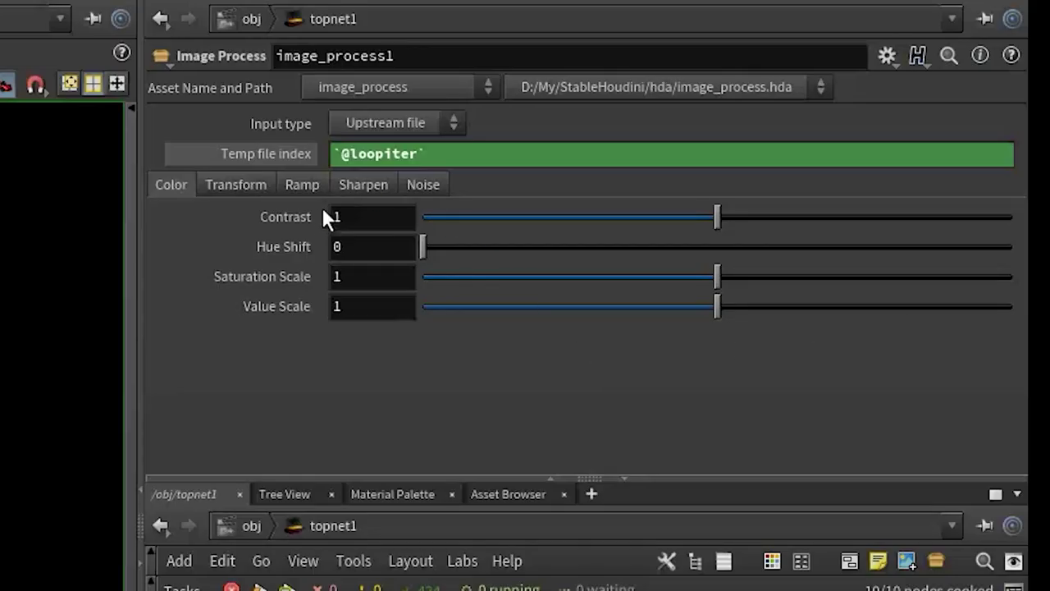
Set the color adjustments of image_process1 to contrast 1.007, saturation scale 1.03 and value scale 1.02
{"action": "left_click", "coordinate": [359, 217]}
{"action": "type", "text": ".007"}
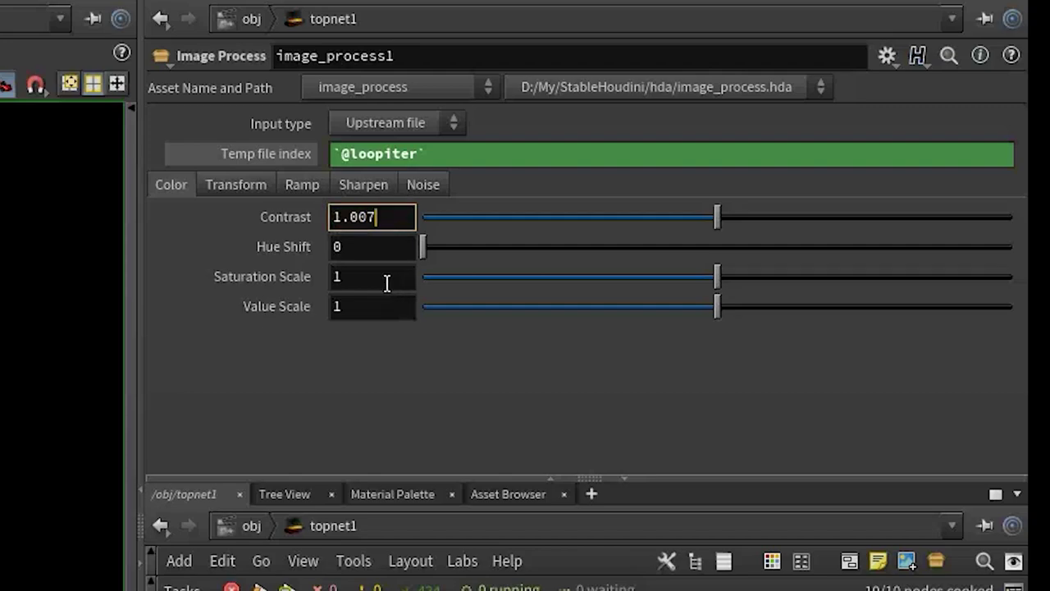
{"action": "left_click", "coordinate": [375, 278]}
{"action": "type", "text": "1.03"}
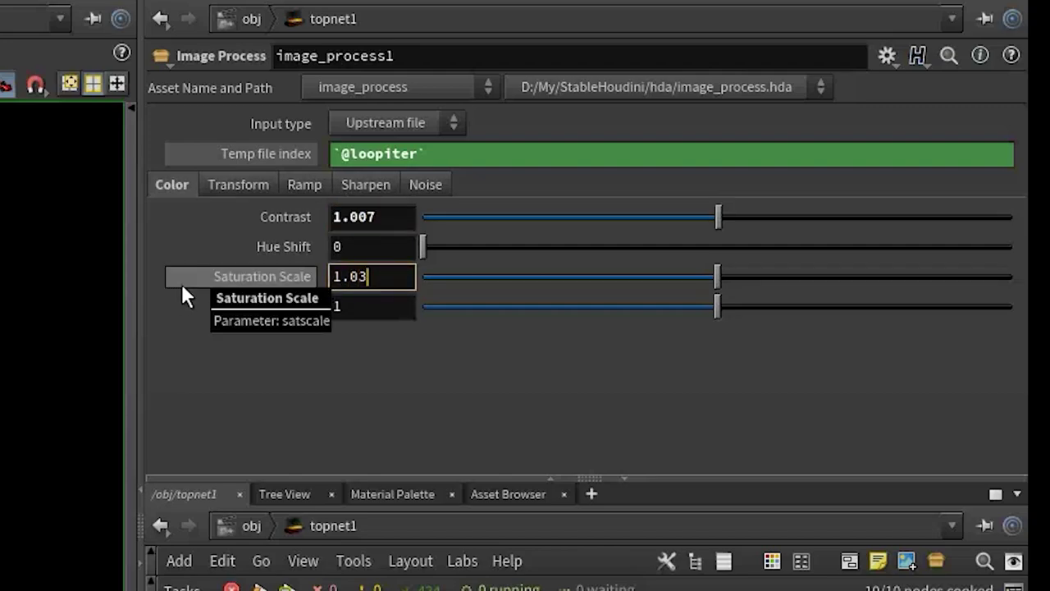
{"action": "key", "text": "Return"}
{"action": "left_click", "coordinate": [375, 306]}
{"action": "type", "text": "0."}
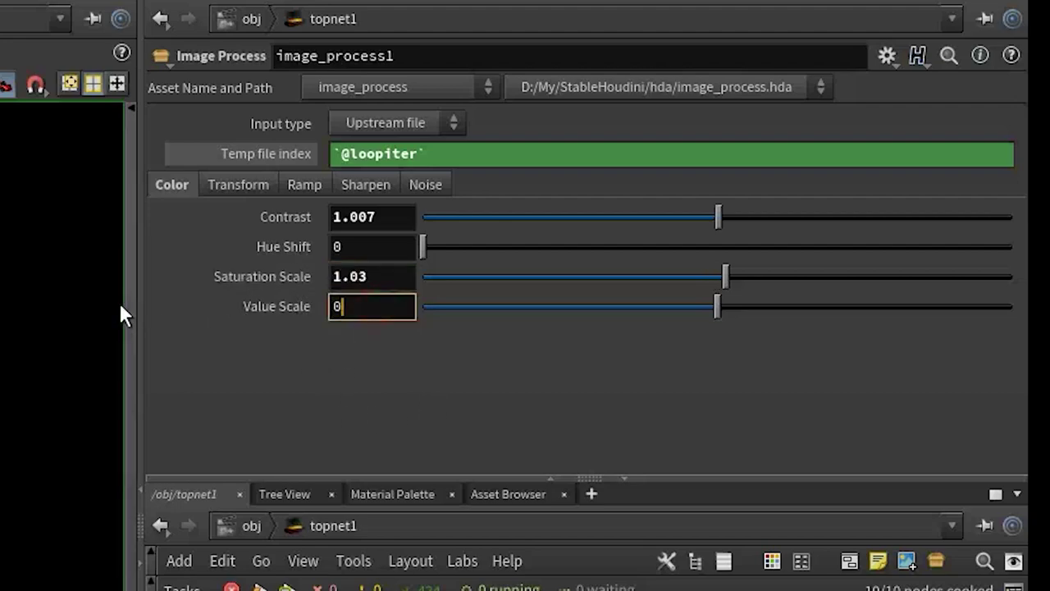
{"action": "key", "text": "BackSpace"}
{"action": "key", "text": "BackSpace"}
{"action": "type", "text": "1.02"}
Set the transform Scale X of image_process1 to 1.02
{"action": "left_click", "coordinate": [238, 188]}
{"action": "left_click", "coordinate": [363, 274]}
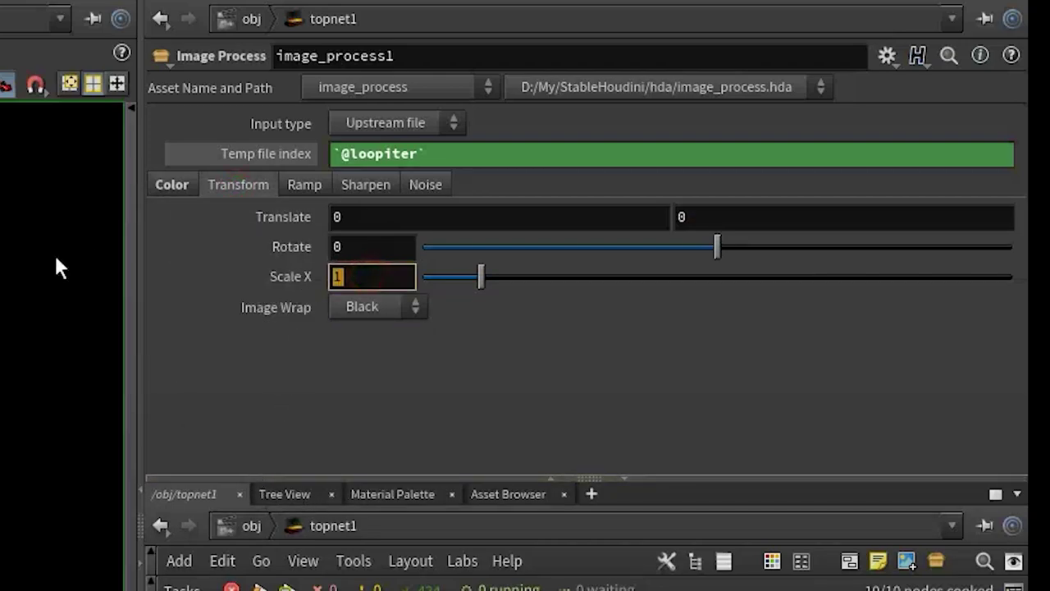
{"action": "type", "text": "1.02"}
{"action": "key", "text": "Return"}
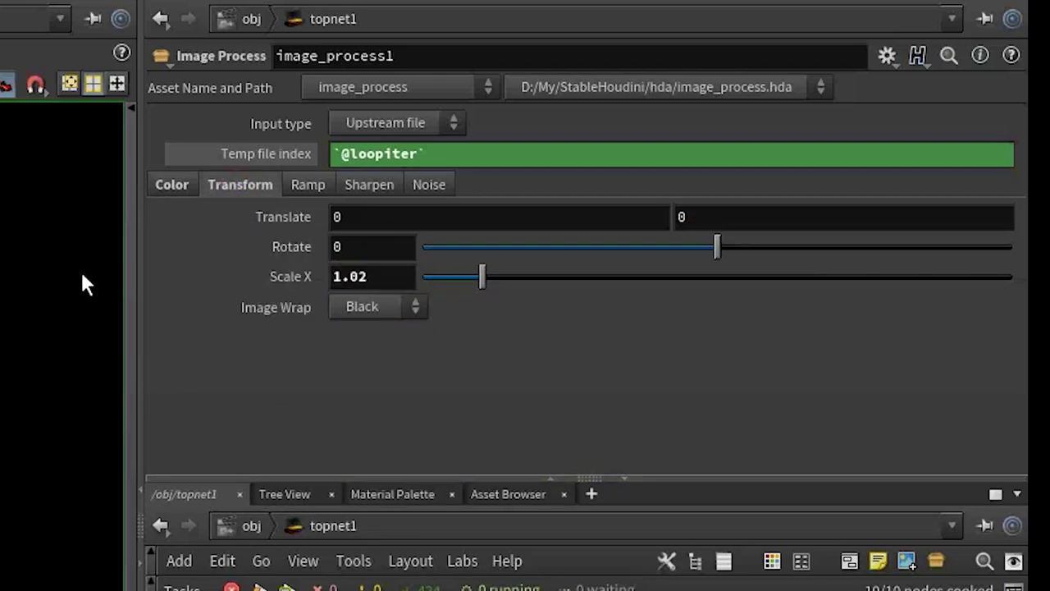
Set the sharpen effect of image_process1 to 0.3
{"action": "left_click", "coordinate": [328, 186]}
{"action": "left_click", "coordinate": [366, 185]}
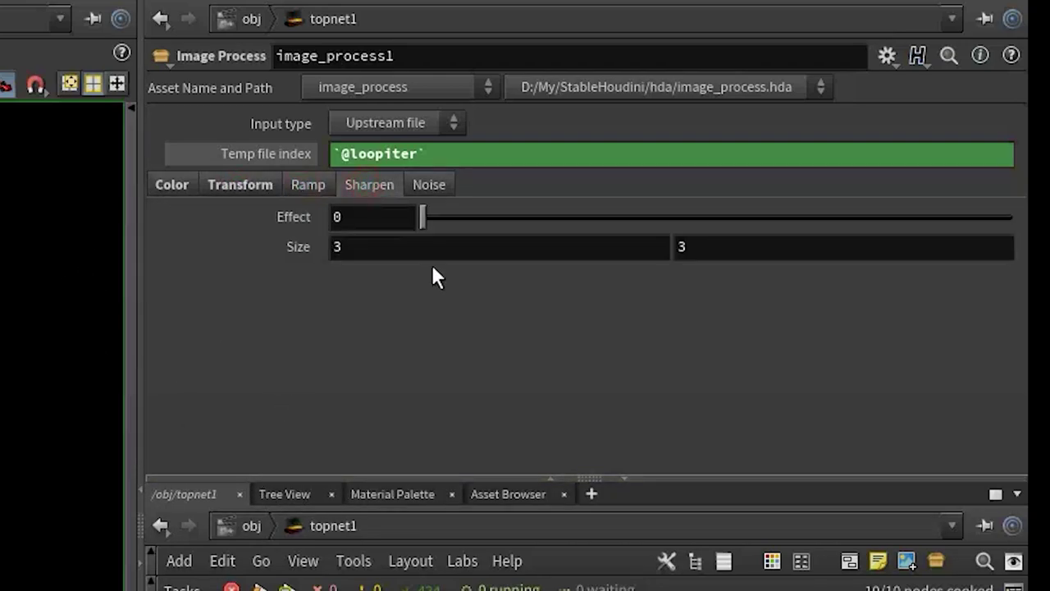
{"action": "left_click", "coordinate": [377, 220]}
{"action": "type", "text": ".3"}
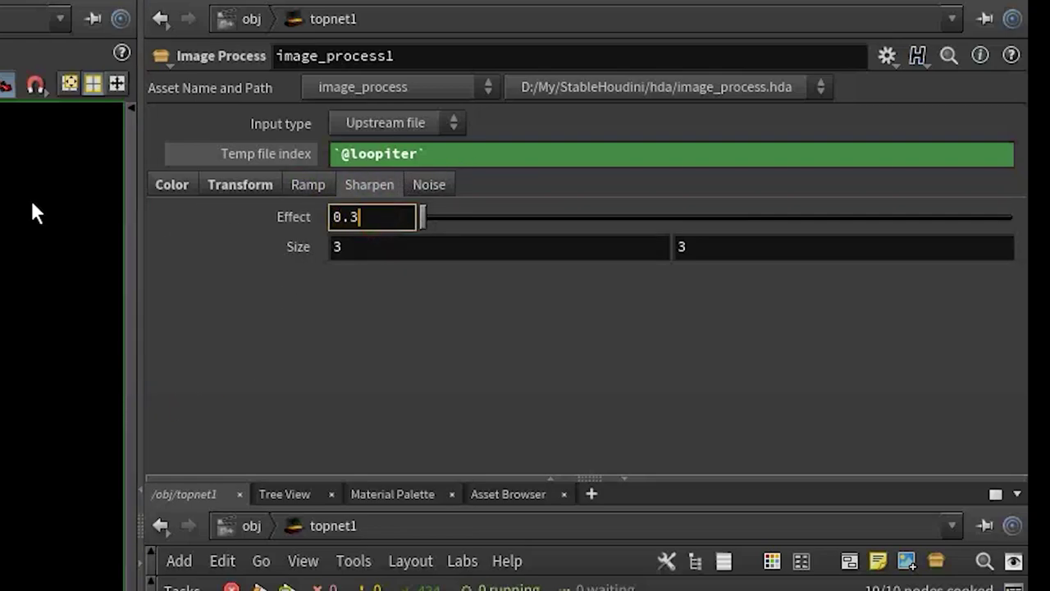
{"action": "key", "text": "Return"}
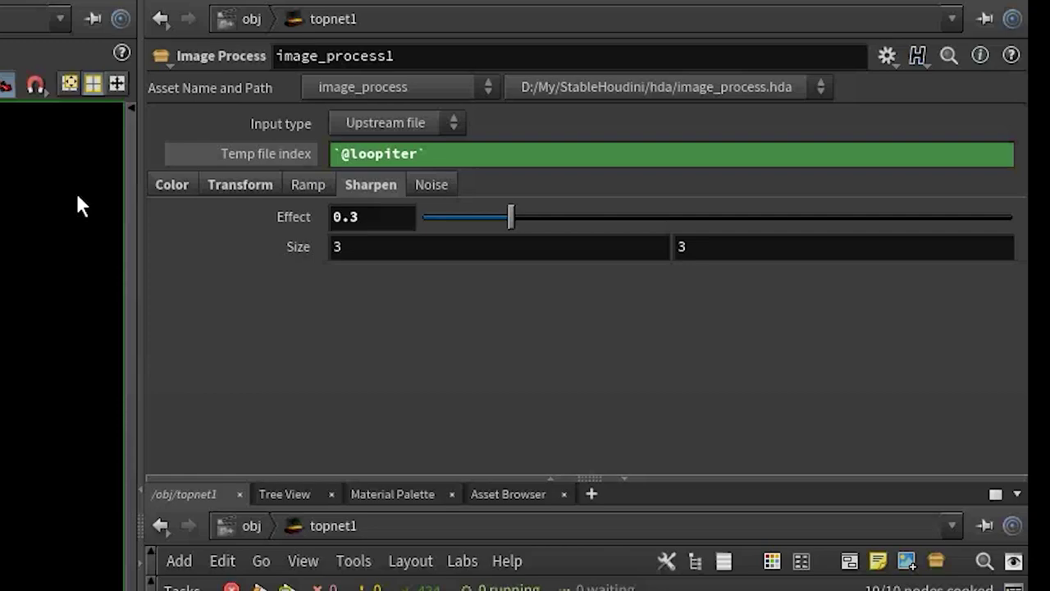
{"action": "left_click", "coordinate": [432, 185]}
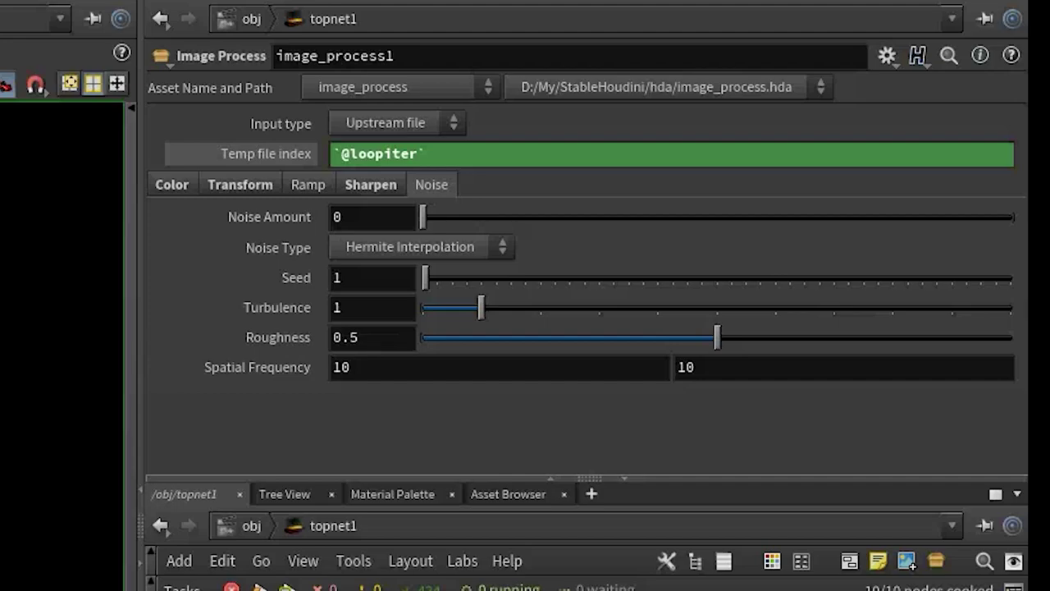
{"action": "double_click", "coordinate": [370, 216]}
{"action": "type", "text": "0."}
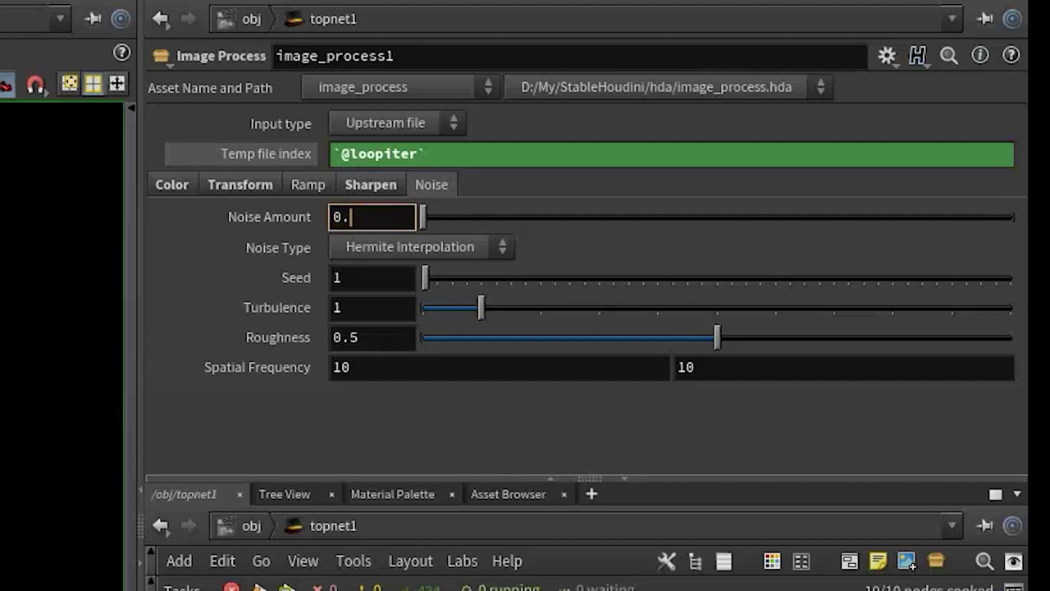
{"action": "type", "text": "05"}
{"action": "key", "text": "Return"}
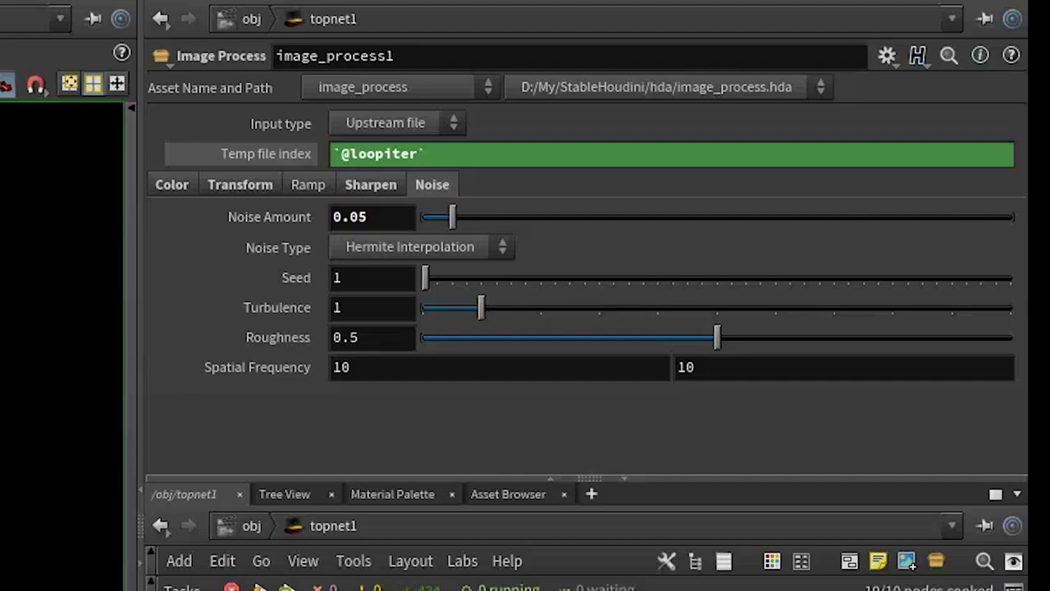
{"action": "left_click", "coordinate": [372, 250]}
{"action": "left_click", "coordinate": [332, 344]}
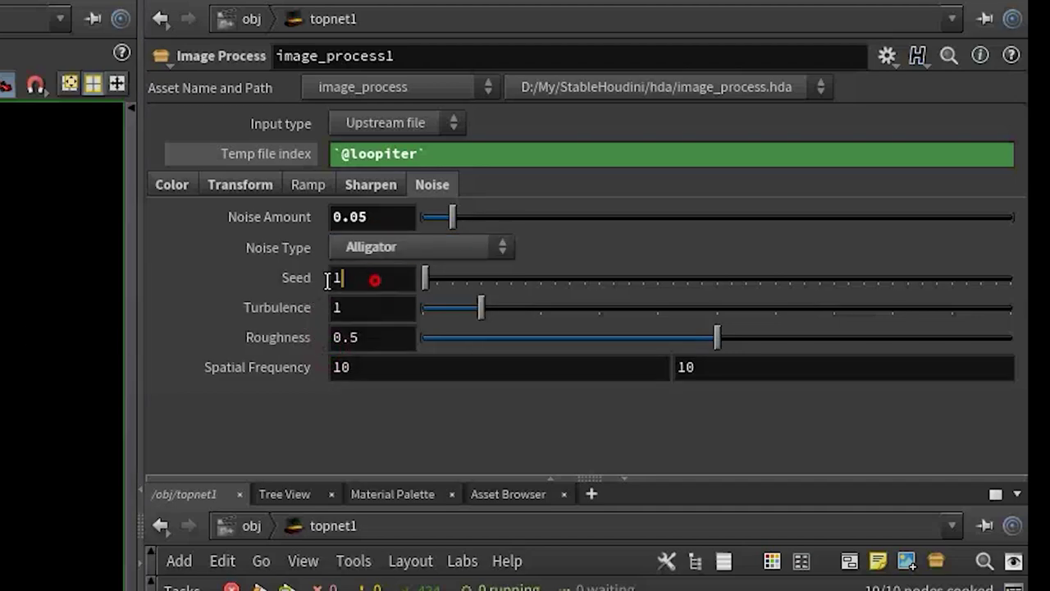
{"action": "double_click", "coordinate": [375, 278]}
{"action": "type", "text": "@loopiter"}
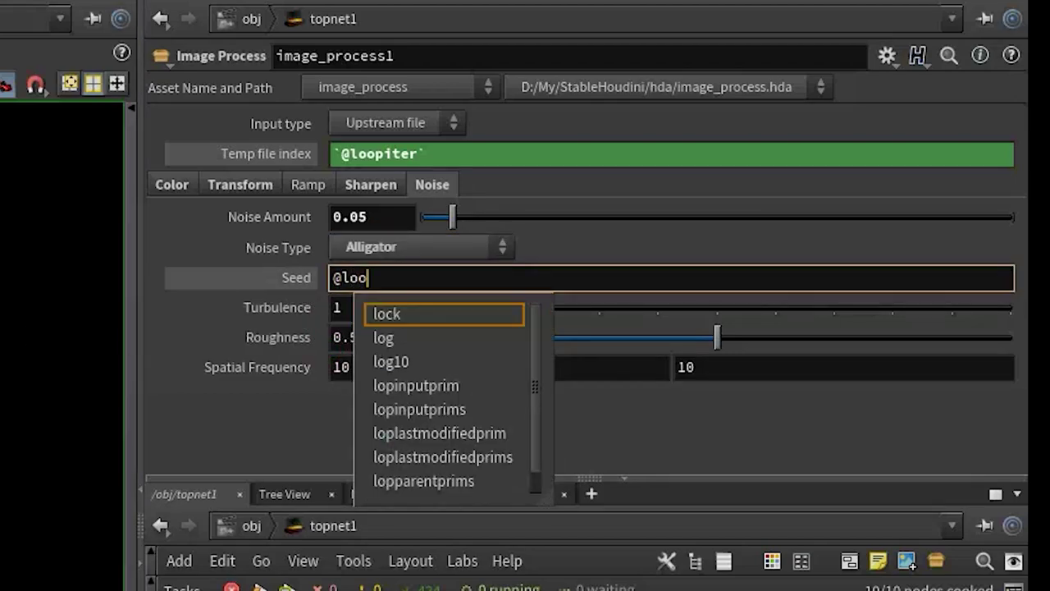
{"action": "key", "text": "Return"}
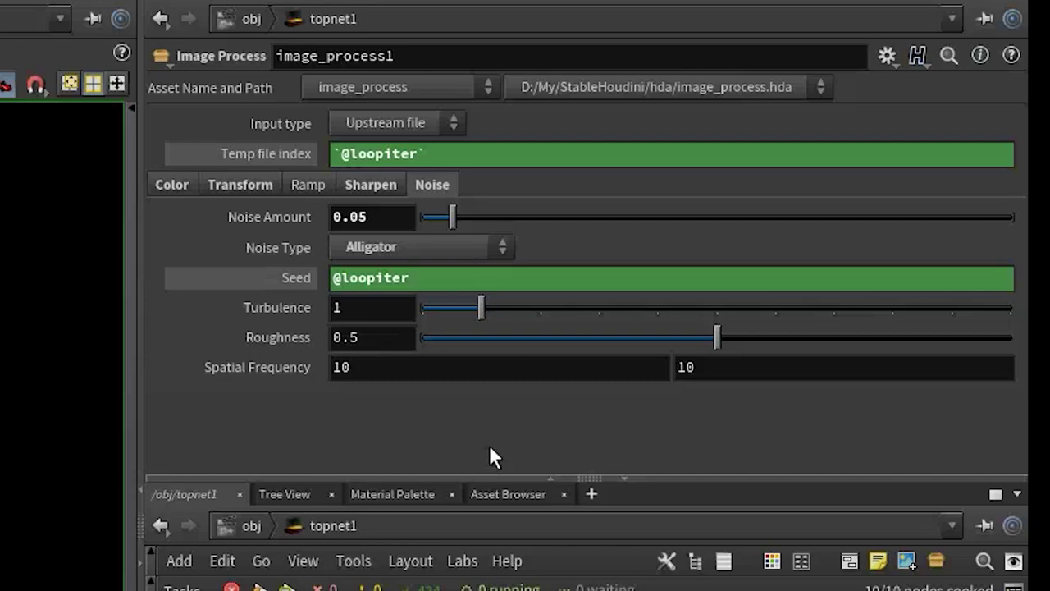
Set both spatial frequency values of the image_process1 noise to 80
{"action": "double_click", "coordinate": [438, 370]}
{"action": "type", "text": "80"}
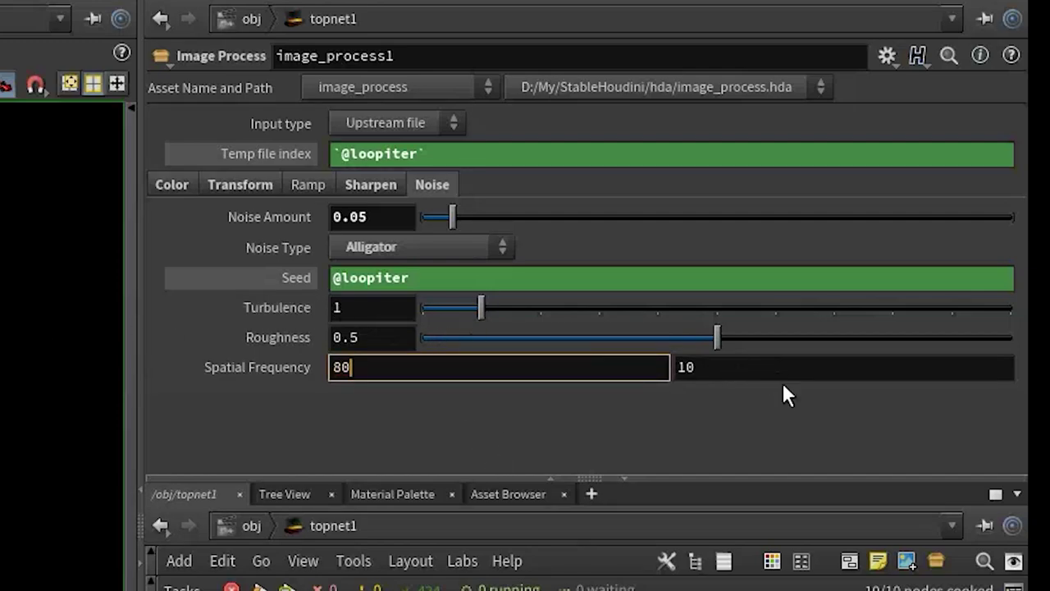
{"action": "key", "text": "Return"}
{"action": "double_click", "coordinate": [738, 370]}
{"action": "type", "text": "80"}
{"action": "key", "text": "Return"}
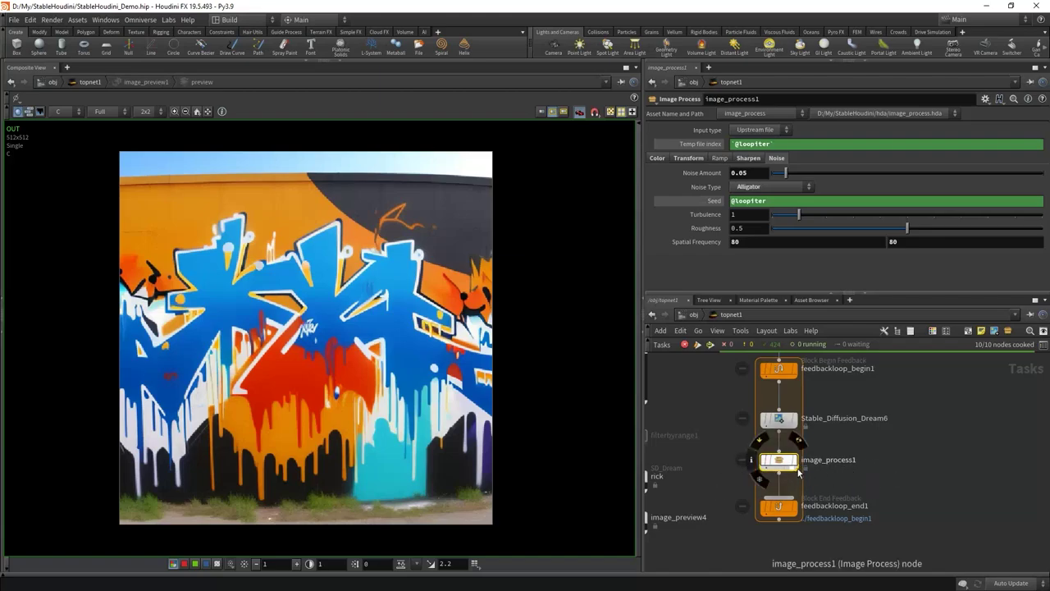
Change the output file name of Stable_Diffusion_Dream6 to $HIP/Generated/Sequence/$OS/$OS
{"action": "scroll", "coordinate": [729, 474], "scroll_direction": "up", "scroll_amount": 5}
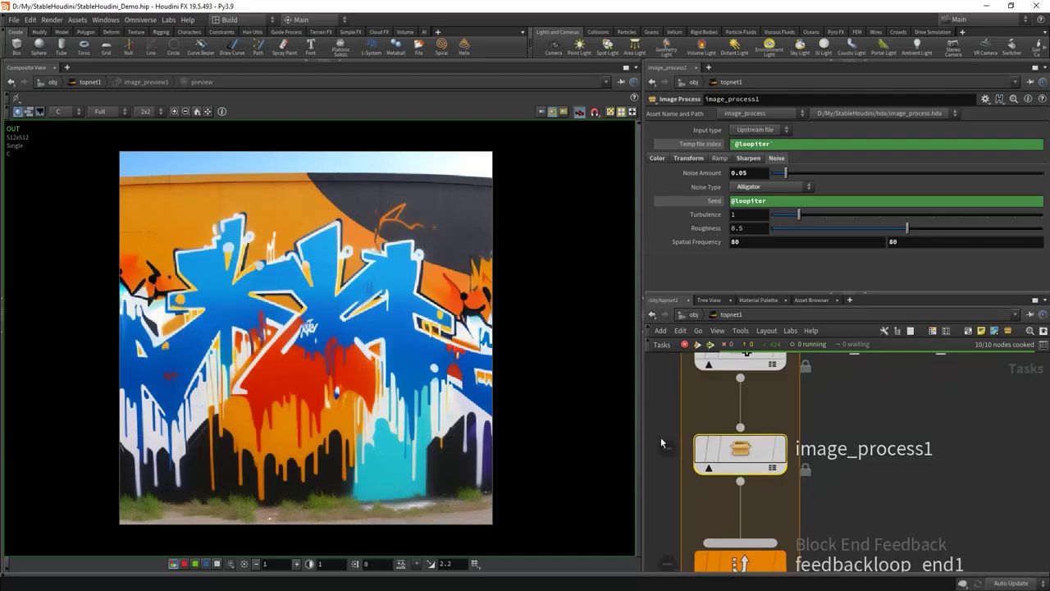
{"action": "scroll", "coordinate": [661, 440], "scroll_direction": "down", "scroll_amount": 4}
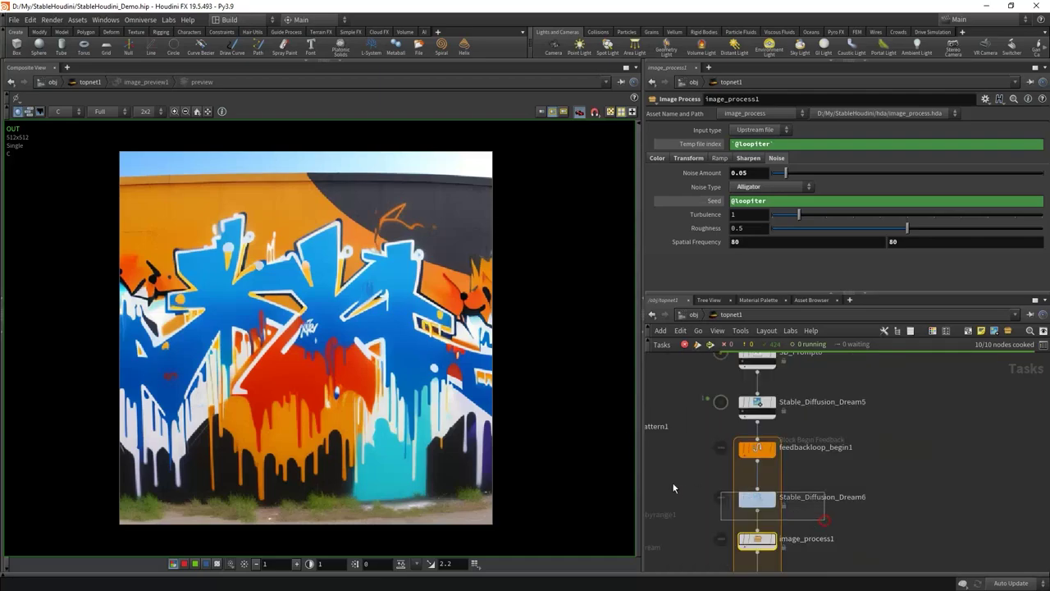
{"action": "left_click", "coordinate": [756, 497]}
{"action": "scroll", "coordinate": [739, 143], "scroll_direction": "up", "scroll_amount": 2}
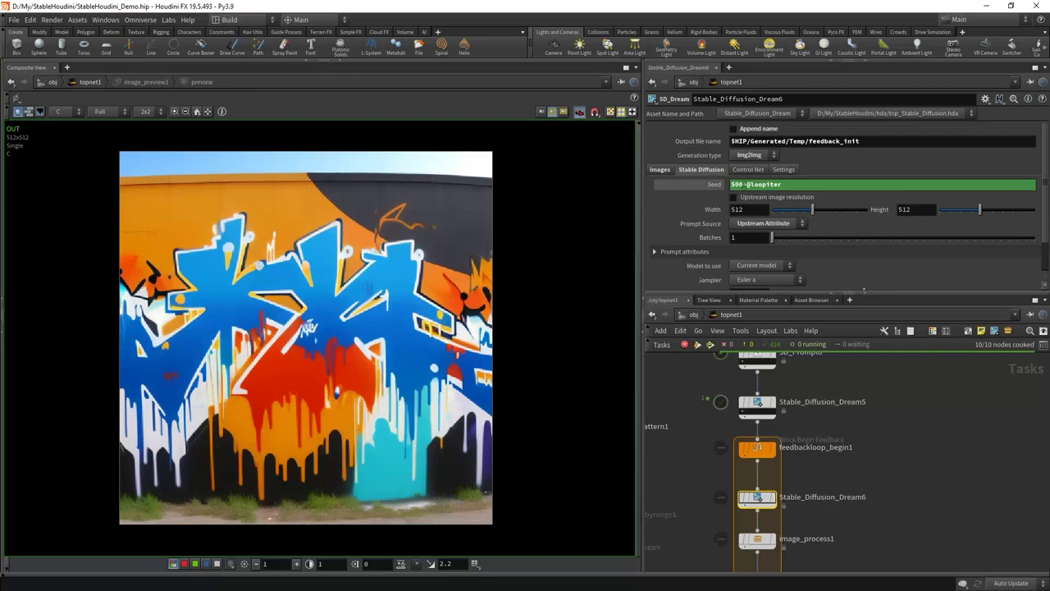
{"action": "left_click", "coordinate": [791, 141]}
{"action": "key", "text": "Delete"}
{"action": "key", "text": "Delete"}
{"action": "key", "text": "Delete"}
{"action": "key", "text": "Delete"}
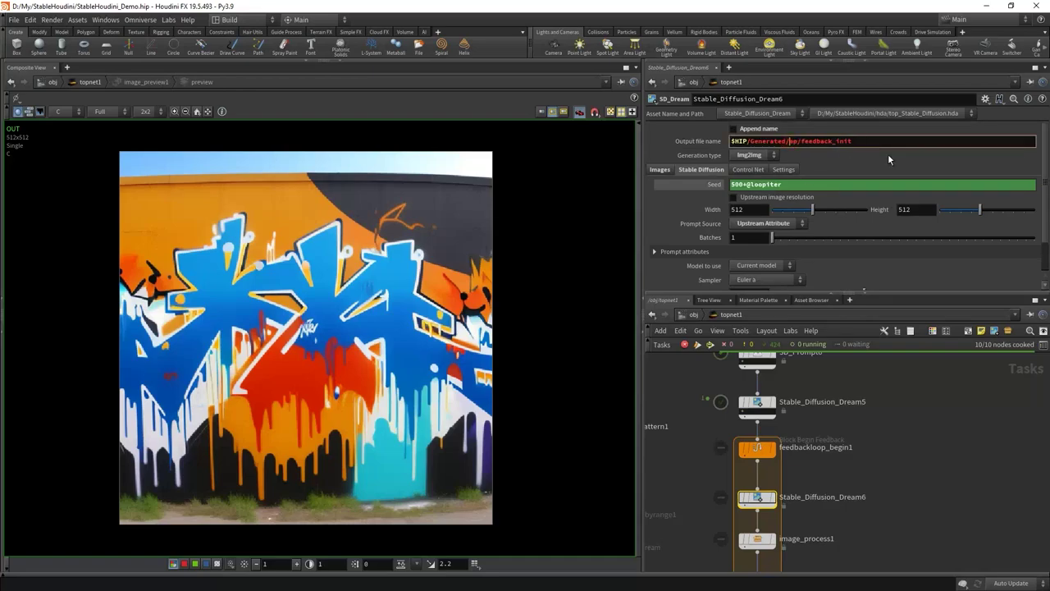
{"action": "type", "text": "Sequence"}
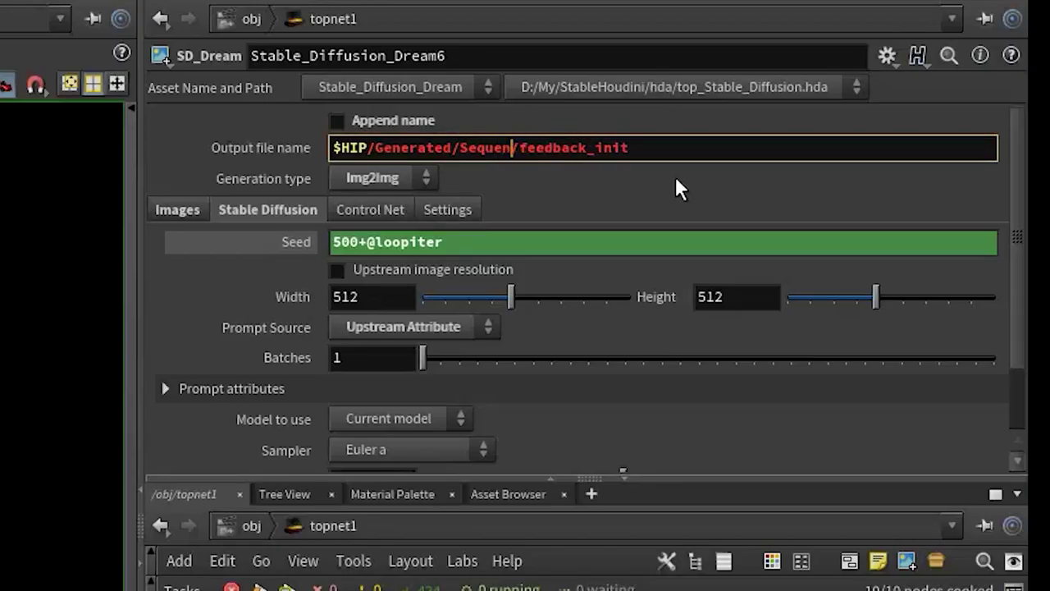
{"action": "key", "text": "Right"}
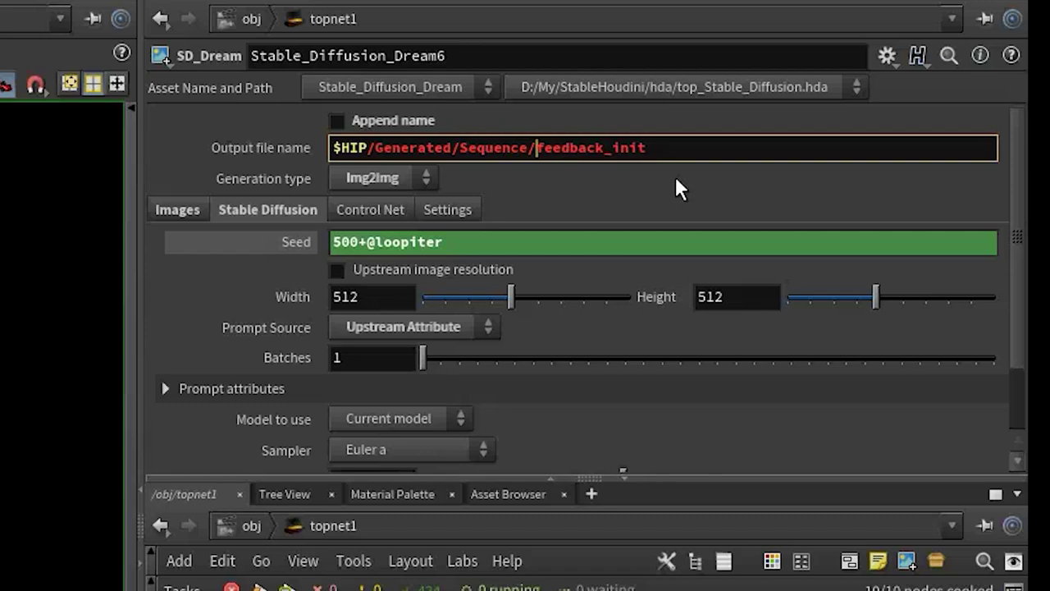
{"action": "type", "text": "$OS/$OS"}
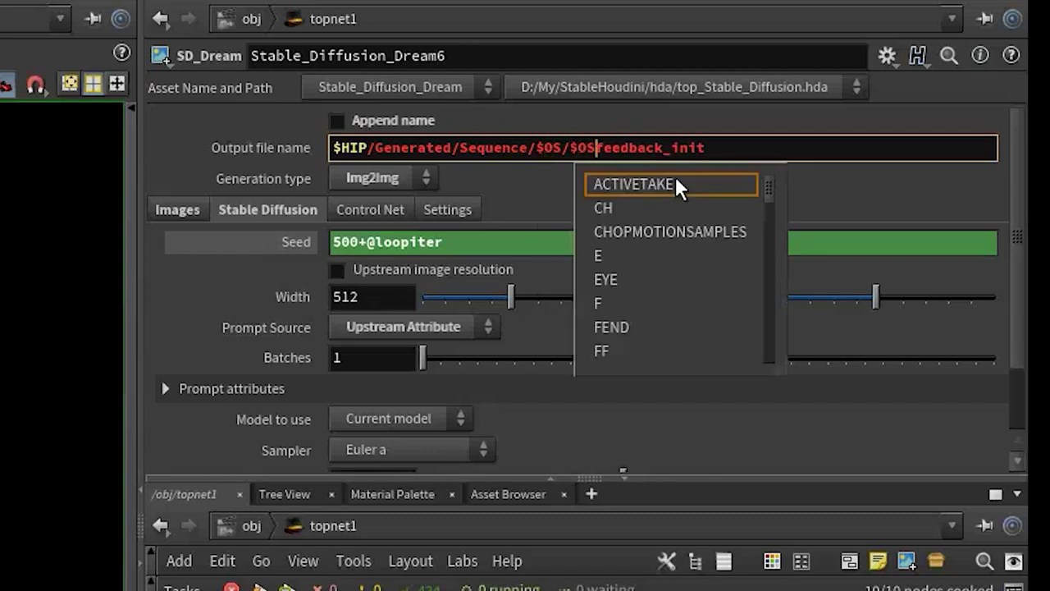
{"action": "key", "text": "shift+End"}
{"action": "key", "text": "Delete"}
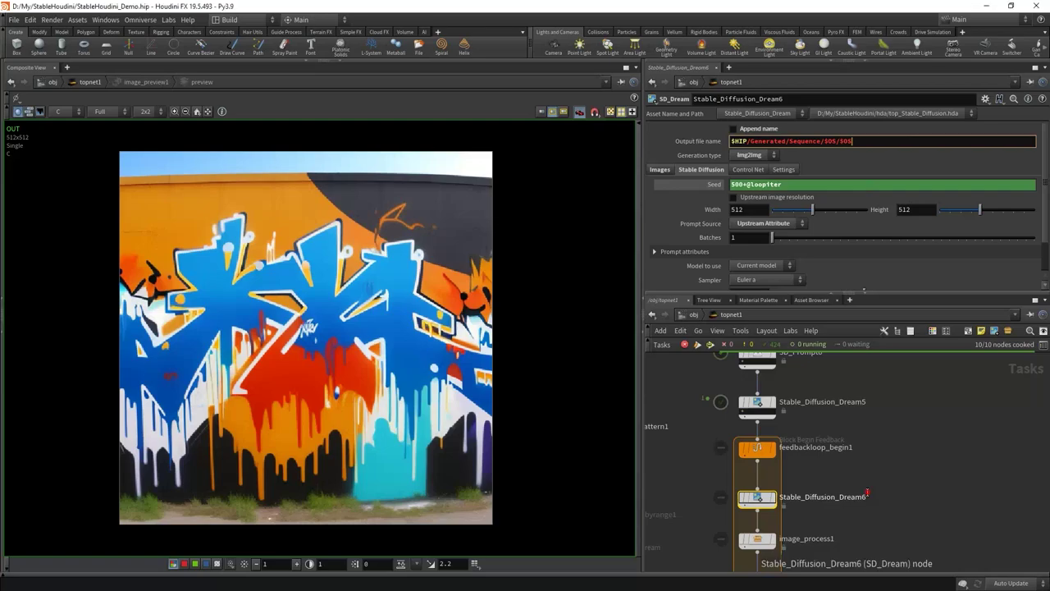
Rename the Stable_Diffusion_Dream6 node to feedback
{"action": "double_click", "coordinate": [820, 496]}
{"action": "type", "text": "feedback"}
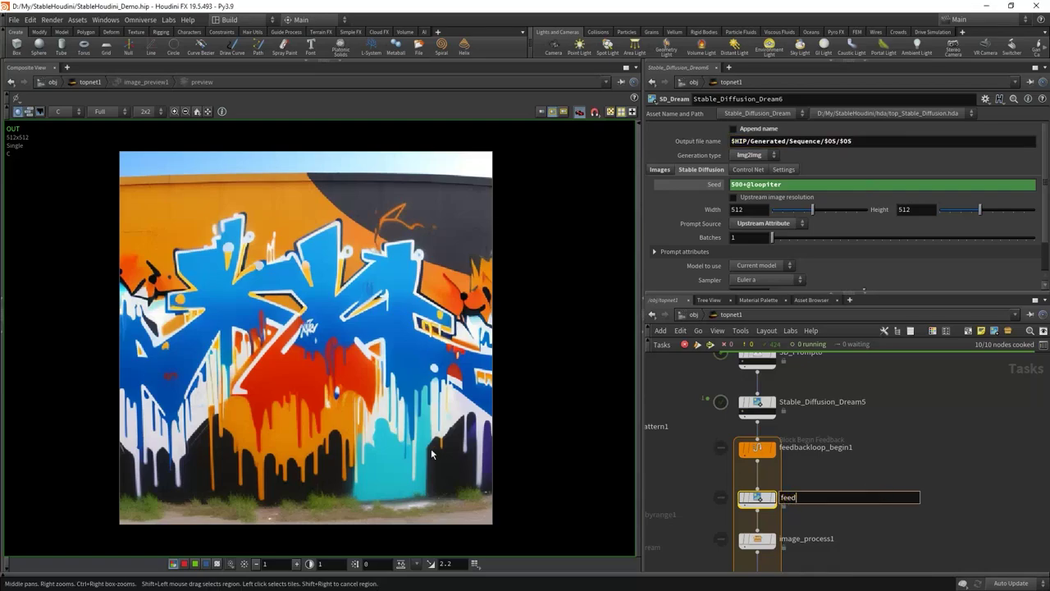
{"action": "key", "text": "Return"}
{"action": "left_click", "coordinate": [911, 147]}
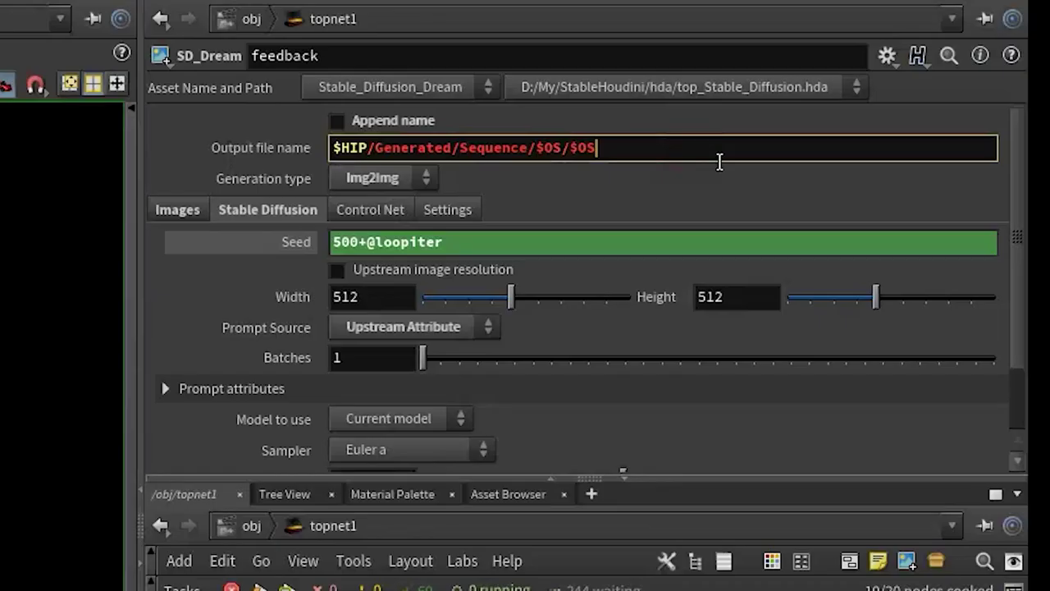
{"action": "type", "text": "_`"}
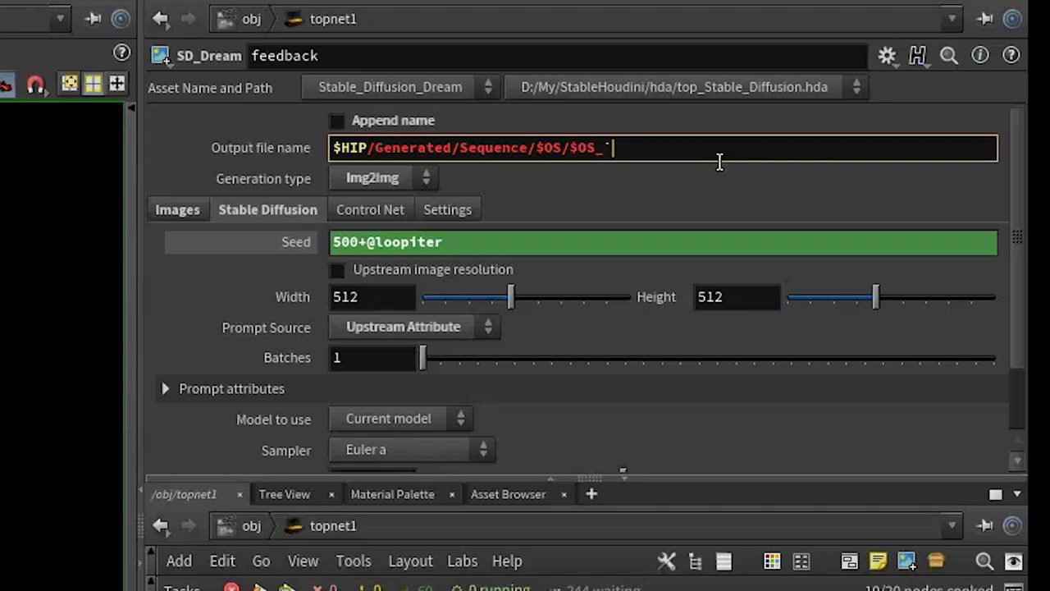
{"action": "type", "text": "@loopiter`"}
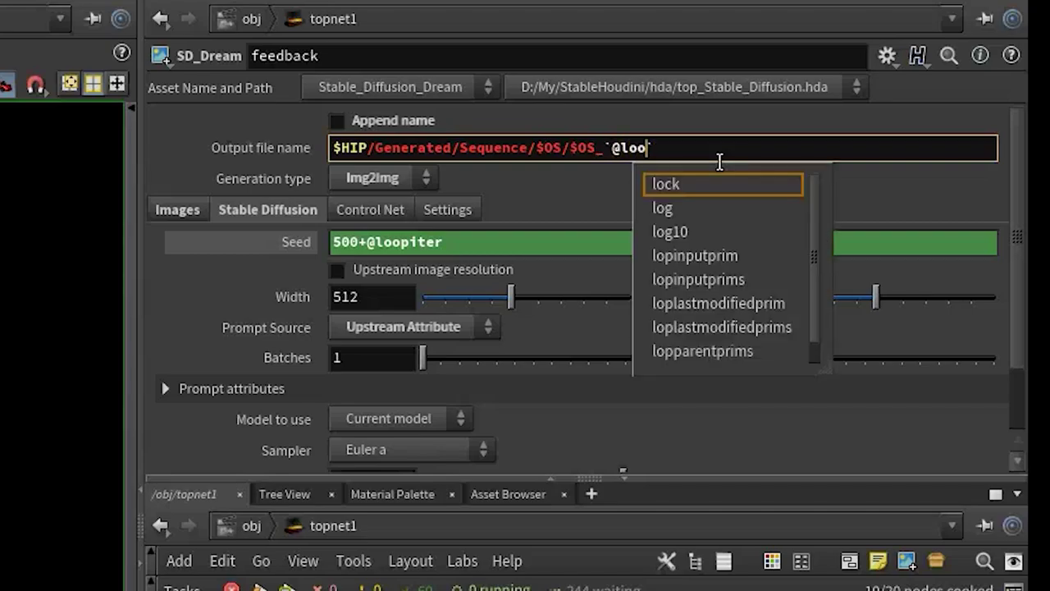
{"action": "key", "text": "Return"}
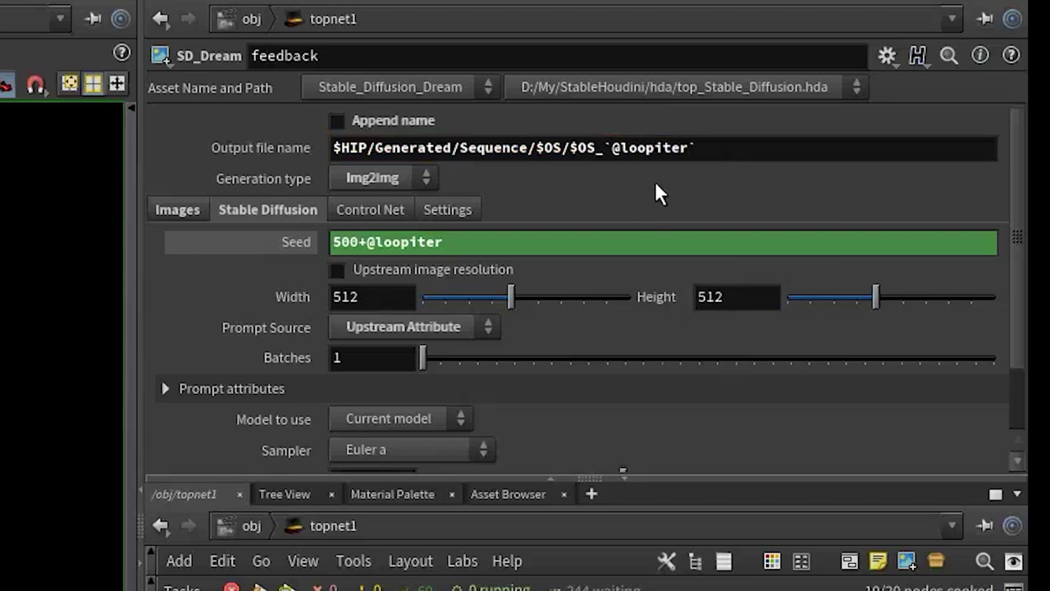
{"action": "left_click", "coordinate": [593, 148]}
{"action": "type", "text": "`"}
{"action": "left_click", "coordinate": [567, 148]}
{"action": "type", "text": "`"}
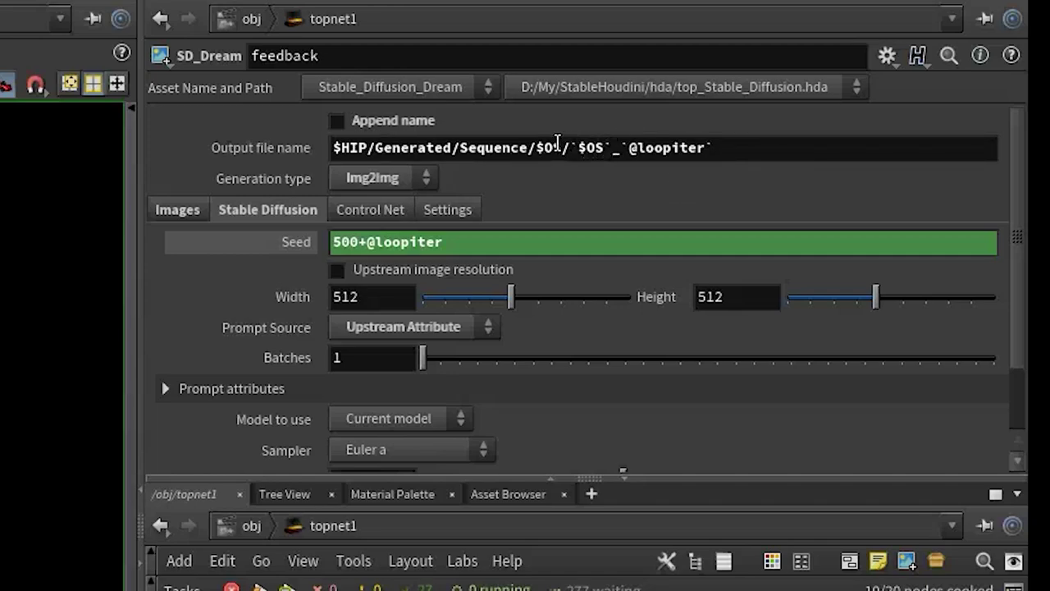
{"action": "double_click", "coordinate": [613, 151]}
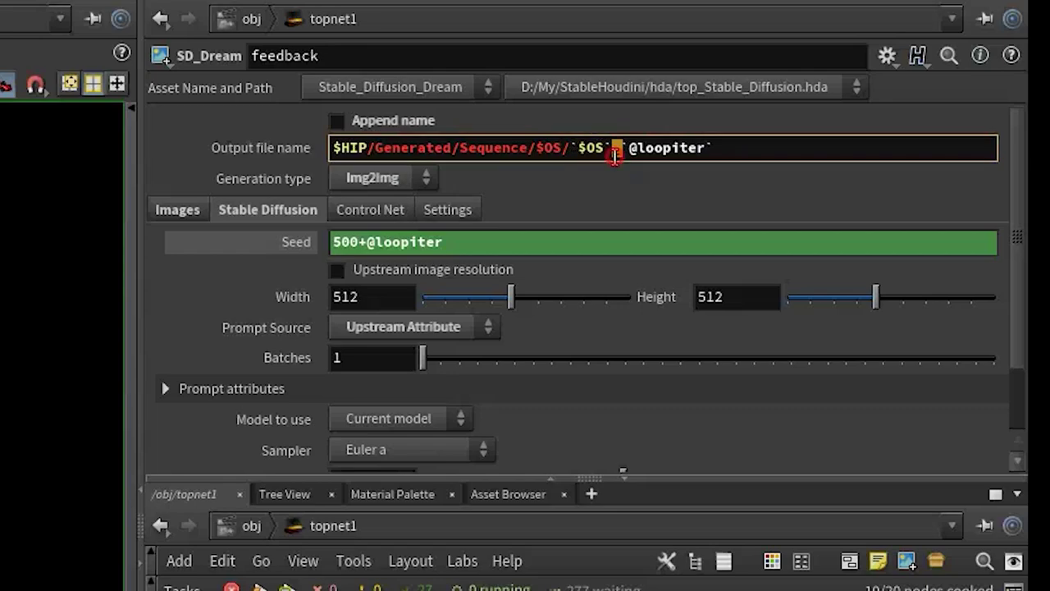
{"action": "left_click", "coordinate": [615, 149]}
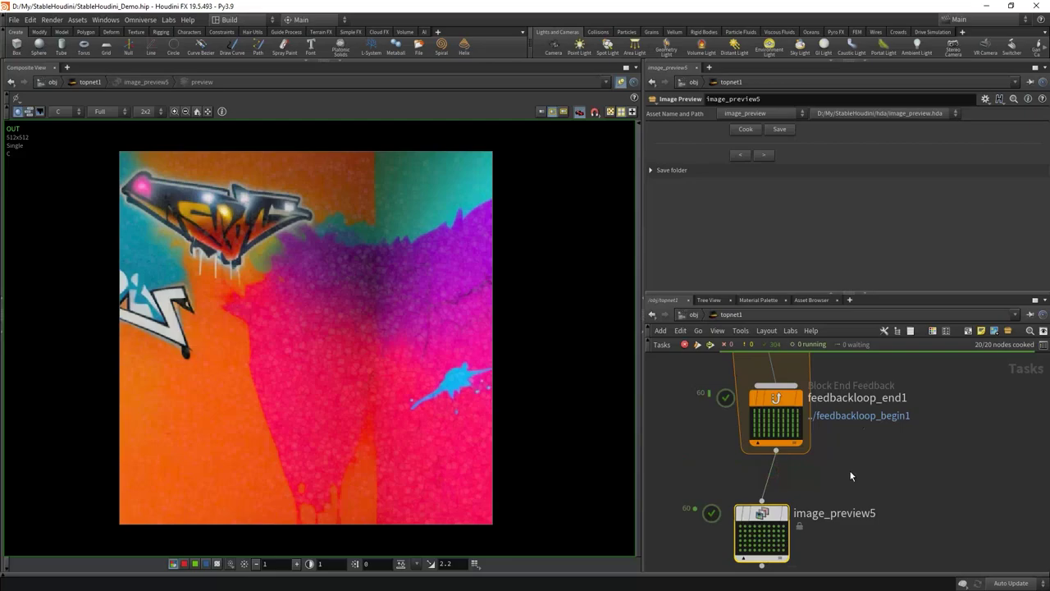
Review the feedback network from image_preview5 up to SD_Prompt6 and examine the loop attribute names on feedbackloop_begin1
{"action": "scroll", "coordinate": [901, 403], "scroll_direction": "down", "scroll_amount": 5}
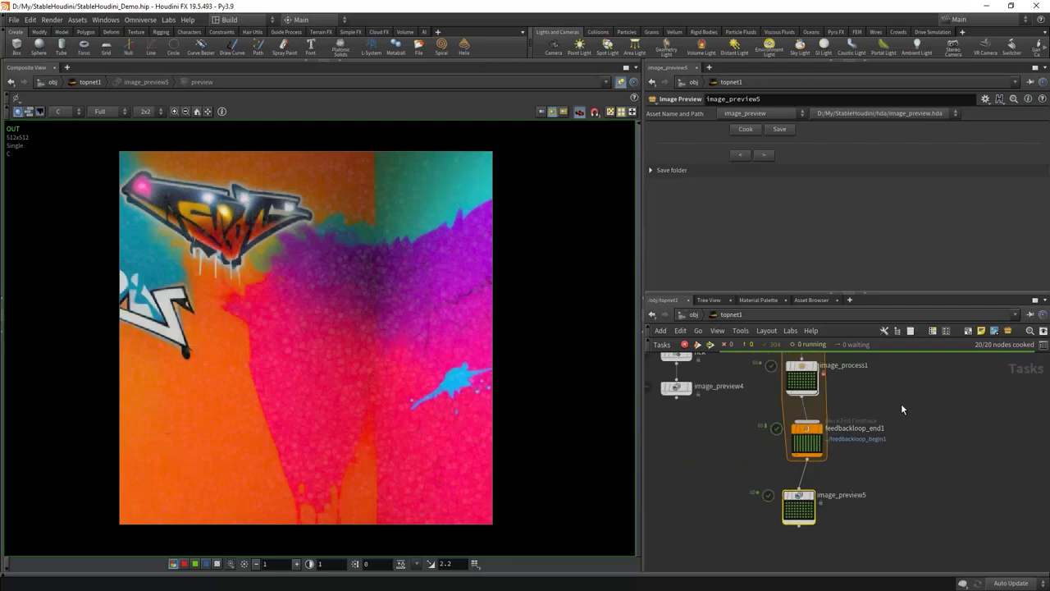
{"action": "scroll", "coordinate": [792, 527], "scroll_direction": "up", "scroll_amount": 3}
{"action": "scroll", "coordinate": [839, 411], "scroll_direction": "up", "scroll_amount": 3}
{"action": "scroll", "coordinate": [833, 414], "scroll_direction": "down", "scroll_amount": 6}
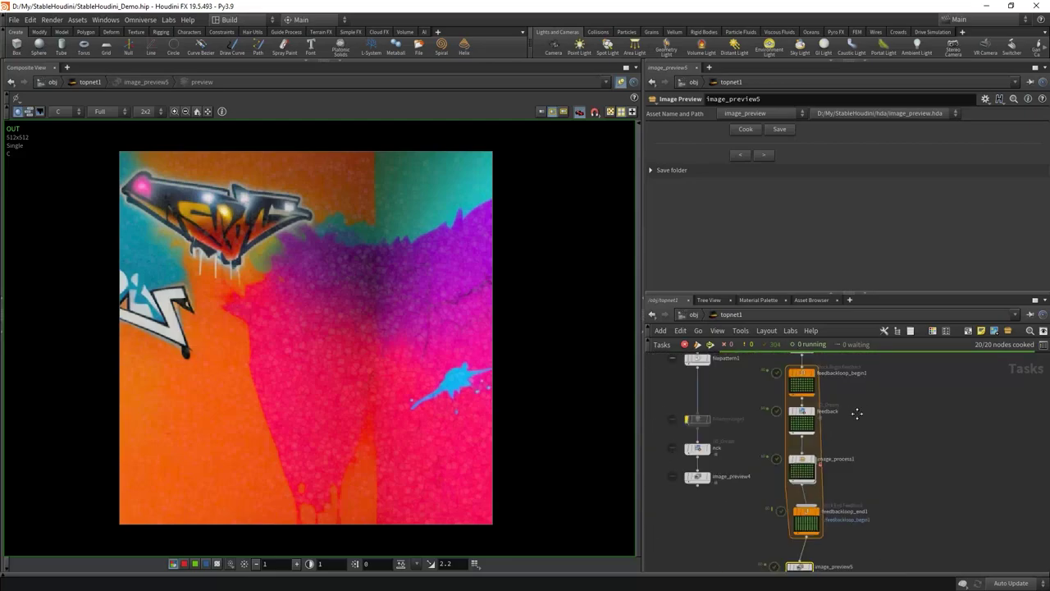
{"action": "scroll", "coordinate": [822, 398], "scroll_direction": "up", "scroll_amount": 4}
{"action": "left_click", "coordinate": [761, 386]}
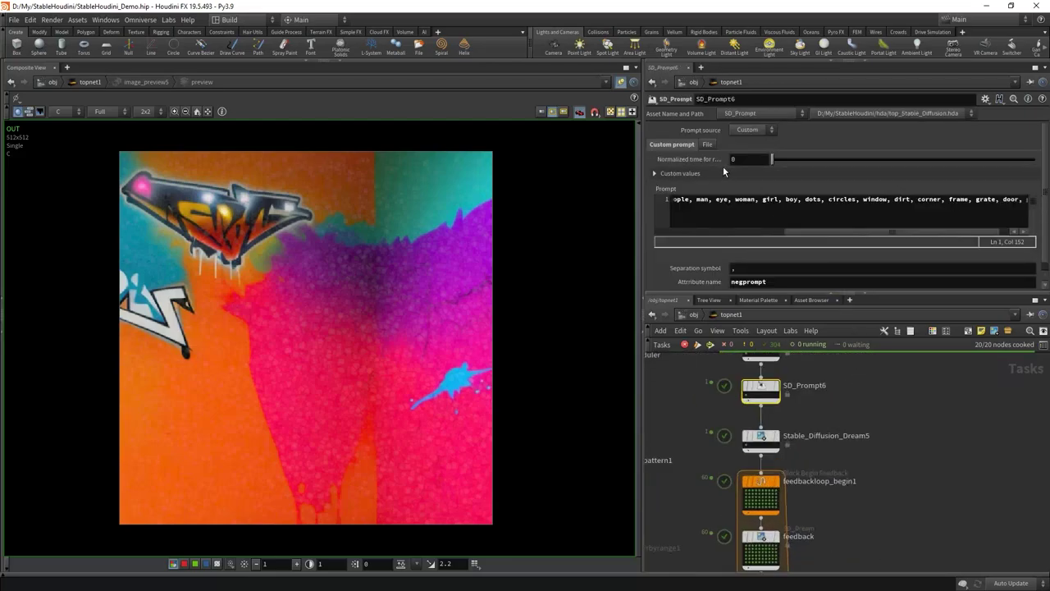
{"action": "scroll", "coordinate": [839, 454], "scroll_direction": "down", "scroll_amount": 2}
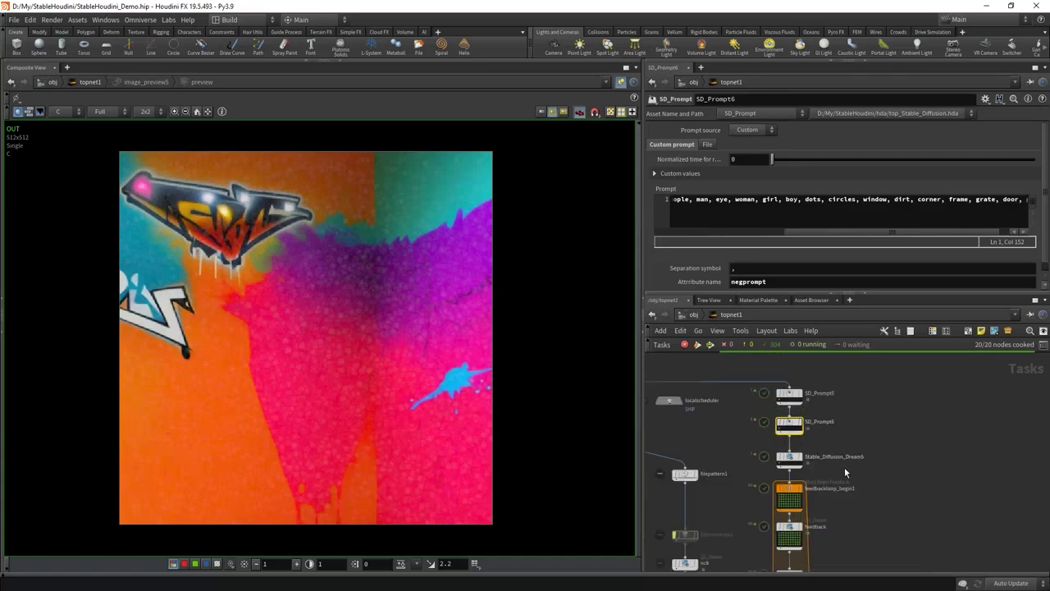
{"action": "left_click", "coordinate": [789, 495]}
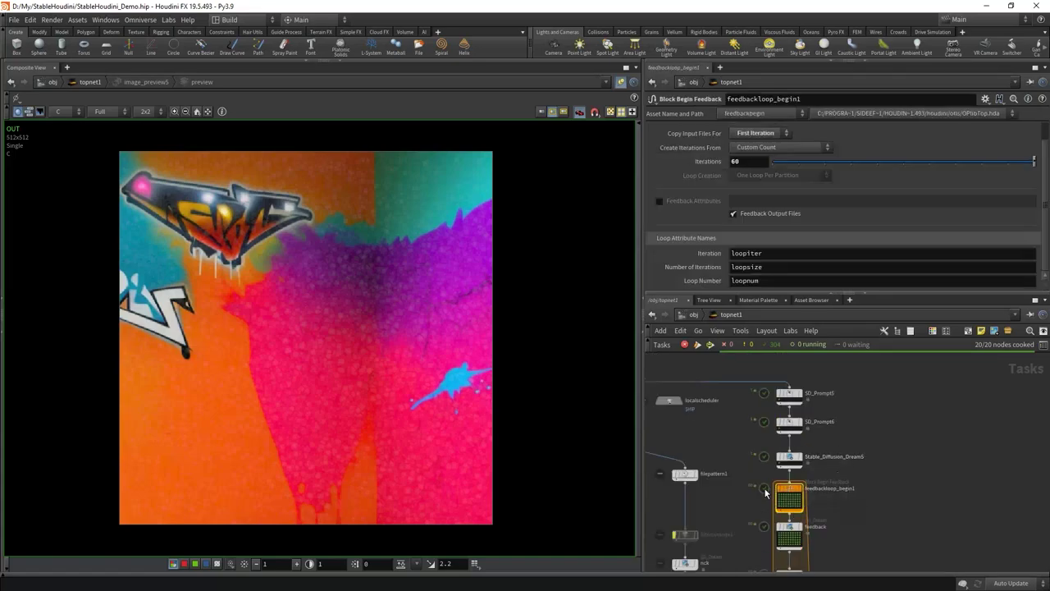
{"action": "double_click", "coordinate": [780, 255]}
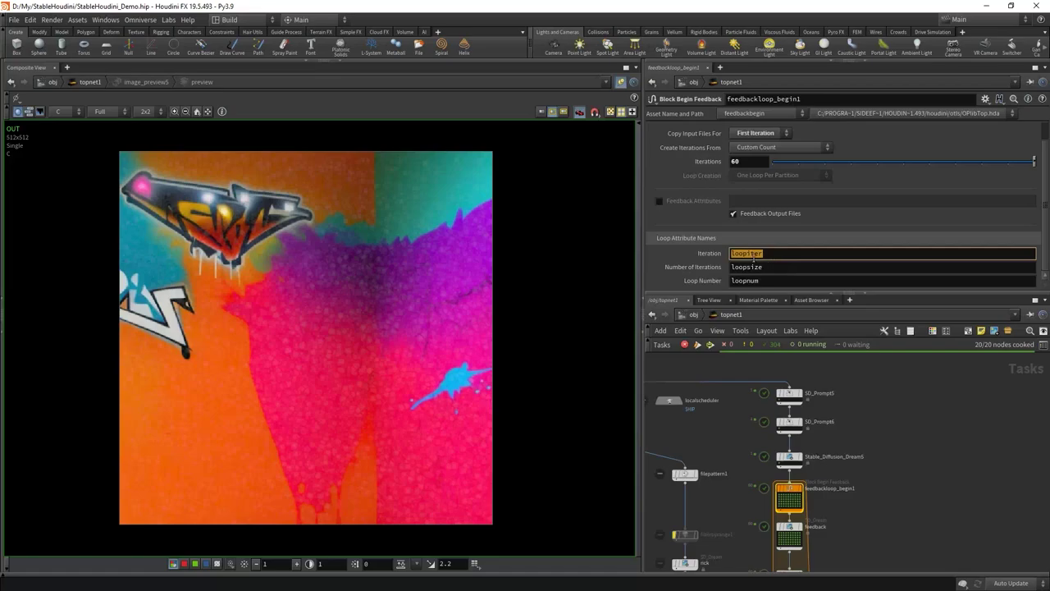
{"action": "double_click", "coordinate": [797, 269]}
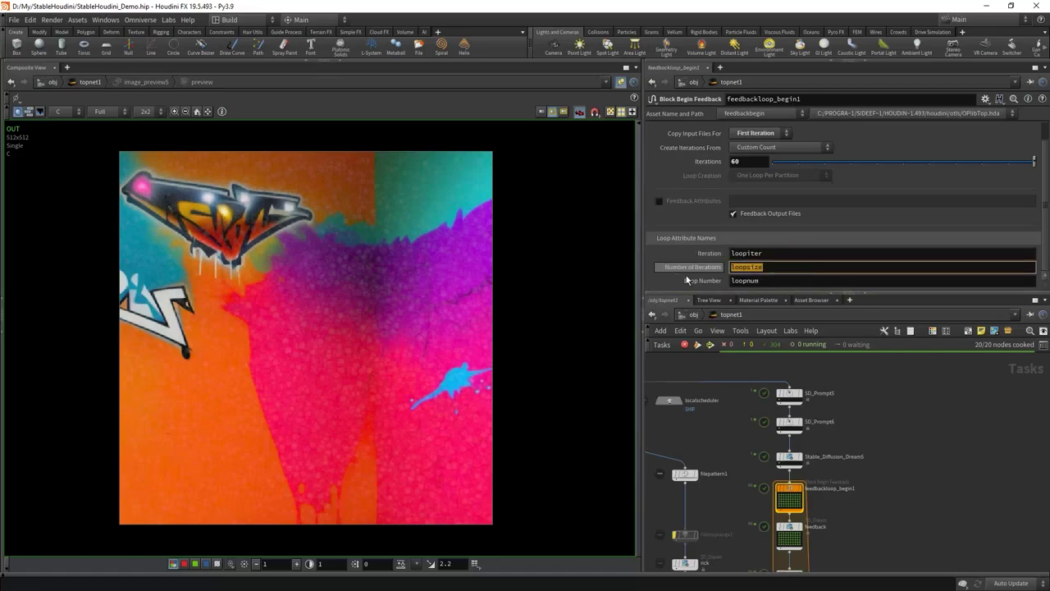
{"action": "scroll", "coordinate": [878, 517], "scroll_direction": "down", "scroll_amount": 3}
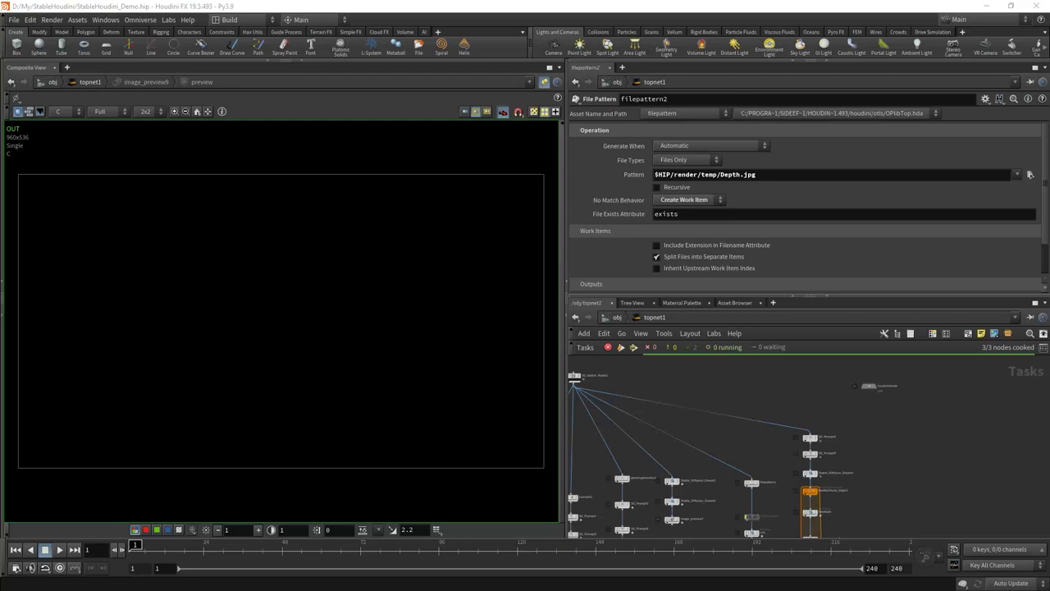
Add a separate SD_Dream node in the empty space beside SD_Prompt5 and review its Stable Diffusion parameters
{"action": "scroll", "coordinate": [862, 450], "scroll_direction": "up", "scroll_amount": 4}
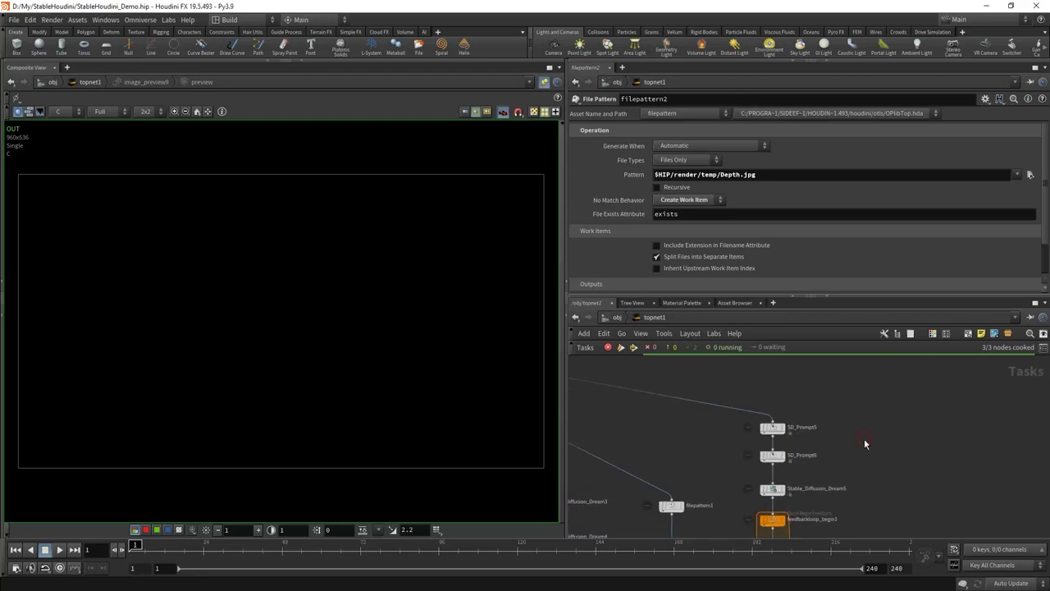
{"action": "key", "text": "Tab"}
{"action": "mouse_move", "coordinate": [893, 488]}
{"action": "left_click", "coordinate": [960, 270]}
{"action": "left_click", "coordinate": [883, 408]}
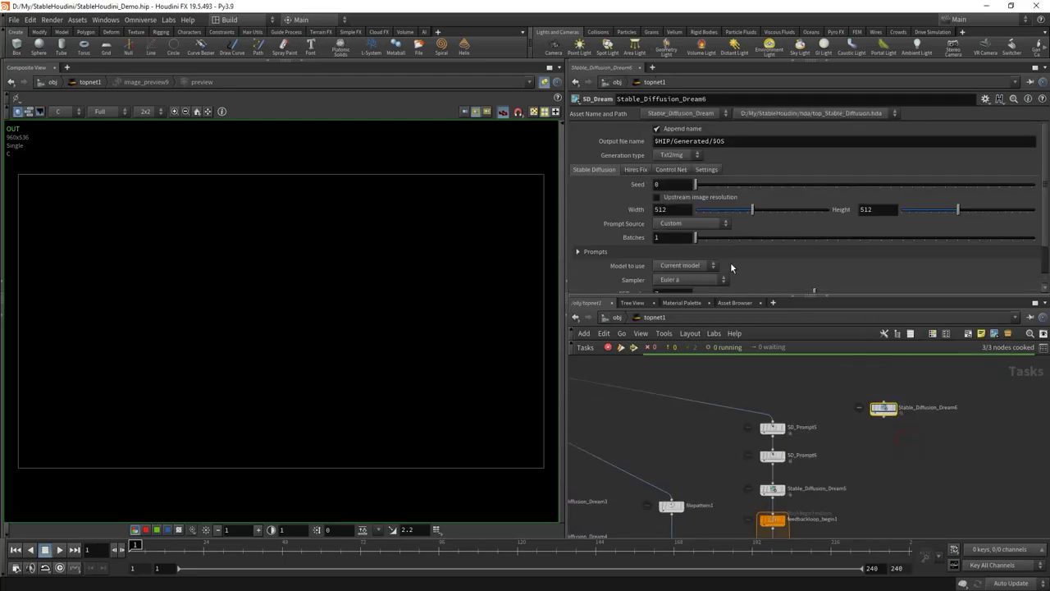
{"action": "scroll", "coordinate": [616, 260], "scroll_direction": "down", "scroll_amount": 2}
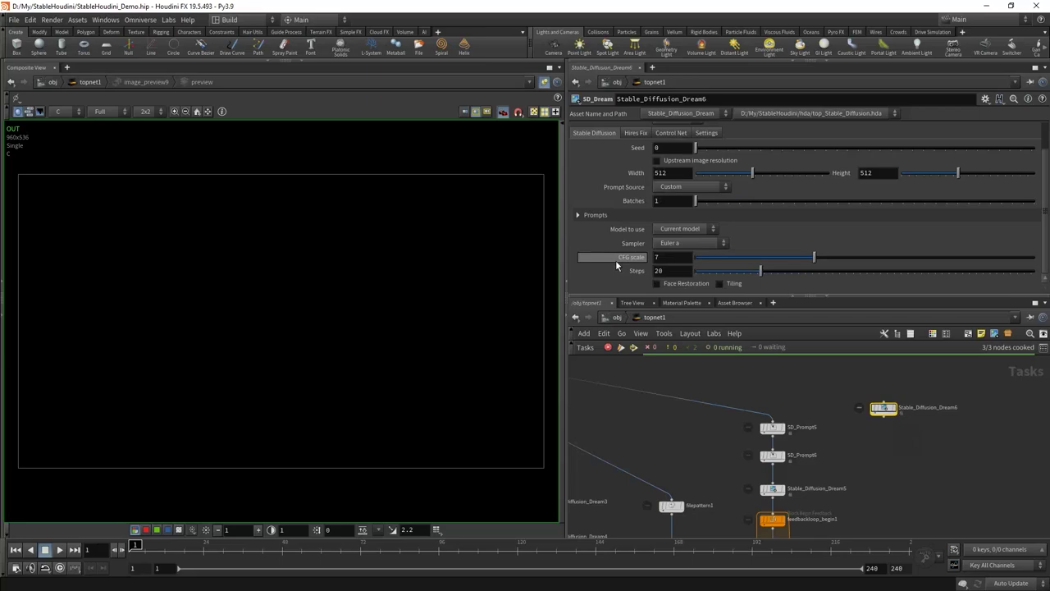
{"action": "scroll", "coordinate": [913, 393], "scroll_direction": "up", "scroll_amount": 2}
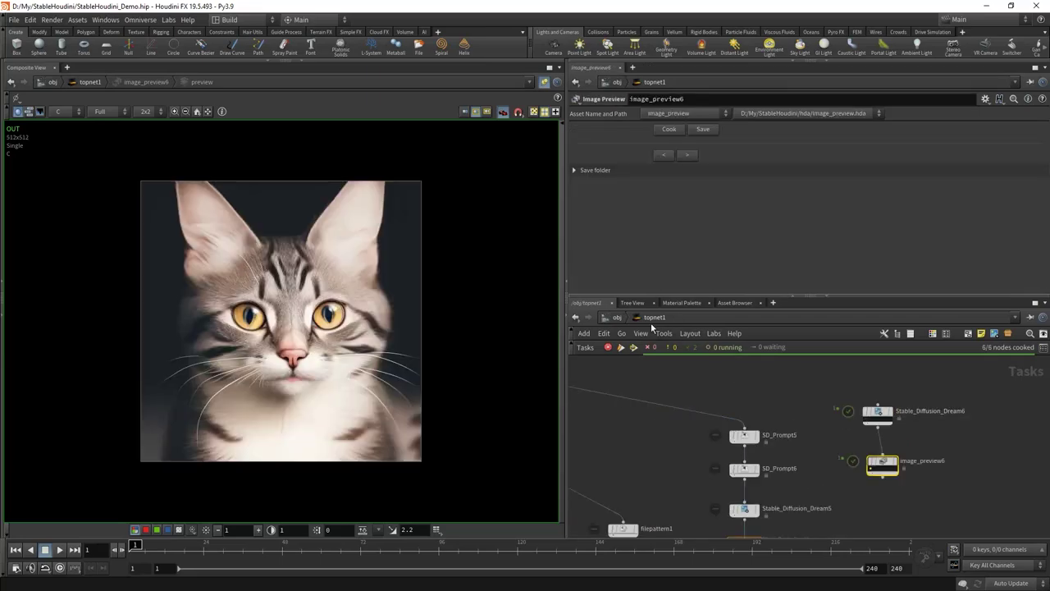
Insert an Upscale node on the connection between Stable_Diffusion_Dream6 and image_preview6
{"action": "scroll", "coordinate": [919, 406], "scroll_direction": "up", "scroll_amount": 3}
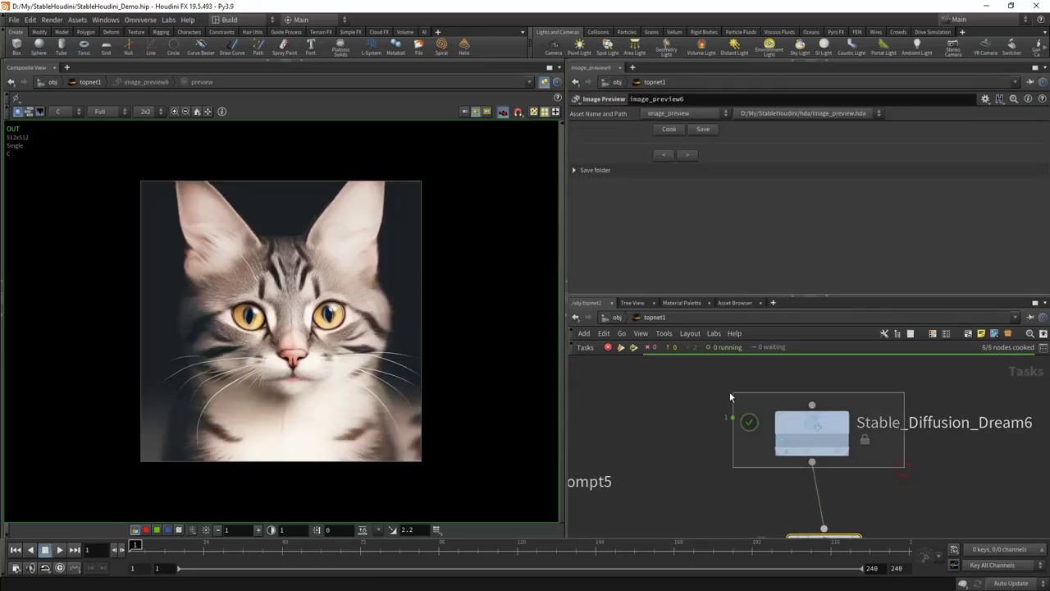
{"action": "left_click", "coordinate": [813, 425]}
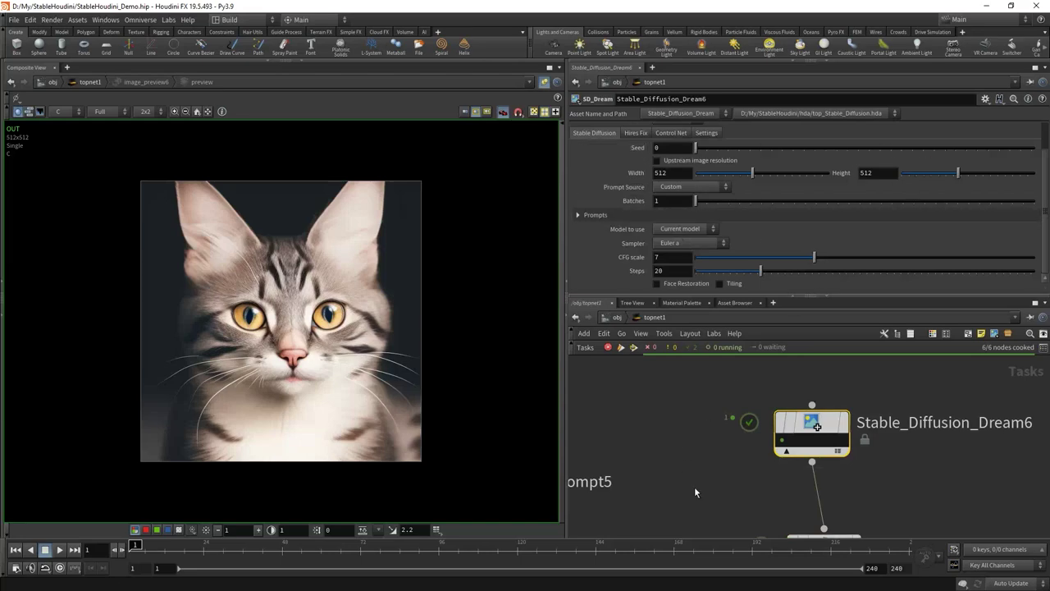
{"action": "scroll", "coordinate": [739, 476], "scroll_direction": "down", "scroll_amount": 2}
{"action": "mouse_move", "coordinate": [786, 463]}
{"action": "scroll", "coordinate": [785, 464], "scroll_direction": "up", "scroll_amount": 2}
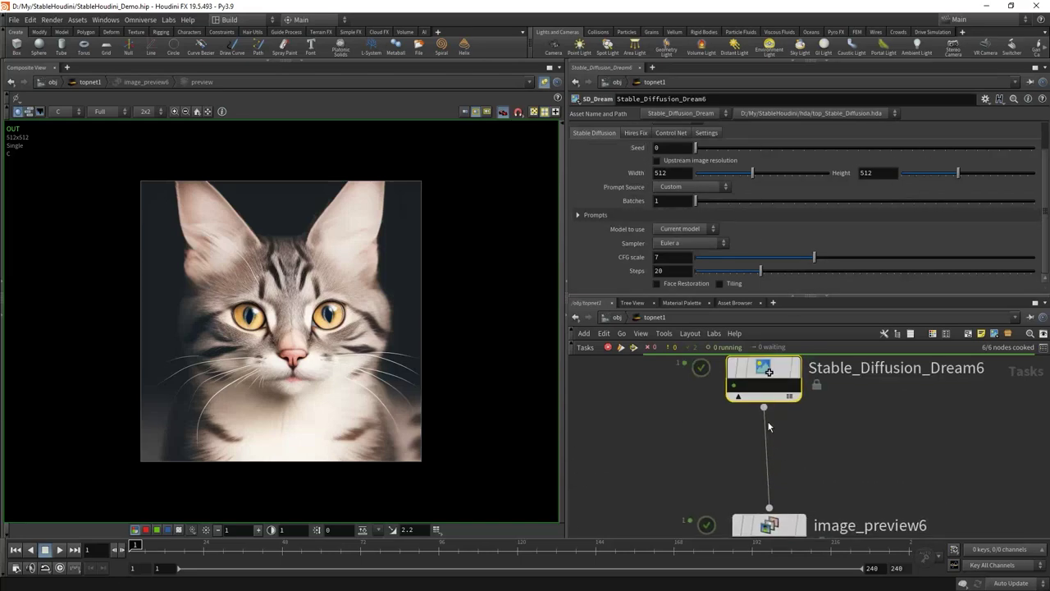
{"action": "key", "text": "Tab"}
{"action": "type", "text": "image"}
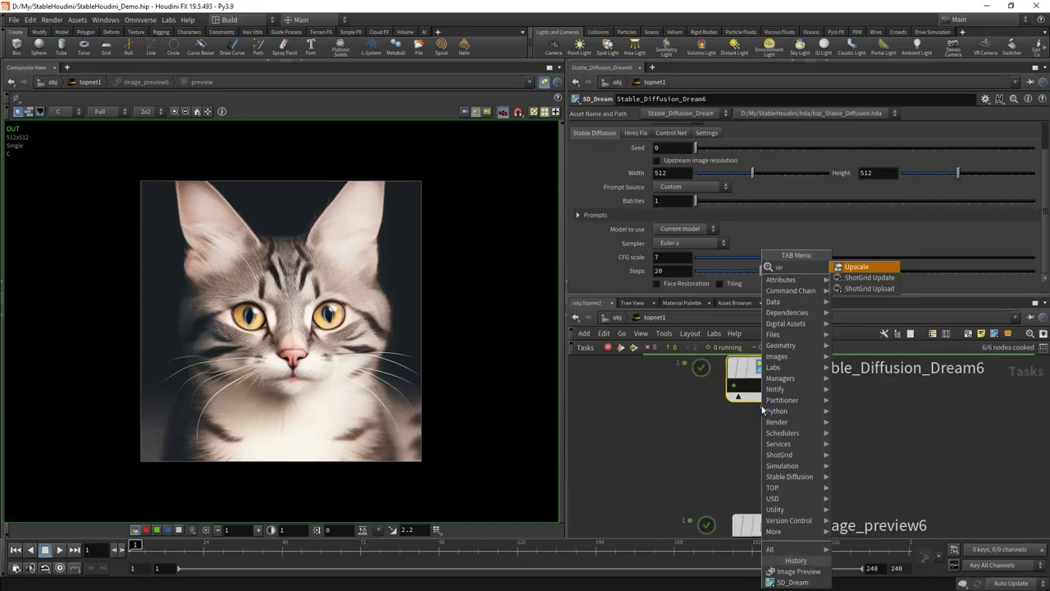
{"action": "key", "text": "Return"}
{"action": "left_click", "coordinate": [764, 464]}
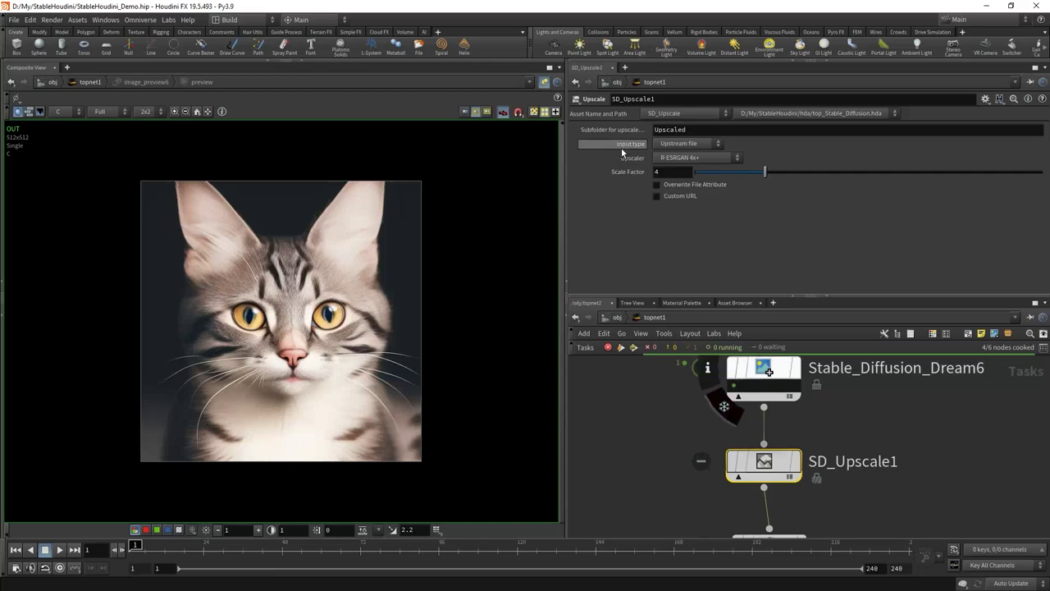
Switch the SD_Upscale1 input type to Explicit filename to see its file field, and restore it to Upstream file
{"action": "left_click", "coordinate": [689, 144]}
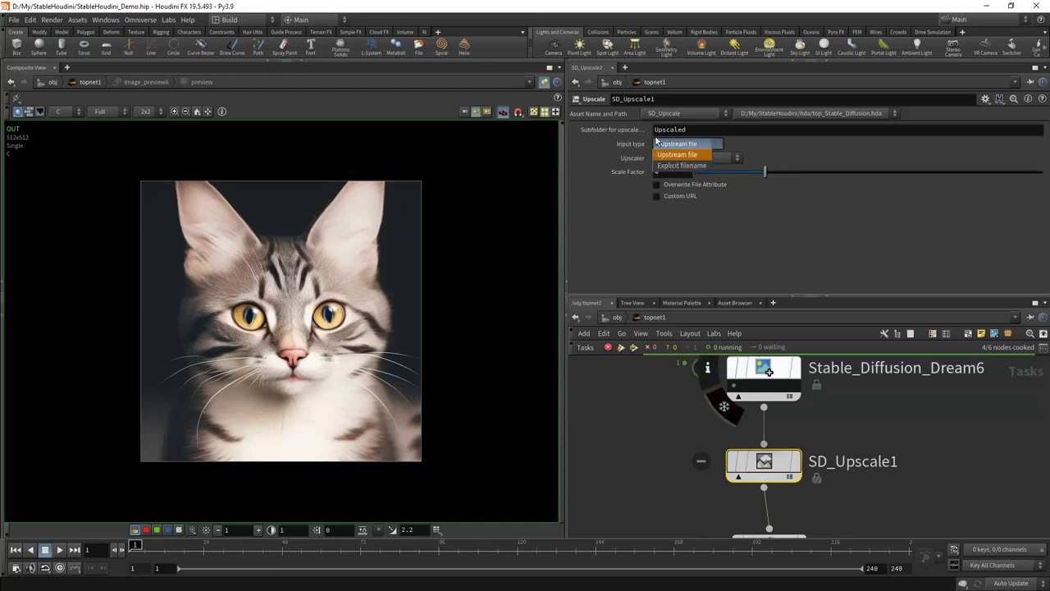
{"action": "left_click", "coordinate": [681, 166]}
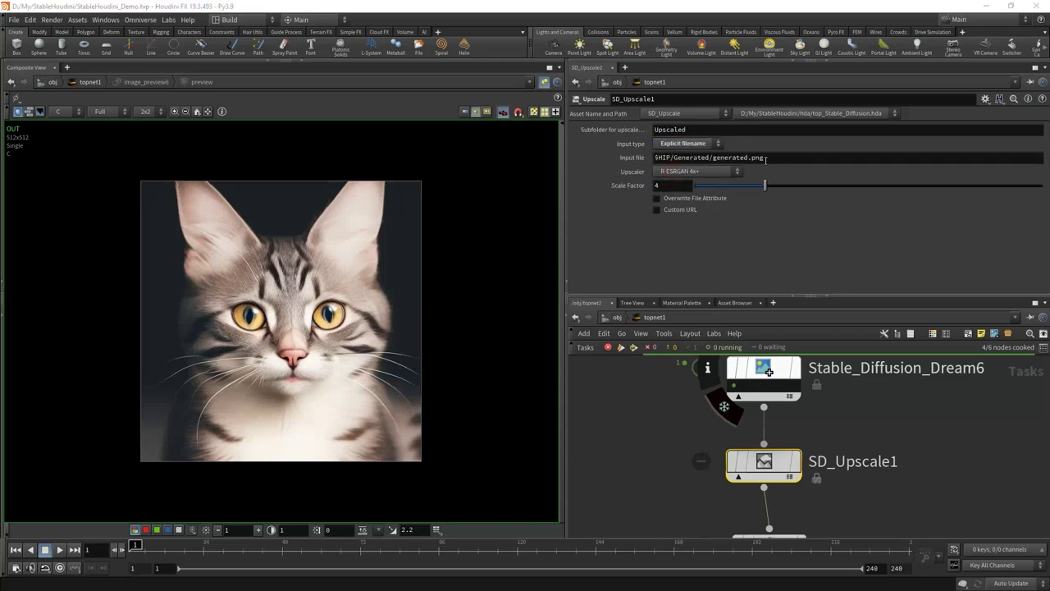
{"action": "left_click", "coordinate": [684, 144]}
{"action": "left_click", "coordinate": [681, 146]}
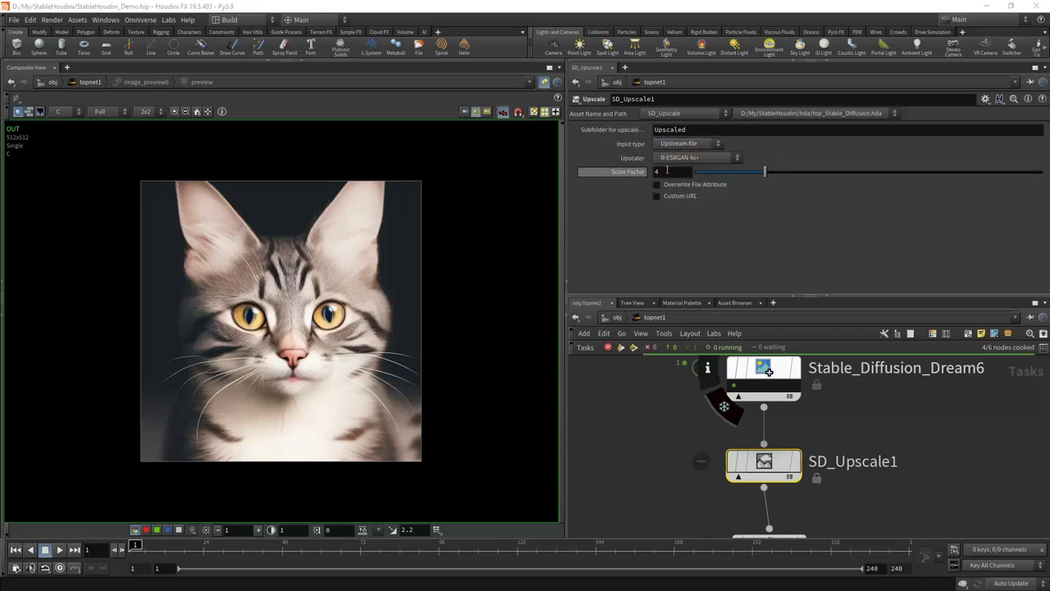
Choose R-ESRGAN 4x+ as the SD_Upscale1 upscaler and enable Overwrite File Attribute
{"action": "left_click", "coordinate": [717, 156]}
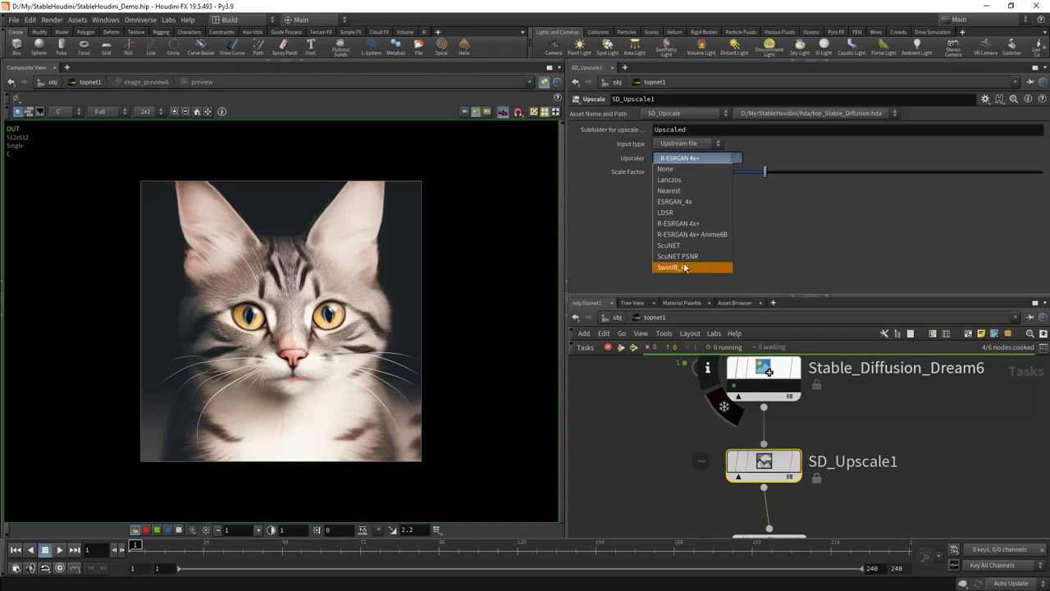
{"action": "left_click", "coordinate": [679, 223]}
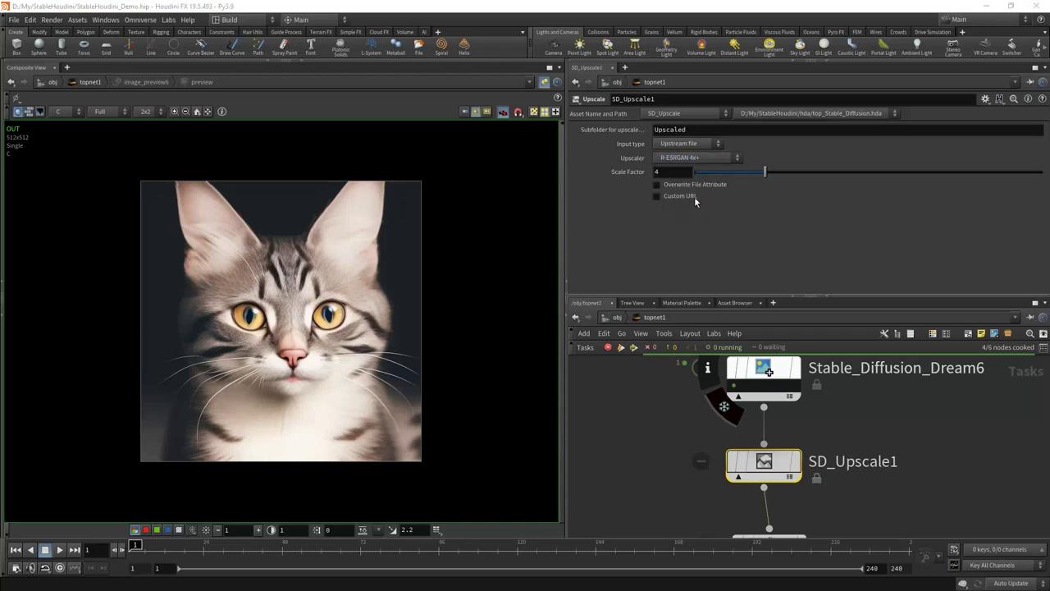
{"action": "left_click", "coordinate": [656, 171]}
{"action": "left_click", "coordinate": [719, 186]}
{"action": "scroll", "coordinate": [809, 387], "scroll_direction": "down", "scroll_amount": 2}
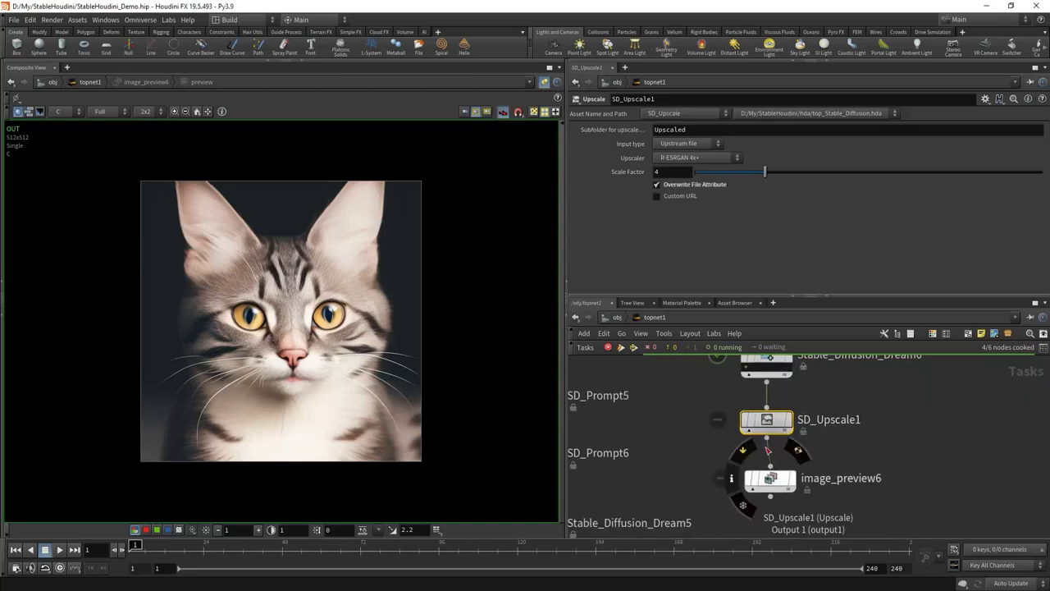
{"action": "left_click", "coordinate": [671, 129]}
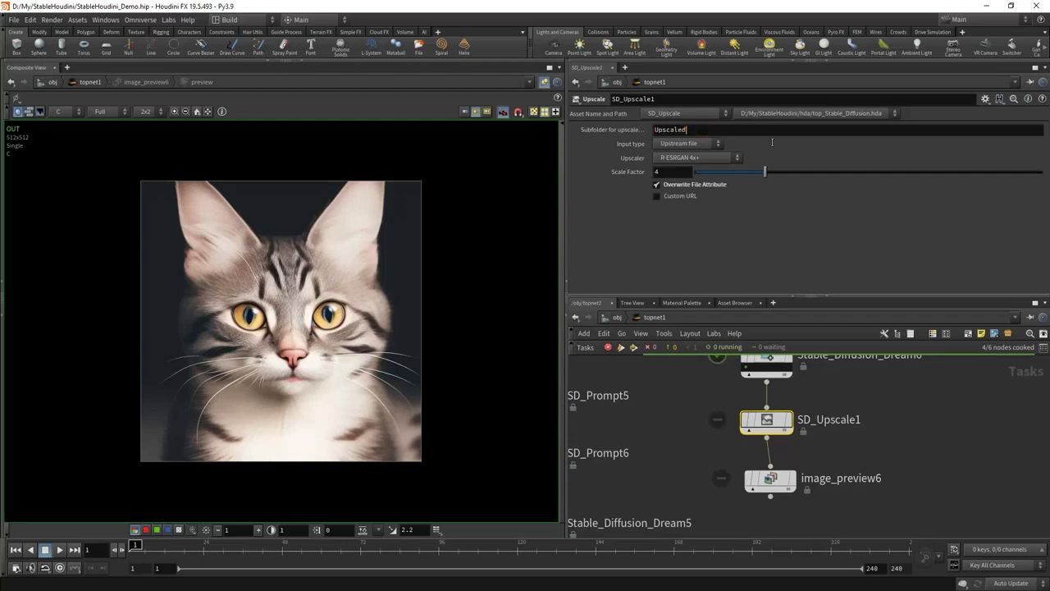
{"action": "double_click", "coordinate": [673, 131]}
{"action": "key", "text": "Right"}
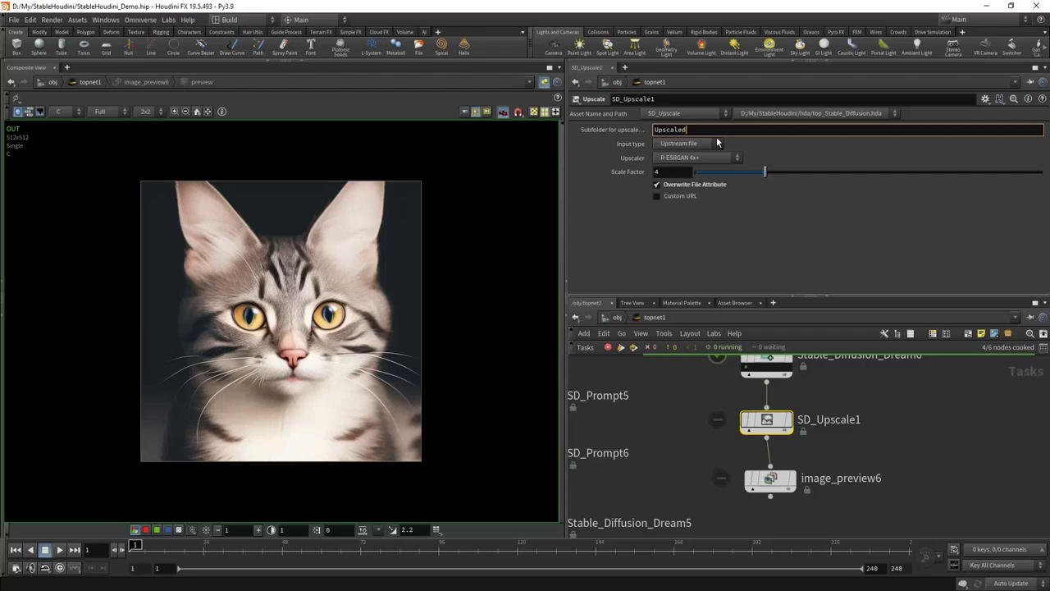
{"action": "key", "text": "ctrl+a"}
Cook image_preview6 to generate and display the upscaled cat image
{"action": "left_click", "coordinate": [770, 479]}
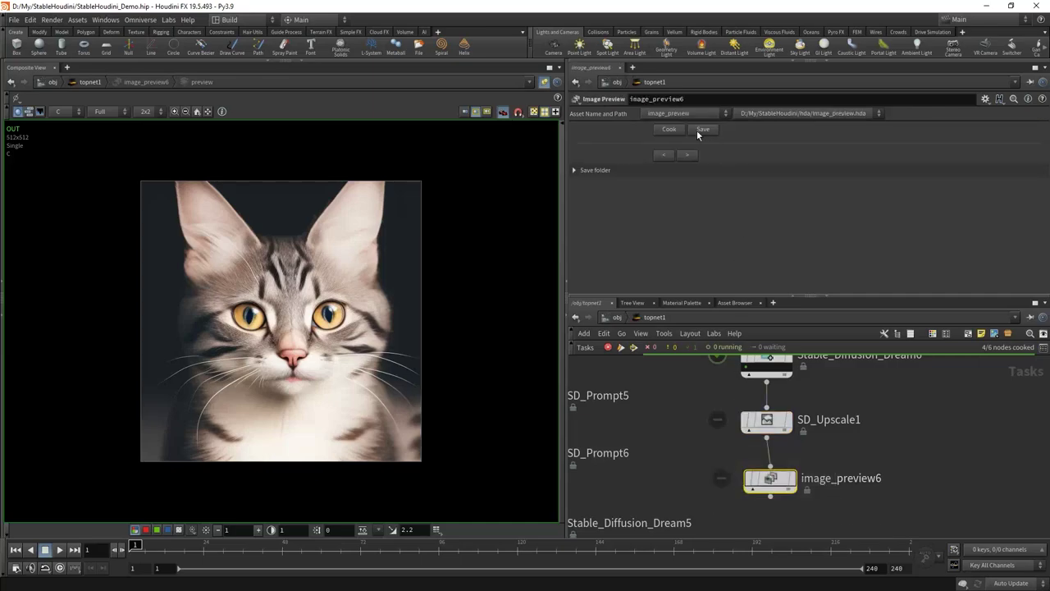
{"action": "left_click", "coordinate": [668, 128]}
{"action": "scroll", "coordinate": [726, 475], "scroll_direction": "up", "scroll_amount": 2}
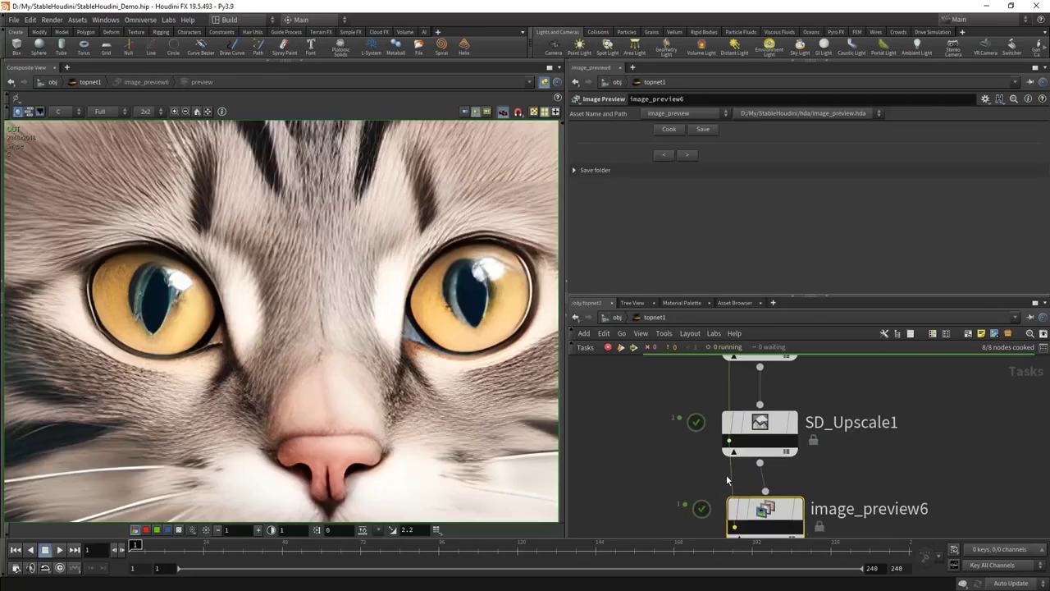
{"action": "middle_click_drag", "start_coordinate": [801, 394], "coordinate": [795, 481]}
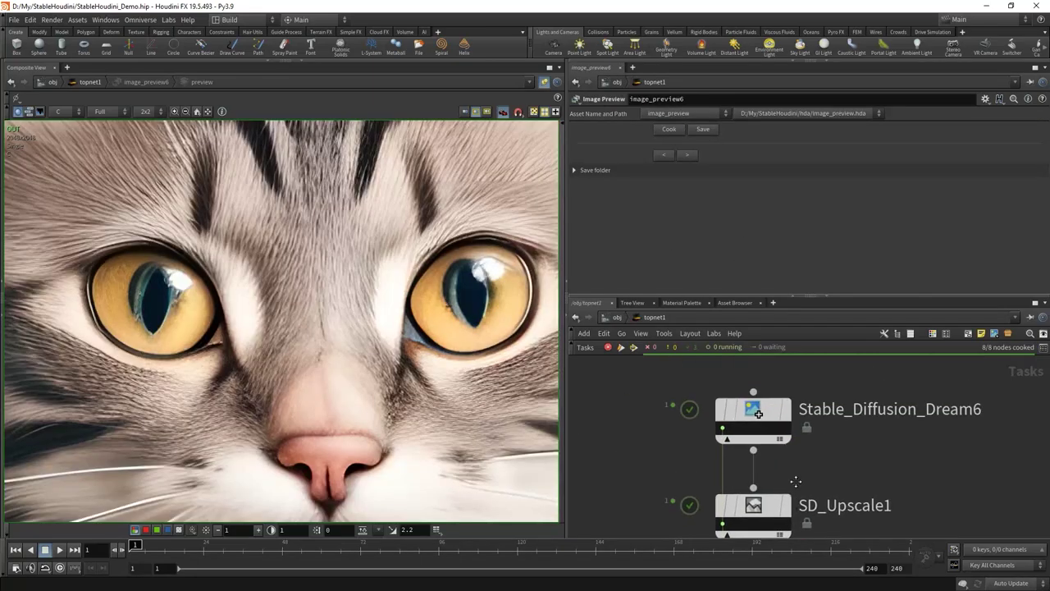
Compare the output images of Stable_Diffusion_Dream6 and SD_Upscale1, inspecting the upscaled cat's details up close
{"action": "left_click", "coordinate": [723, 433]}
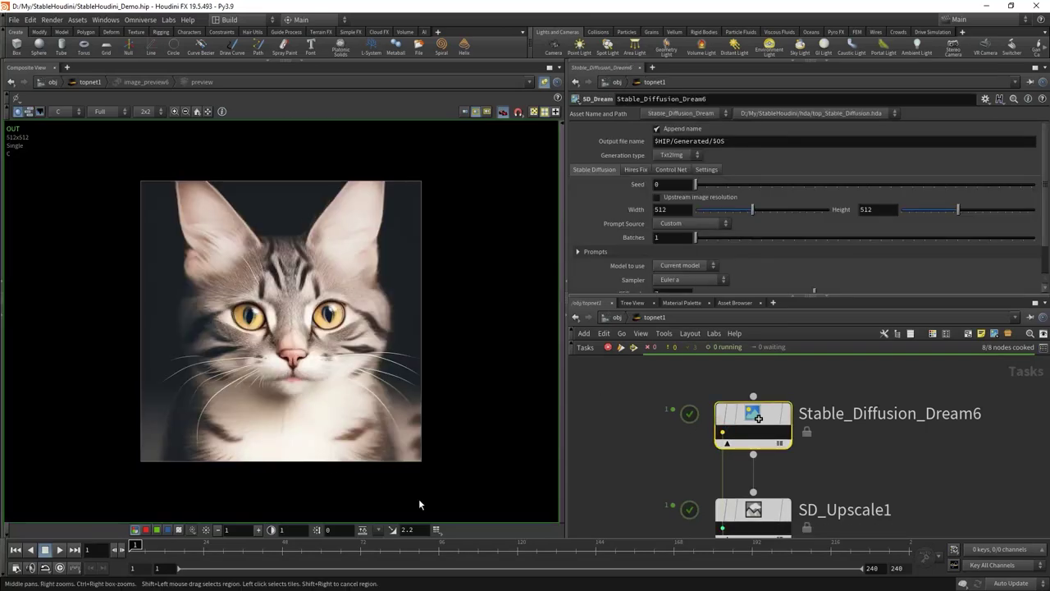
{"action": "left_click", "coordinate": [722, 529]}
{"action": "middle_click_drag", "start_coordinate": [54, 182], "coordinate": [302, 428]}
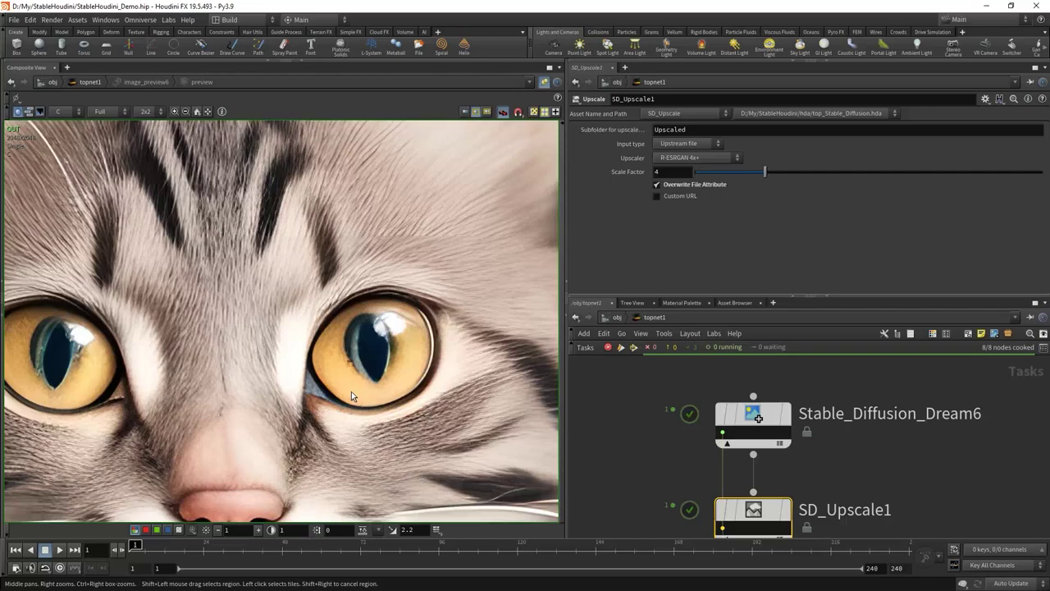
{"action": "key", "text": "h"}
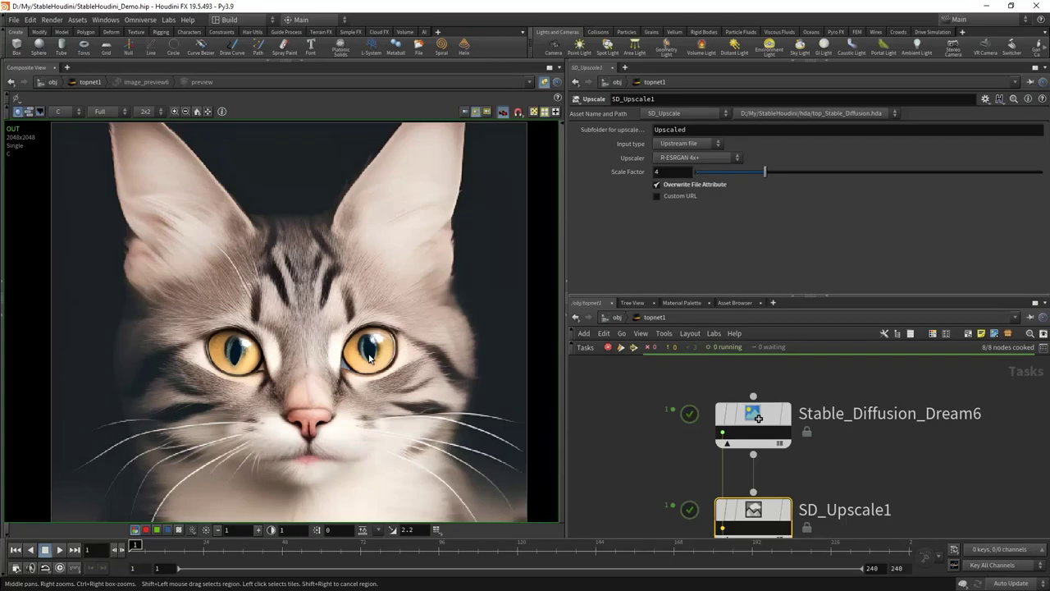
{"action": "scroll", "coordinate": [417, 306], "scroll_direction": "up", "scroll_amount": 4}
{"action": "scroll", "coordinate": [417, 306], "scroll_direction": "down", "scroll_amount": 5}
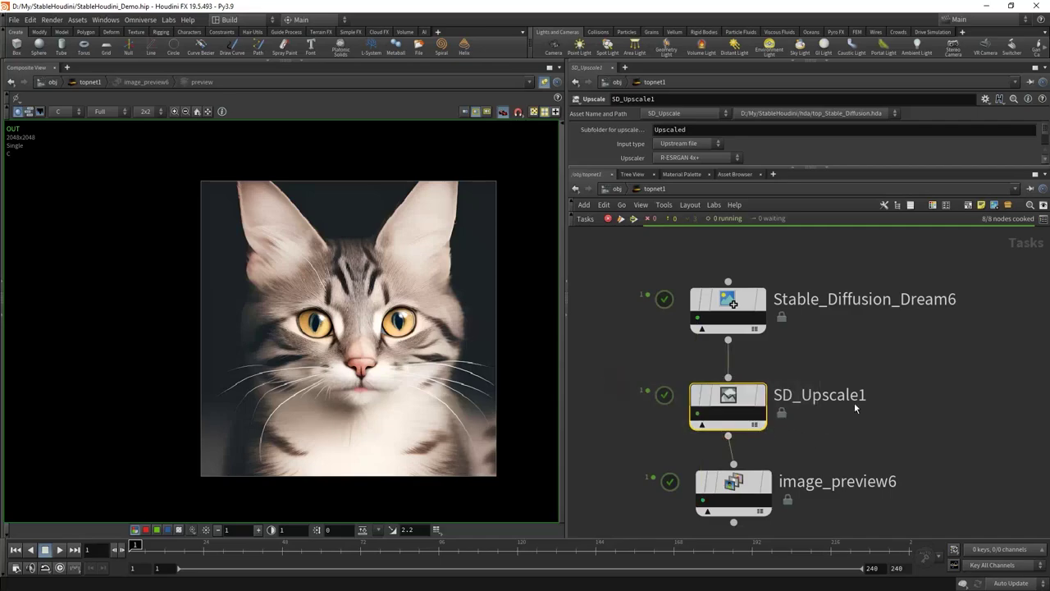
Move image_preview6 further down and insert a second SD_Dream node between it and SD_Upscale1
{"action": "scroll", "coordinate": [847, 474], "scroll_direction": "down", "scroll_amount": 2}
{"action": "middle_click_drag", "start_coordinate": [752, 481], "coordinate": [743, 422]}
{"action": "left_click_drag", "start_coordinate": [743, 425], "coordinate": [741, 483]}
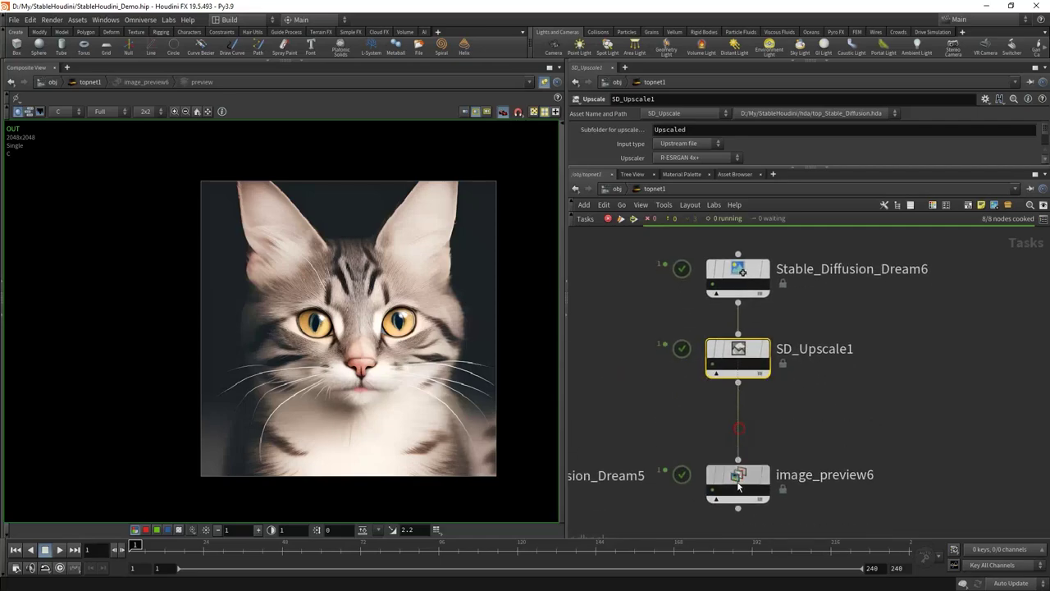
{"action": "key", "text": "Tab"}
{"action": "type", "text": "dre"}
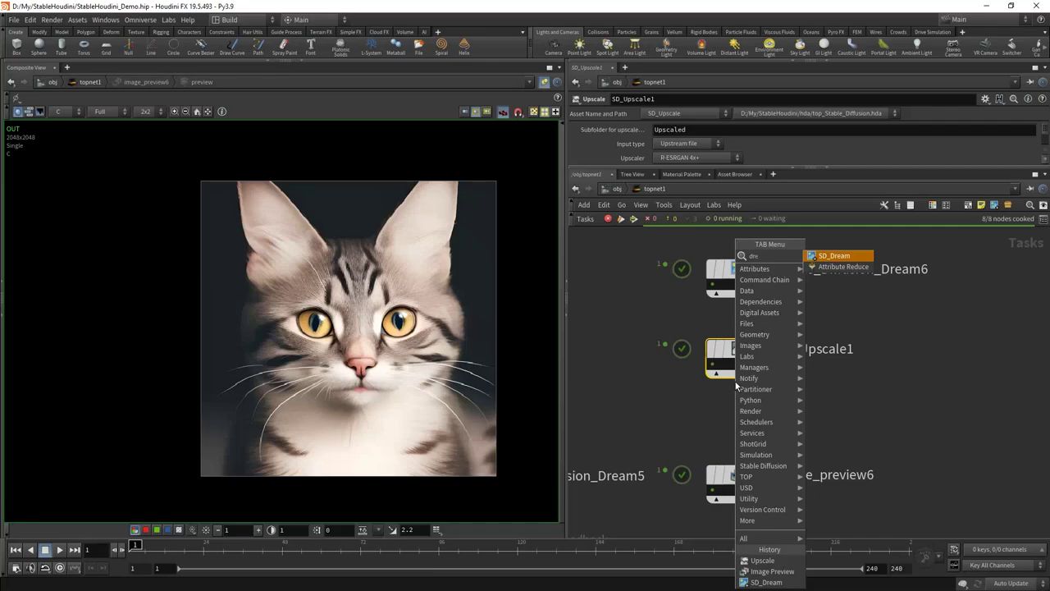
{"action": "key", "text": "Return"}
{"action": "left_click", "coordinate": [737, 420]}
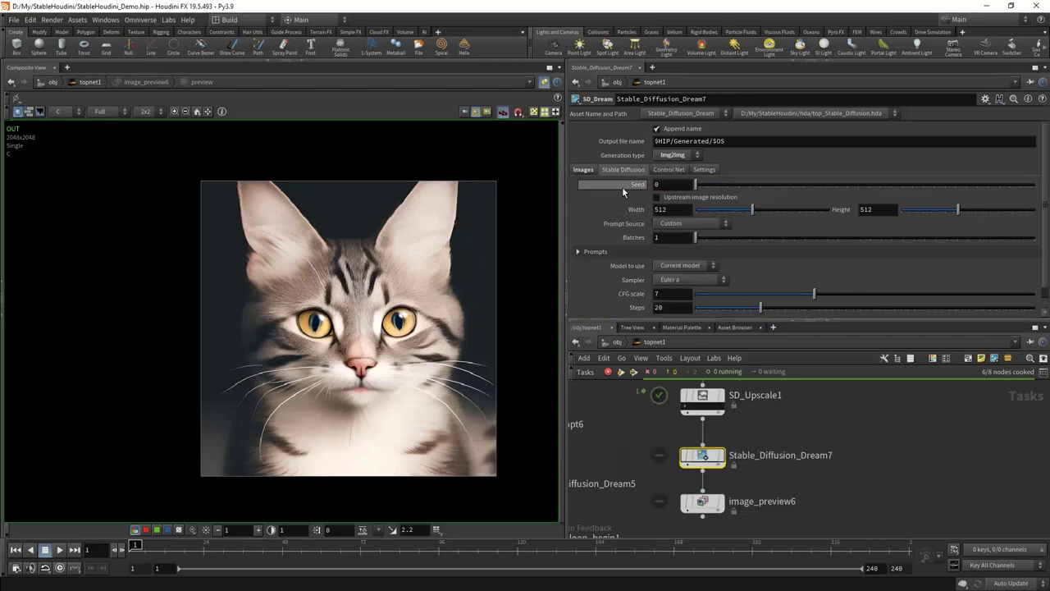
Check the prompt and negative prompt sections of Stable_Diffusion_Dream7, then collapse them again
{"action": "left_click", "coordinate": [579, 251]}
{"action": "left_click", "coordinate": [581, 266]}
{"action": "left_click", "coordinate": [581, 266]}
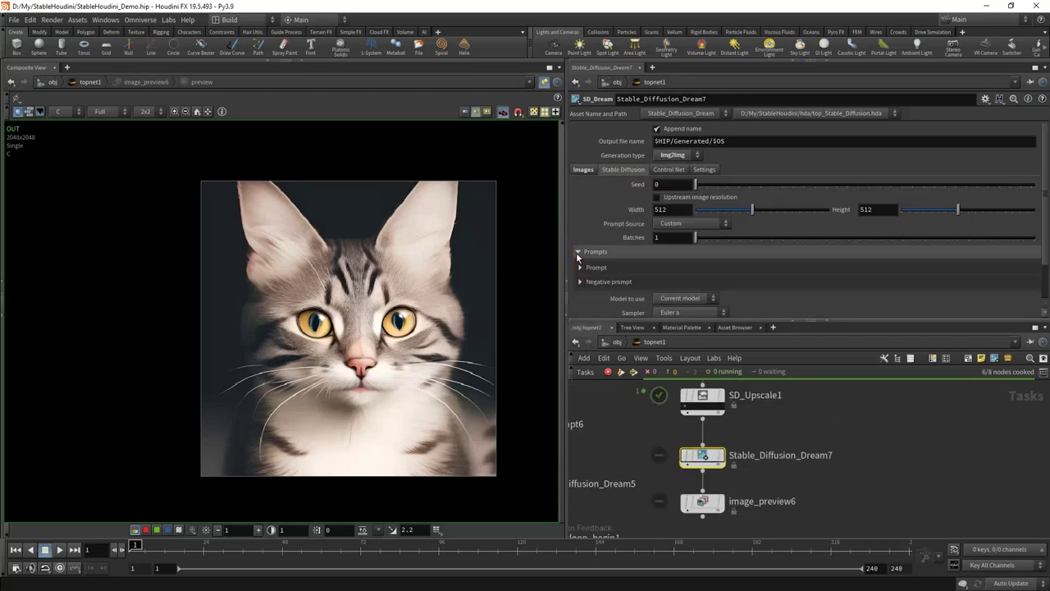
{"action": "left_click", "coordinate": [577, 251]}
Review the upscale chain node by node, from Stable_Diffusion_Dream6 through SD_Upscale1 and Stable_Diffusion_Dream7 to image_preview6
{"action": "scroll", "coordinate": [772, 421], "scroll_direction": "down", "scroll_amount": 3}
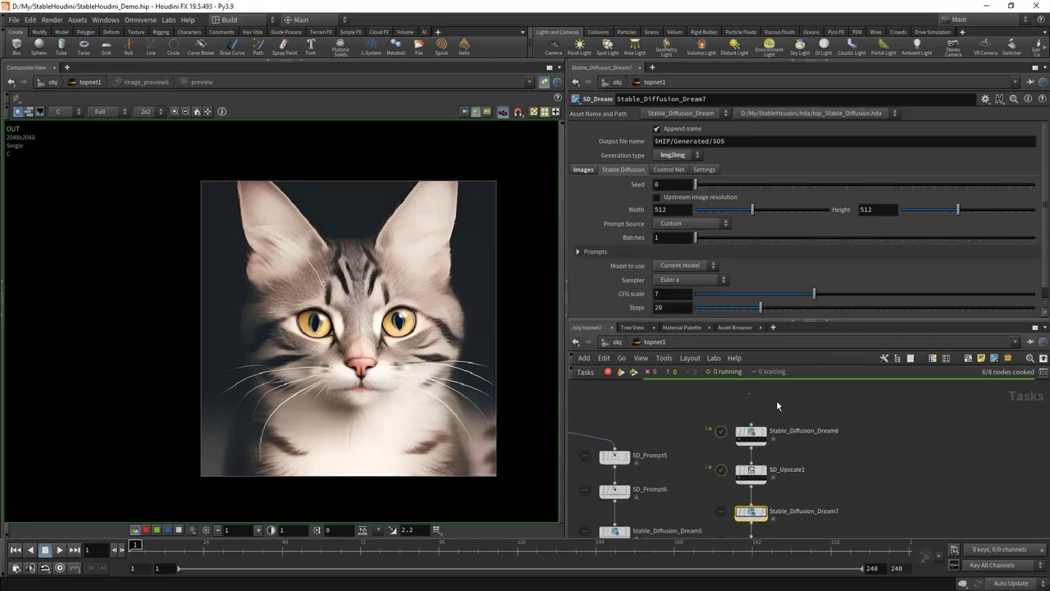
{"action": "scroll", "coordinate": [796, 490], "scroll_direction": "up", "scroll_amount": 5}
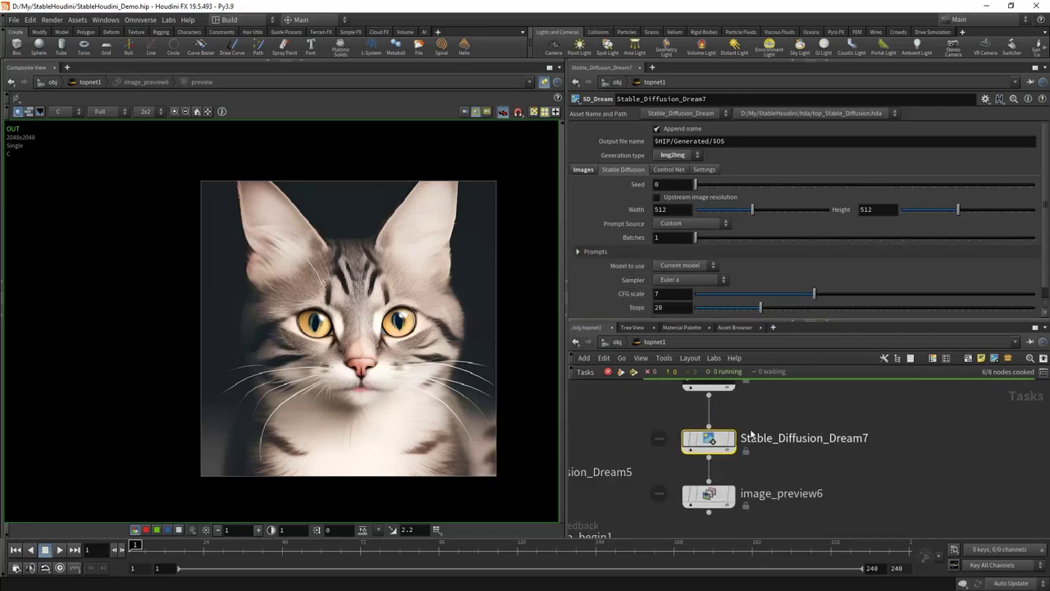
{"action": "middle_click_drag", "start_coordinate": [764, 433], "coordinate": [752, 537]}
{"action": "scroll", "coordinate": [752, 536], "scroll_direction": "down", "scroll_amount": 4}
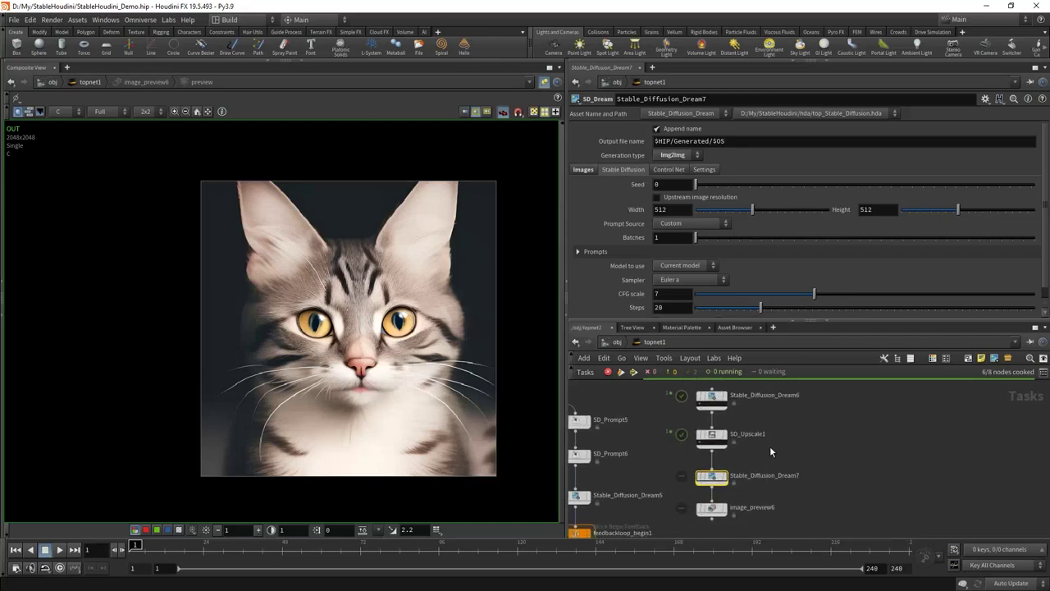
{"action": "left_click_drag", "start_coordinate": [767, 419], "coordinate": [766, 459]}
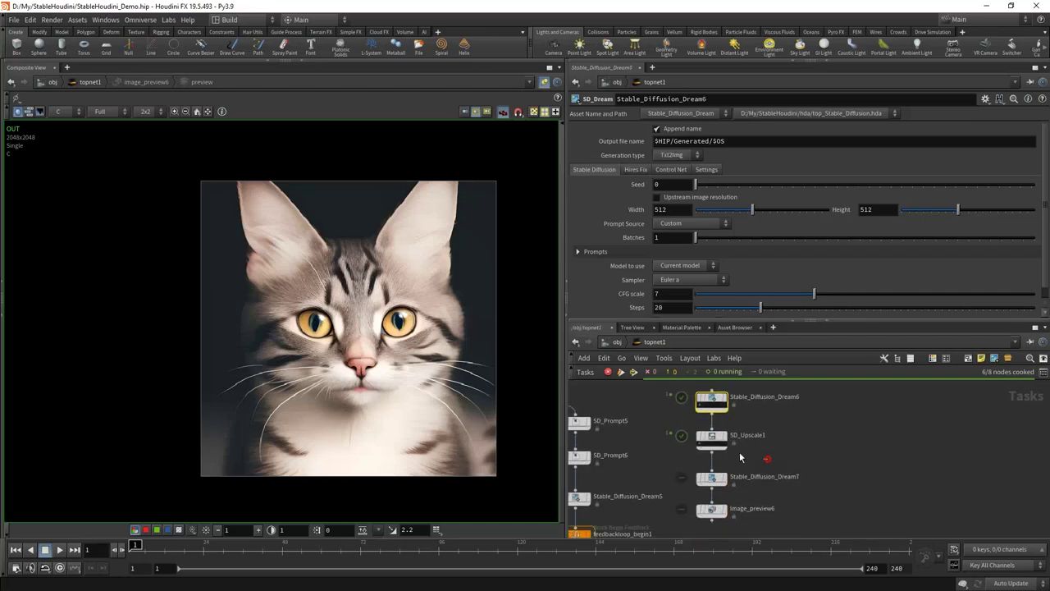
{"action": "left_click", "coordinate": [711, 439]}
{"action": "left_click_drag", "start_coordinate": [668, 467], "coordinate": [789, 491]}
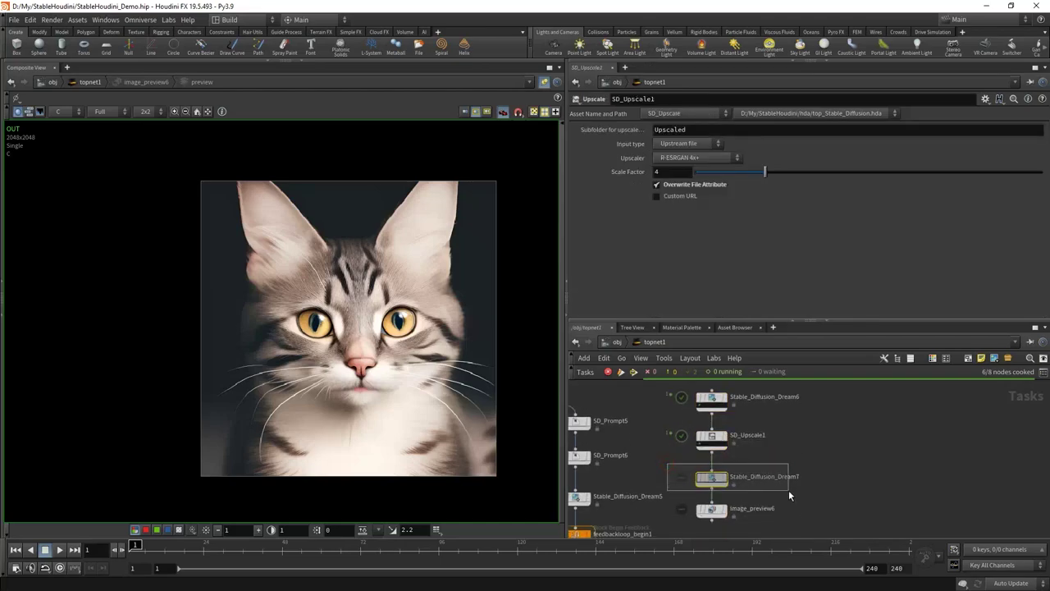
{"action": "left_click_drag", "start_coordinate": [760, 527], "coordinate": [685, 481]}
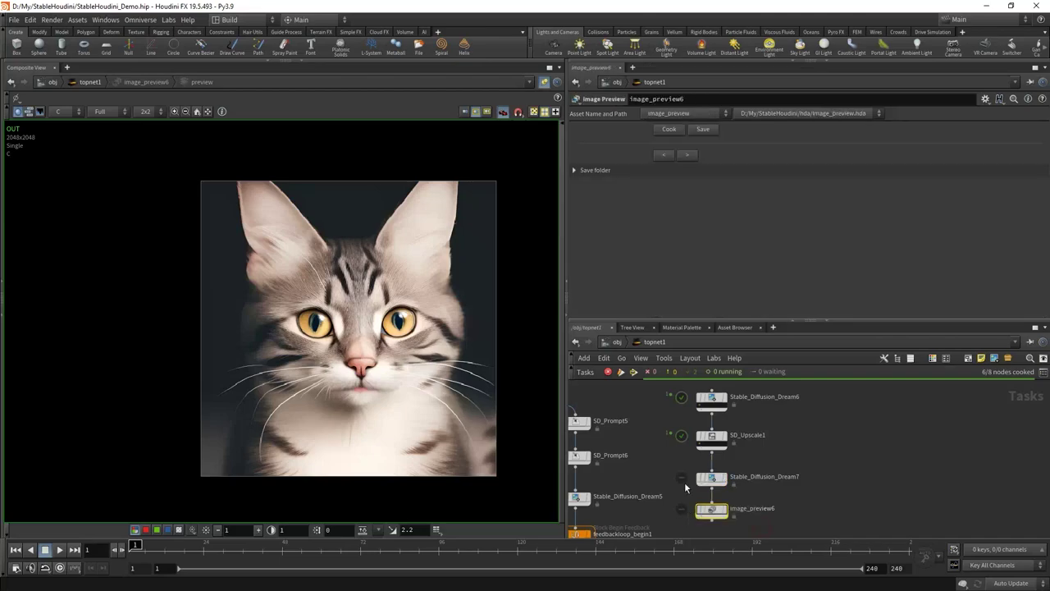
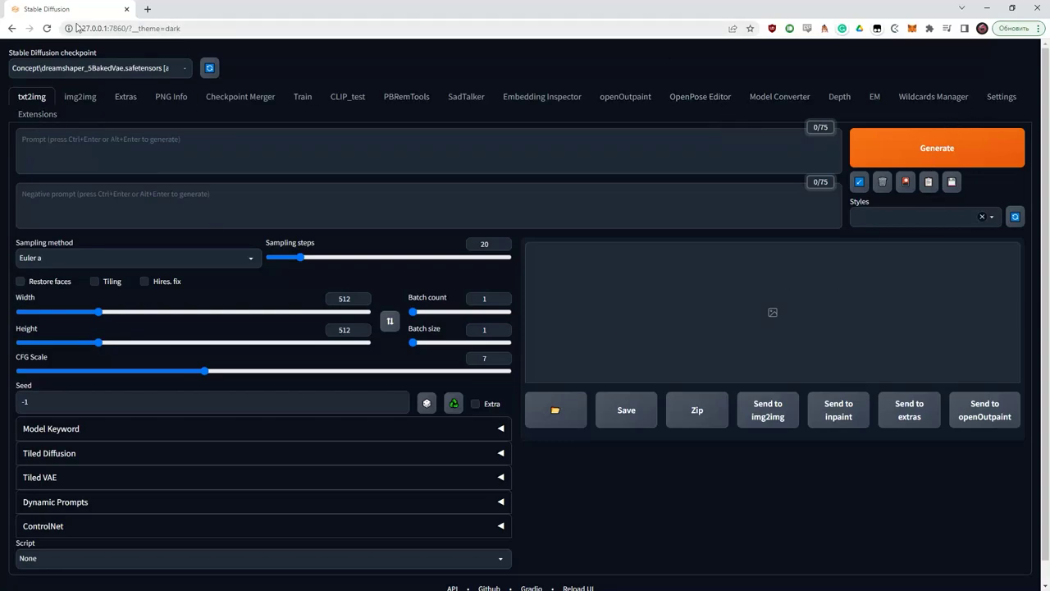
In the Stable Diffusion web UI, load the list of available extensions and search the page for "controlnet"
{"action": "left_click", "coordinate": [30, 119]}
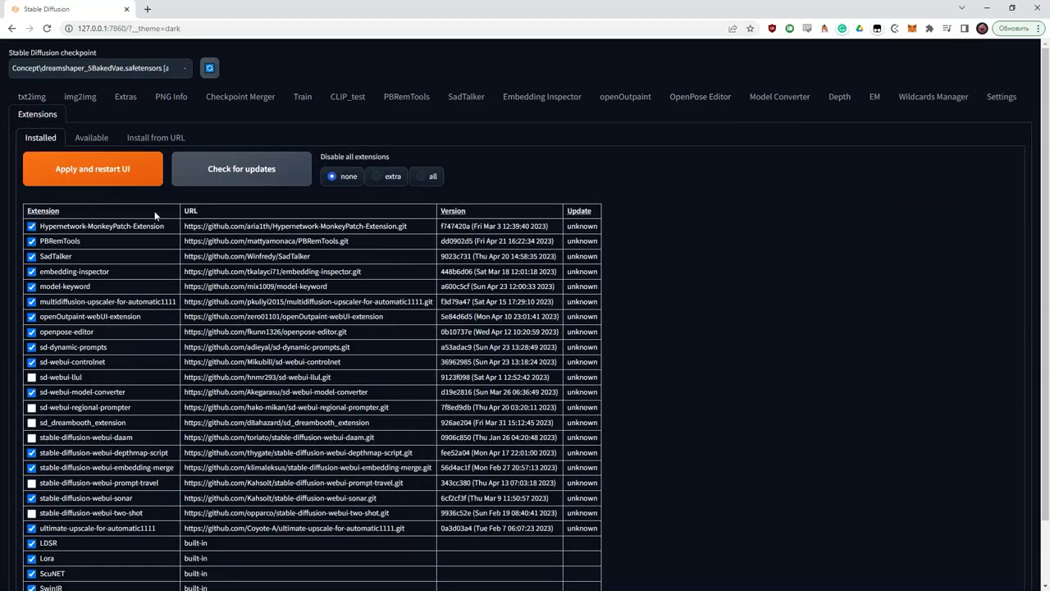
{"action": "left_click", "coordinate": [89, 137]}
{"action": "left_click", "coordinate": [115, 169]}
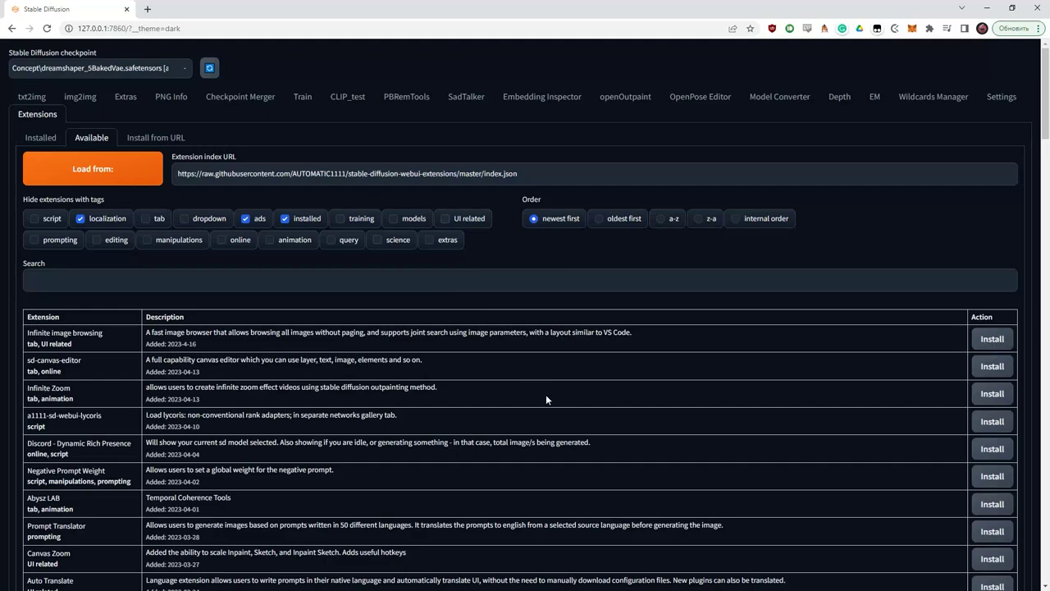
{"action": "key", "text": "ctrl+f"}
{"action": "type", "text": "c"}
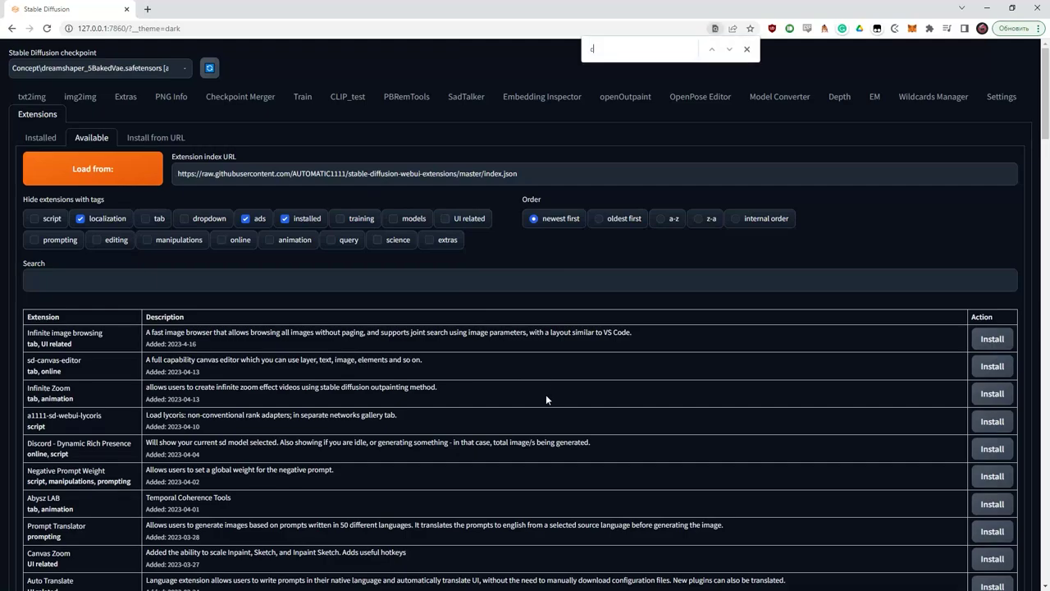
{"action": "type", "text": "ontrolnet"}
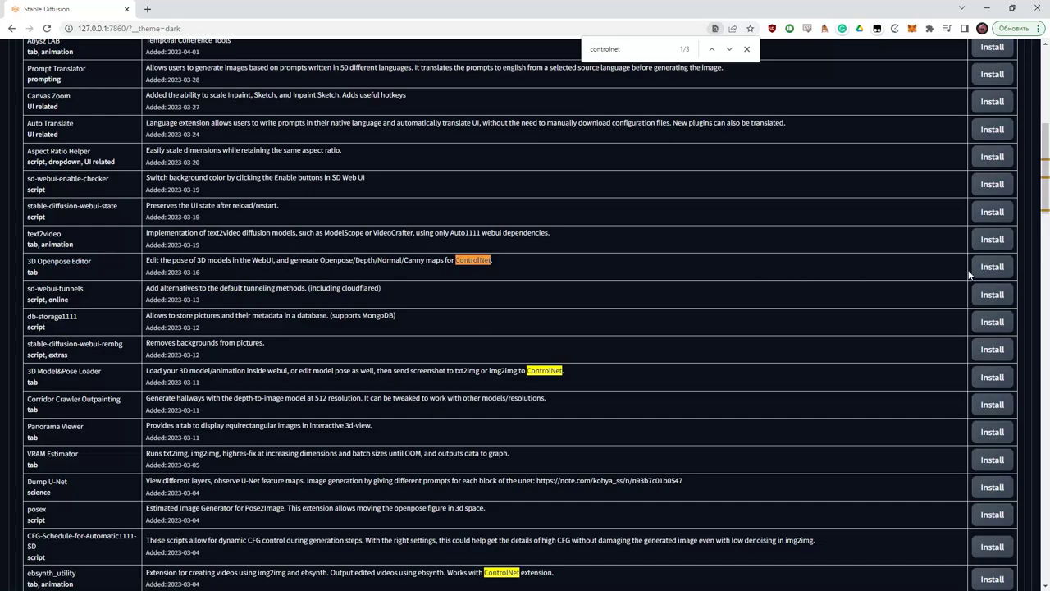
From the installed extensions, open the sd-webui-controlnet GitHub page and follow its ControlNet 1.1 model download link
{"action": "scroll", "coordinate": [886, 329], "scroll_direction": "up", "scroll_amount": 5}
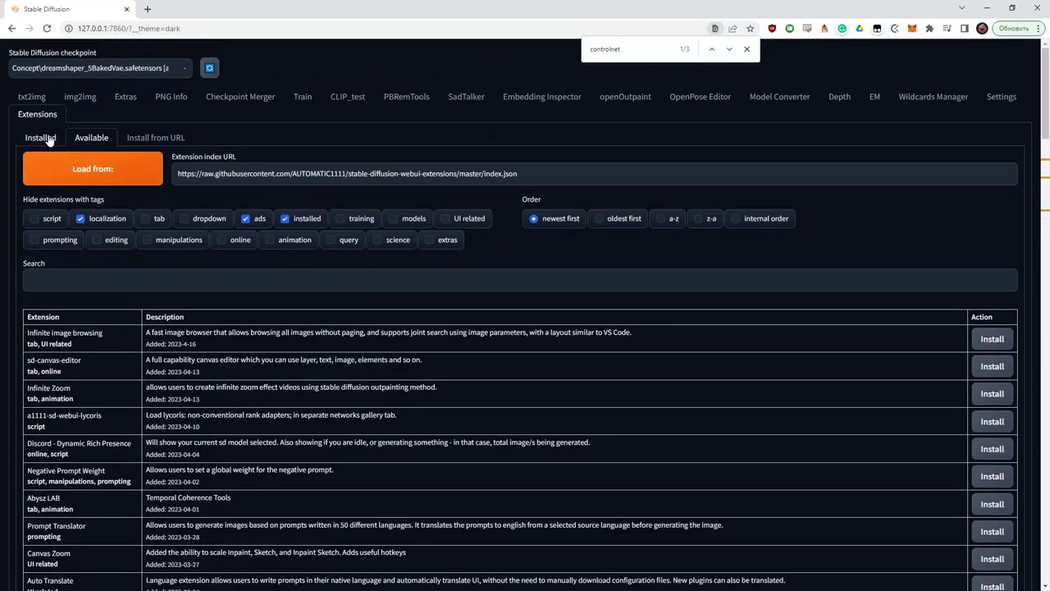
{"action": "left_click", "coordinate": [42, 138]}
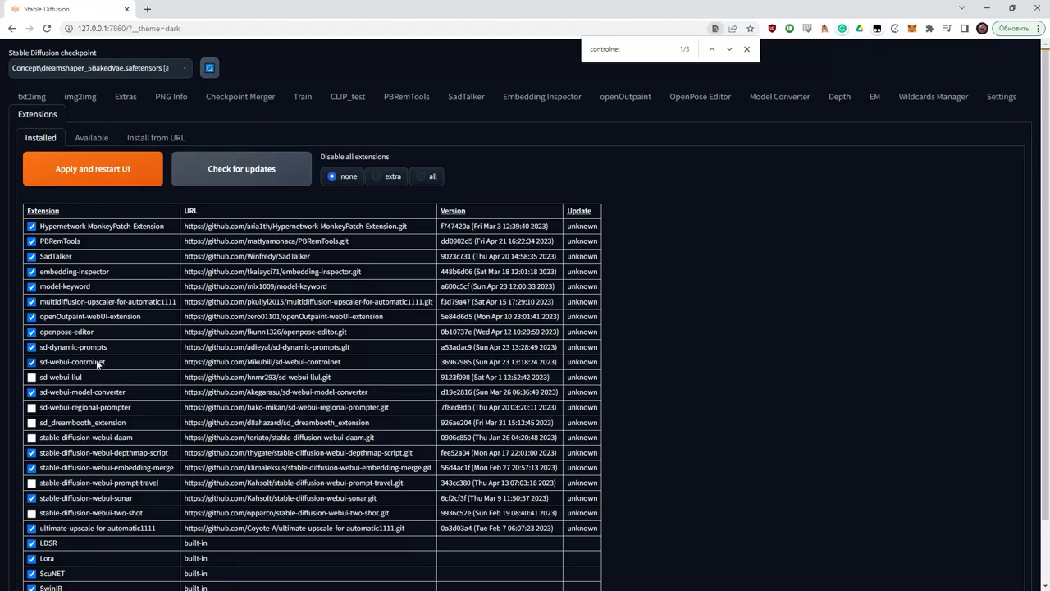
{"action": "left_click", "coordinate": [243, 367]}
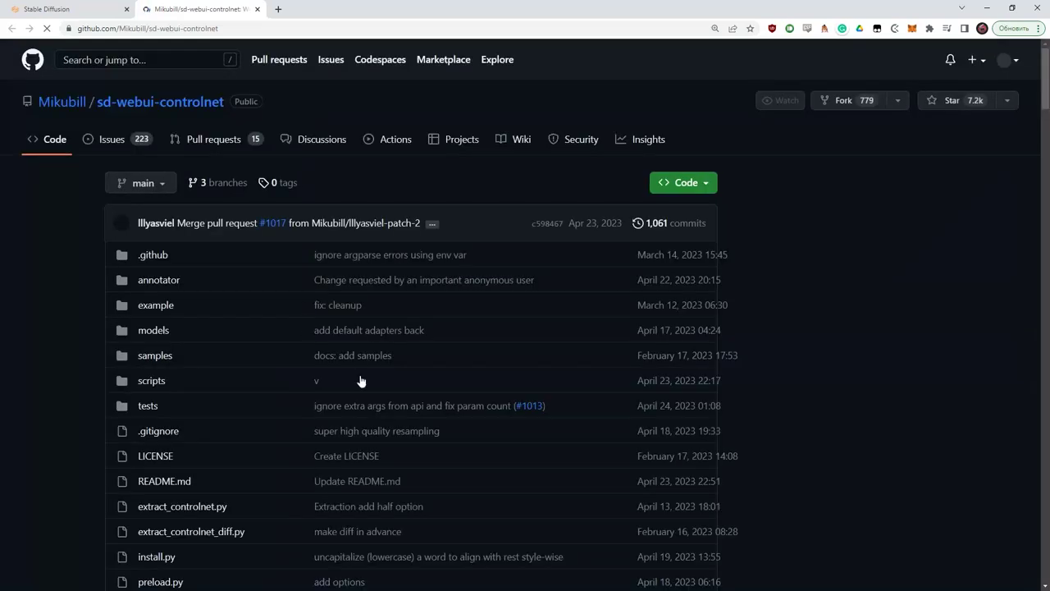
{"action": "scroll", "coordinate": [155, 424], "scroll_direction": "down", "scroll_amount": 15}
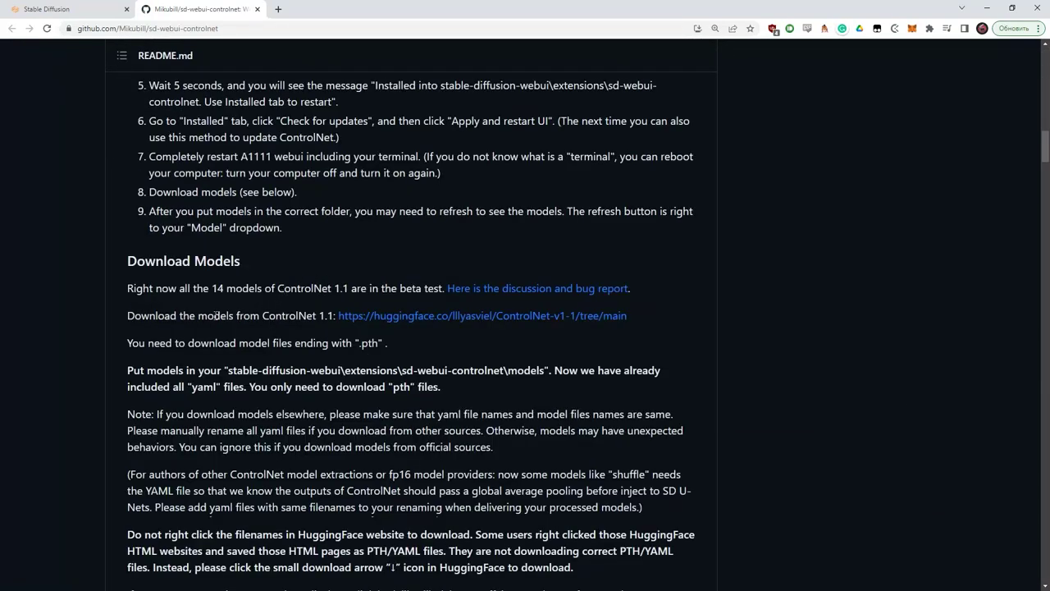
{"action": "left_click", "coordinate": [394, 321]}
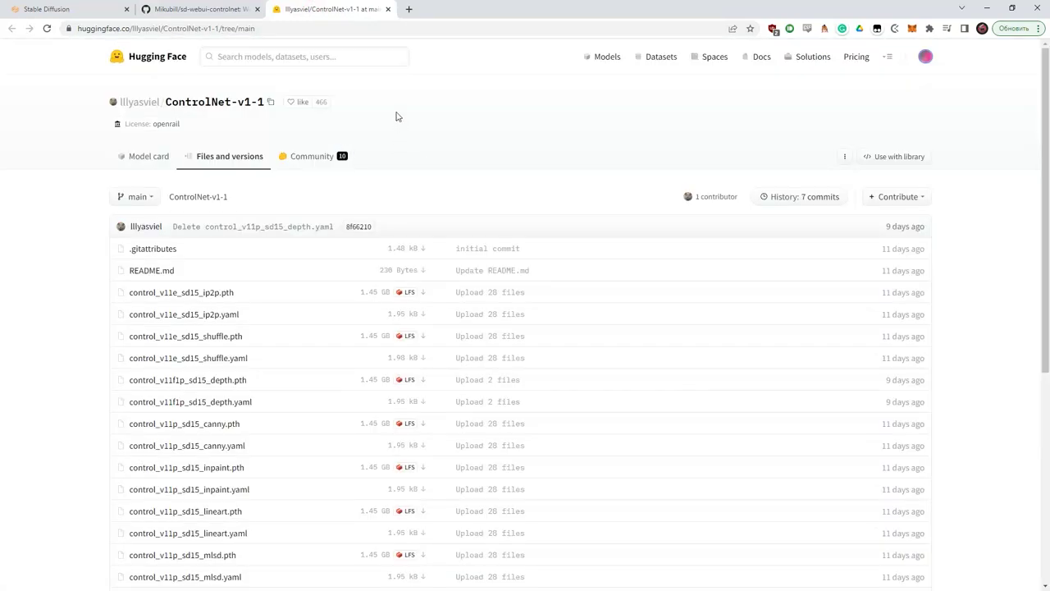
Look through the ControlNet-v1-1 repository's model files and its address on Hugging Face
{"action": "scroll", "coordinate": [73, 379], "scroll_direction": "down", "scroll_amount": 5}
{"action": "scroll", "coordinate": [242, 392], "scroll_direction": "up", "scroll_amount": 5}
{"action": "left_click_drag", "start_coordinate": [220, 28], "coordinate": [36, 33]}
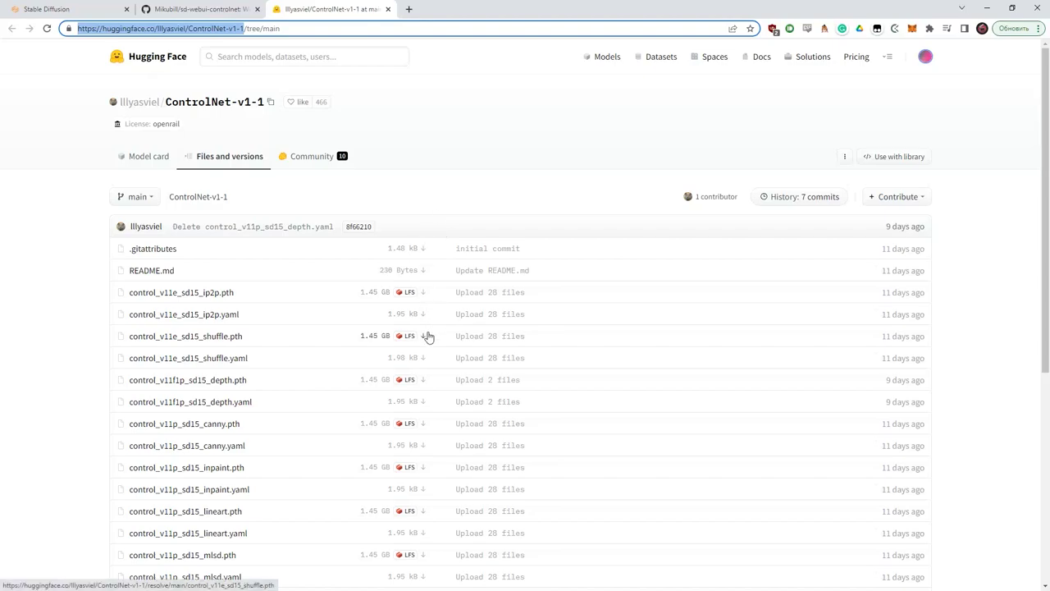
{"action": "scroll", "coordinate": [298, 313], "scroll_direction": "down", "scroll_amount": 3}
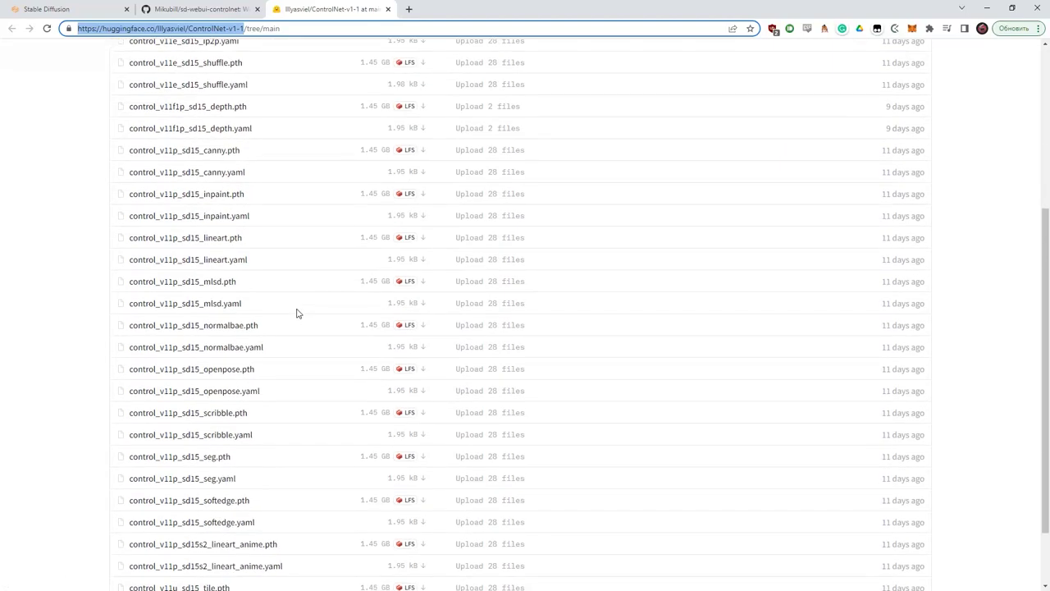
{"action": "scroll", "coordinate": [297, 313], "scroll_direction": "up", "scroll_amount": 3}
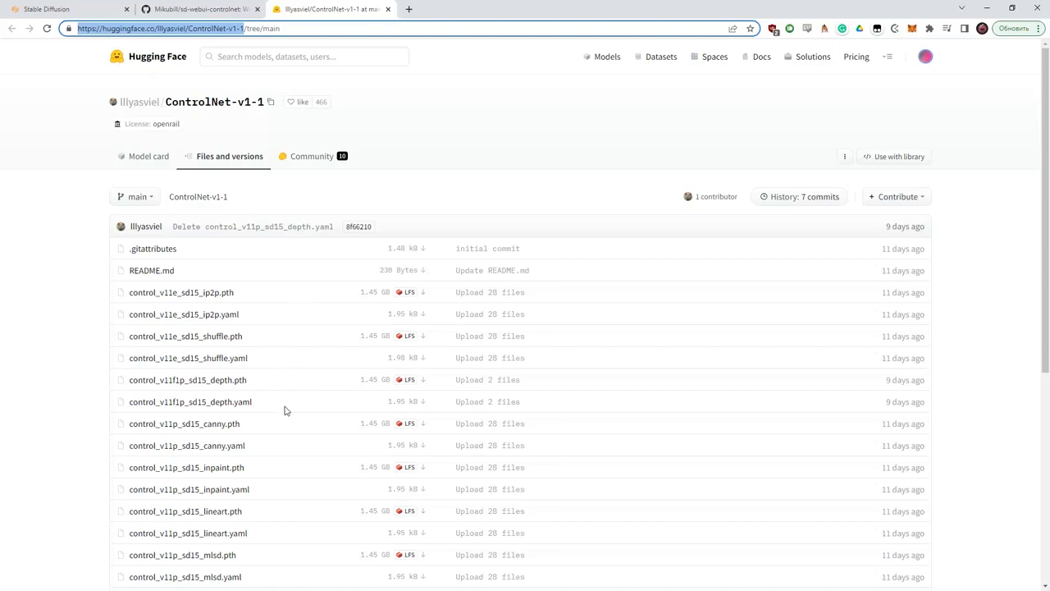
{"action": "scroll", "coordinate": [286, 410], "scroll_direction": "down", "scroll_amount": 2}
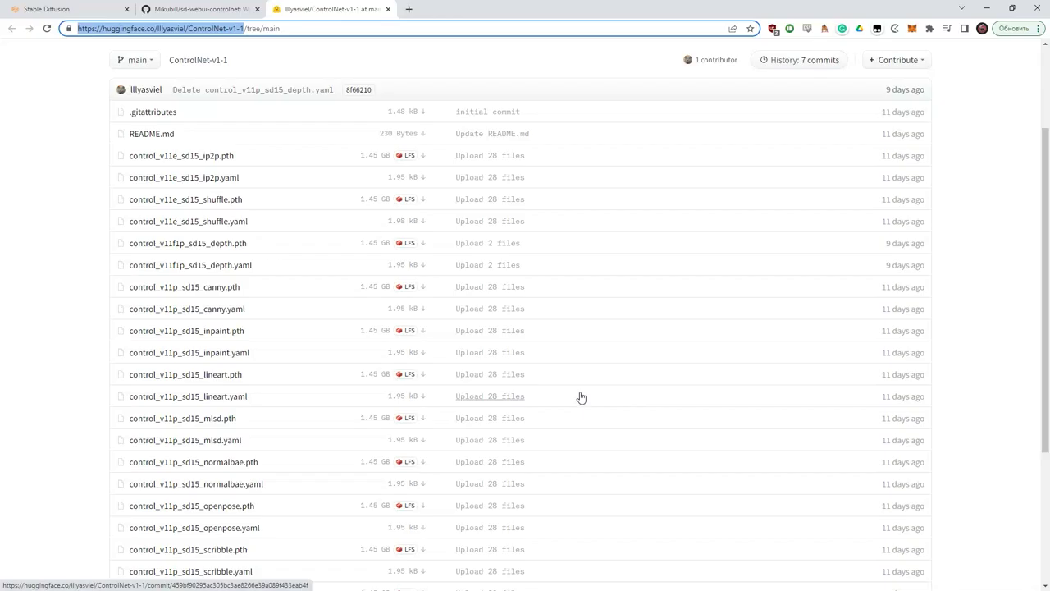
Return to the Stable Diffusion web UI and expand the ControlNet section for txt2img
{"action": "key", "text": "ctrl+1"}
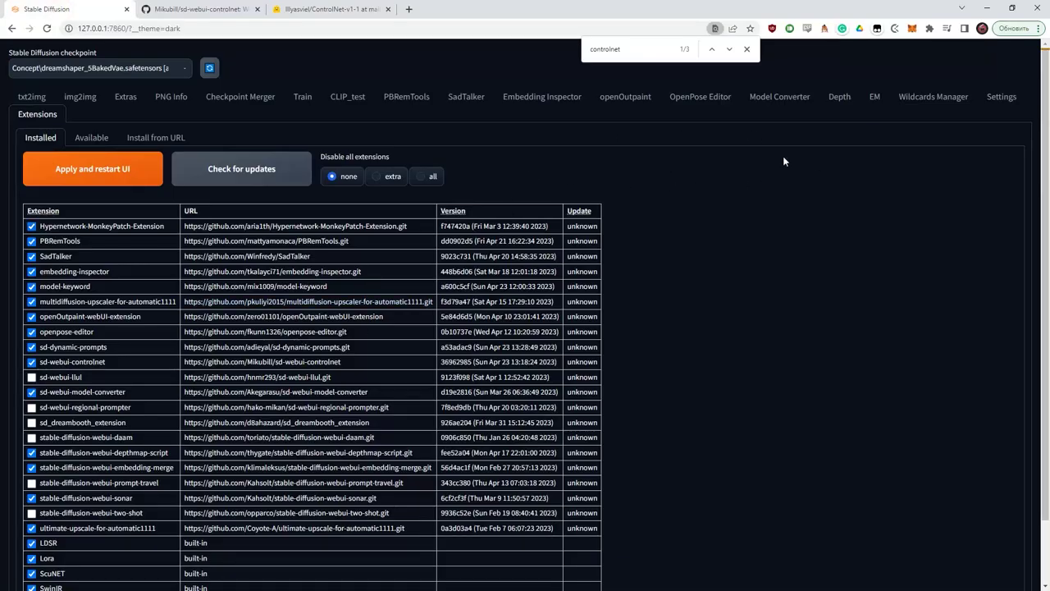
{"action": "left_click", "coordinate": [32, 97]}
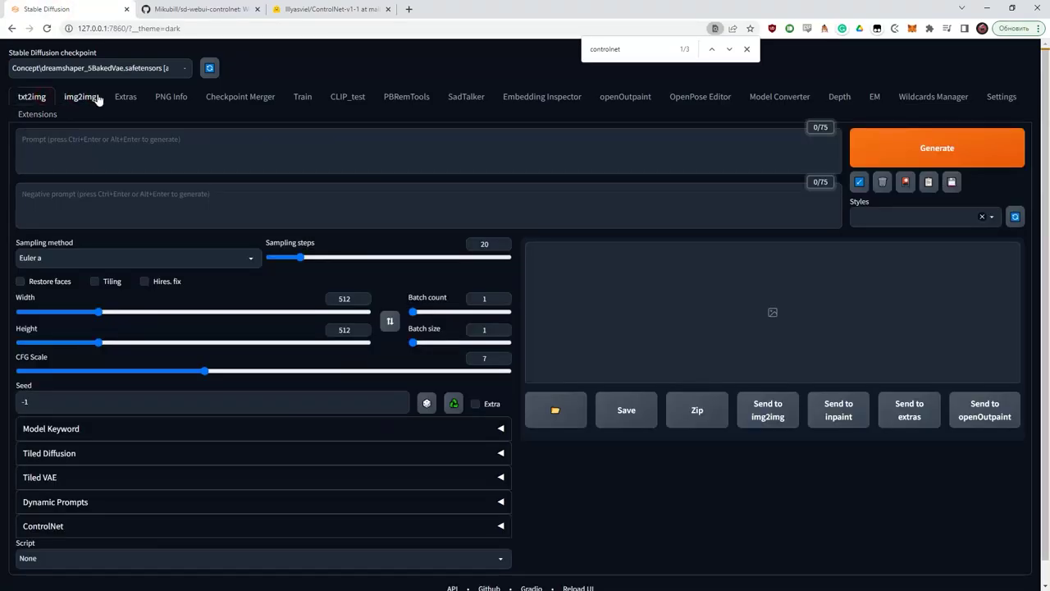
{"action": "left_click", "coordinate": [92, 97]}
{"action": "left_click", "coordinate": [38, 98]}
{"action": "left_click", "coordinate": [87, 526]}
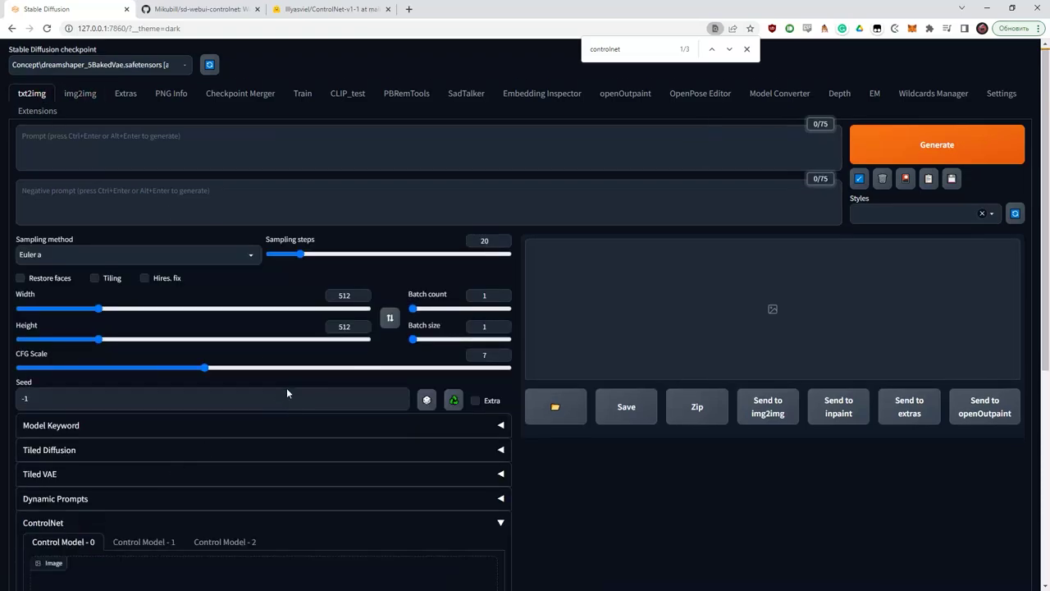
Examine the preprocessor and model choices for Control Model - 0 without changing them
{"action": "scroll", "coordinate": [286, 394], "scroll_direction": "down", "scroll_amount": 4}
{"action": "scroll", "coordinate": [328, 336], "scroll_direction": "down", "scroll_amount": 1}
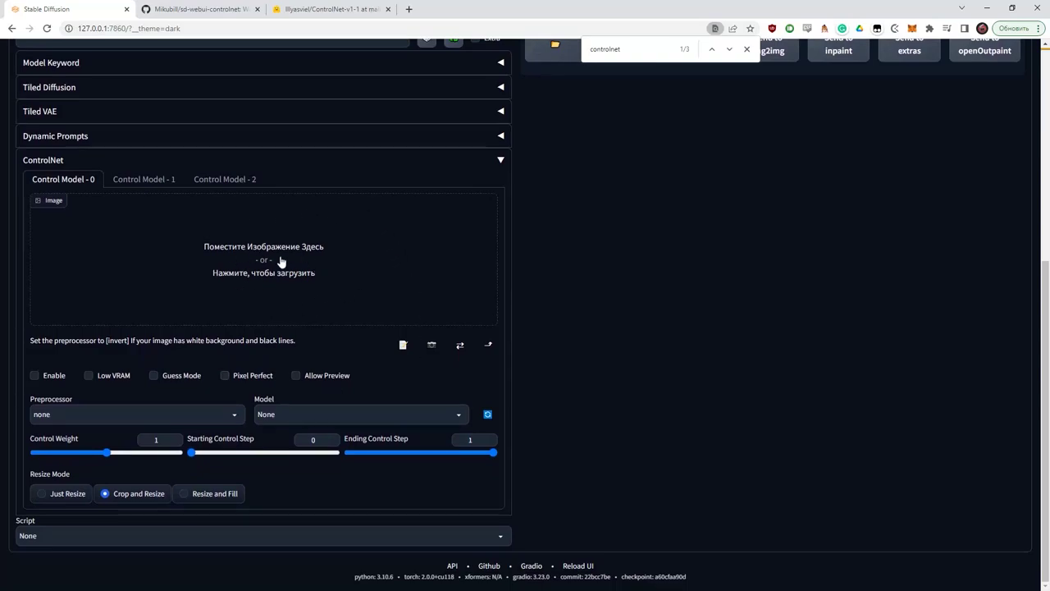
{"action": "left_click", "coordinate": [229, 415]}
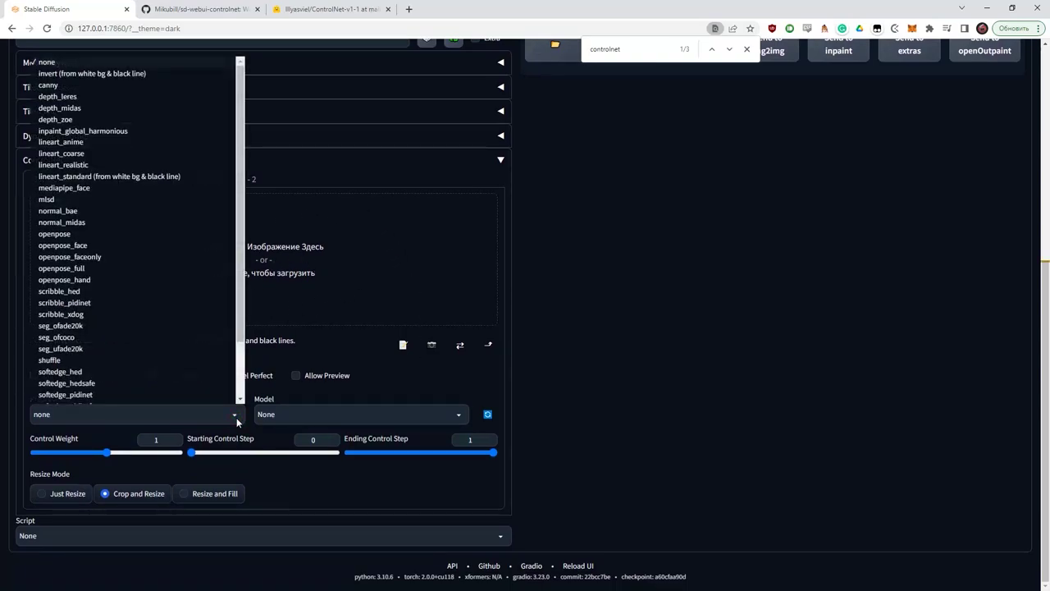
{"action": "scroll", "coordinate": [148, 322], "scroll_direction": "down", "scroll_amount": 1}
{"action": "scroll", "coordinate": [148, 324], "scroll_direction": "up", "scroll_amount": 1}
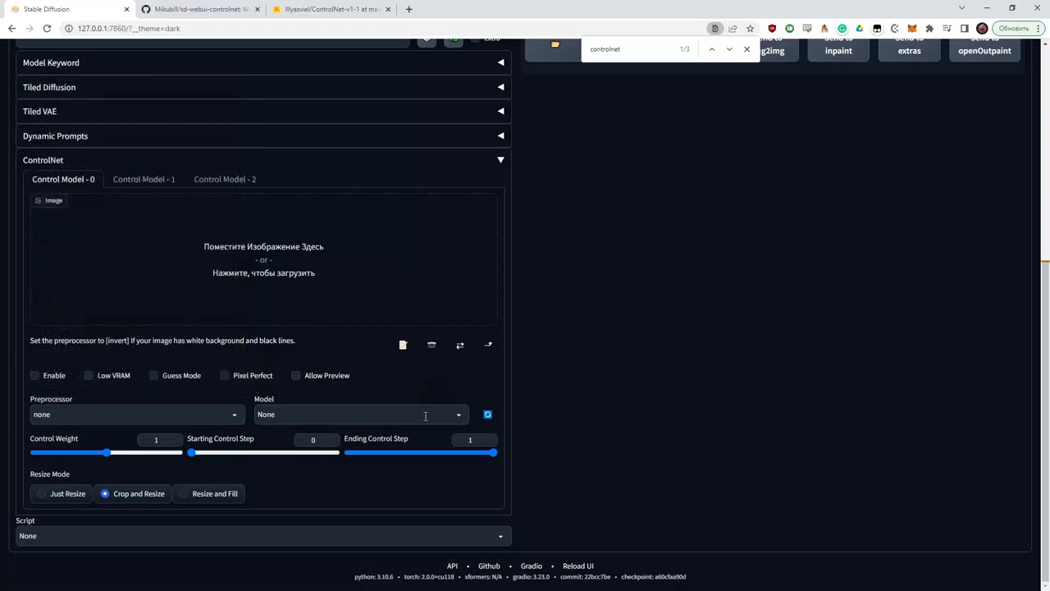
{"action": "left_click", "coordinate": [427, 414]}
{"action": "scroll", "coordinate": [607, 379], "scroll_direction": "up", "scroll_amount": 5}
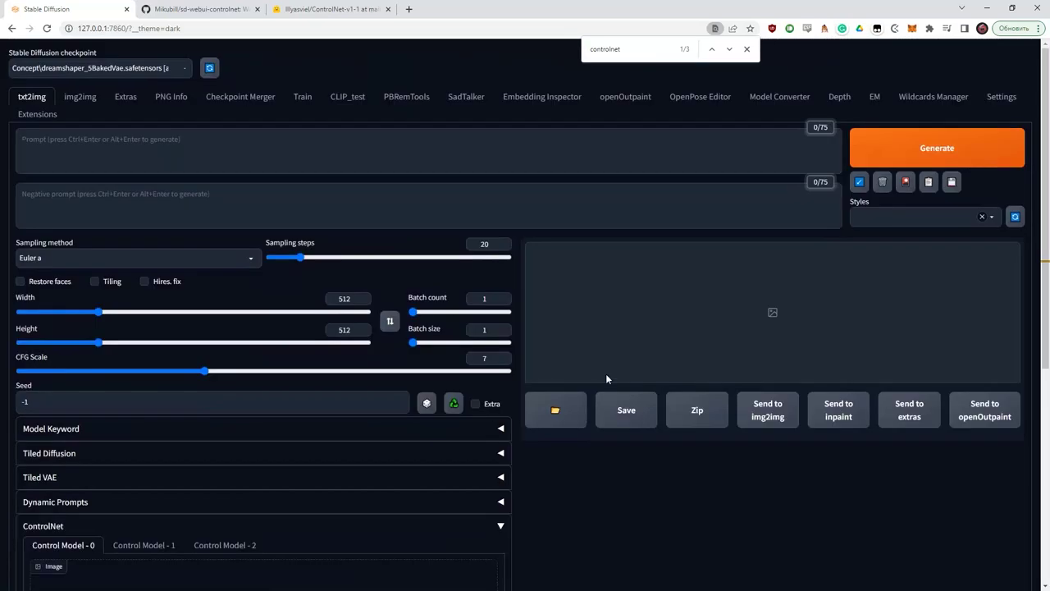
Open the web UI's ControlNet settings and check the Multi ControlNet maximum models amount
{"action": "left_click", "coordinate": [1014, 97]}
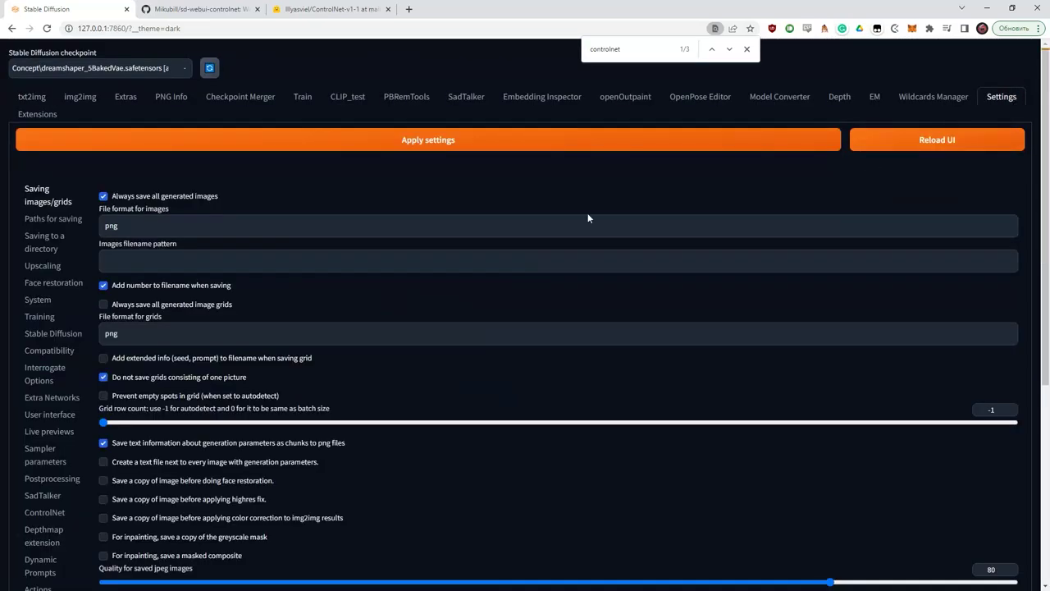
{"action": "scroll", "coordinate": [104, 269], "scroll_direction": "down", "scroll_amount": 3}
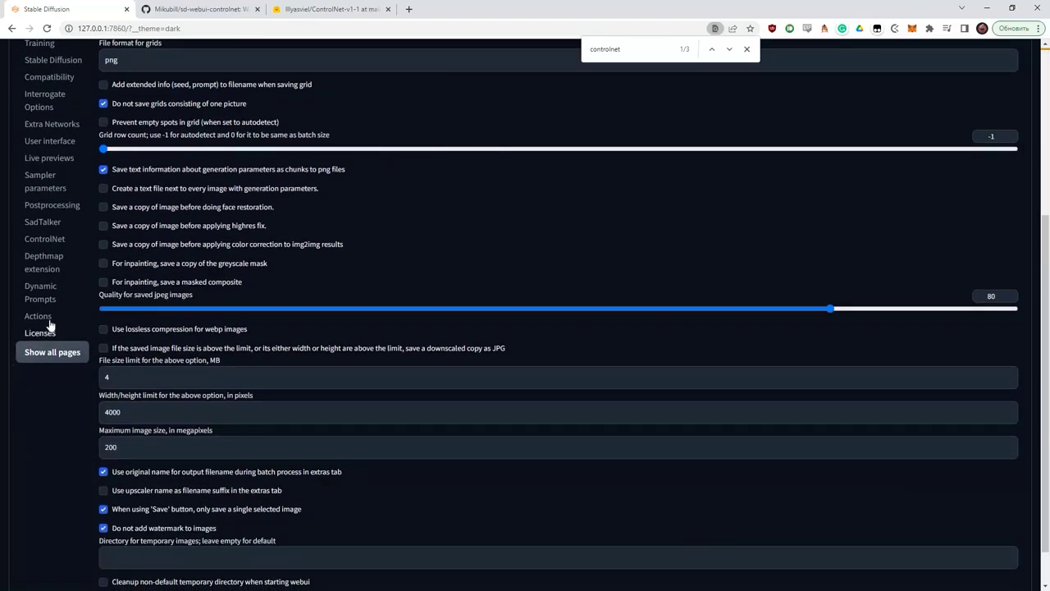
{"action": "left_click", "coordinate": [42, 240]}
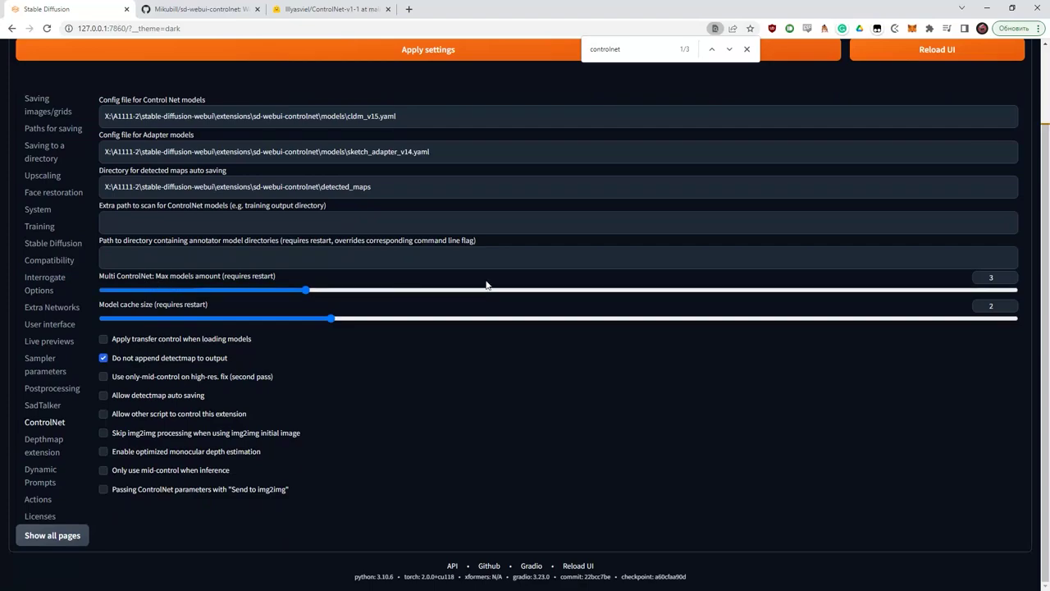
{"action": "left_click_drag", "start_coordinate": [1004, 280], "coordinate": [925, 280]}
{"action": "scroll", "coordinate": [525, 442], "scroll_direction": "up", "scroll_amount": 2}
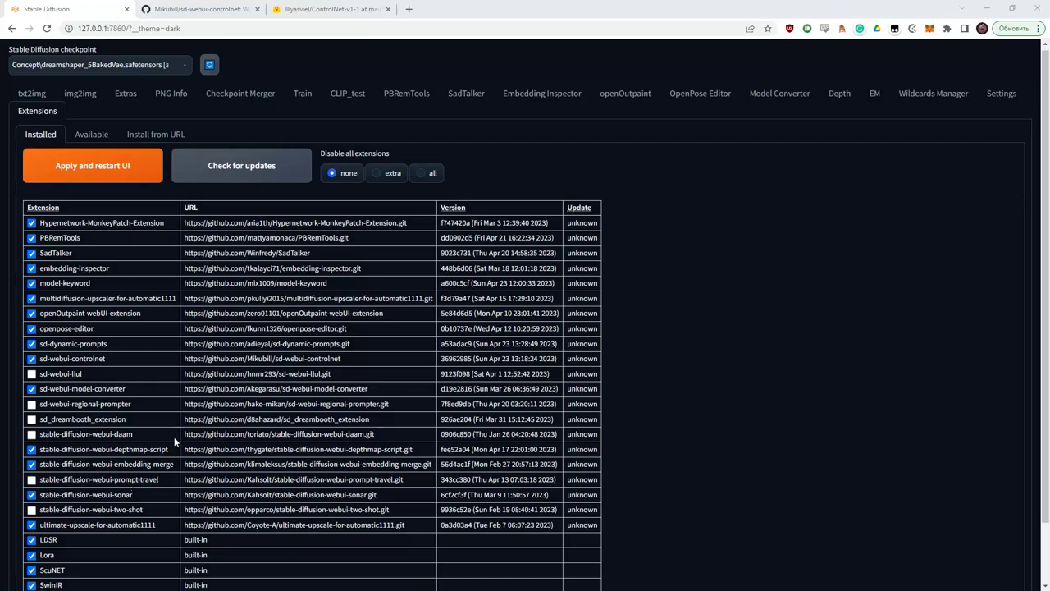
Look over the installed extensions and the ControlNet section of txt2img once more
{"action": "scroll", "coordinate": [160, 480], "scroll_direction": "down", "scroll_amount": 2}
{"action": "scroll", "coordinate": [175, 441], "scroll_direction": "up", "scroll_amount": 2}
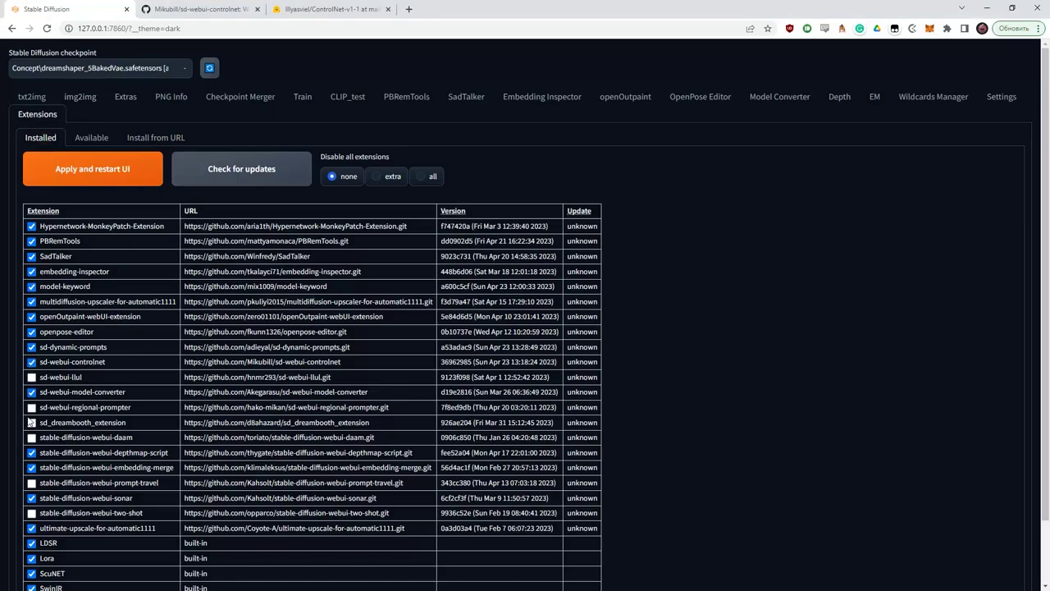
{"action": "scroll", "coordinate": [33, 427], "scroll_direction": "down", "scroll_amount": 1}
{"action": "scroll", "coordinate": [299, 256], "scroll_direction": "up", "scroll_amount": 2}
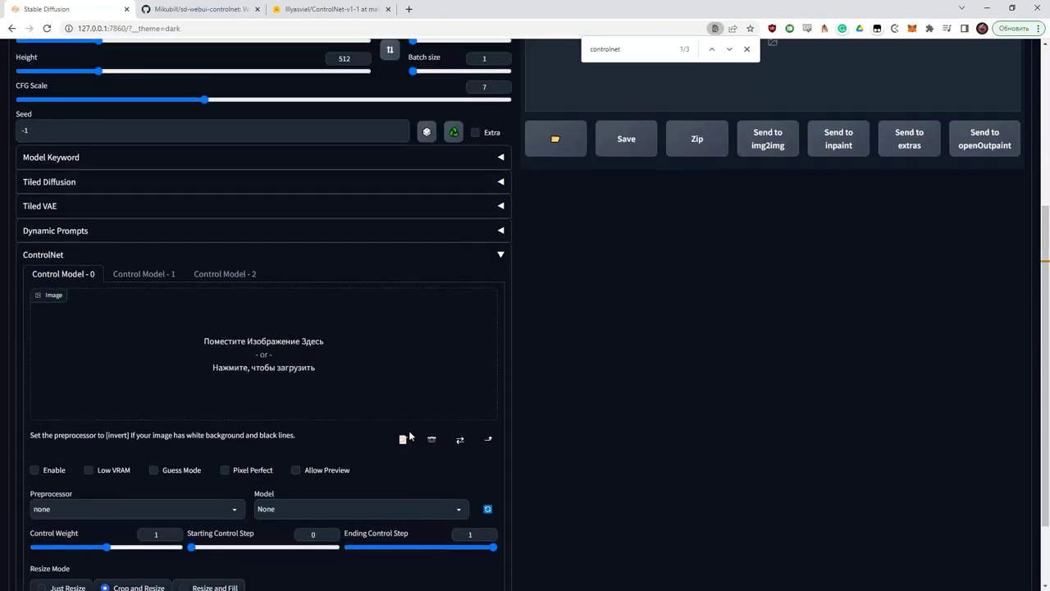
{"action": "scroll", "coordinate": [307, 423], "scroll_direction": "down", "scroll_amount": 2}
{"action": "scroll", "coordinate": [285, 328], "scroll_direction": "up", "scroll_amount": 4}
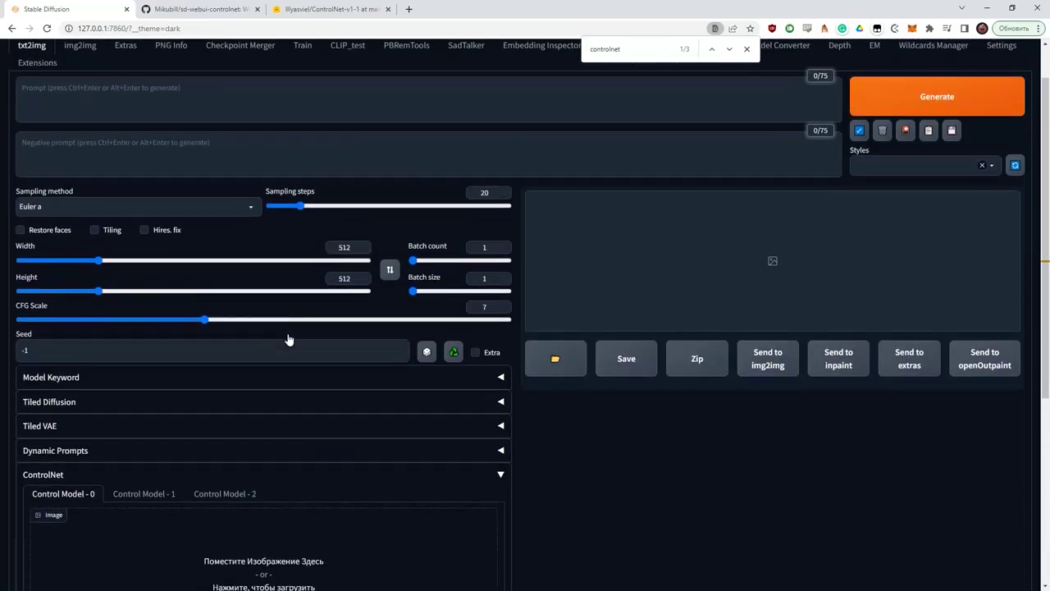
Load the photo of the man in the dark jacket into Control Model - 0 and set its preprocessor to depth_midas
{"action": "scroll", "coordinate": [284, 271], "scroll_direction": "down", "scroll_amount": 4}
{"action": "left_click_drag", "start_coordinate": [282, 260], "coordinate": [283, 261]}
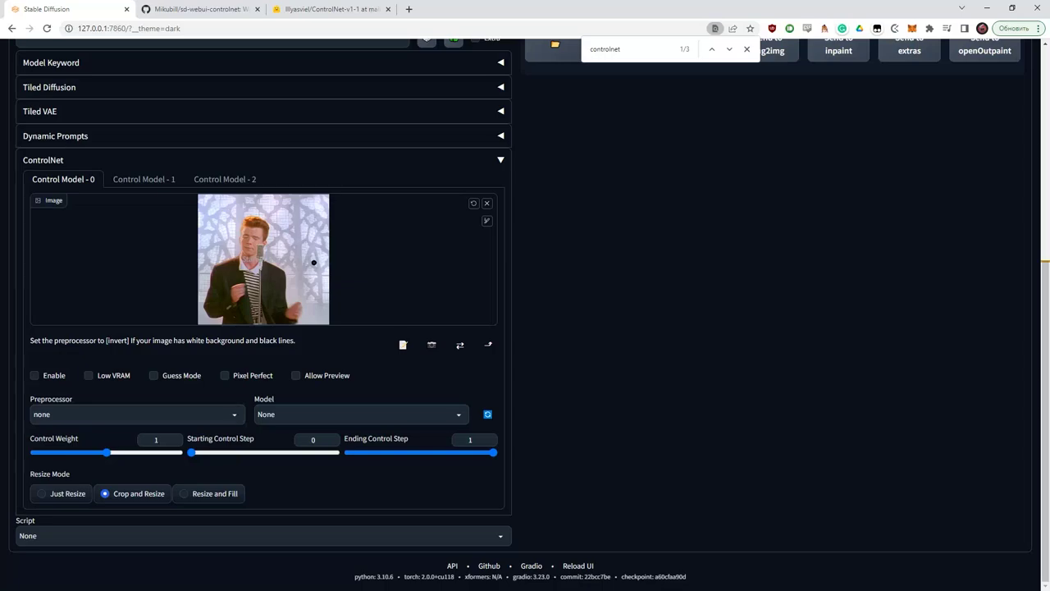
{"action": "left_click", "coordinate": [207, 414]}
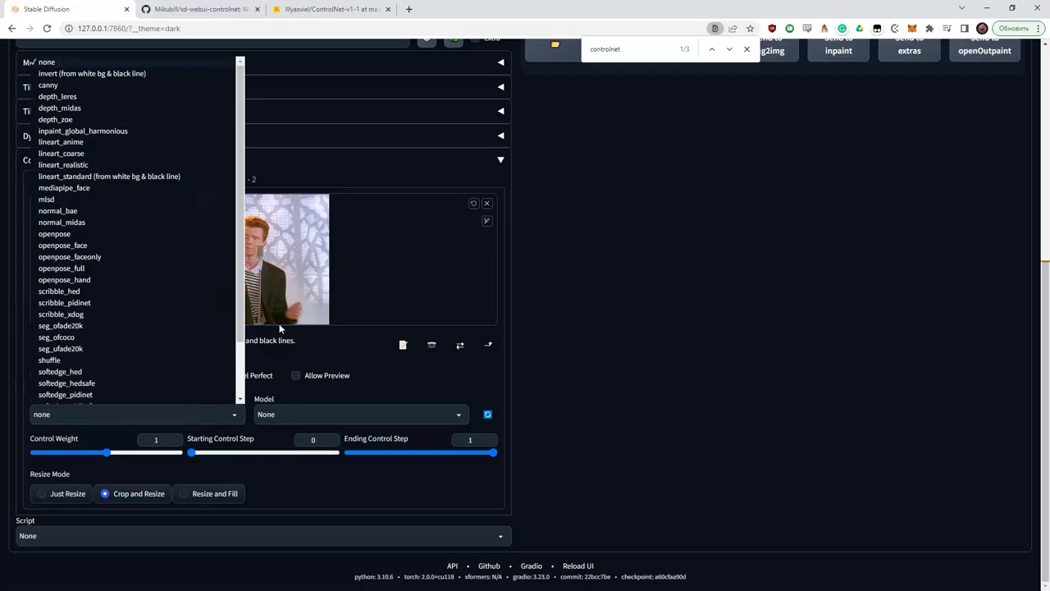
{"action": "left_click", "coordinate": [75, 110]}
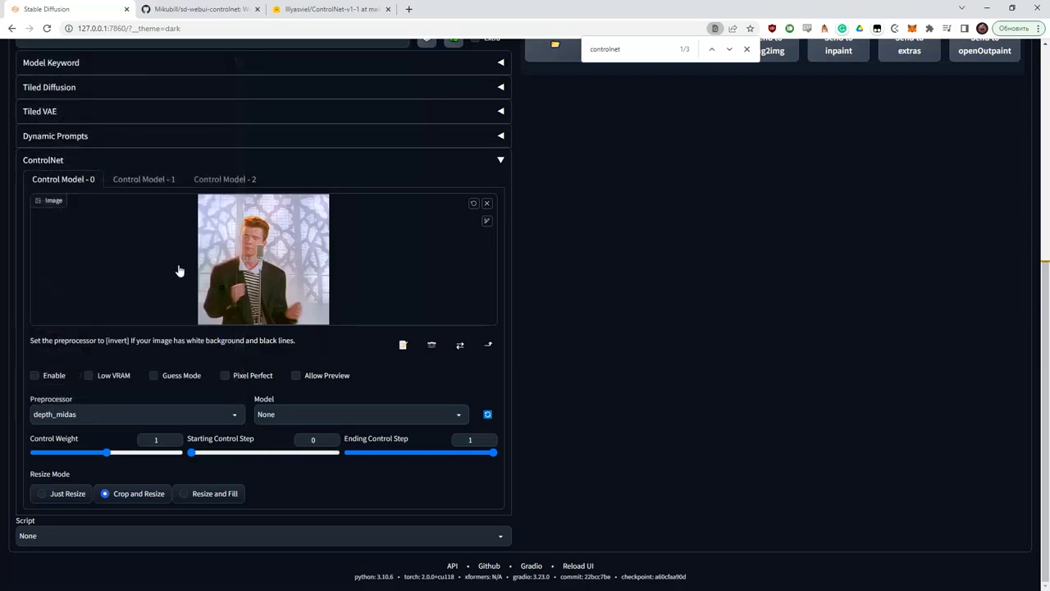
Enable Control Model - 0, allow its preview and run the depth_midas preprocessor on the loaded photo
{"action": "left_click", "coordinate": [35, 375]}
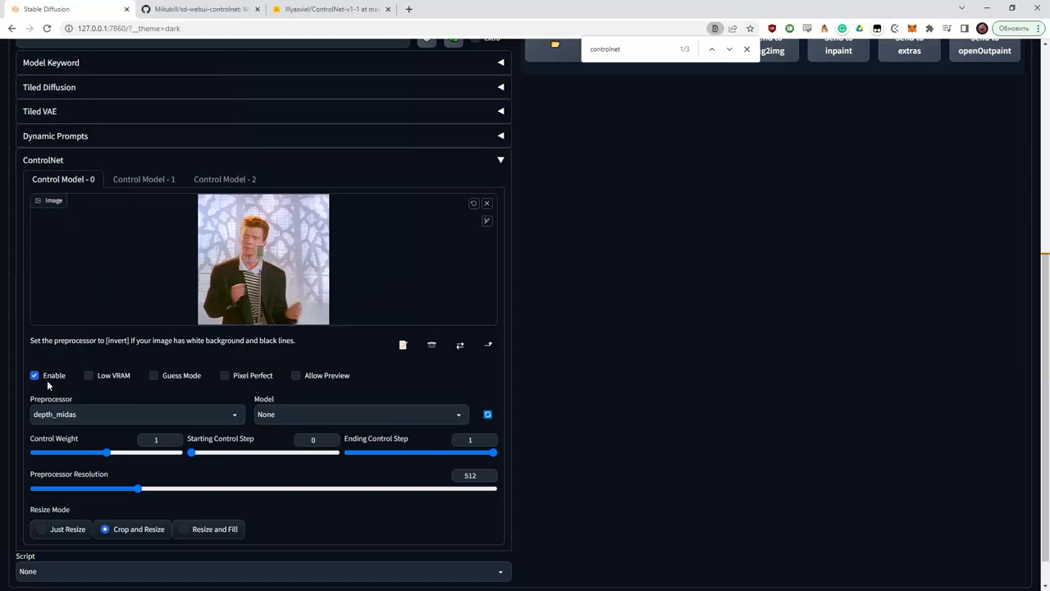
{"action": "left_click", "coordinate": [295, 375]}
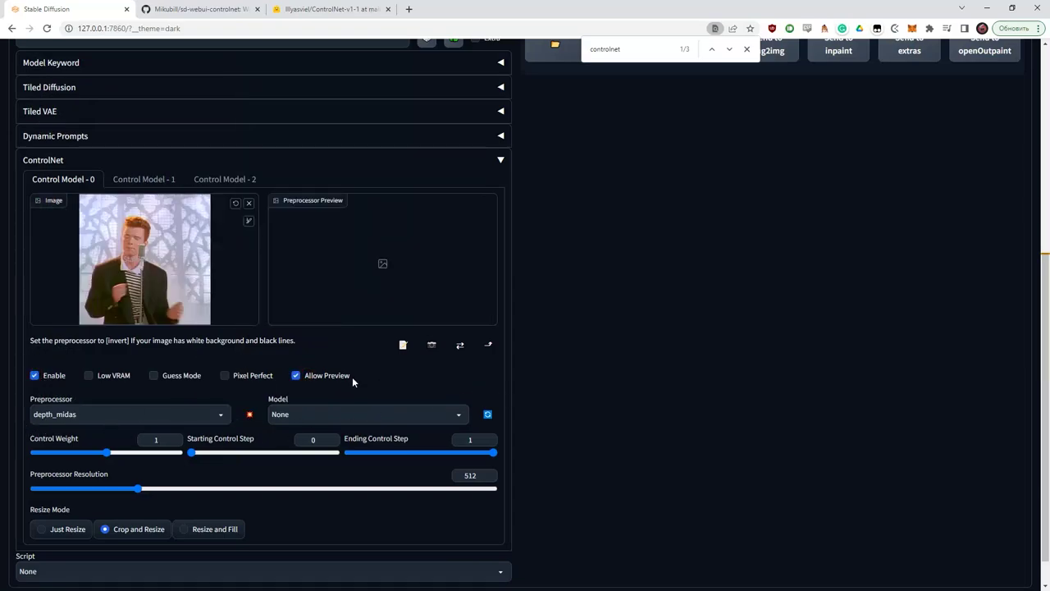
{"action": "left_click", "coordinate": [249, 415]}
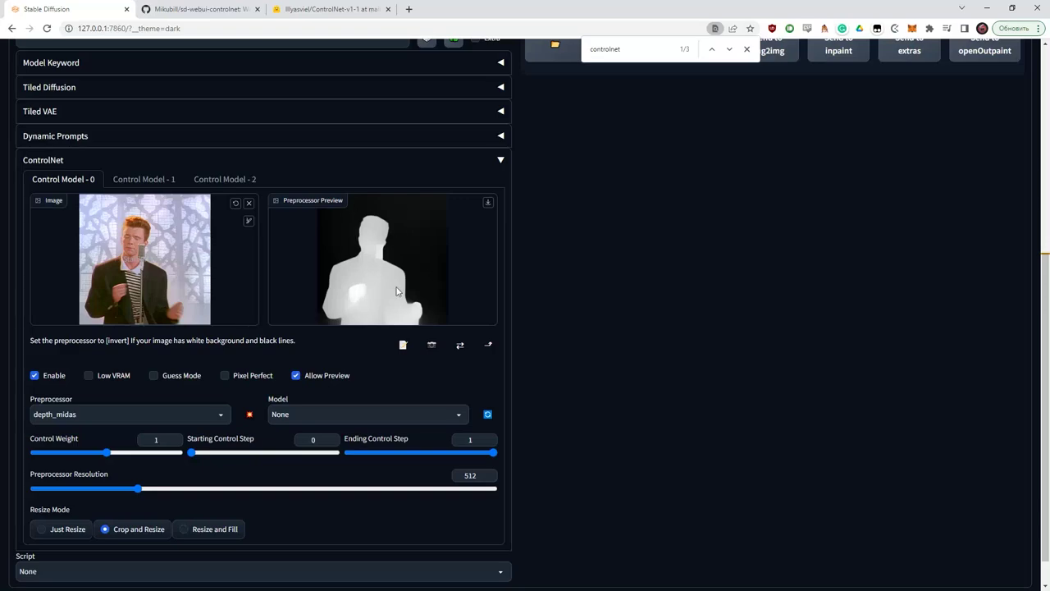
Preview the loaded photo with the canny, normal_bae and normal_midas preprocessors one after another
{"action": "left_click", "coordinate": [205, 414]}
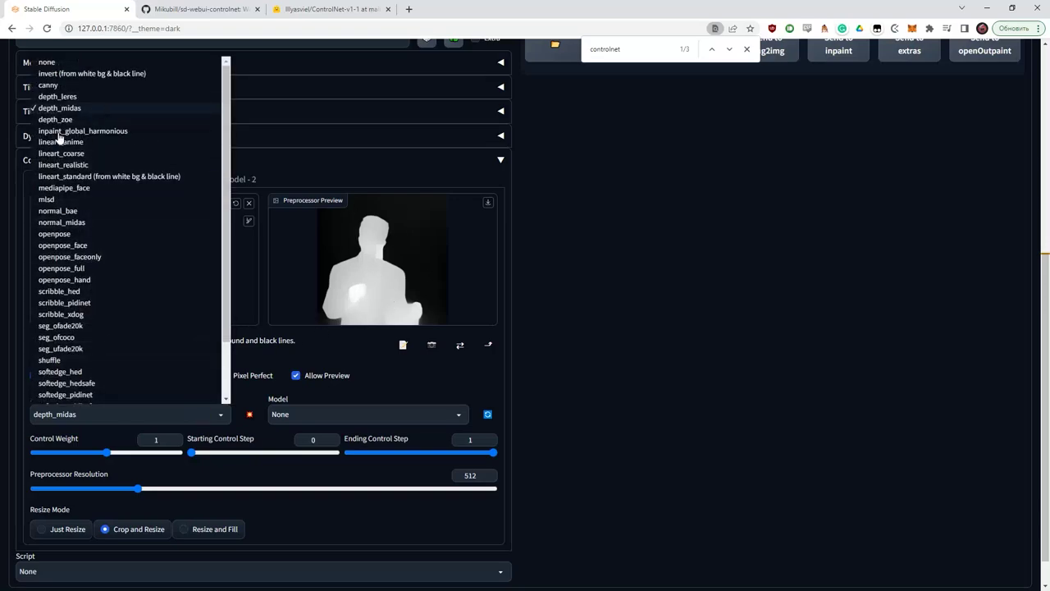
{"action": "left_click", "coordinate": [59, 85]}
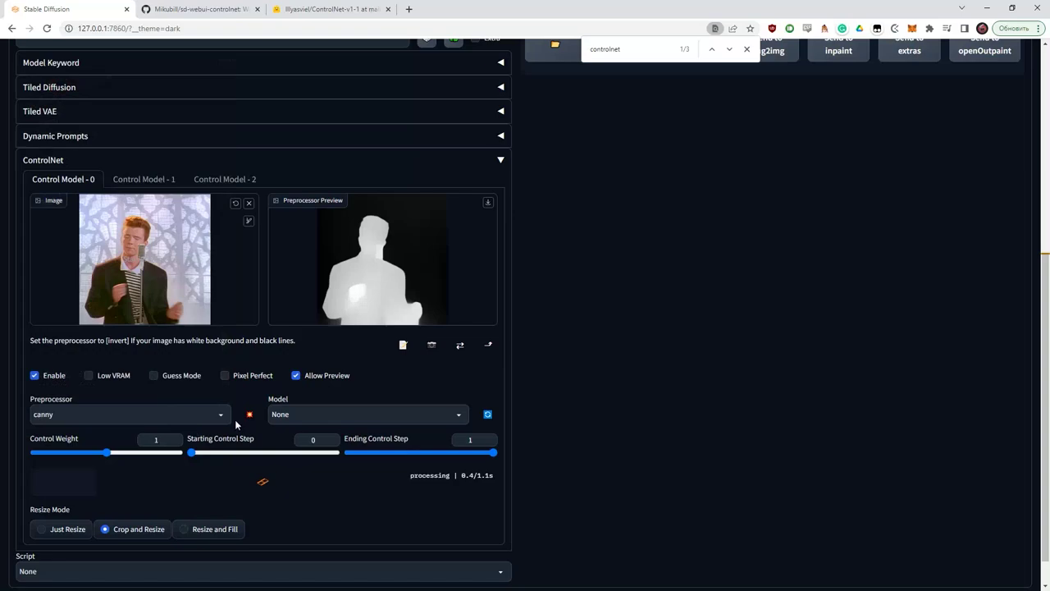
{"action": "left_click", "coordinate": [248, 416]}
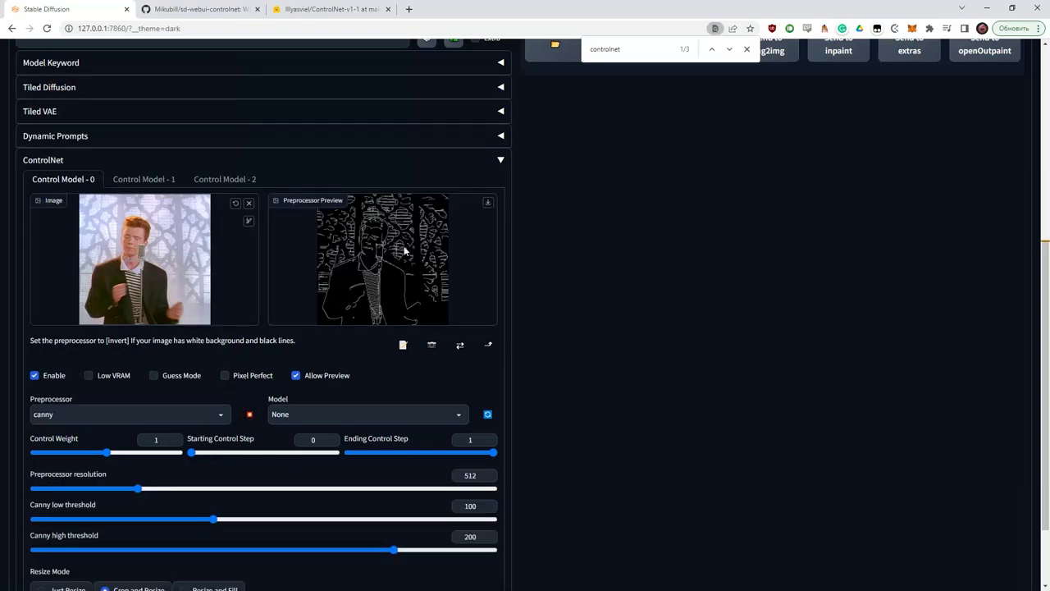
{"action": "left_click", "coordinate": [220, 414]}
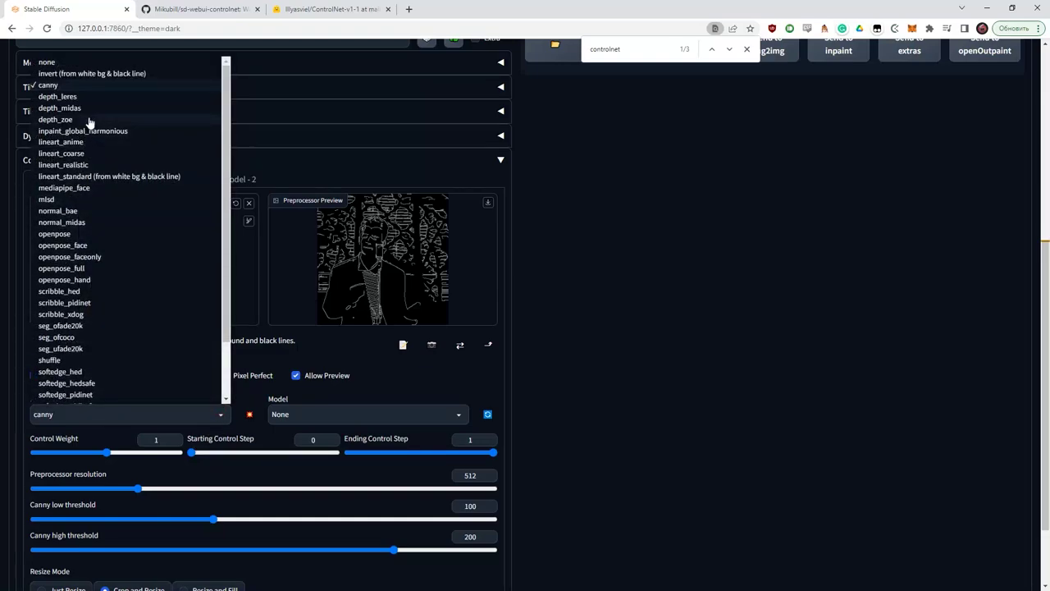
{"action": "left_click", "coordinate": [82, 210]}
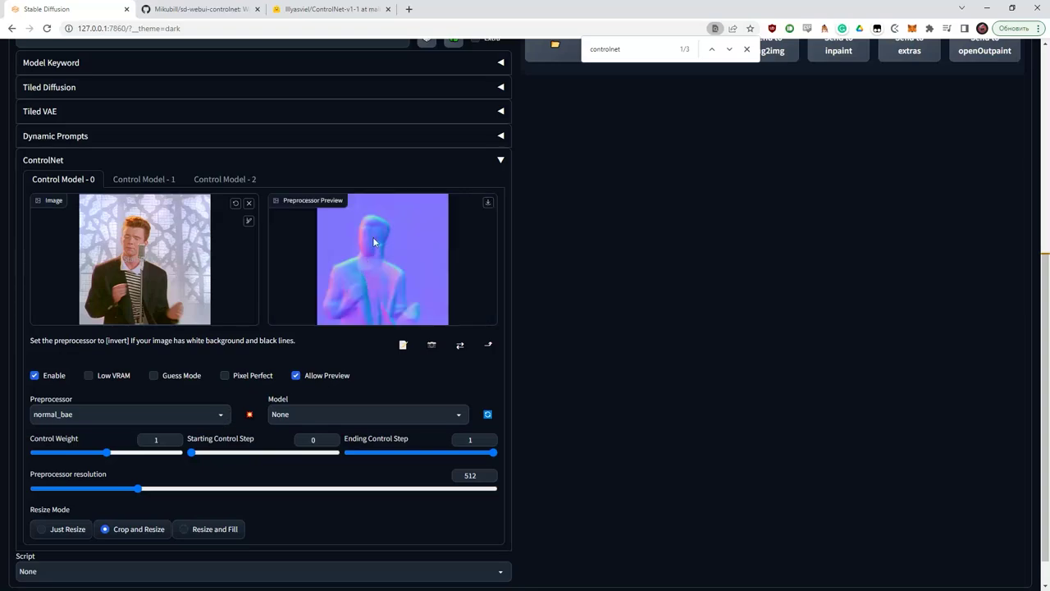
{"action": "left_click", "coordinate": [224, 423]}
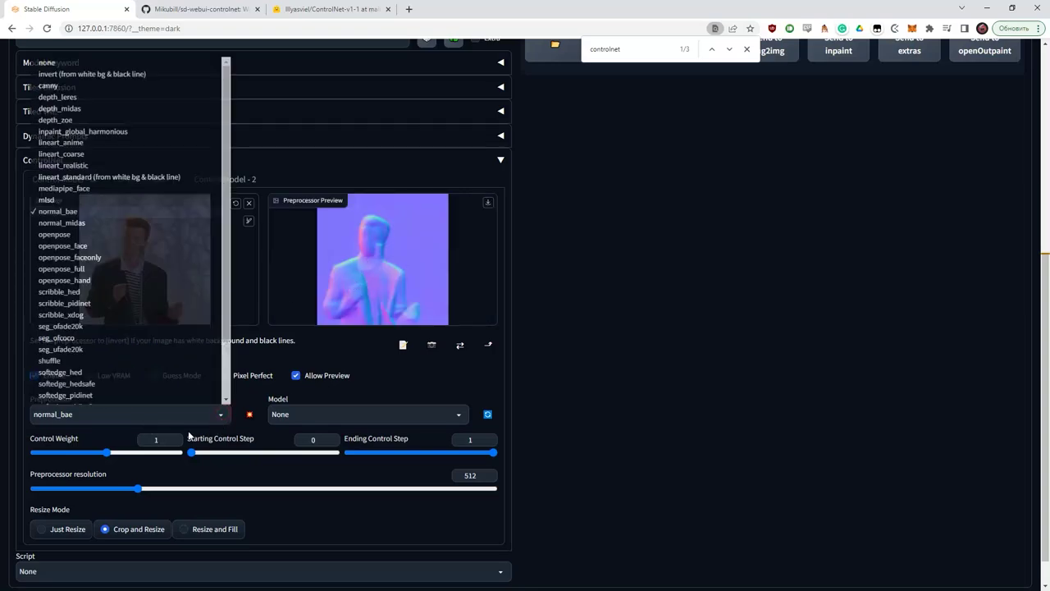
{"action": "left_click", "coordinate": [78, 224]}
{"action": "left_click", "coordinate": [249, 415]}
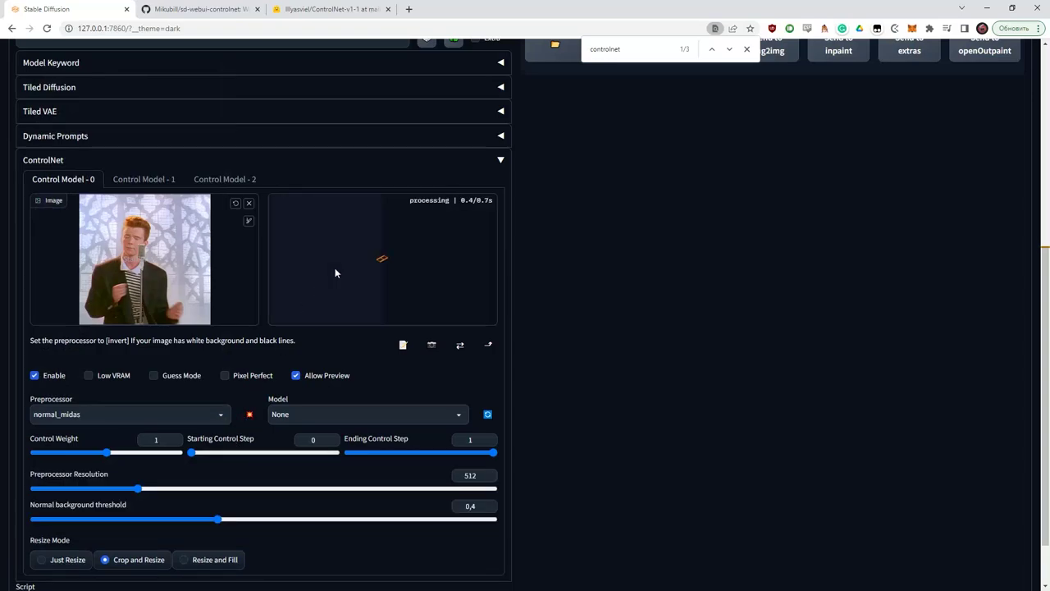
Run a preview with the openpose preprocessor and choose control_v11p_sd15_openpose as the ControlNet model
{"action": "left_click", "coordinate": [221, 416]}
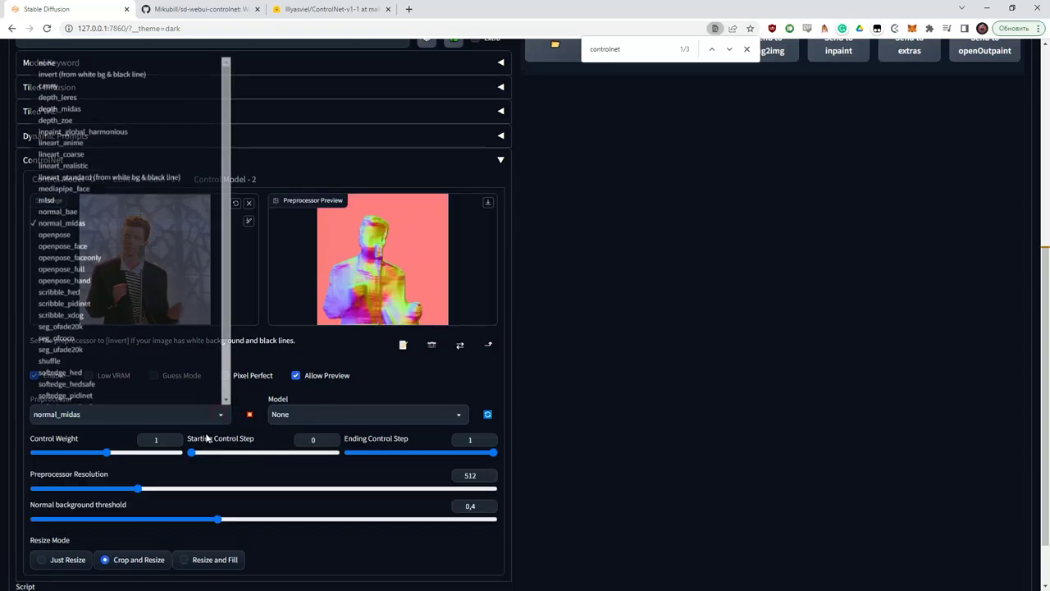
{"action": "left_click", "coordinate": [100, 234]}
{"action": "left_click", "coordinate": [249, 414]}
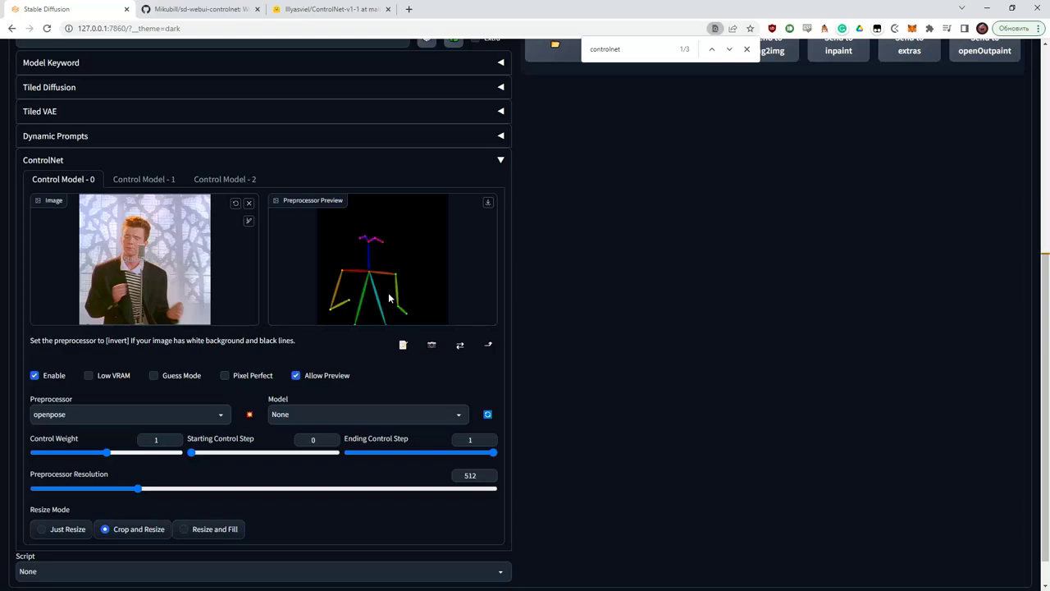
{"action": "left_click", "coordinate": [399, 417]}
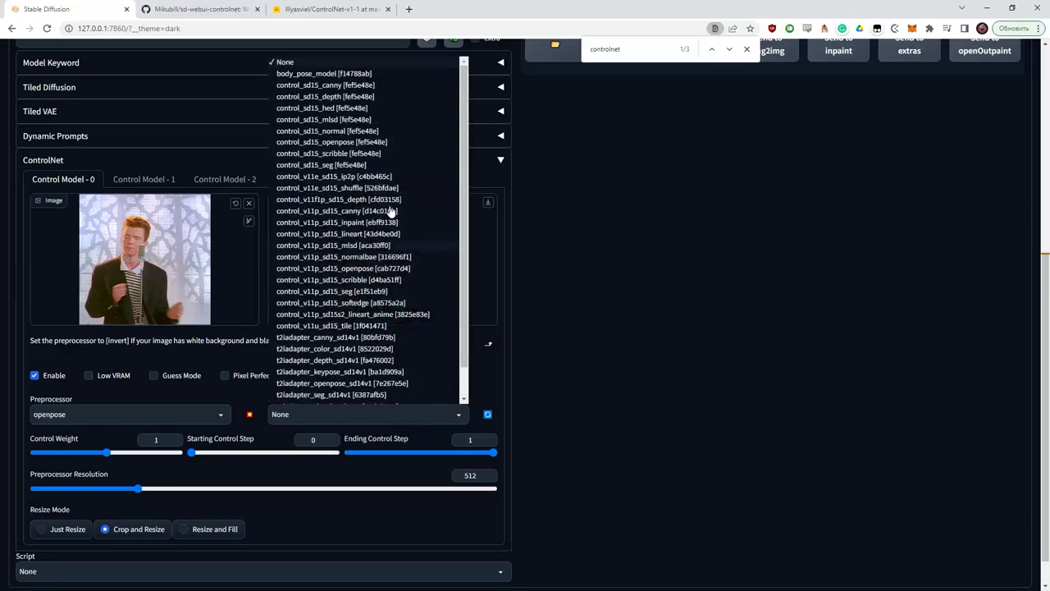
{"action": "left_click", "coordinate": [369, 268]}
Enter the prompt "Woman dancing, photo, hyper-realistic" and generate the txt2img image
{"action": "scroll", "coordinate": [376, 319], "scroll_direction": "up", "scroll_amount": 5}
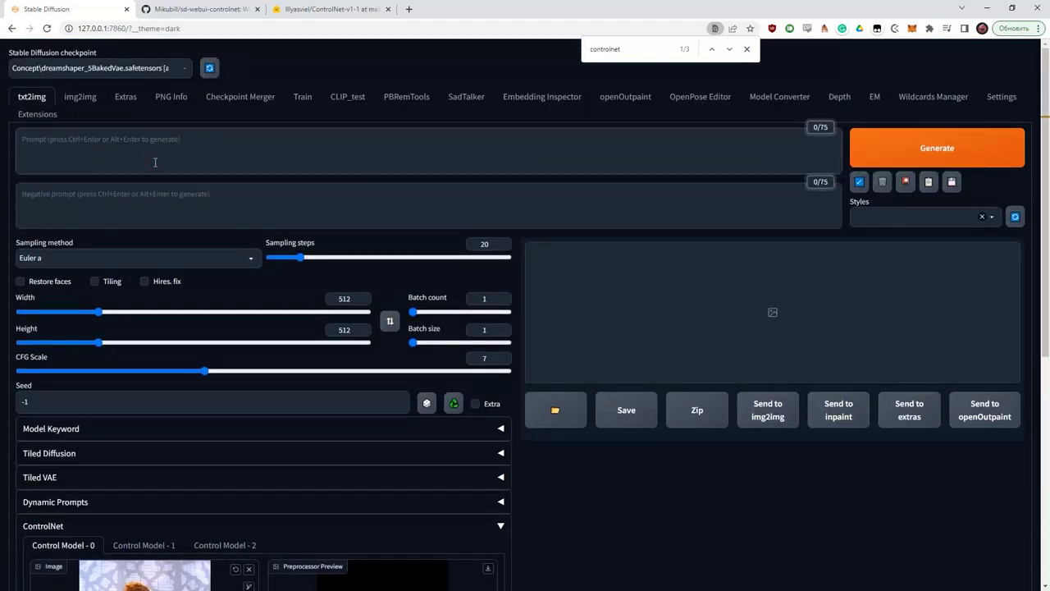
{"action": "type", "text": "Woman"}
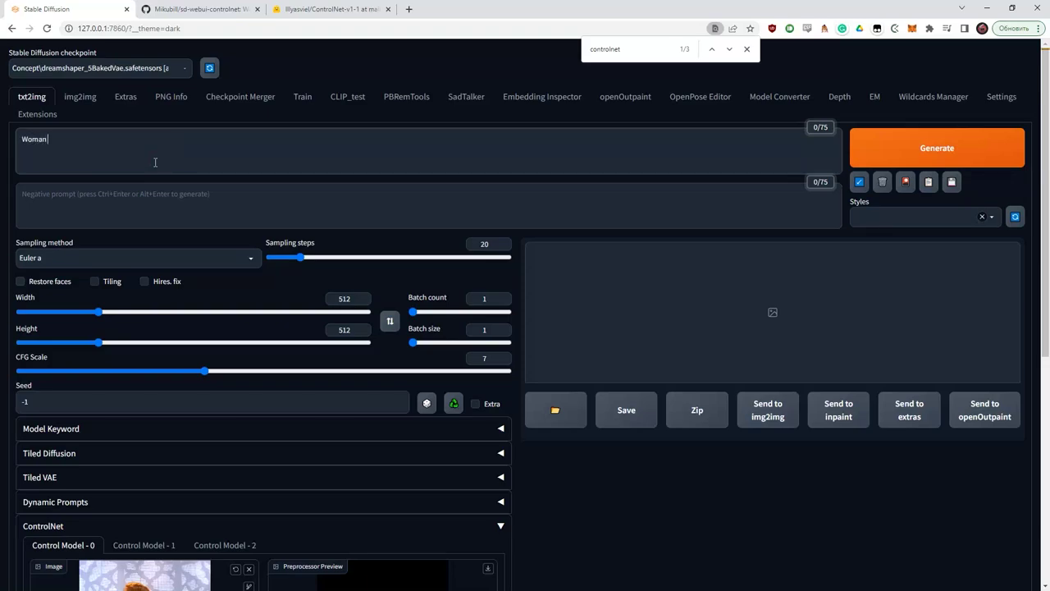
{"action": "type", "text": " dancing, photo, hyper-realistic"}
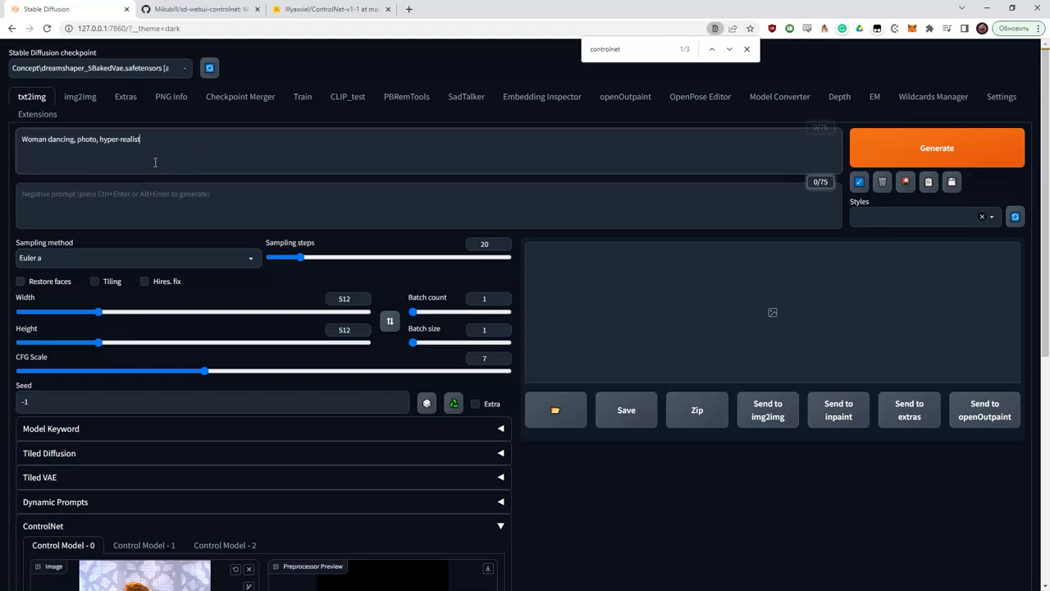
{"action": "left_click", "coordinate": [942, 163]}
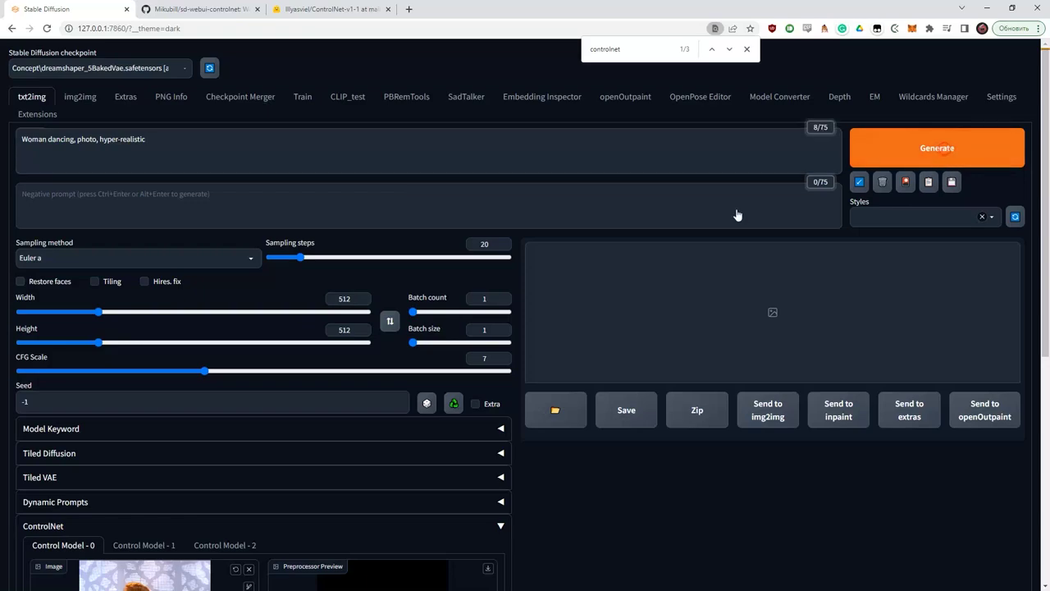
Check the generation progress in the console and compare the generated image with the openpose preview
{"action": "scroll", "coordinate": [600, 303], "scroll_direction": "down", "scroll_amount": 4}
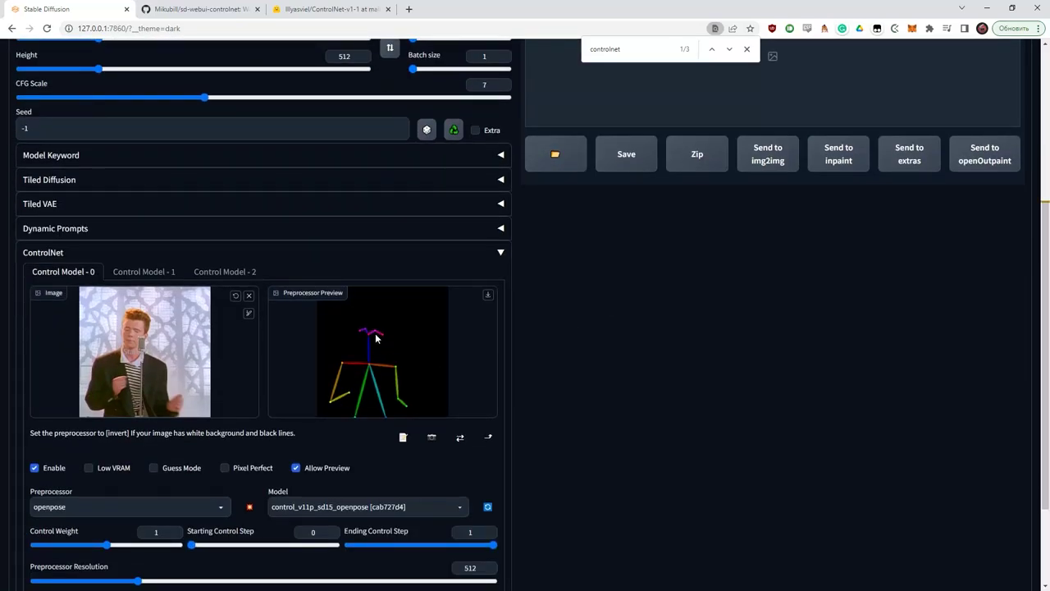
{"action": "scroll", "coordinate": [507, 374], "scroll_direction": "up", "scroll_amount": 4}
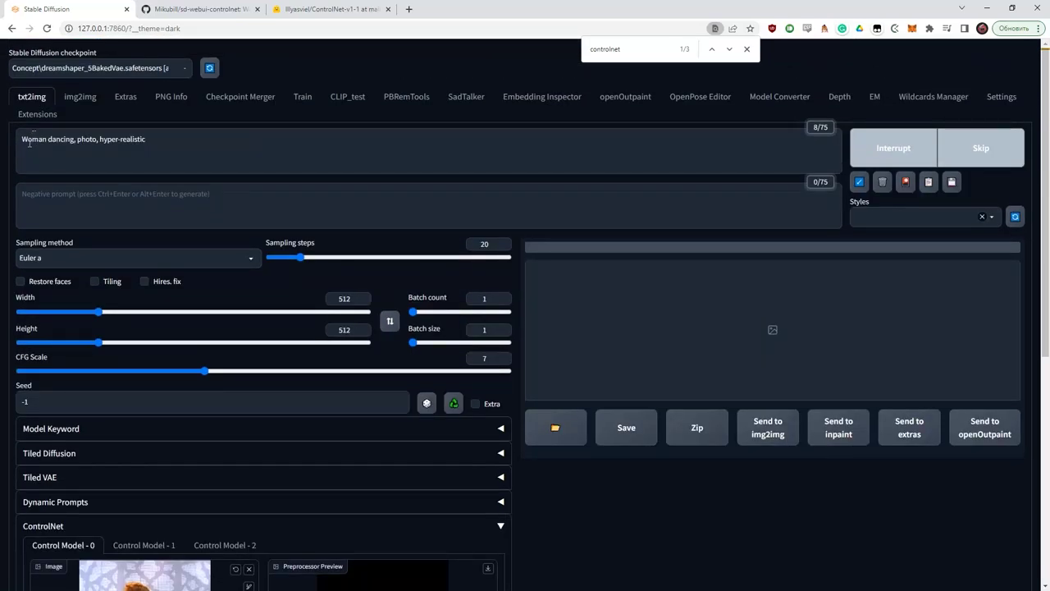
{"action": "scroll", "coordinate": [320, 276], "scroll_direction": "down", "scroll_amount": 2}
{"action": "key", "text": "alt+Tab"}
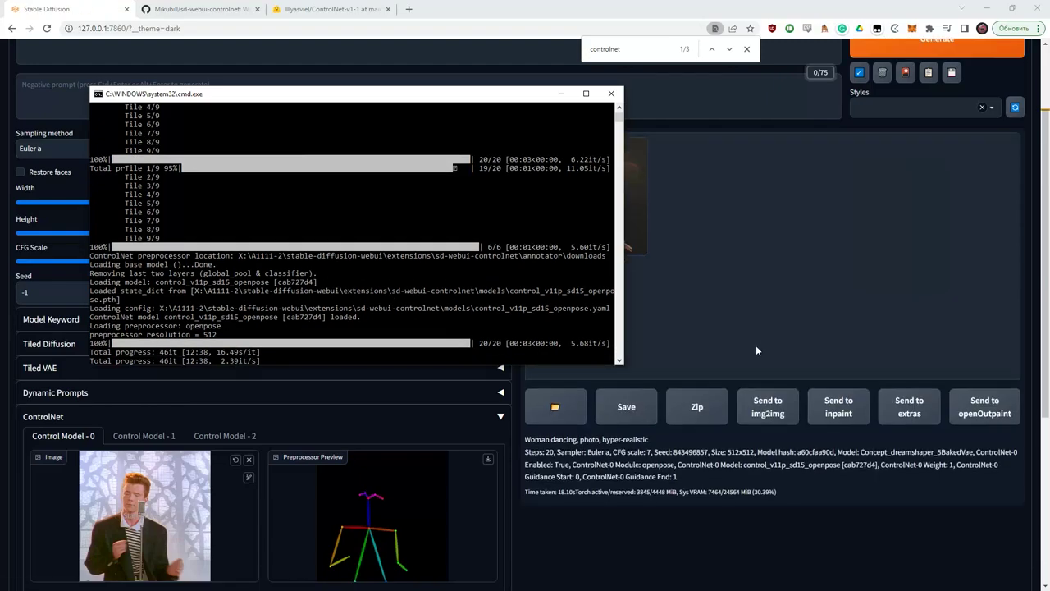
{"action": "left_click", "coordinate": [738, 327]}
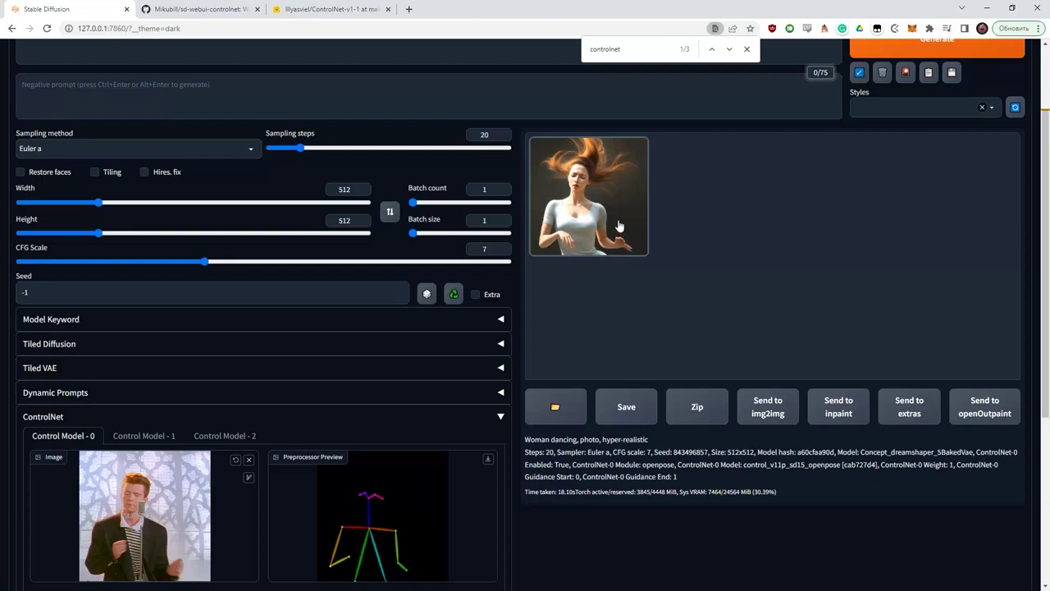
{"action": "scroll", "coordinate": [361, 531], "scroll_direction": "down", "scroll_amount": 4}
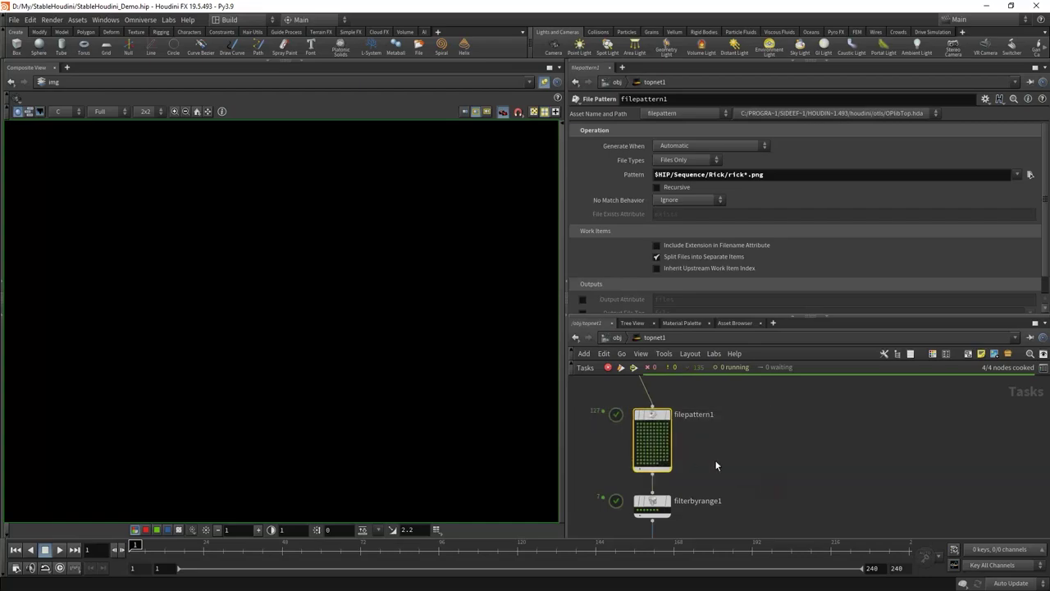
Switch to Houdini, duplicate the filterbyrange1 node under filepattern1 and set the copy's Filter Range end to 0
{"action": "scroll", "coordinate": [739, 465], "scroll_direction": "down", "scroll_amount": 5}
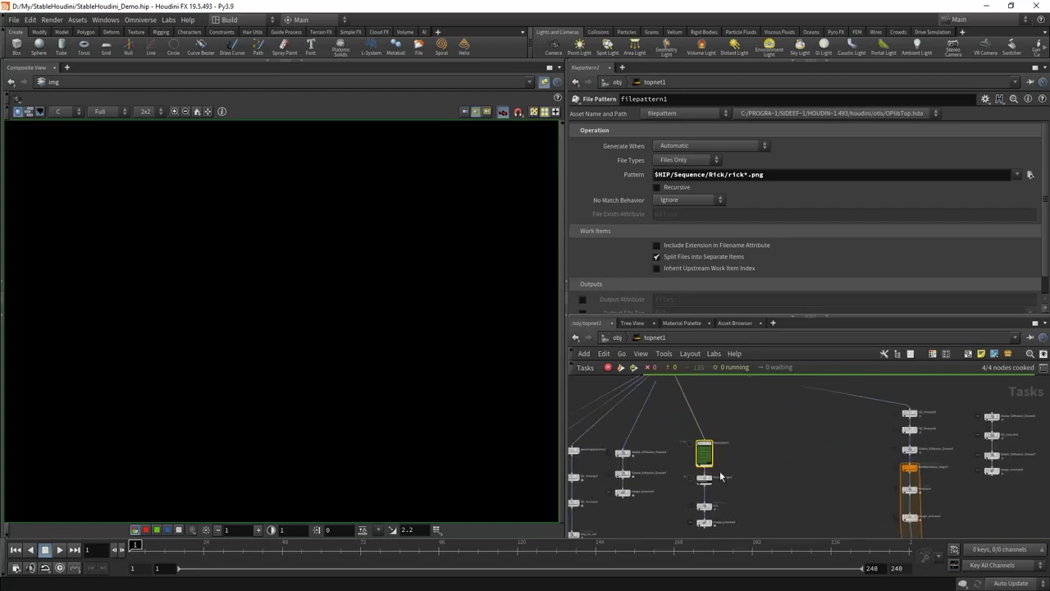
{"action": "scroll", "coordinate": [720, 471], "scroll_direction": "up", "scroll_amount": 6}
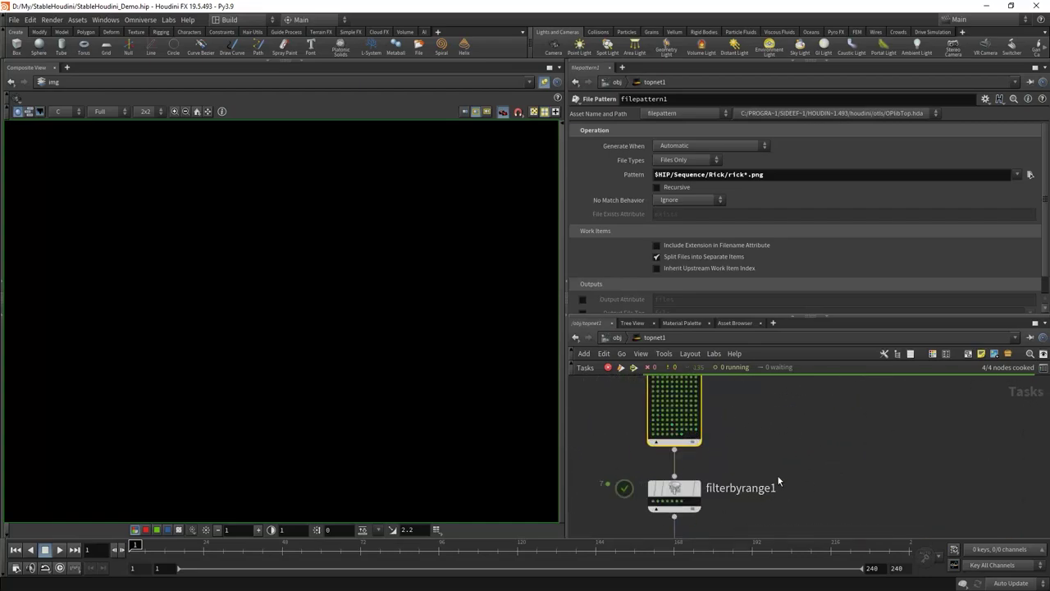
{"action": "middle_click_drag", "start_coordinate": [815, 517], "coordinate": [775, 429]}
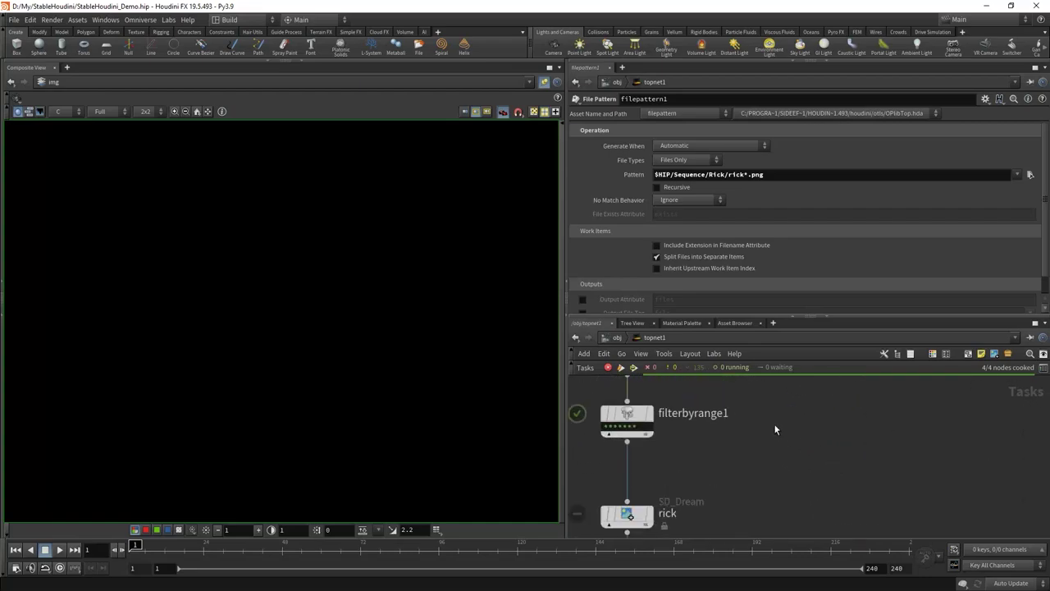
{"action": "left_click", "coordinate": [680, 418]}
{"action": "key", "text": "ctrl+c"}
{"action": "key", "text": "ctrl+v"}
{"action": "middle_click_drag", "start_coordinate": [815, 459], "coordinate": [727, 497]}
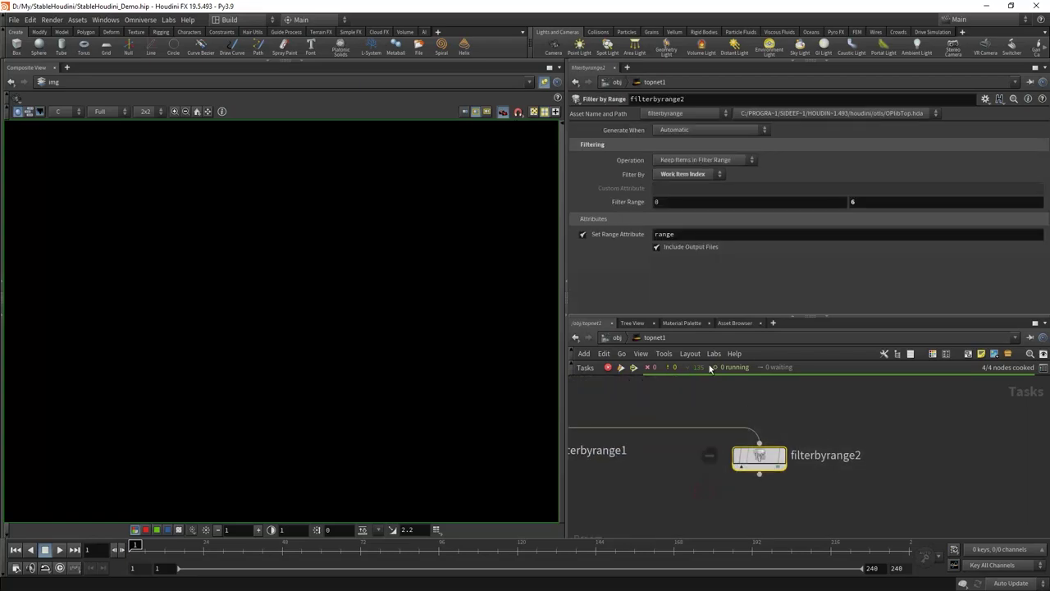
{"action": "middle_click", "coordinate": [876, 201], "text": "ctrl"}
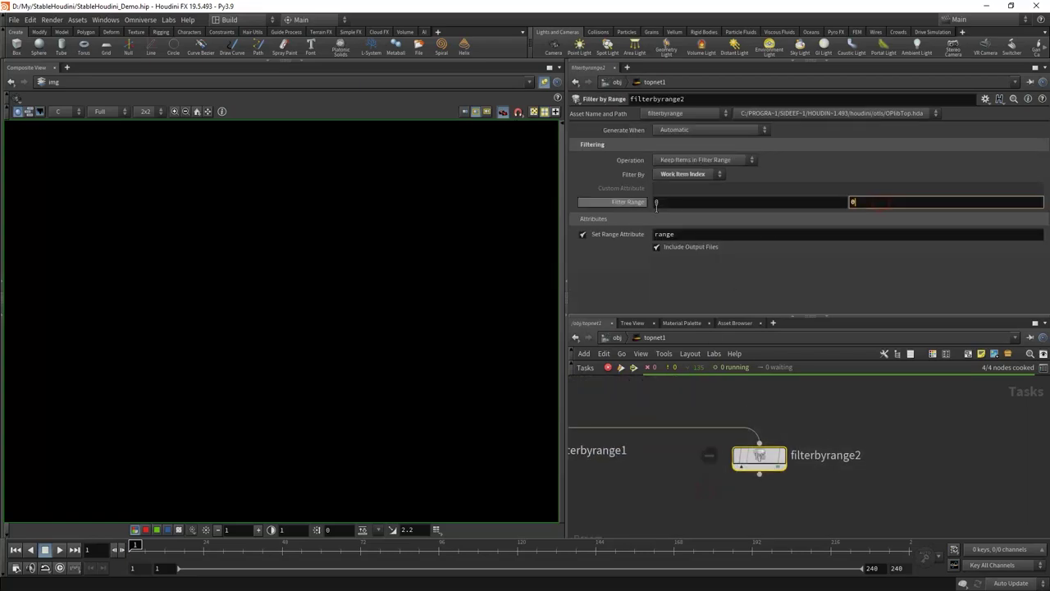
{"action": "left_click", "coordinate": [743, 473]}
Add an Image Preview node below filterbyrange2 and cook it
{"action": "left_click", "coordinate": [759, 482]}
{"action": "key", "text": "Tab"}
{"action": "type", "text": "ima"}
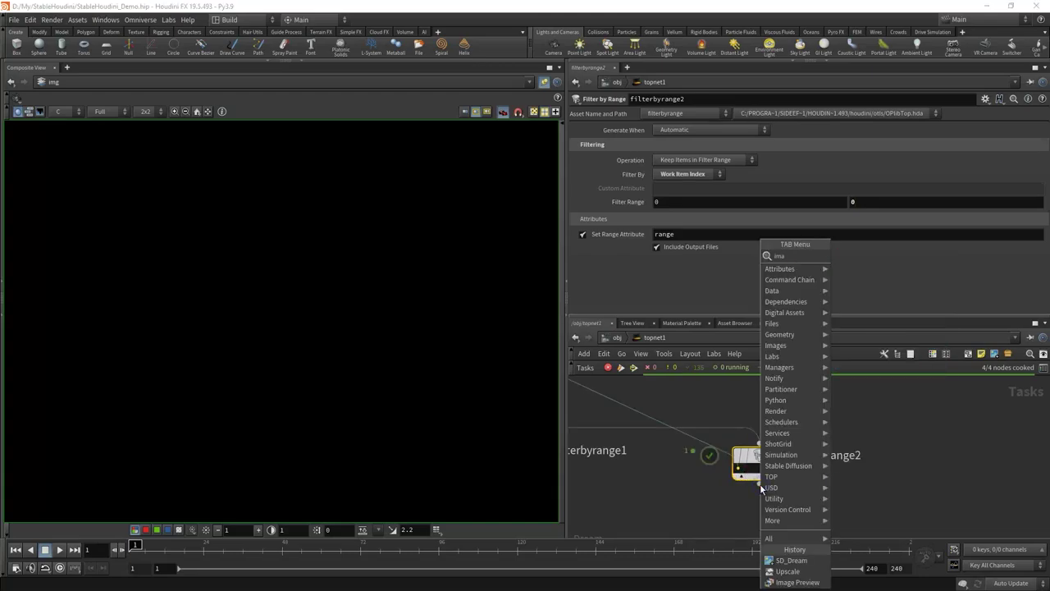
{"action": "key", "text": "Return"}
{"action": "left_click", "coordinate": [758, 521]}
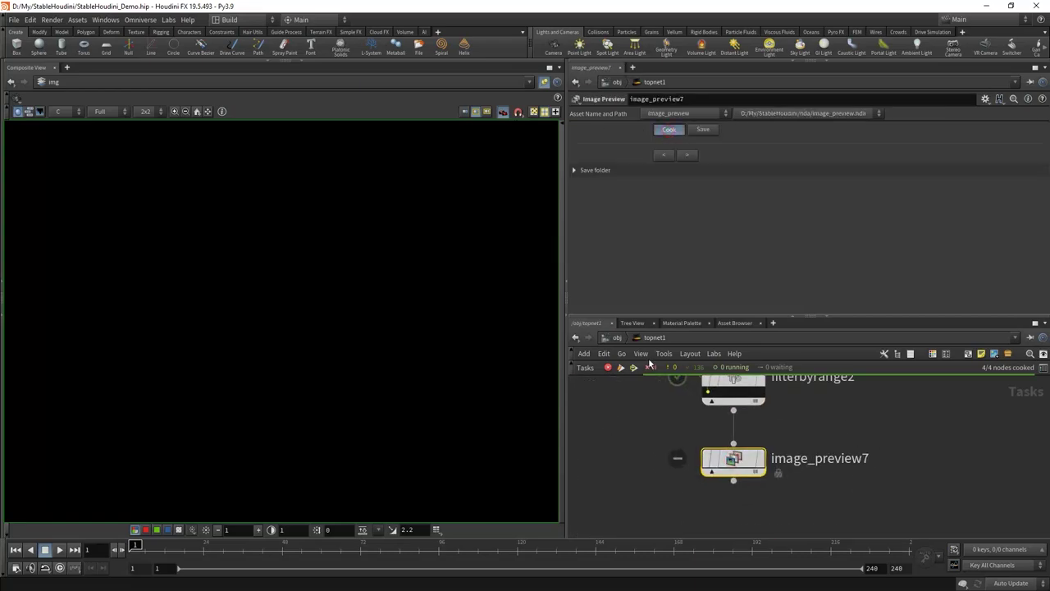
Show the new Image Preview node's output in the composite view and frame the image
{"action": "double_click", "coordinate": [712, 460]}
{"action": "key", "text": "u"}
{"action": "scroll", "coordinate": [365, 256], "scroll_direction": "up", "scroll_amount": 5}
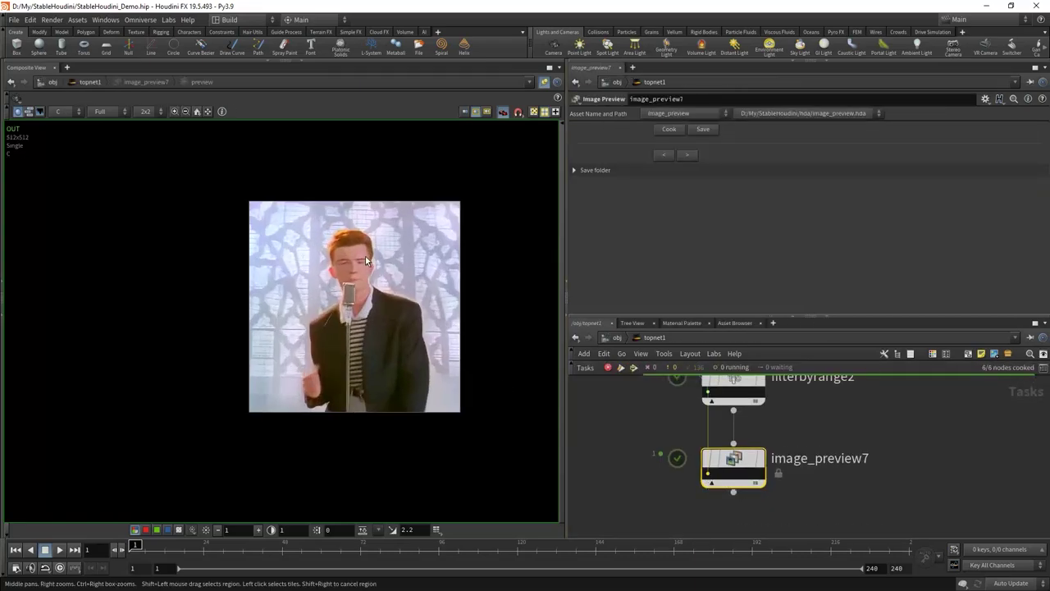
{"action": "middle_click_drag", "start_coordinate": [420, 328], "coordinate": [349, 324]}
{"action": "scroll", "coordinate": [714, 427], "scroll_direction": "down", "scroll_amount": 2}
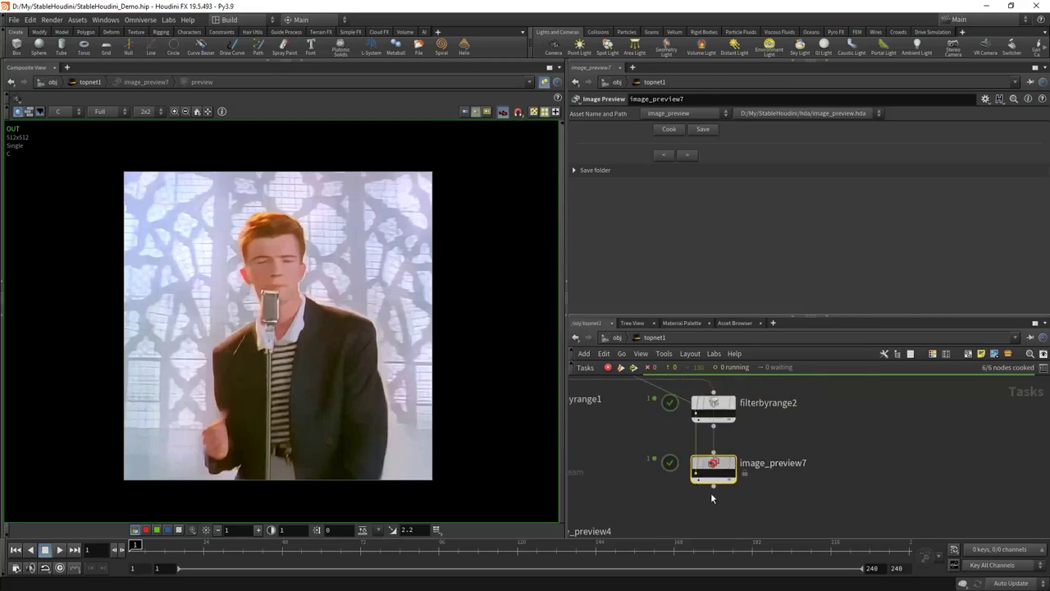
Insert an SD_Dream node between filterbyrange2 and image_preview7 and add one ControlNet unit to it
{"action": "left_click_drag", "start_coordinate": [714, 461], "coordinate": [714, 526]}
{"action": "left_click", "coordinate": [717, 426]}
{"action": "type", "text": "drea"}
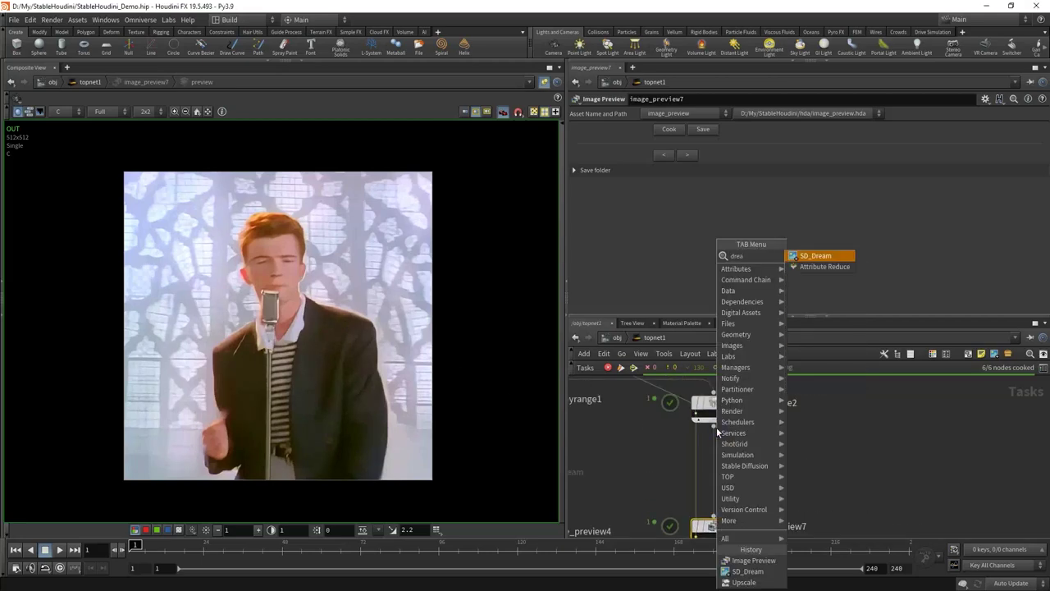
{"action": "key", "text": "Return"}
{"action": "left_click", "coordinate": [712, 470]}
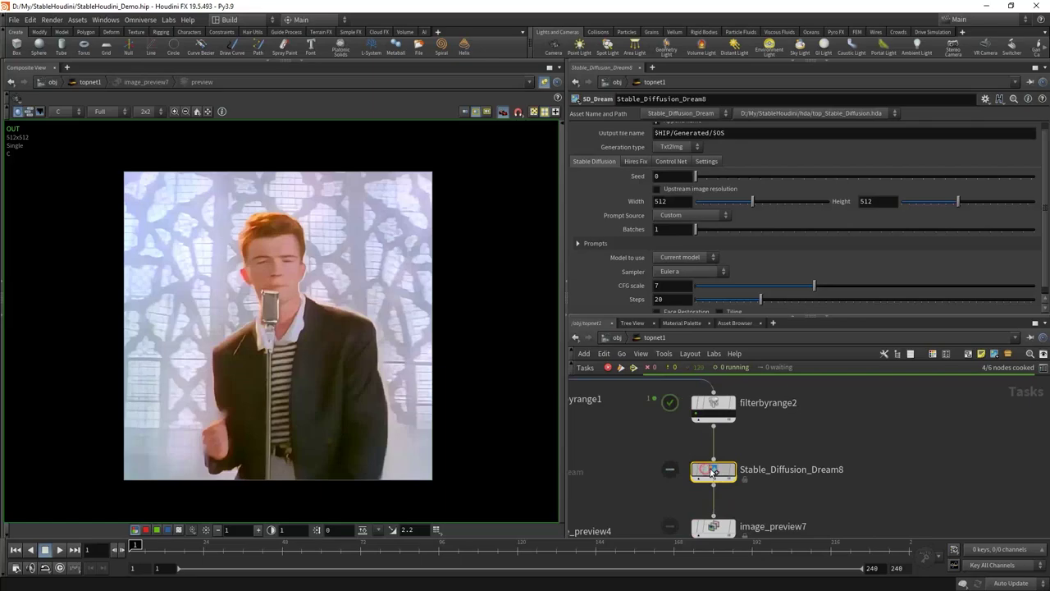
{"action": "left_click", "coordinate": [672, 162]}
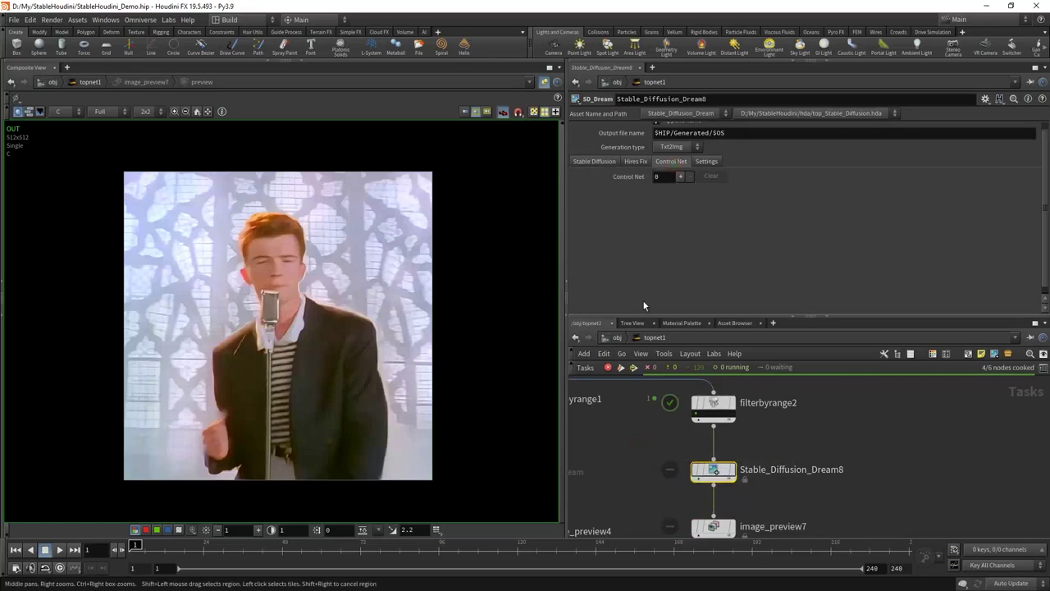
{"action": "left_click", "coordinate": [683, 177]}
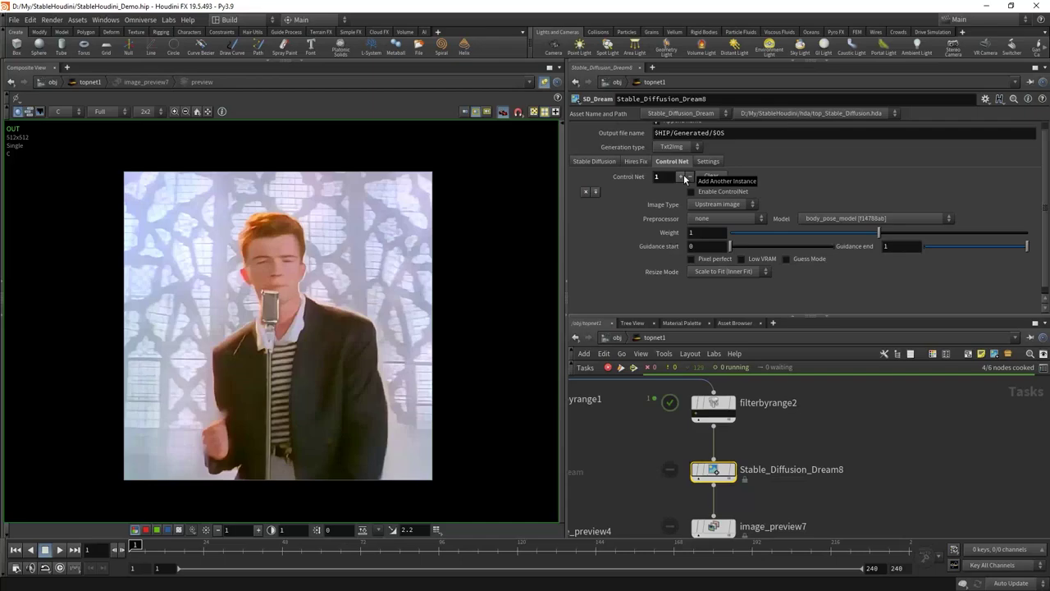
Try the Img2Img generation type and three ControlNet units, and return to Txt2Img with a single unit
{"action": "left_click", "coordinate": [674, 146]}
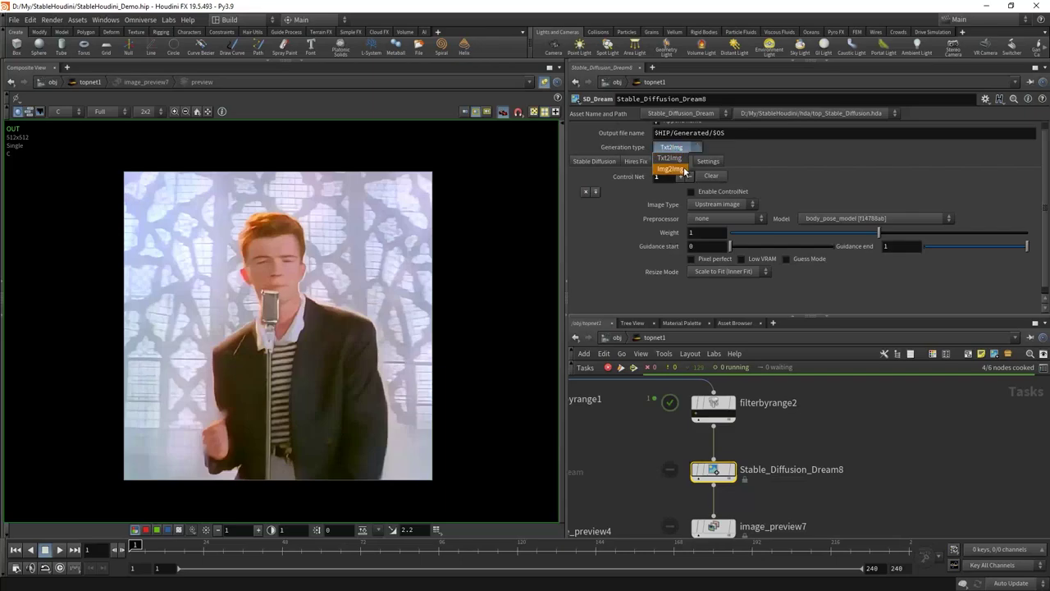
{"action": "left_click", "coordinate": [671, 146]}
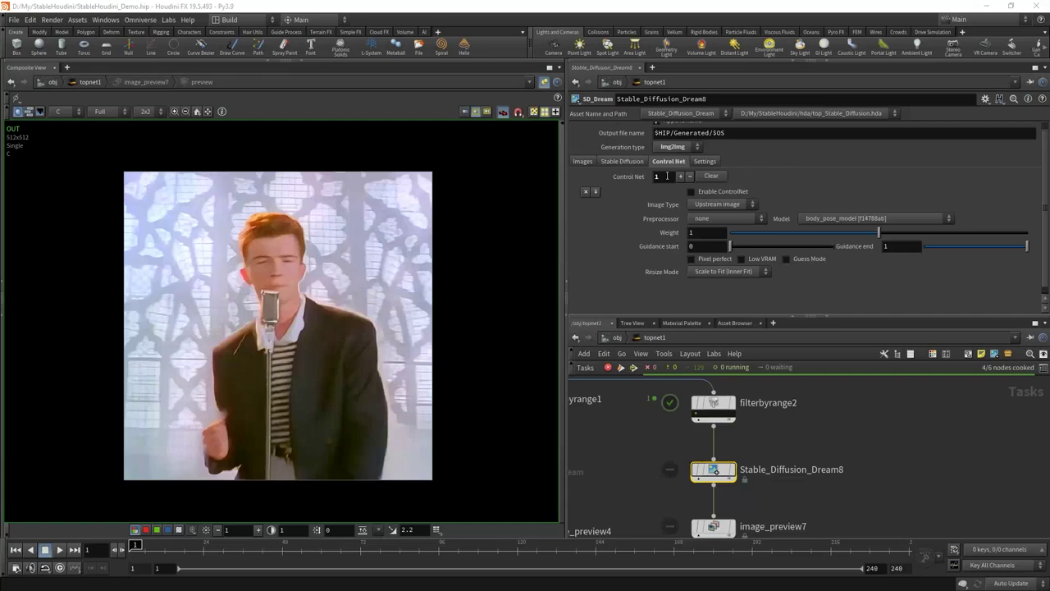
{"action": "left_click", "coordinate": [667, 176]}
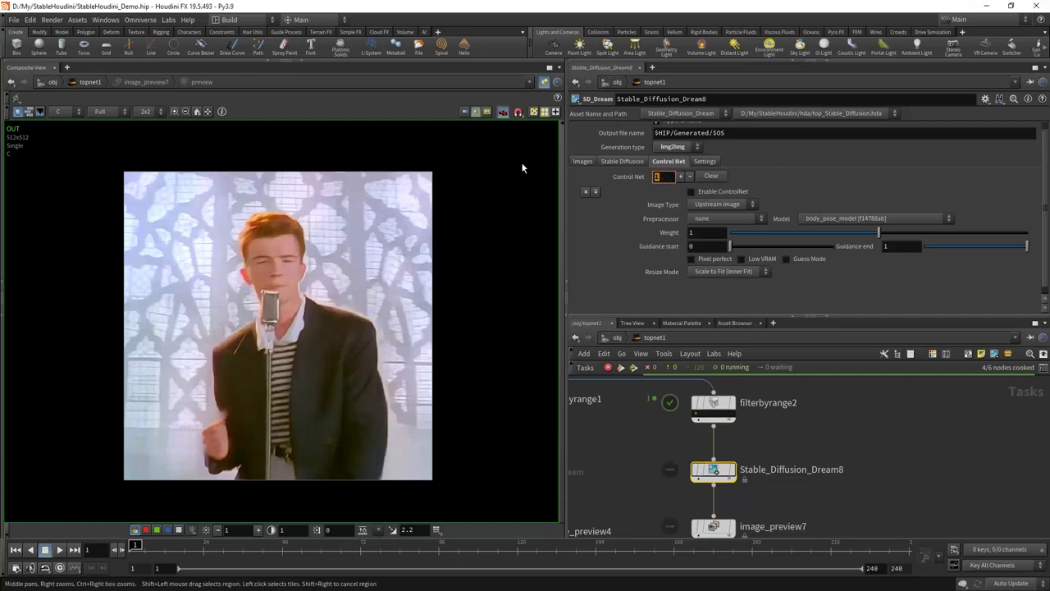
{"action": "type", "text": "3"}
{"action": "key", "text": "Return"}
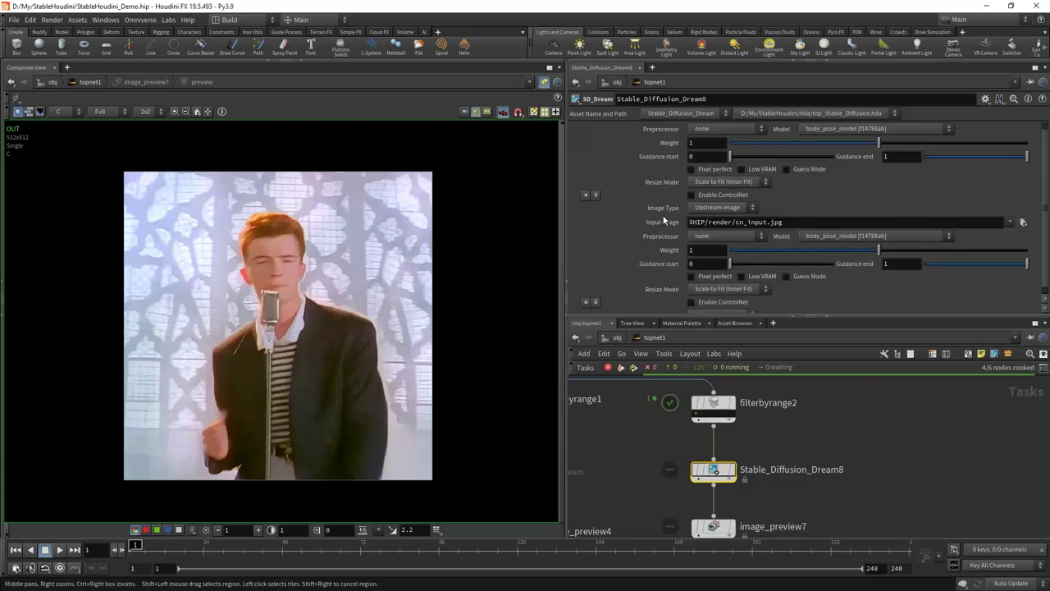
{"action": "scroll", "coordinate": [747, 222], "scroll_direction": "down", "scroll_amount": 2}
{"action": "left_click_drag", "start_coordinate": [808, 316], "coordinate": [808, 396]}
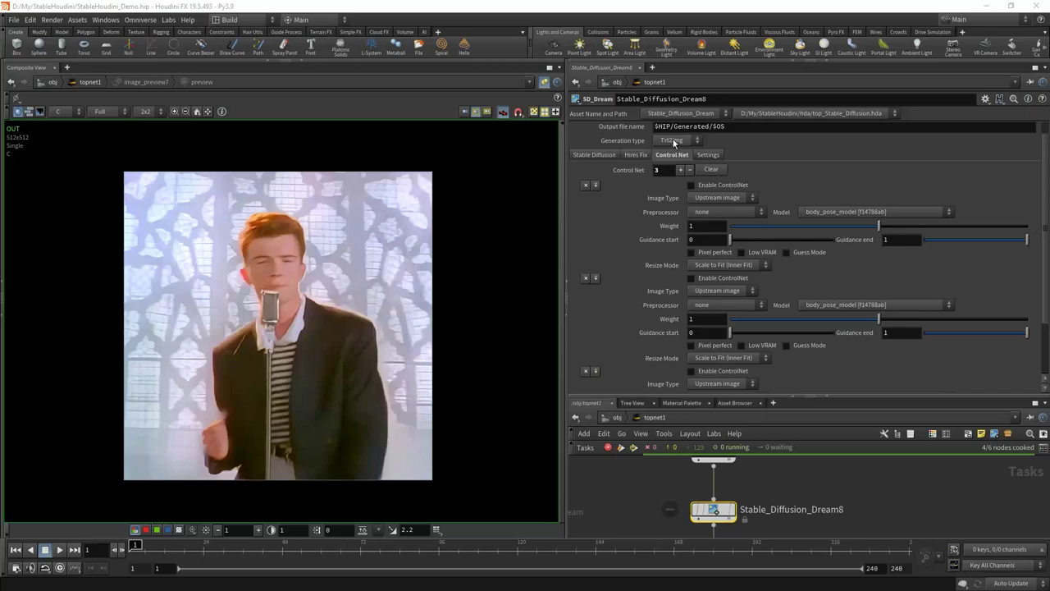
{"action": "left_click", "coordinate": [586, 277]}
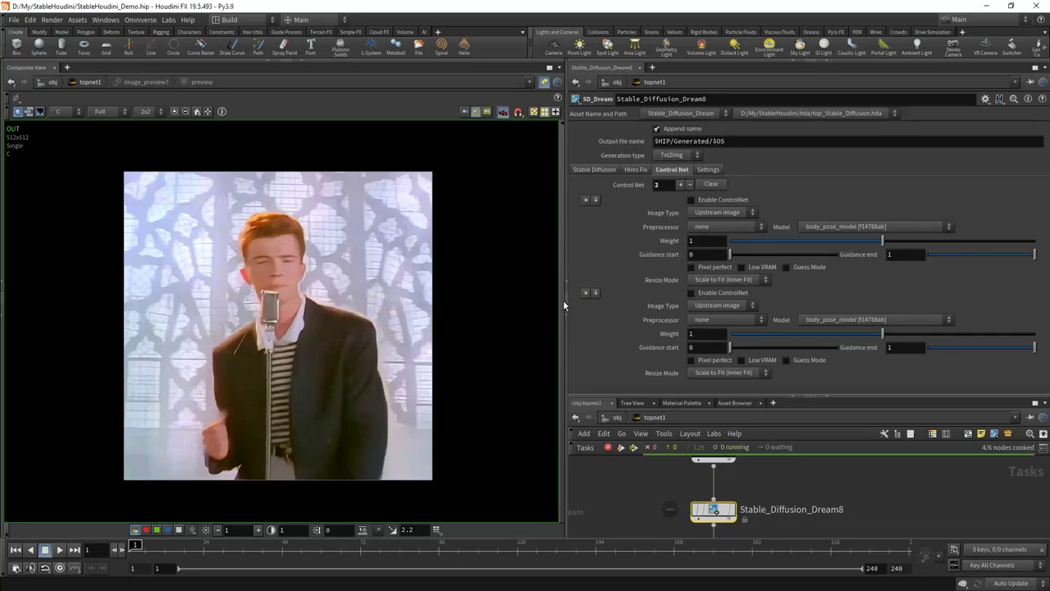
{"action": "left_click", "coordinate": [689, 184]}
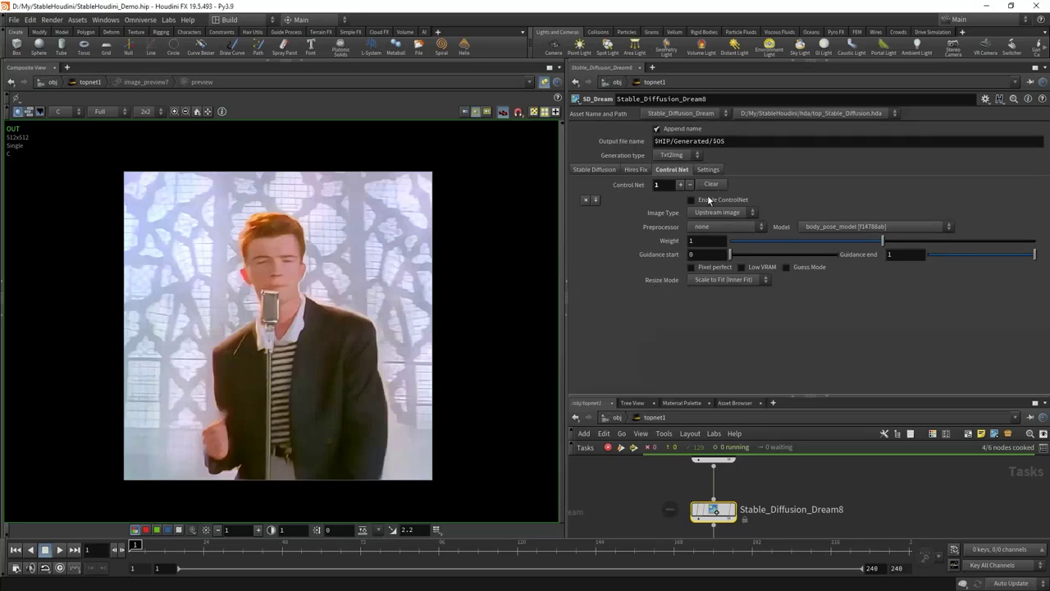
Enable the ControlNet unit with the openpose_full preprocessor and the control_v11p_sd15_openpose model
{"action": "left_click", "coordinate": [719, 199]}
{"action": "left_click", "coordinate": [754, 230]}
{"action": "left_click", "coordinate": [868, 232]}
{"action": "left_click", "coordinate": [867, 230]}
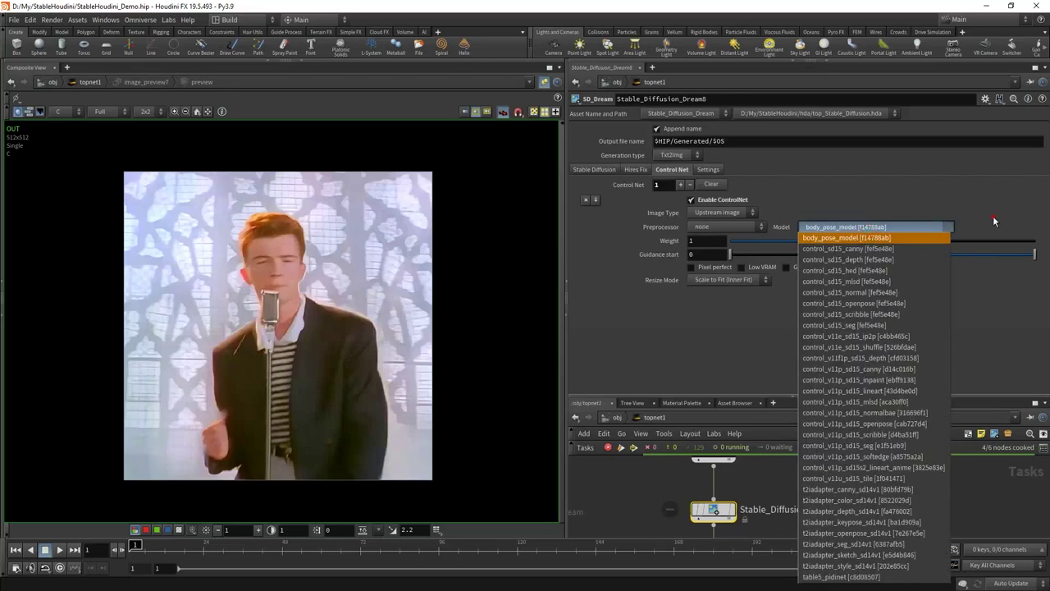
{"action": "left_click", "coordinate": [743, 228]}
{"action": "left_click", "coordinate": [738, 229]}
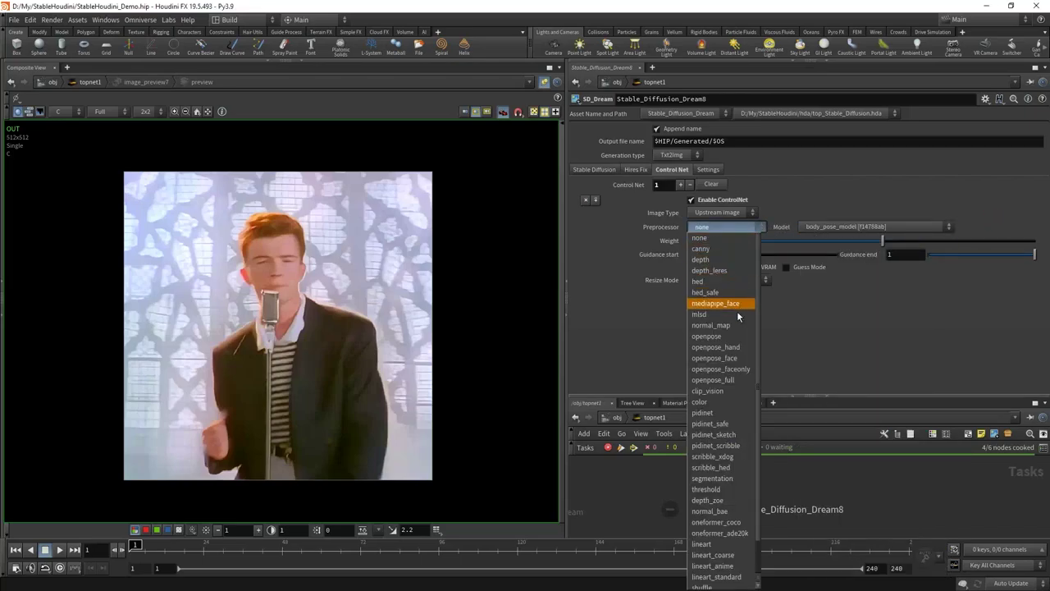
{"action": "left_click", "coordinate": [722, 381]}
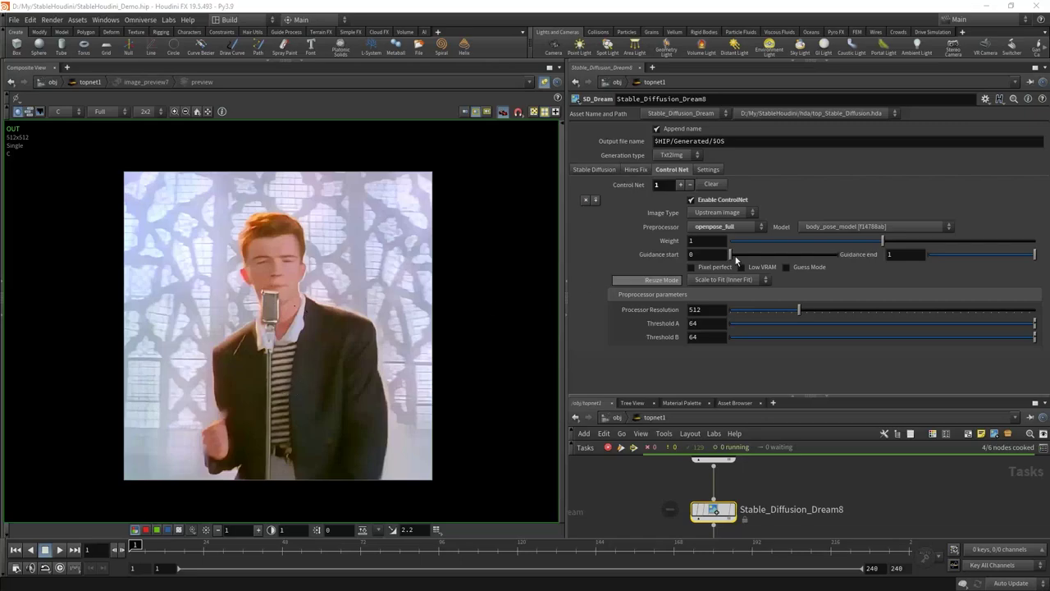
{"action": "left_click", "coordinate": [822, 232]}
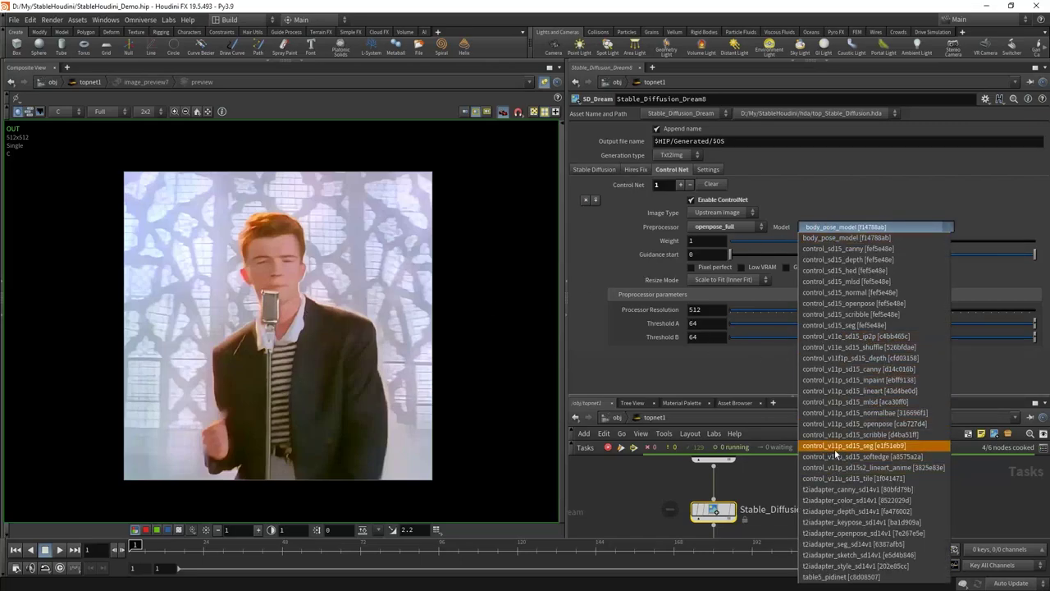
{"action": "left_click", "coordinate": [857, 423]}
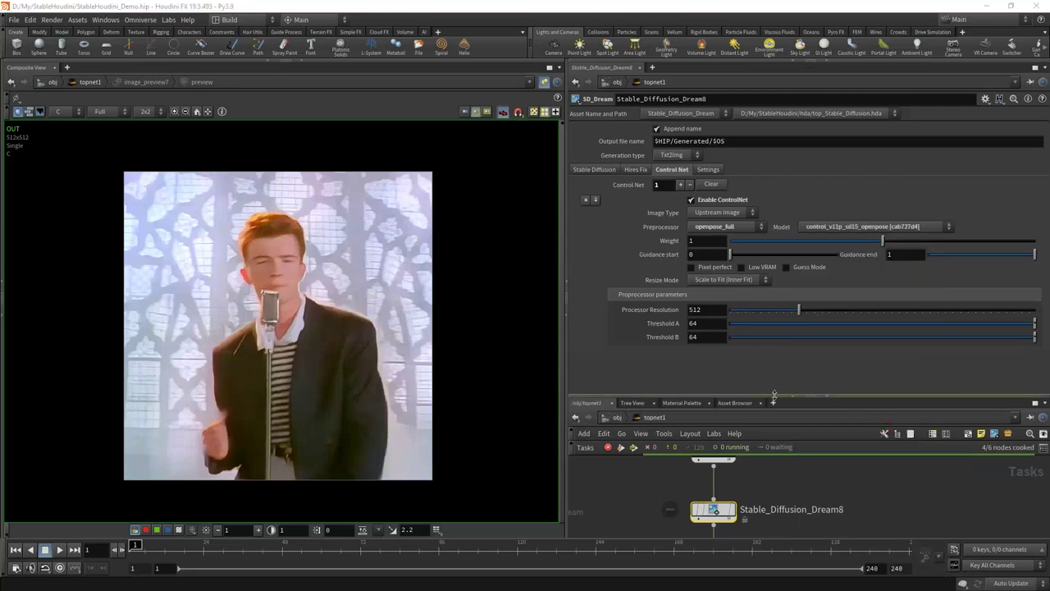
Enter the prompt "painting of a dancing Keanu Reeves, wearing a black suit with tie, detailed face" in the SD_Dream node
{"action": "left_click_drag", "start_coordinate": [776, 396], "coordinate": [778, 349]}
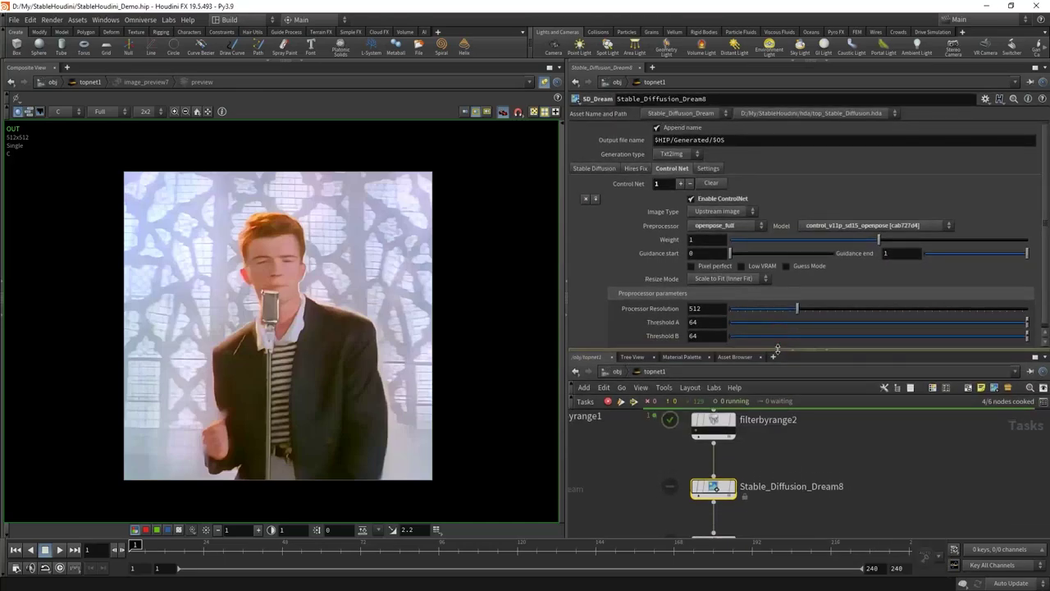
{"action": "left_click", "coordinate": [610, 170]}
{"action": "left_click", "coordinate": [582, 250]}
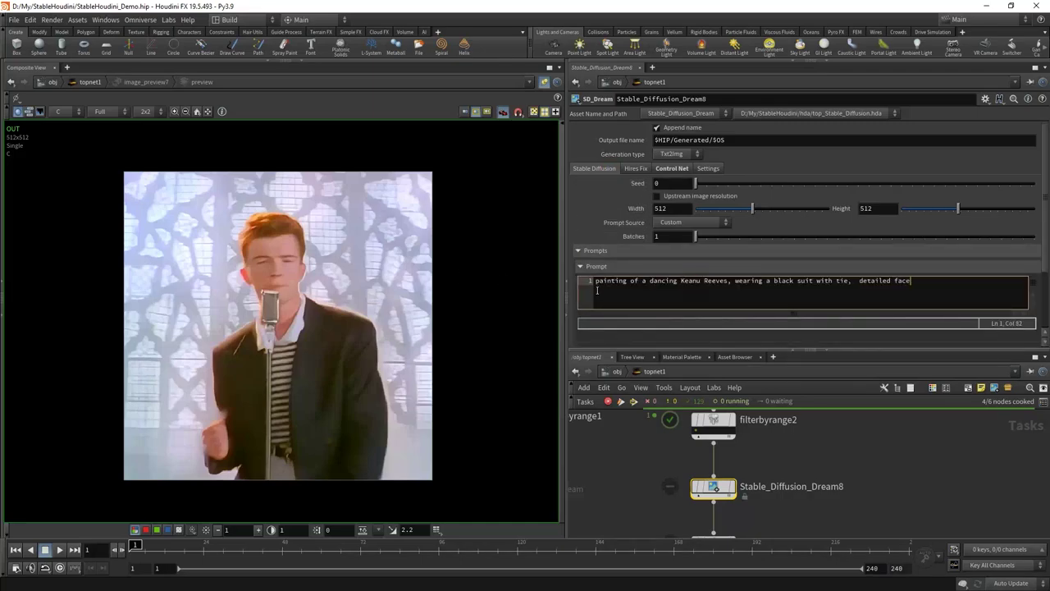
{"action": "key", "text": "ctrl+Left"}
{"action": "key", "text": "ctrl+Left"}
{"action": "key", "text": "BackSpace"}
{"action": "scroll", "coordinate": [999, 236], "scroll_direction": "down", "scroll_amount": 2}
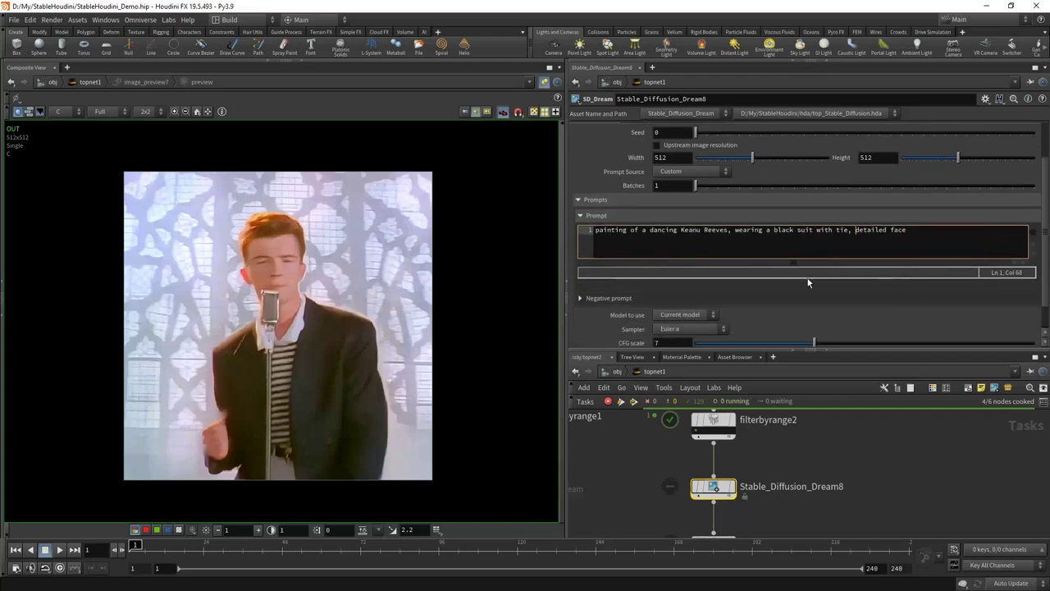
Paste the copied negative prompt starting "duplicate, clone, bad art, disfigured, deformed, extra limbs" into the SD_Dream node
{"action": "left_click", "coordinate": [579, 298]}
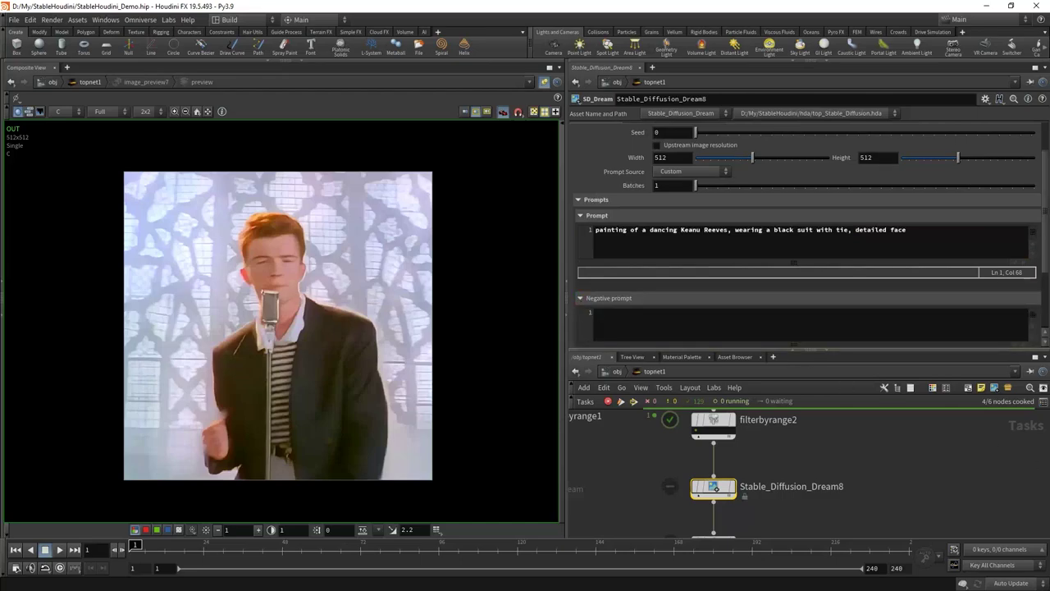
{"action": "left_click", "coordinate": [696, 319]}
{"action": "key", "text": "ctrl+v"}
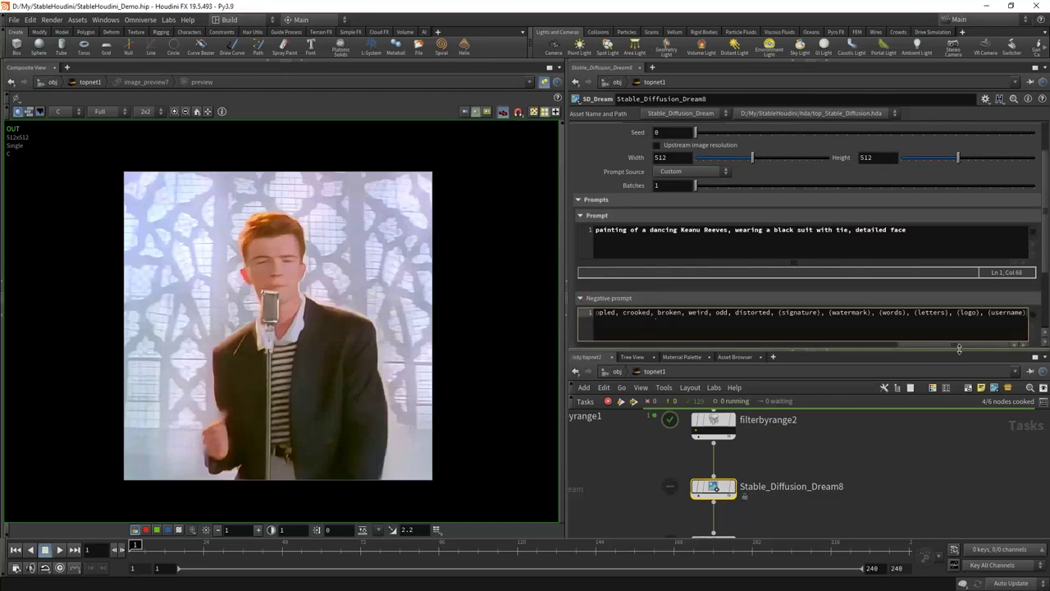
{"action": "left_click_drag", "start_coordinate": [953, 346], "coordinate": [599, 349]}
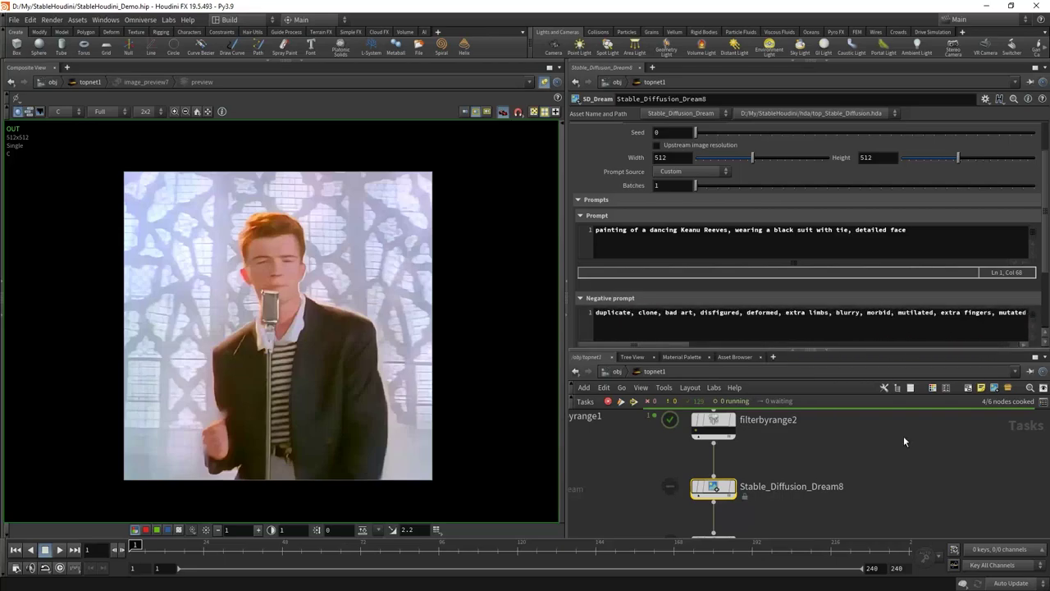
Collapse the prompts section and set the SD_Dream output file name to $HIP/Generated/Sequence/$OS/$OS
{"action": "left_click", "coordinate": [578, 200]}
{"action": "scroll", "coordinate": [645, 230], "scroll_direction": "up", "scroll_amount": 2}
{"action": "left_click", "coordinate": [877, 140]}
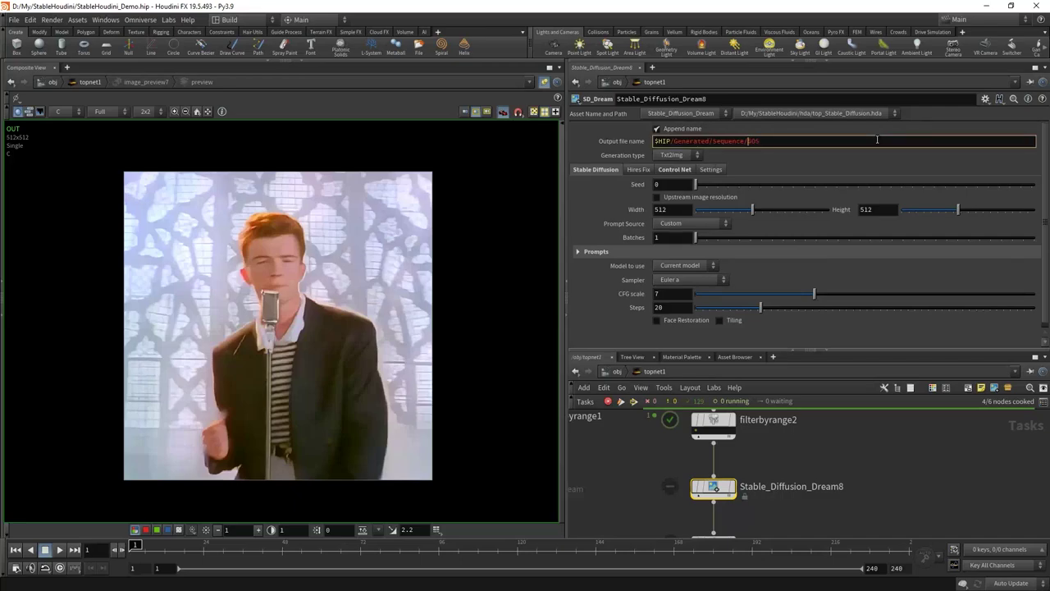
{"action": "type", "text": "$OS"}
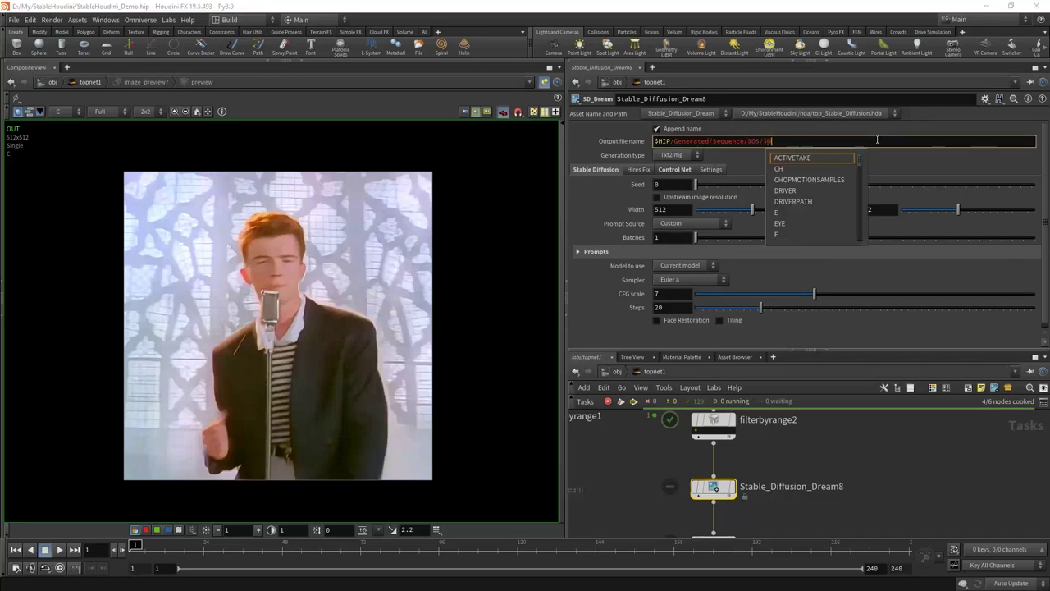
{"action": "key", "text": "Return"}
Go over the Hires Fix and ControlNet settings, cook image_preview7 and save the scene
{"action": "left_click", "coordinate": [638, 169]}
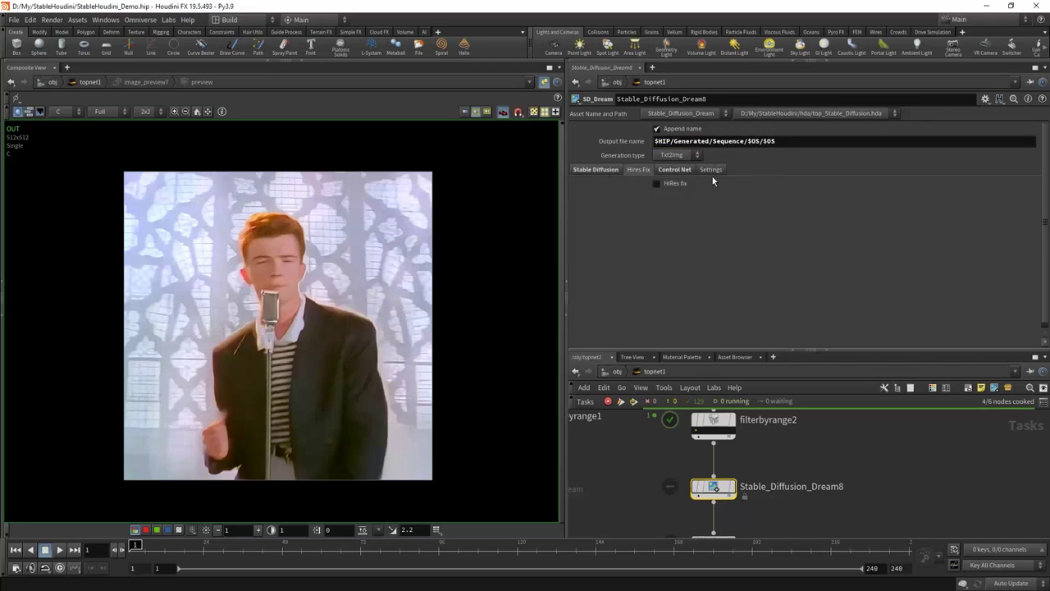
{"action": "left_click", "coordinate": [674, 169]}
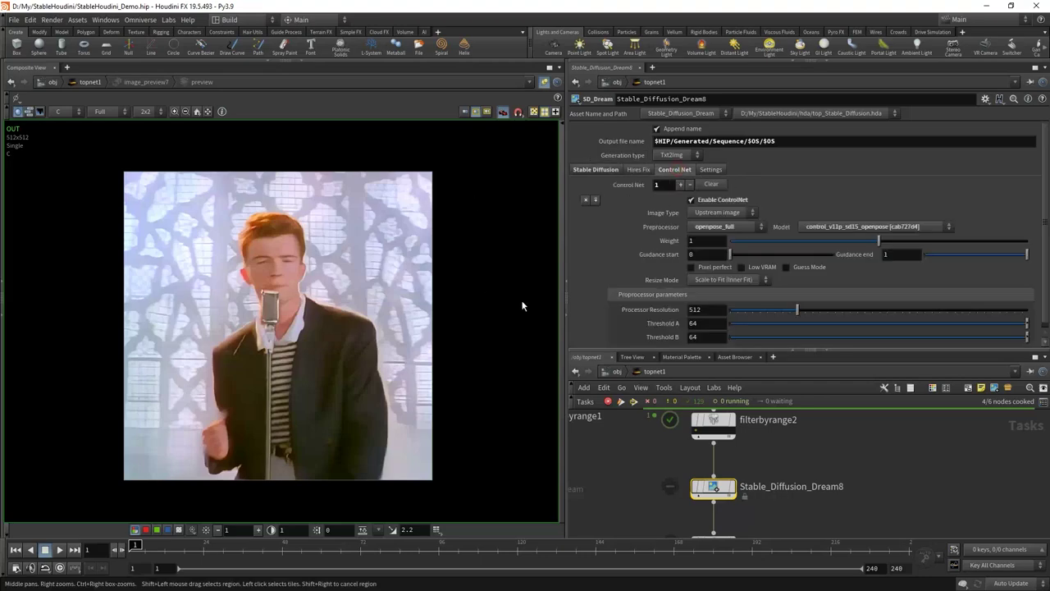
{"action": "key", "text": "h"}
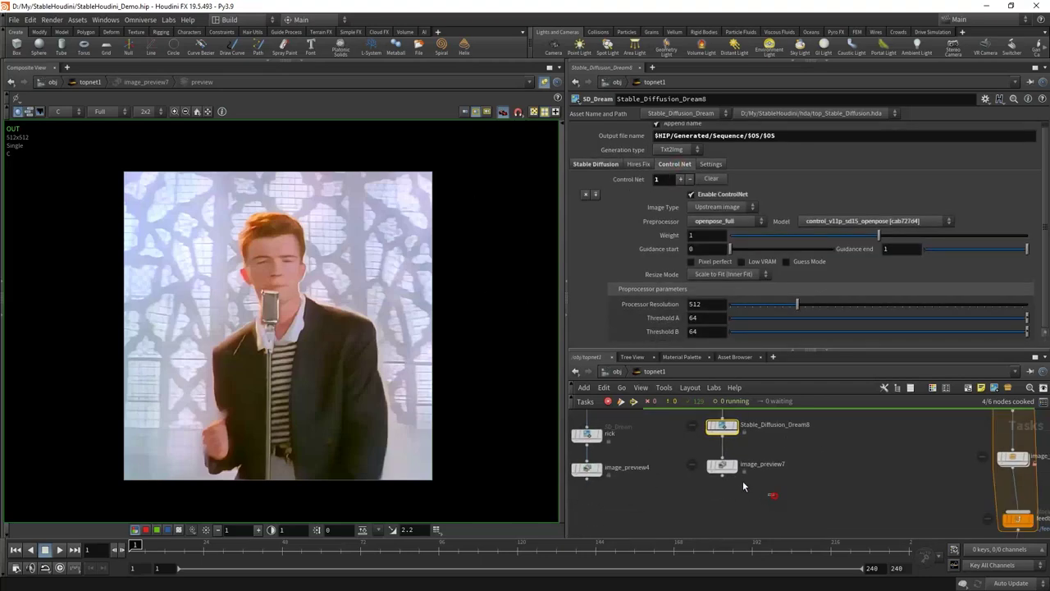
{"action": "left_click", "coordinate": [718, 465]}
{"action": "key", "text": "ctrl+s"}
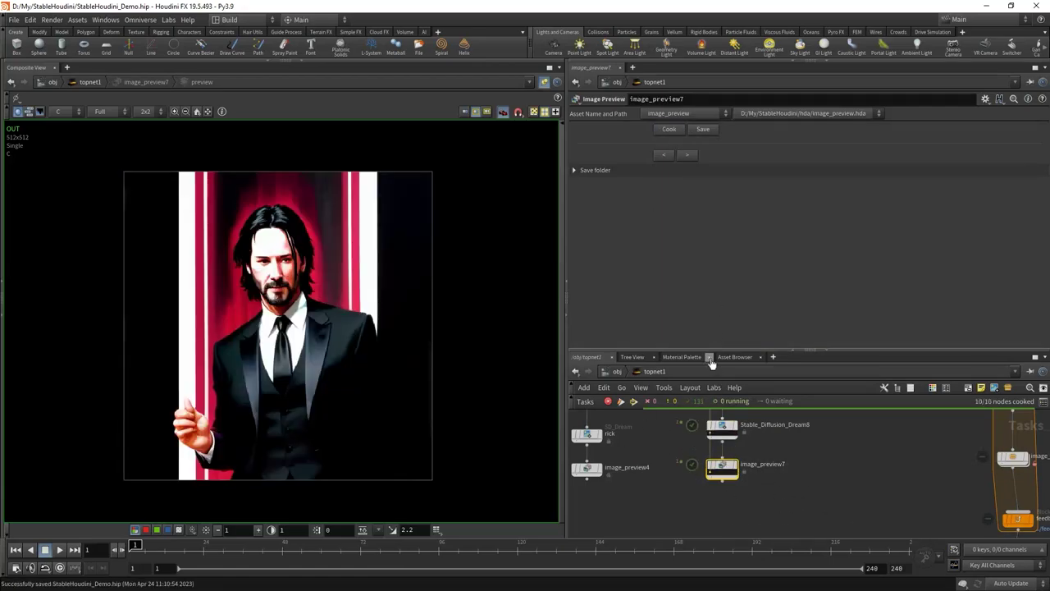
Compare the source frame of filterbyrange2 with the image generated by Stable_Diffusion_Dream8, looking closely at the hand pose
{"action": "left_click_drag", "start_coordinate": [712, 351], "coordinate": [706, 232]}
{"action": "scroll", "coordinate": [694, 327], "scroll_direction": "up", "scroll_amount": 3}
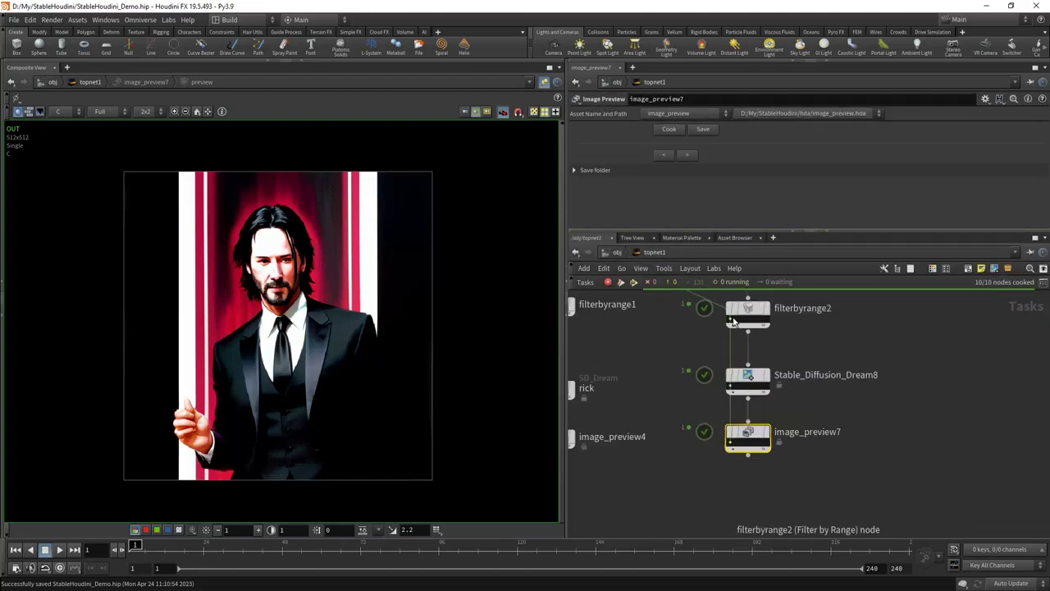
{"action": "left_click", "coordinate": [731, 320]}
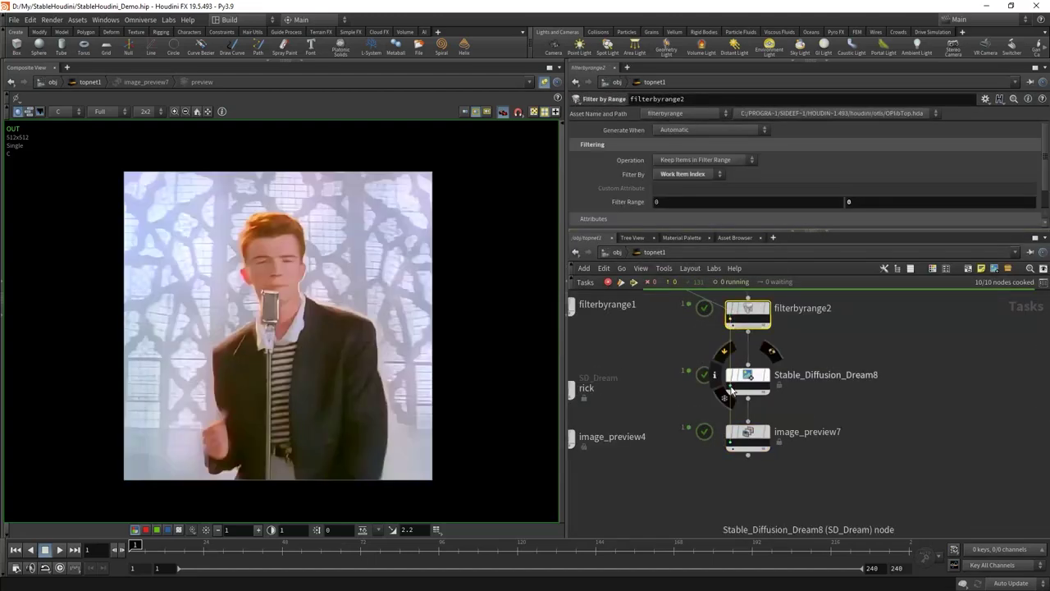
{"action": "left_click", "coordinate": [730, 390]}
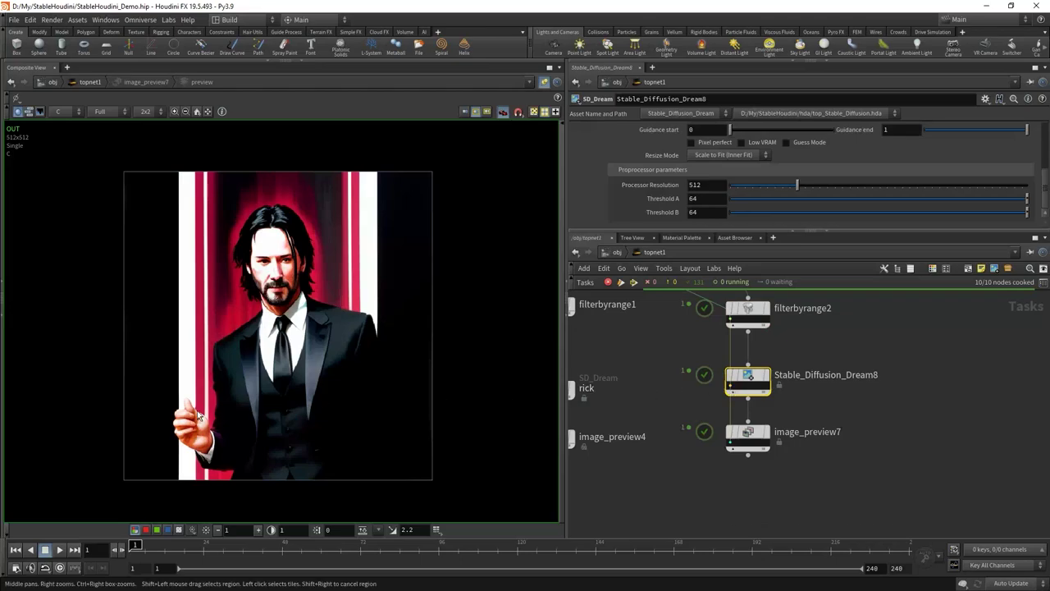
{"action": "left_click", "coordinate": [731, 322]}
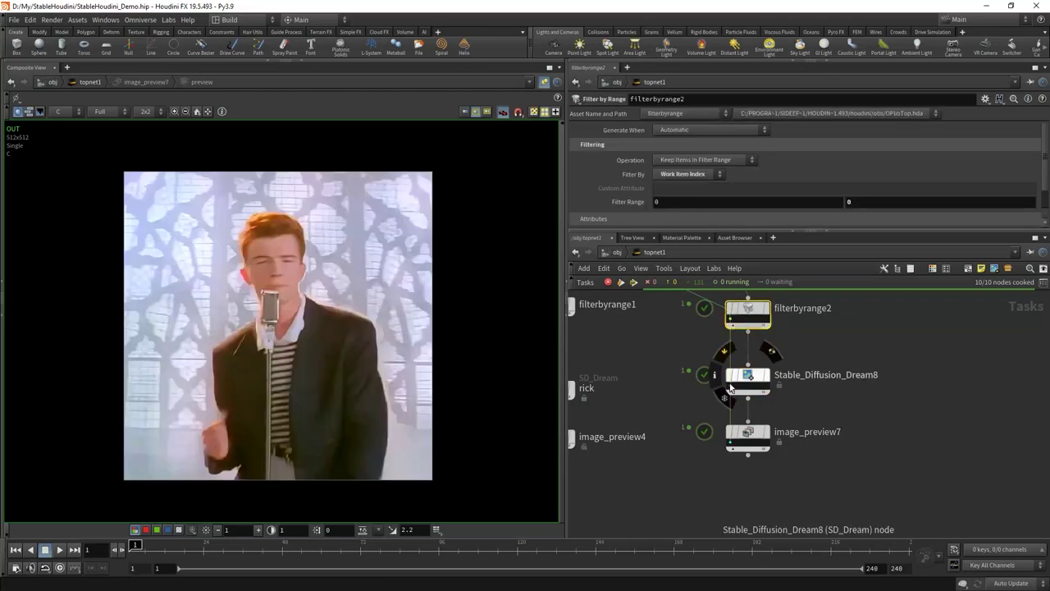
{"action": "scroll", "coordinate": [197, 451], "scroll_direction": "up", "scroll_amount": 4}
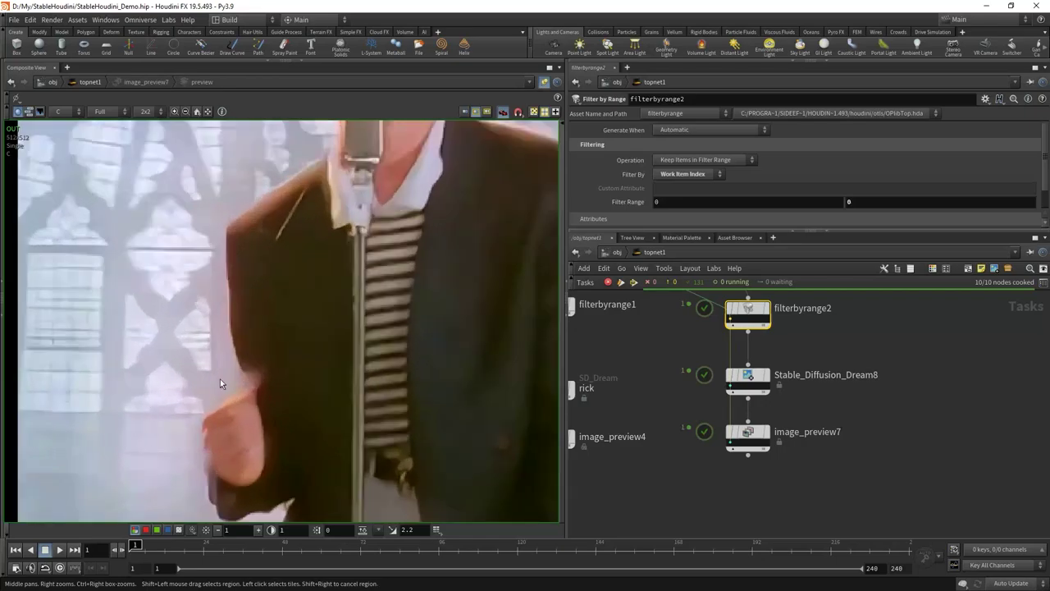
{"action": "left_click", "coordinate": [730, 389]}
{"action": "scroll", "coordinate": [210, 386], "scroll_direction": "down", "scroll_amount": 4}
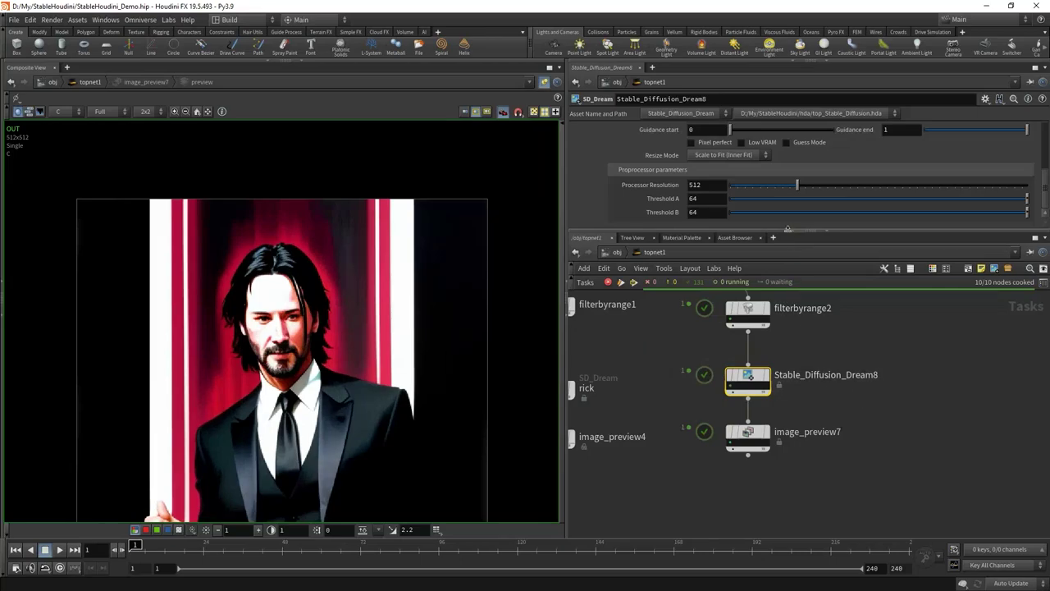
{"action": "left_click_drag", "start_coordinate": [788, 228], "coordinate": [788, 406]}
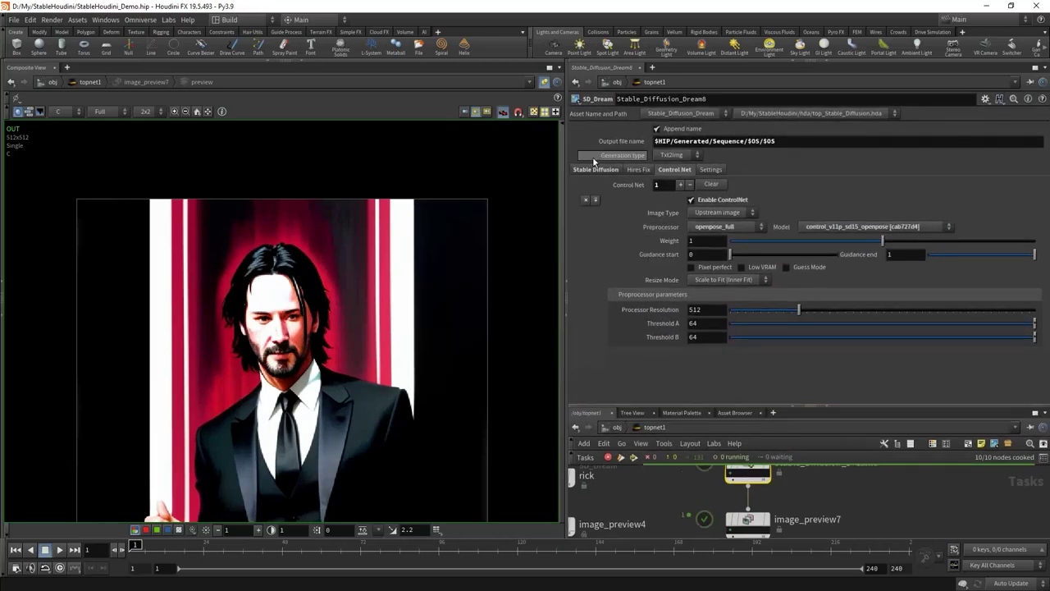
Append ", neutral white background" to the prompt of Stable_Diffusion_Dream8 and cook image_preview7
{"action": "left_click", "coordinate": [596, 169]}
{"action": "left_click", "coordinate": [650, 172]}
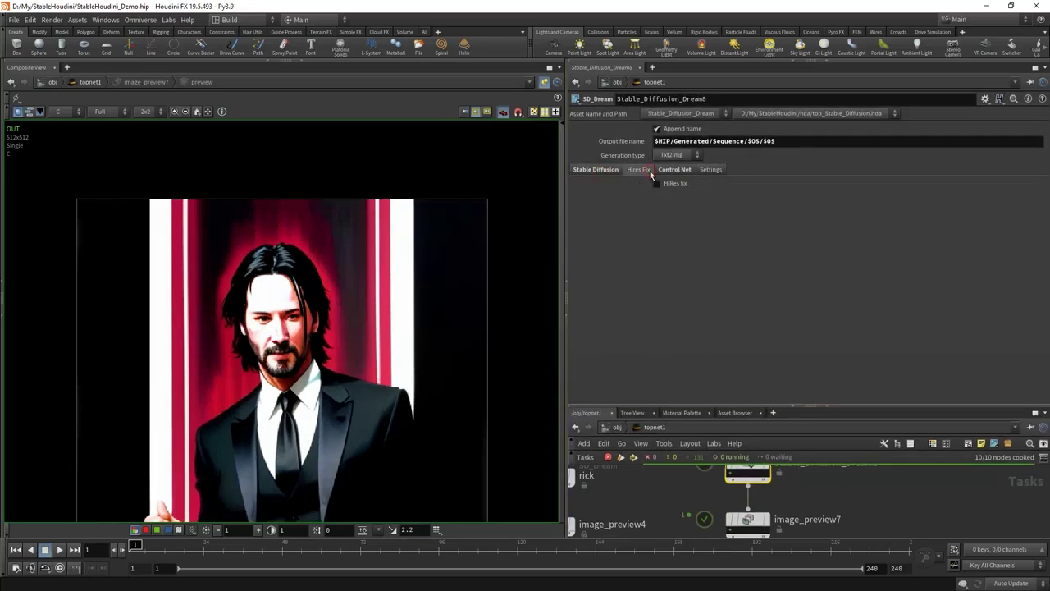
{"action": "left_click", "coordinate": [597, 169]}
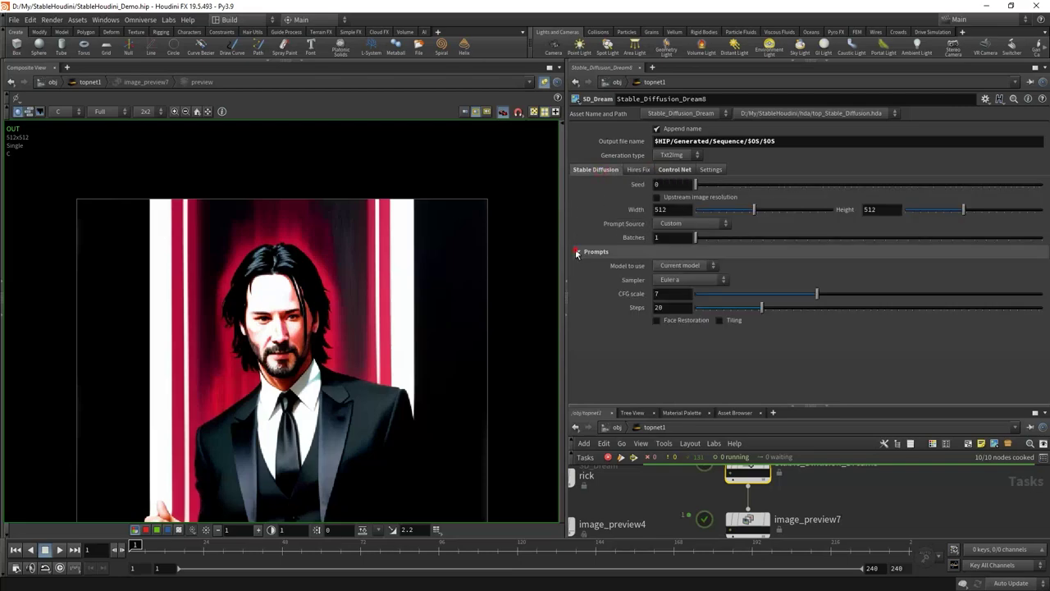
{"action": "left_click", "coordinate": [577, 252]}
{"action": "left_click", "coordinate": [933, 279]}
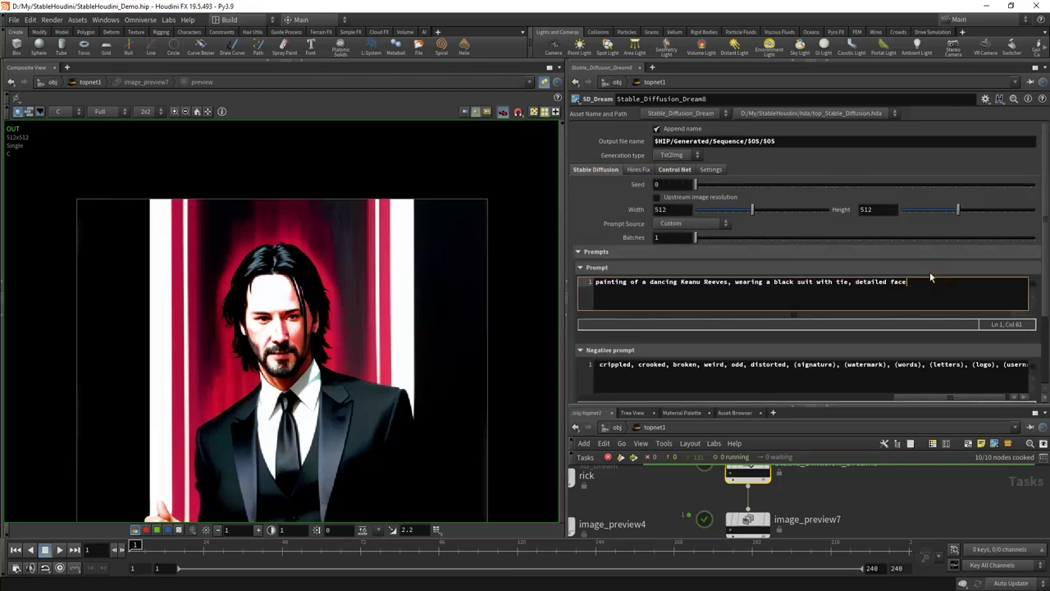
{"action": "type", "text": ", neutral white background"}
{"action": "key", "text": "Return"}
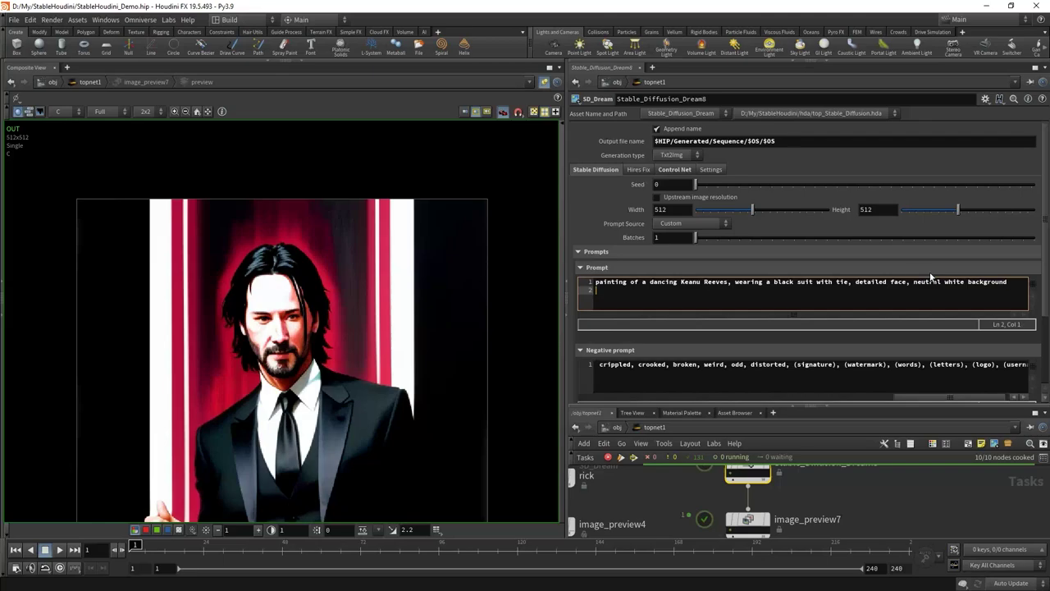
{"action": "left_click", "coordinate": [767, 450]}
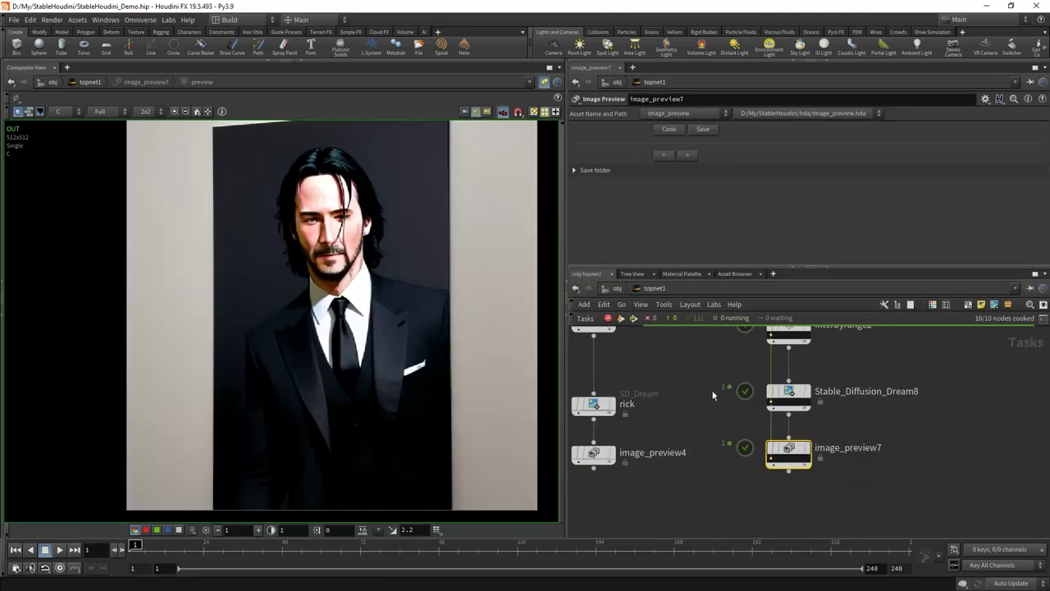
Remove "painting of a" from the start of the Stable_Diffusion_Dream8 prompt, recook image_preview7 and look over the generated images
{"action": "left_click", "coordinate": [788, 393]}
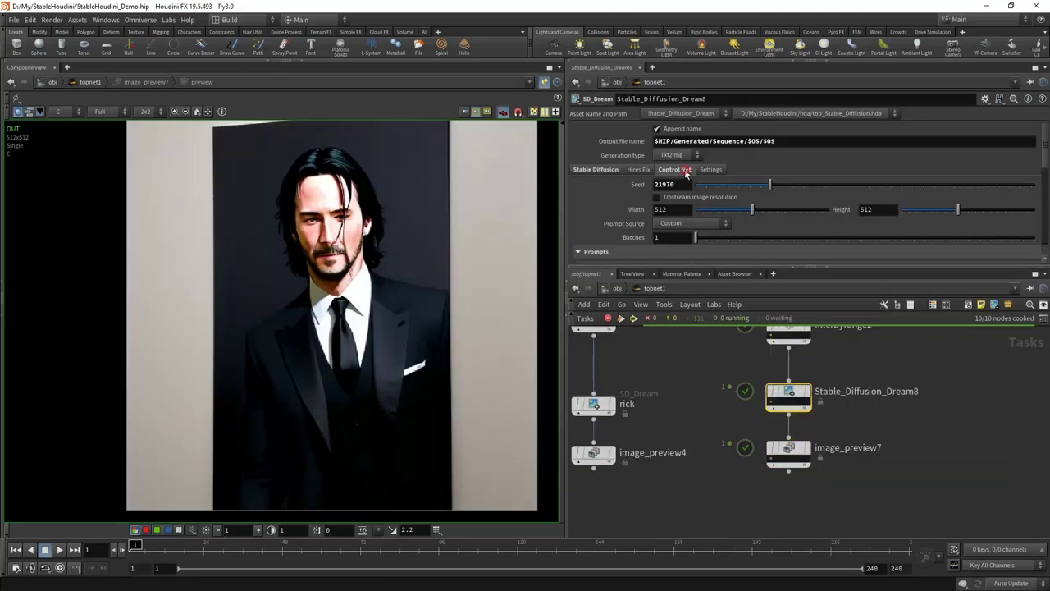
{"action": "scroll", "coordinate": [681, 181], "scroll_direction": "down", "scroll_amount": 3}
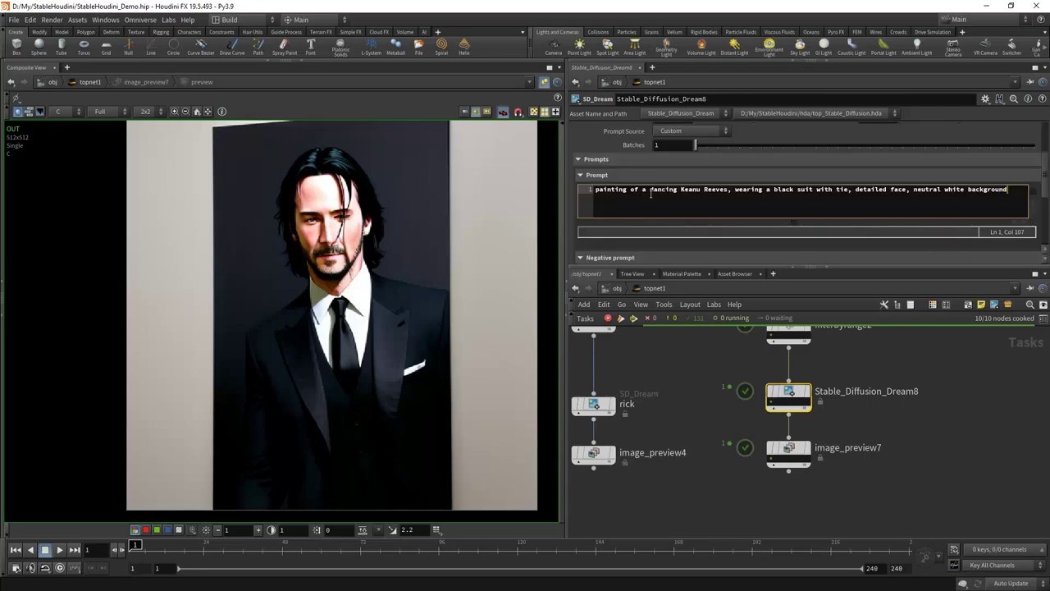
{"action": "left_click_drag", "start_coordinate": [709, 429], "coordinate": [845, 478]}
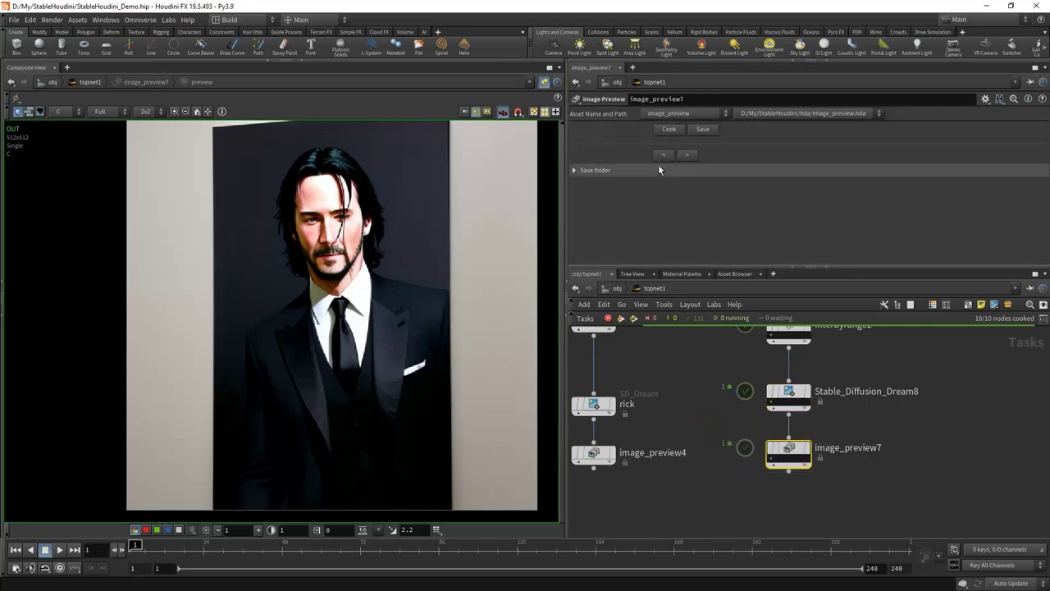
{"action": "left_click", "coordinate": [667, 131]}
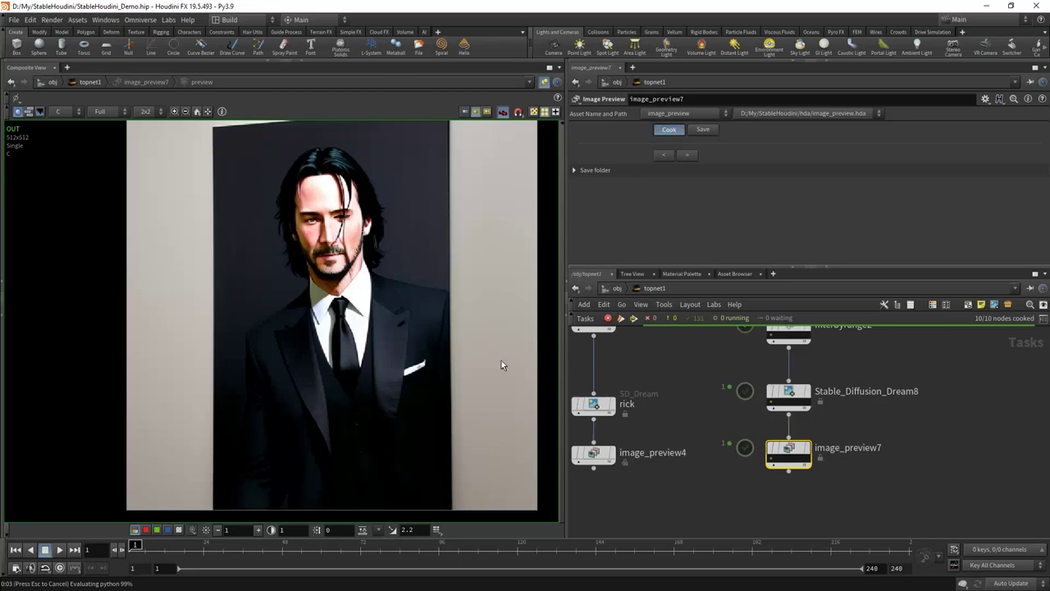
{"action": "scroll", "coordinate": [711, 521], "scroll_direction": "down", "scroll_amount": 2}
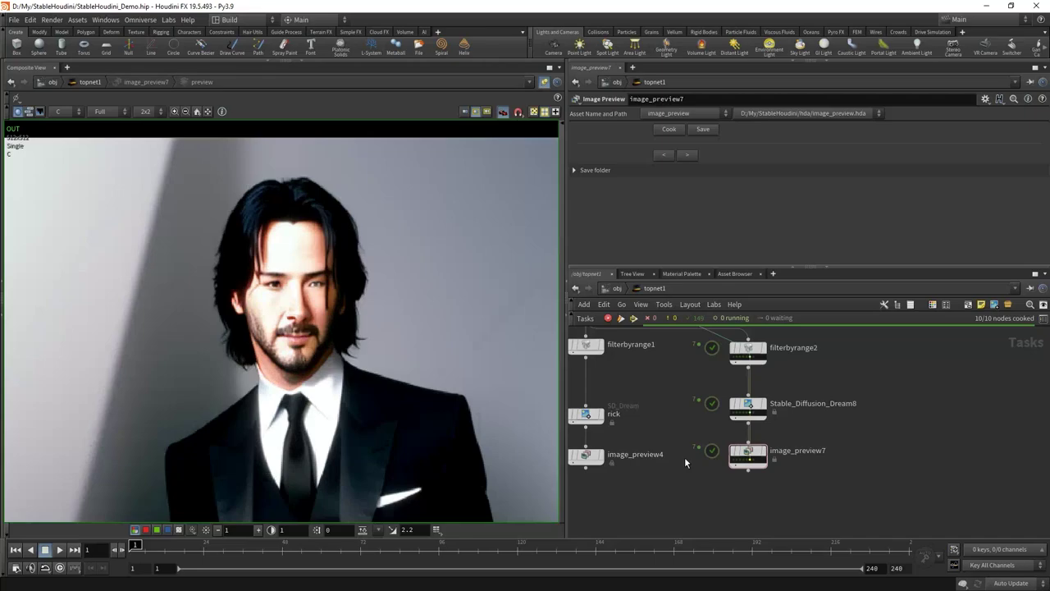
{"action": "scroll", "coordinate": [657, 504], "scroll_direction": "down", "scroll_amount": 3}
{"action": "scroll", "coordinate": [697, 394], "scroll_direction": "down", "scroll_amount": 2}
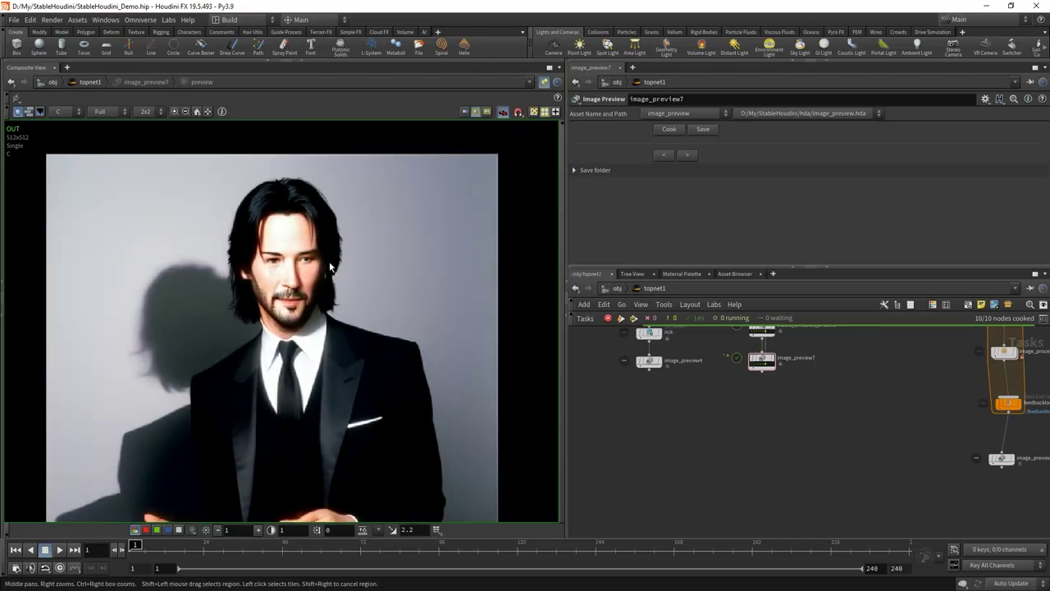
{"action": "key", "text": "h"}
{"action": "scroll", "coordinate": [734, 404], "scroll_direction": "up", "scroll_amount": 3}
Check the ControlNet settings of Stable_Diffusion_Dream8 and switch its generation type to Img2Img
{"action": "left_click", "coordinate": [697, 474]}
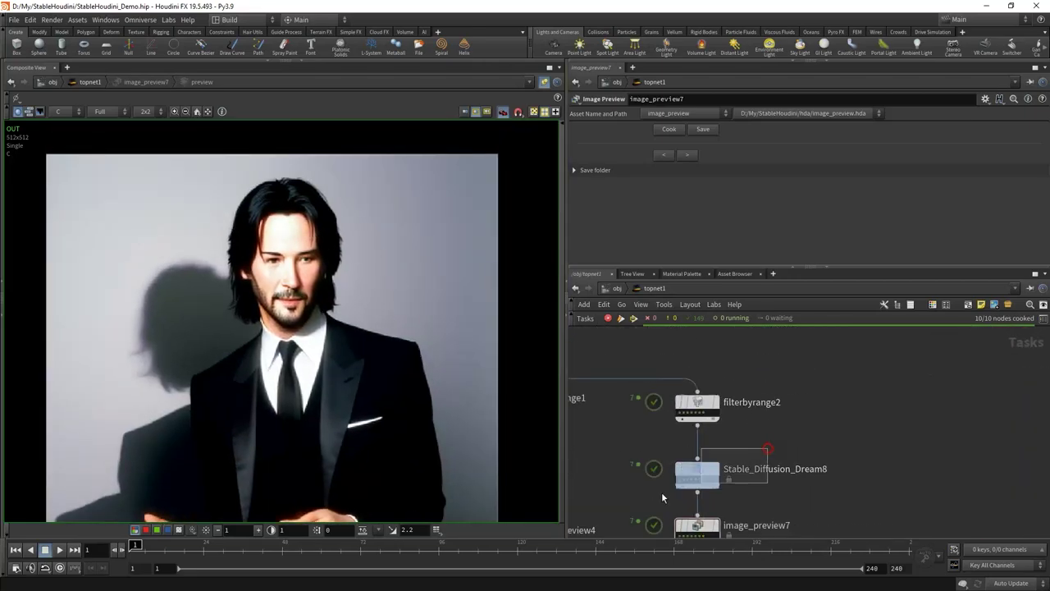
{"action": "scroll", "coordinate": [805, 466], "scroll_direction": "down", "scroll_amount": 3}
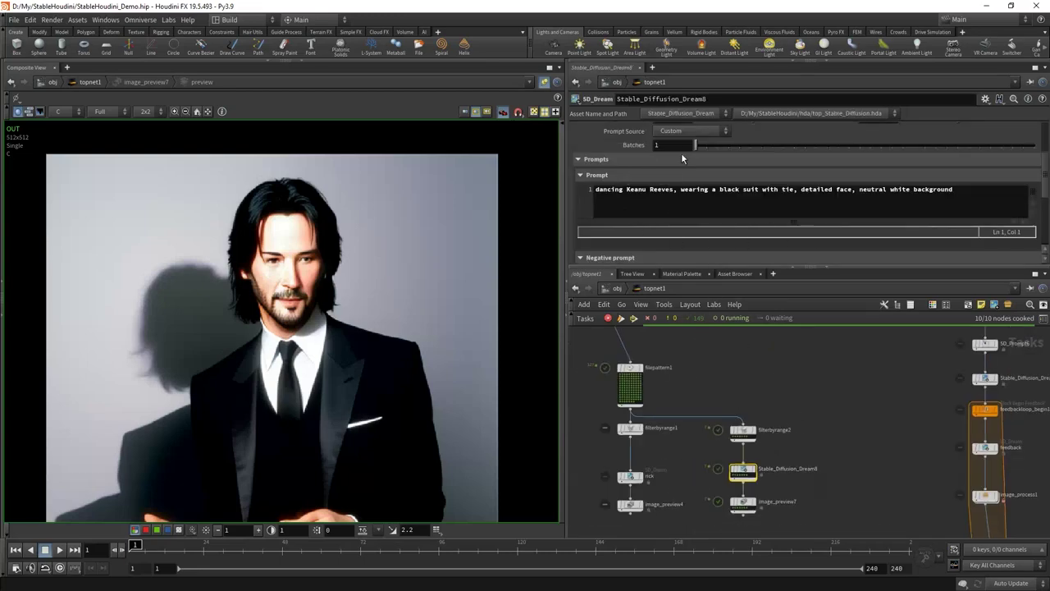
{"action": "scroll", "coordinate": [624, 160], "scroll_direction": "up", "scroll_amount": 5}
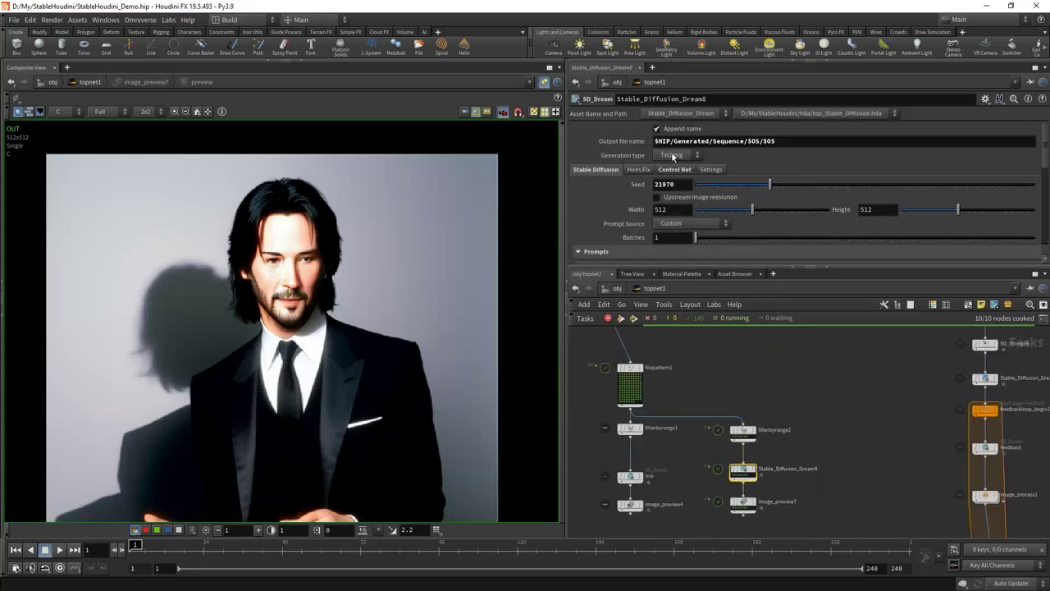
{"action": "left_click", "coordinate": [676, 157]}
{"action": "left_click", "coordinate": [809, 164]}
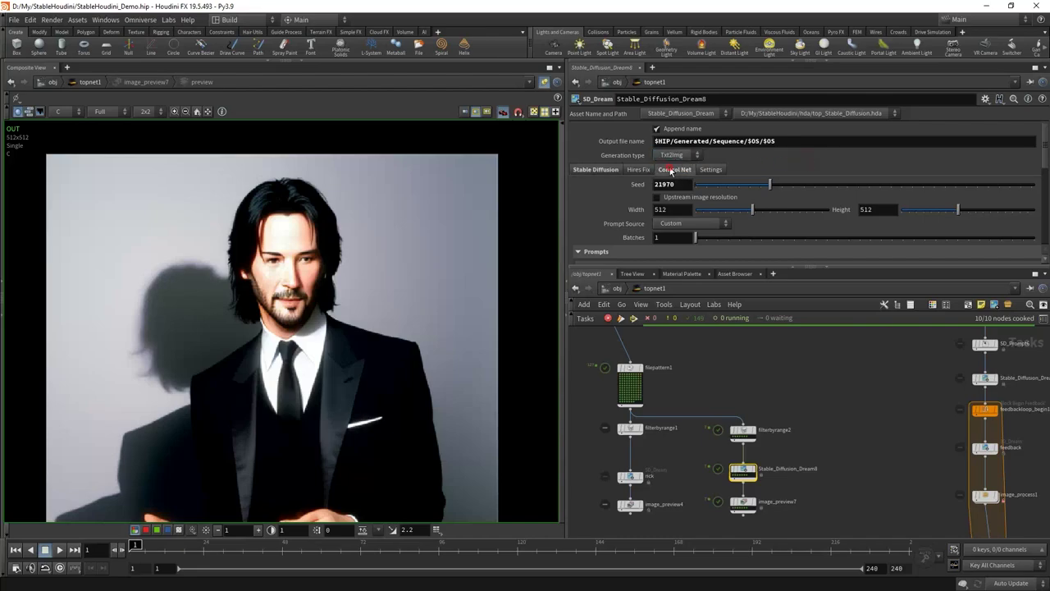
{"action": "left_click", "coordinate": [676, 170]}
{"action": "scroll", "coordinate": [657, 212], "scroll_direction": "down", "scroll_amount": 2}
{"action": "scroll", "coordinate": [679, 215], "scroll_direction": "up", "scroll_amount": 2}
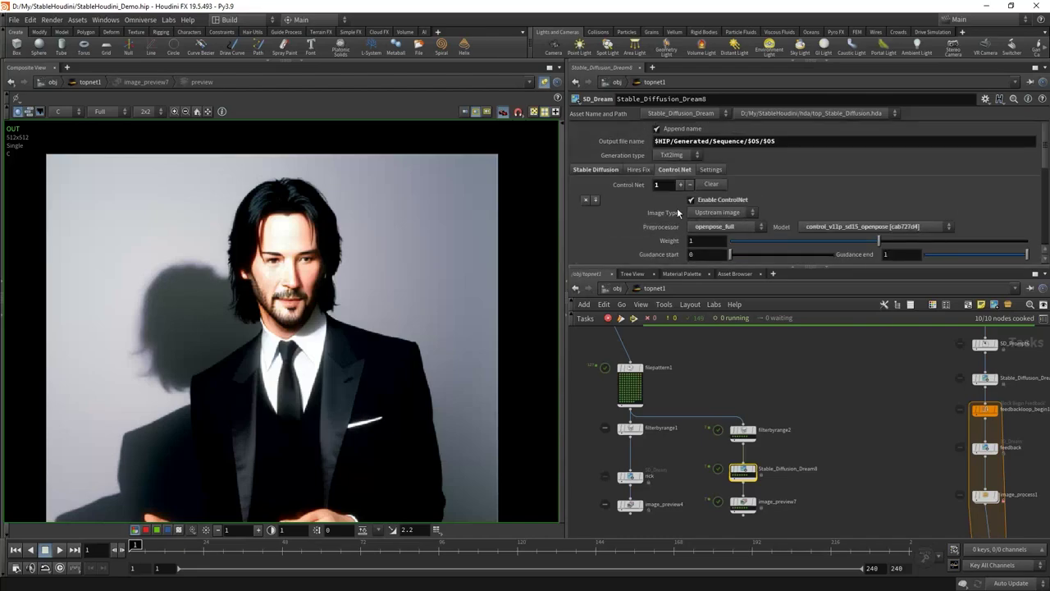
{"action": "left_click", "coordinate": [666, 158]}
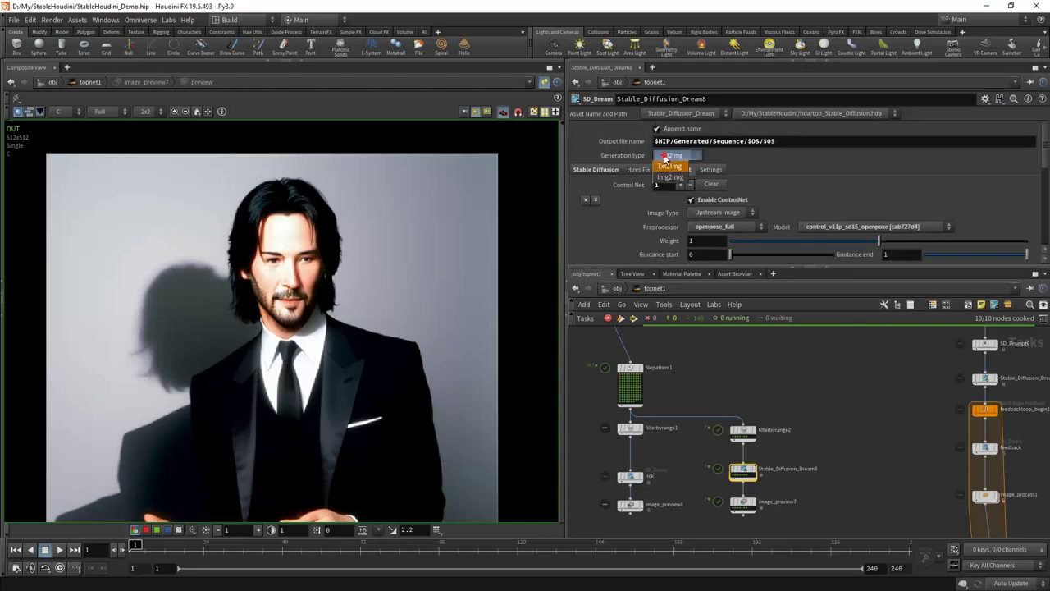
{"action": "left_click", "coordinate": [663, 168]}
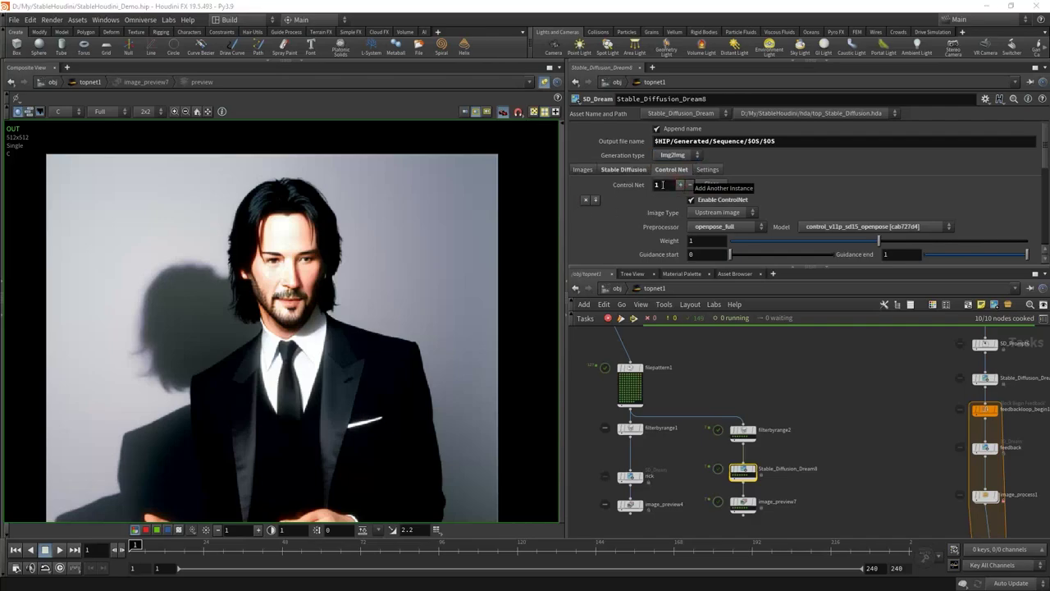
Set the number of ControlNet units in Stable_Diffusion_Dream8 to 3
{"action": "left_click", "coordinate": [663, 185]}
{"action": "type", "text": "3"}
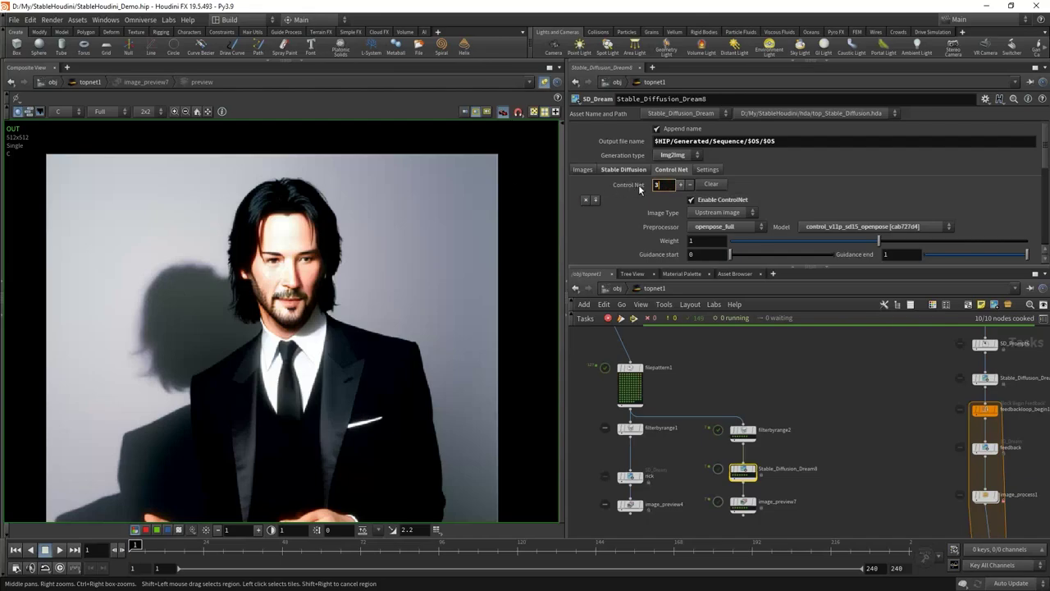
{"action": "key", "text": "Return"}
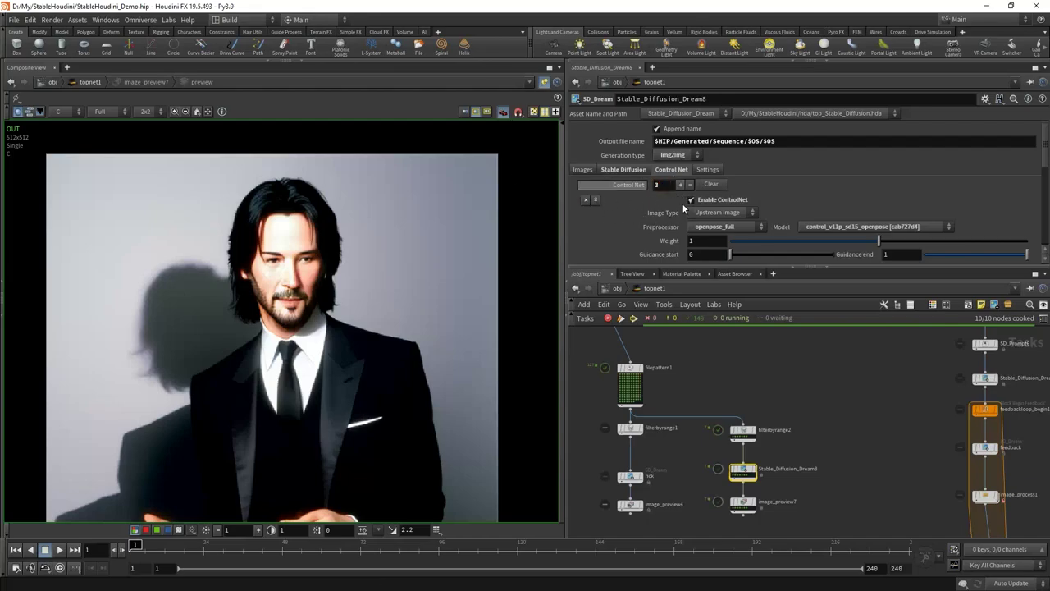
{"action": "left_click", "coordinate": [697, 200]}
Set the Img2Img denoising strength to 0.5 and cook image_preview7
{"action": "left_click", "coordinate": [582, 169]}
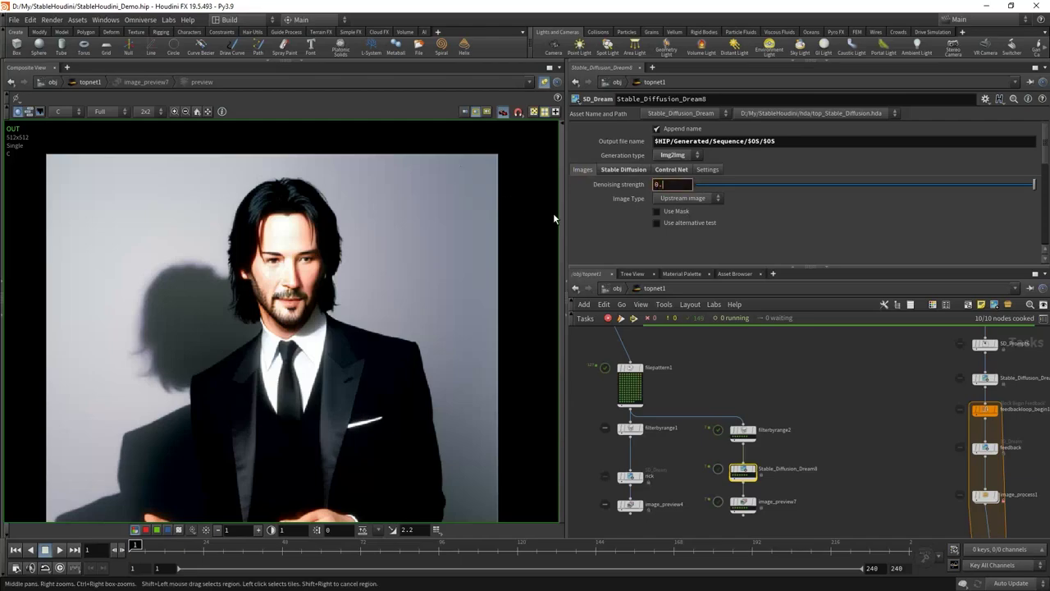
{"action": "type", "text": "5"}
{"action": "key", "text": "Return"}
{"action": "scroll", "coordinate": [788, 455], "scroll_direction": "down", "scroll_amount": 2}
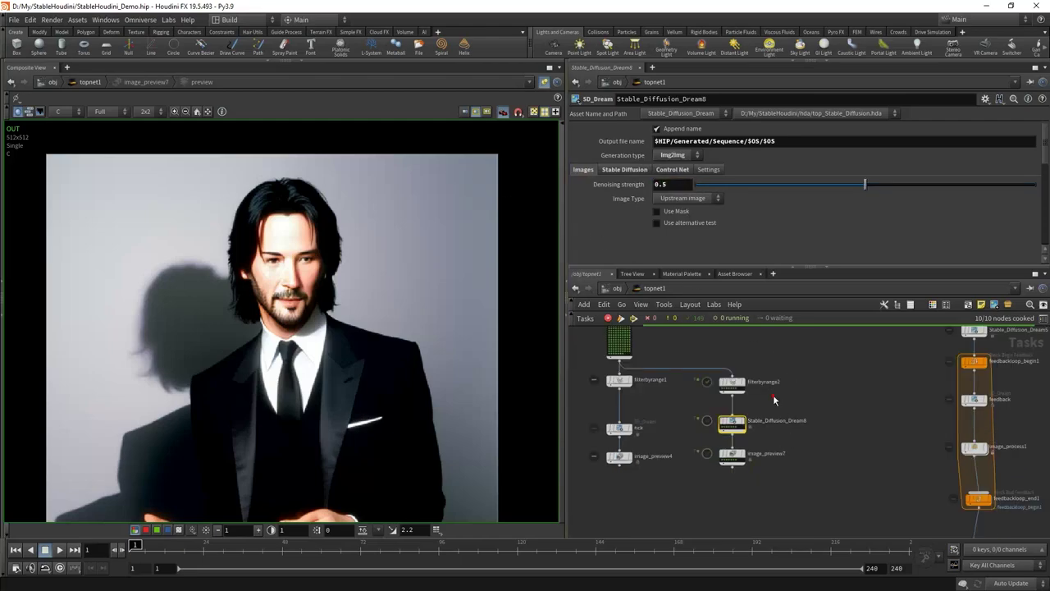
{"action": "left_click", "coordinate": [732, 453]}
{"action": "left_click", "coordinate": [669, 129]}
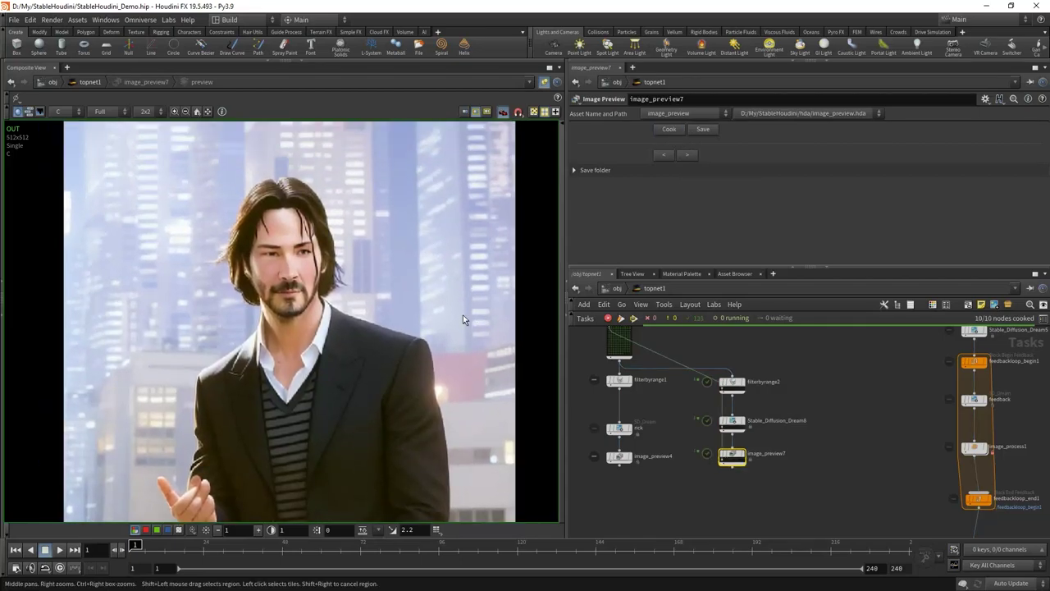
Review the ControlNet settings of Stable_Diffusion_Dream8 and its place in the task network
{"action": "scroll", "coordinate": [729, 388], "scroll_direction": "up", "scroll_amount": 2}
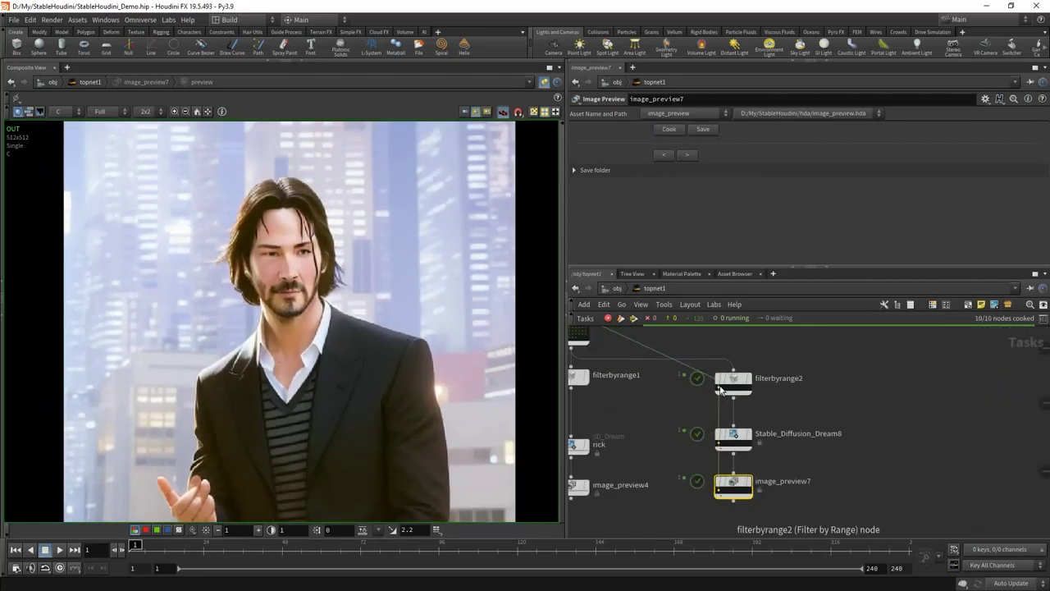
{"action": "left_click", "coordinate": [733, 437]}
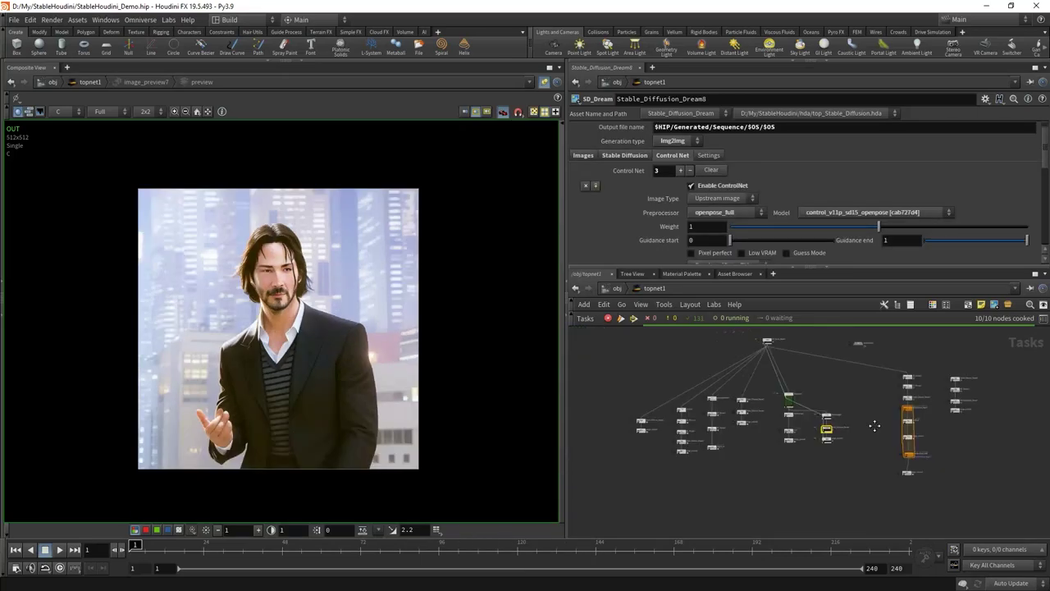
{"action": "scroll", "coordinate": [874, 414], "scroll_direction": "up", "scroll_amount": 5}
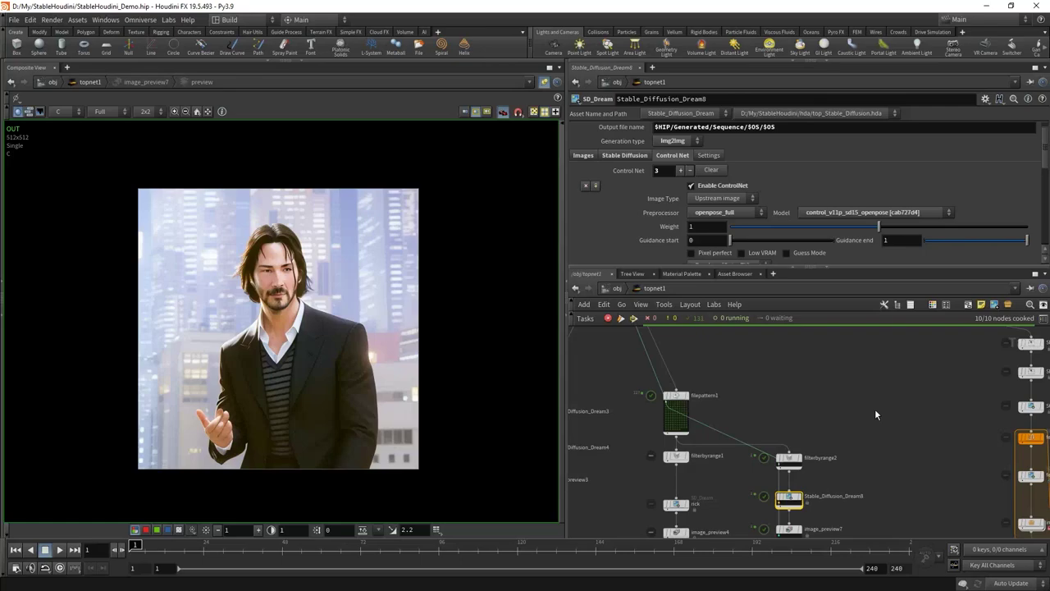
Open the character geometry network from the Depth map example and show the scene view beside the composite view
{"action": "key", "text": "u"}
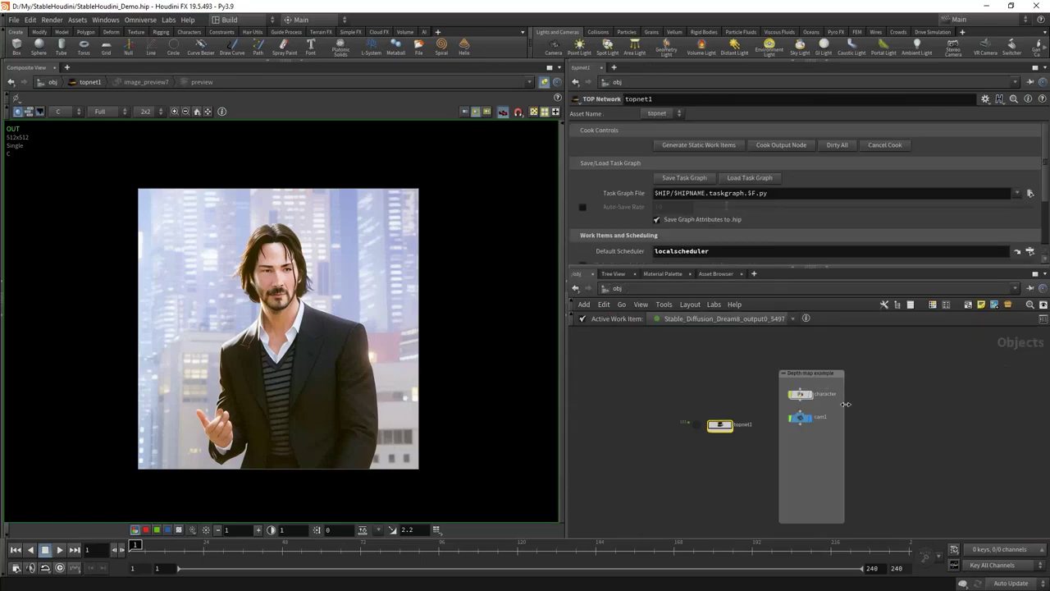
{"action": "scroll", "coordinate": [732, 410], "scroll_direction": "up", "scroll_amount": 5}
{"action": "double_click", "coordinate": [729, 407]}
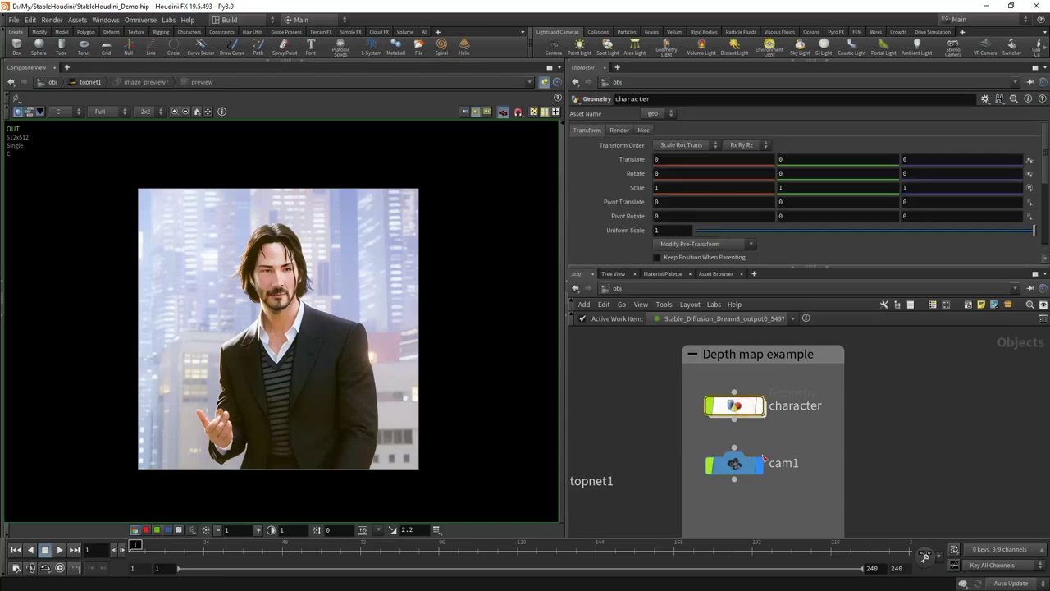
{"action": "key", "text": "ctrl+b"}
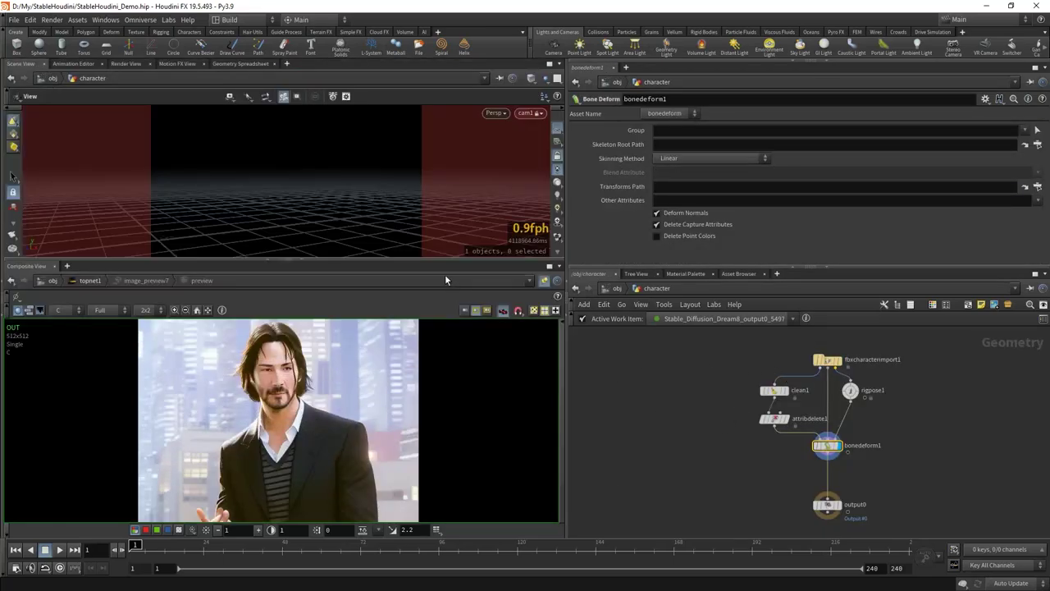
{"action": "scroll", "coordinate": [862, 369], "scroll_direction": "up", "scroll_amount": 4}
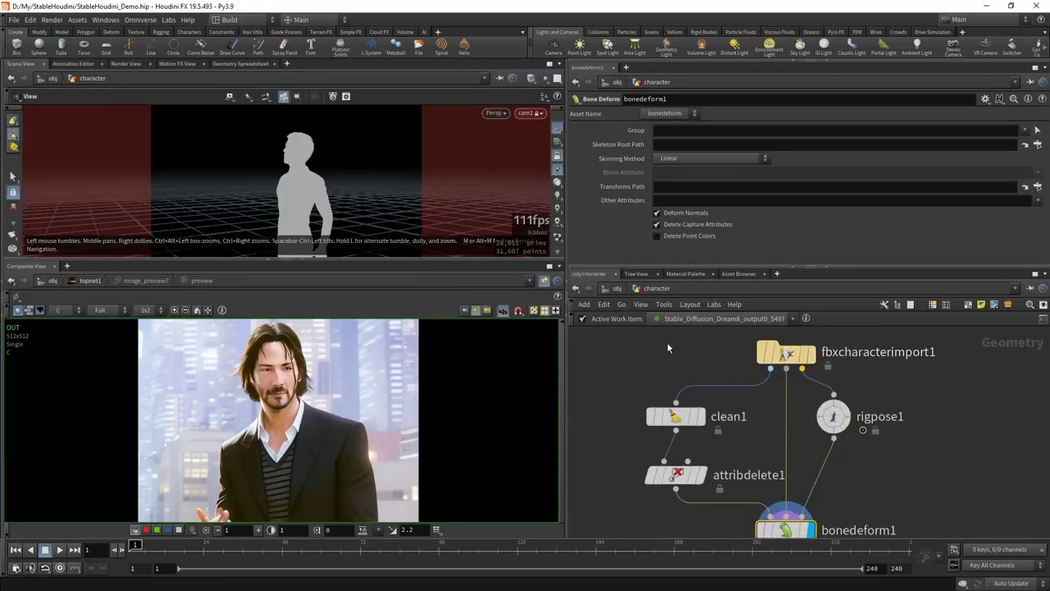
Select the rigpose1 node and examine the posed character up close in an enlarged scene view
{"action": "left_click_drag", "start_coordinate": [667, 343], "coordinate": [786, 405]}
{"action": "left_click", "coordinate": [834, 416]}
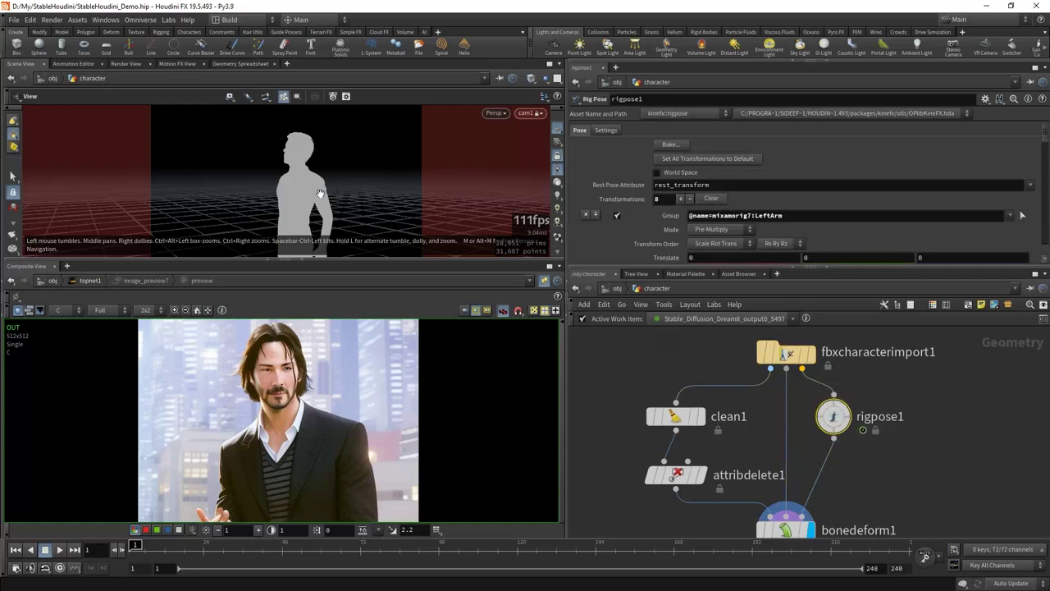
{"action": "left_click_drag", "start_coordinate": [320, 193], "coordinate": [352, 210]}
{"action": "scroll", "coordinate": [374, 195], "scroll_direction": "up", "scroll_amount": 3}
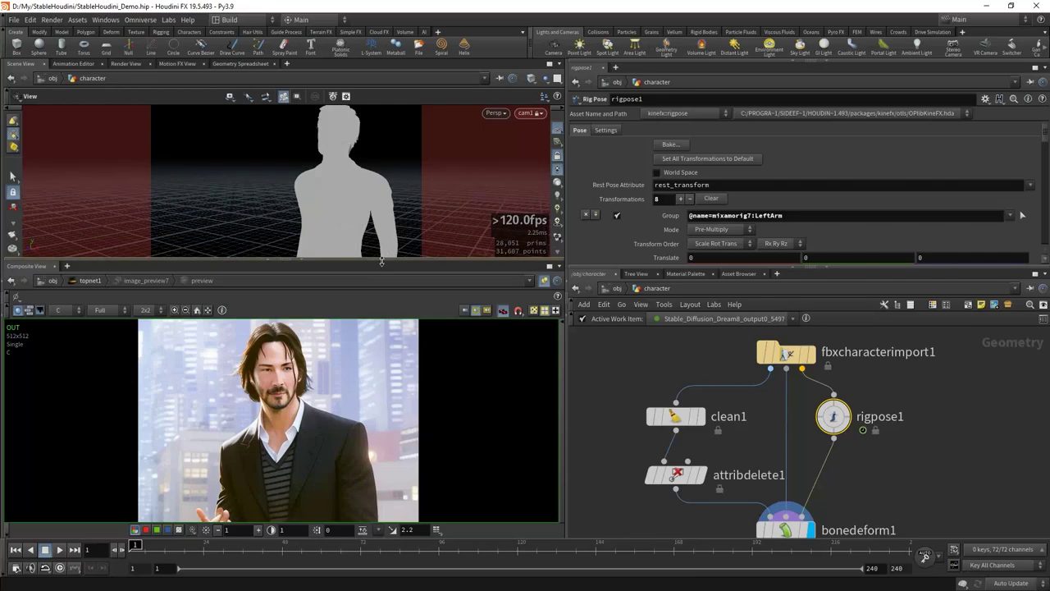
{"action": "left_click_drag", "start_coordinate": [382, 261], "coordinate": [353, 421]}
{"action": "middle_click_drag", "start_coordinate": [342, 292], "coordinate": [318, 323]}
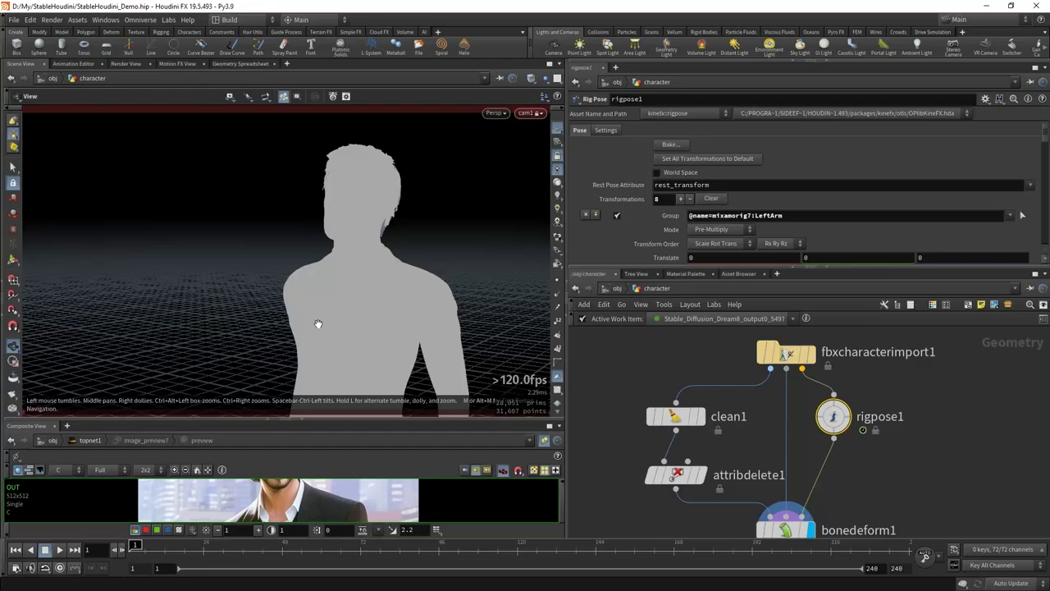
Return to the object level and install the depth_map.hda asset library from $HIP/hda into the current HIP file
{"action": "key", "text": "u"}
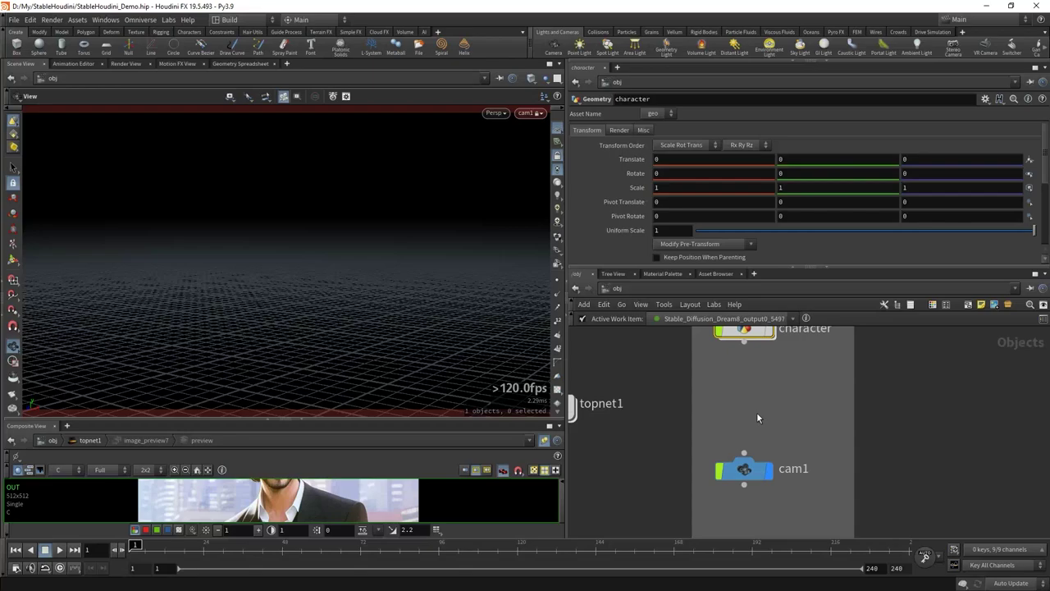
{"action": "left_click", "coordinate": [82, 20]}
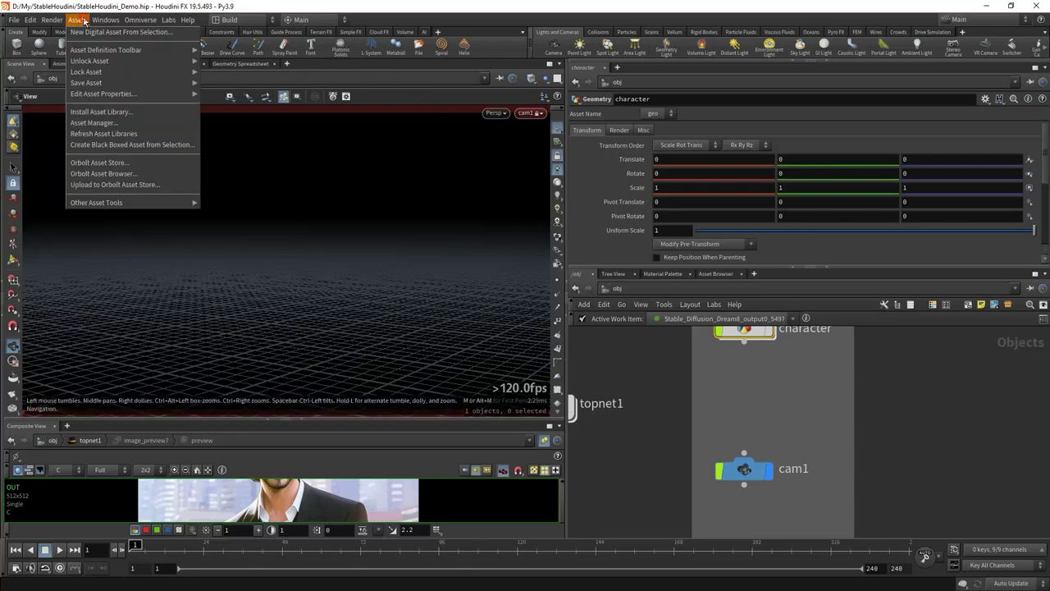
{"action": "left_click", "coordinate": [89, 115]}
{"action": "left_click_drag", "start_coordinate": [106, 31], "coordinate": [410, 186]}
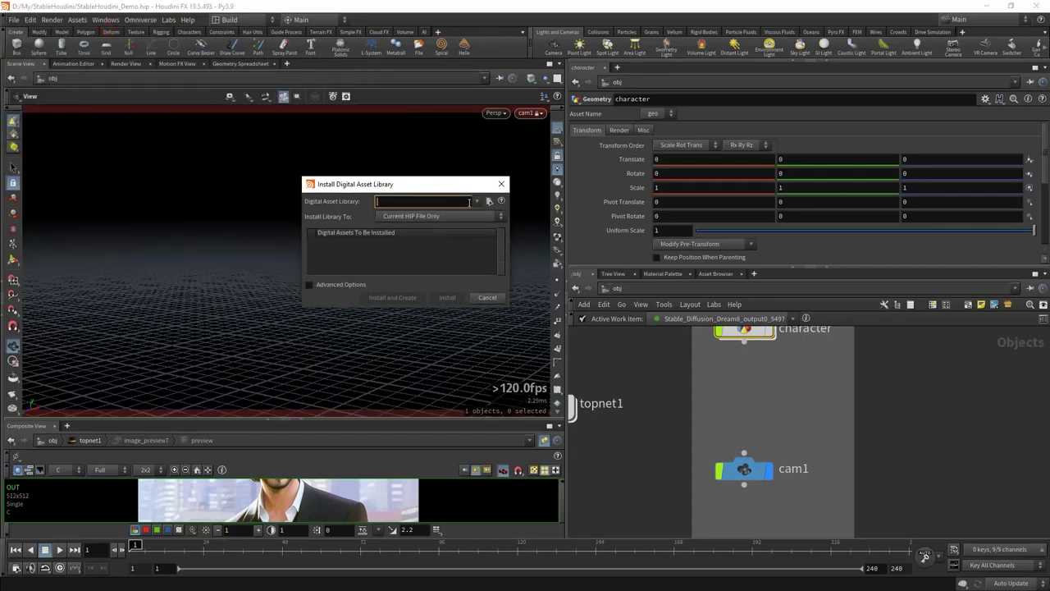
{"action": "left_click", "coordinate": [491, 202]}
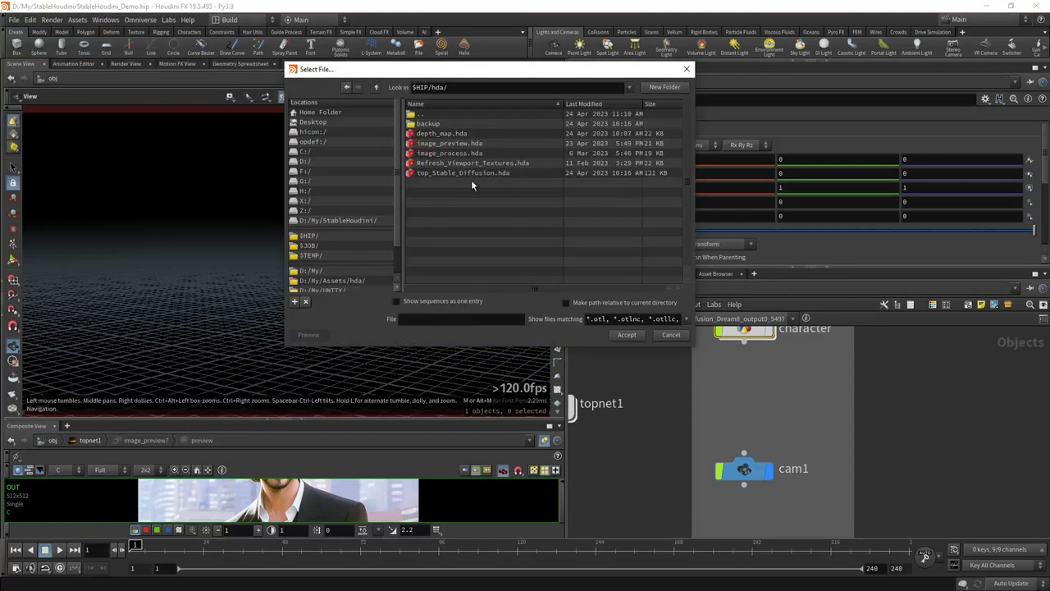
{"action": "double_click", "coordinate": [443, 134]}
{"action": "left_click", "coordinate": [447, 298]}
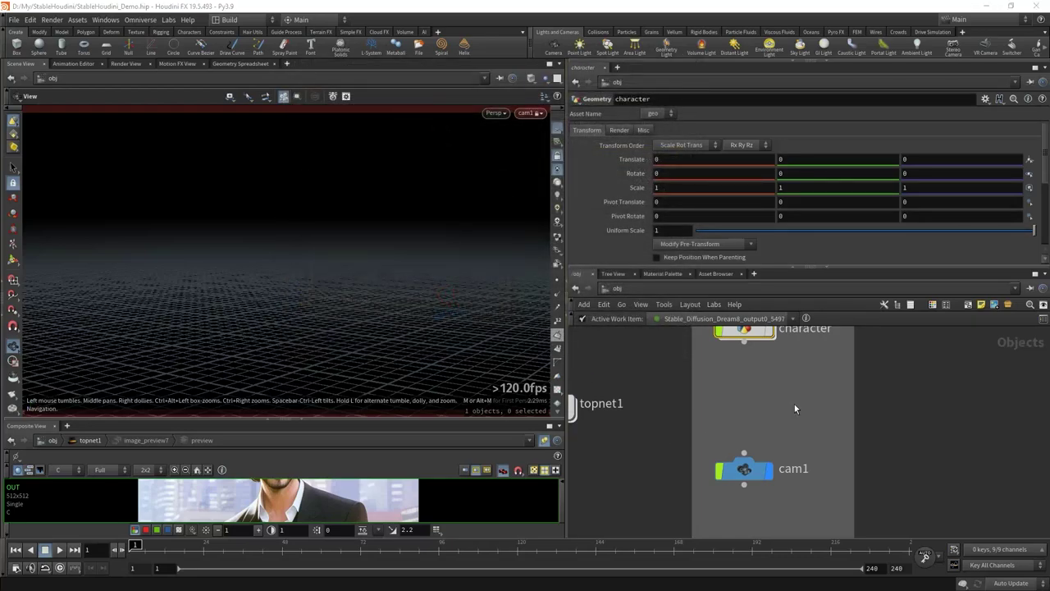
Add a Depth Map node between the character and cam1 nodes
{"action": "key", "text": "Tab"}
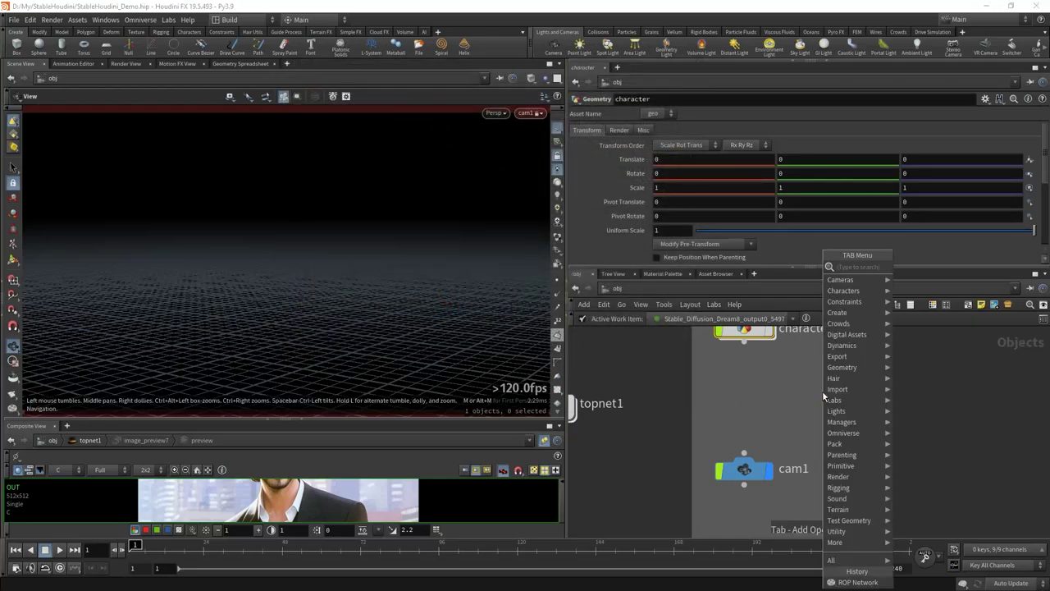
{"action": "type", "text": "depth"}
{"action": "key", "text": "Return"}
{"action": "left_click", "coordinate": [755, 397]}
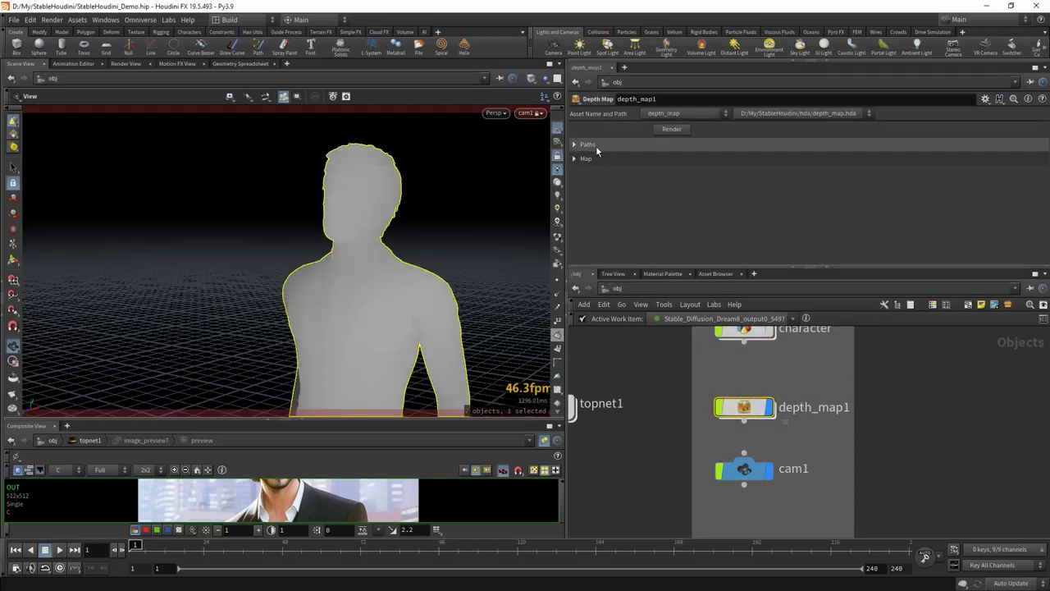
Assign /obj/cam1 as the camera and /obj/character as the object of the depth_map1 node
{"action": "left_click", "coordinate": [575, 144]}
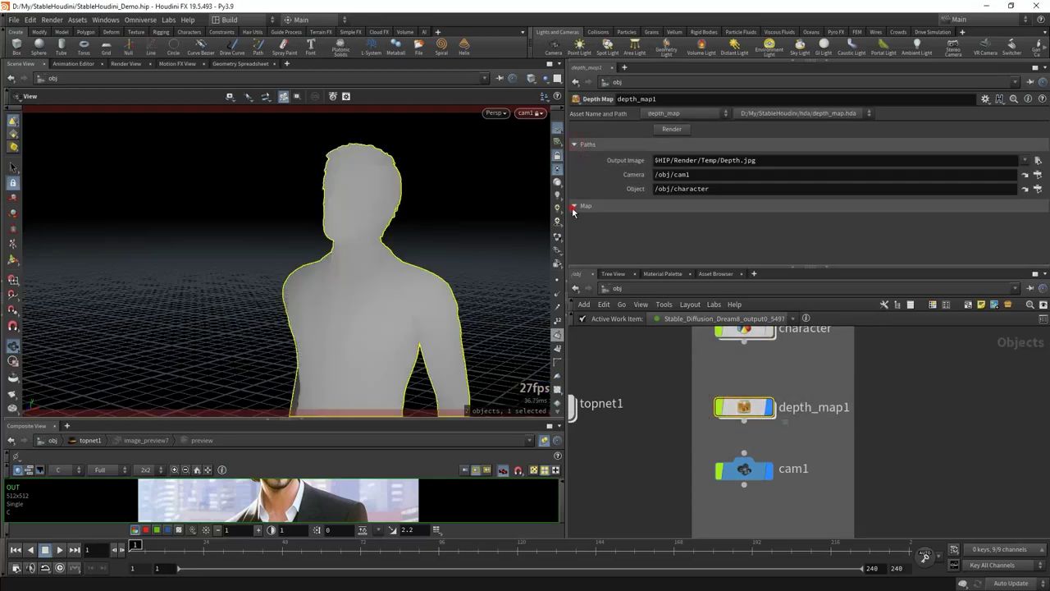
{"action": "left_click", "coordinate": [575, 206]}
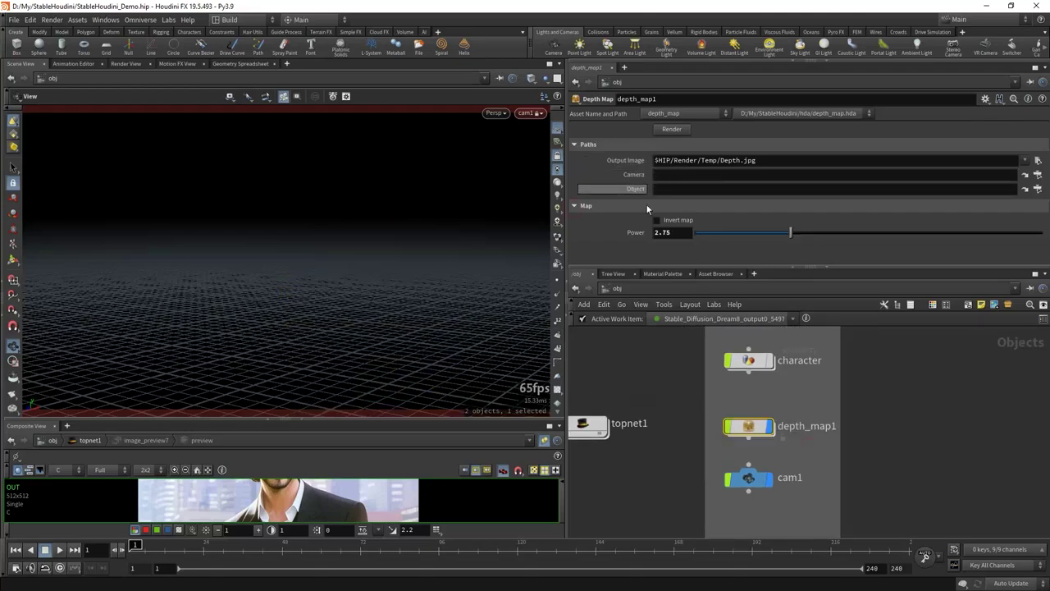
{"action": "left_click", "coordinate": [1038, 174]}
{"action": "left_click", "coordinate": [959, 121]}
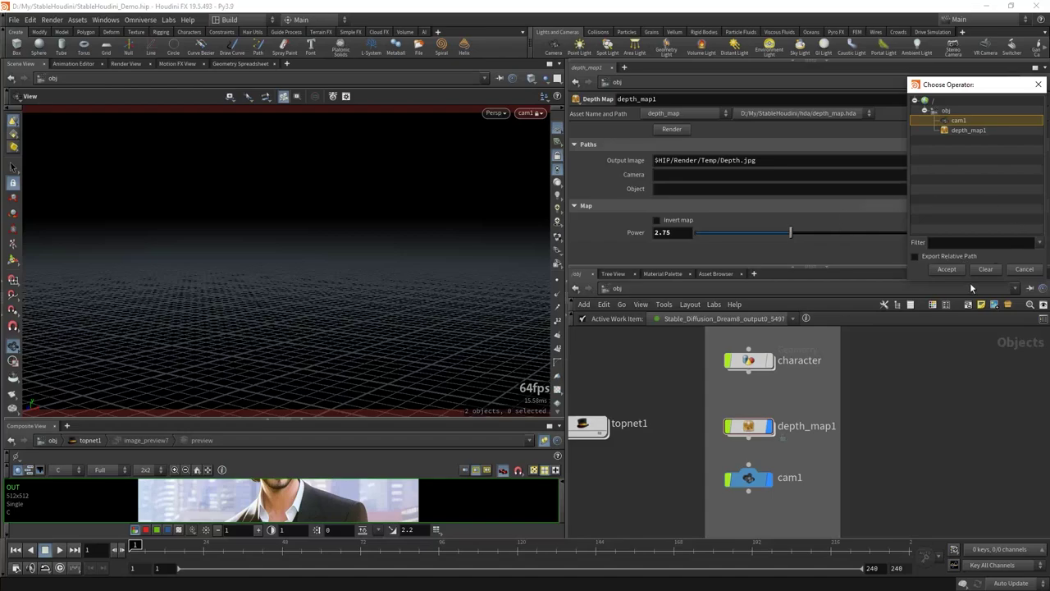
{"action": "left_click", "coordinate": [947, 269]}
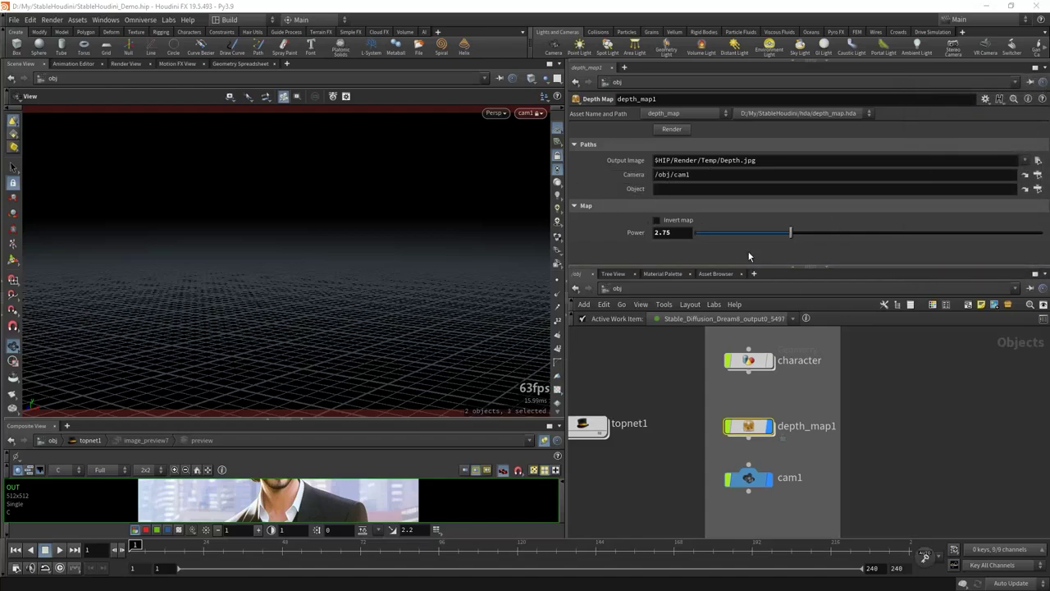
{"action": "left_click", "coordinate": [1038, 189]}
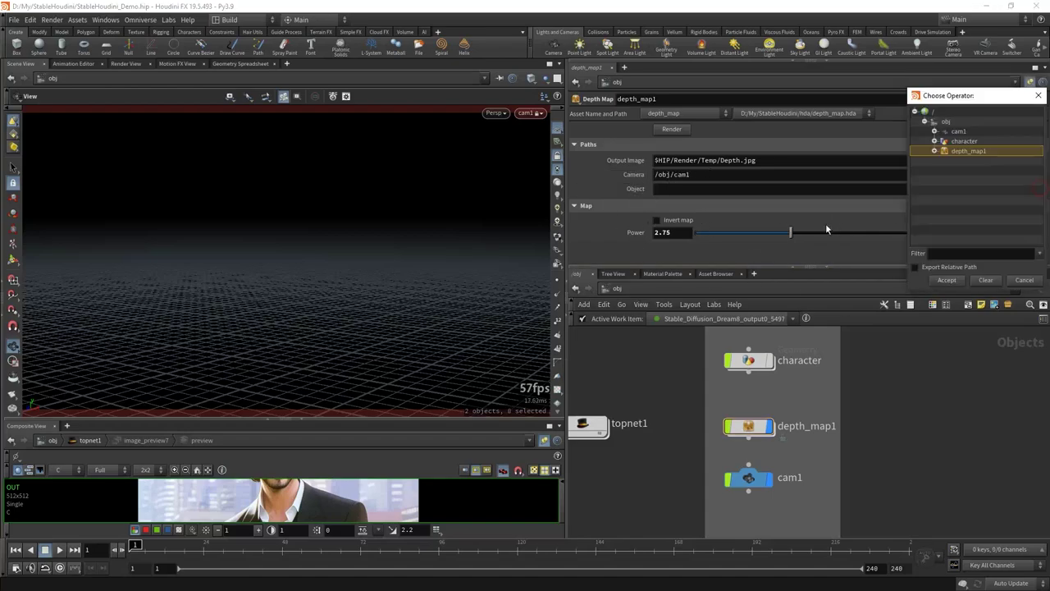
{"action": "double_click", "coordinate": [956, 141]}
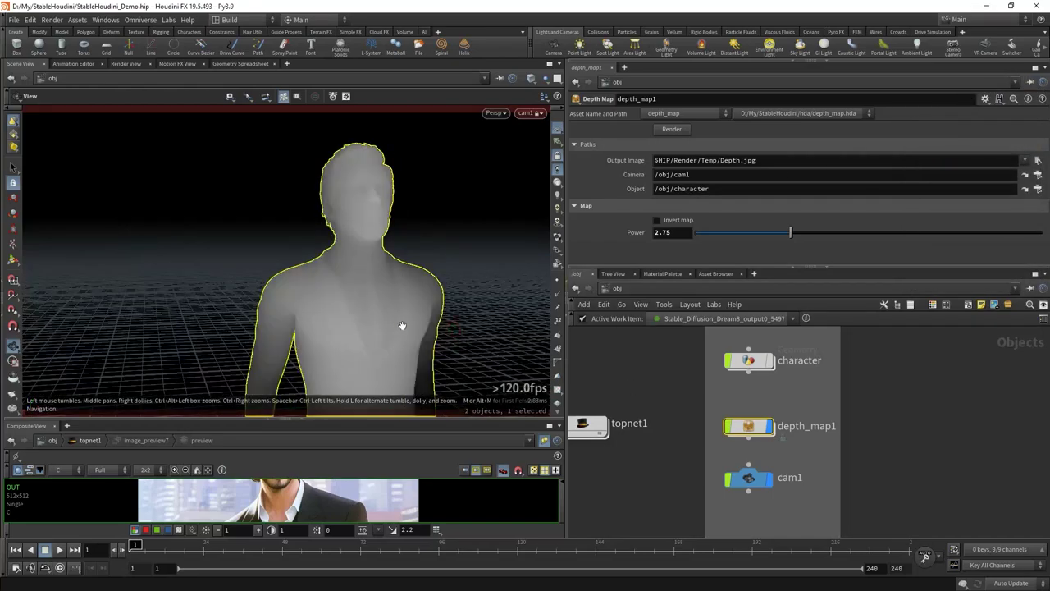
Examine the depth-shaded character from several angles and compare it with the map inverted
{"action": "left_click_drag", "start_coordinate": [403, 326], "coordinate": [235, 296]}
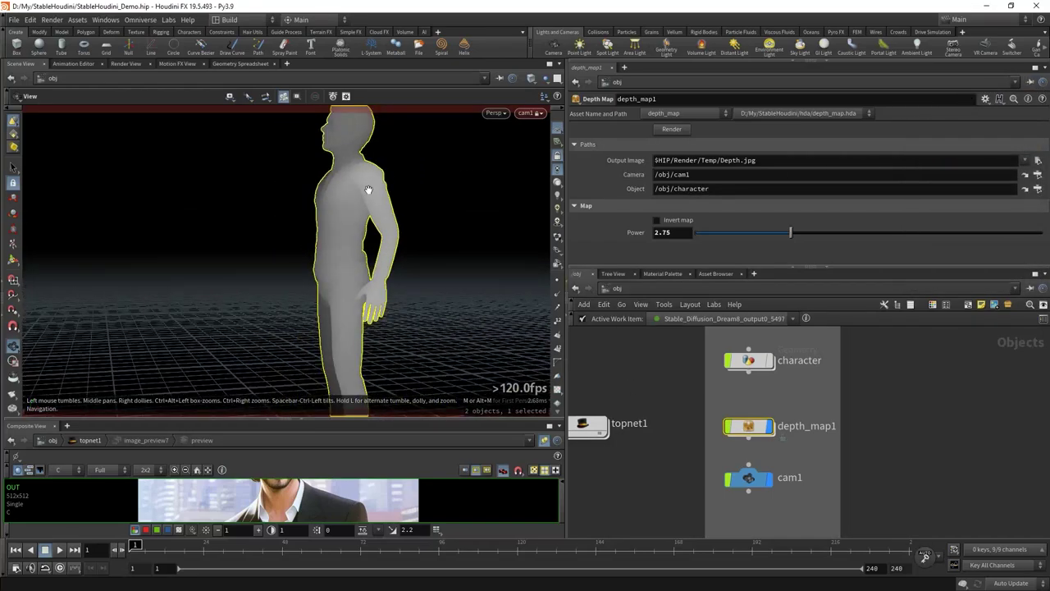
{"action": "left_click_drag", "start_coordinate": [368, 190], "coordinate": [436, 304]}
{"action": "scroll", "coordinate": [497, 248], "scroll_direction": "up", "scroll_amount": 5}
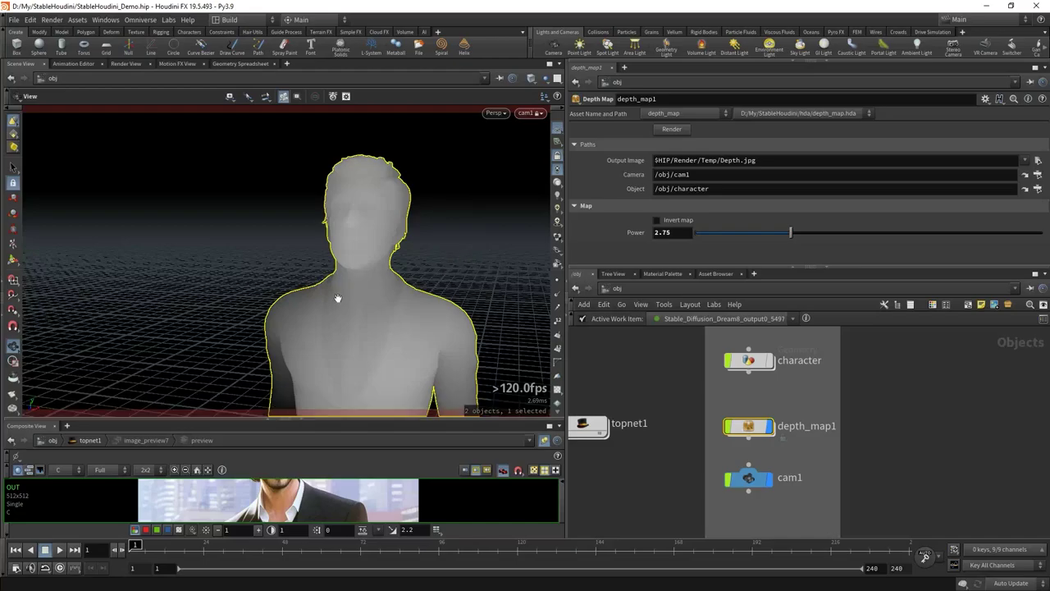
{"action": "left_click_drag", "start_coordinate": [339, 298], "coordinate": [499, 368]}
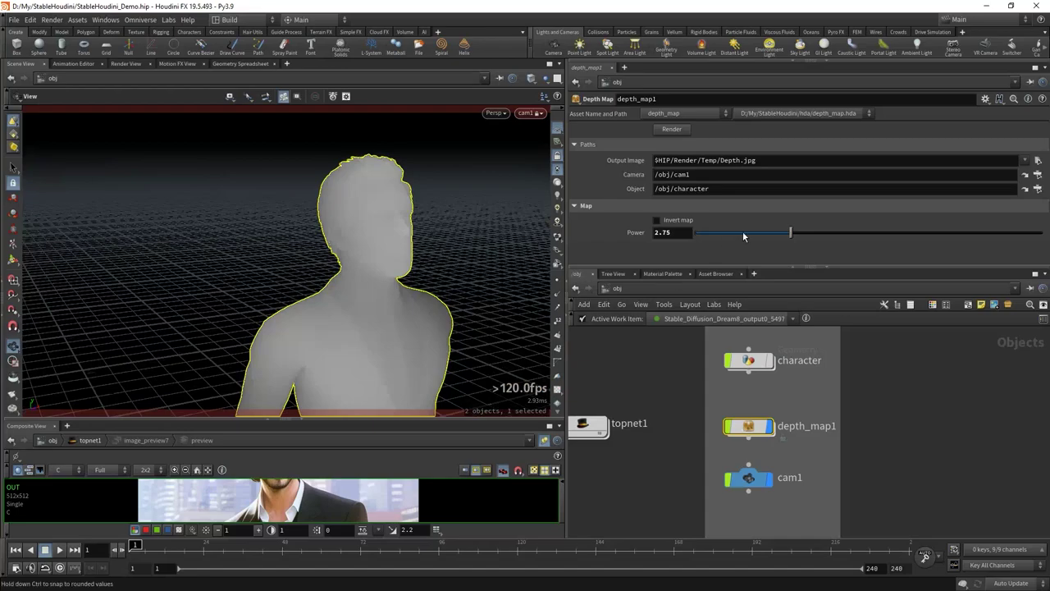
{"action": "left_click", "coordinate": [657, 220]}
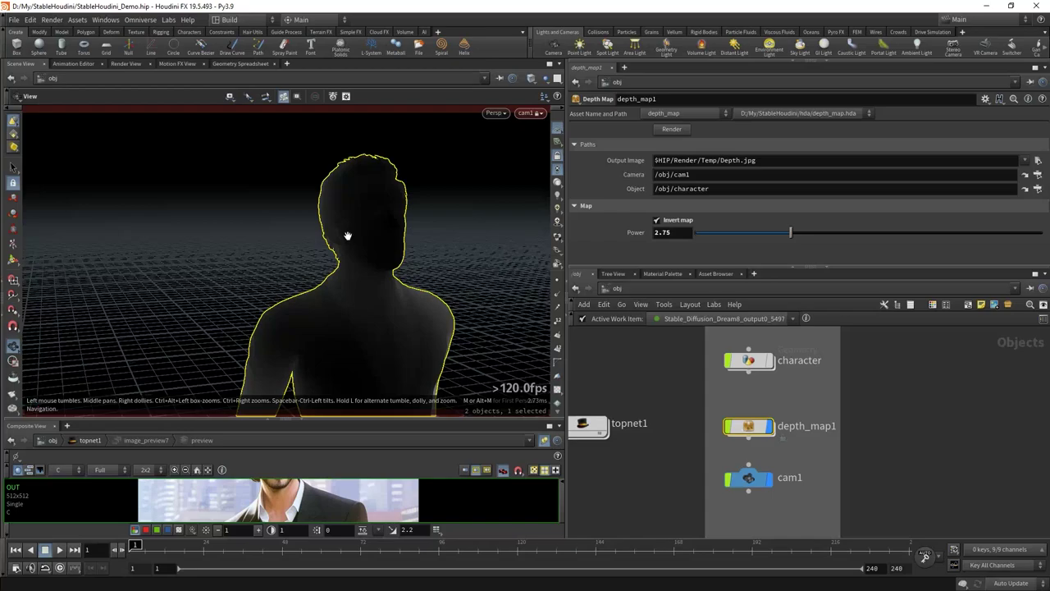
{"action": "left_click", "coordinate": [656, 220]}
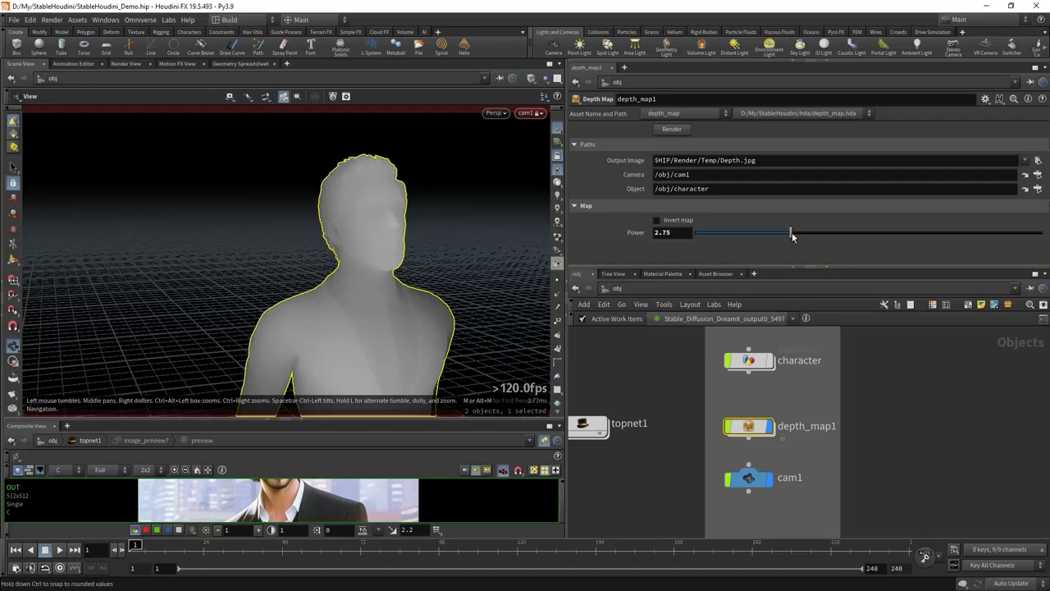
Set the depth map's power to 7.27 and render it to $HIP/Render/Temp/Depth.jpg, closing the rendered image after viewing it
{"action": "mouse_move", "coordinate": [792, 236]}
{"action": "left_mouse_down"}
{"action": "mouse_move", "coordinate": [731, 232]}
{"action": "mouse_move", "coordinate": [1024, 222]}
{"action": "mouse_move", "coordinate": [843, 223]}
{"action": "mouse_move", "coordinate": [967, 227]}
{"action": "mouse_move", "coordinate": [806, 238]}
{"action": "mouse_move", "coordinate": [960, 232]}
{"action": "mouse_move", "coordinate": [948, 236]}
{"action": "left_mouse_up"}
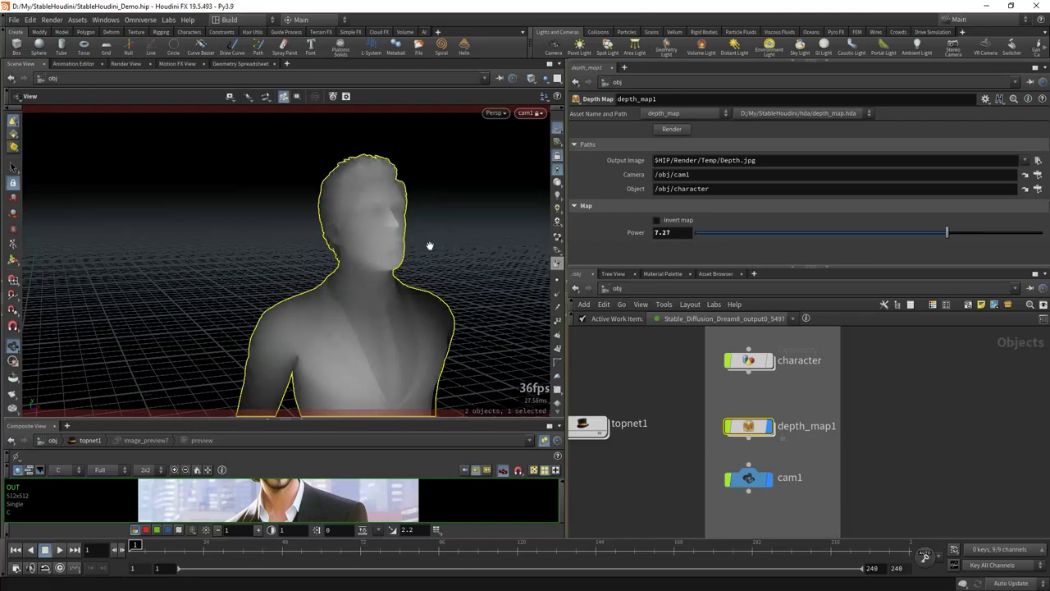
{"action": "middle_click_drag", "start_coordinate": [429, 245], "coordinate": [261, 228]}
{"action": "left_click_drag", "start_coordinate": [759, 160], "coordinate": [514, 146]}
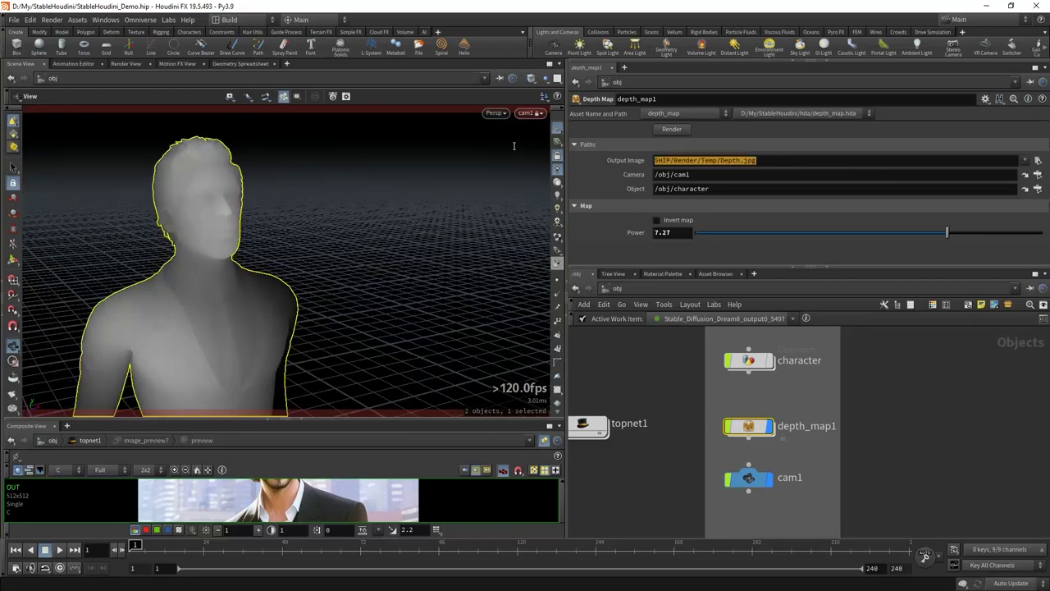
{"action": "left_click", "coordinate": [799, 156]}
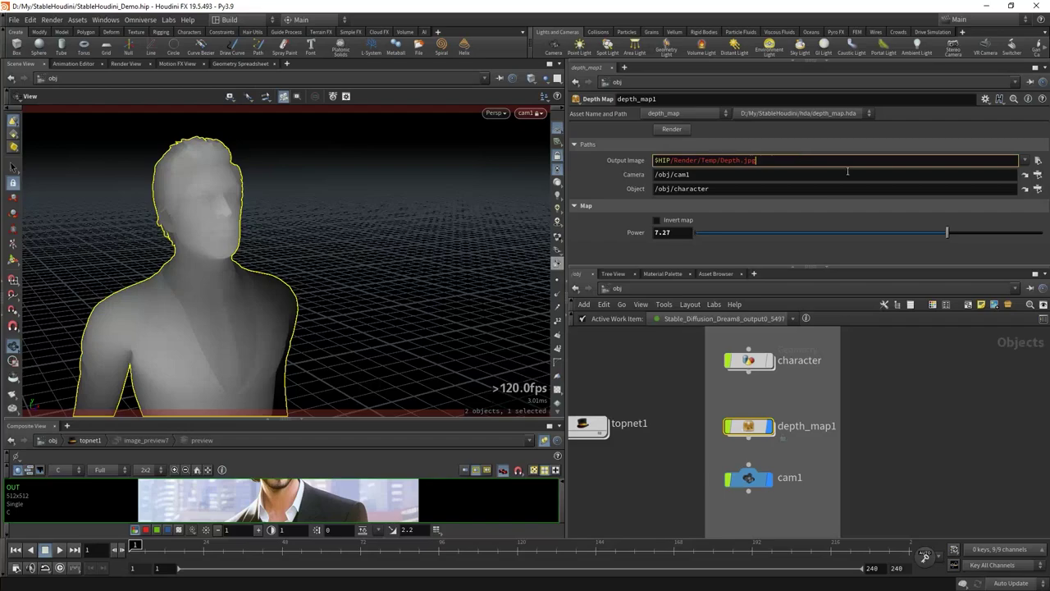
{"action": "left_click", "coordinate": [689, 129]}
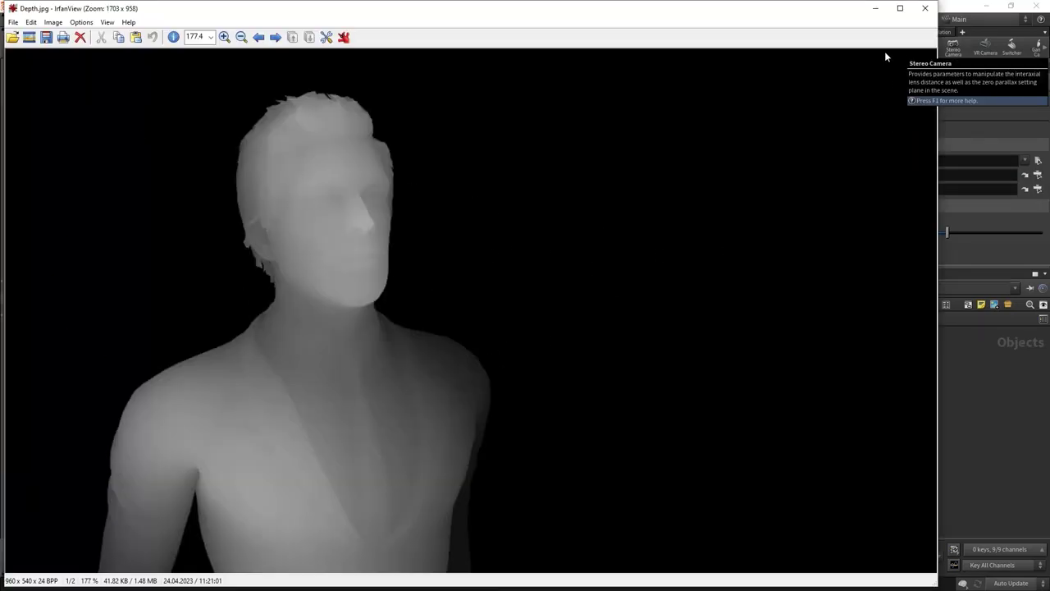
{"action": "left_click", "coordinate": [924, 7]}
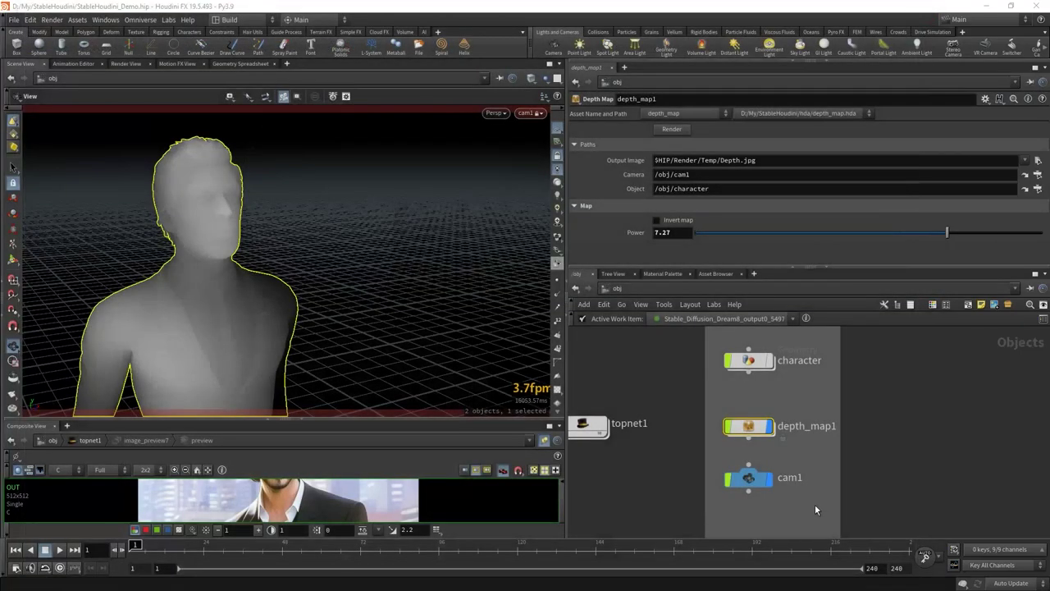
Review the OpenGL render node and its note in the ropnet1 network inside the depth_map1 asset
{"action": "double_click", "coordinate": [748, 429]}
{"action": "double_click", "coordinate": [743, 440]}
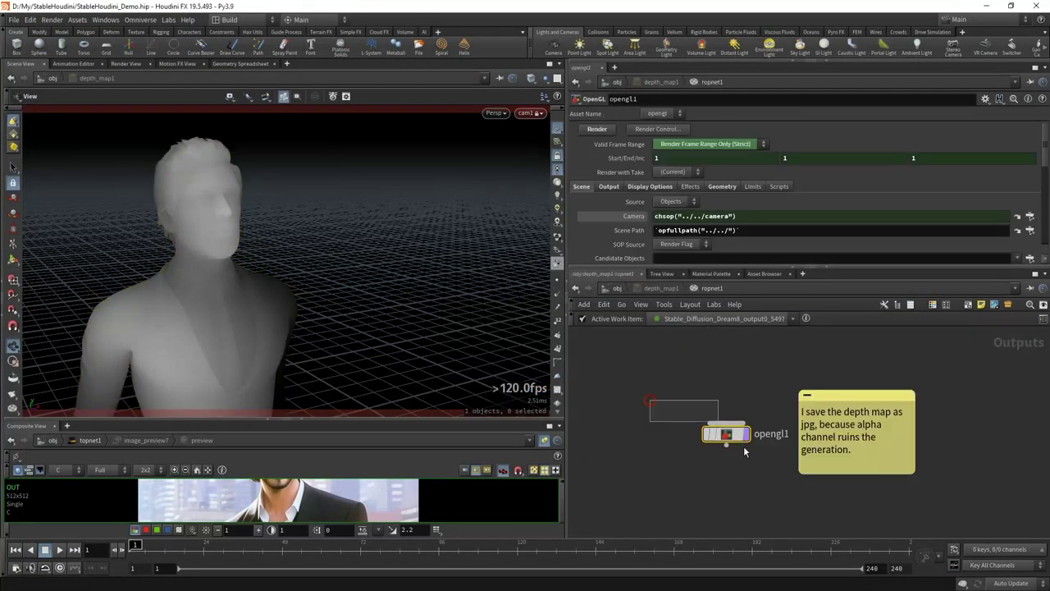
{"action": "left_click", "coordinate": [662, 289]}
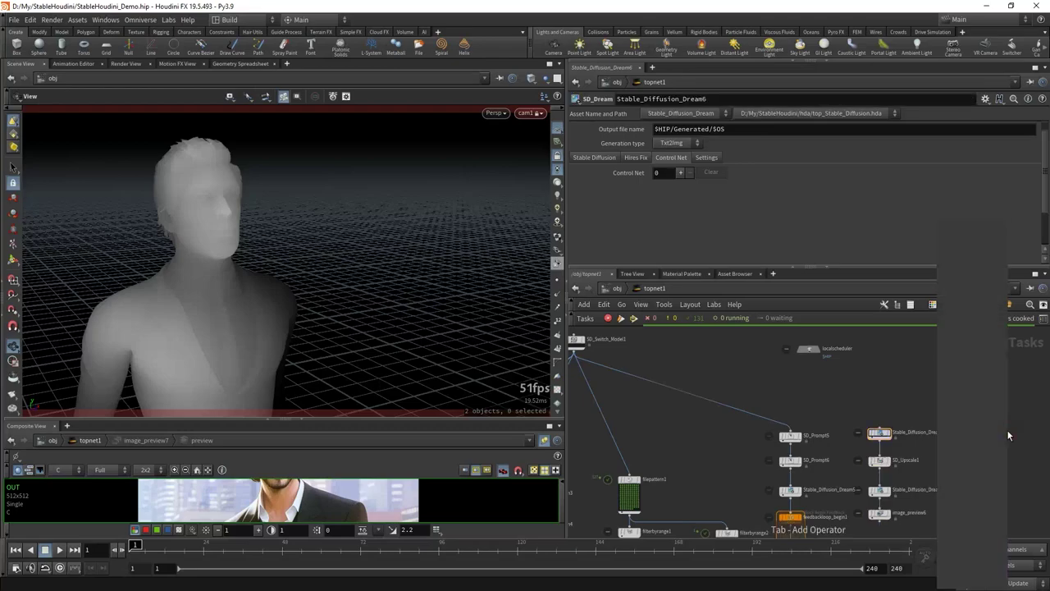
Add a File Pattern node in topnet1 and connect it to the output of SD_Switch_Model1
{"action": "key", "text": "Tab"}
{"action": "type", "text": "file"}
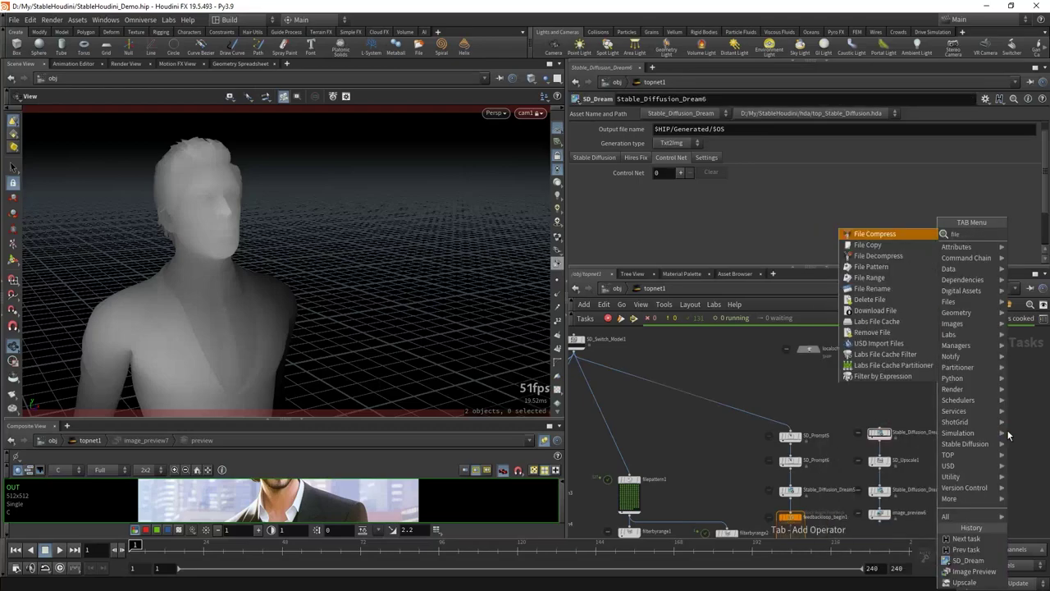
{"action": "key", "text": "Down"}
{"action": "key", "text": "Down"}
{"action": "key", "text": "Down"}
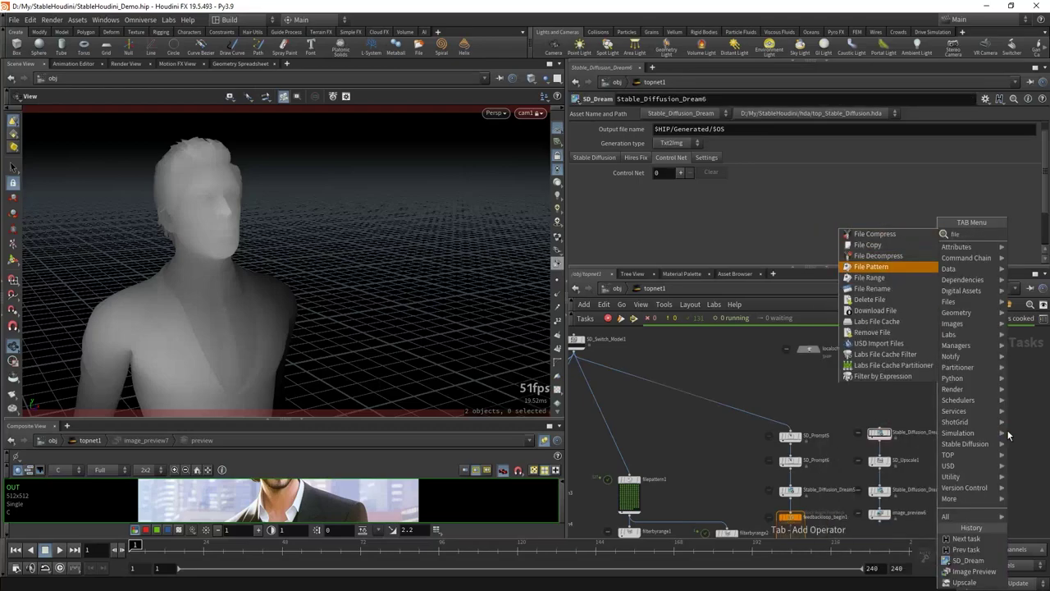
{"action": "key", "text": "Return"}
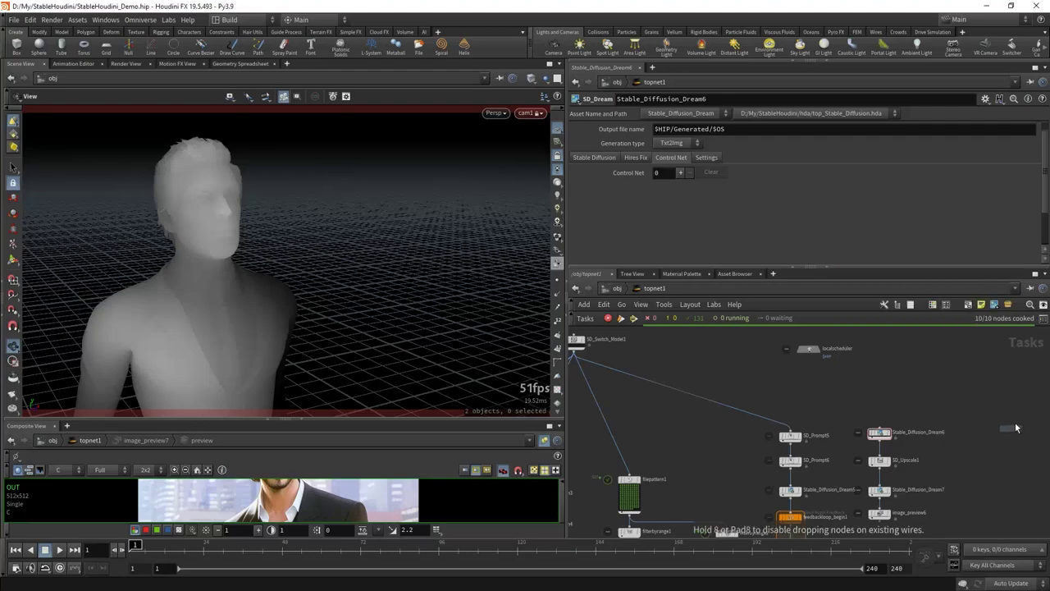
{"action": "left_click", "coordinate": [1003, 413]}
{"action": "left_click_drag", "start_coordinate": [575, 355], "coordinate": [1002, 408]}
Set the filepattern3 pattern to $HIP/render/temp/Depth.jpg and its no-match behavior to Create Work Item
{"action": "left_click", "coordinate": [1031, 174]}
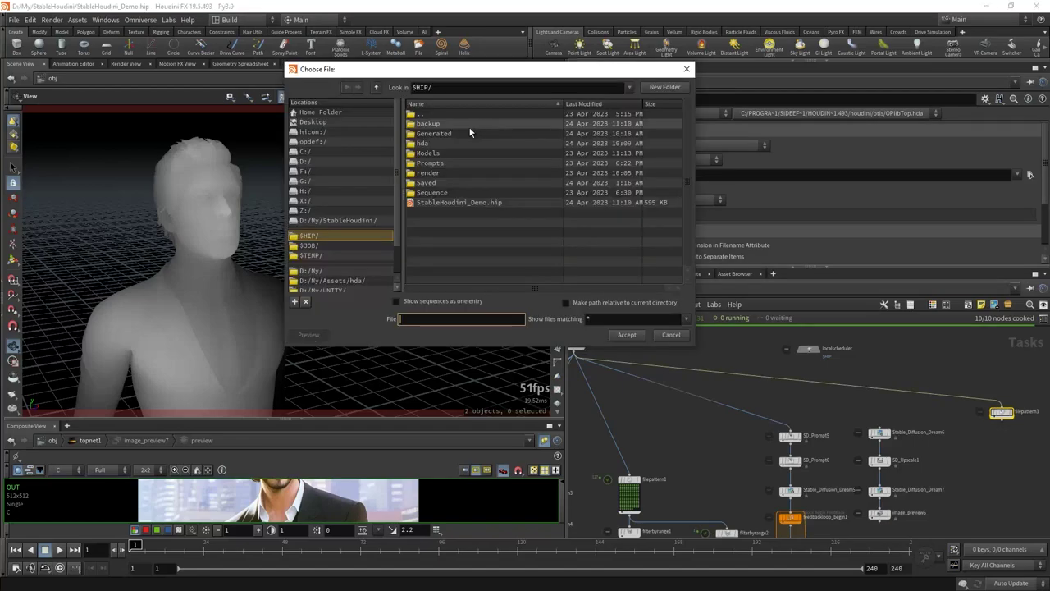
{"action": "double_click", "coordinate": [428, 173]}
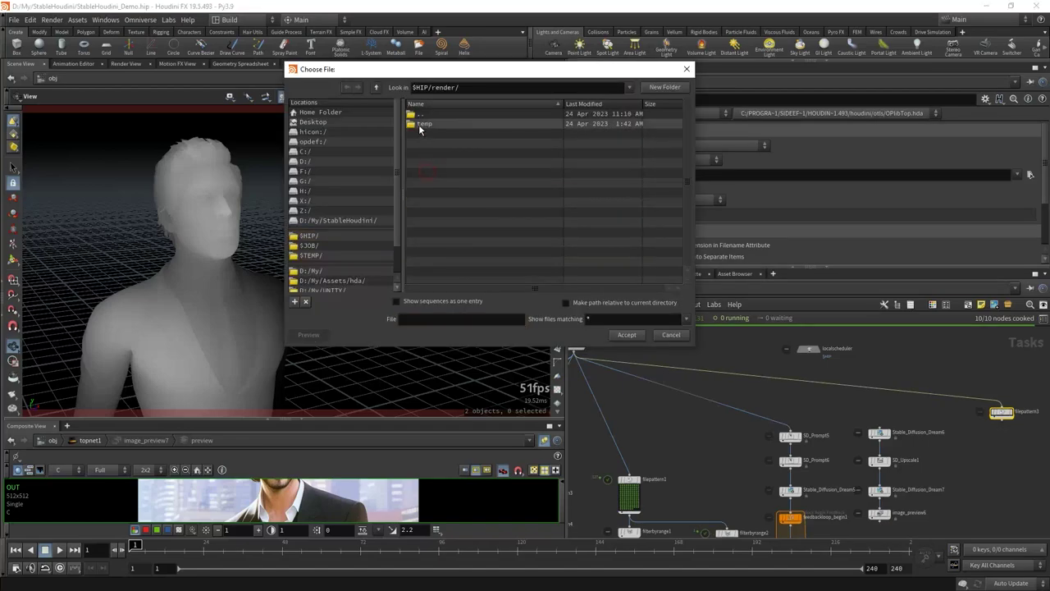
{"action": "double_click", "coordinate": [423, 123]}
{"action": "double_click", "coordinate": [431, 124]}
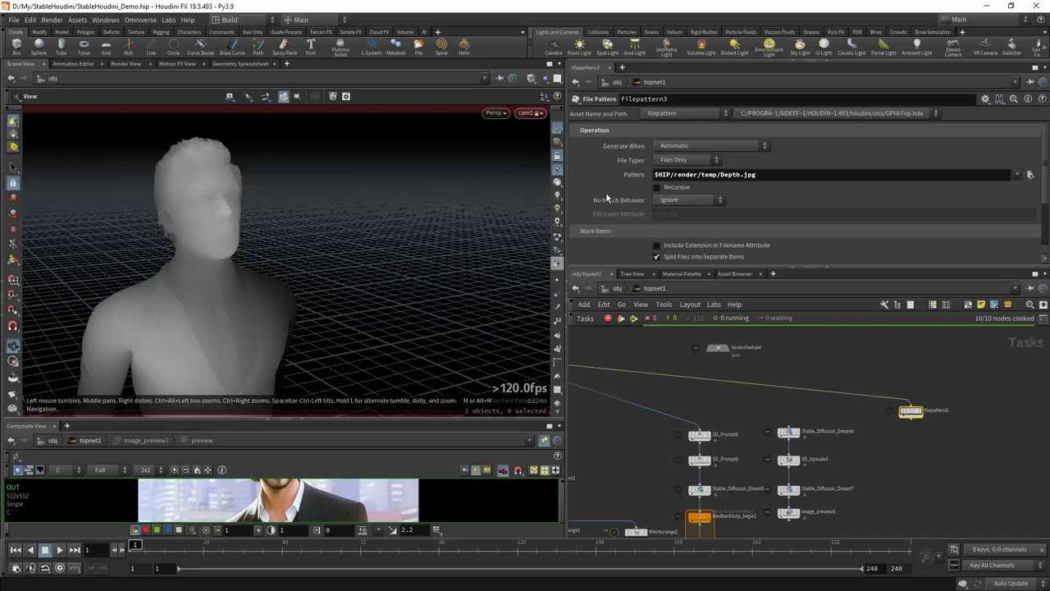
{"action": "left_click", "coordinate": [696, 200]}
{"action": "left_click", "coordinate": [683, 233]}
Add a Remove File node below filepattern3, connected to its output
{"action": "scroll", "coordinate": [911, 414], "scroll_direction": "up", "scroll_amount": 5}
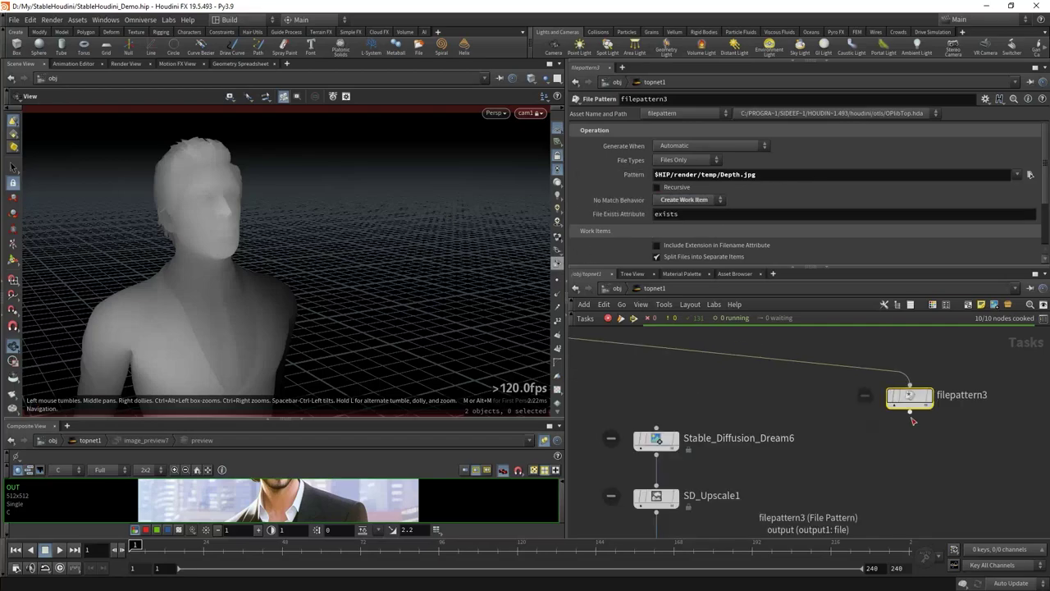
{"action": "key", "text": "Tab"}
{"action": "type", "text": "fe"}
{"action": "key", "text": "BackSpace"}
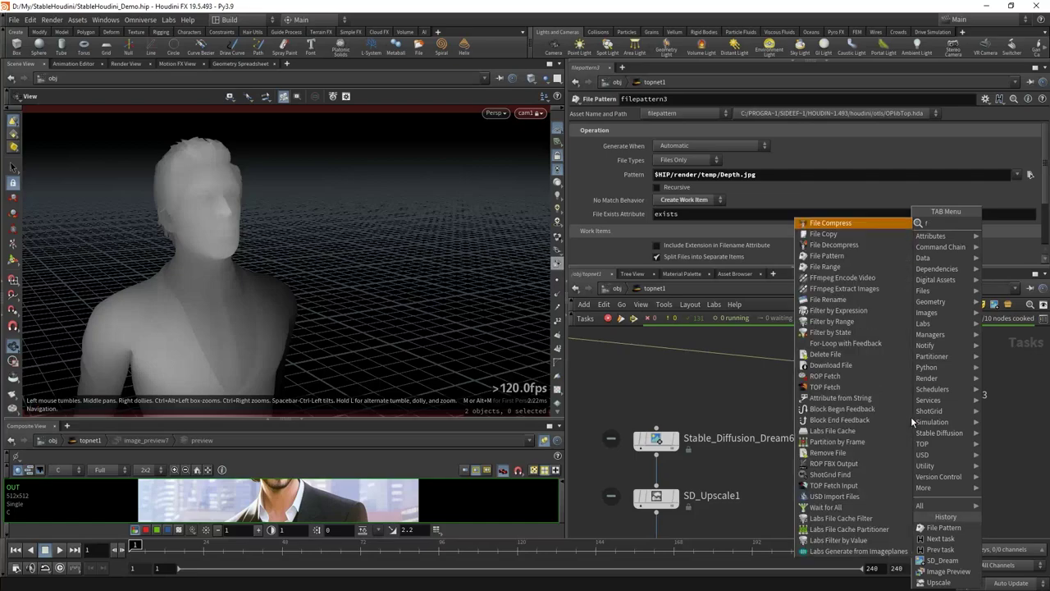
{"action": "type", "text": "ilede"}
{"action": "key", "text": "Return"}
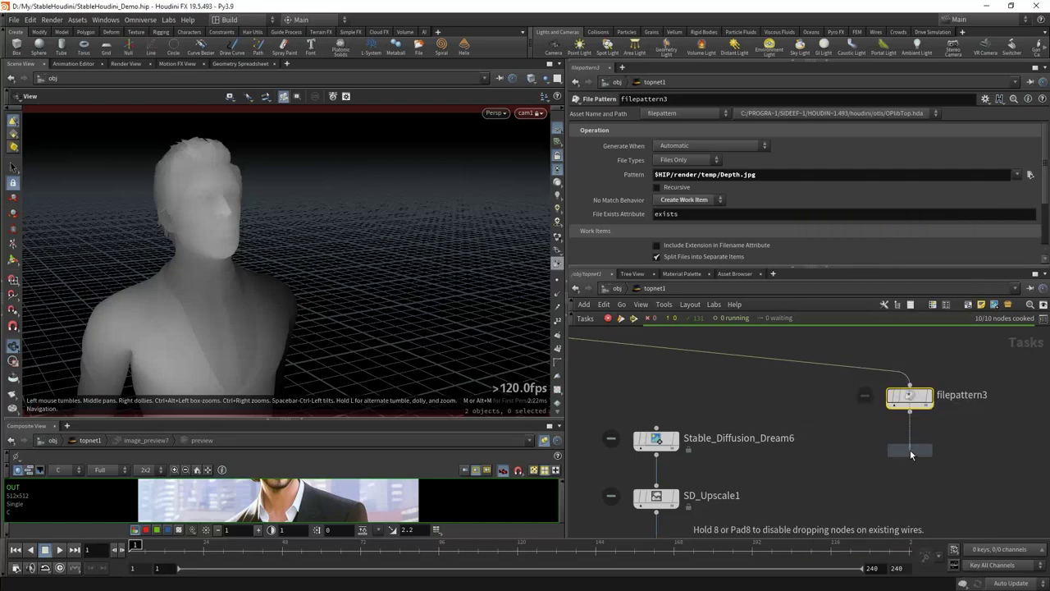
{"action": "left_click", "coordinate": [910, 450]}
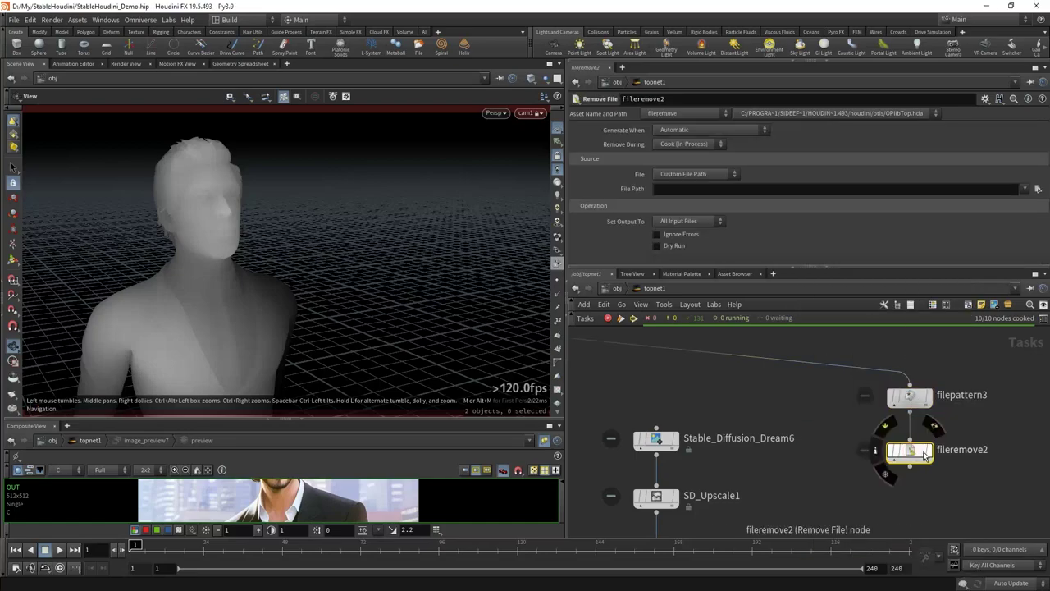
Set fileremove2 to remove Upstream Output Files with Ignore Errors enabled, and cook the node
{"action": "left_click", "coordinate": [691, 175]}
{"action": "left_click", "coordinate": [693, 199]}
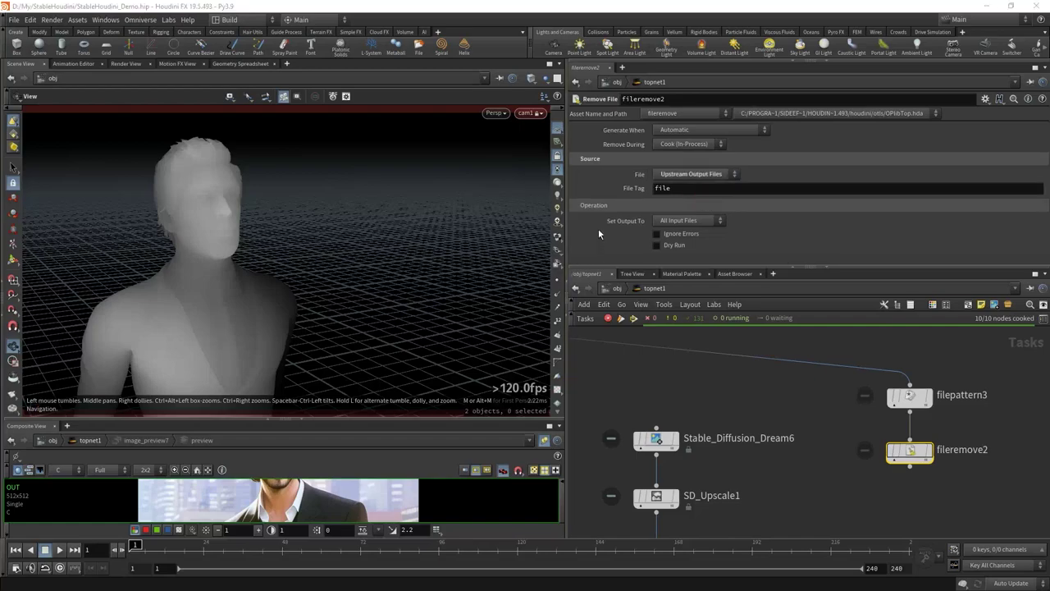
{"action": "left_click", "coordinate": [656, 234]}
{"action": "key", "text": "shift+v"}
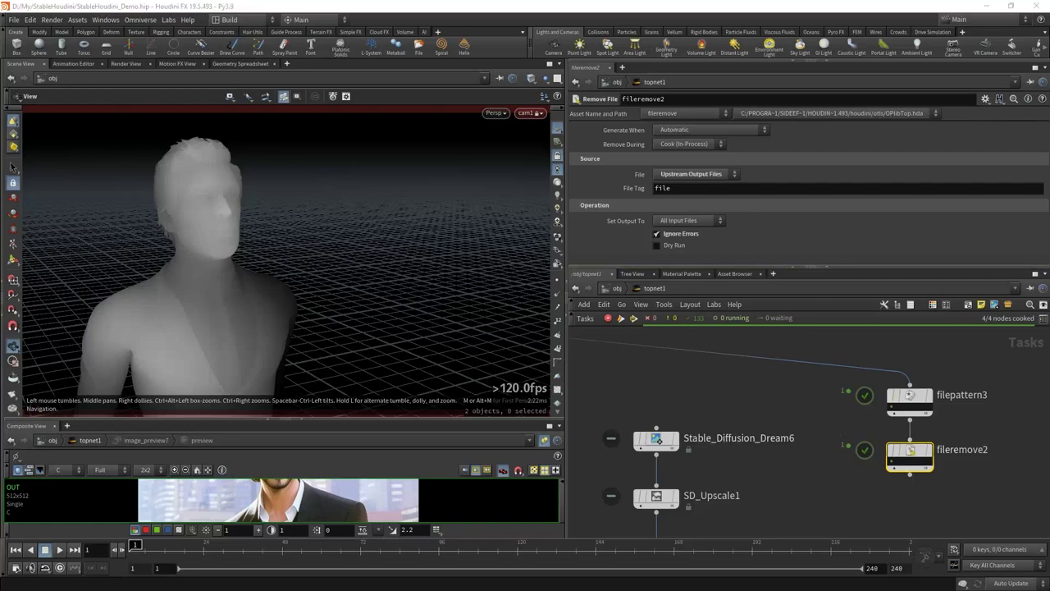
{"action": "left_click_drag", "start_coordinate": [810, 441], "coordinate": [957, 479]}
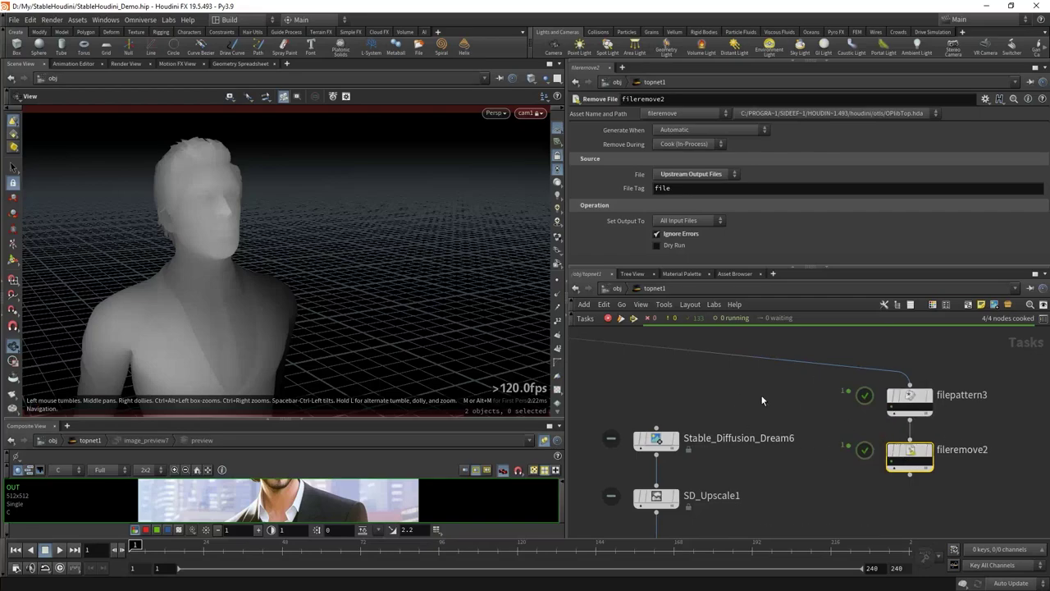
Add a ROP Fetch node below fileremove2, connected to its output
{"action": "scroll", "coordinate": [857, 433], "scroll_direction": "down", "scroll_amount": 2}
{"action": "left_click", "coordinate": [857, 433]}
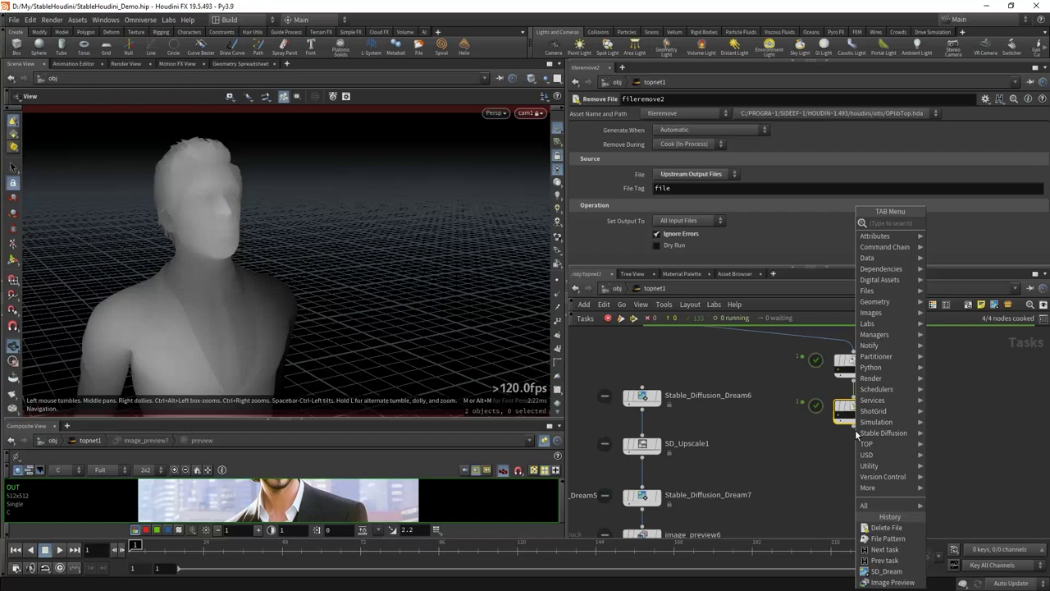
{"action": "type", "text": "rop"}
{"action": "key", "text": "Return"}
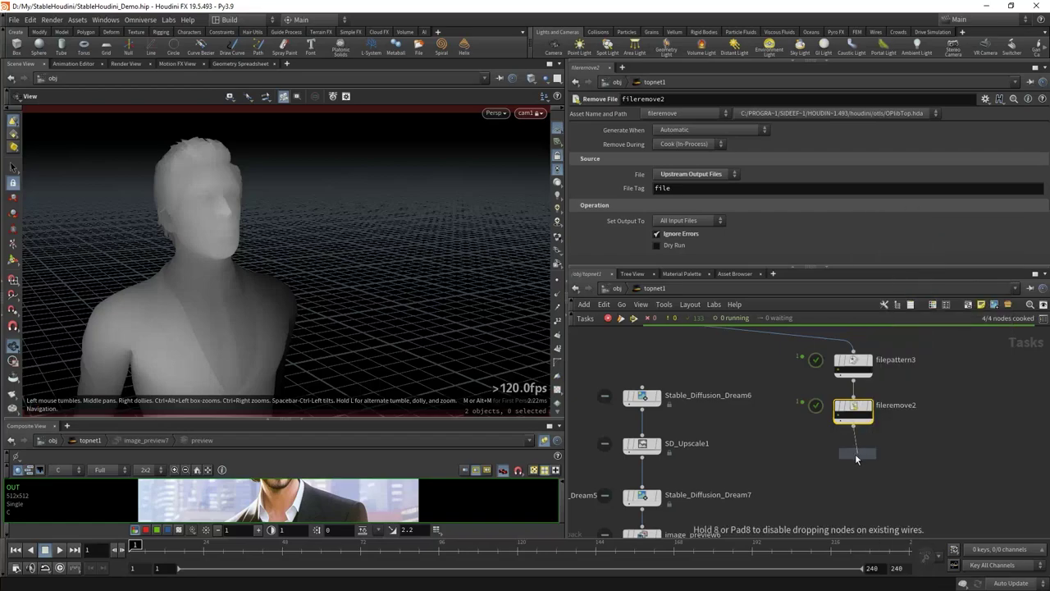
{"action": "left_click", "coordinate": [855, 453]}
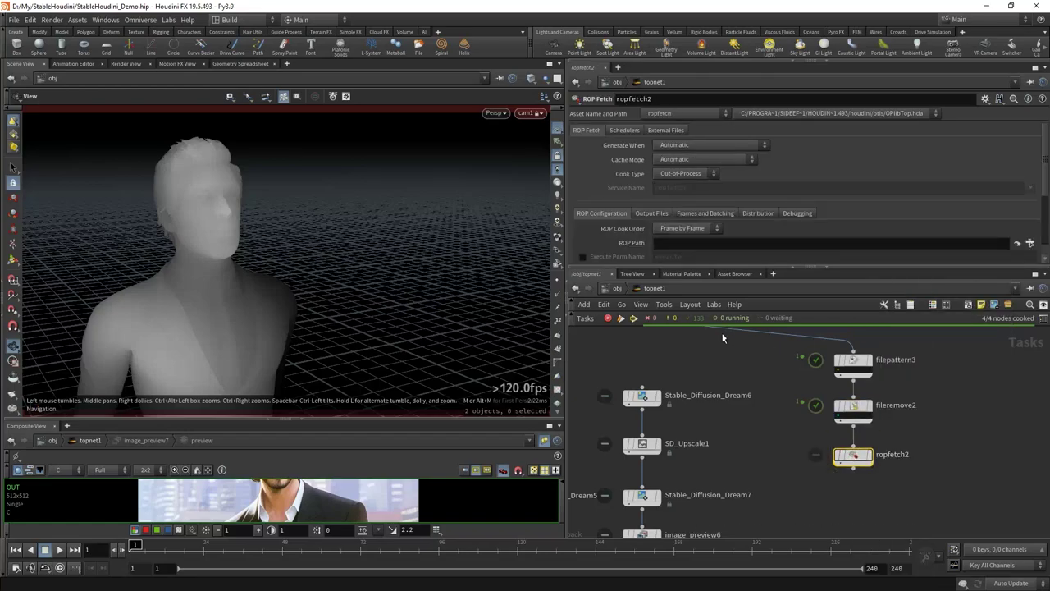
Set the ROP Fetch node's ROP path to /obj/depth_map1/ropnet1/opengl1
{"action": "left_click", "coordinate": [1030, 243]}
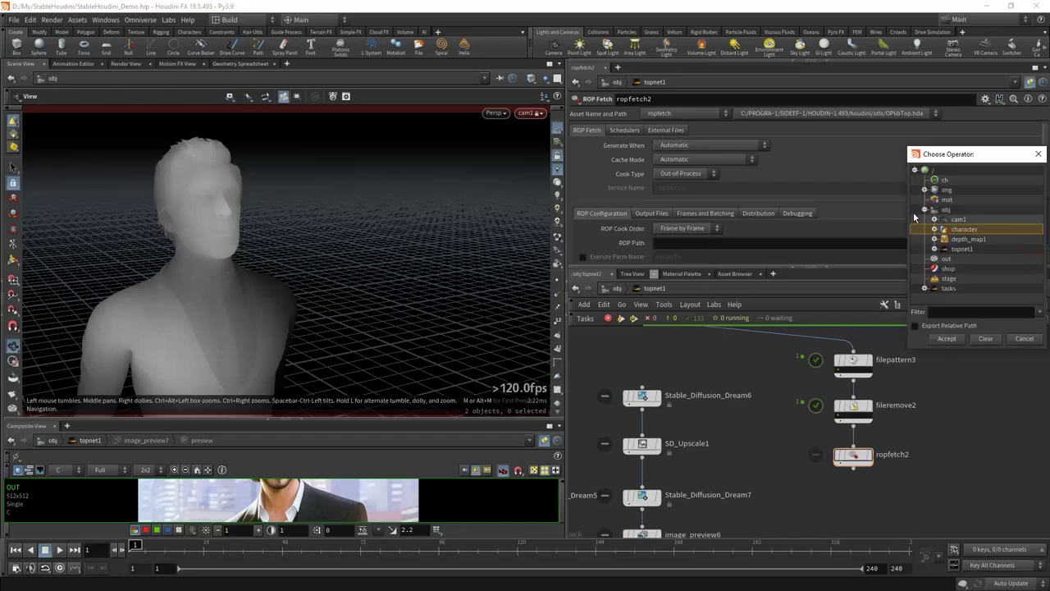
{"action": "left_click", "coordinate": [935, 240]}
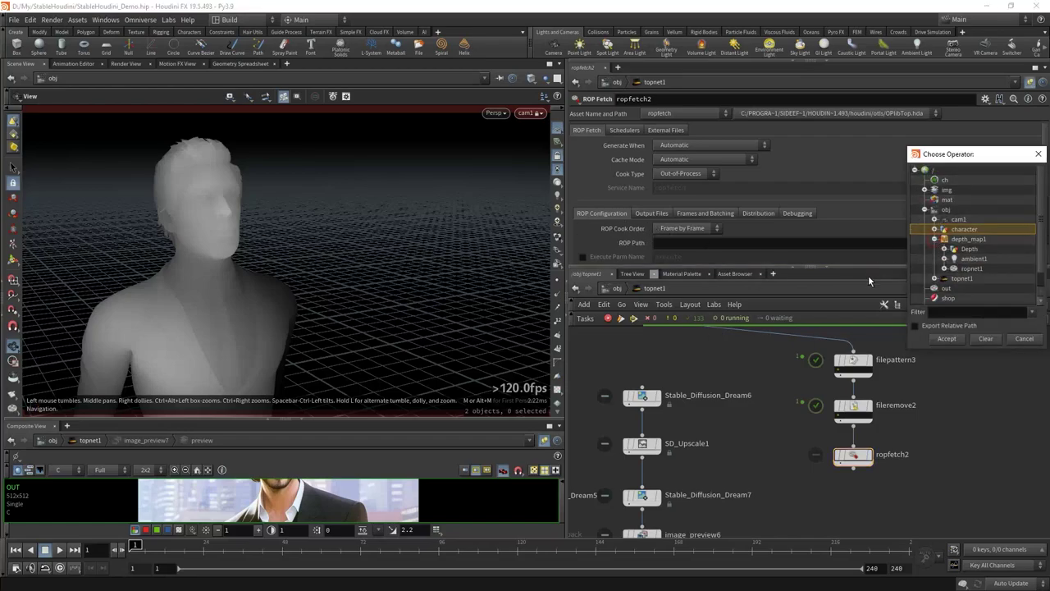
{"action": "left_click", "coordinate": [945, 269]}
{"action": "left_click", "coordinate": [971, 280]}
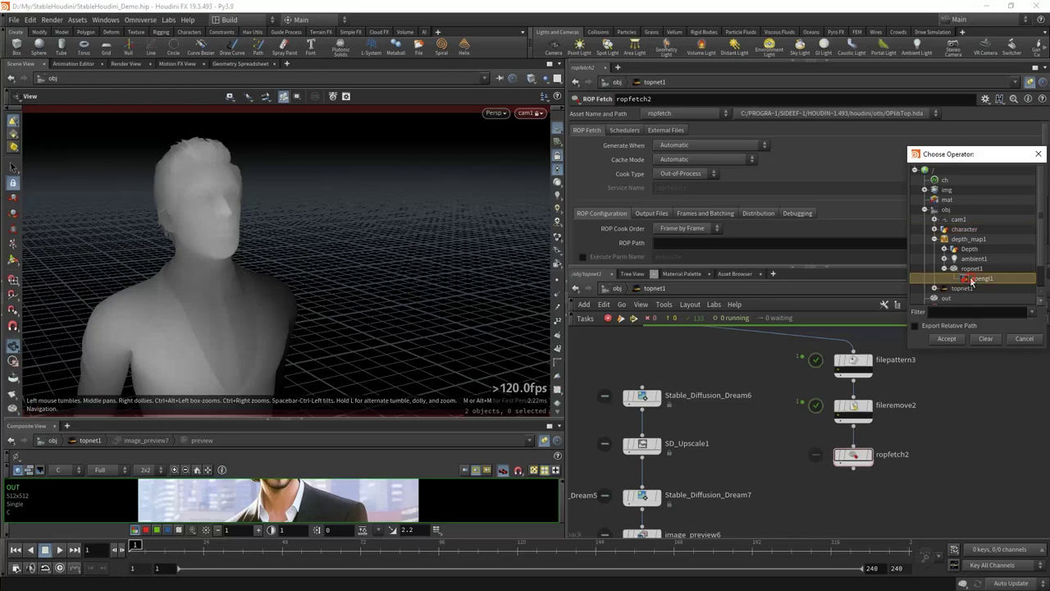
{"action": "double_click", "coordinate": [971, 280]}
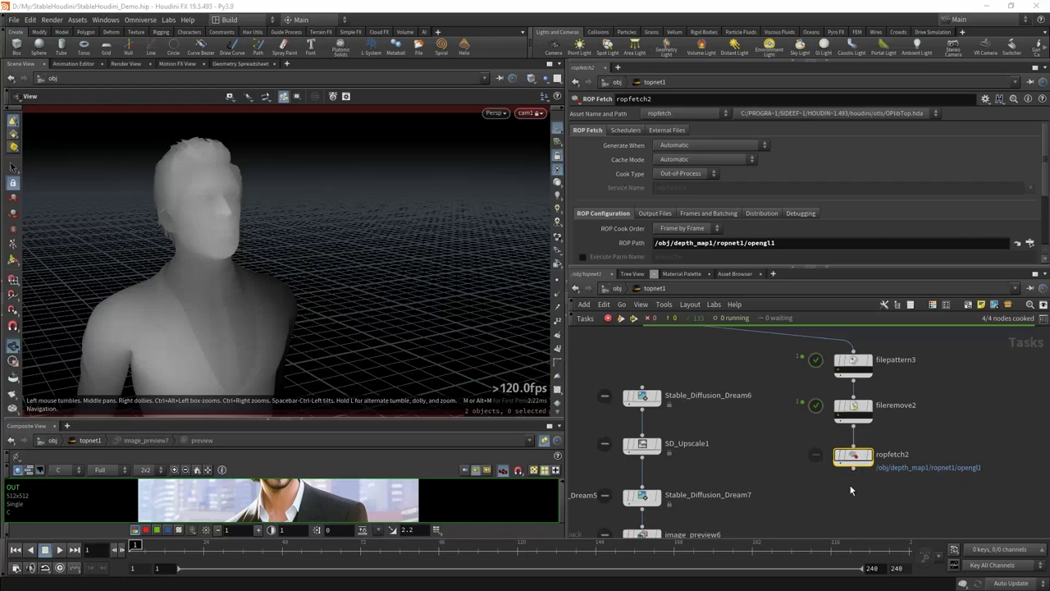
Set ropfetch2 to cook In-Process and evaluate using ROP Node Configuration, and check the rendered Depth.jpg
{"action": "left_click", "coordinate": [685, 173]}
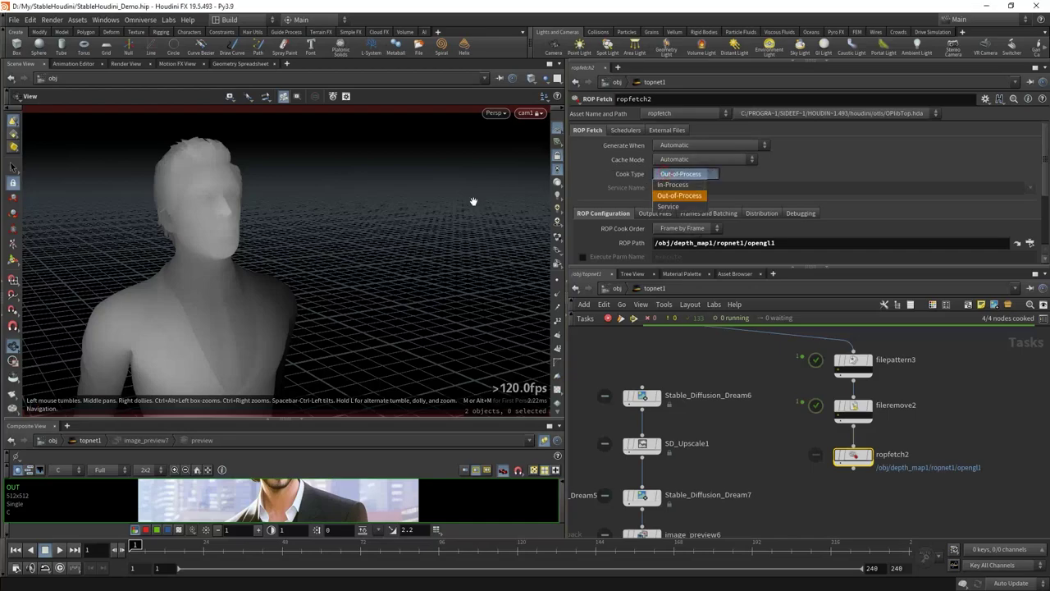
{"action": "left_click", "coordinate": [679, 178]}
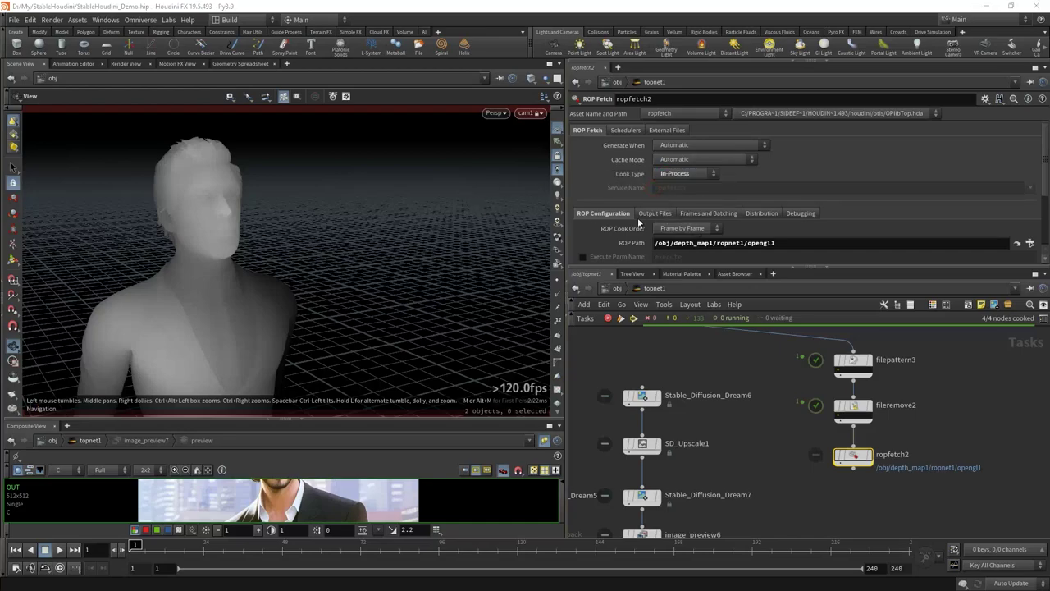
{"action": "left_click", "coordinate": [708, 213]}
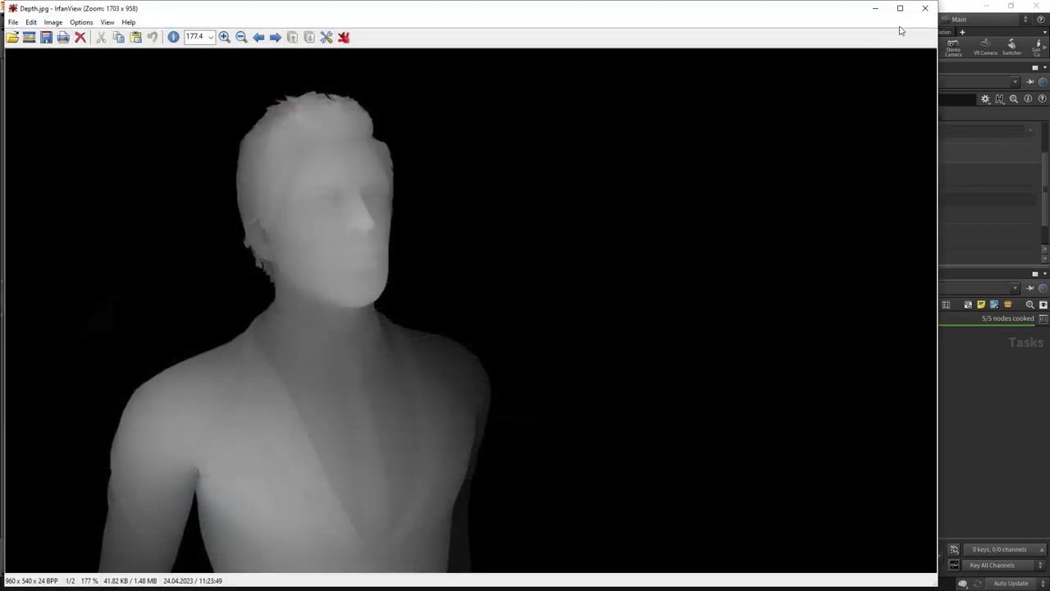
{"action": "left_click", "coordinate": [925, 8]}
Add an SD_Dream node from the Stable Diffusion category below ropfetch2, connected to its output
{"action": "left_click", "coordinate": [727, 422]}
{"action": "key", "text": "Tab"}
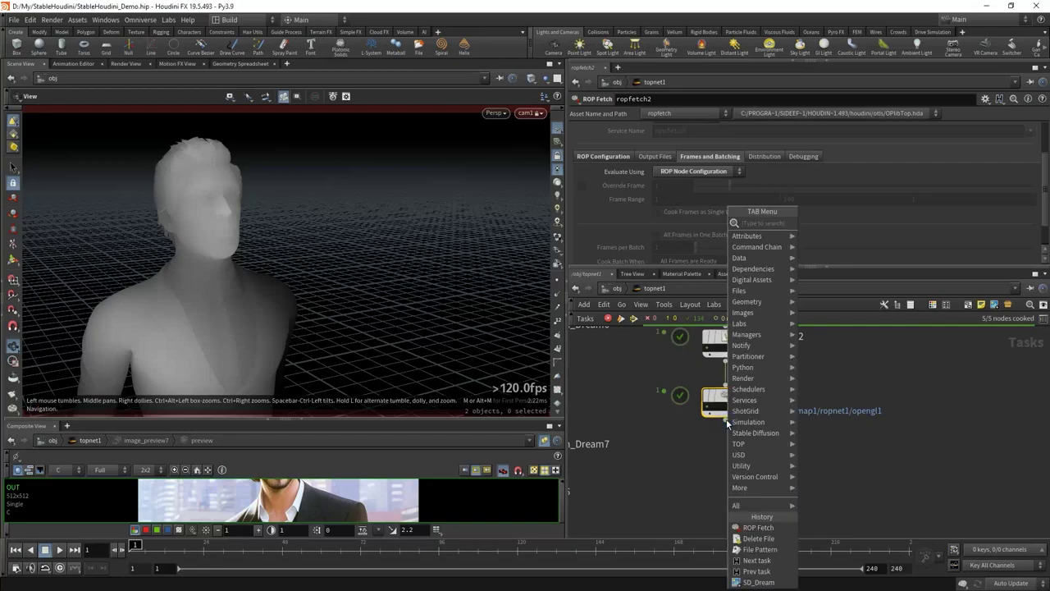
{"action": "mouse_move", "coordinate": [755, 432]}
{"action": "left_click", "coordinate": [825, 220]}
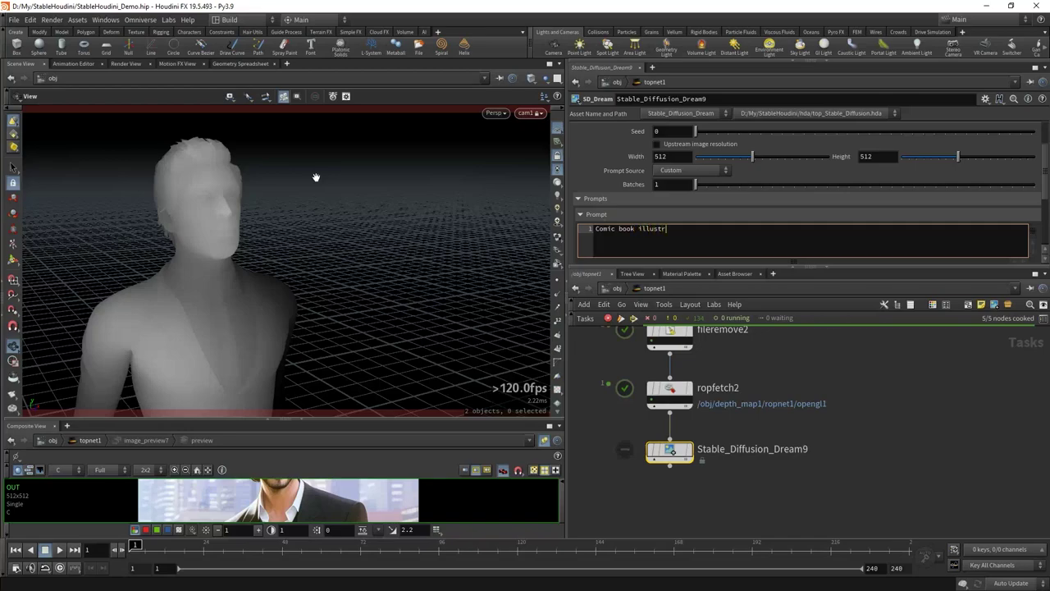
Enter the prompt "Comic book illustration of a man wearing a suit, neutral black background" and paste the copied negative prompt into the SD_Dream node
{"action": "type", "text": "ation of a man wearing a suit, neutral black background"}
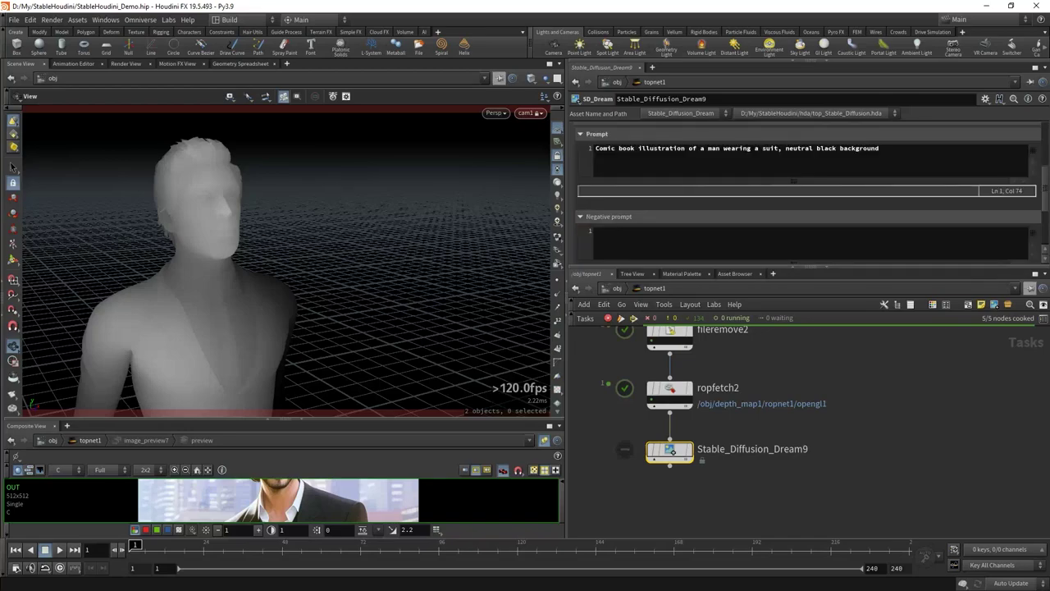
{"action": "left_click", "coordinate": [653, 249]}
{"action": "key", "text": "ctrl+v"}
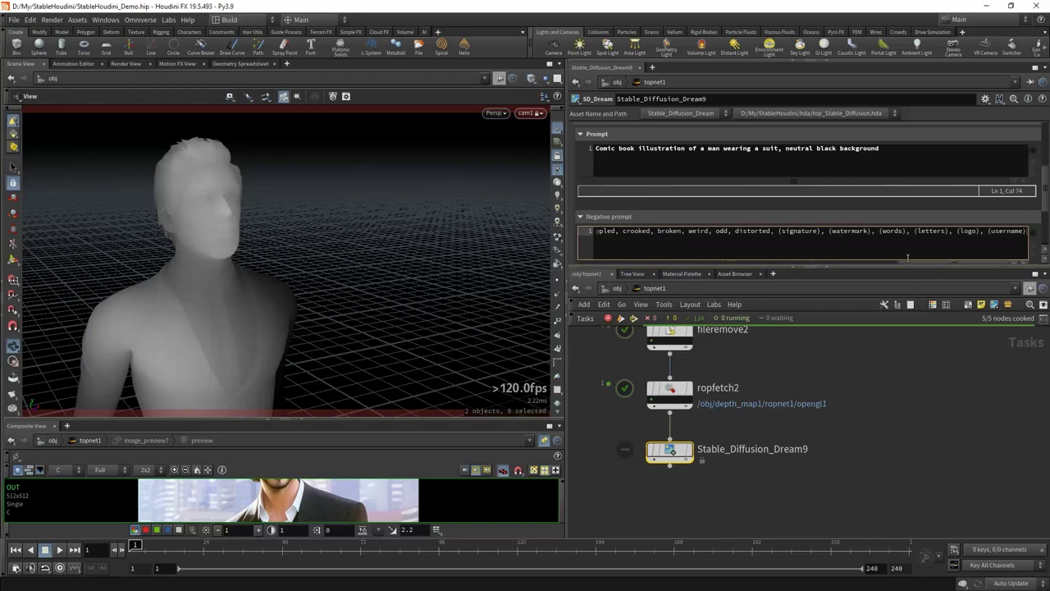
{"action": "left_click_drag", "start_coordinate": [911, 261], "coordinate": [557, 266]}
Enable Upstream image resolution on the new SD_Dream node
{"action": "scroll", "coordinate": [720, 198], "scroll_direction": "up", "scroll_amount": 3}
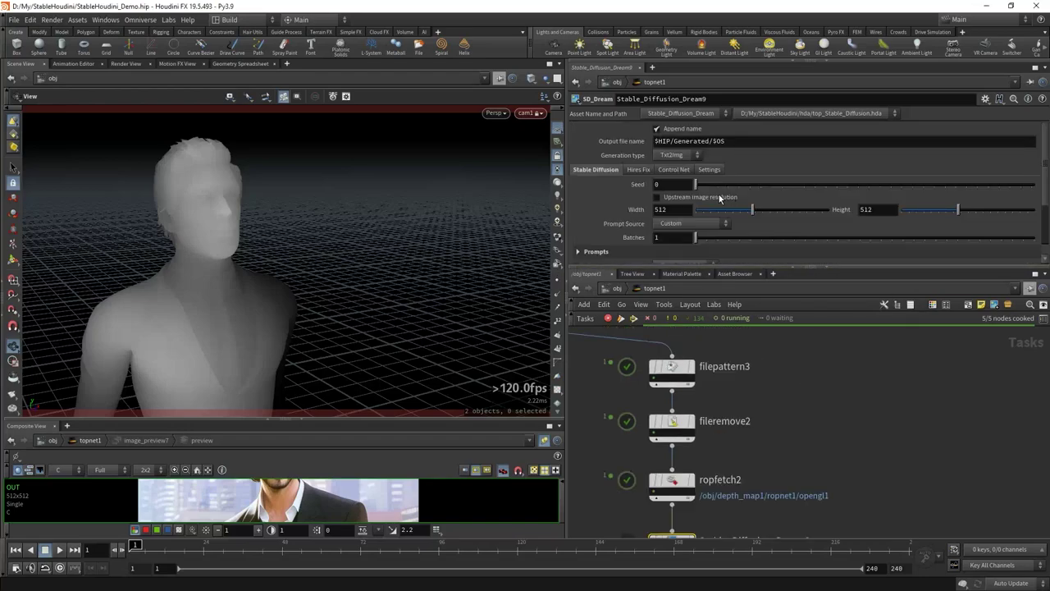
{"action": "left_click", "coordinate": [720, 197]}
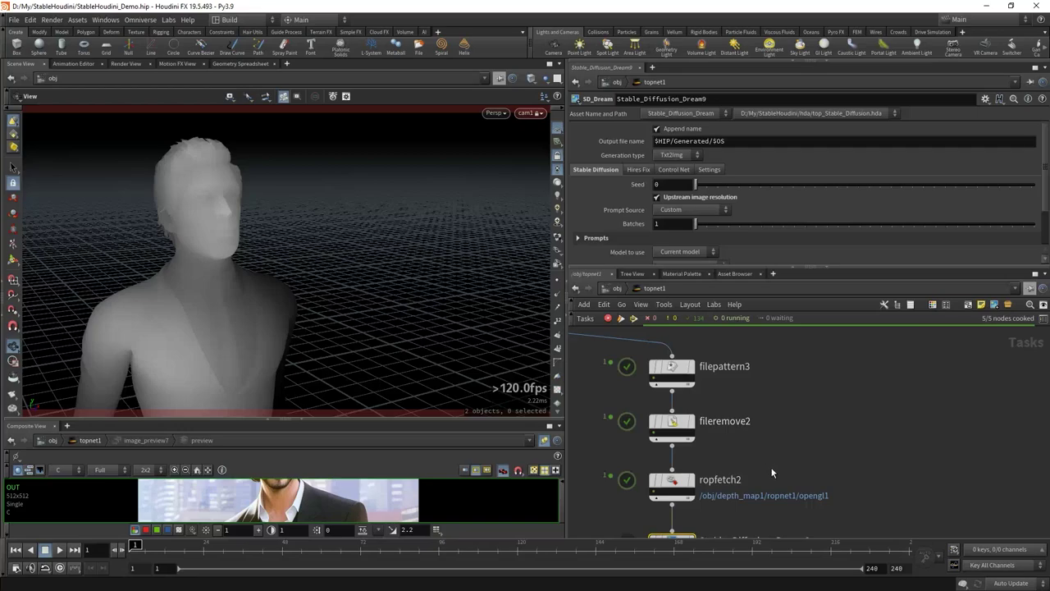
{"action": "left_click", "coordinate": [658, 486]}
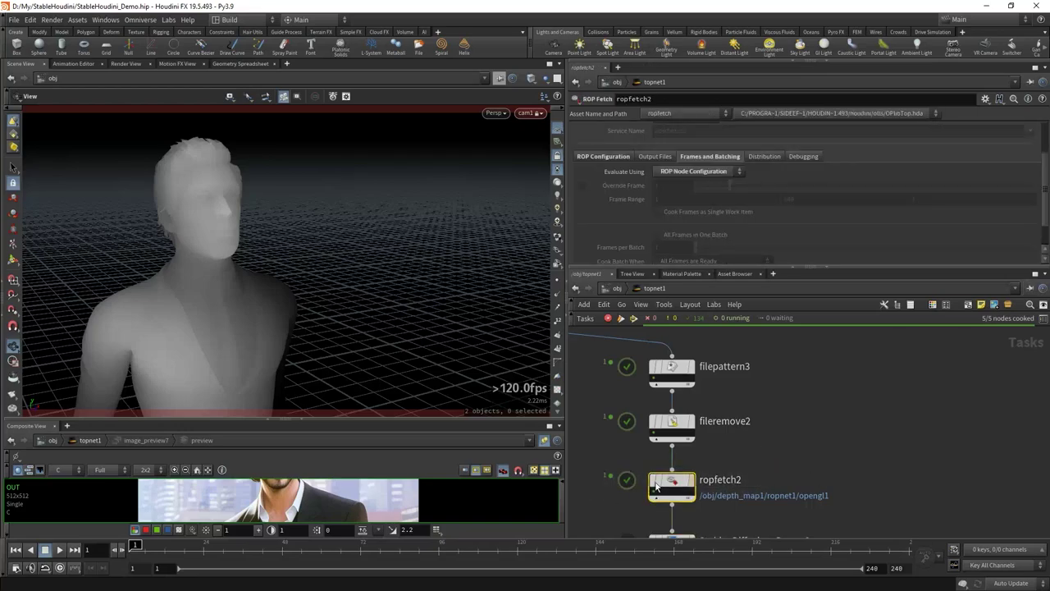
Rename the SD_Dream node below ropfetch2 as depth_based
{"action": "scroll", "coordinate": [782, 484], "scroll_direction": "down", "scroll_amount": 3}
{"action": "left_click", "coordinate": [755, 465]}
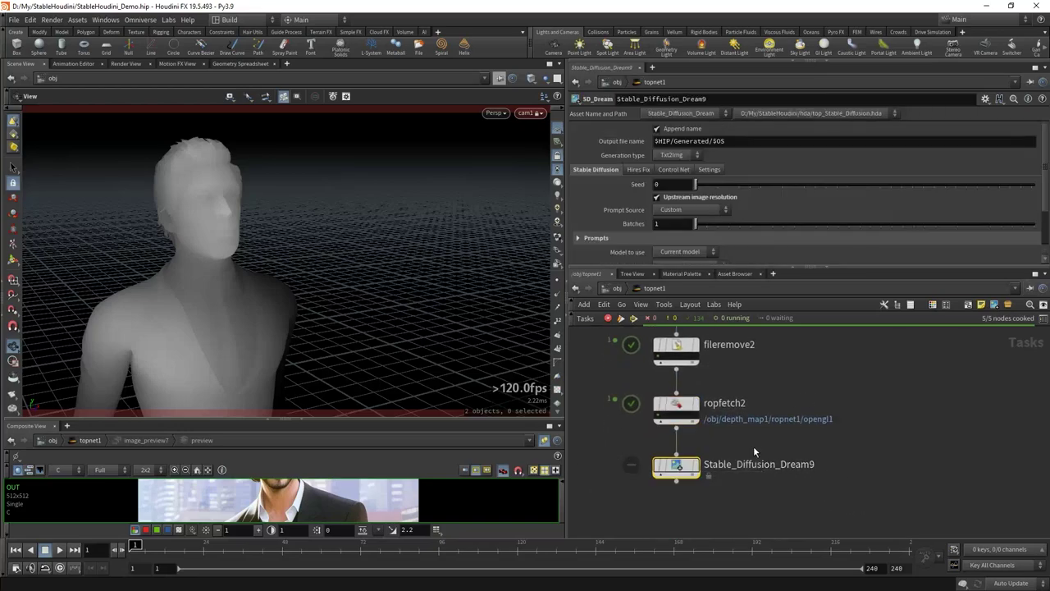
{"action": "double_click", "coordinate": [755, 463]}
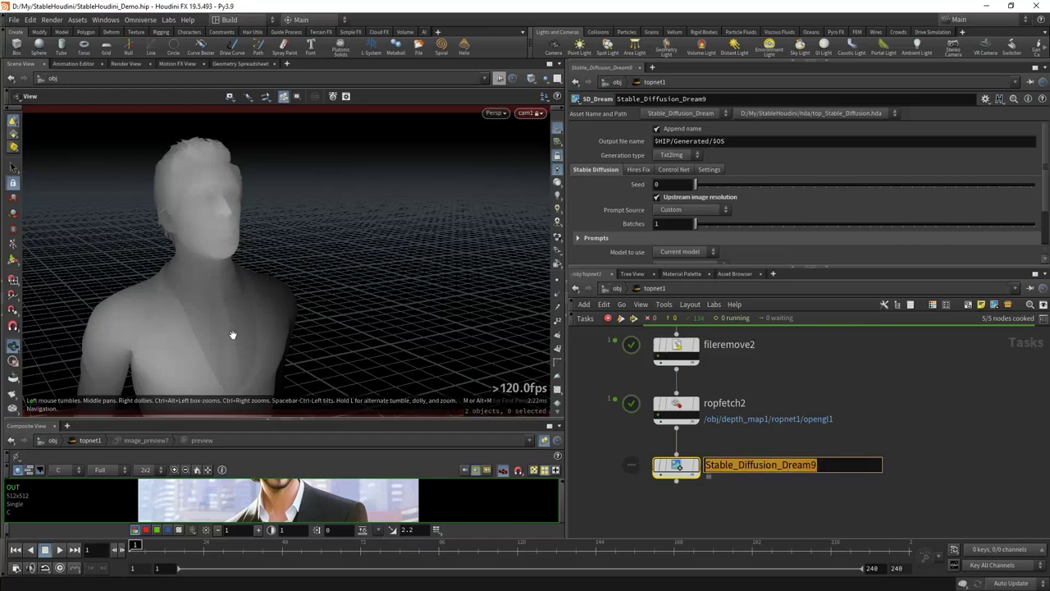
{"action": "type", "text": "depth_"}
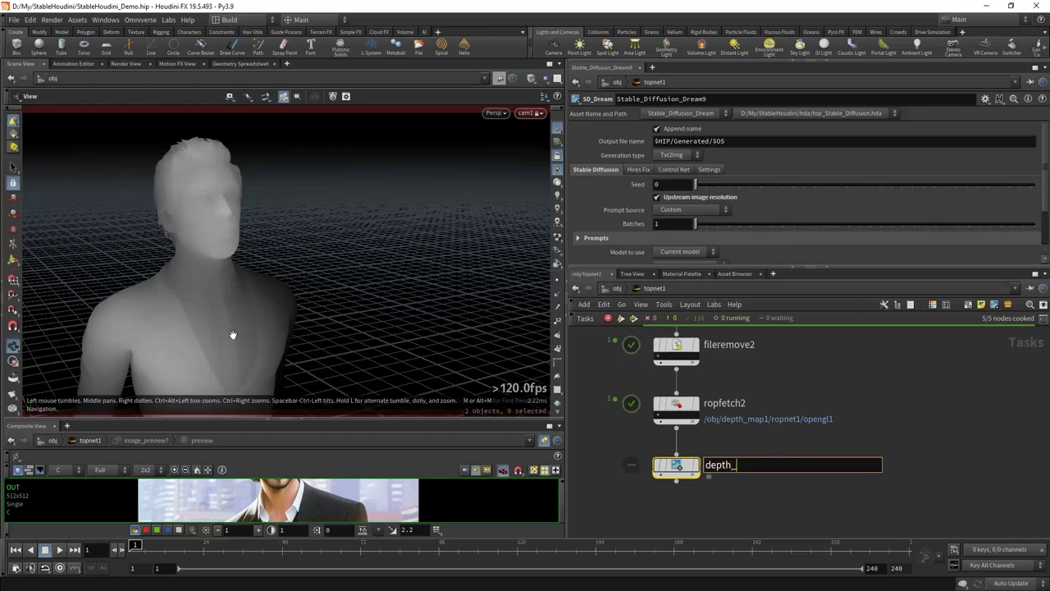
{"action": "type", "text": "based"}
{"action": "key", "text": "Return"}
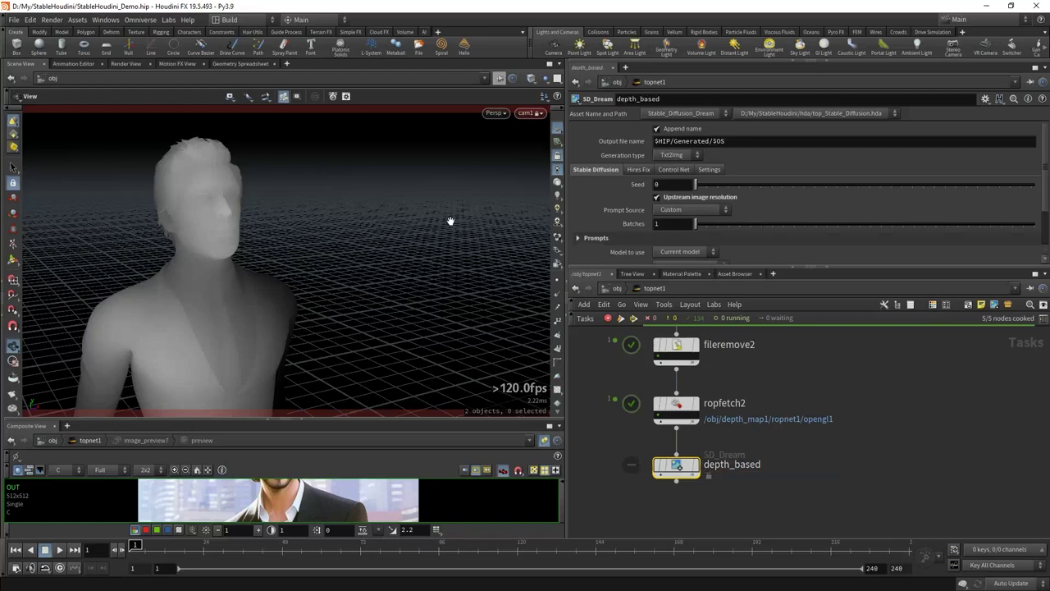
Add one ControlNet unit to depth_based and set its model to control_v11f1p_sd15_depth [cfd03158]
{"action": "left_click", "coordinate": [675, 170]}
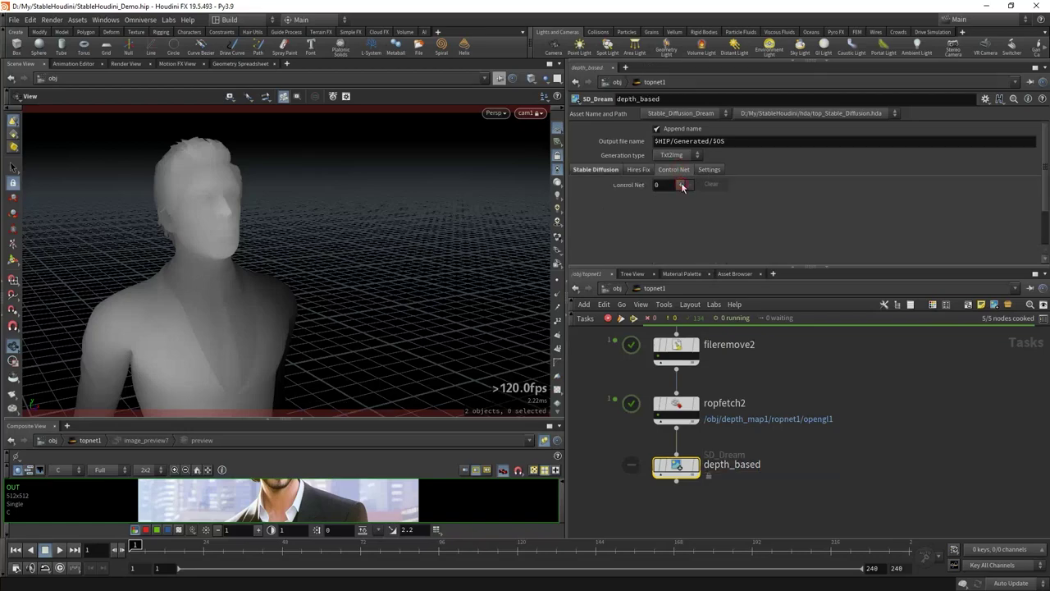
{"action": "left_click", "coordinate": [680, 185]}
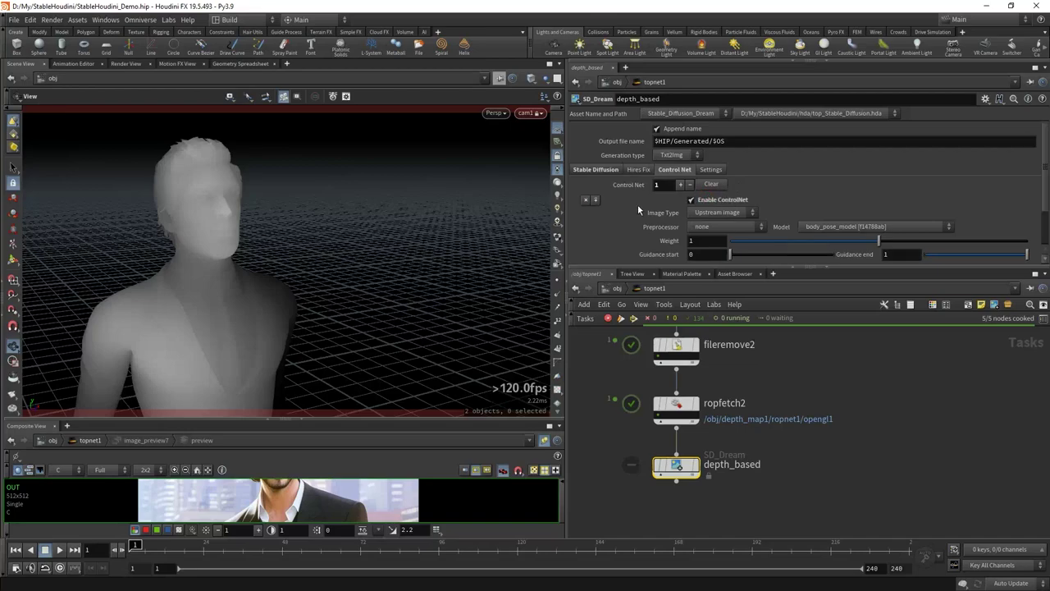
{"action": "left_click", "coordinate": [822, 230]}
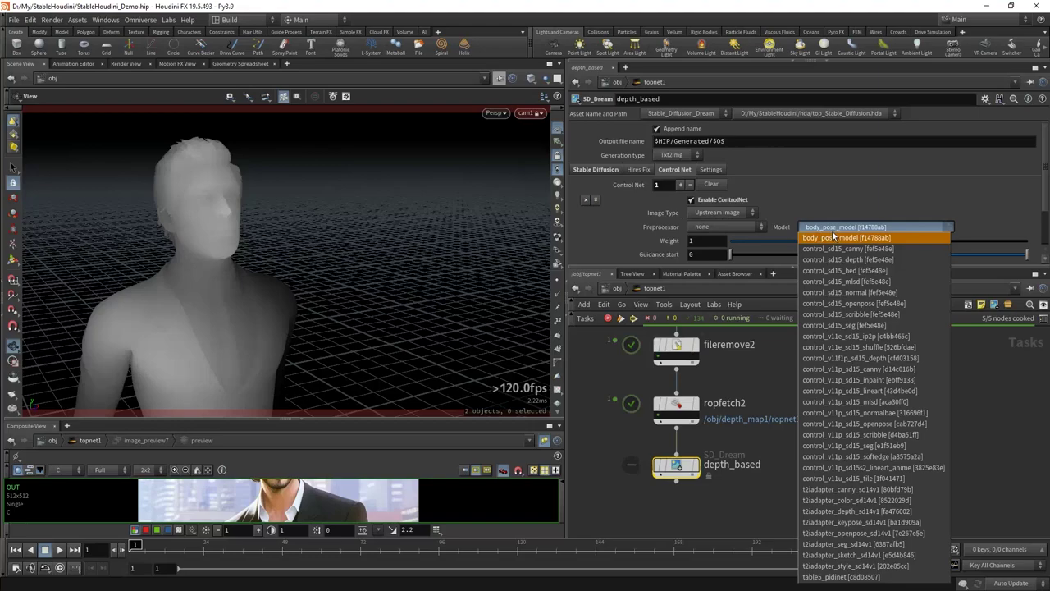
{"action": "left_click", "coordinate": [864, 362]}
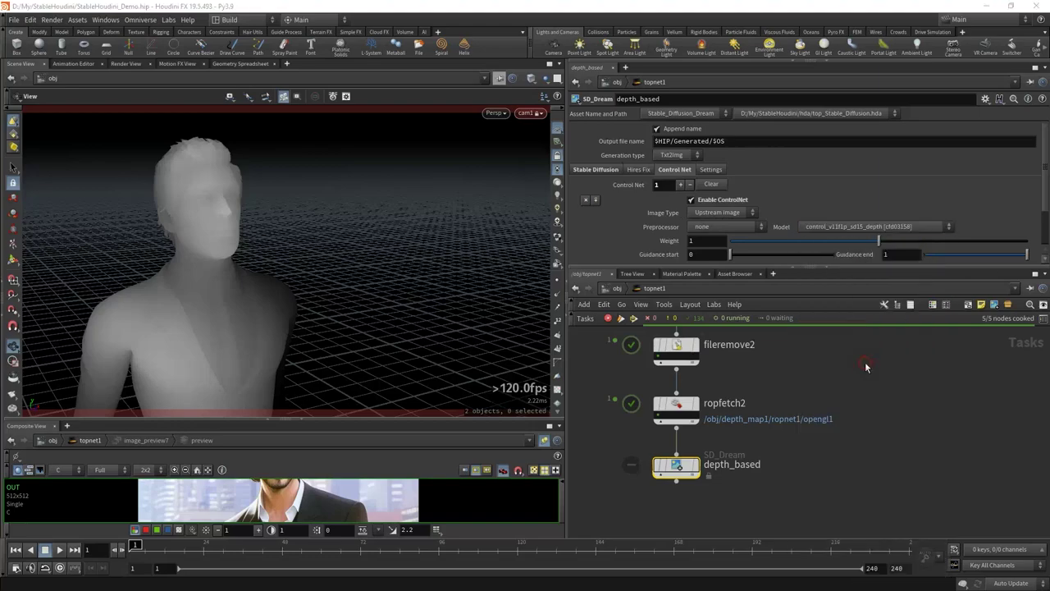
Add an Image Preview node below depth_based, connected to its output, and save the scene
{"action": "key", "text": "Tab"}
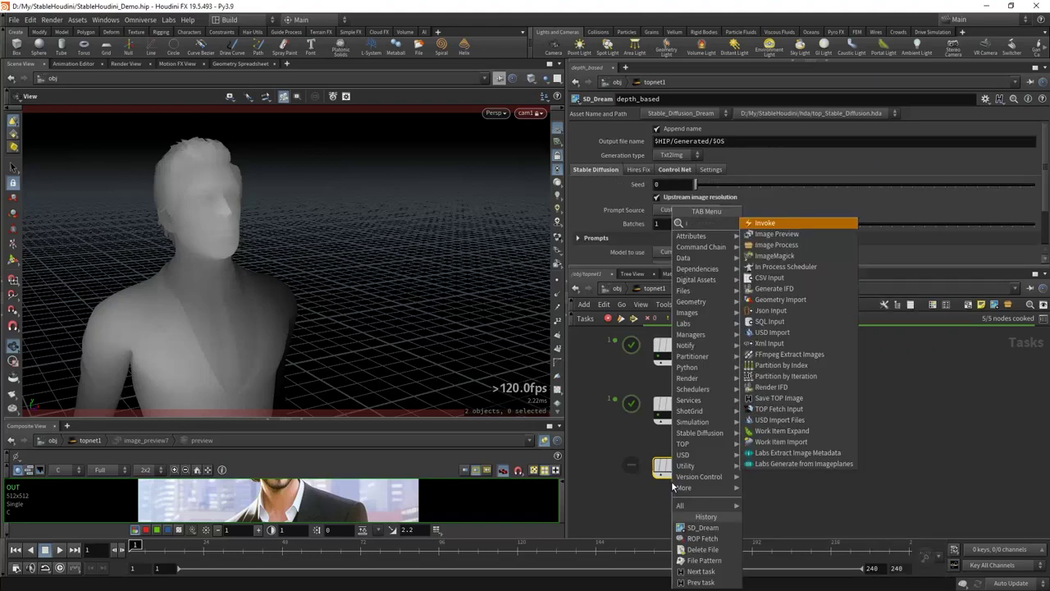
{"action": "left_click", "coordinate": [818, 234]}
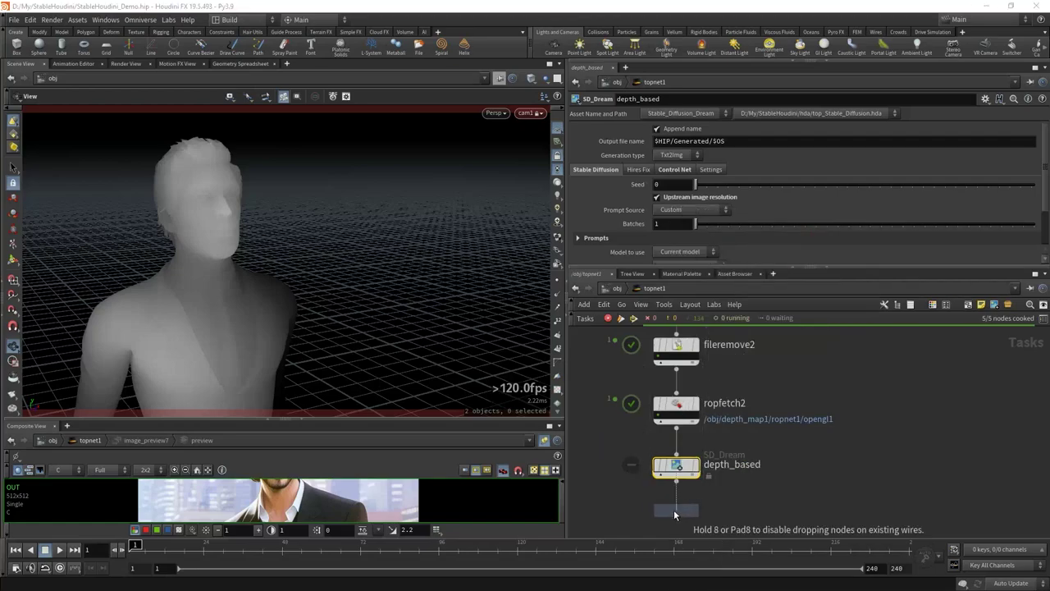
{"action": "key", "text": "ctrl+s"}
{"action": "left_click", "coordinate": [675, 512]}
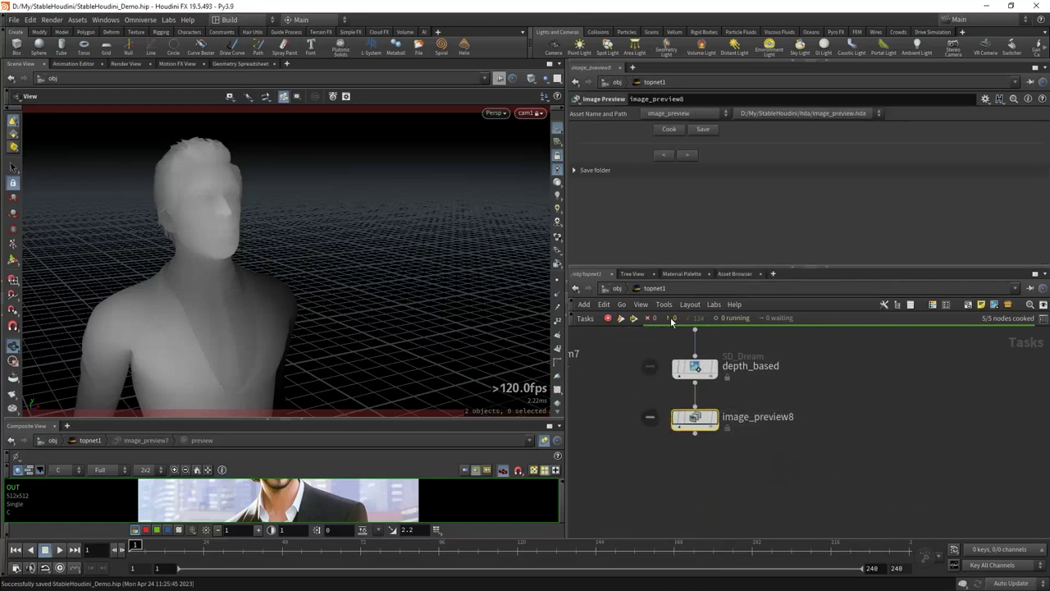
Cook the image_preview8 node and inspect the generated image in the composite view
{"action": "left_click", "coordinate": [667, 131]}
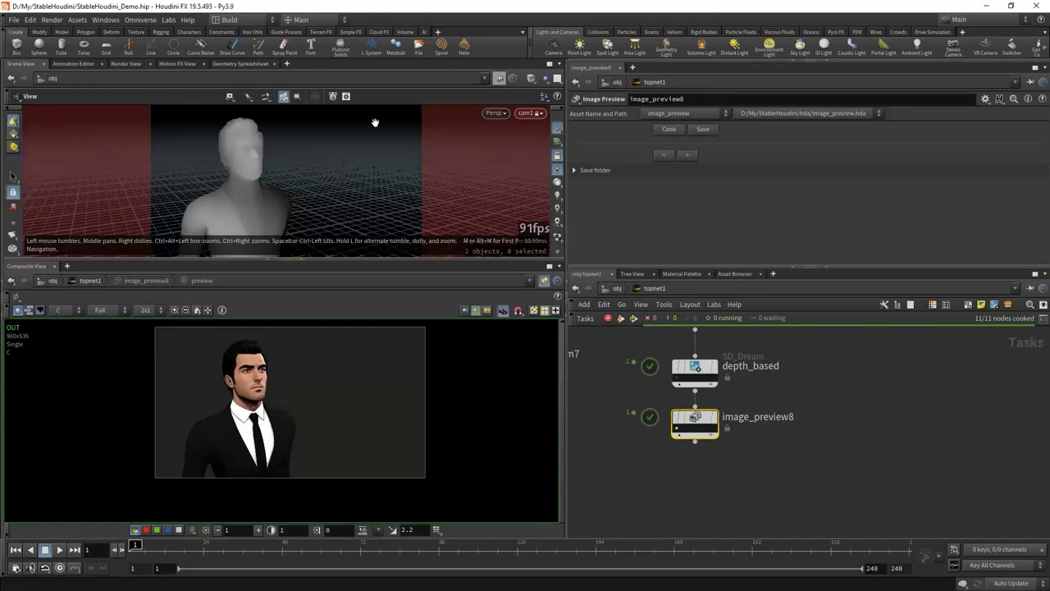
{"action": "right_click_drag", "start_coordinate": [244, 403], "coordinate": [288, 390]}
{"action": "middle_click_drag", "start_coordinate": [352, 446], "coordinate": [355, 462]}
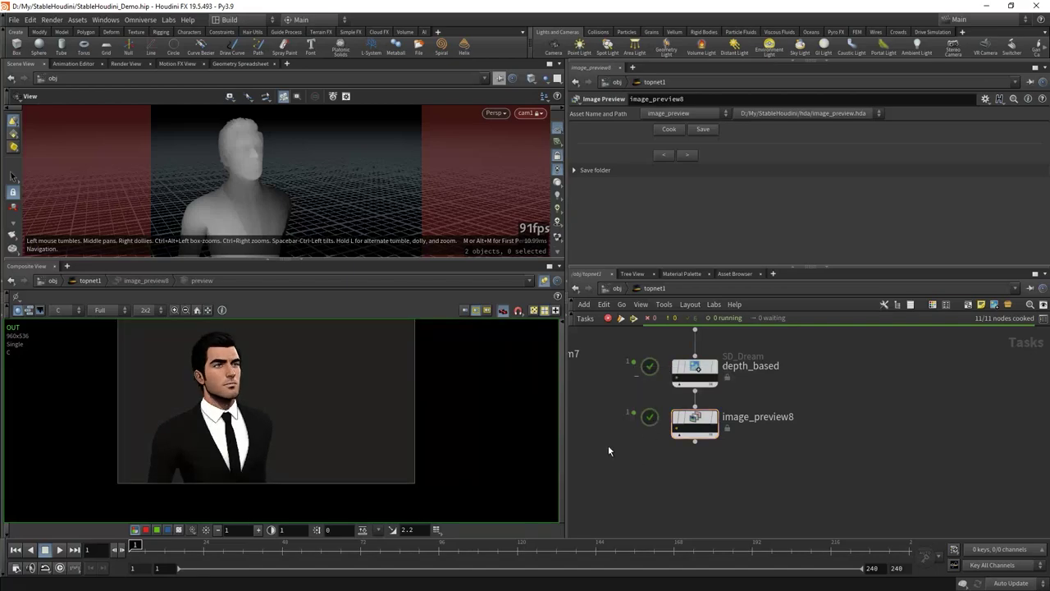
Reframe the camera to show the whole character from farther away, and cook image_preview8 again
{"action": "left_click_drag", "start_coordinate": [279, 190], "coordinate": [337, 253]}
{"action": "left_click", "coordinate": [692, 435]}
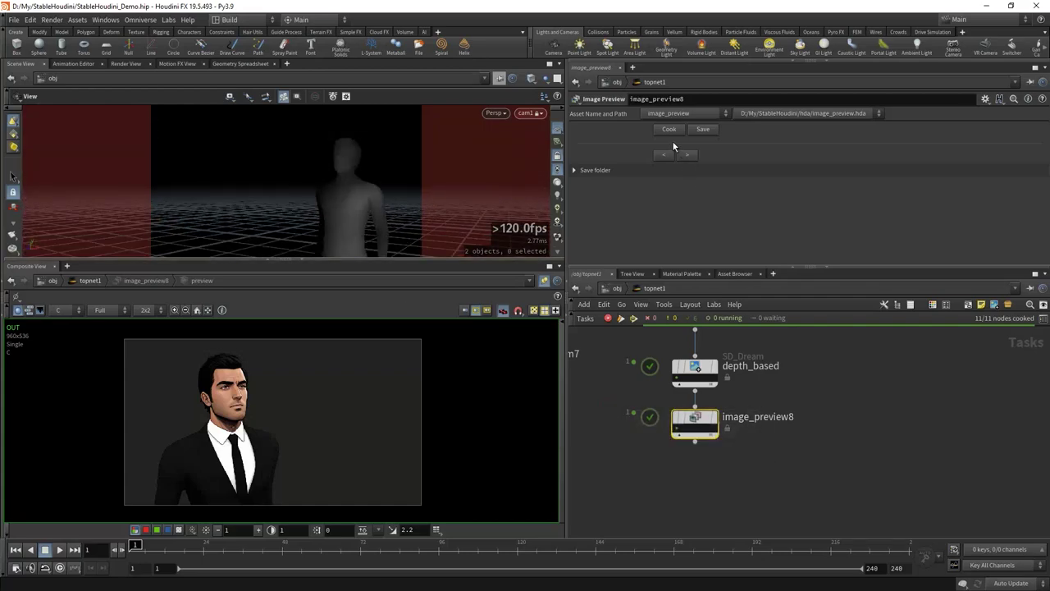
{"action": "left_click", "coordinate": [669, 129]}
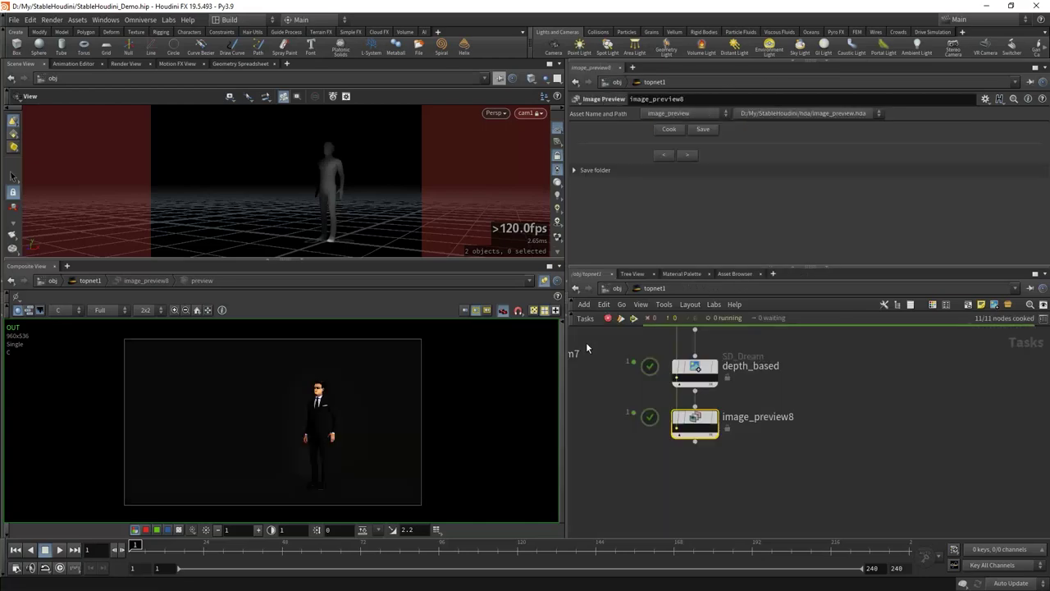
{"action": "scroll", "coordinate": [355, 188], "scroll_direction": "up", "scroll_amount": 5}
{"action": "middle_click_drag", "start_coordinate": [355, 189], "coordinate": [307, 218]}
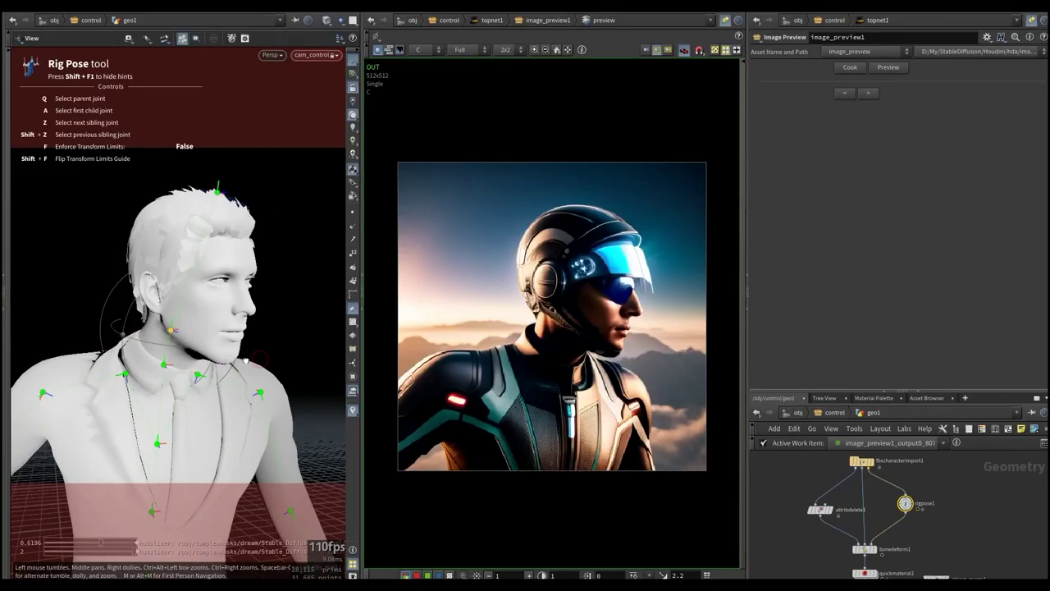
Cook image_preview1 with the camera orbited to a side close-up of the character, and again with the head tilted upward using Rig Pose
{"action": "left_click_drag", "start_coordinate": [173, 367], "coordinate": [230, 371]}
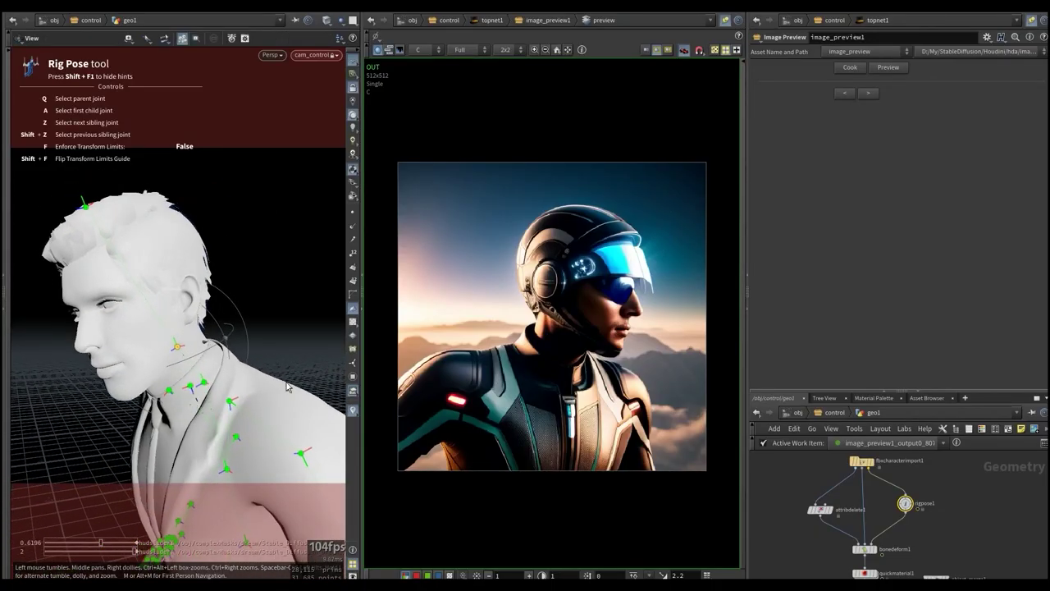
{"action": "left_click", "coordinate": [850, 67]}
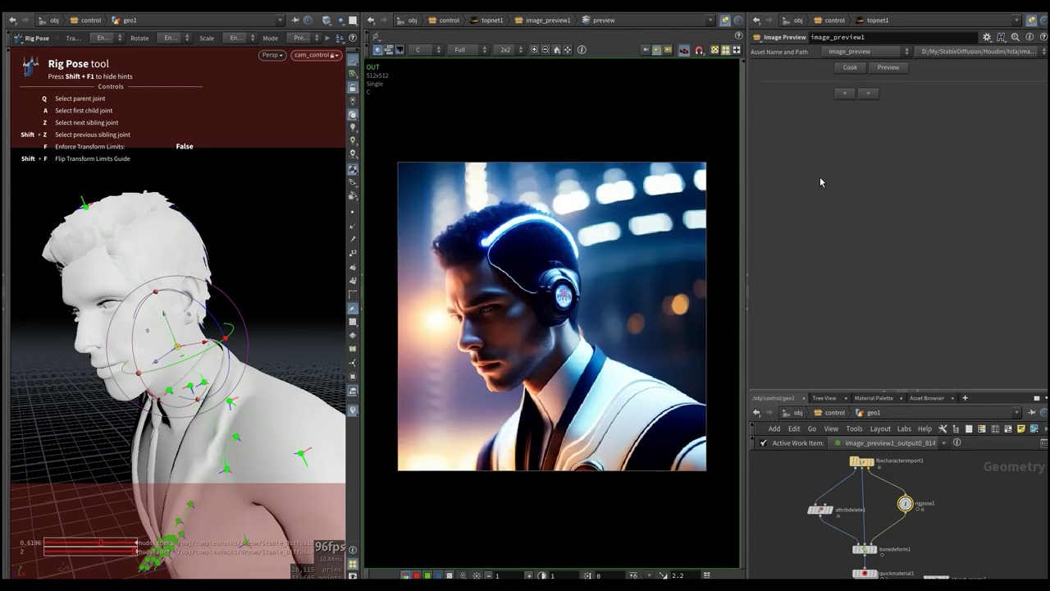
{"action": "left_click_drag", "start_coordinate": [140, 325], "coordinate": [150, 289]}
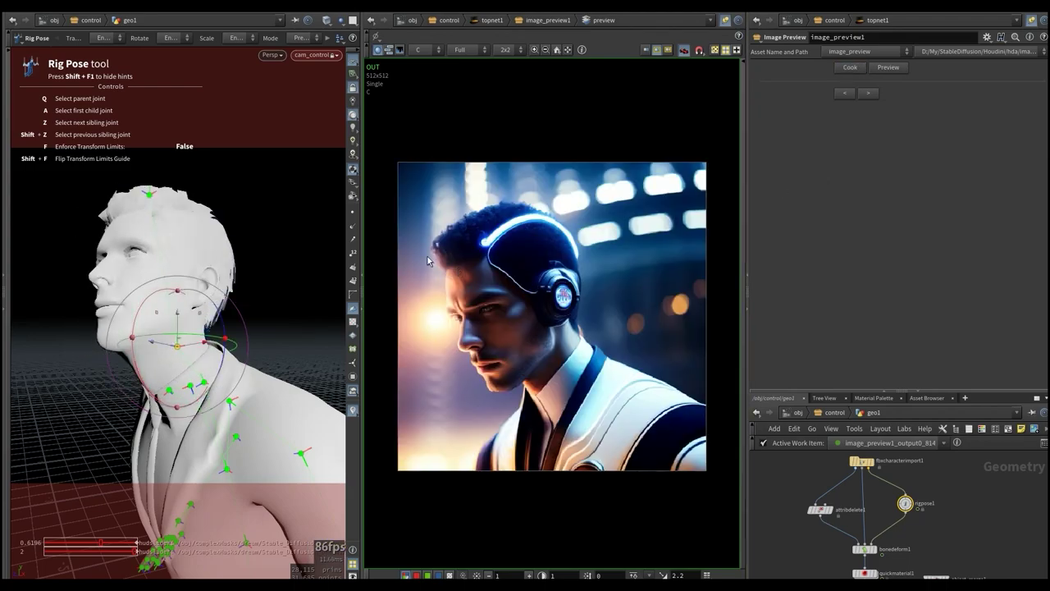
{"action": "left_click", "coordinate": [850, 67]}
Reframe the cam_control view to show the character's full body from different angles, cooking image_preview1 for the new views
{"action": "left_click_drag", "start_coordinate": [209, 353], "coordinate": [214, 404]}
{"action": "left_click", "coordinate": [850, 67]}
{"action": "left_click_drag", "start_coordinate": [281, 401], "coordinate": [201, 406]}
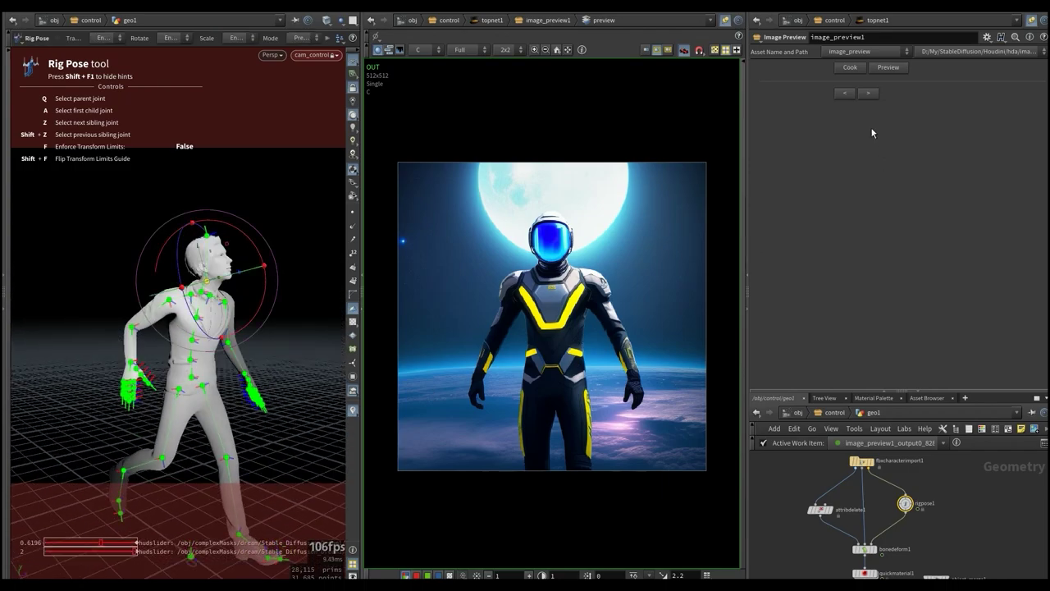
{"action": "left_click", "coordinate": [850, 67]}
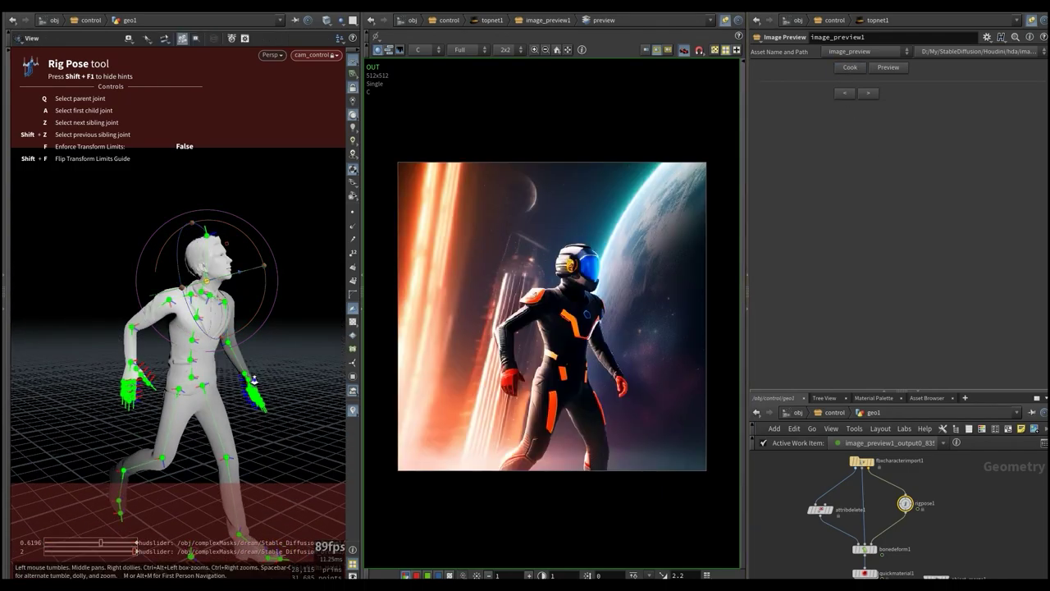
{"action": "left_click_drag", "start_coordinate": [234, 369], "coordinate": [266, 354]}
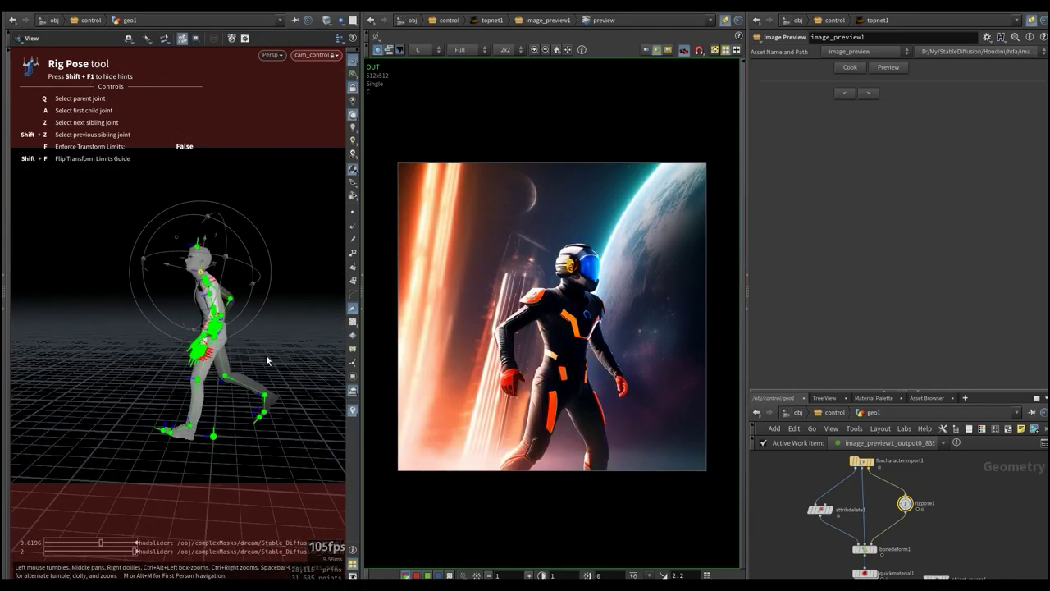